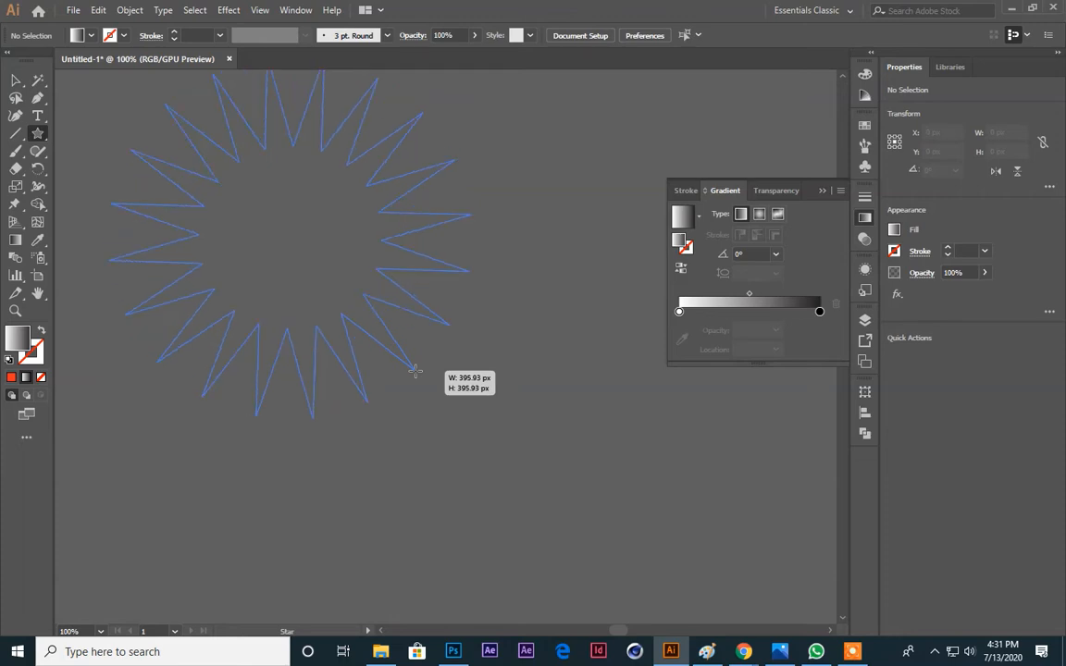
Step: Draw a many-pointed scalloped badge about 134 px wide with the Star tool, deleting the stray tiny star beside it
left_click_drag(415, 370, 337, 207)
left_click_drag(524, 262, 527, 265)
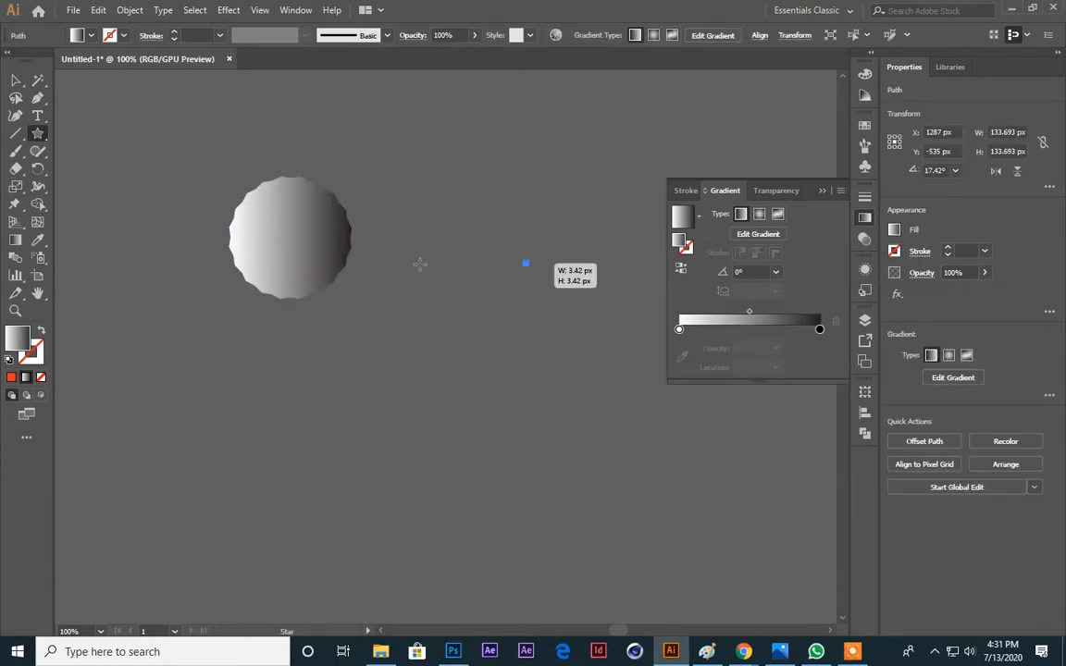
key("Delete")
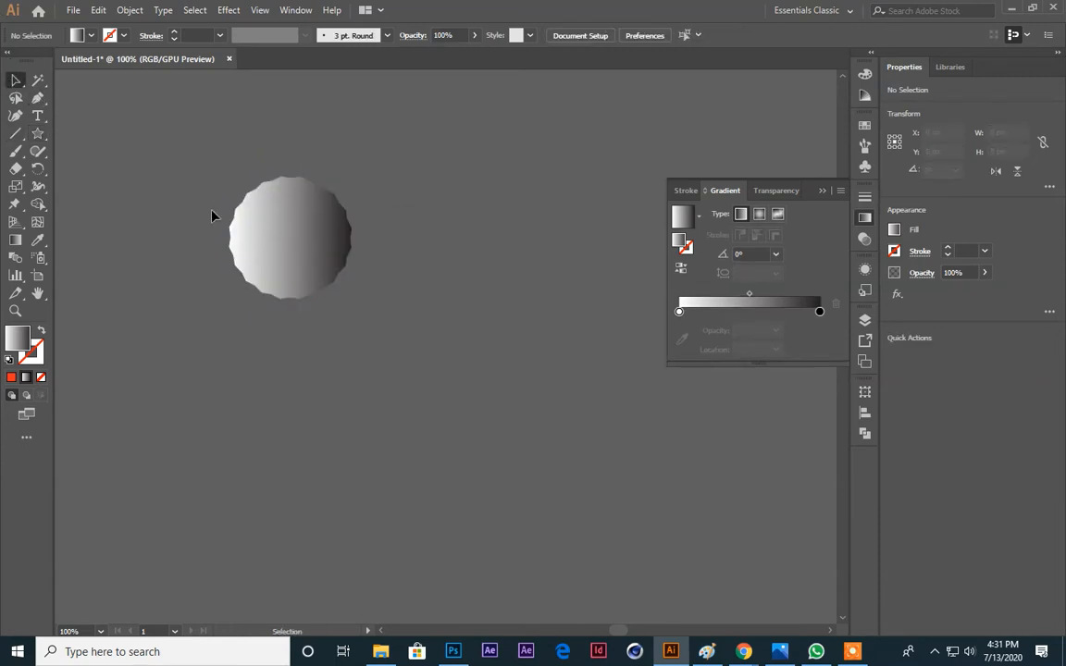
Step: Move the badge to the middle of the canvas and enlarge it proportionally to about 242 px wide
left_click_drag(315, 266, 461, 389)
left_click_drag(496, 300, 527, 217)
left_click_drag(419, 460, 466, 462)
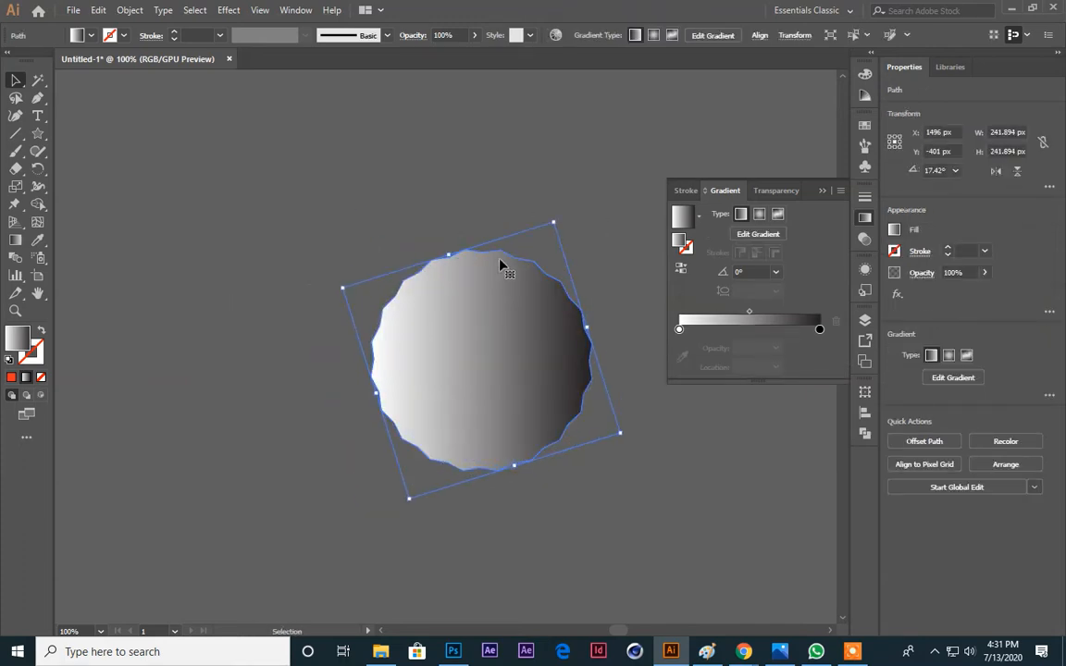
left_click(533, 206)
scroll(533, 206, "up", 1)
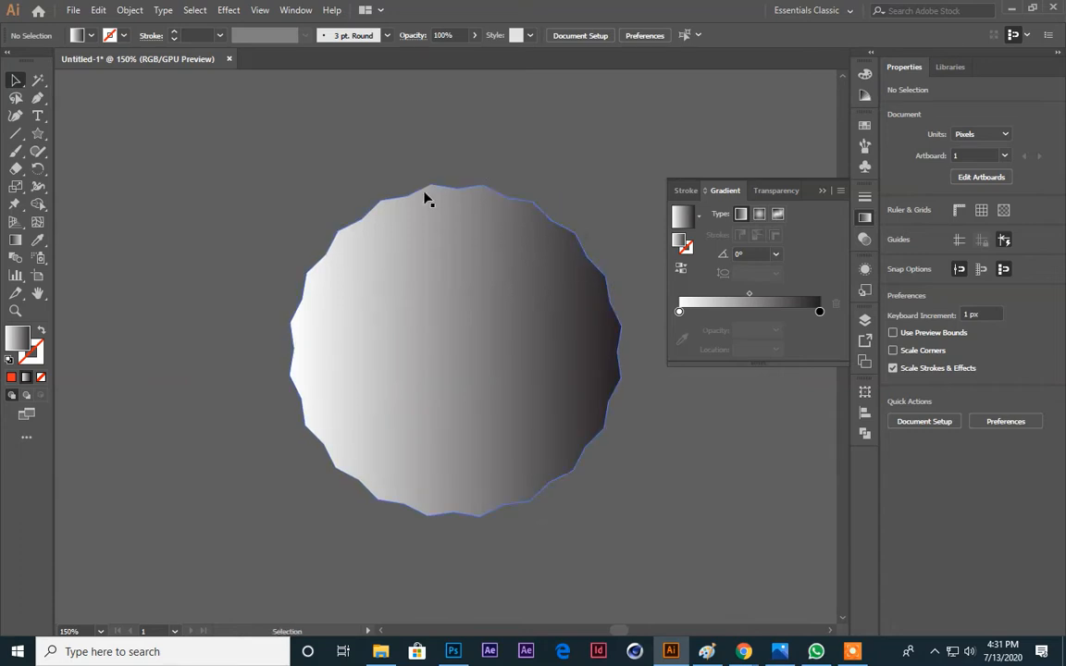
Step: Draw a diagonal line about 176 px wide and 115 px high across the badge's upper-right part, extending past both edges
left_click(16, 135)
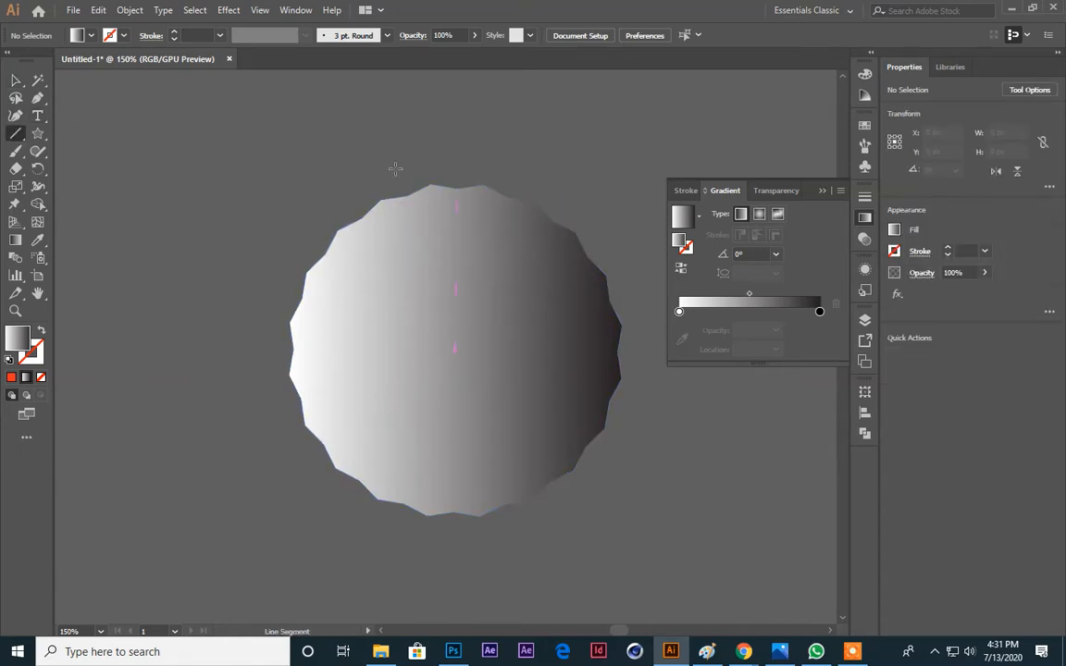
left_click_drag(408, 188, 634, 324)
left_click(16, 80)
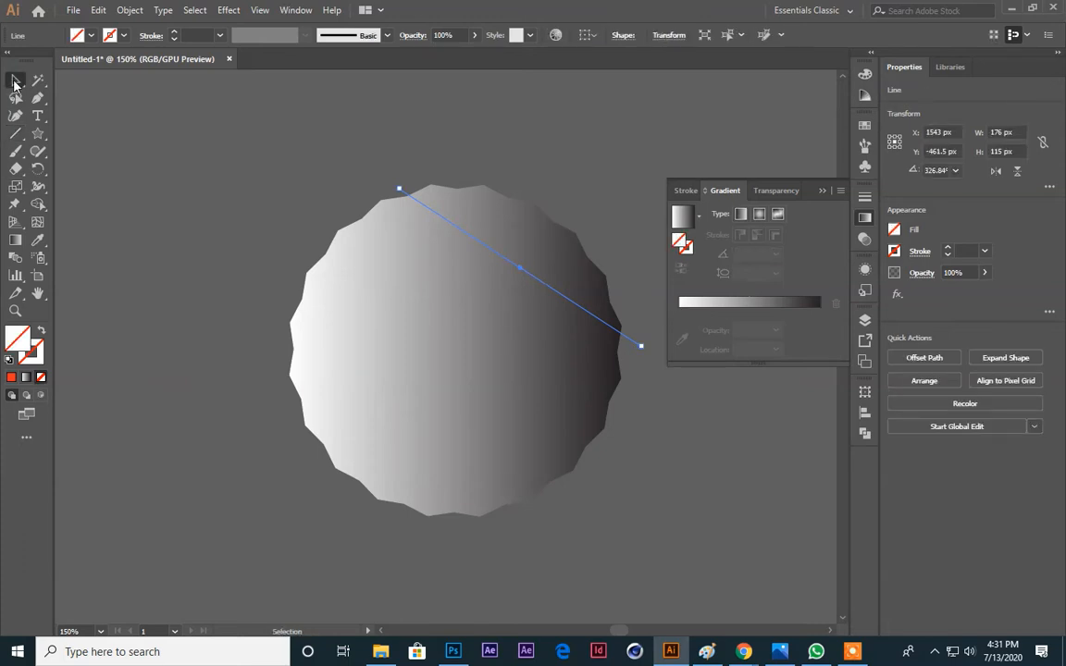
Step: Split the badge along the diagonal line with Divide Objects Below
left_click(129, 11)
mouse_move(240, 350)
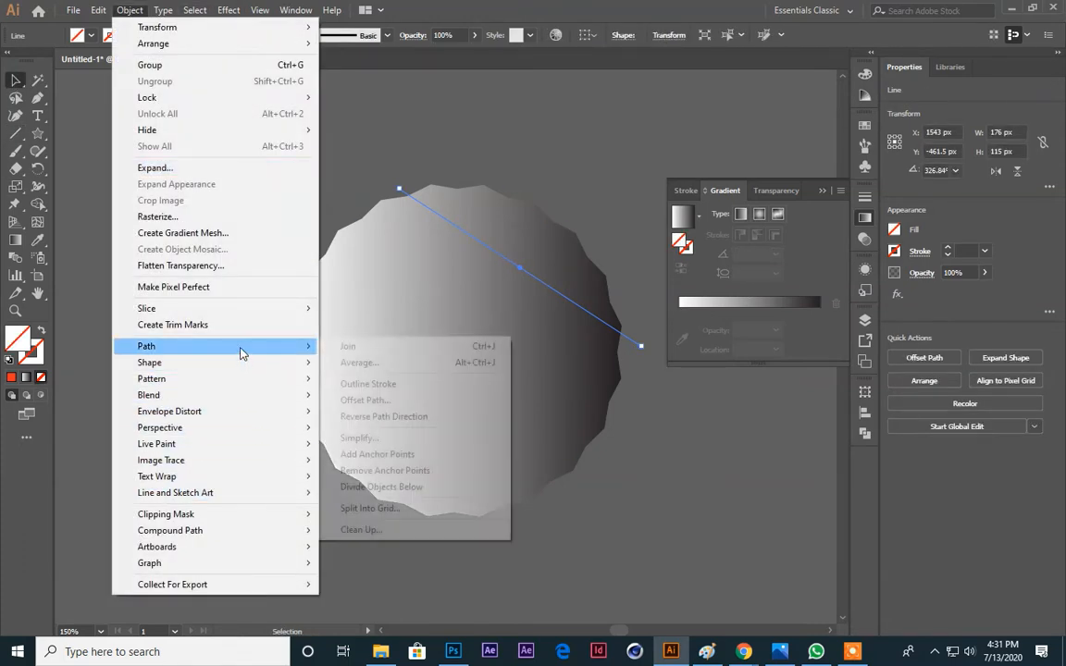
left_click(386, 488)
left_click(678, 496)
Step: Rotate the cut-off upper-right piece 180° and bring it in front of the badge
left_click(532, 243)
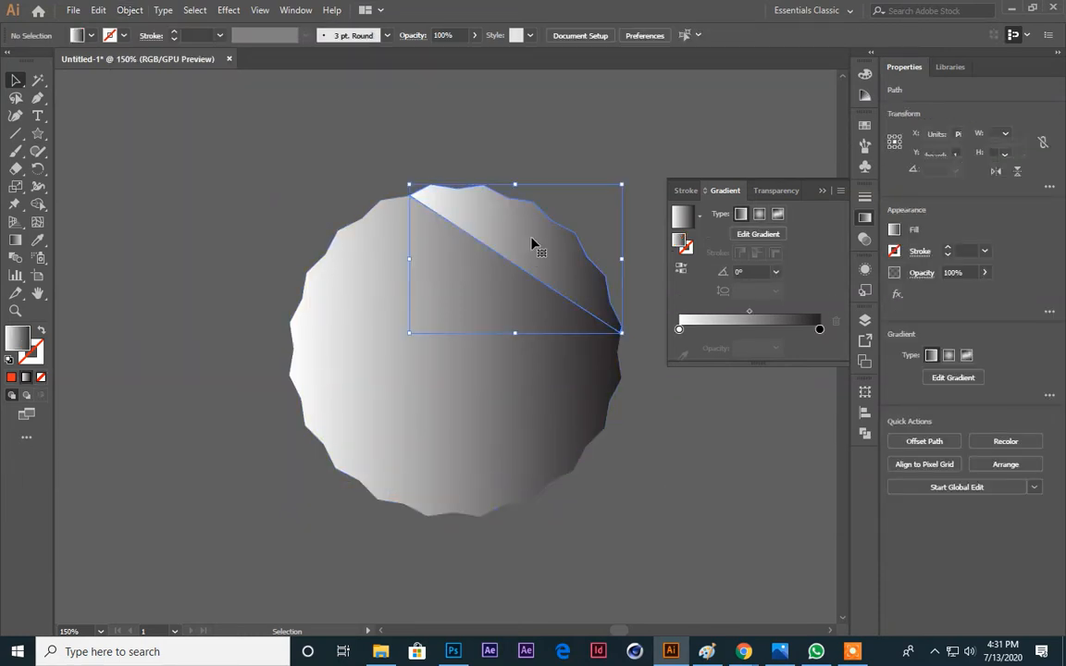
left_click_drag(622, 185, 403, 341)
right_click(559, 275)
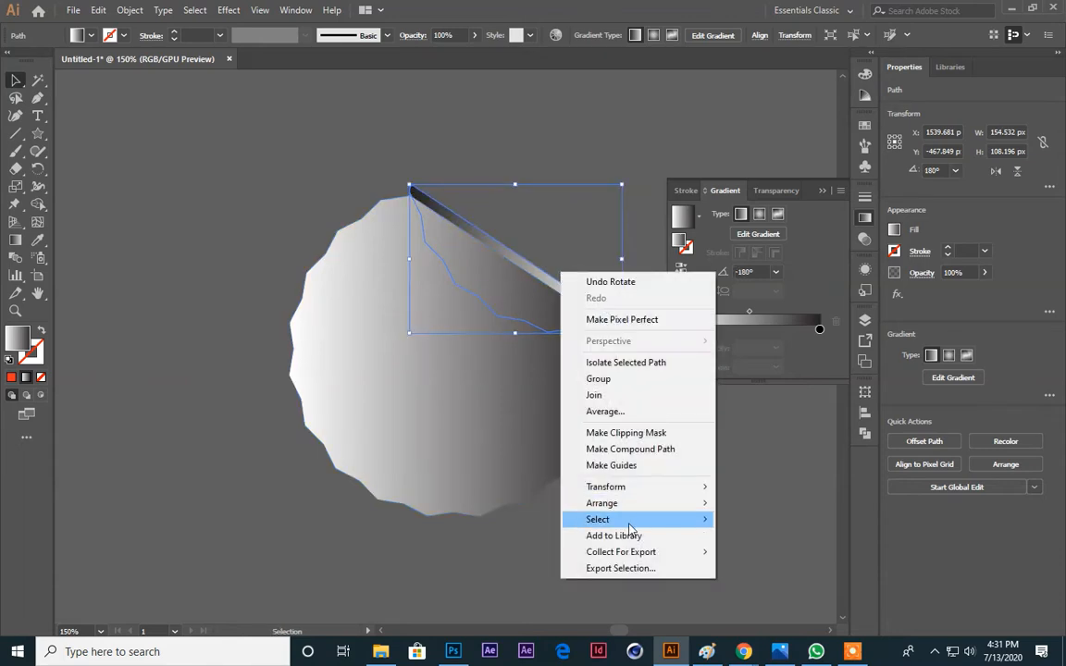
mouse_move(628, 505)
left_click(762, 502)
Step: Move the flipped piece so its straight side lines up with the badge's cut edge
left_click_drag(515, 288, 520, 307)
key("ctrl+shift+a")
key("ctrl+plus")
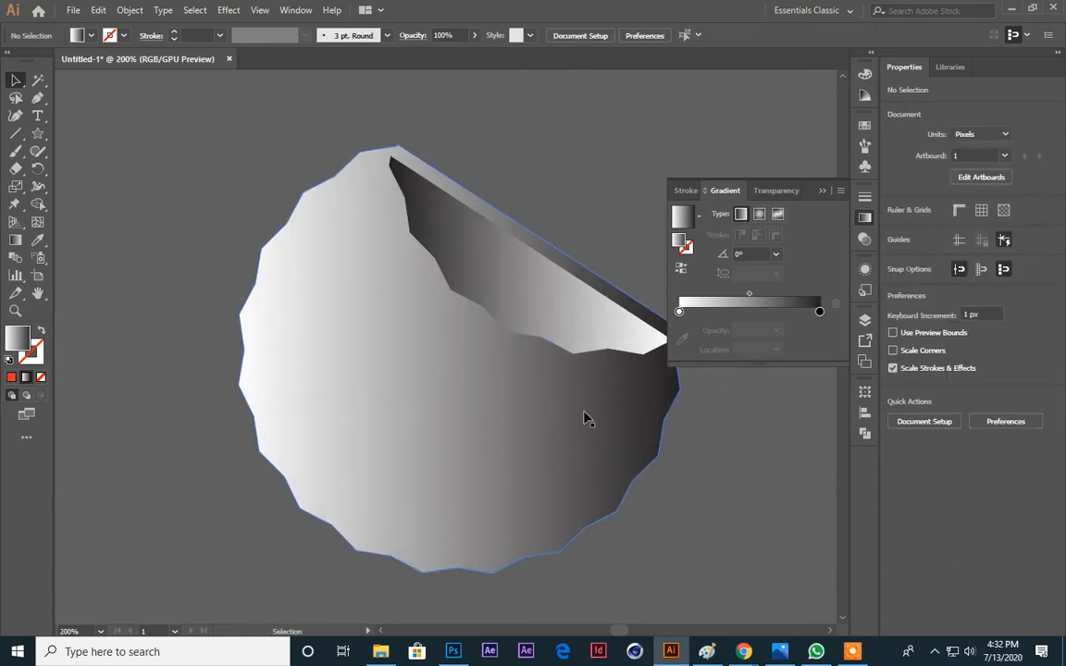
left_click_drag(583, 417, 487, 474)
left_click_drag(481, 397, 493, 374)
left_click_drag(632, 521, 692, 489)
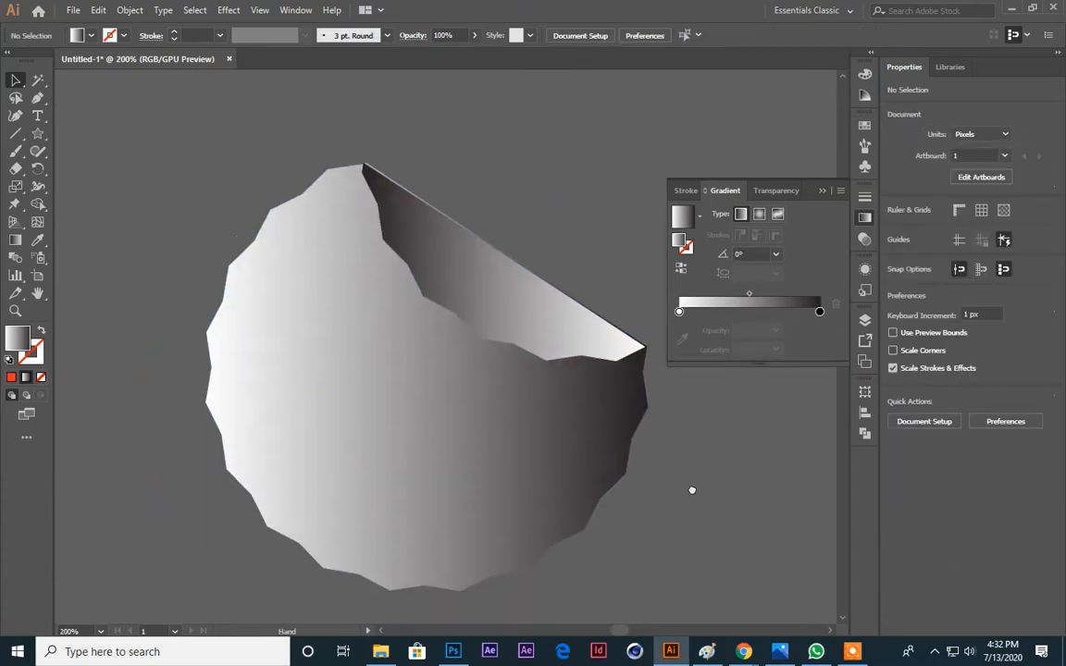
left_click(572, 349)
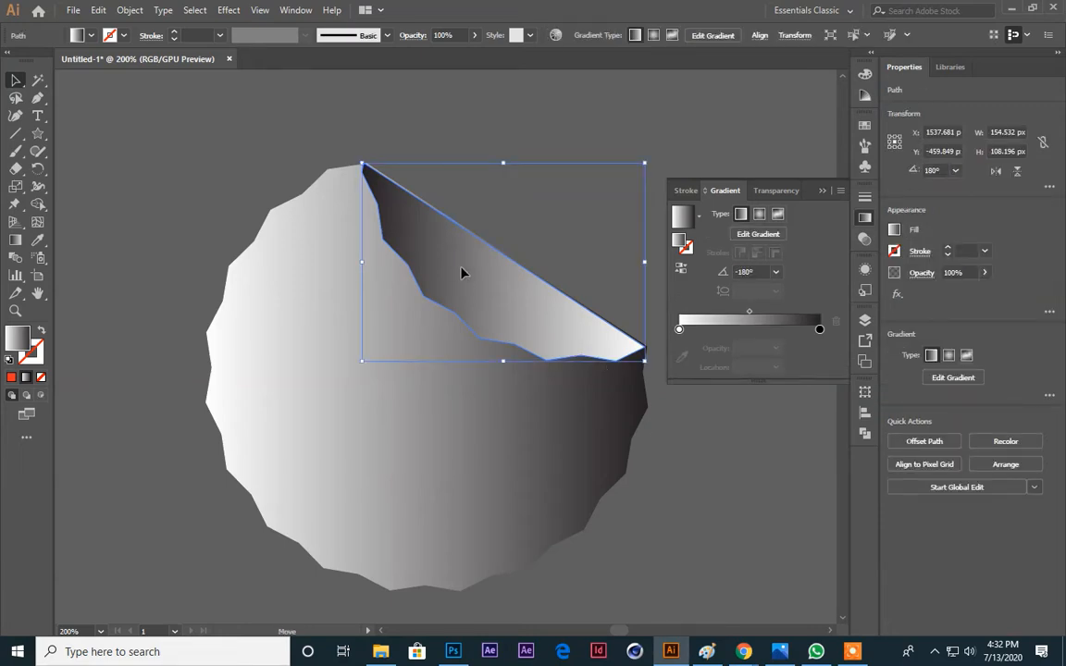
Step: Examine the alignment of the flipped piece along the cut edge in Outline view
left_click(530, 146)
key("ctrl+plus")
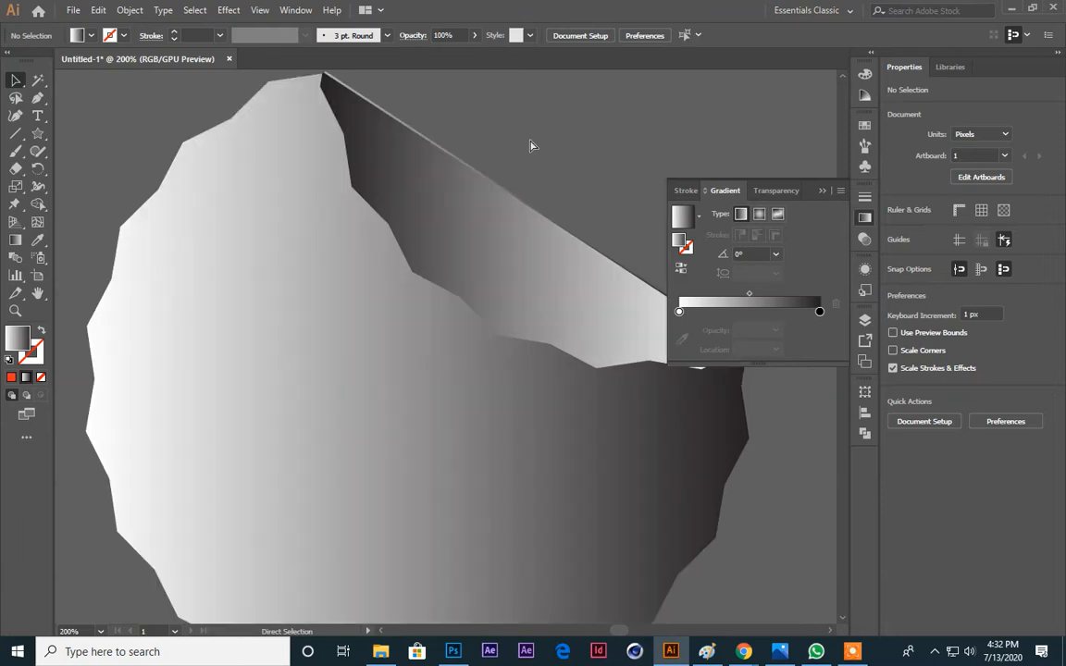
left_click_drag(529, 133, 456, 285)
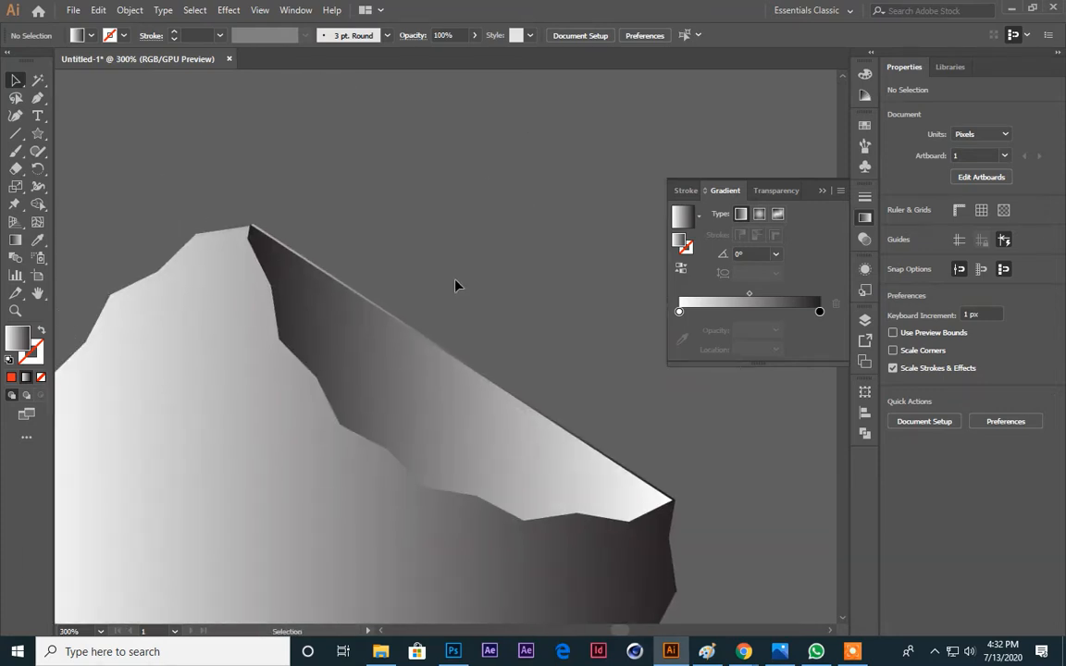
key("ctrl+y")
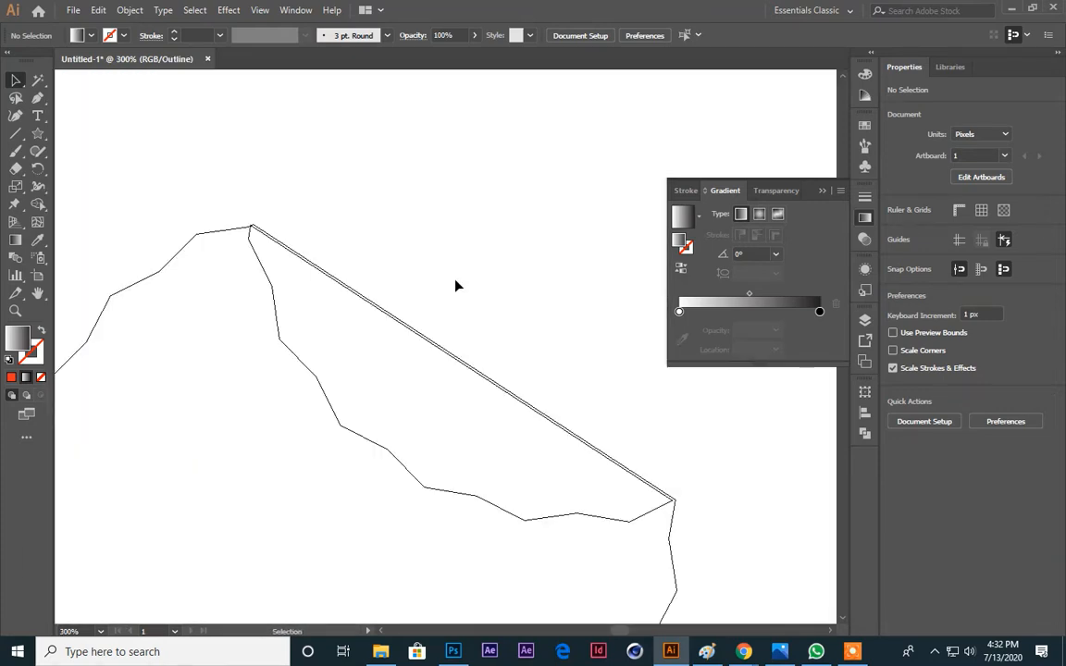
key("ctrl+plus")
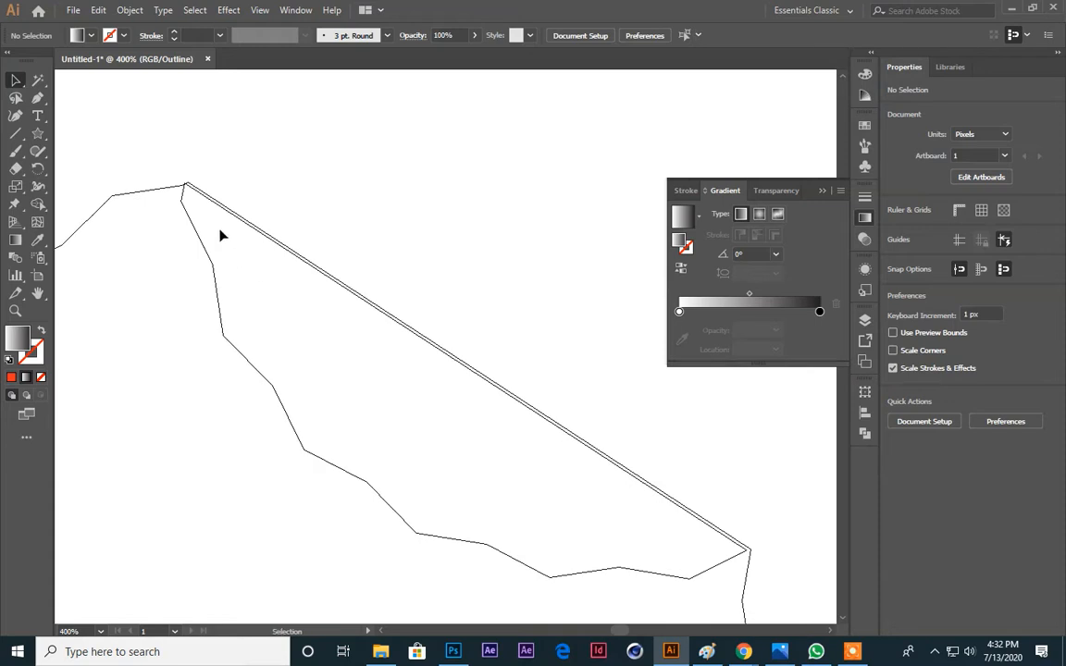
Step: Undo the move, rotation and division back to the undivided badge with its line, and return to the preview display
key("ctrl+z")
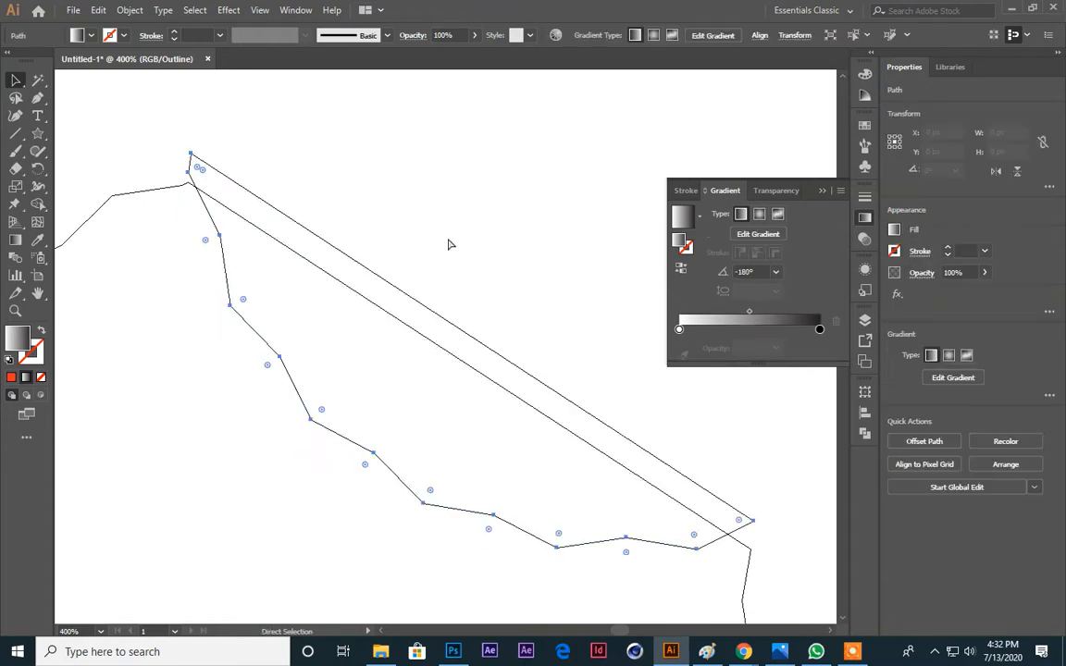
key("ctrl+z")
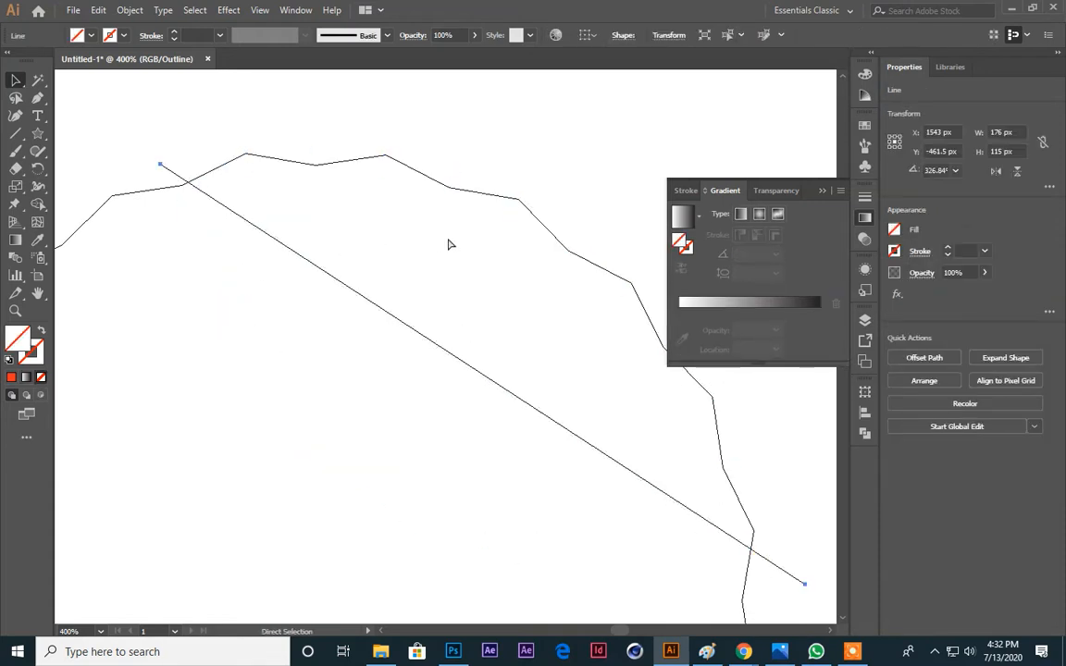
key("ctrl+y")
key("ctrl+plus")
key("ctrl+minus")
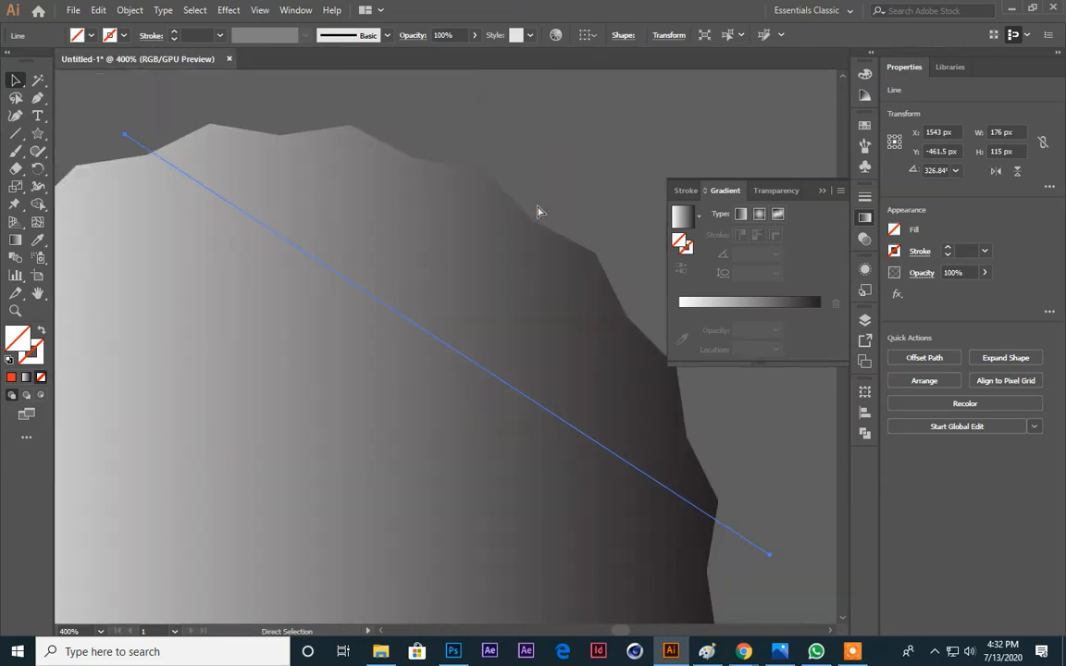
key("ctrl+minus")
key("ctrl+minus")
key("space")
left_click_drag(530, 198, 576, 108)
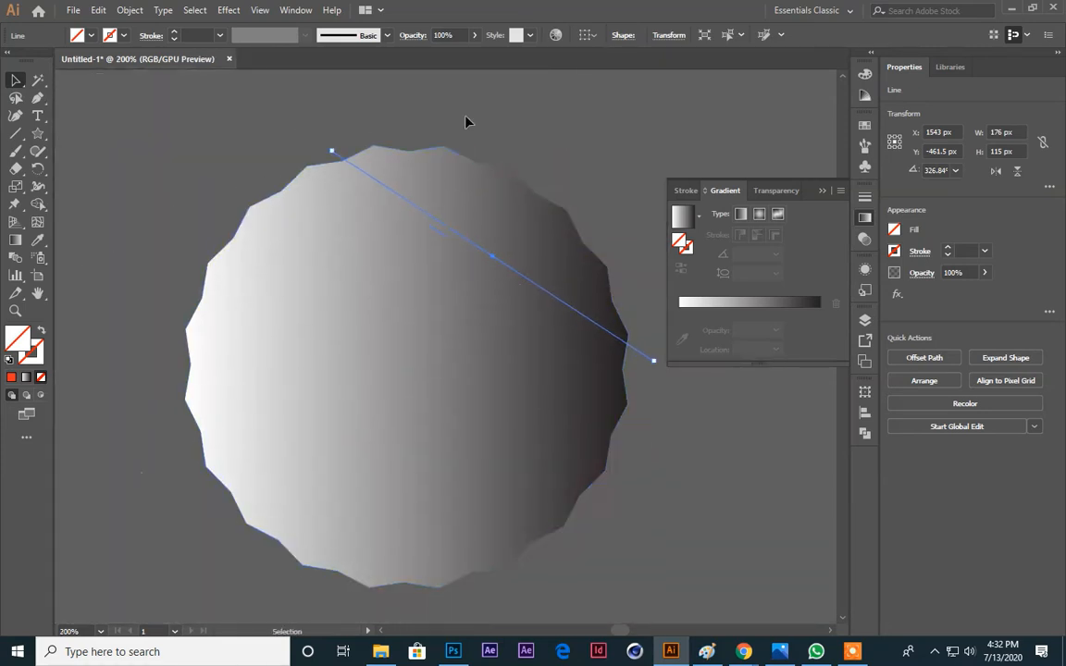
Step: Check the Google Meet call in Chrome and return to Illustrator
left_click(130, 10)
mouse_move(234, 350)
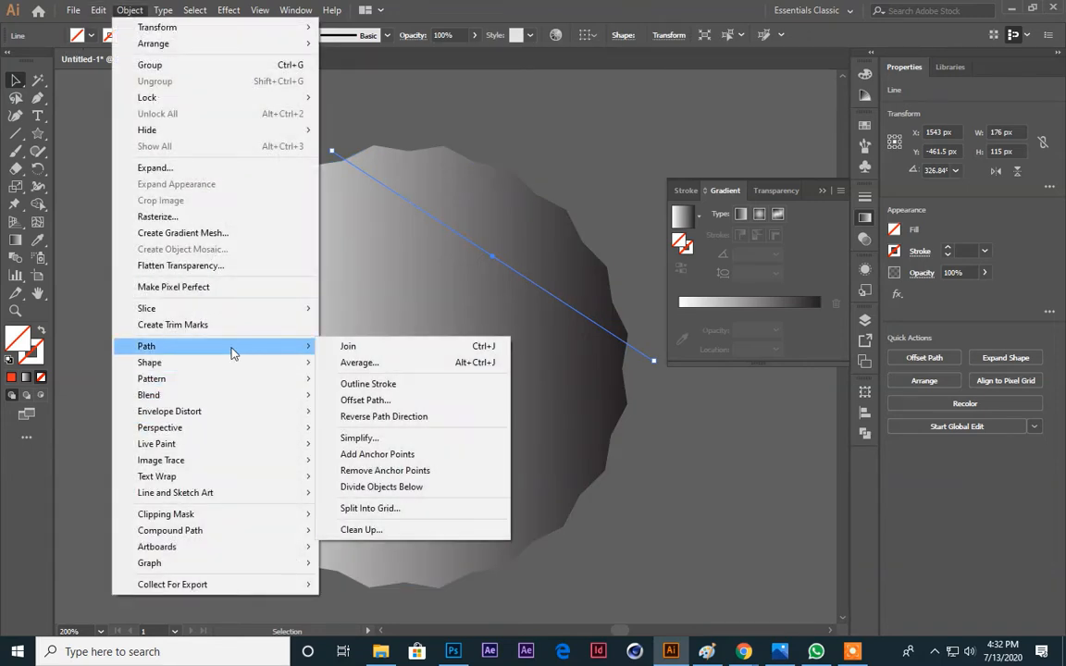
left_click(743, 651)
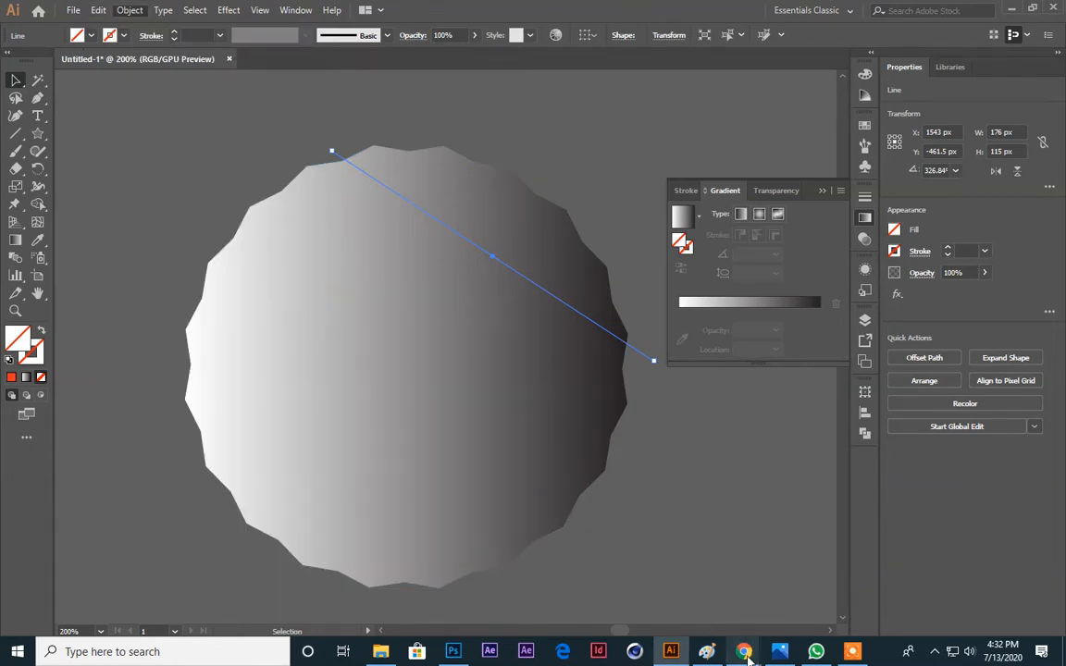
left_click(602, 571)
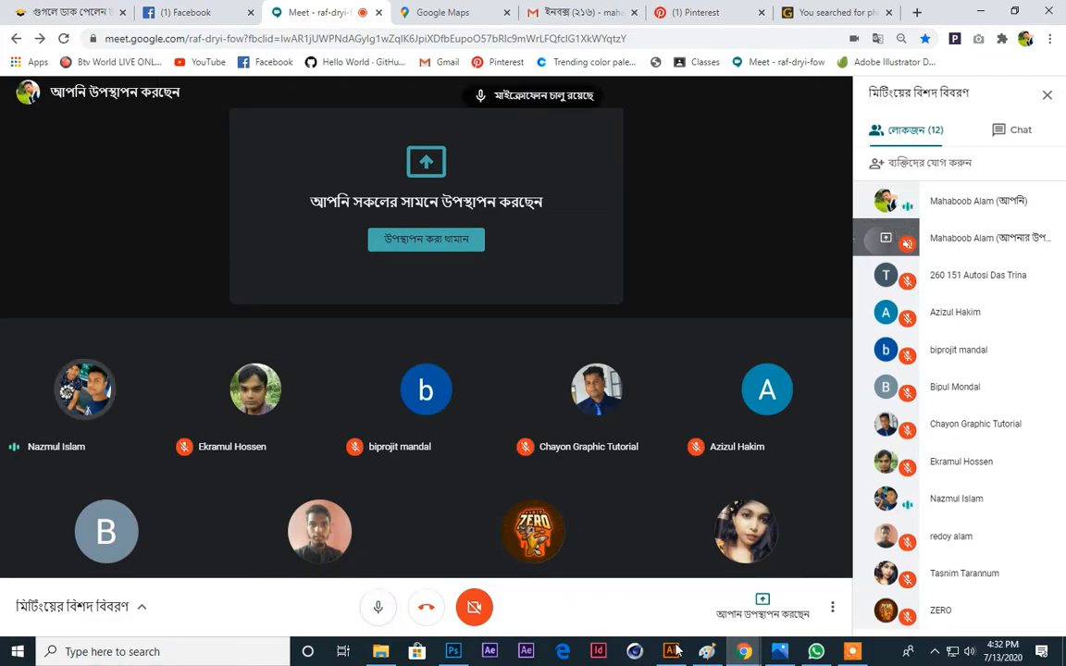
left_click(672, 652)
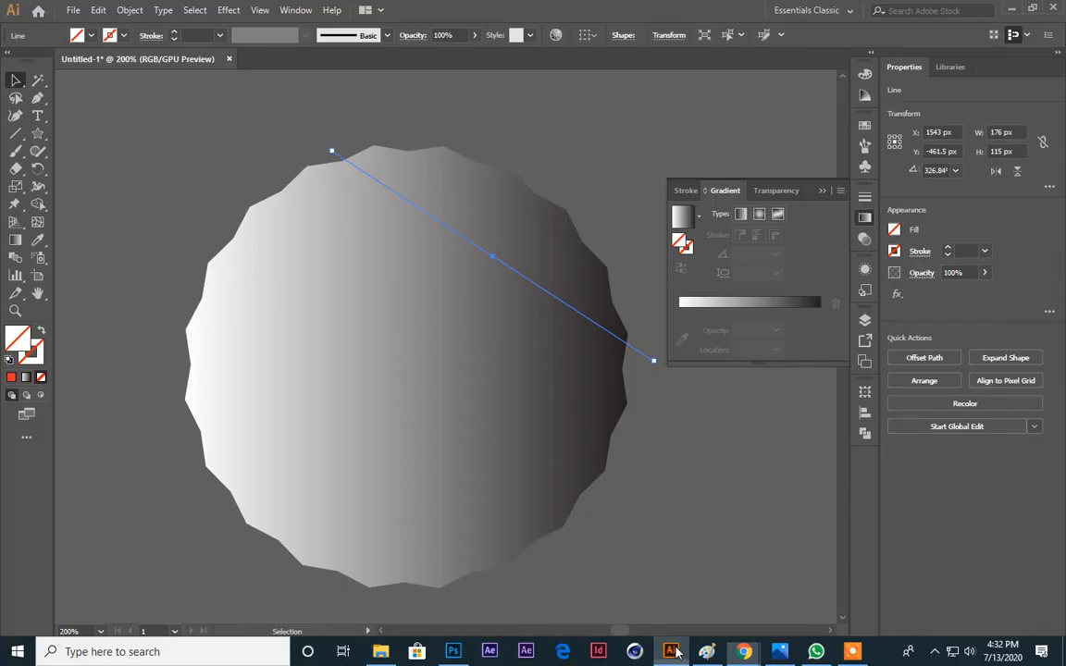
Step: Select the diagonal line and split the badge along it with Divide Objects Below, leaving nothing selected
left_click(568, 156)
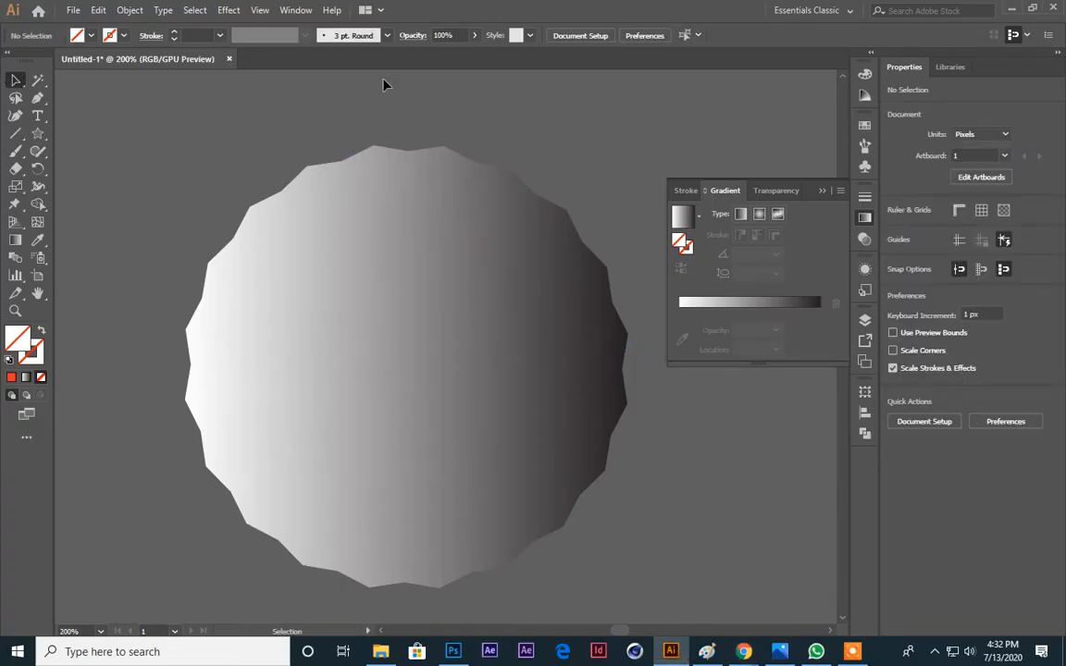
left_click(388, 217)
left_click(721, 532)
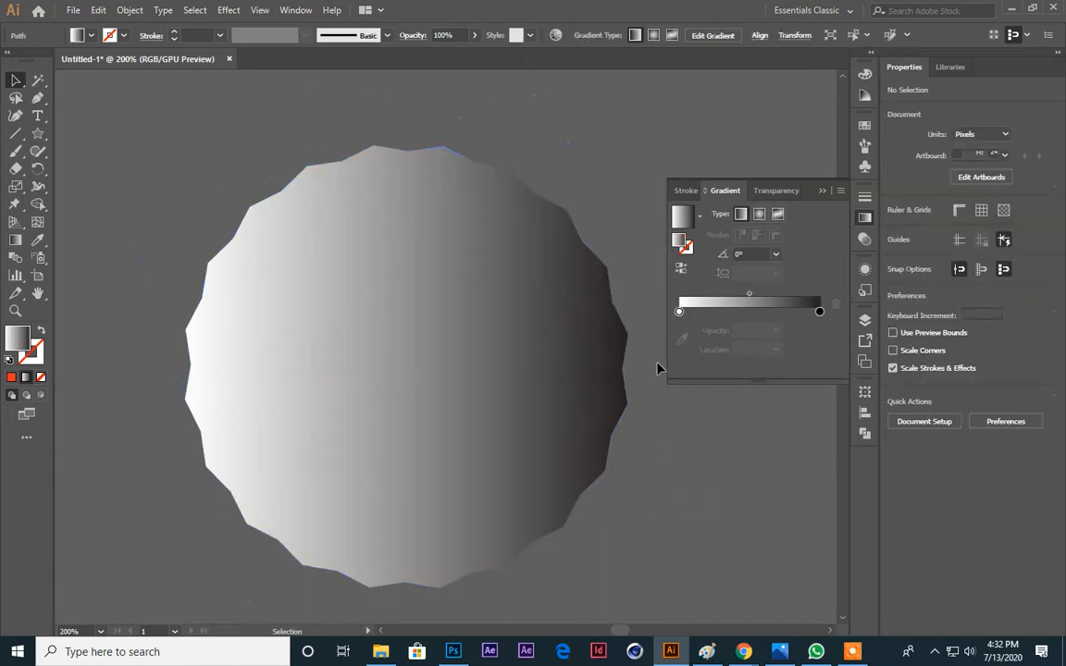
left_click_drag(646, 300, 646, 301)
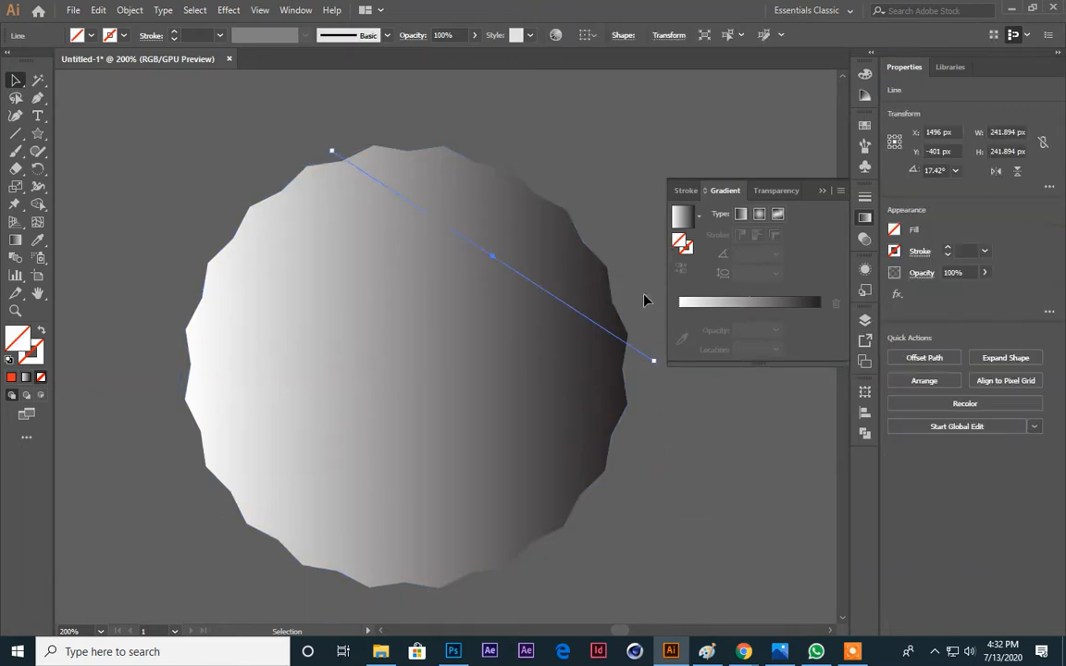
left_click(130, 10)
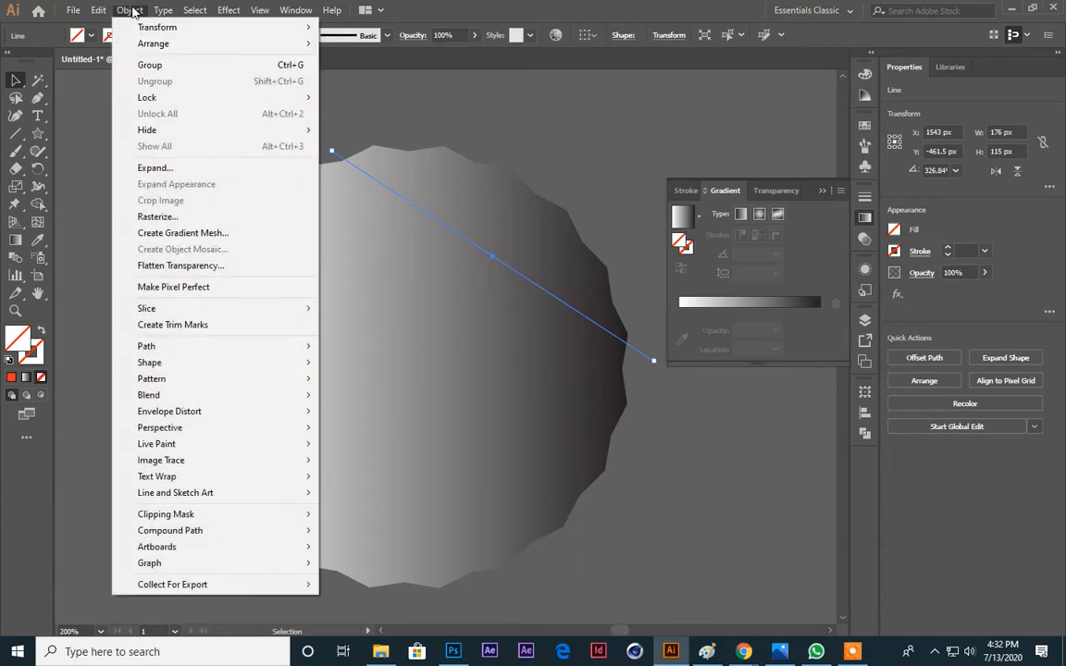
mouse_move(218, 352)
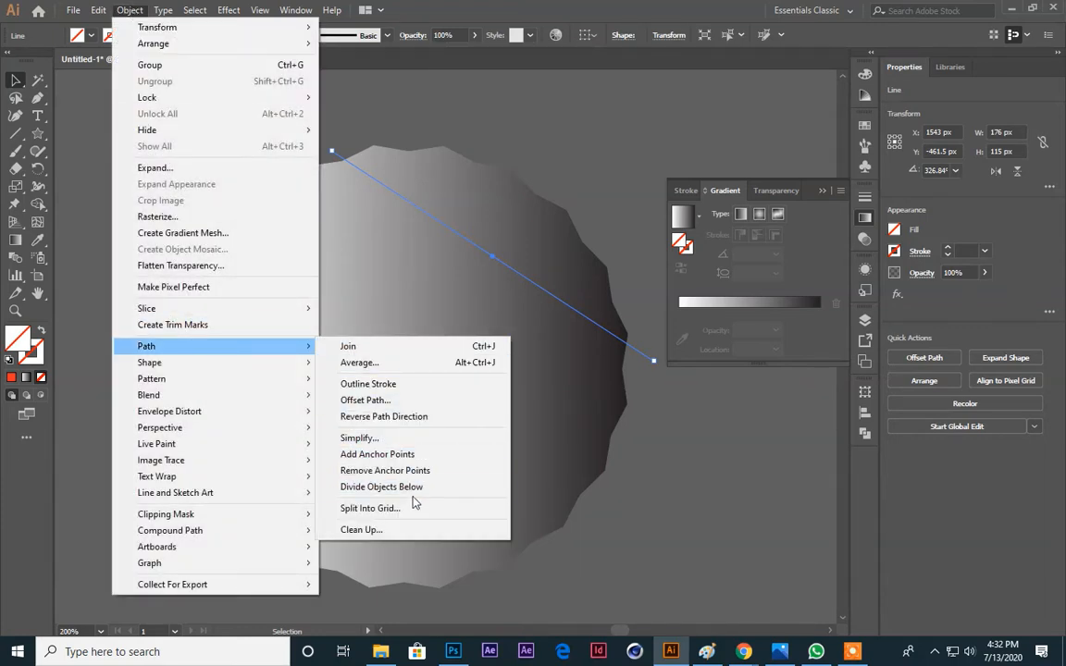
left_click(382, 486)
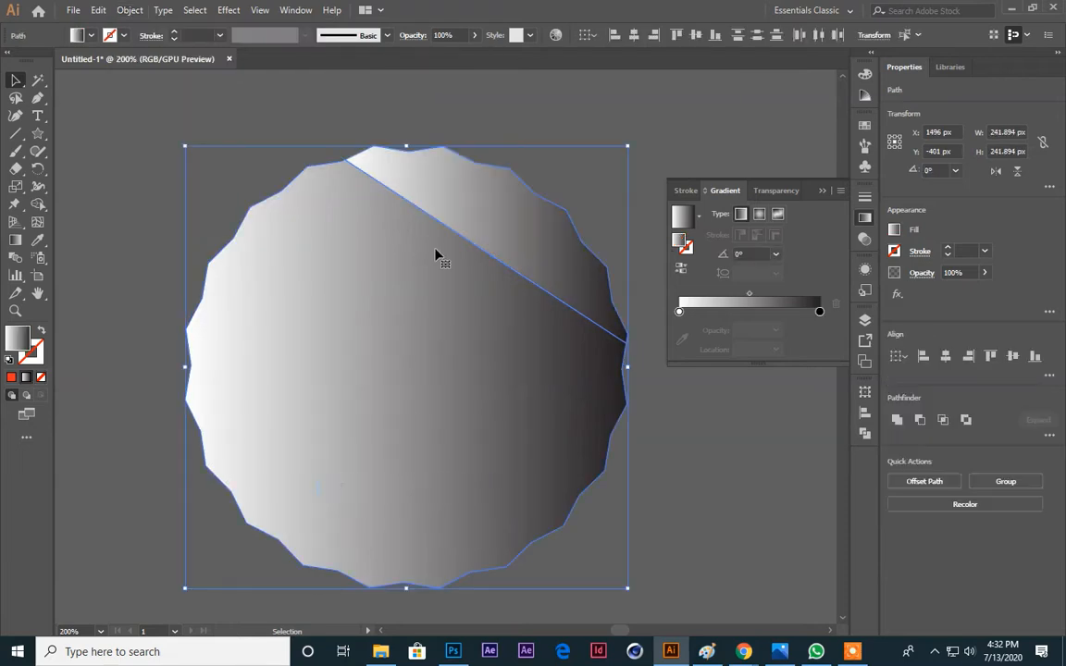
left_click(678, 166)
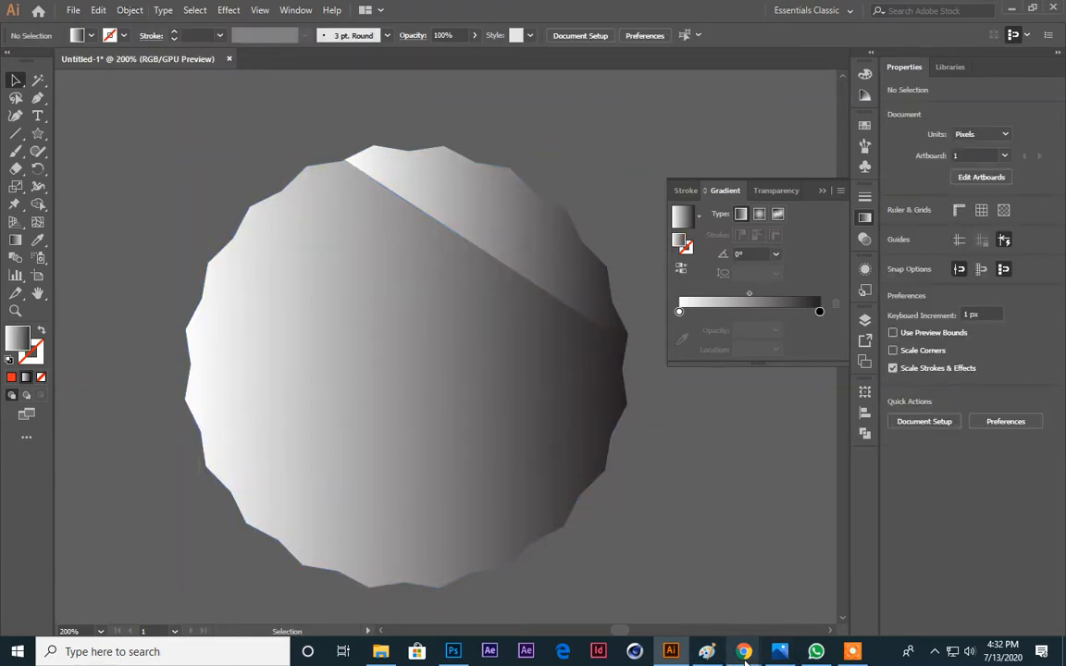
Step: Switch to the Google Meet call in Chrome, unmute the microphone and return to Illustrator
mouse_move(743, 651)
left_click(592, 559)
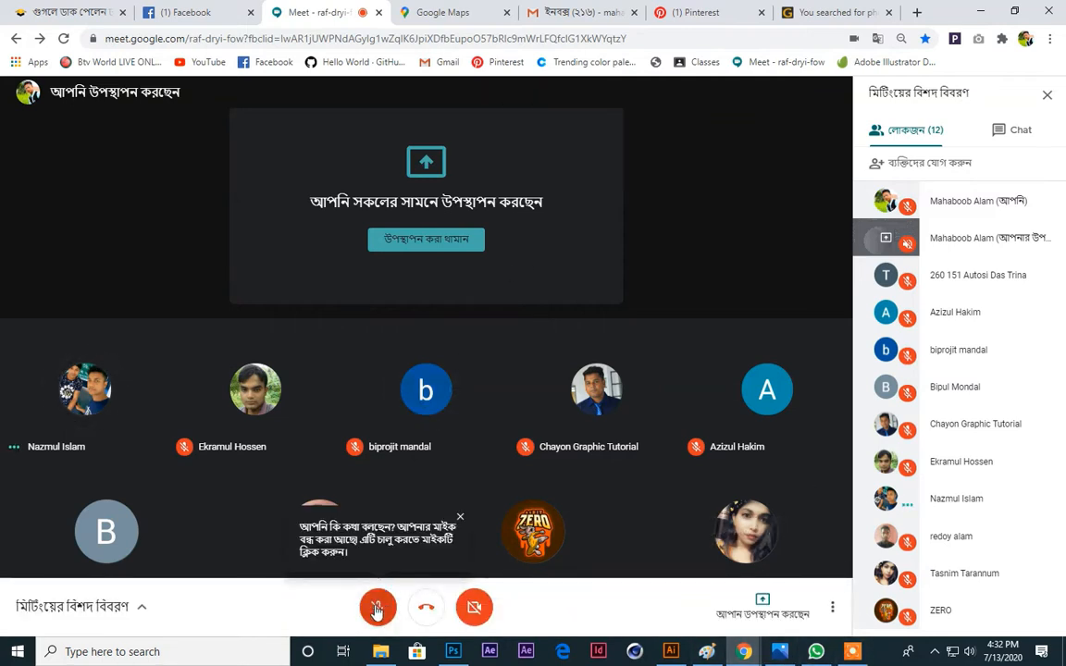
key("ctrl+d")
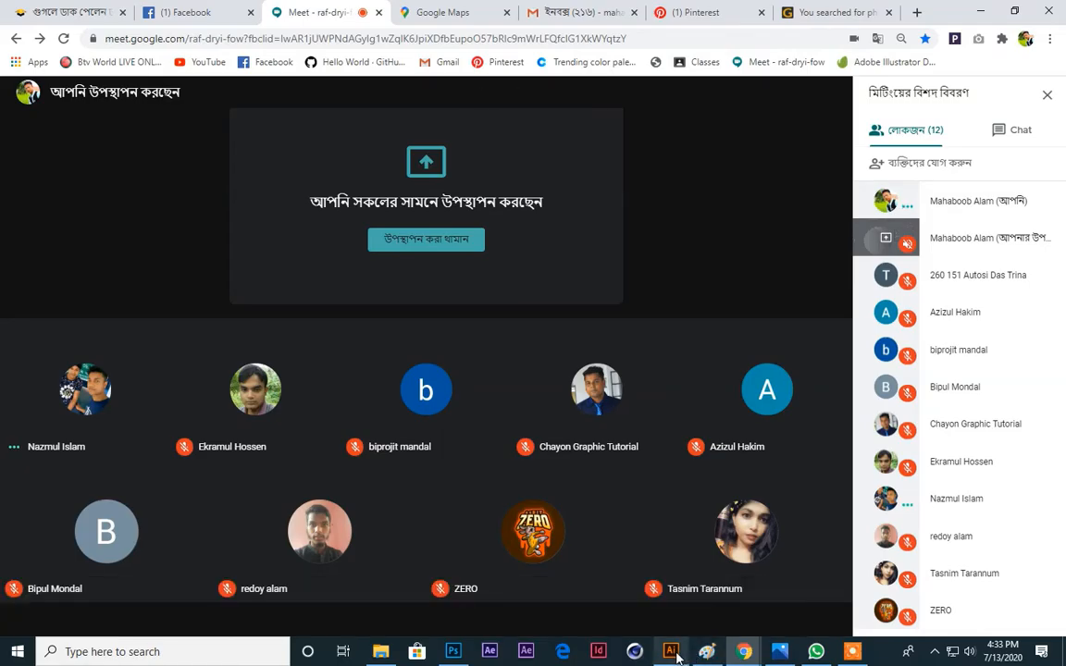
key("alt+Tab")
Step: Select the badge's cut-off upper-right piece and switch to the Google Meet call in Chrome
left_click(511, 255)
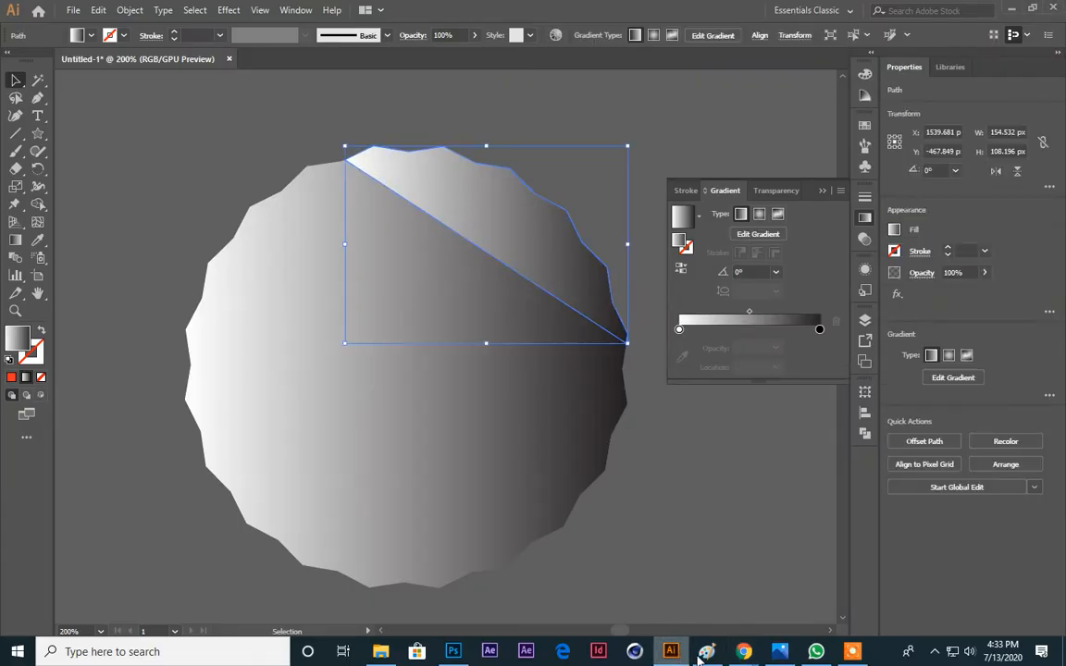
mouse_move(743, 652)
left_click(565, 582)
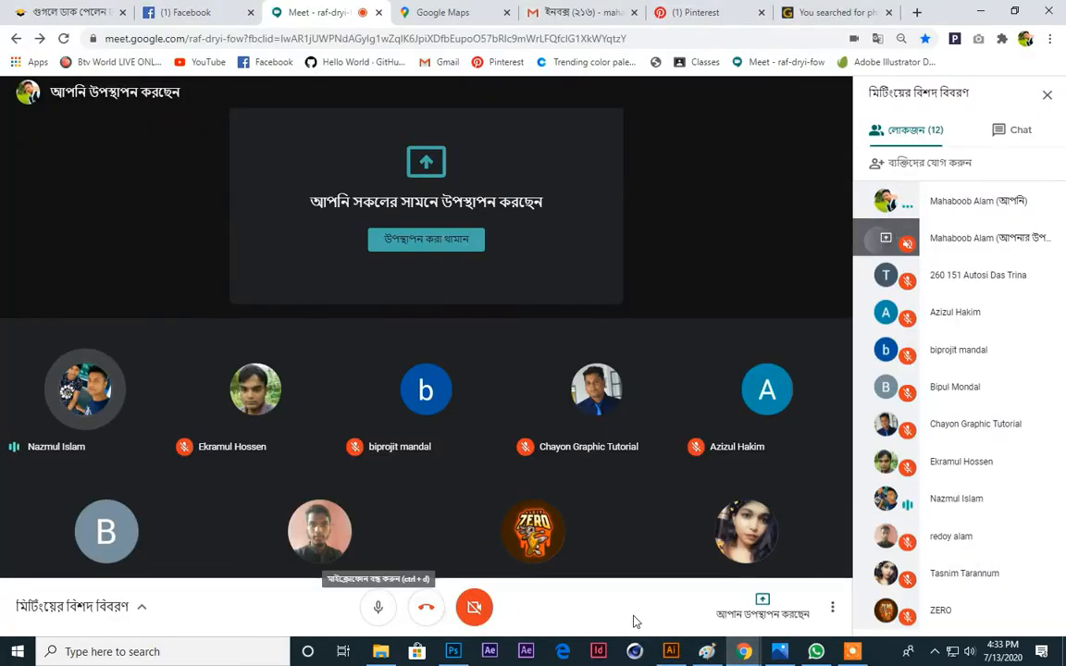
Step: Return to Illustrator, rotate the cut-off piece 180° over the badge and align its straight edge with the diagonal cut
left_click(675, 652)
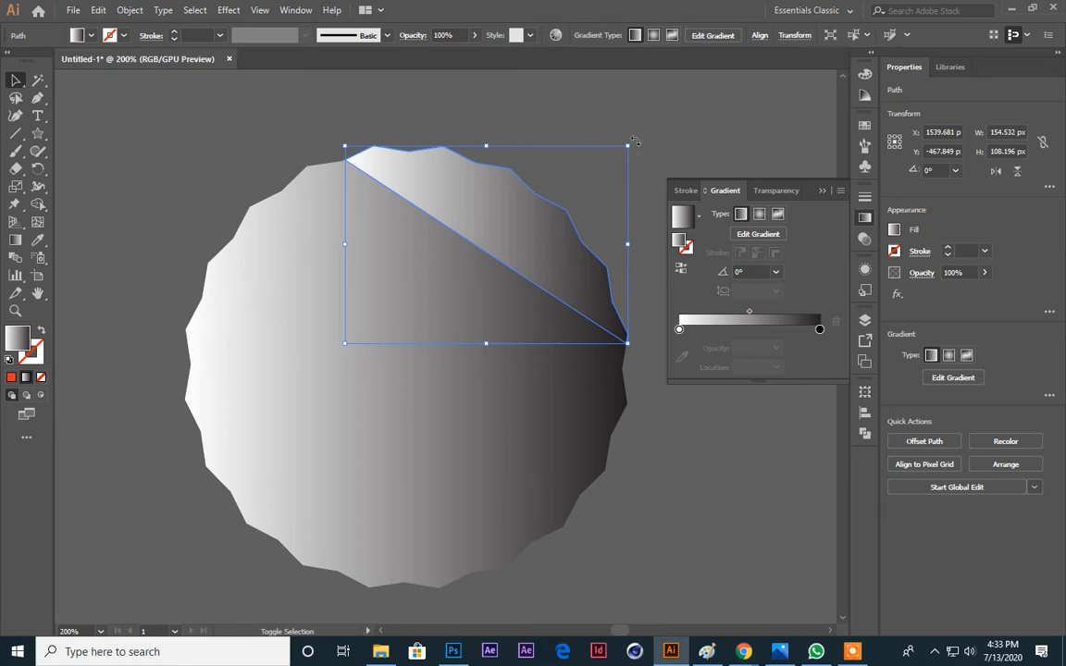
left_click_drag(634, 141, 360, 300)
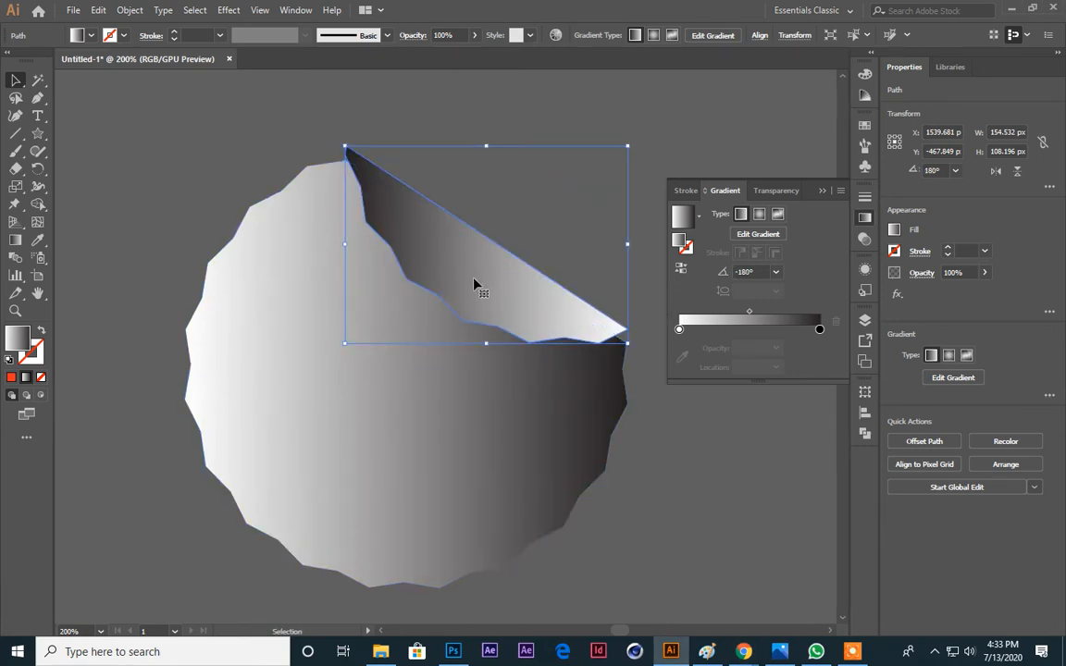
mouse_move(474, 285)
left_mouse_down()
mouse_move(474, 300)
mouse_move(485, 271)
mouse_move(475, 262)
mouse_move(476, 289)
left_mouse_up()
left_click(530, 212)
left_click(545, 207)
left_click(568, 178)
left_click(601, 132)
Step: Redraw the folded flap's gradient across the fold at about -126.4°, light at the fold edge and dark toward the badge
left_click(456, 297)
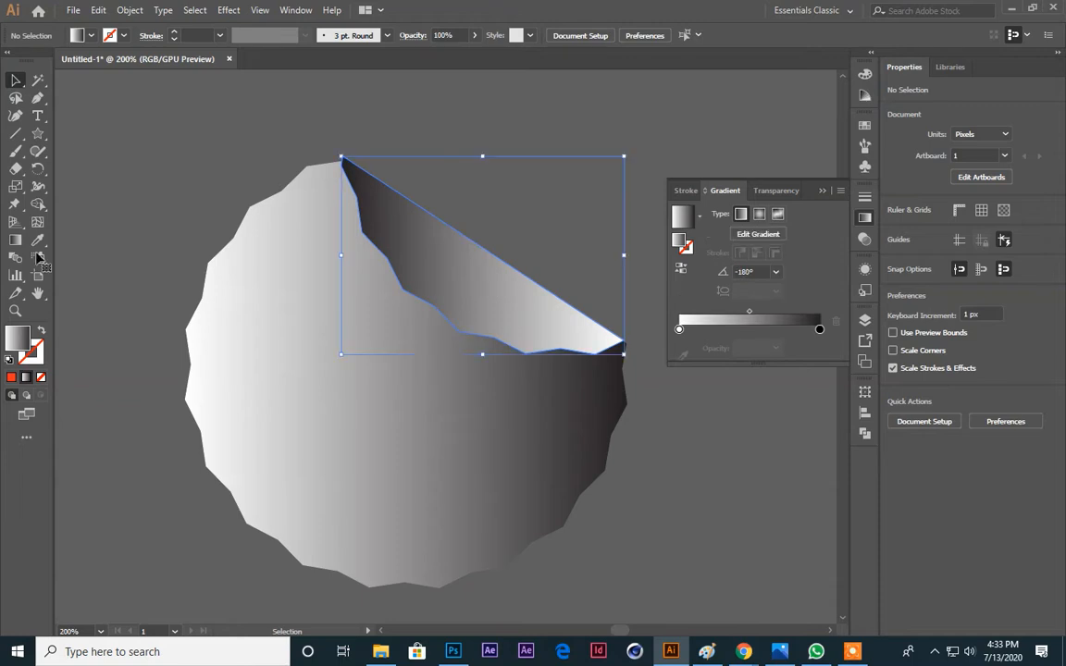
left_click(16, 240)
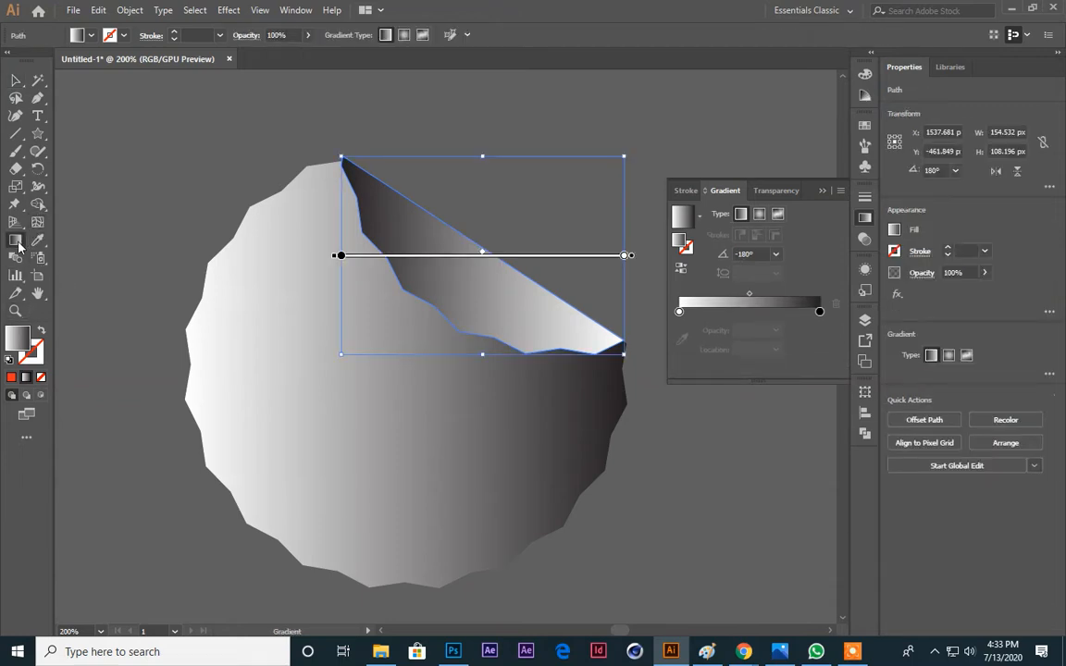
mouse_move(500, 216)
left_mouse_down()
mouse_move(432, 322)
mouse_move(446, 294)
left_mouse_up()
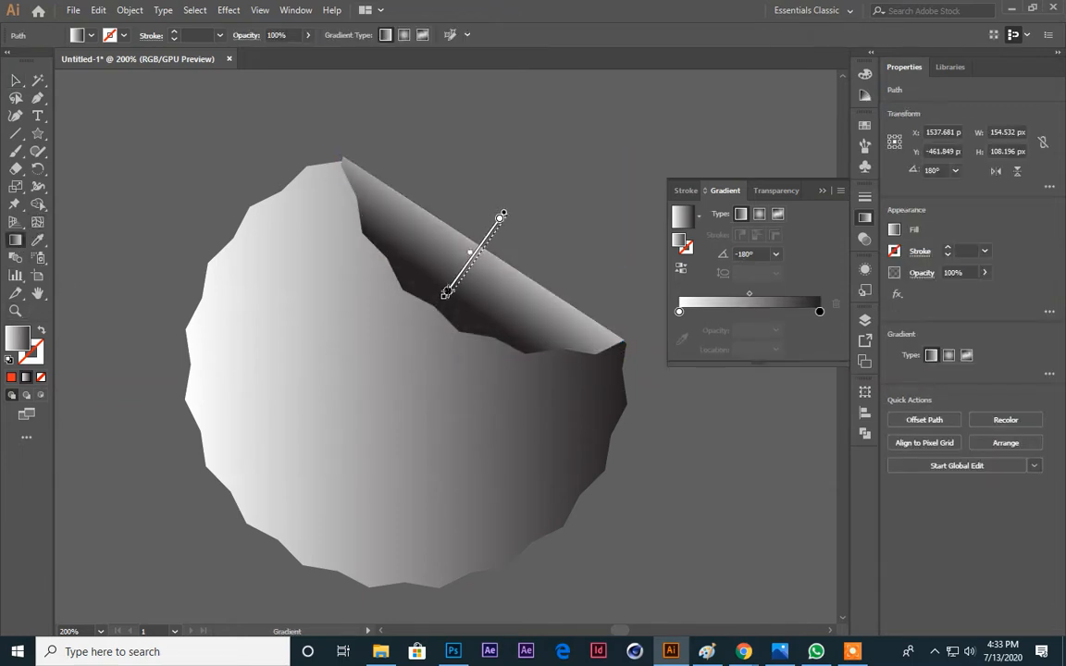
left_click(19, 80)
left_click(240, 158)
left_click_drag(241, 157, 226, 134)
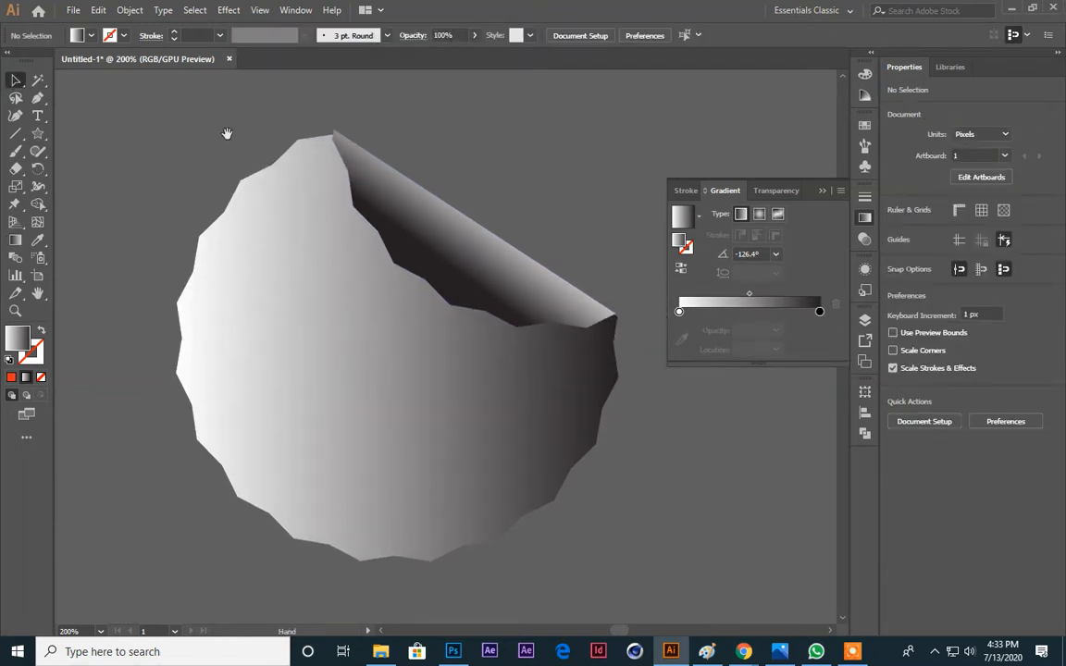
Step: Redraw the badge body's gradient at about 57.7°, light at its lower left and dark toward the fold
left_click(266, 262)
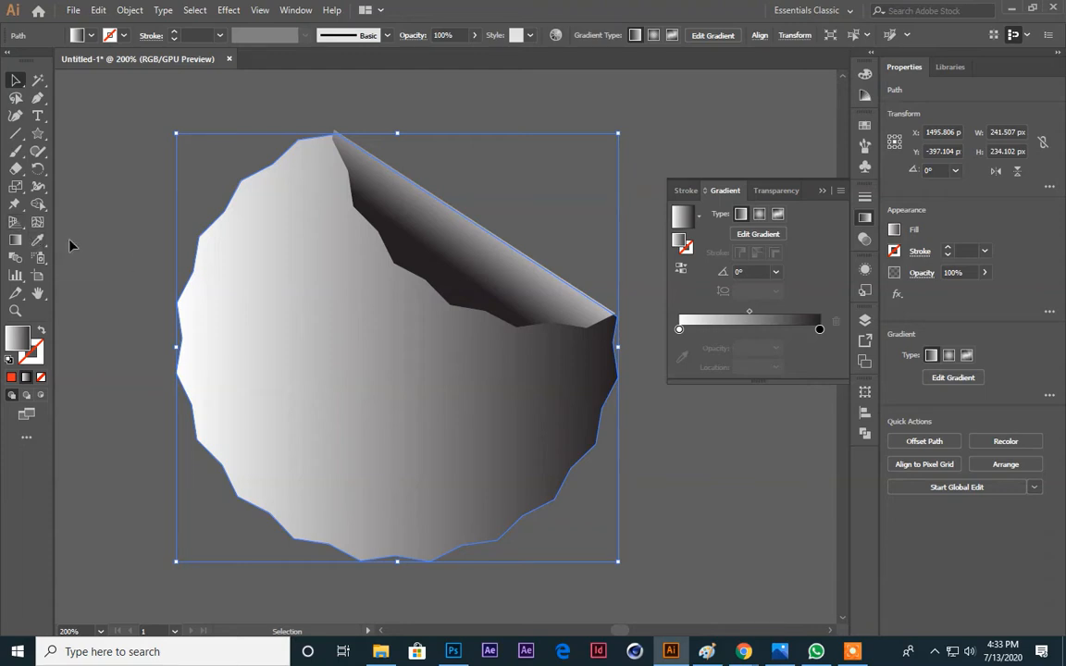
left_click(16, 239)
mouse_move(248, 515)
left_mouse_down()
mouse_move(467, 176)
mouse_move(430, 226)
left_mouse_up()
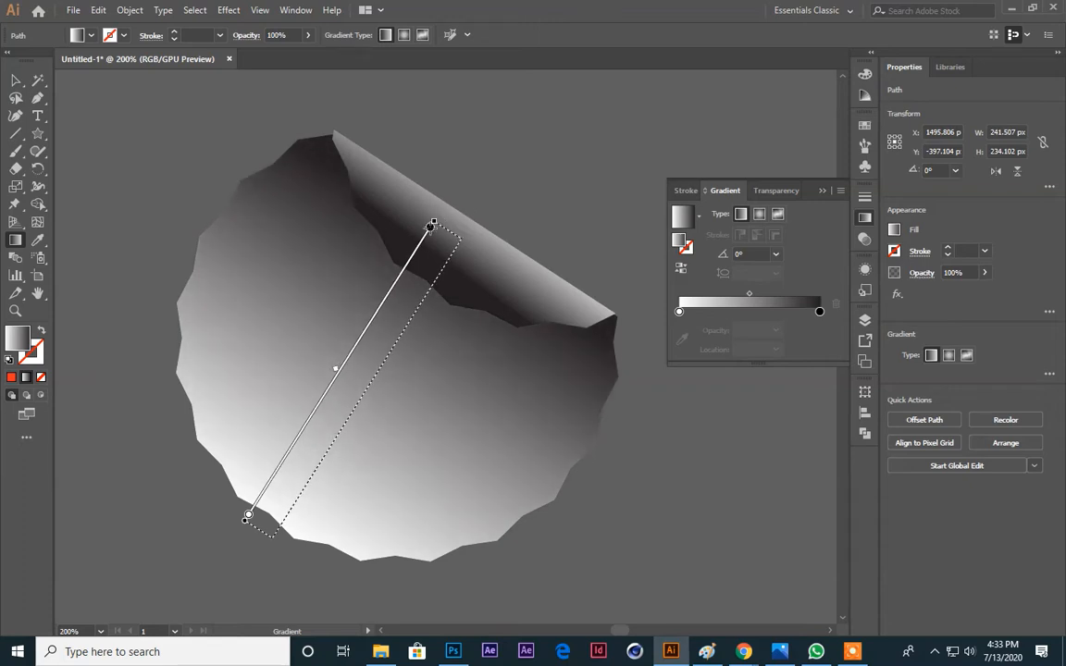
left_click(16, 82)
left_click(678, 133)
left_click_drag(678, 134, 741, 136)
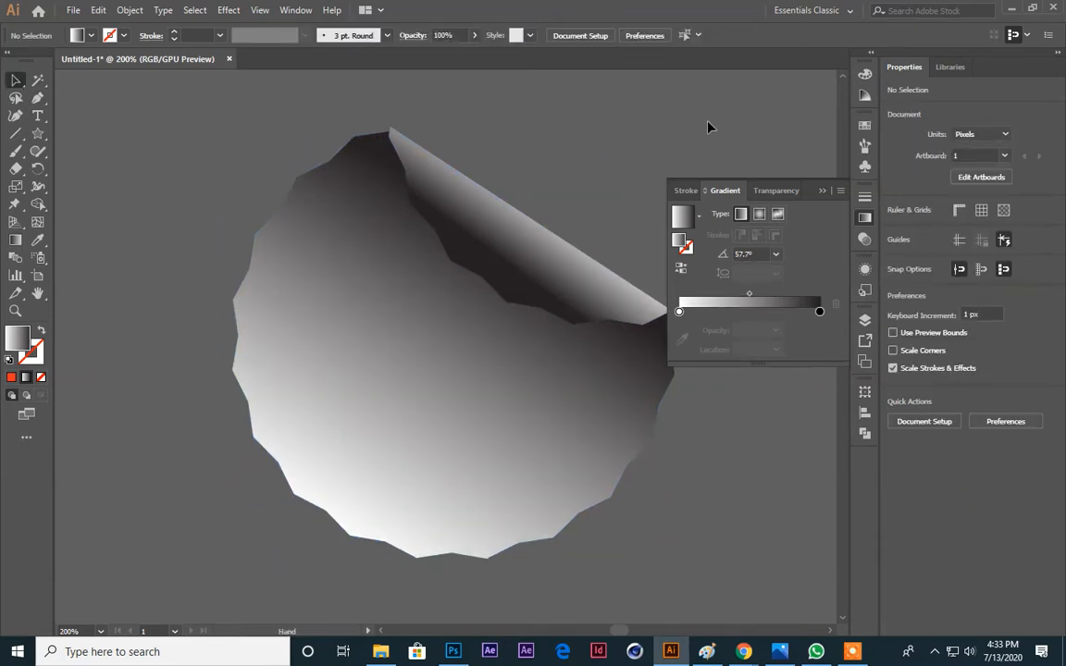
Step: Redraw the badge body's gradient at about 137.4°, light at its lower right and dark at its upper left
left_click(563, 423)
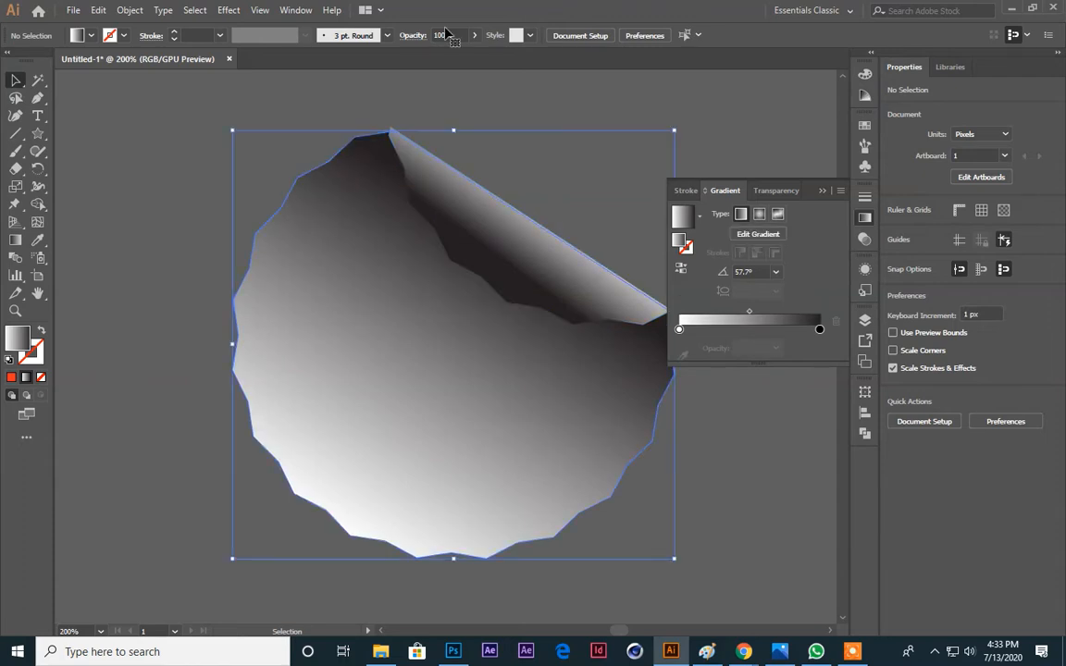
left_click(15, 239)
left_click_drag(333, 534, 512, 238)
mouse_move(686, 500)
left_mouse_down()
mouse_move(233, 262)
mouse_move(183, 140)
mouse_move(266, 159)
mouse_move(290, 112)
mouse_move(274, 91)
mouse_move(241, 93)
left_mouse_up()
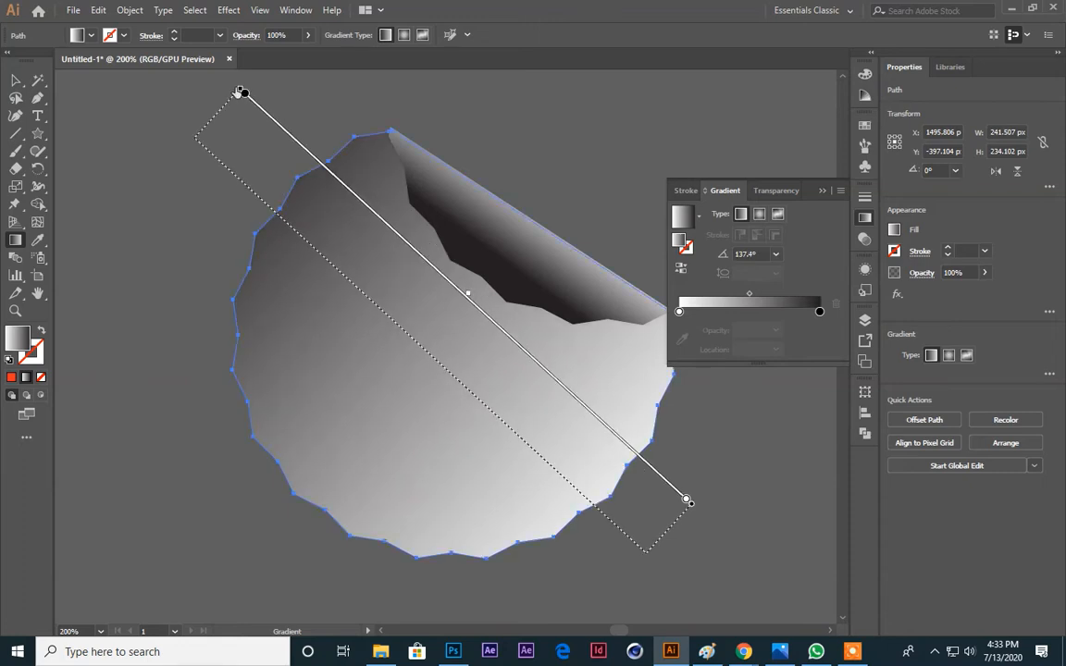
left_click(13, 81)
Step: Cancel the Move settings and delete both badge pieces
key("Return")
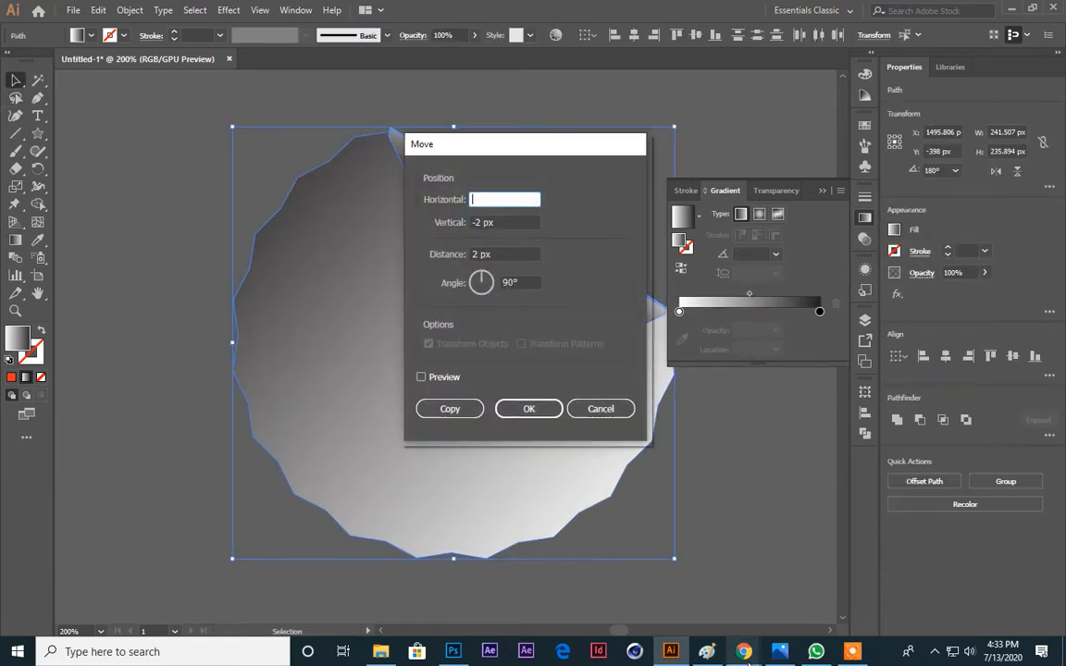
left_click(602, 411)
key("Delete")
Step: Switch to the Google Meet call in Chrome, mute the microphone and unmute it again
left_click(744, 651)
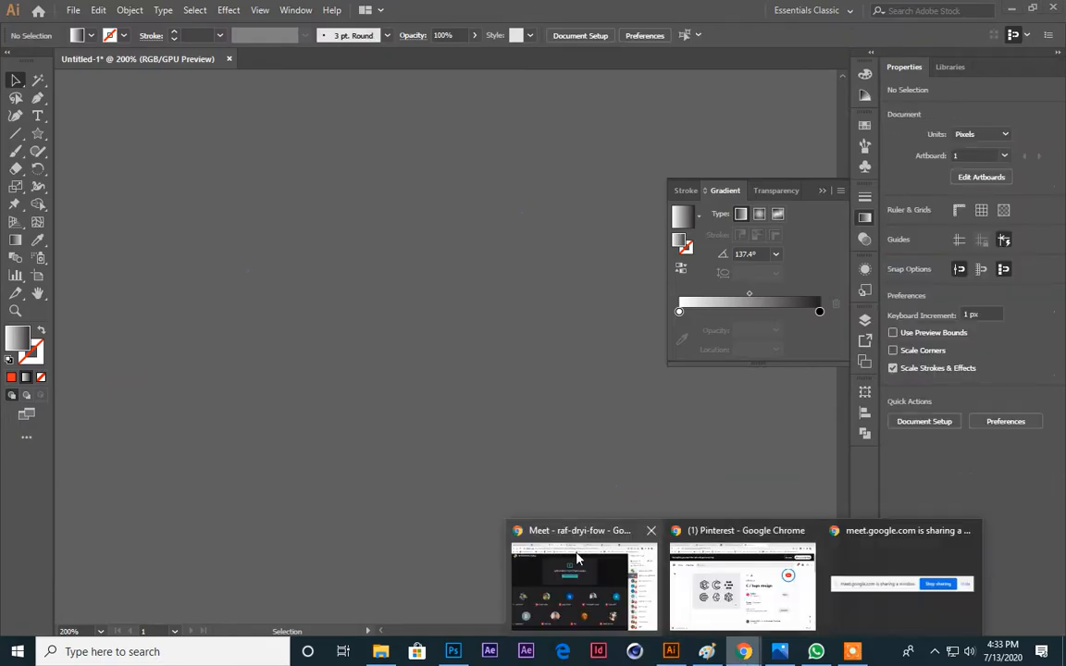
left_click(579, 560)
left_click(378, 606)
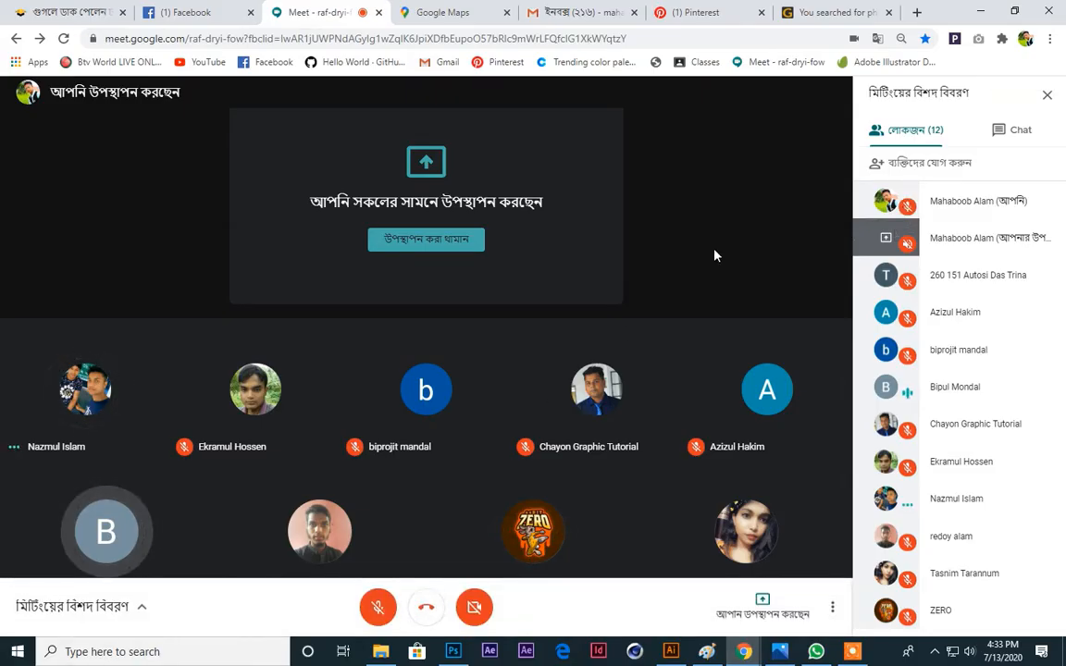
left_click(378, 607)
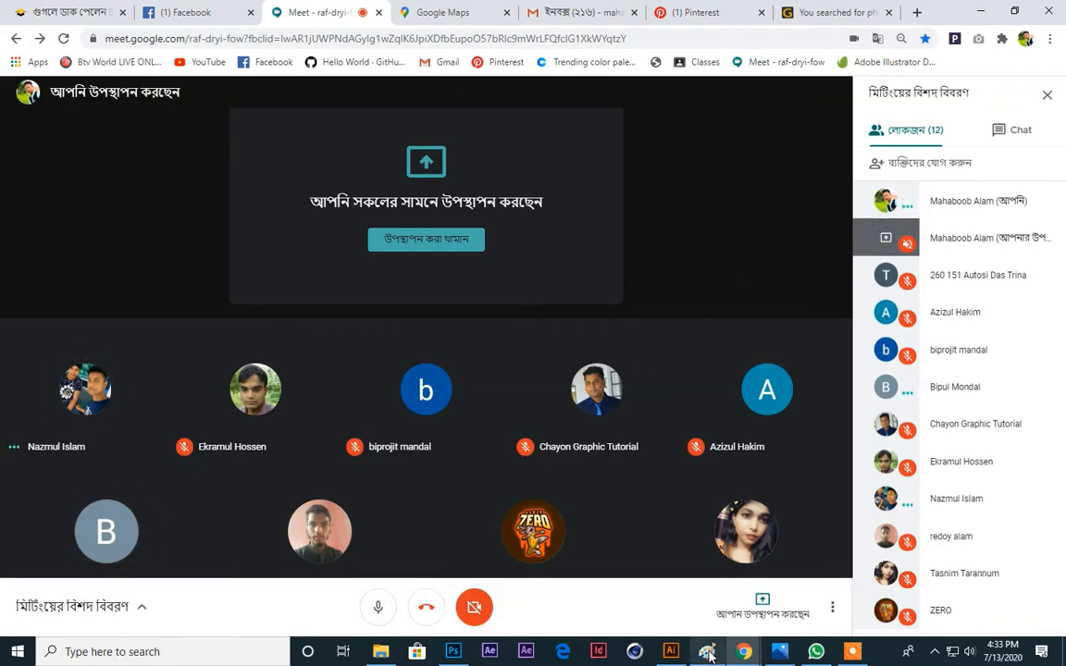
Step: Switch to Paint, paste the captured Meet screenshot and save it as a new image named 8
left_click(707, 650)
key("ctrl+v")
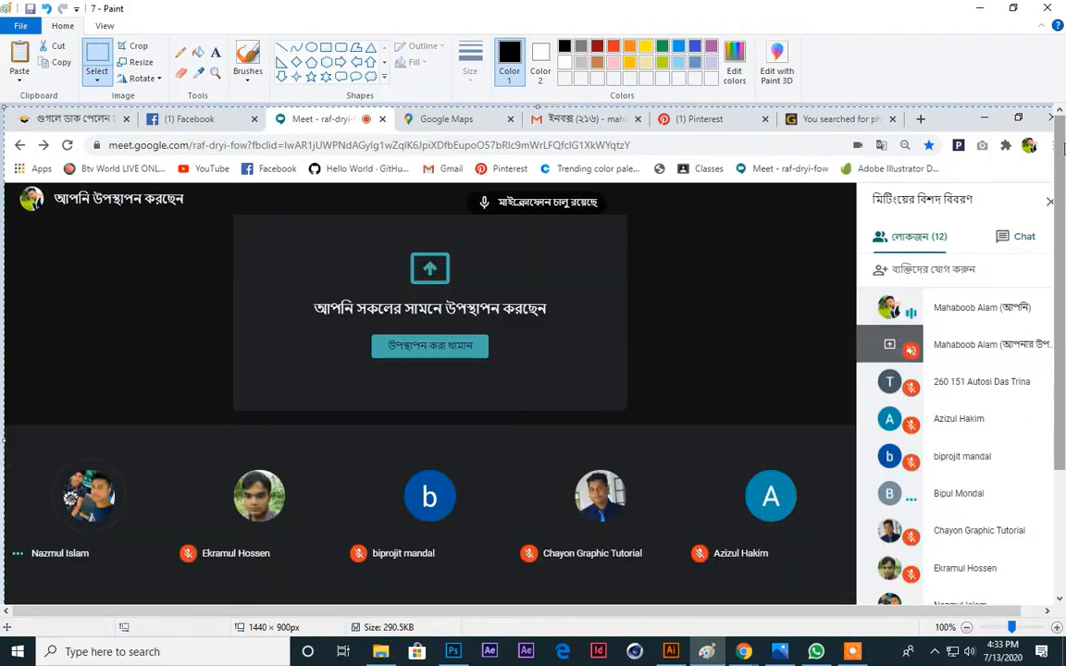
left_click(21, 25)
left_click(48, 149)
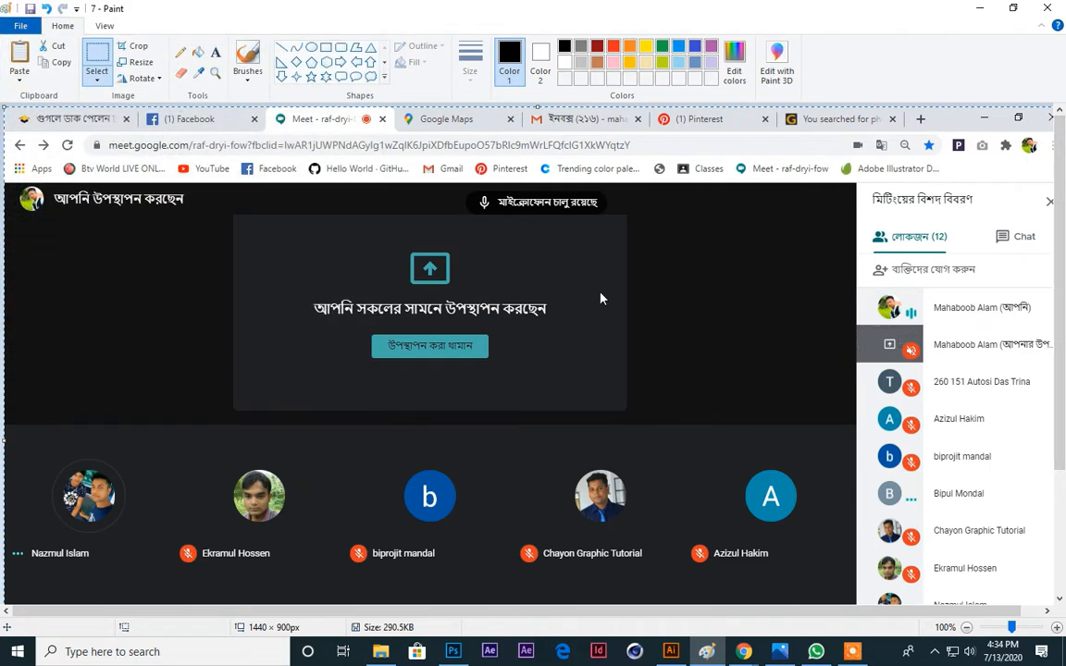
type("8")
key("Return")
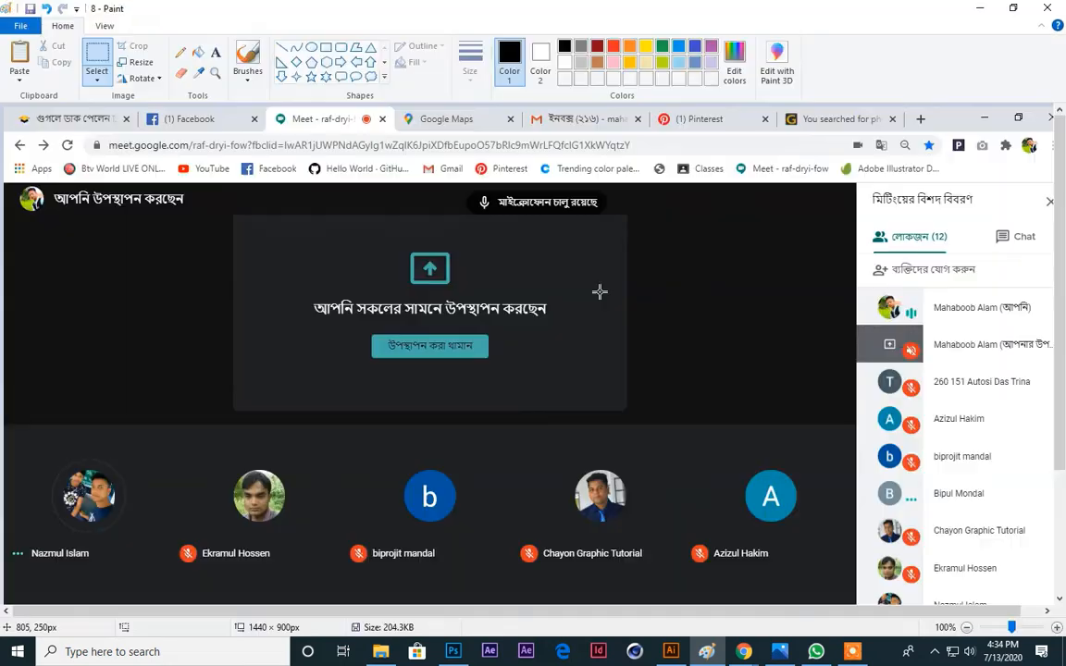
Step: Return to Illustrator and check the Google Meet call in Chrome
left_click(671, 653)
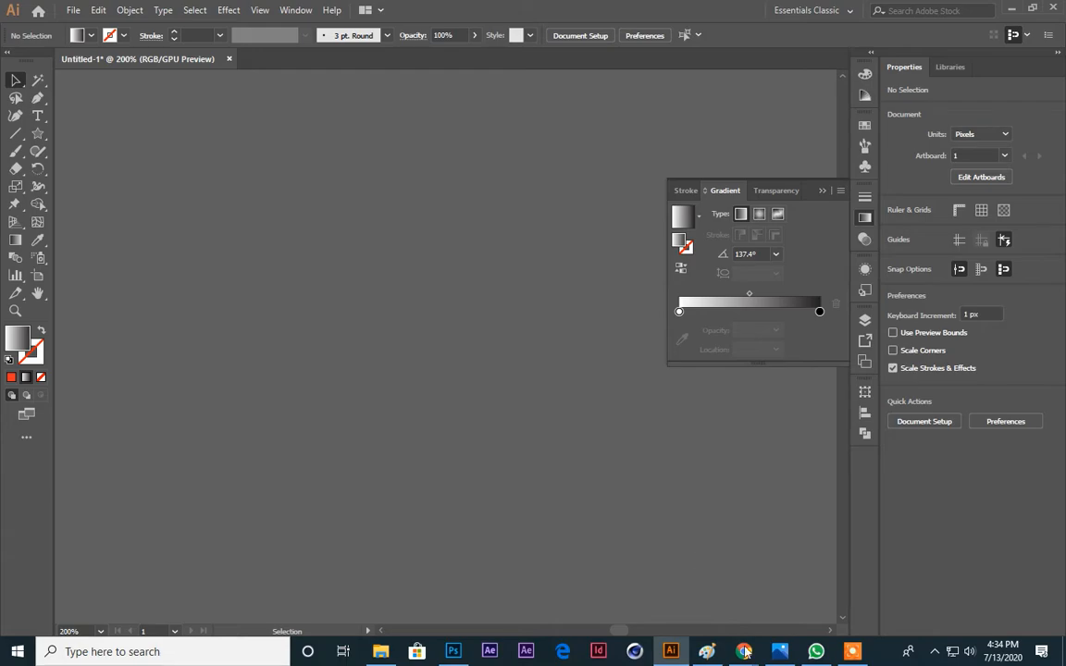
mouse_move(744, 653)
left_click(583, 574)
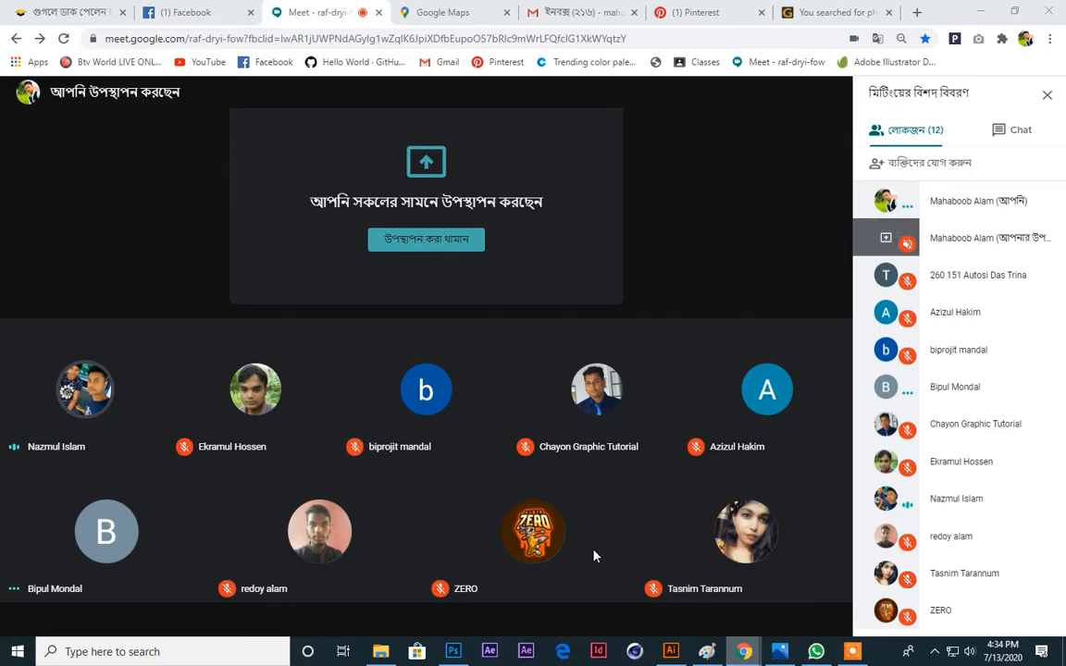
Step: Return to Illustrator, undo the deletion of the badge pieces and leave nothing selected
left_click(670, 653)
key("ctrl+z")
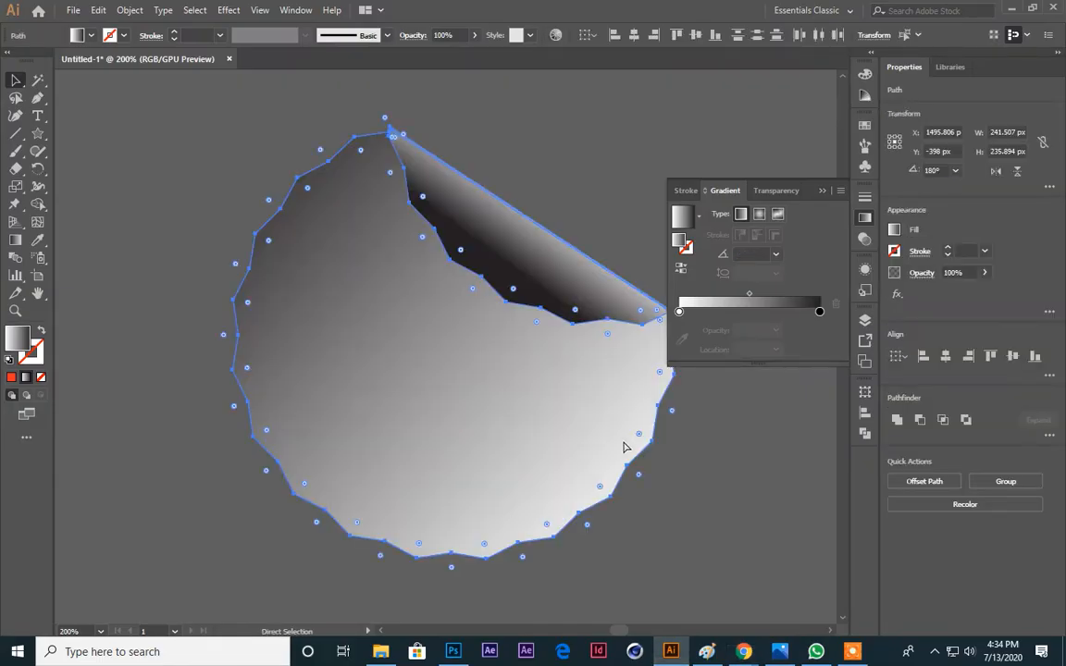
left_click(16, 80)
left_click(137, 150)
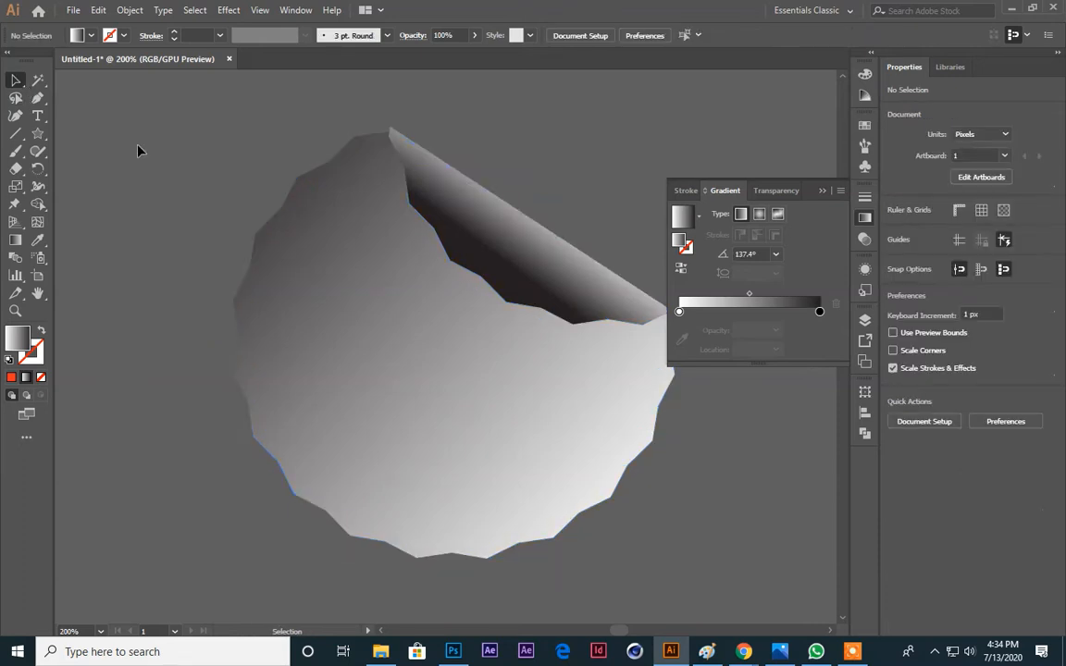
key("space")
left_click_drag(183, 179, 261, 165)
left_click(509, 342)
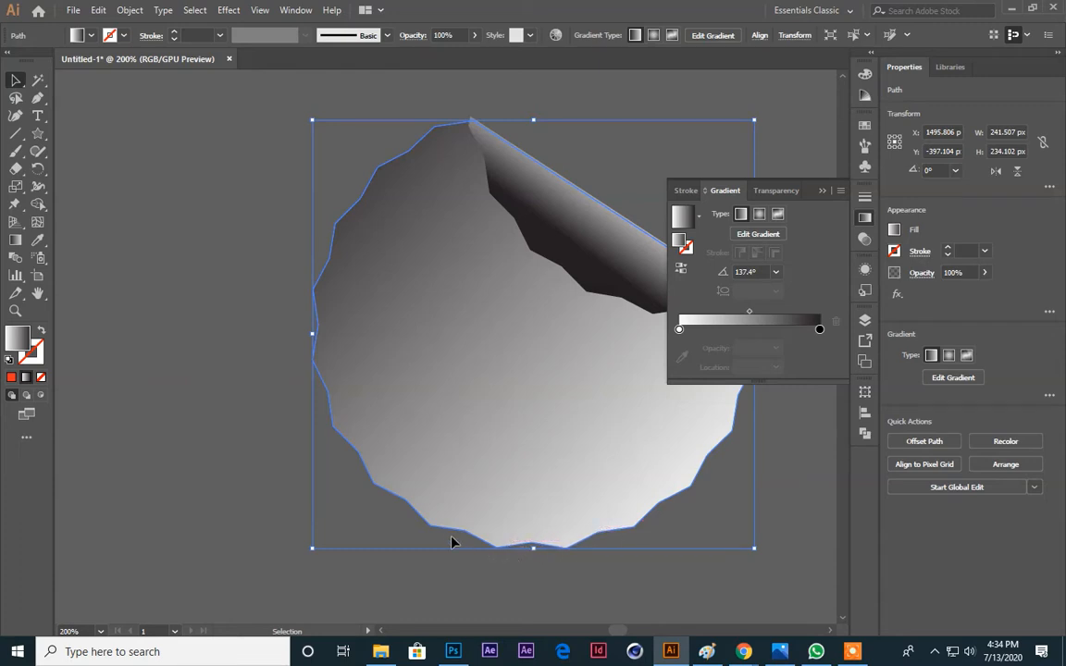
left_click(450, 592)
scroll(525, 563, "right", 5)
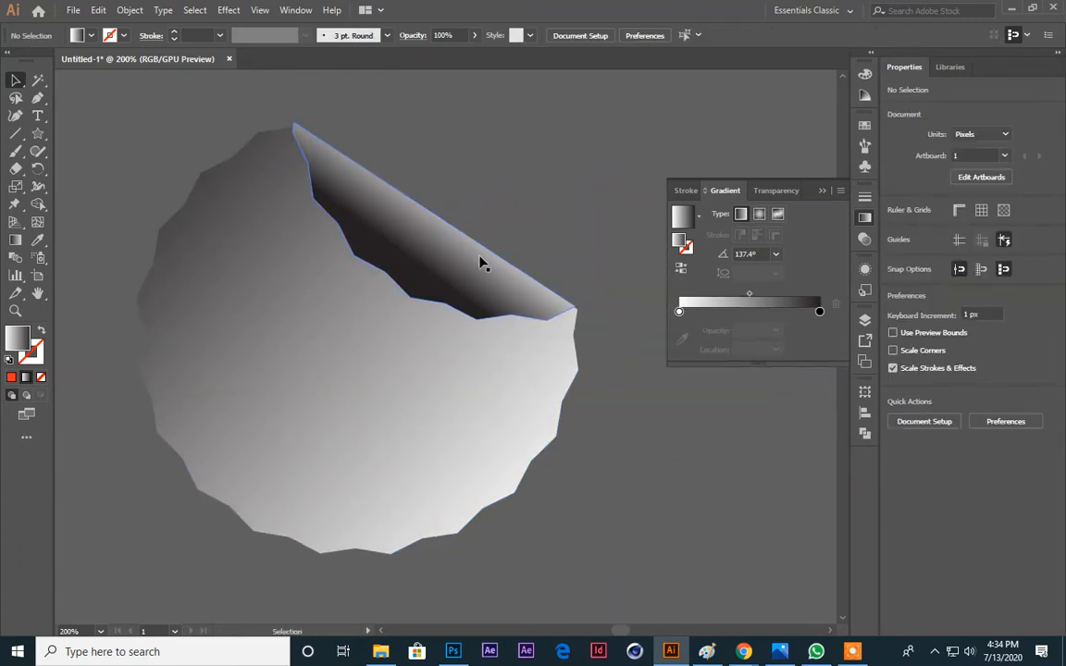
Step: Collapse the Gradient panel to clear the view of the badge and leave nothing selected
left_click(483, 264)
key("space")
left_click_drag(630, 455, 778, 506)
left_click(820, 196)
left_click(778, 395)
key("space")
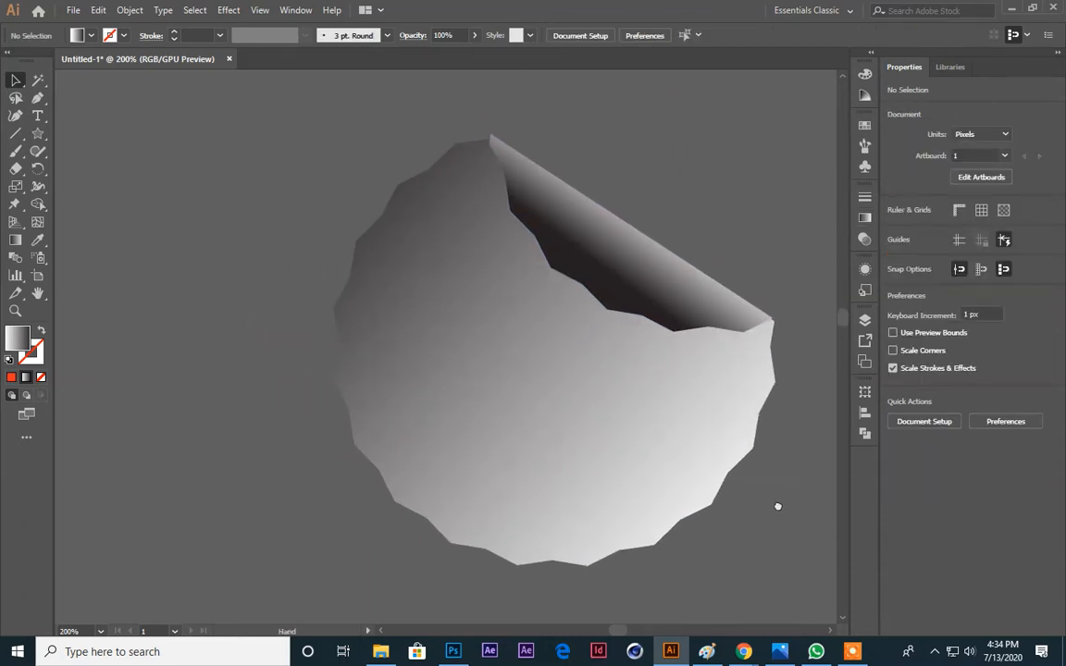
left_click(648, 414)
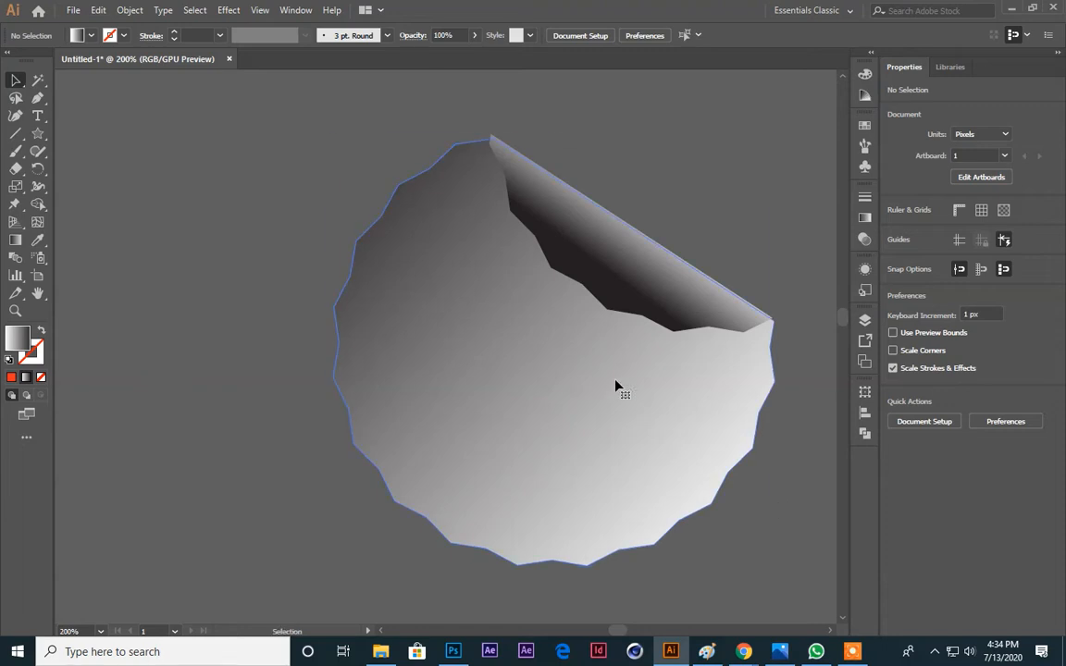
left_click(151, 274)
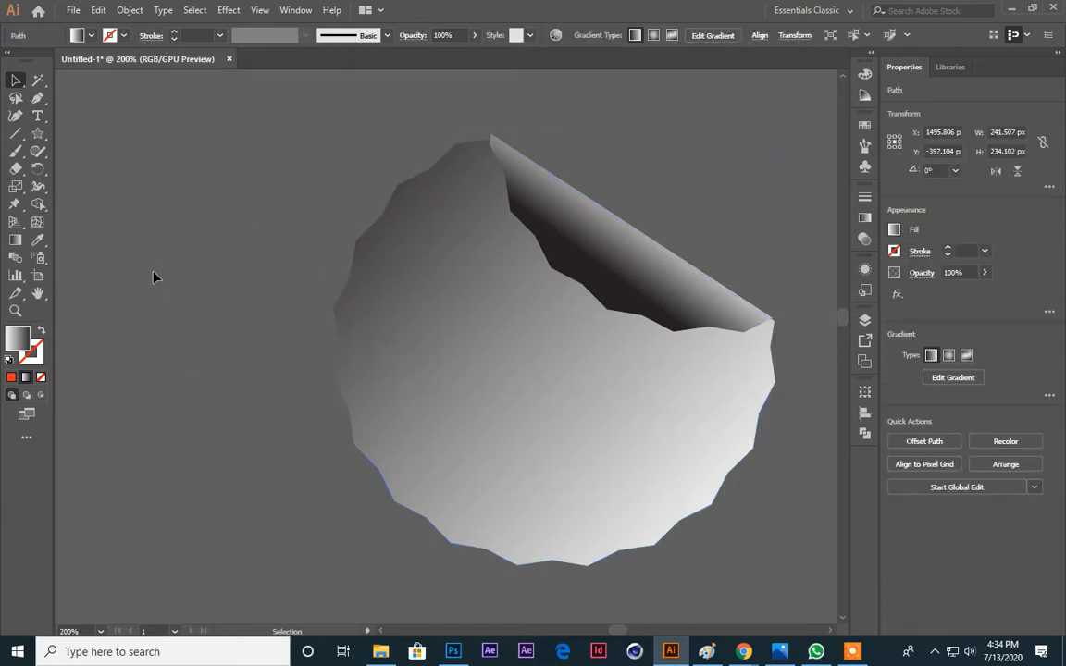
key("space")
left_click_drag(141, 274, 28, 242)
left_click(421, 337)
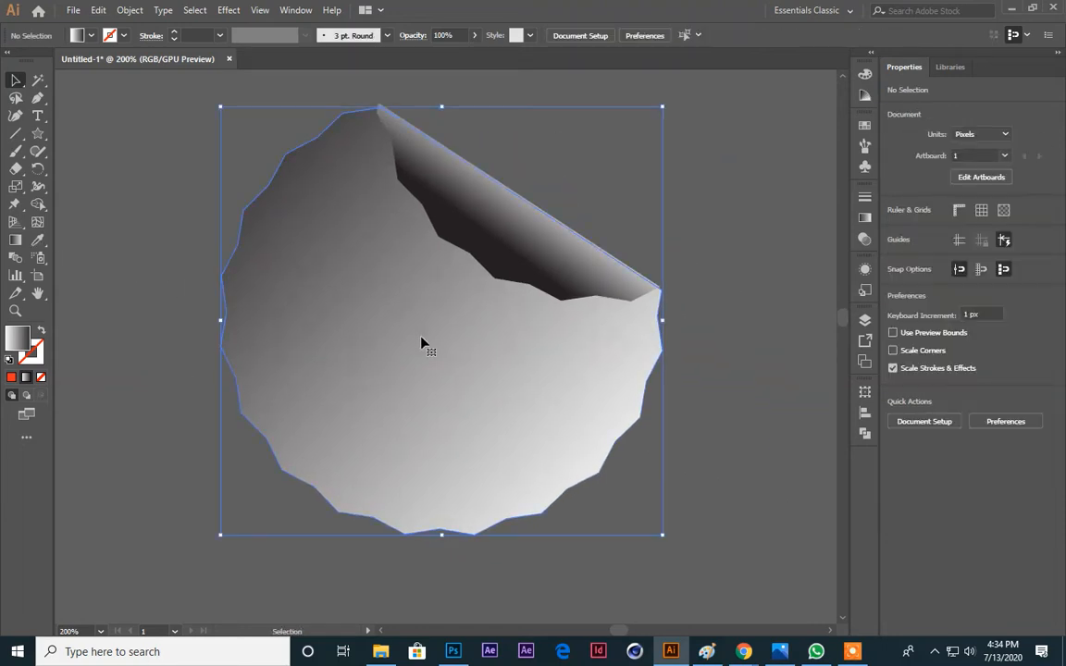
left_click(711, 387)
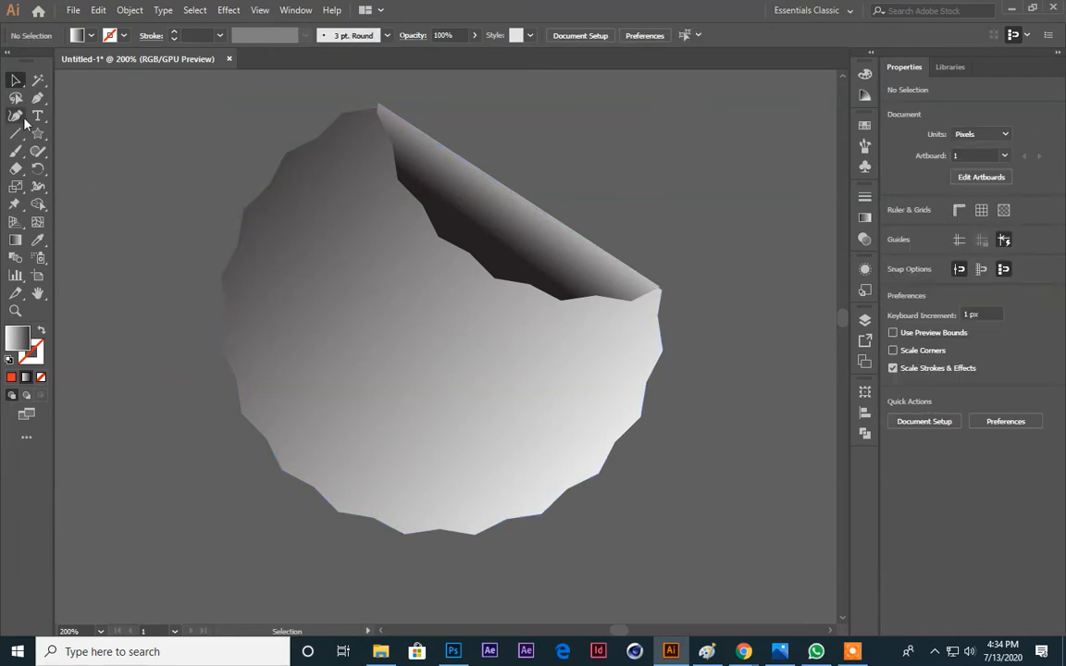
Step: Draw a circle about 134 px across from the badge's centre and swap its fill and stroke, leaving it unfilled
left_click_drag(38, 139, 101, 157)
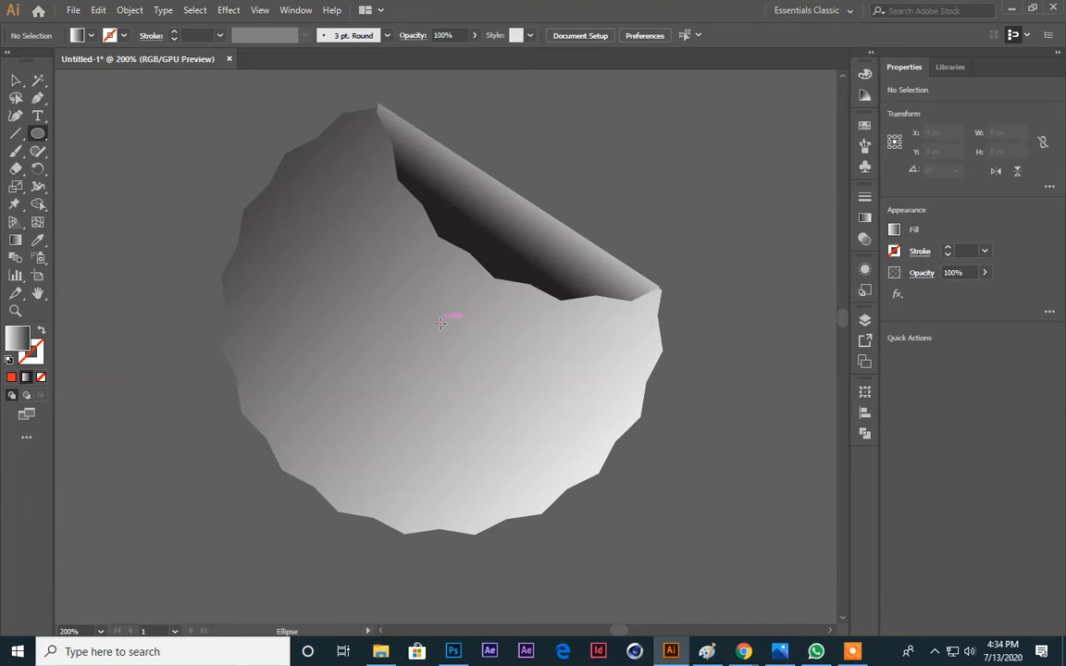
left_click_drag(441, 322, 565, 443)
left_click(42, 332)
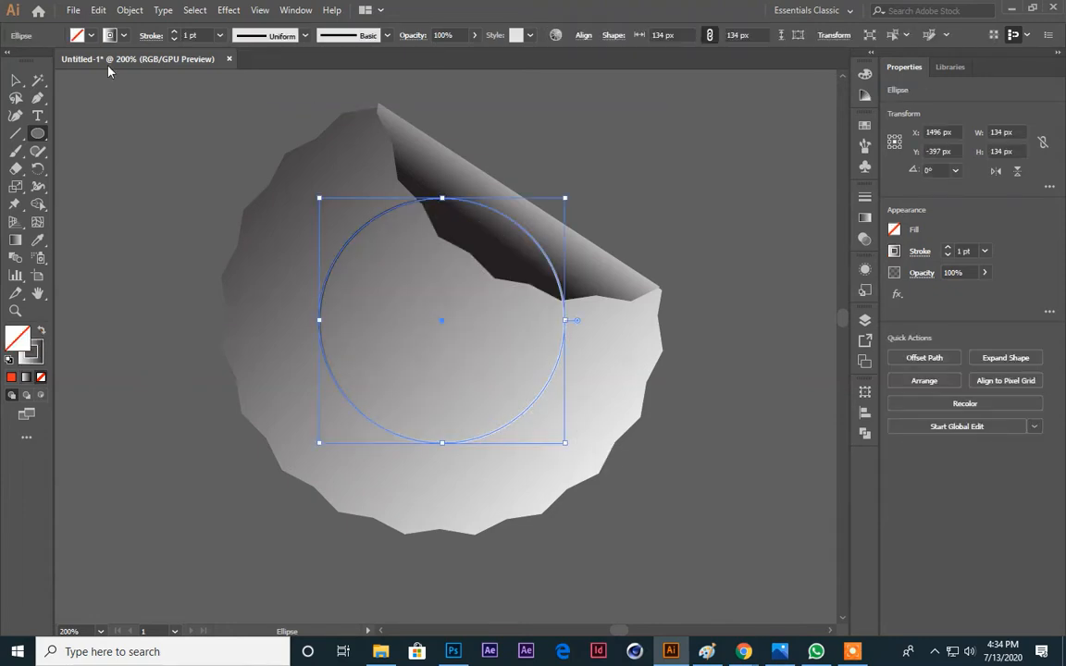
Step: Place the Lorem ipsum placeholder text along the circle using Type on a Path, starting at its left side, and deselect it
left_click(38, 118)
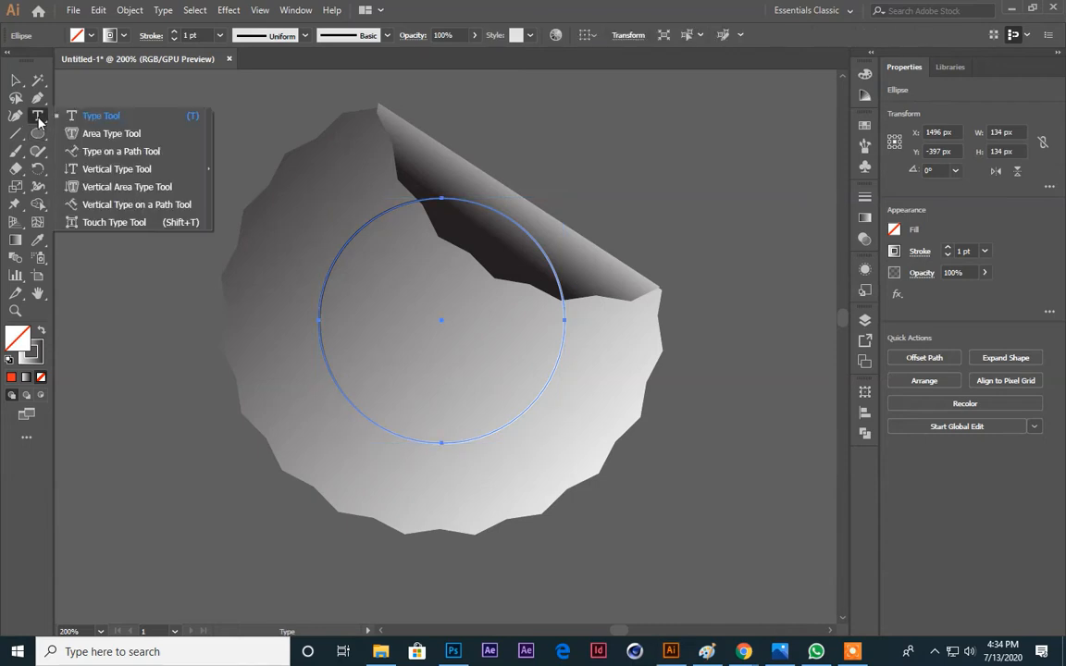
left_click(120, 151)
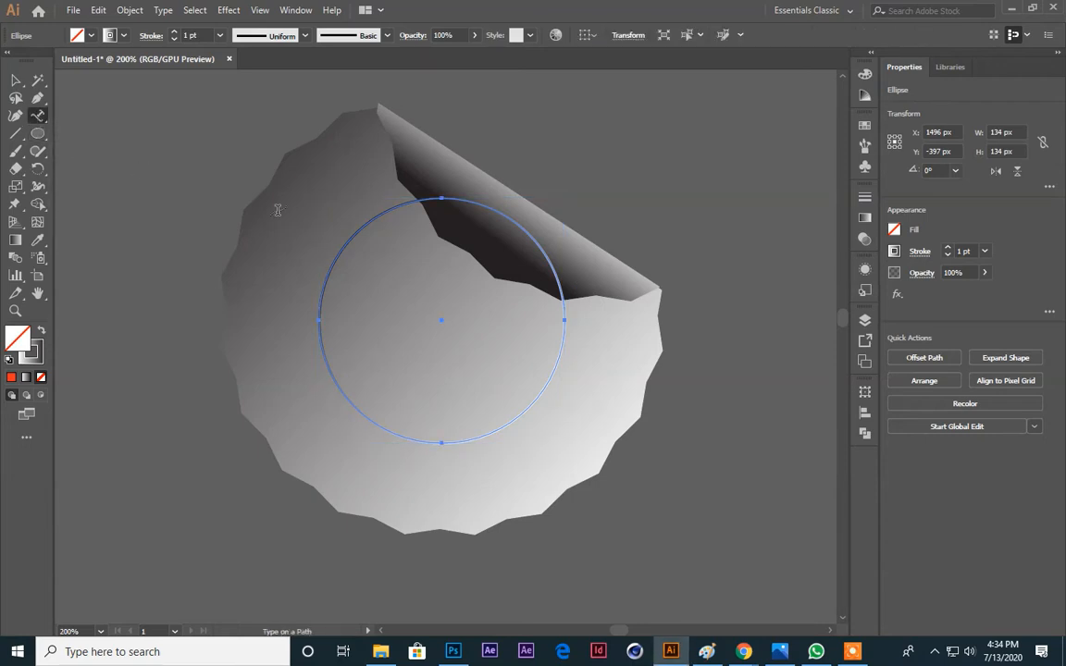
left_click(318, 315)
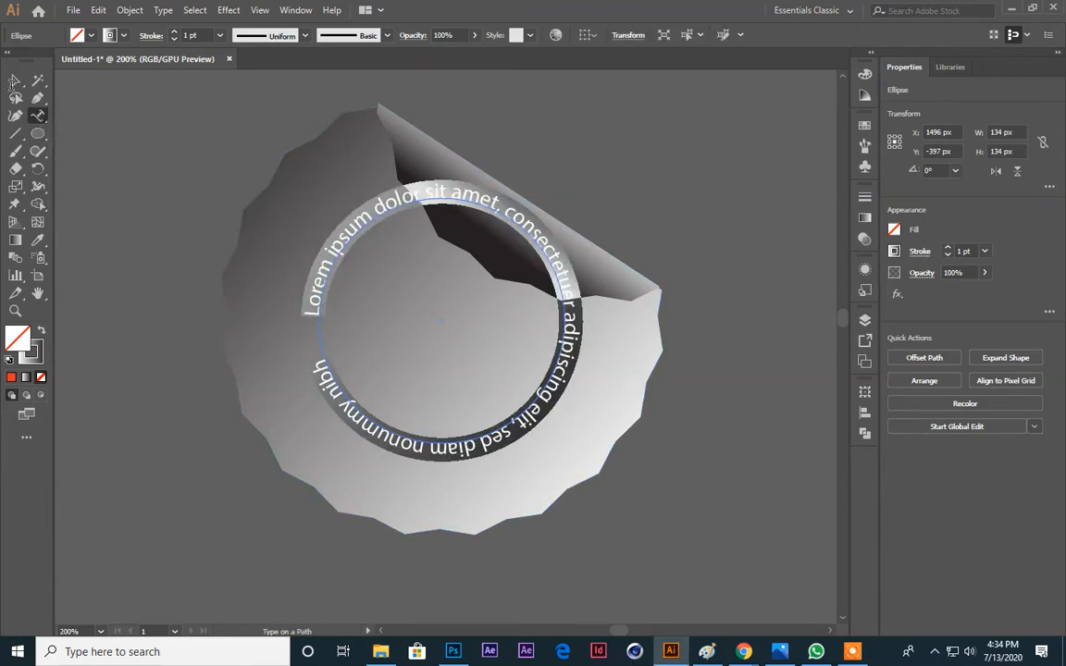
key("Escape")
left_click(163, 108)
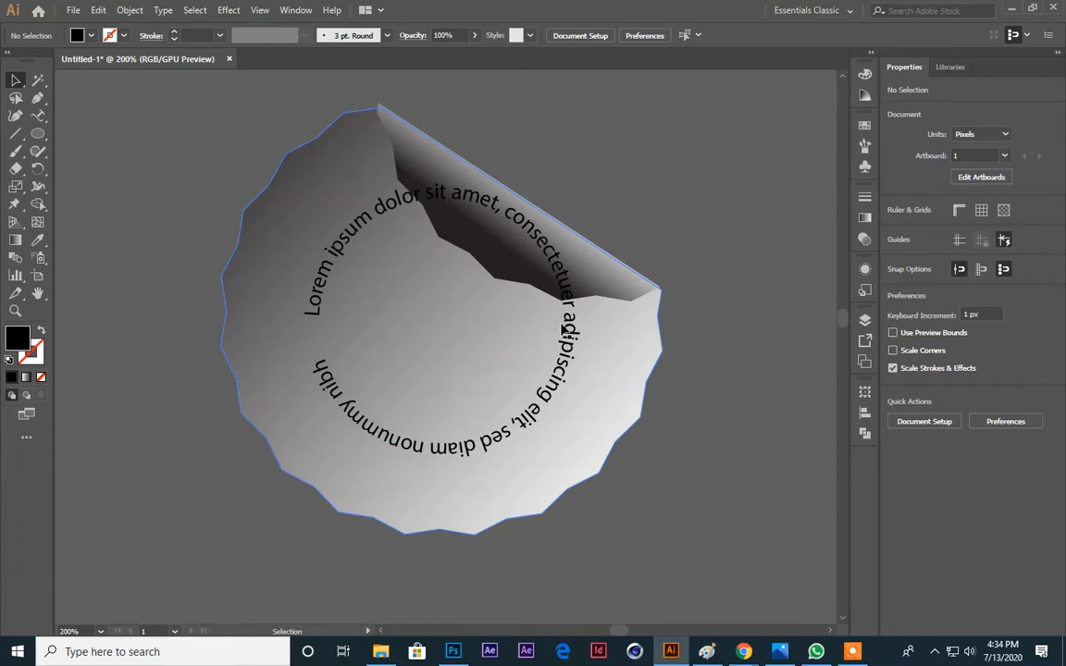
Step: Scale the circular text down proportionally from its centre to about 62 px across and deselect it
left_click(555, 257)
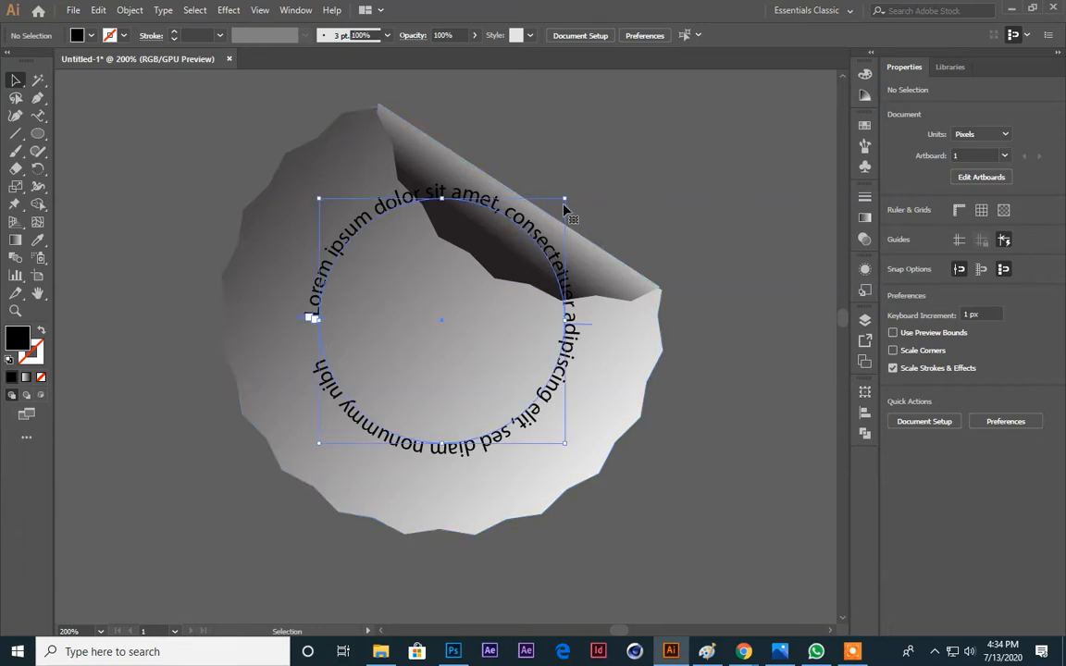
left_click_drag(566, 199, 499, 266)
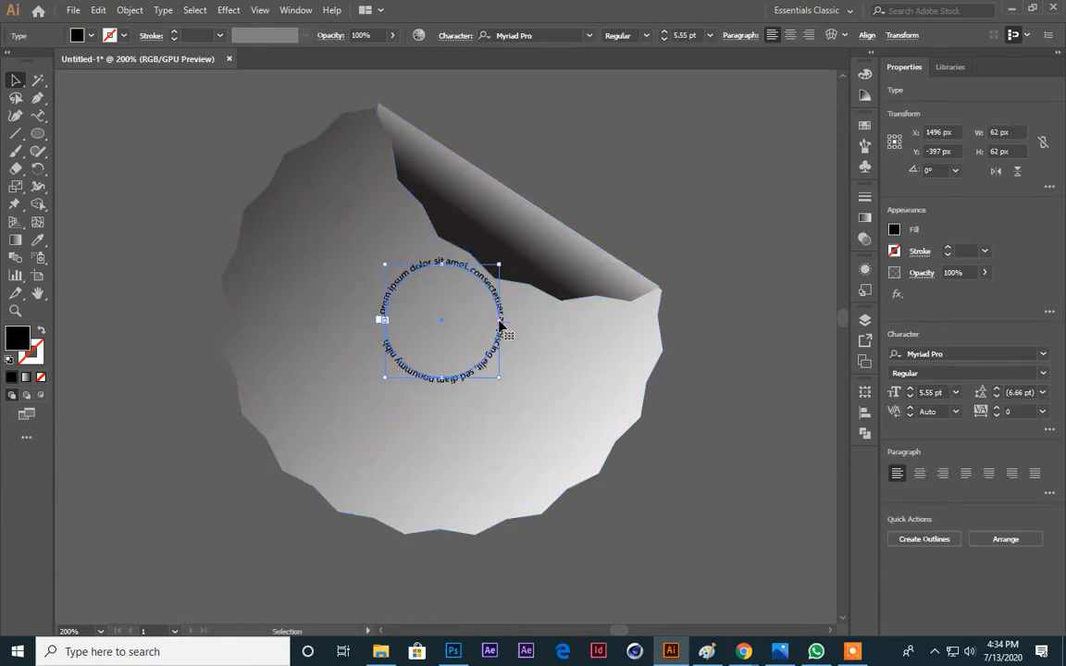
left_click(685, 174)
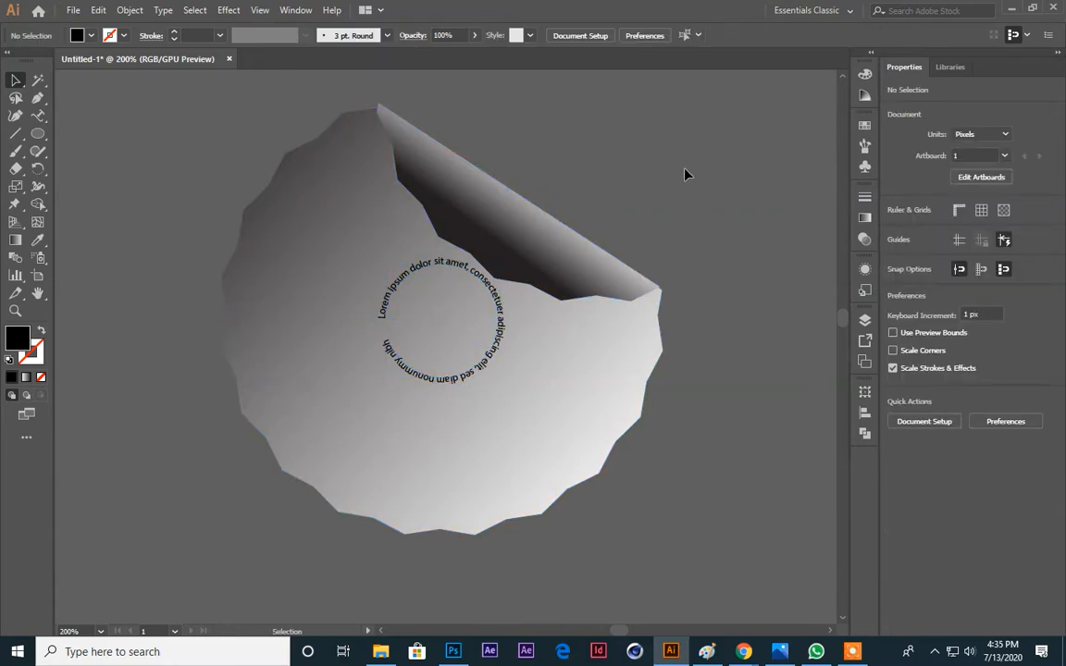
Step: Undo the text scaling and the text placement to bring back the plain stroked circle, leaving nothing selected
key("ctrl+z")
key("ctrl+z")
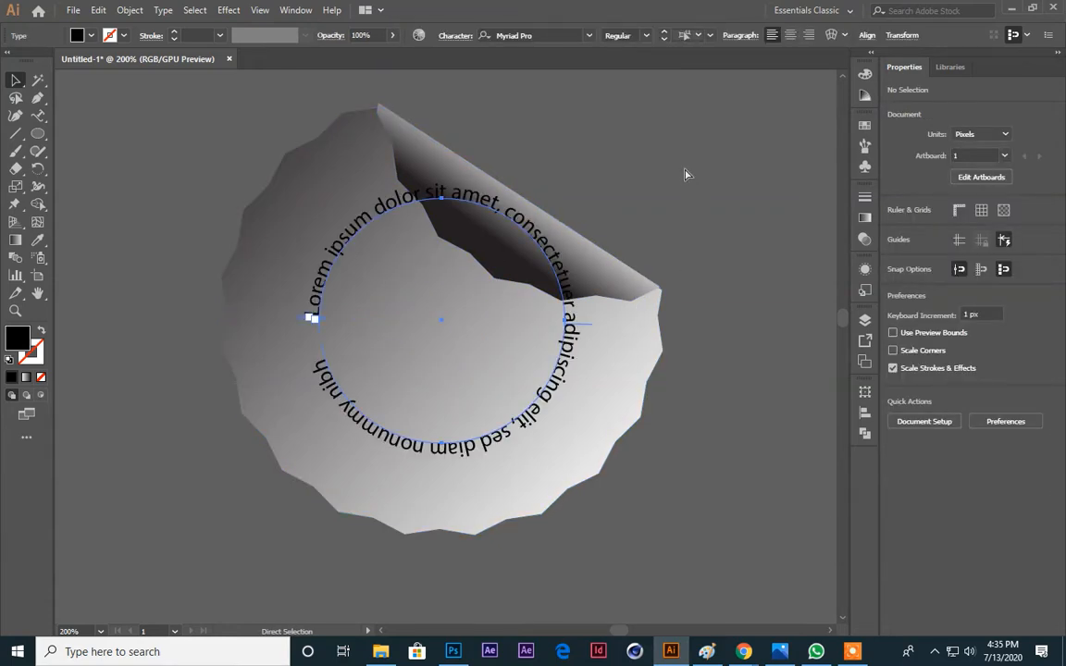
key("ctrl+shift+a")
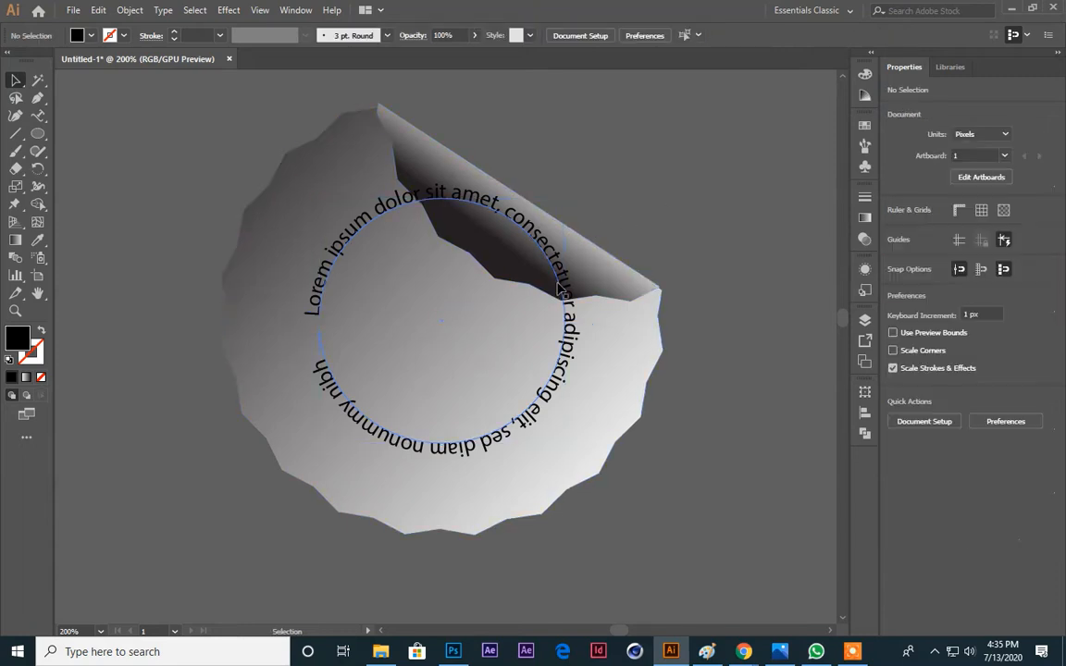
key("ctrl+z")
left_click(713, 225)
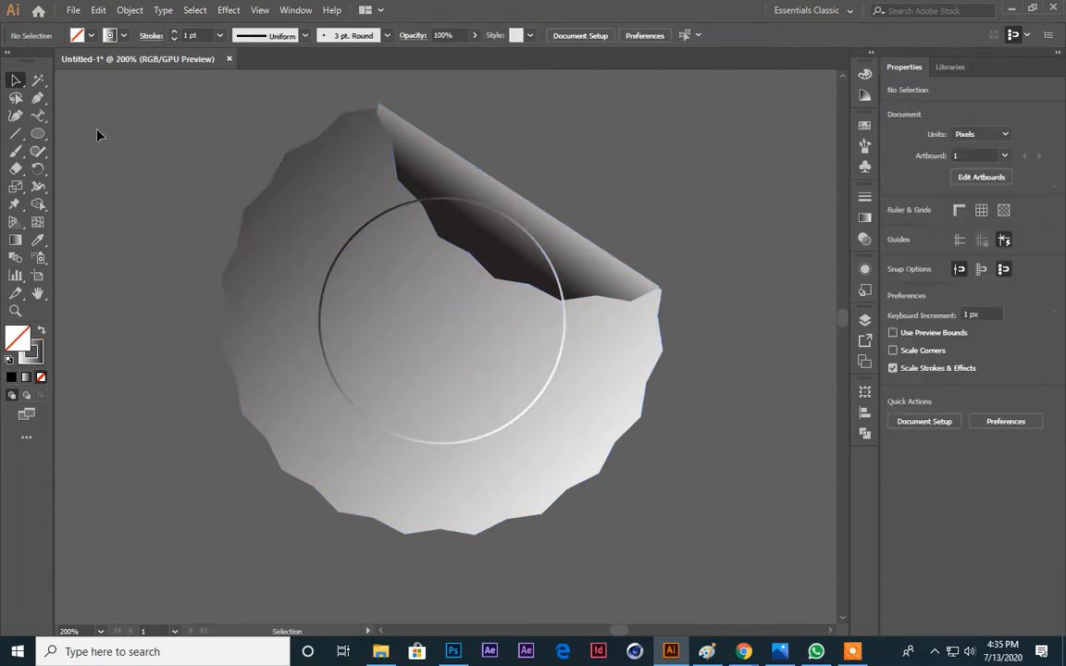
Step: Delete the circle's top anchor point with Direct Selection, keeping only the lower semicircle
key("a")
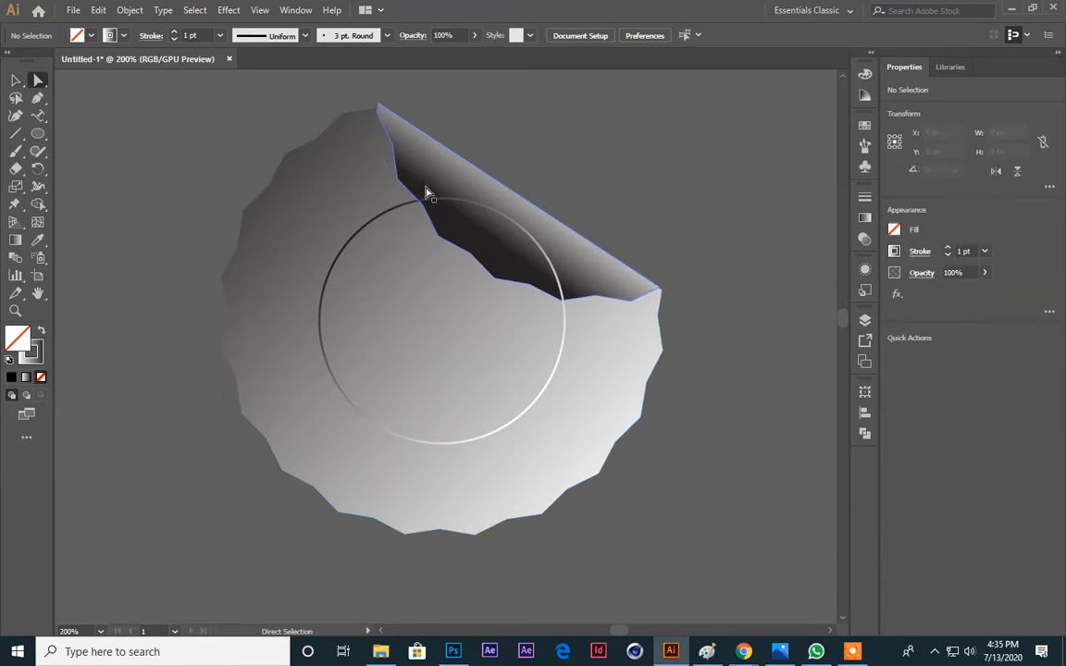
left_click(444, 202)
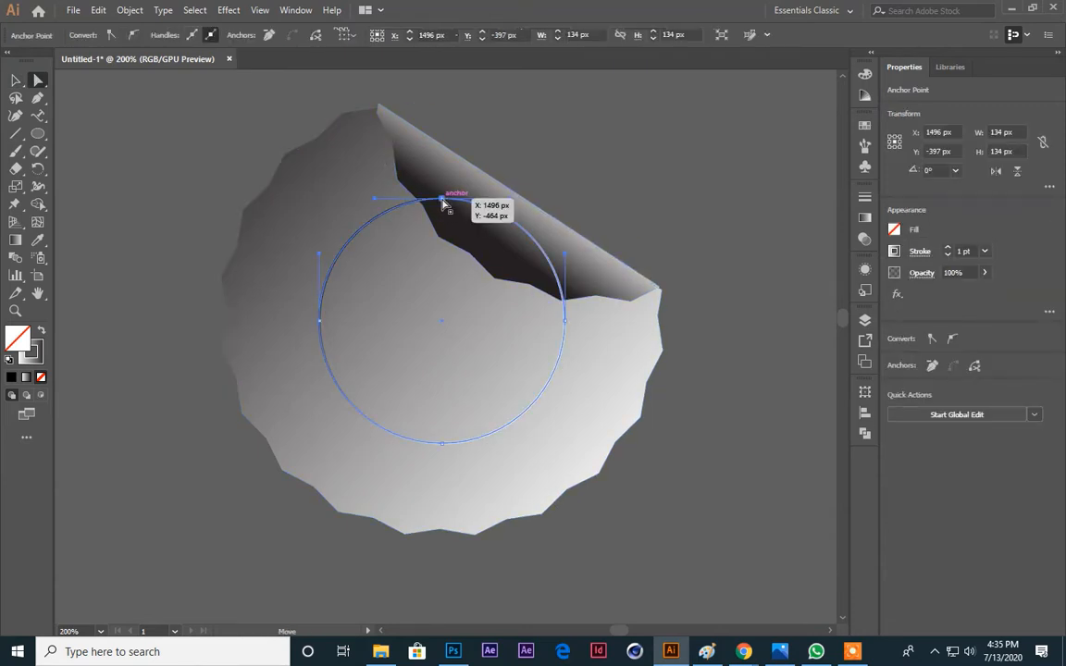
key("Delete")
Step: Try to place type on the semicircle from its left end, undoing the first attempt and dismissing the warning
left_click(38, 115)
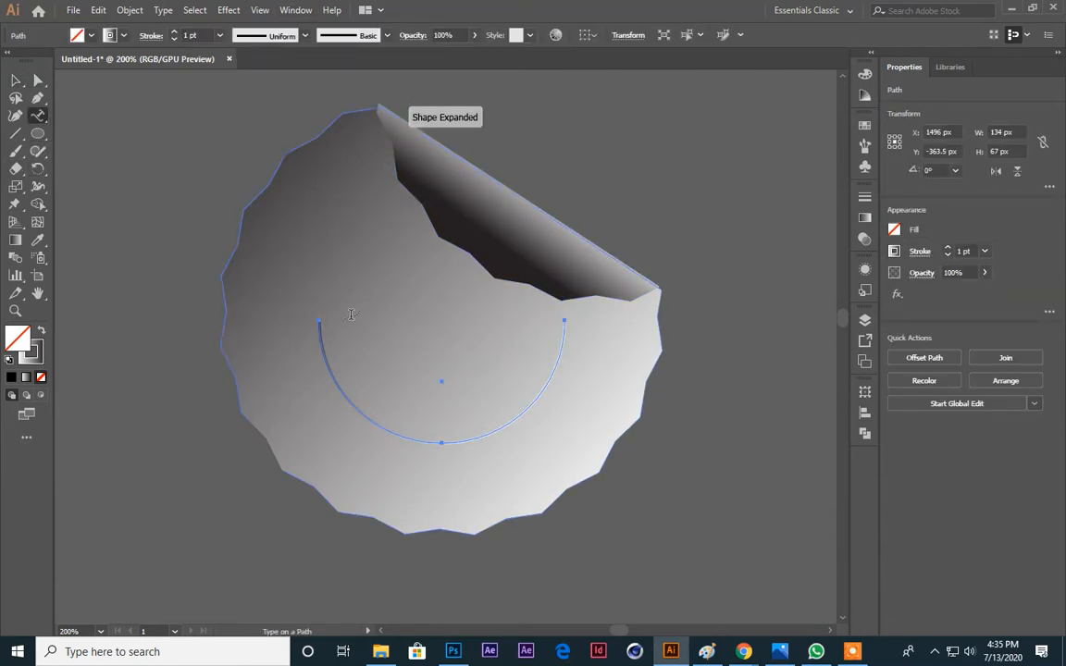
left_click(319, 322)
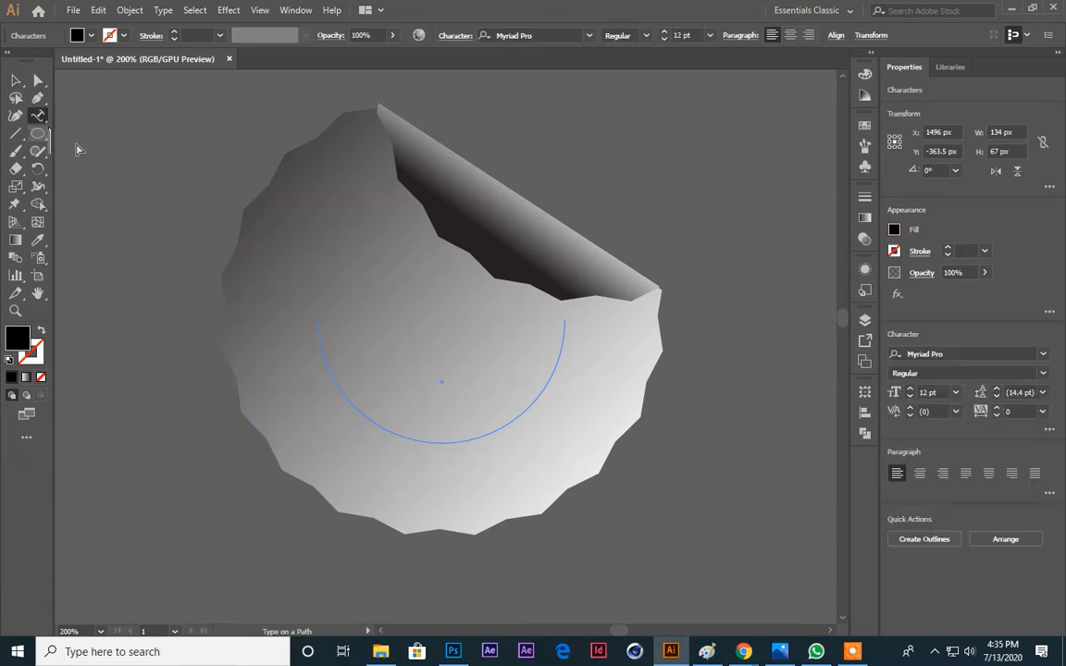
key("ctrl+z")
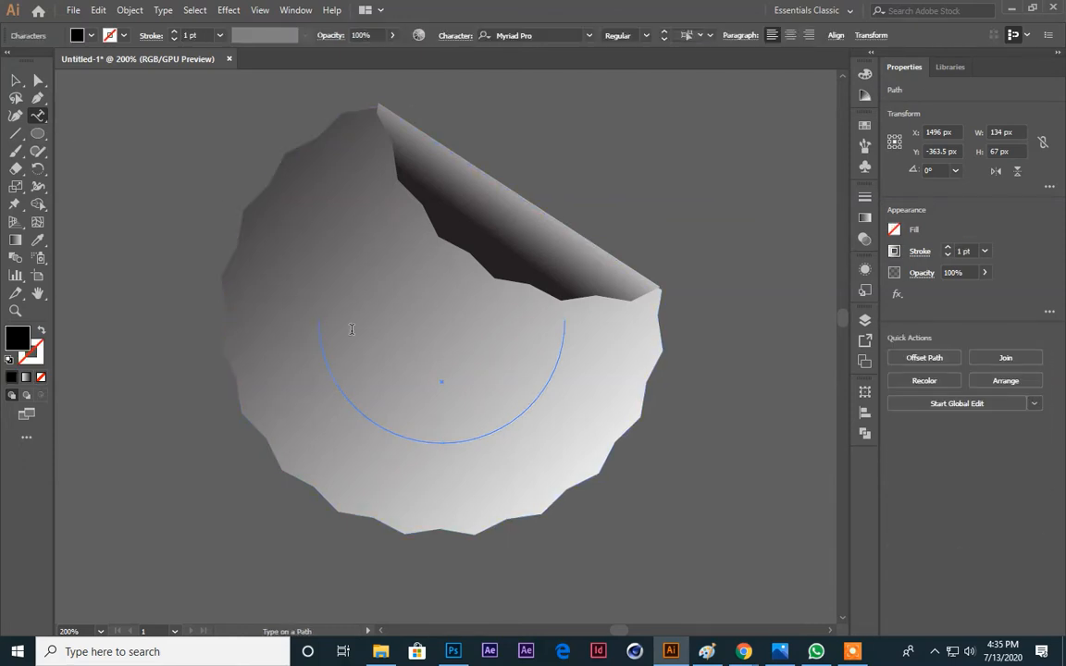
left_click(319, 324)
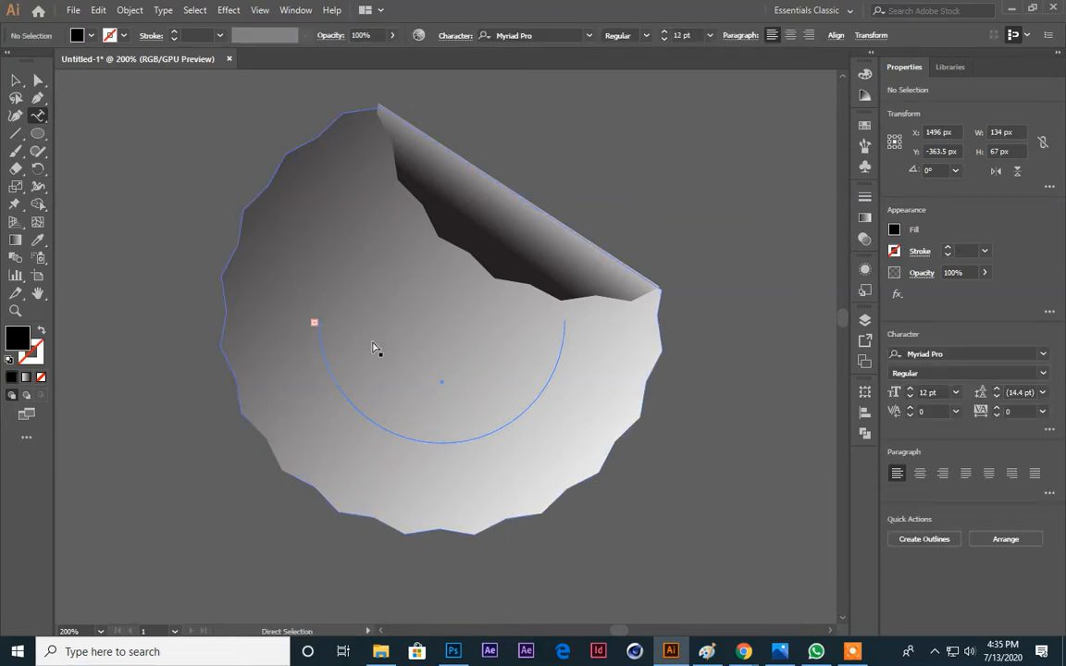
left_click(566, 325)
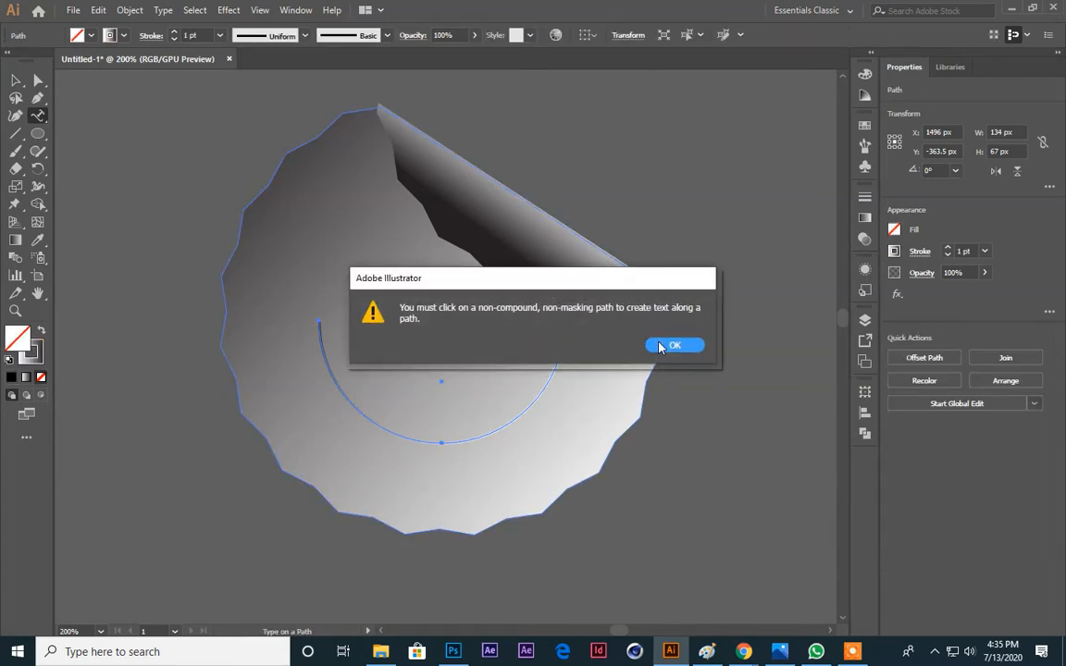
left_click(668, 345)
Step: Place the Lorem ipsum placeholder text along the semicircle, starting at its right end, and deselect it
left_click(564, 319)
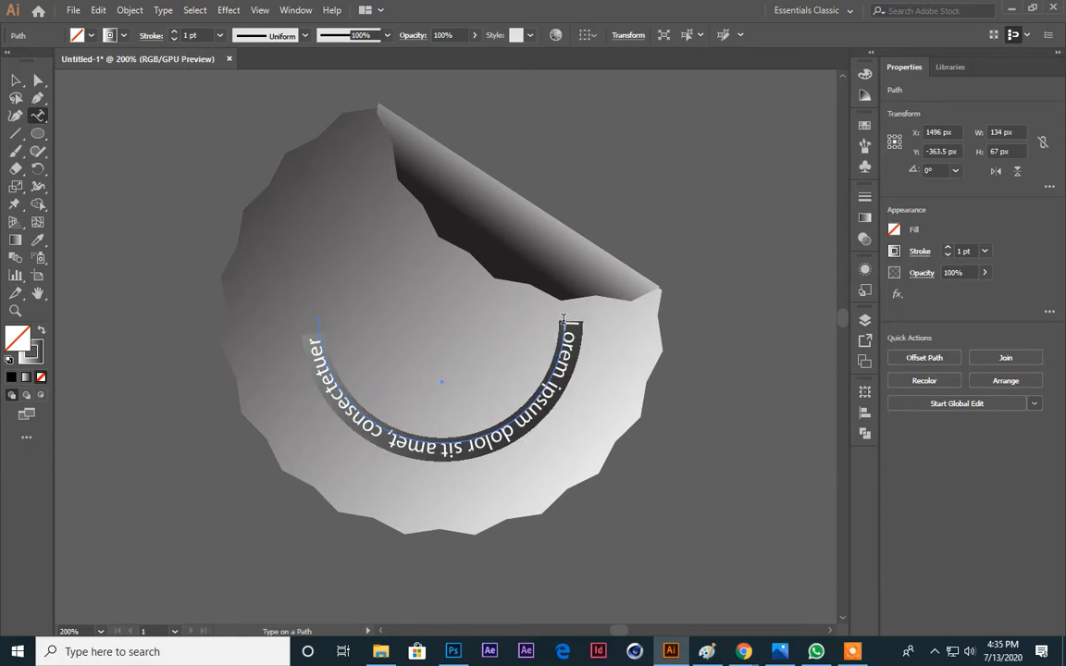
left_click(16, 80)
left_click(74, 79)
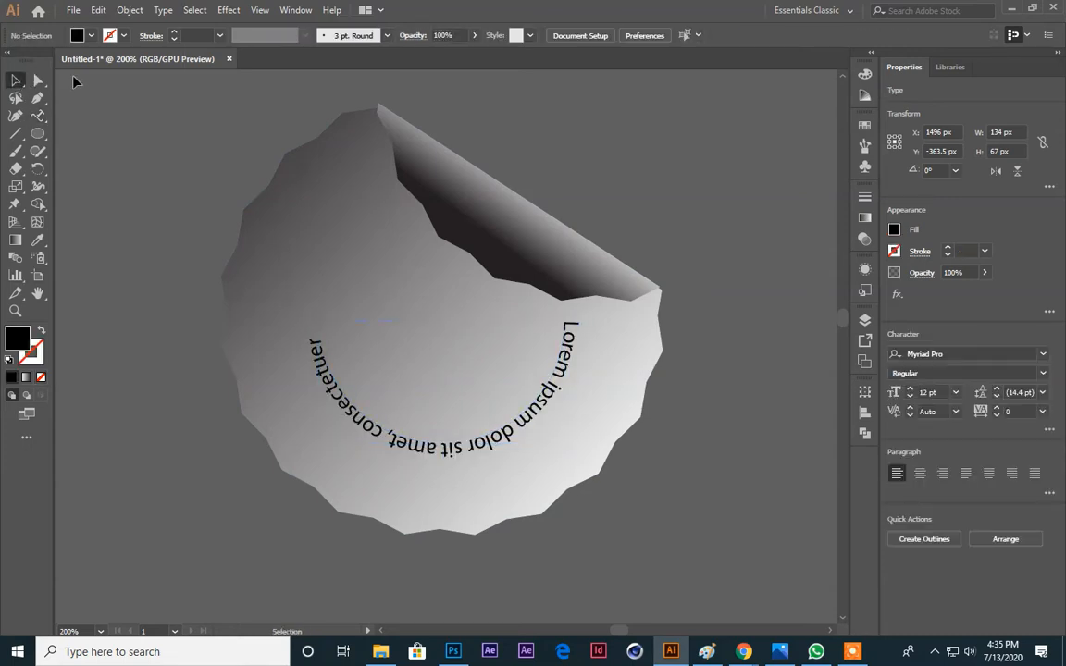
Step: Flip the semicircle text to the other side of its path in Type on a Path Options with Preview on
left_click(471, 446)
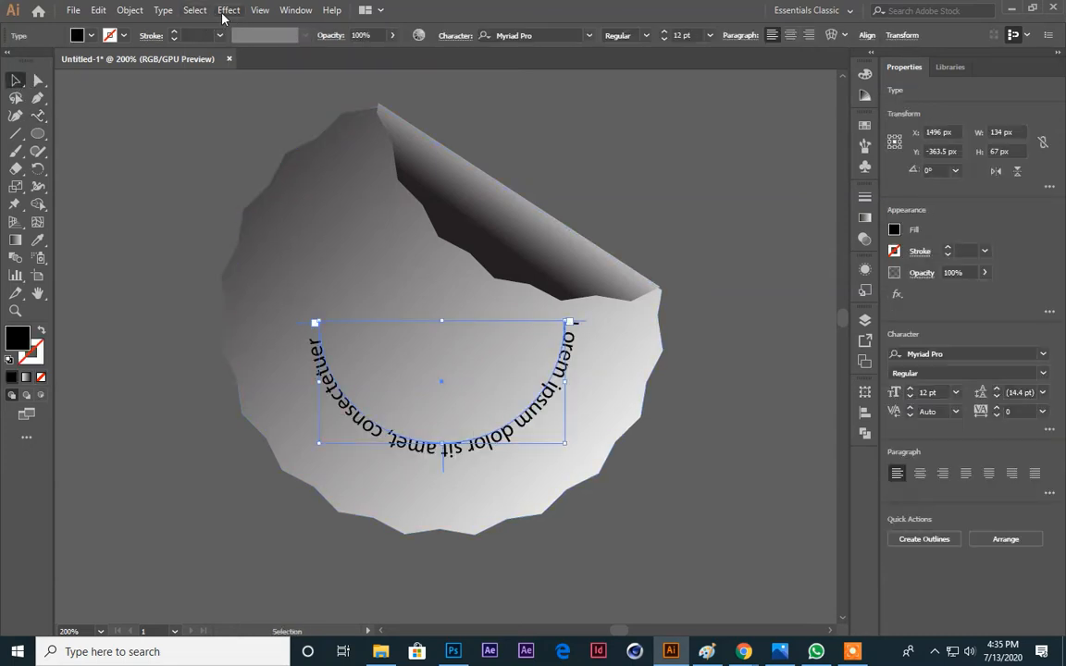
left_click(162, 10)
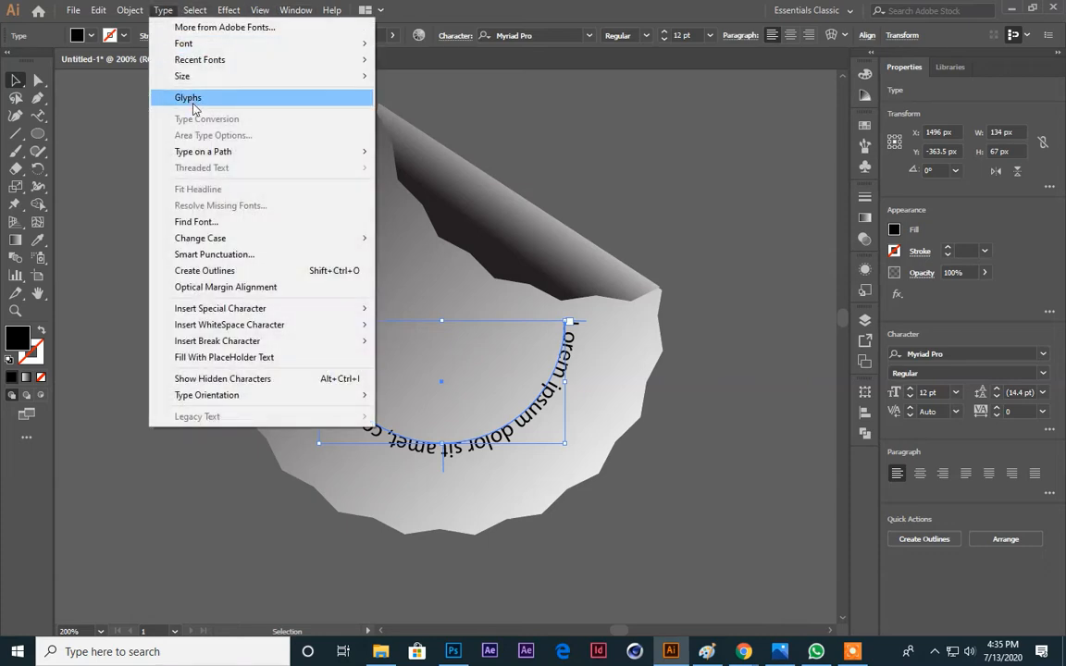
mouse_move(240, 152)
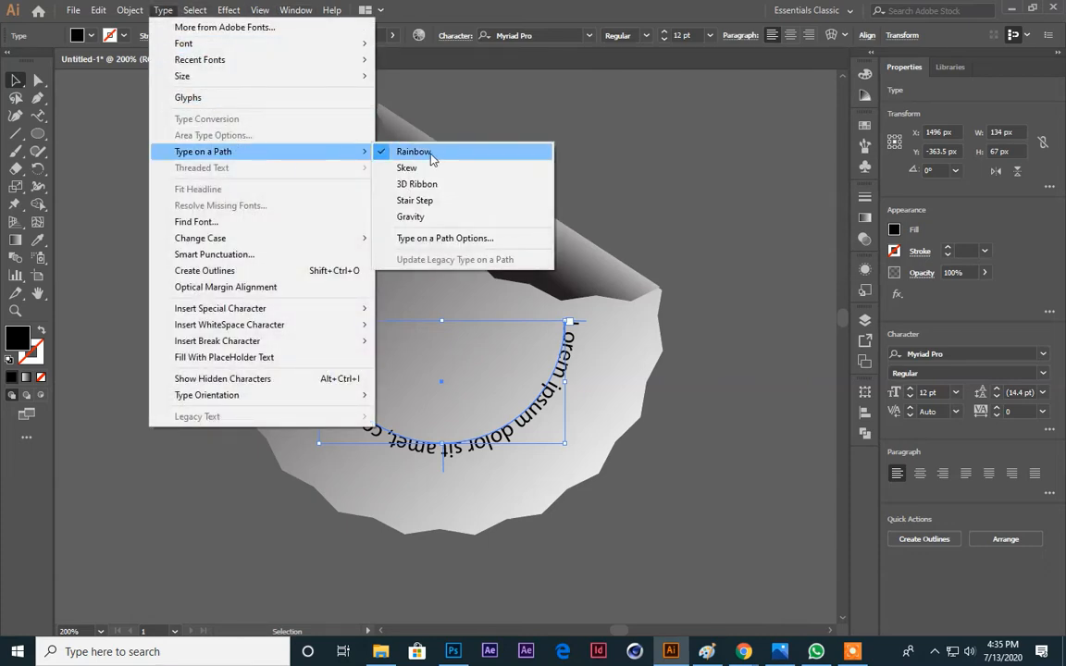
left_click(445, 239)
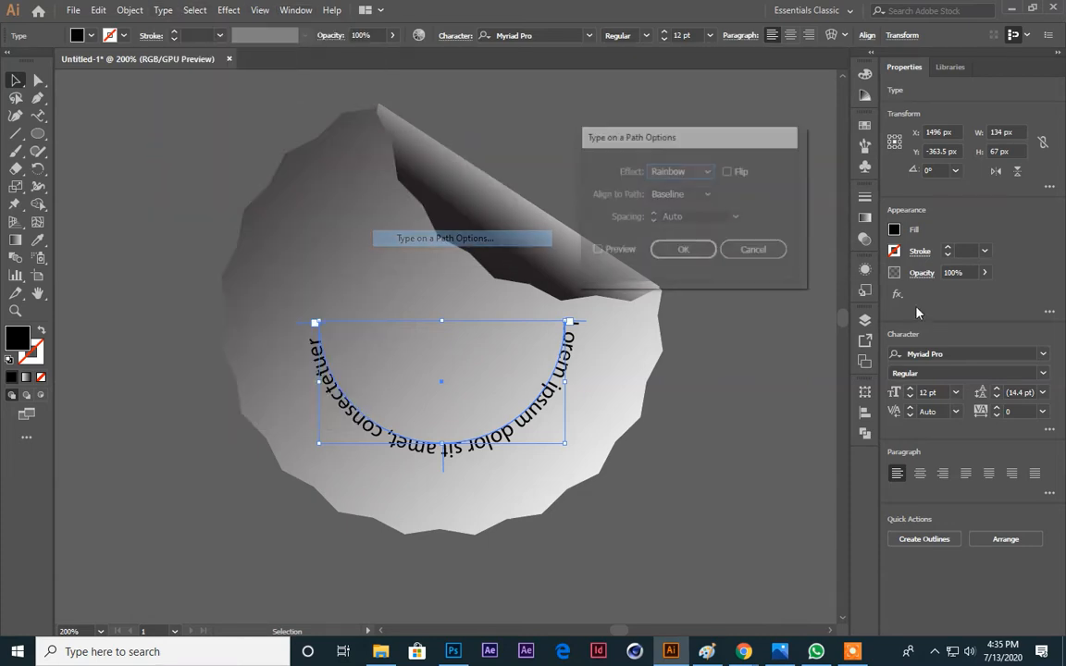
left_click(728, 172)
left_click(596, 251)
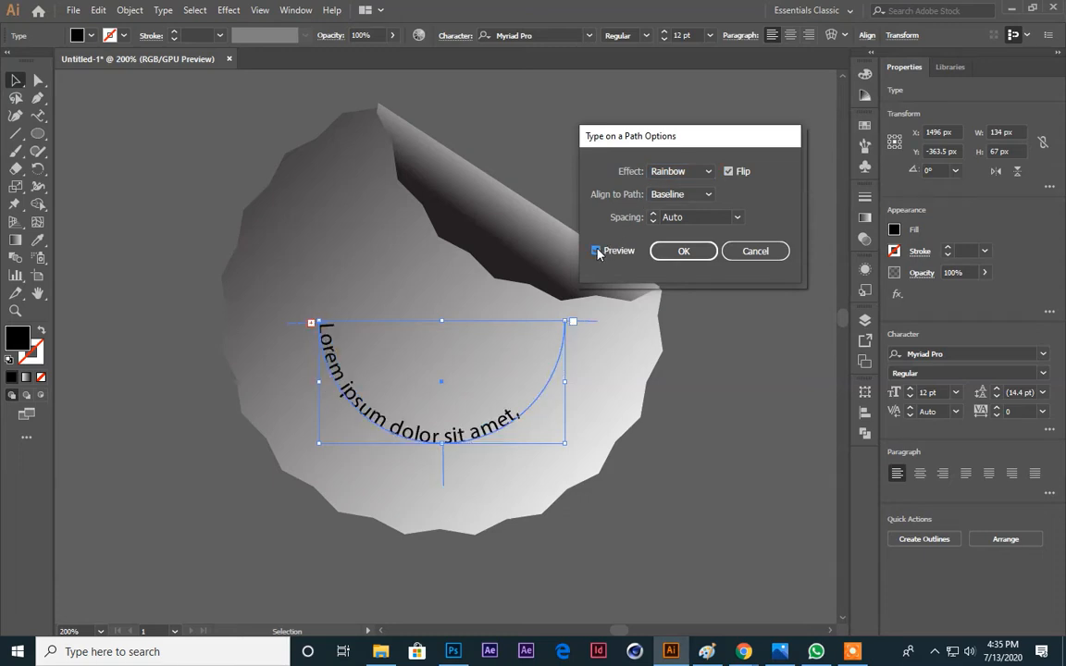
Step: Try the Descender alignment for the flipped text, switch Align to Path to Ascender and apply the options
left_click(691, 194)
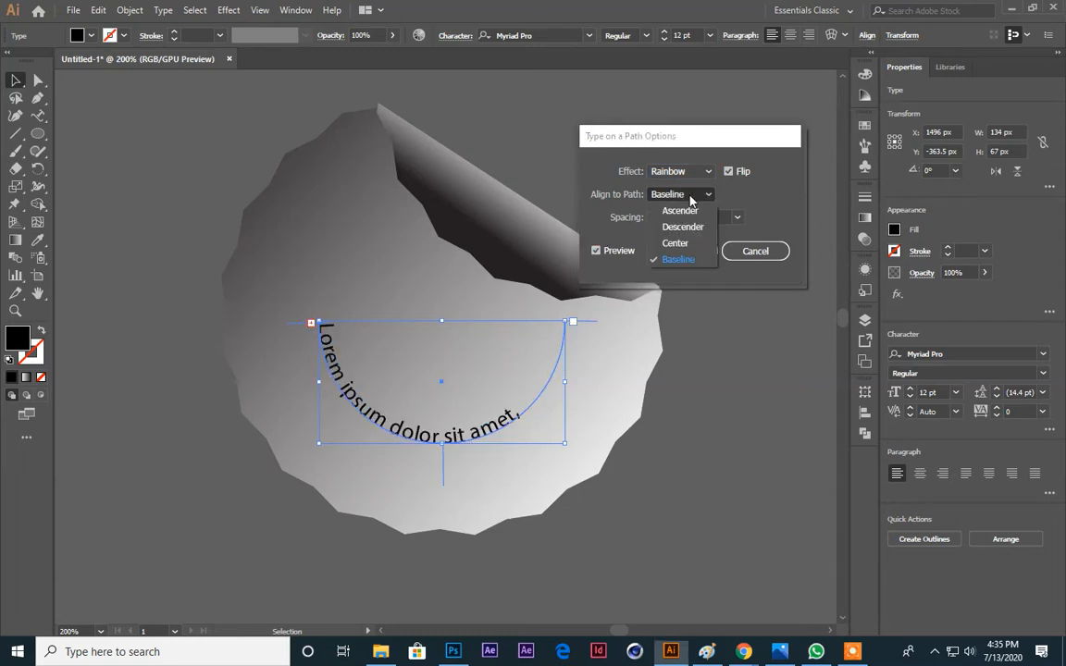
left_click(689, 228)
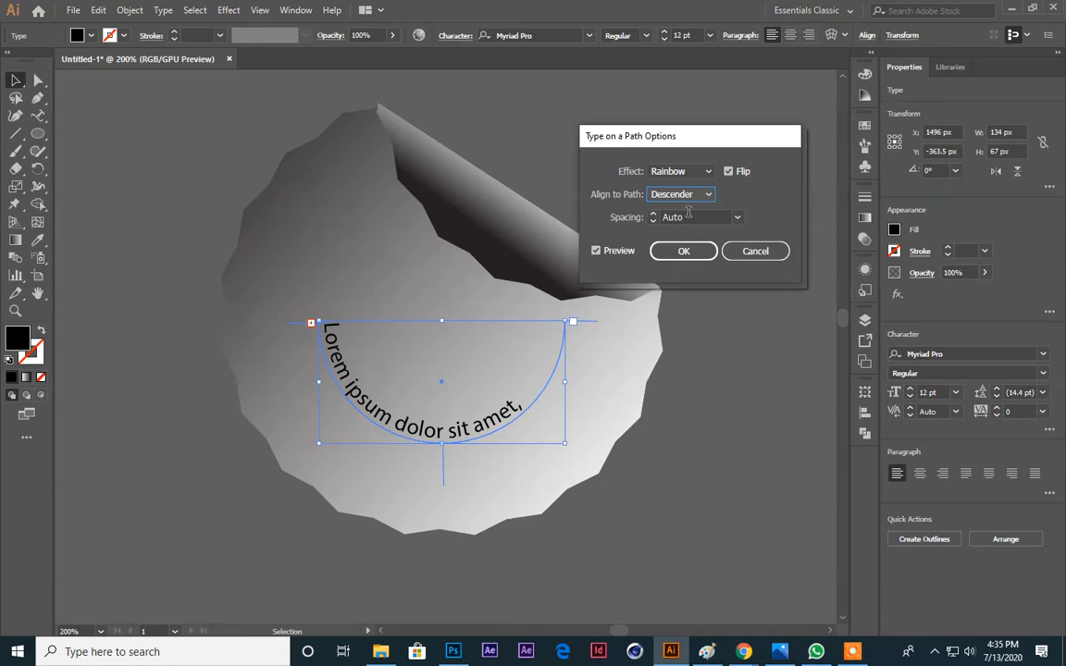
left_click(689, 195)
left_click(681, 212)
left_click(683, 251)
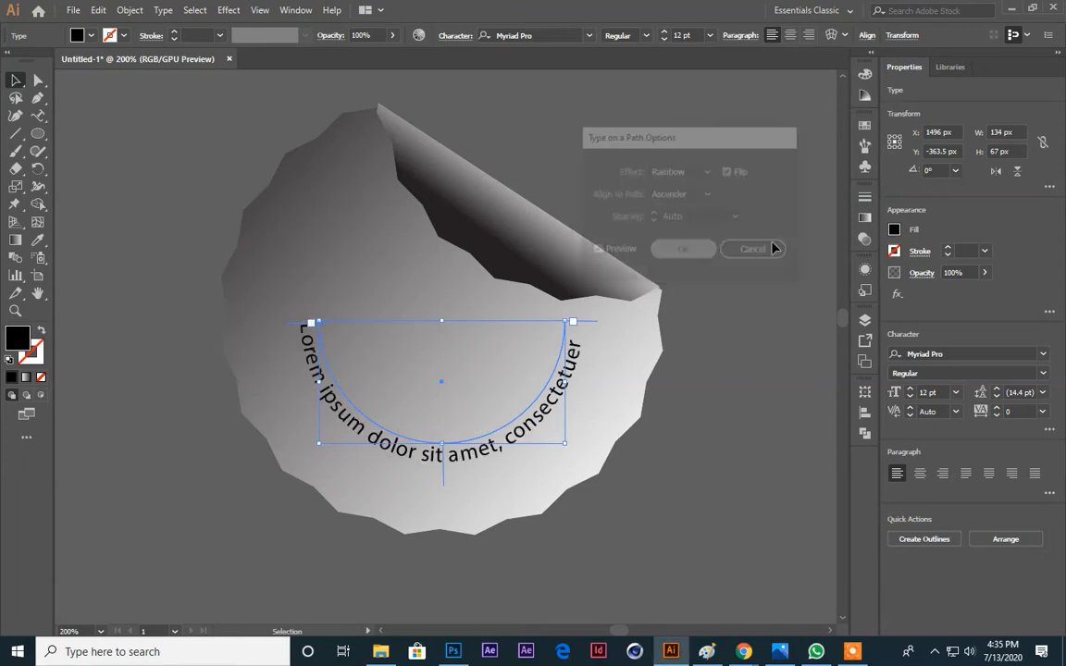
Step: Select the whole badge together with its curved text and delete everything
left_click(111, 92)
left_click_drag(175, 166, 821, 560)
key("Delete")
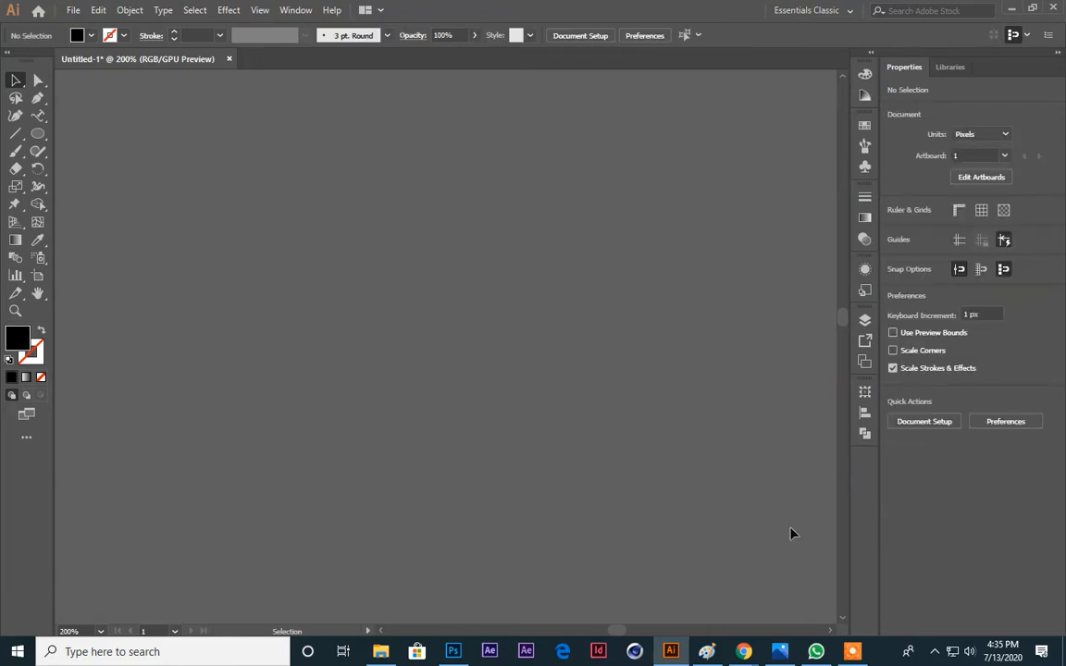
Step: Switch to the Google Meet call in the browser to check on it, and return to Illustrator
mouse_move(742, 652)
left_click(583, 564)
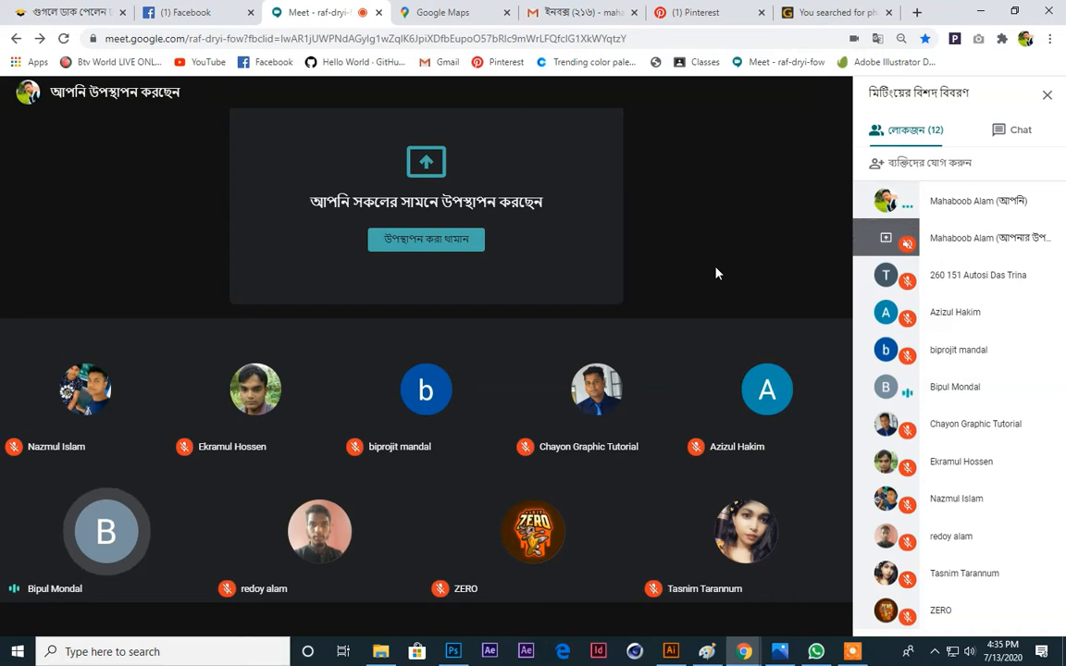
left_click(670, 652)
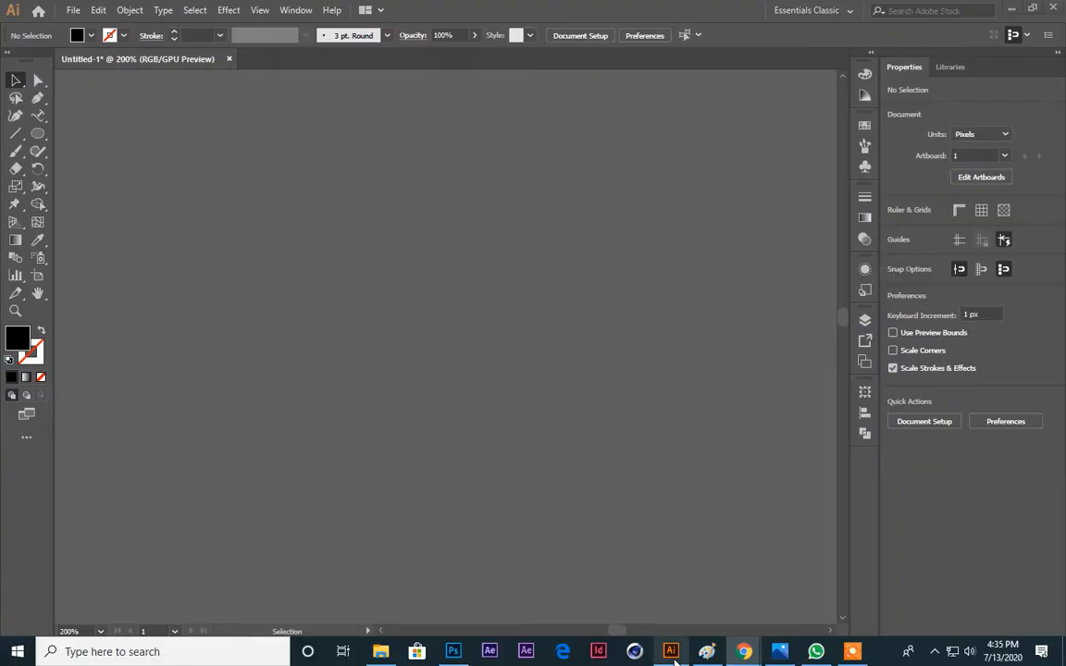
Step: Undo the artwork deletion, the text and circle edits, and the angled gradients on the folded badge
key("ctrl+z")
key("ctrl+z")
key("ctrl+z")
key("ctrl+z")
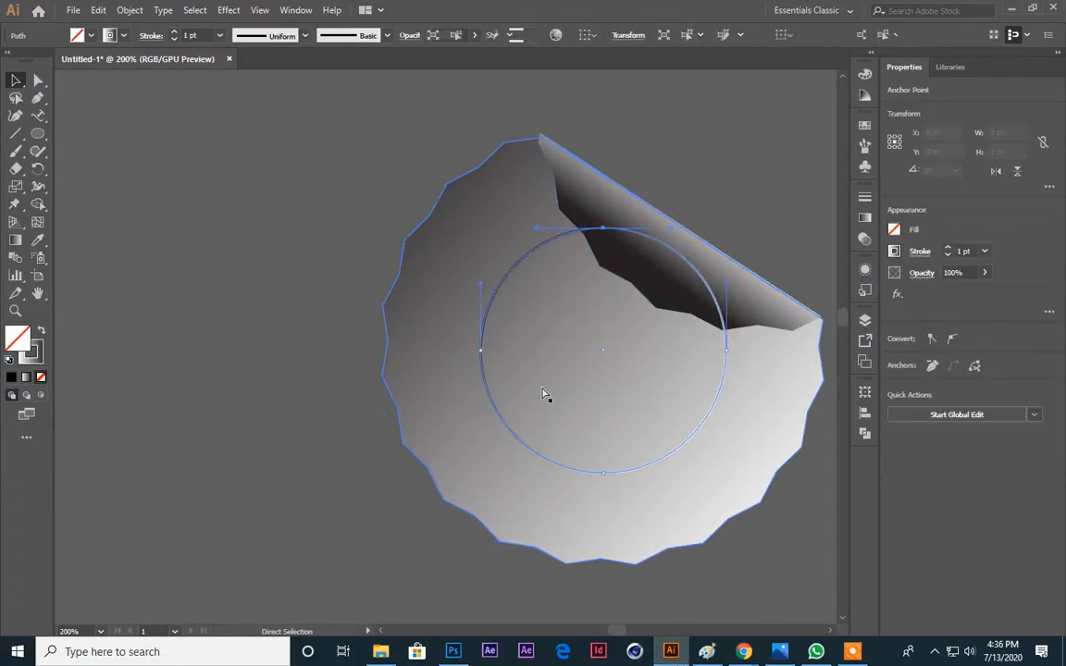
key("ctrl+z")
key("ctrl+z")
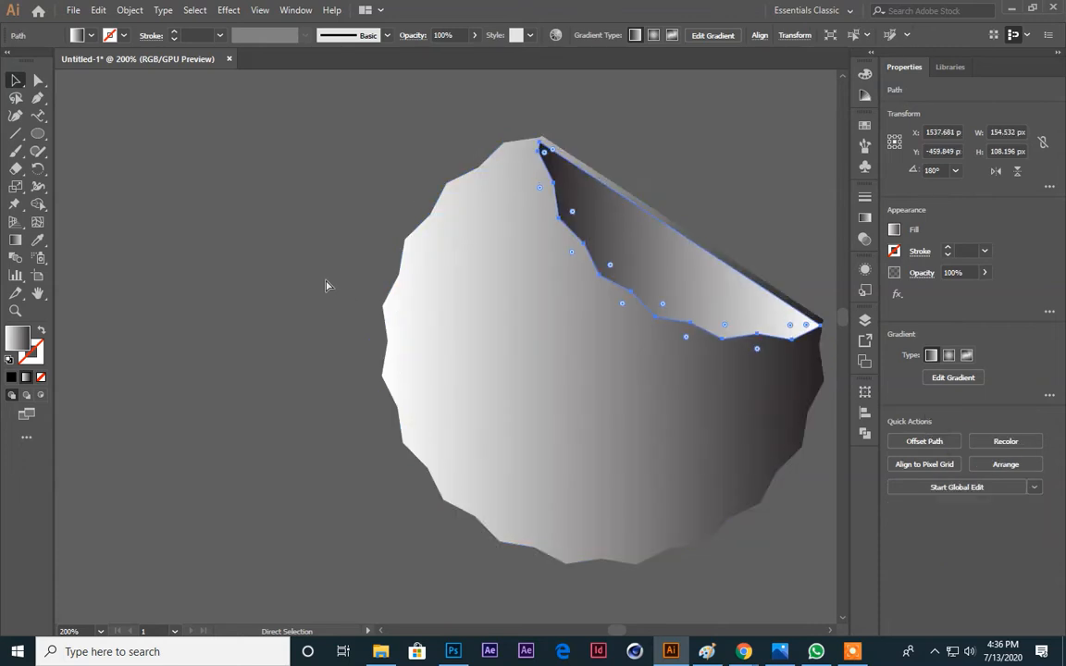
Step: Undo the folded corner and the splitting of the badge, back to the whole scalloped shape with its diagonal line
key("ctrl+z")
key("ctrl+z")
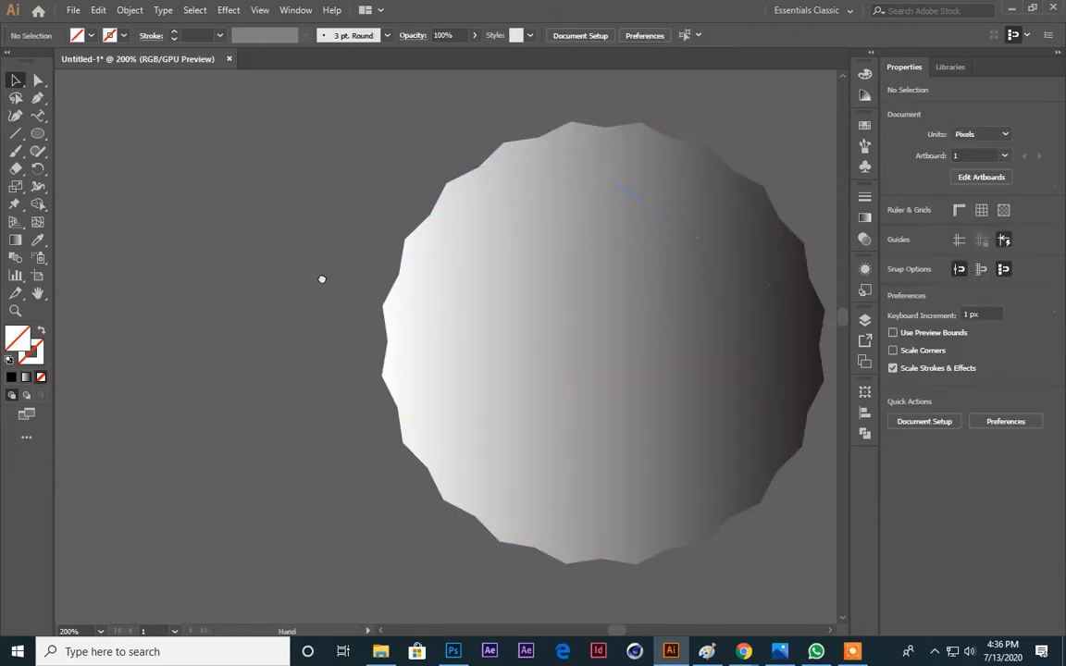
left_click_drag(322, 278, 160, 276)
key("ctrl+z")
key("ctrl+z")
key("ctrl+z")
key("ctrl+z")
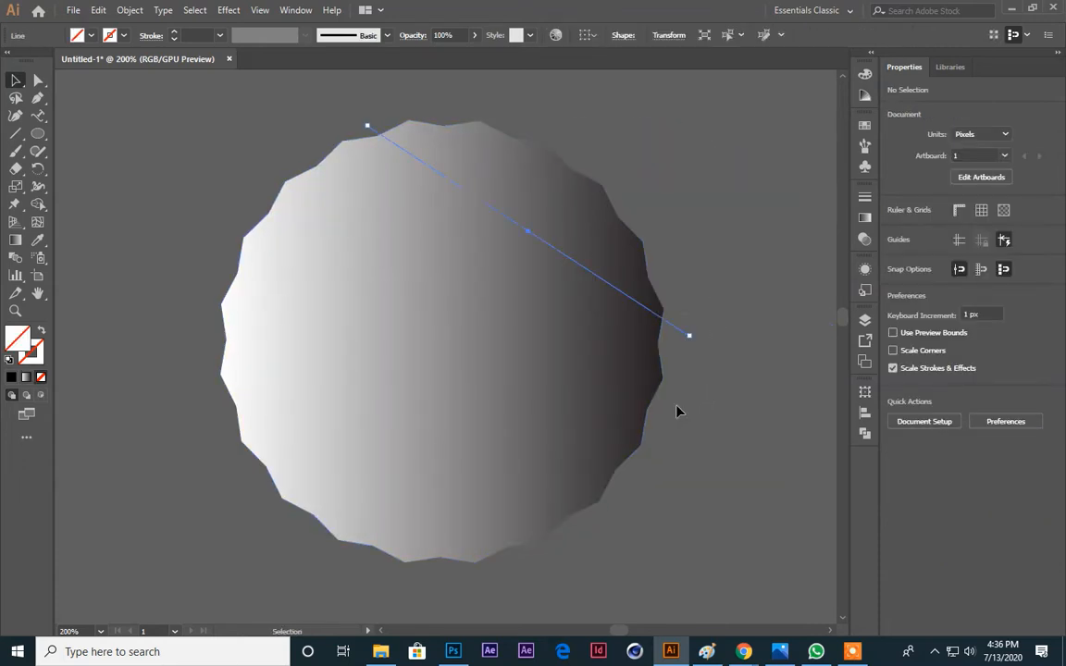
Step: Undo the remaining scalloped badge shape to get back to an empty canvas
left_click(574, 393)
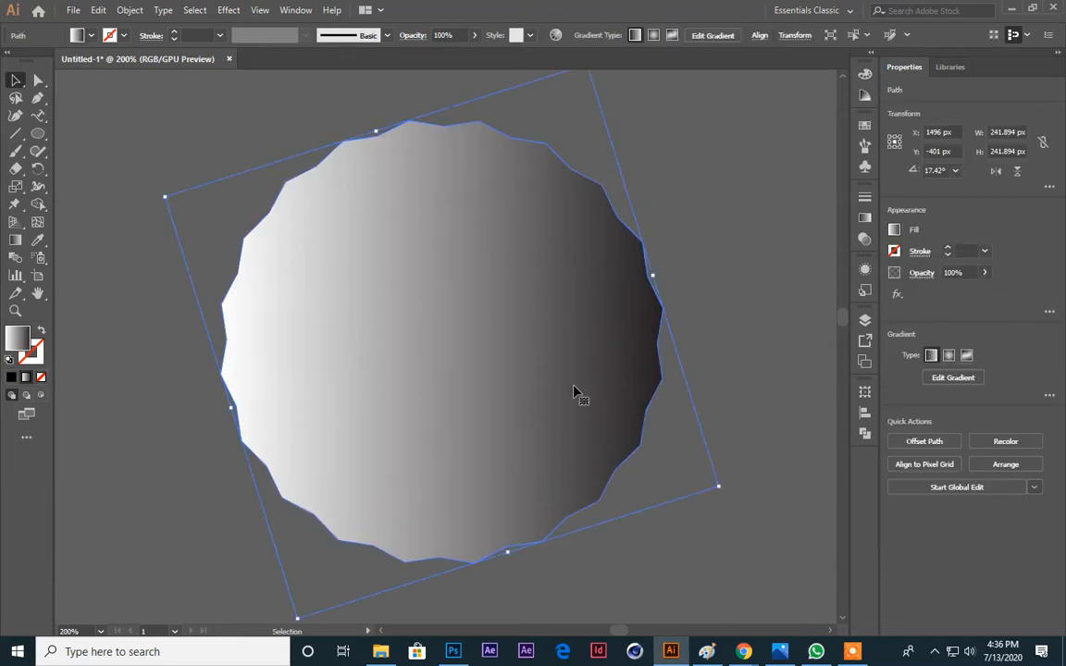
key("ctrl+z")
key("ctrl+z")
key("ctrl+z")
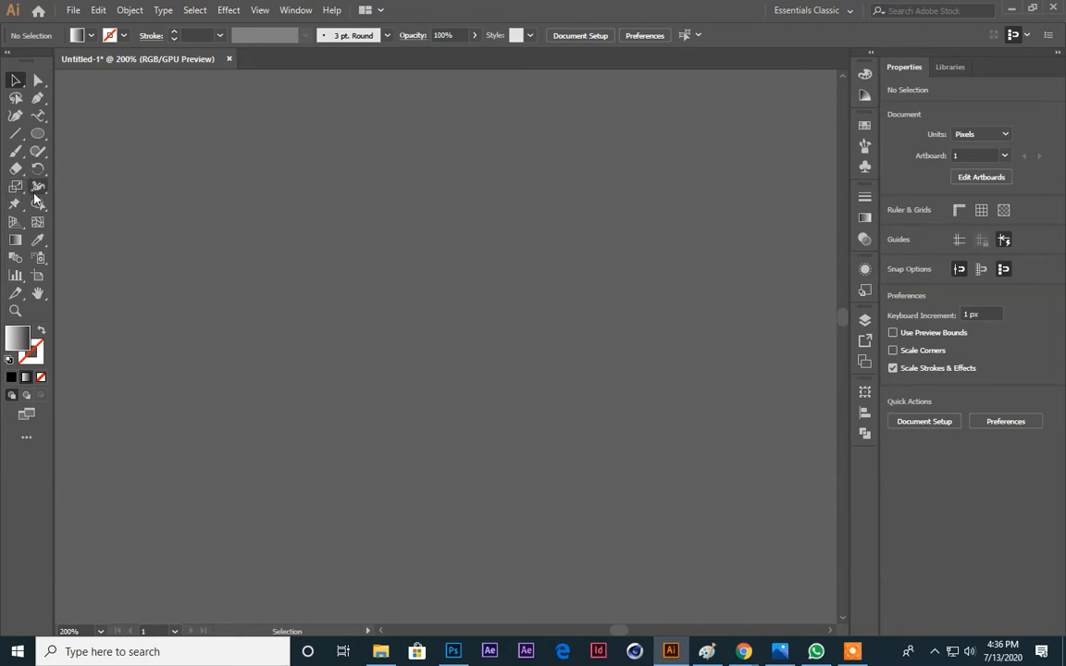
Step: Create a tiny five-point star on the empty canvas through the Star settings, using 5 points
left_click(38, 135)
left_click_drag(38, 139, 93, 185)
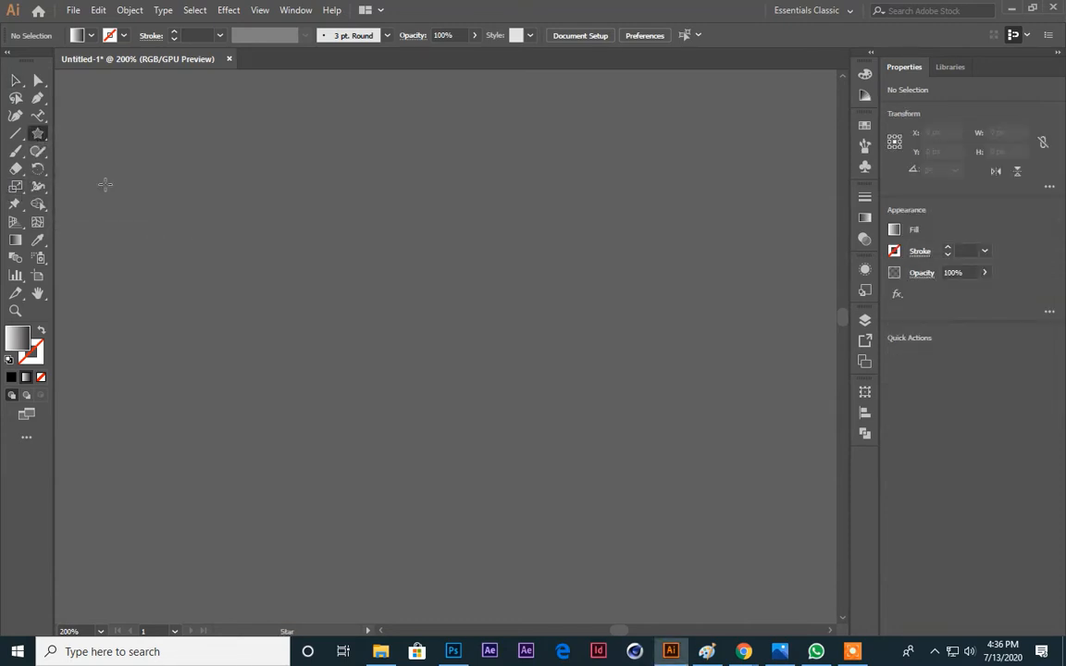
left_click(352, 292)
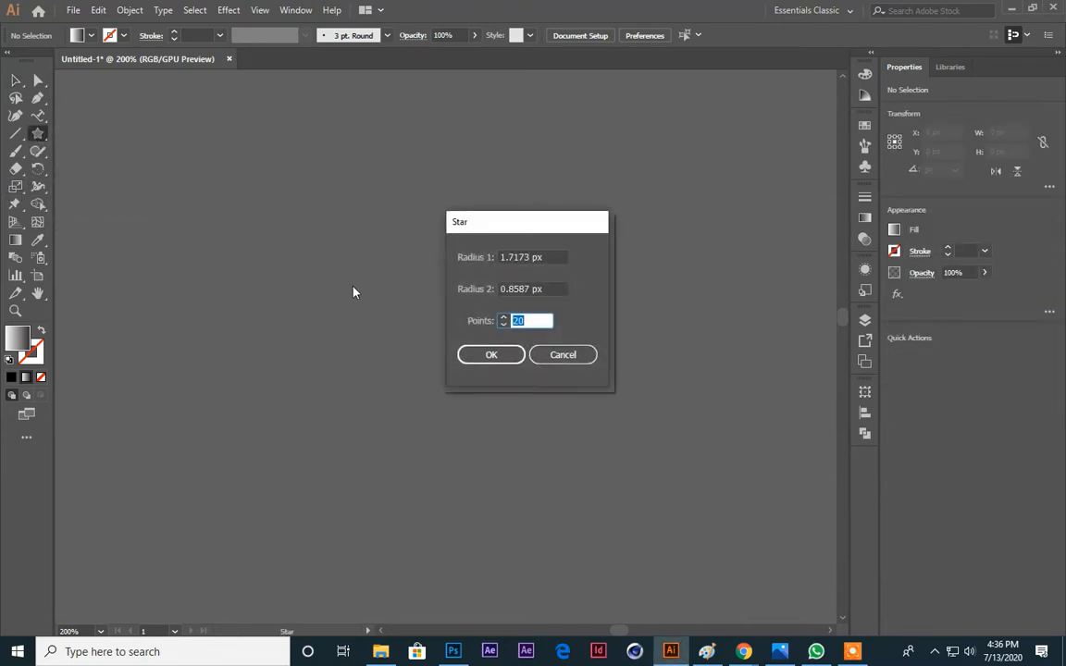
left_click(533, 320)
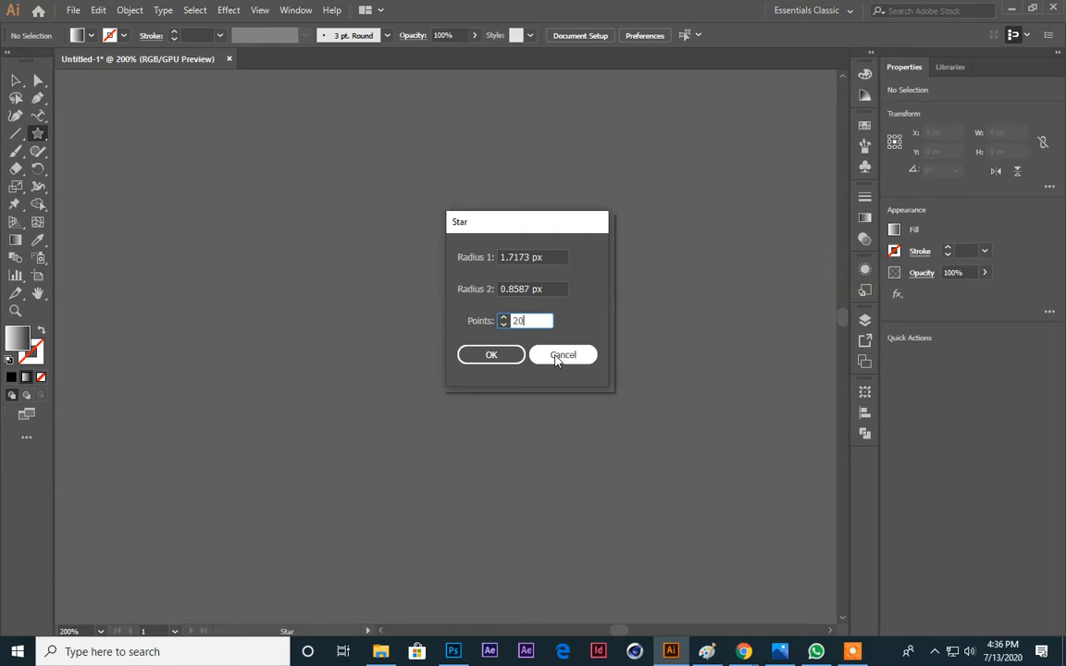
key("BackSpace")
key("BackSpace")
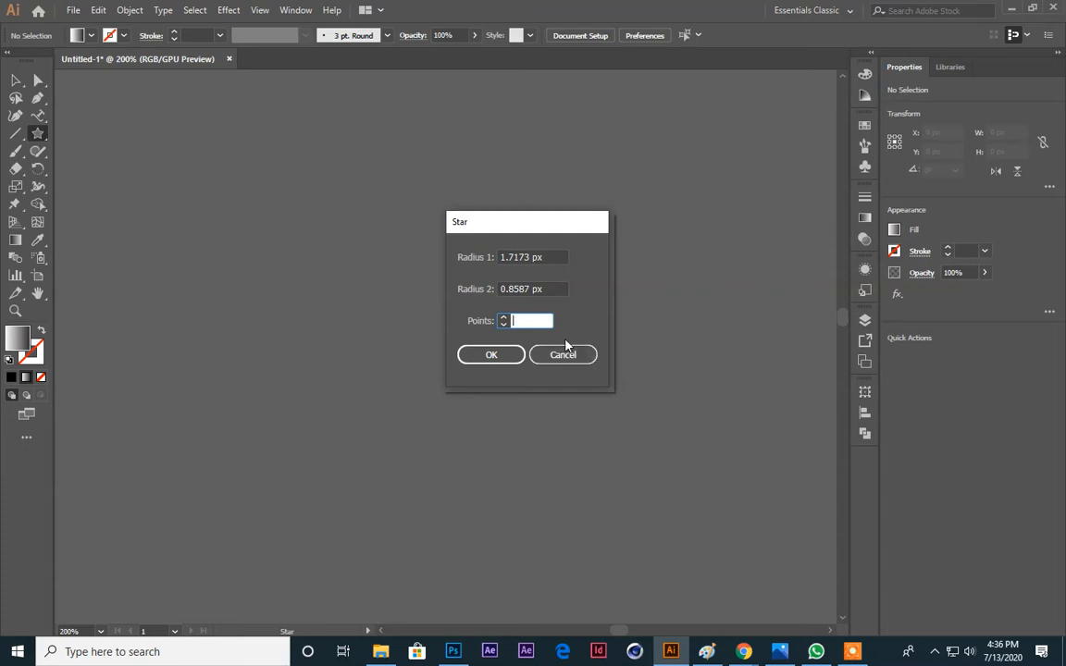
type("5")
key("Return")
left_click(14, 80)
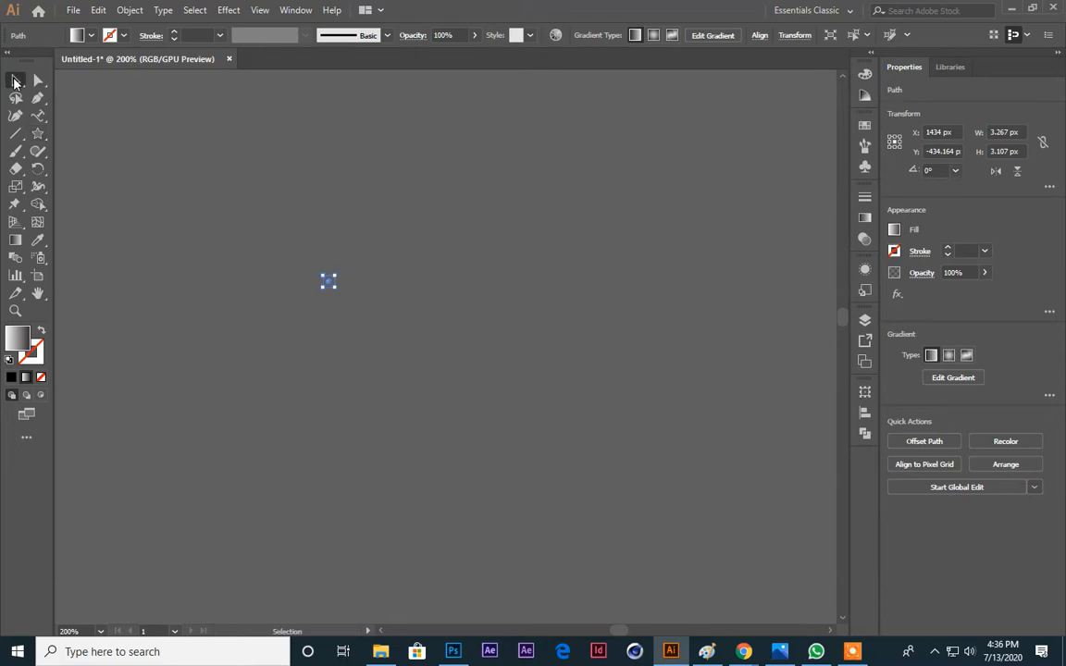
left_click(360, 230)
Step: Draw a large star about 222 px wide, adding many points while drawing, and delete it
left_click(38, 134)
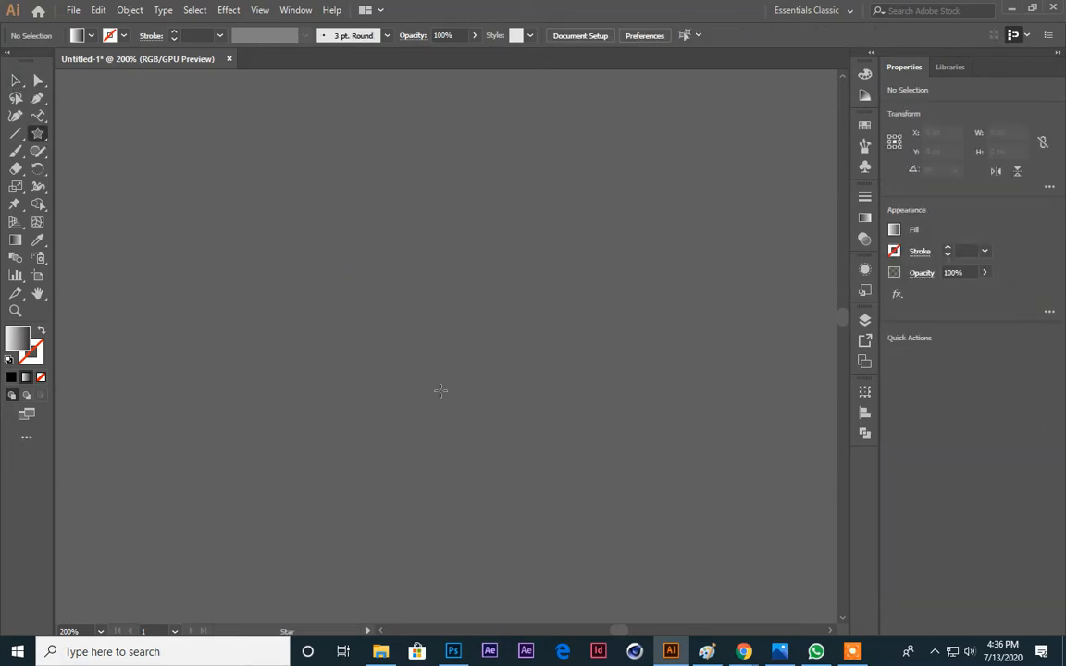
left_click_drag(472, 367, 568, 497)
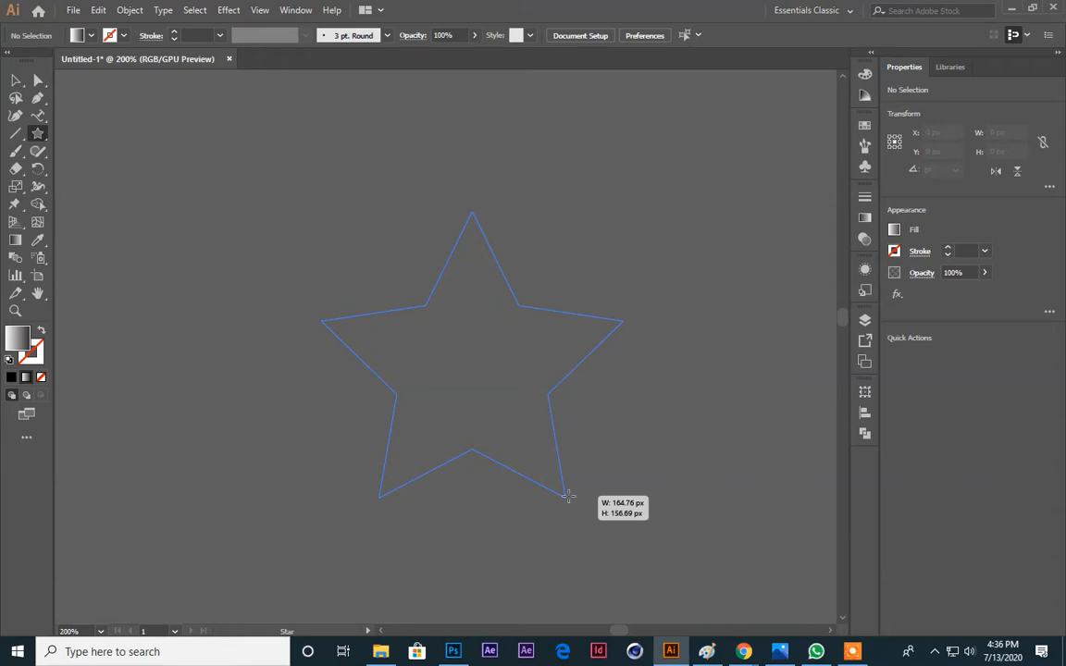
mouse_move(568, 497)
left_mouse_down()
mouse_move(595, 545)
mouse_move(509, 424)
mouse_move(641, 583)
mouse_move(475, 375)
mouse_move(633, 532)
mouse_move(611, 510)
left_mouse_up()
key("Up")
key("Up")
key("Up")
key("Up")
key("Up")
key("Up")
key("Up")
key("Up")
key("Up")
key("Up")
key("Up")
key("Up")
key("v")
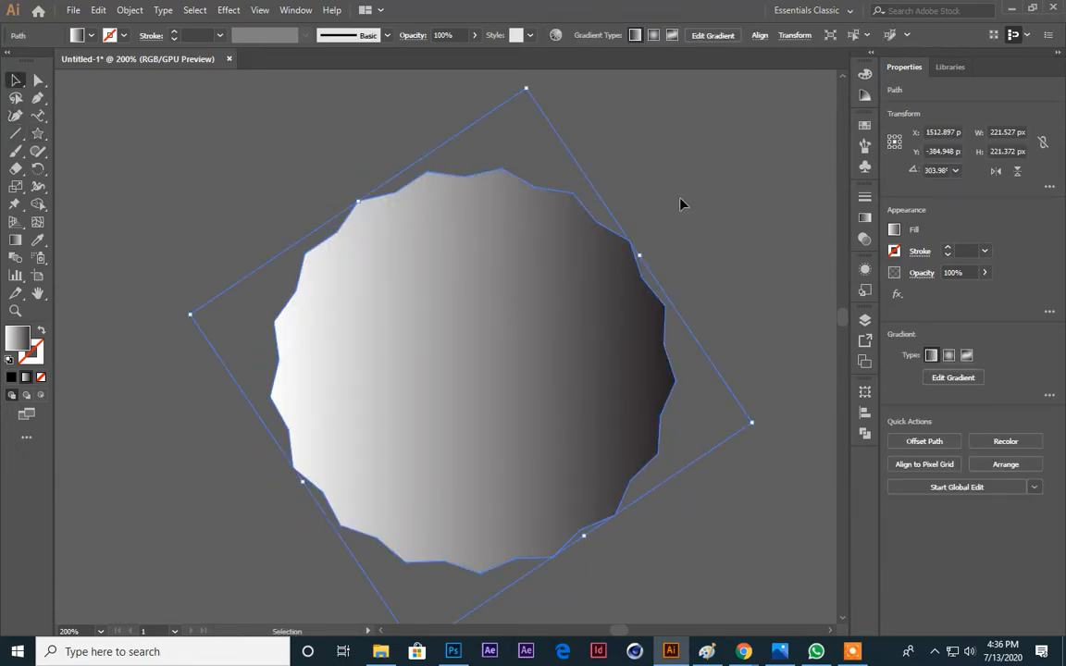
key("Delete")
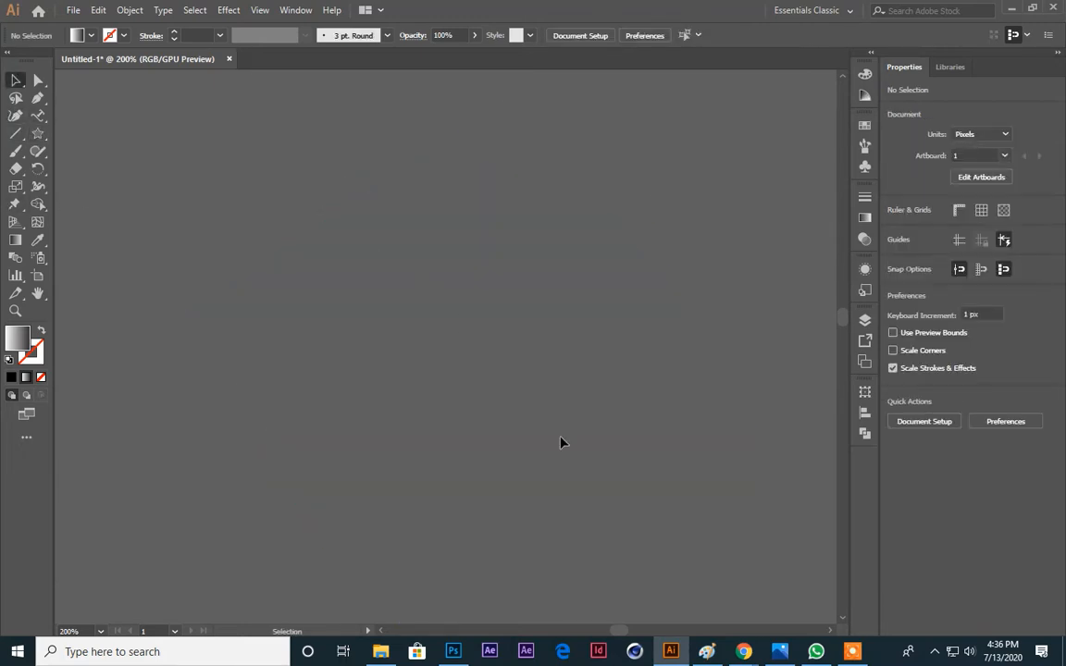
Step: Set the drawing colours for new shapes to no fill with a black stroke
left_click(37, 135)
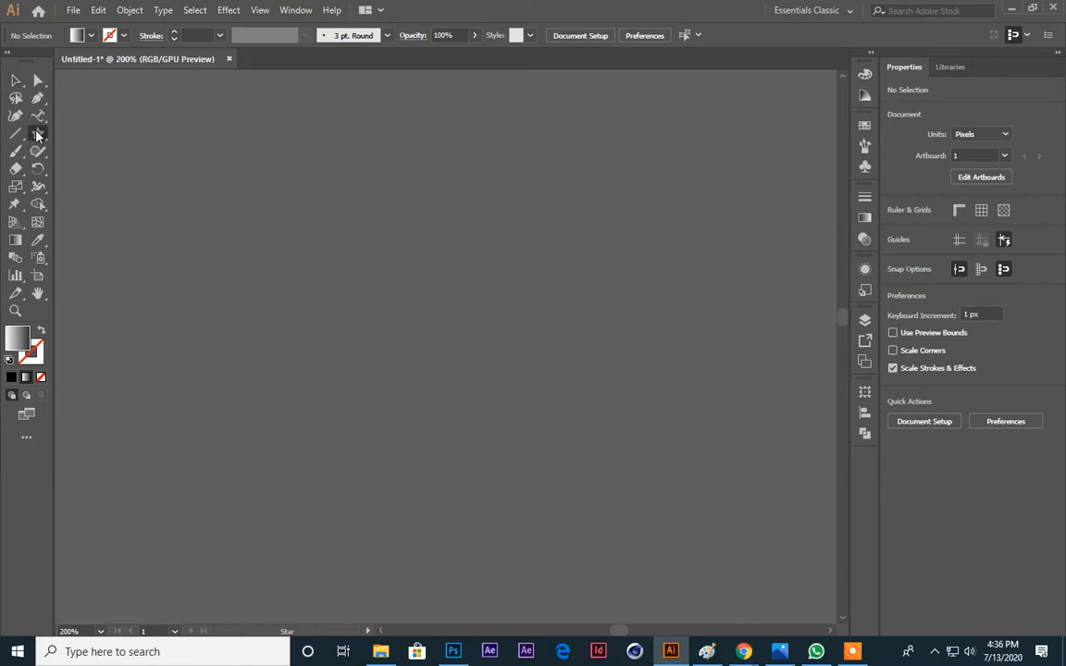
left_click(115, 222)
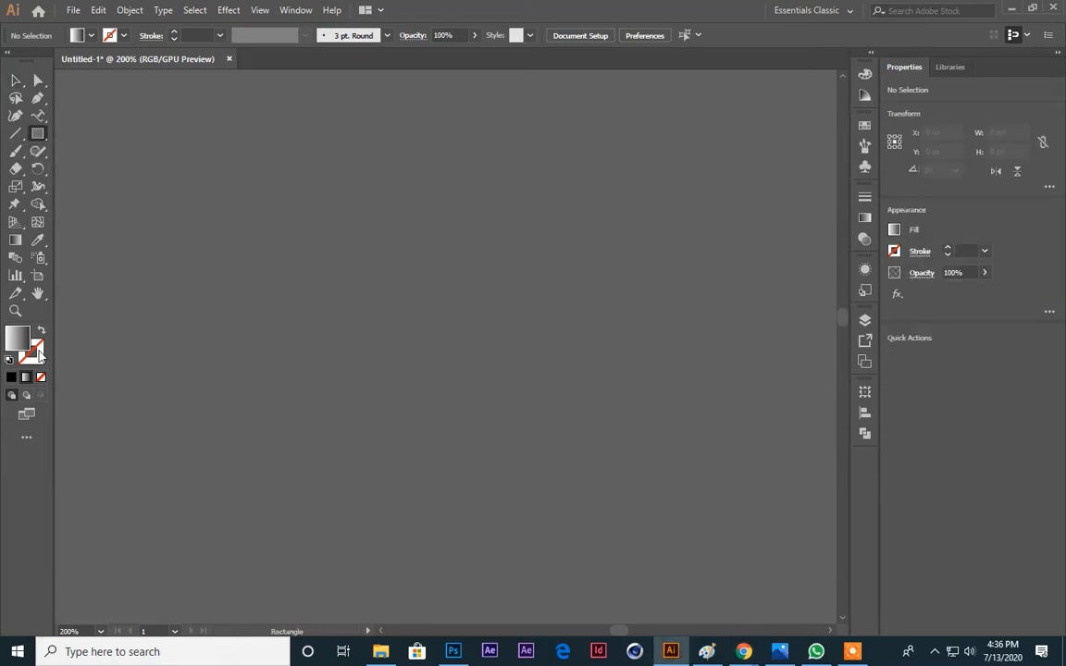
left_click(11, 377)
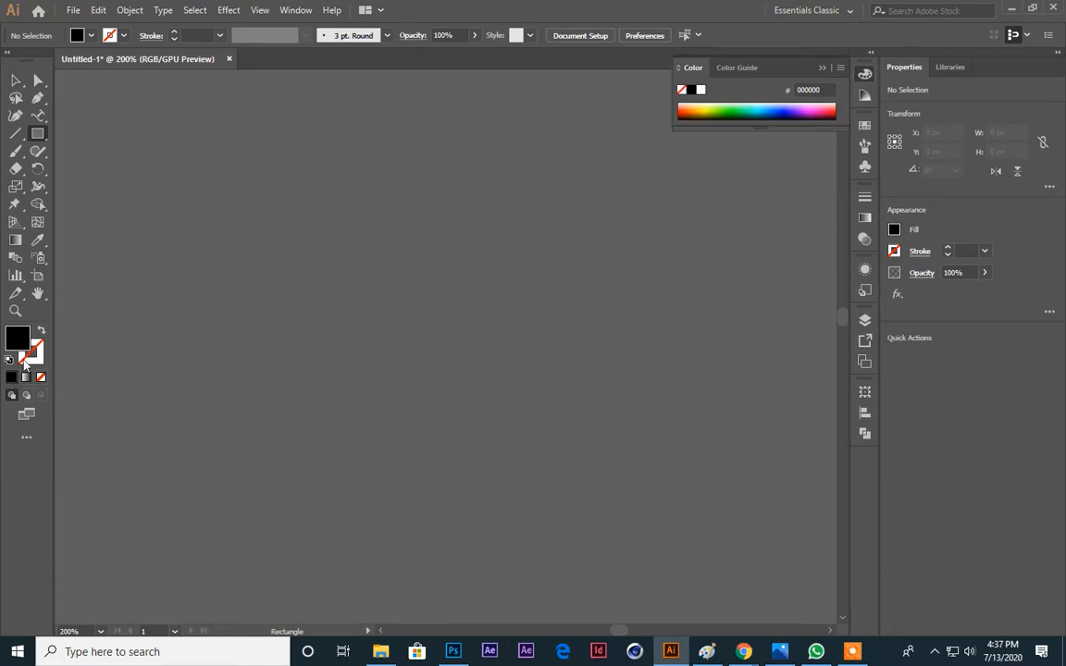
left_click(16, 80)
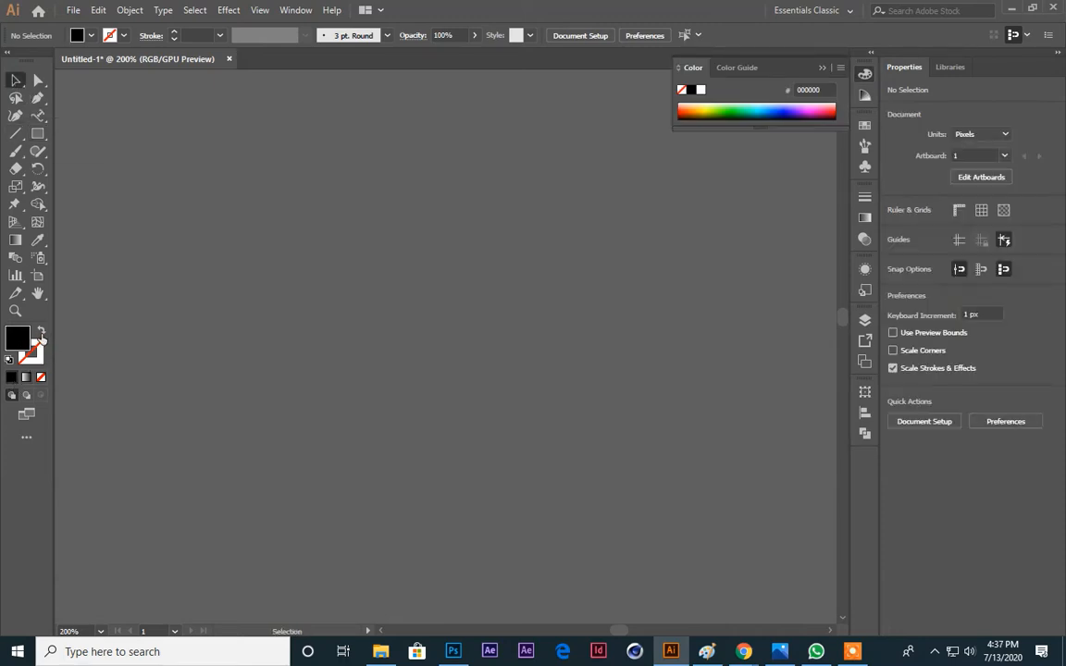
left_click(41, 332)
Step: Draw a long, thin horizontal rectangle of about 216 × 22 px on the canvas and deselect it
left_click(37, 134)
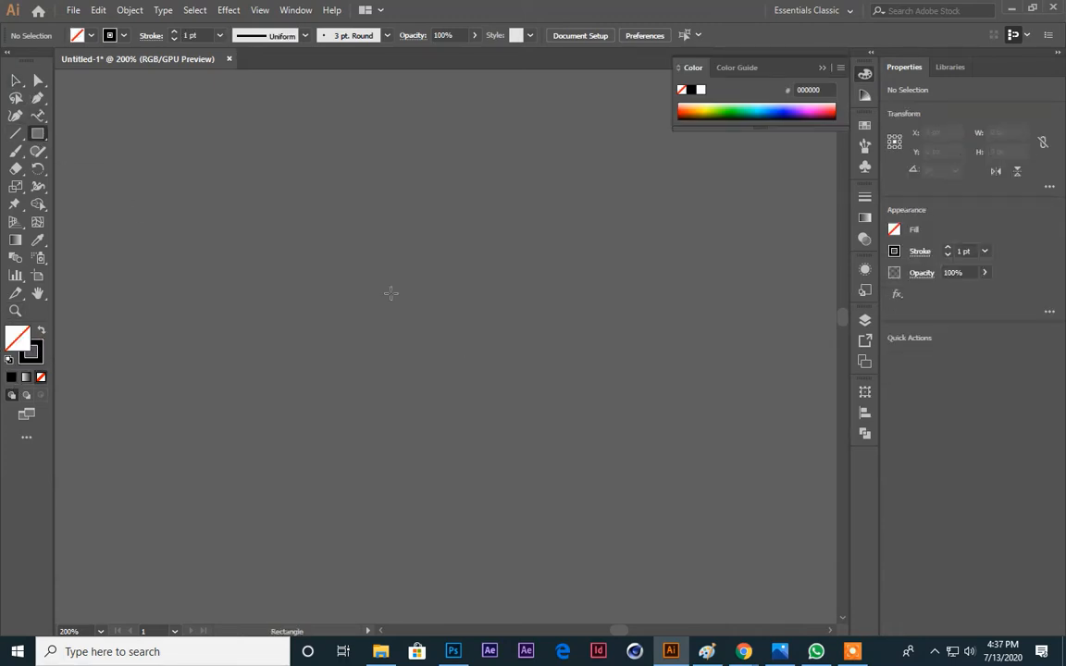
left_click_drag(298, 235, 693, 274)
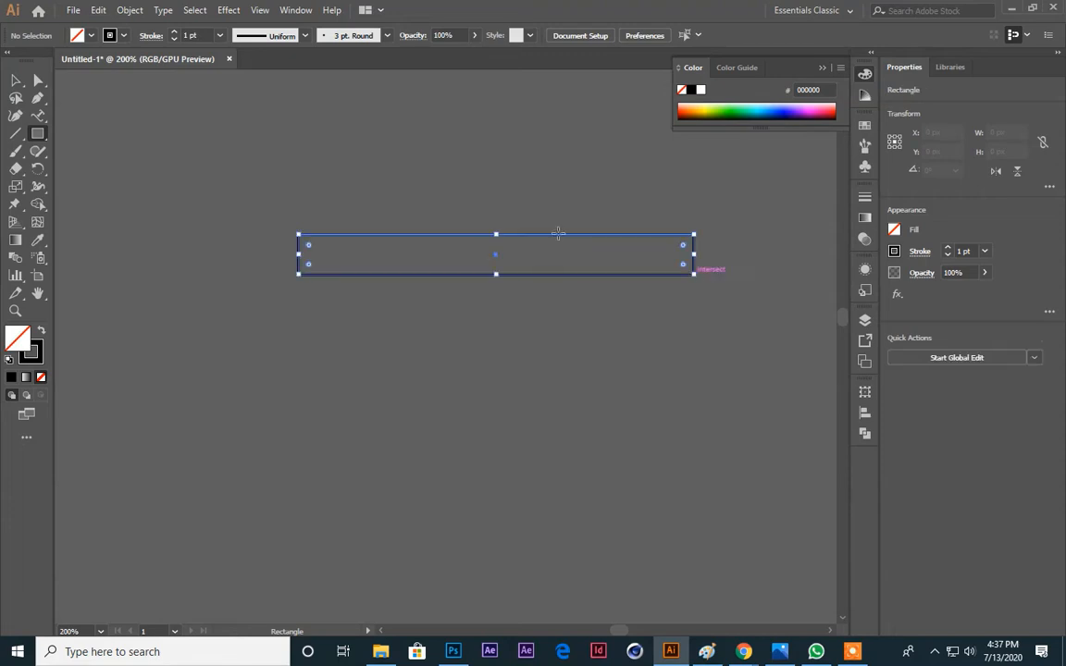
left_click(16, 80)
left_click(468, 180)
left_click_drag(469, 181, 408, 190)
left_click(826, 69)
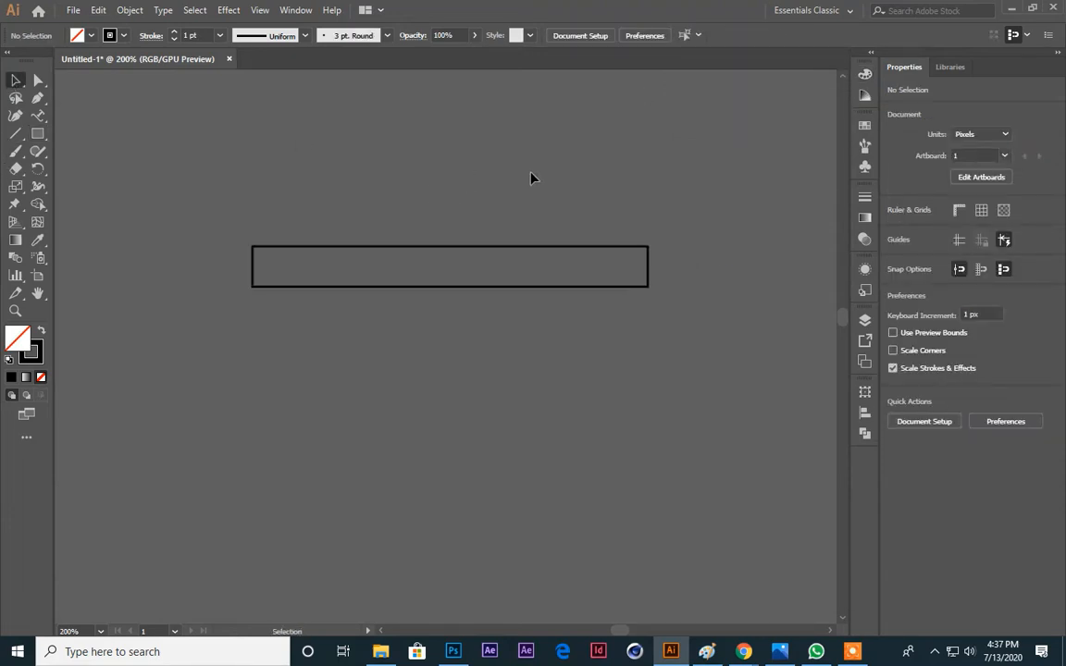
scroll(462, 176, "left", 2)
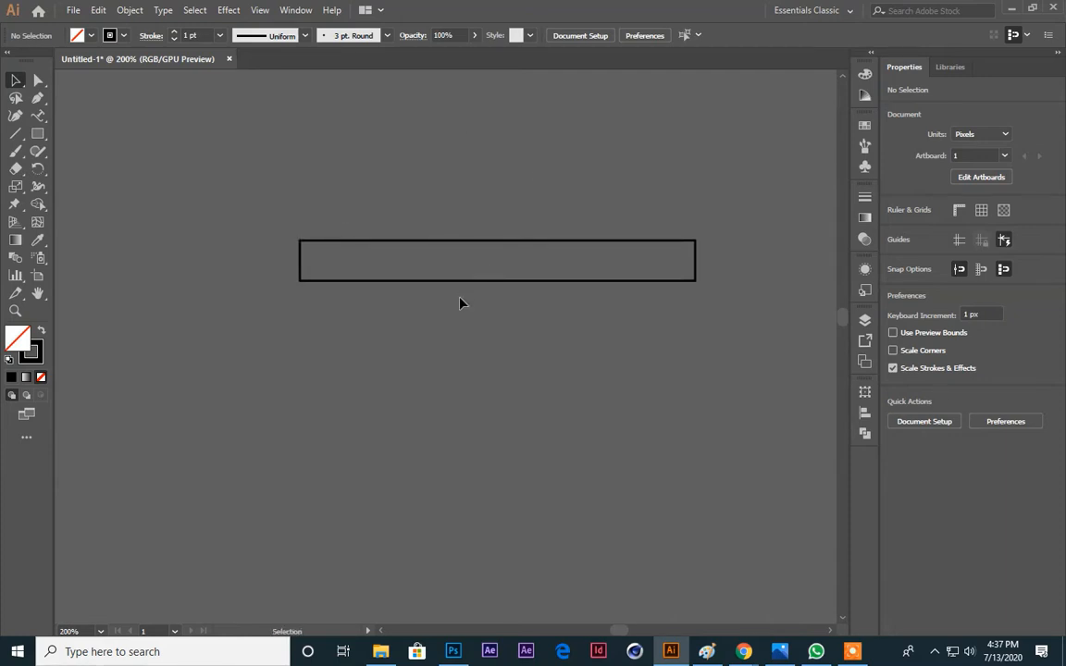
Step: Duplicate the rectangle straight down with a small gap, and repeat the copy to build a stack of six bars
key("ctrl+a")
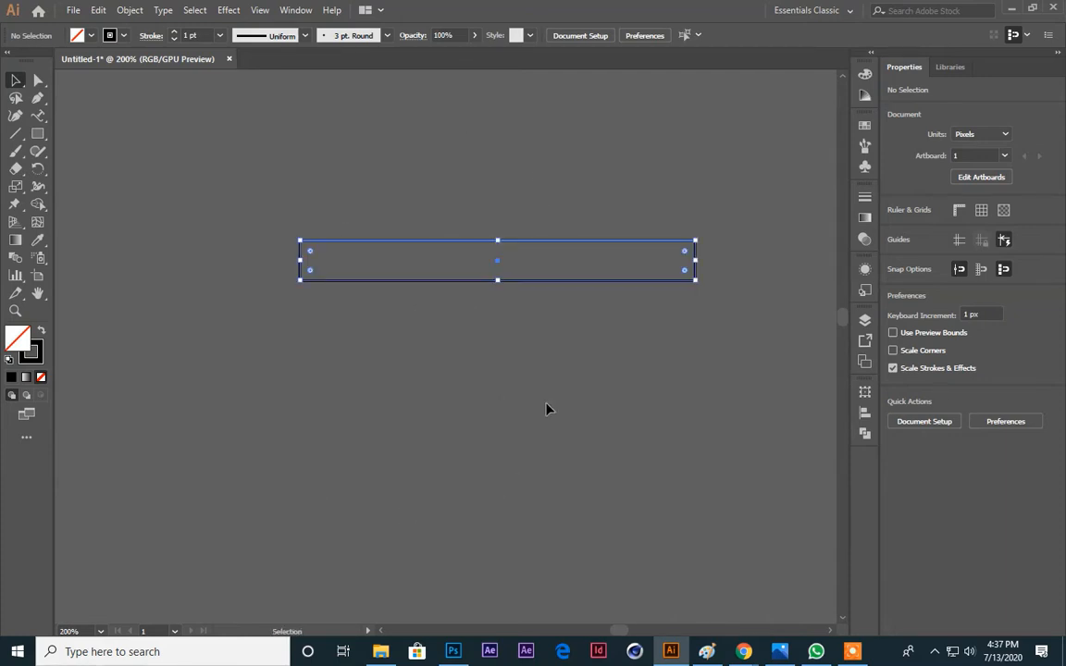
left_click_drag(498, 264, 495, 321)
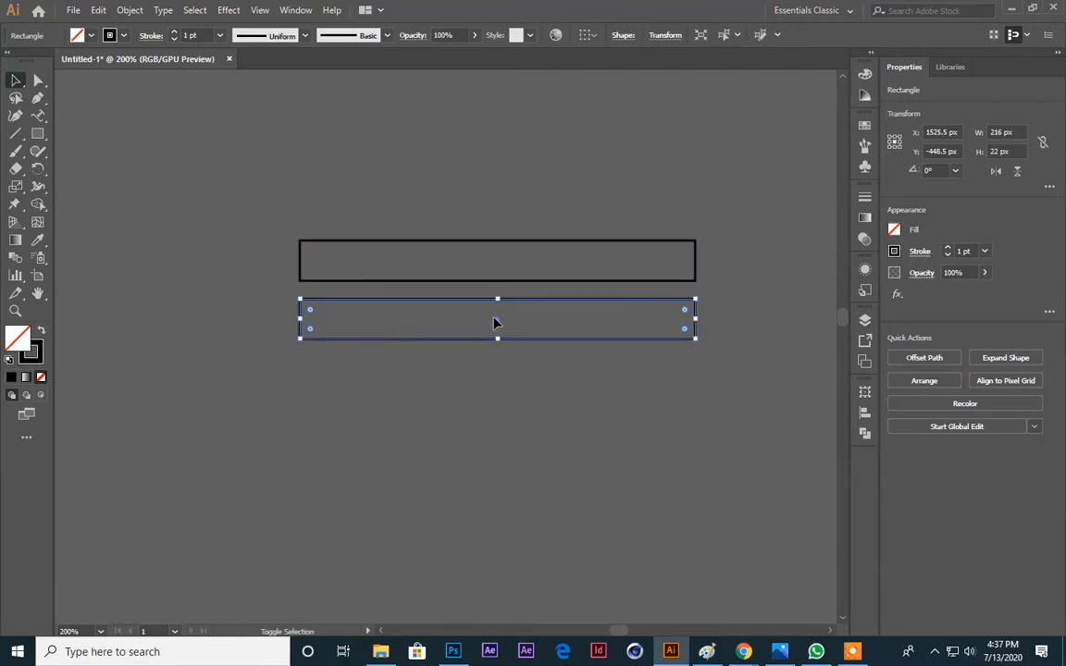
key("ctrl+d")
key("ctrl+d")
key("ctrl+d")
key("ctrl+d")
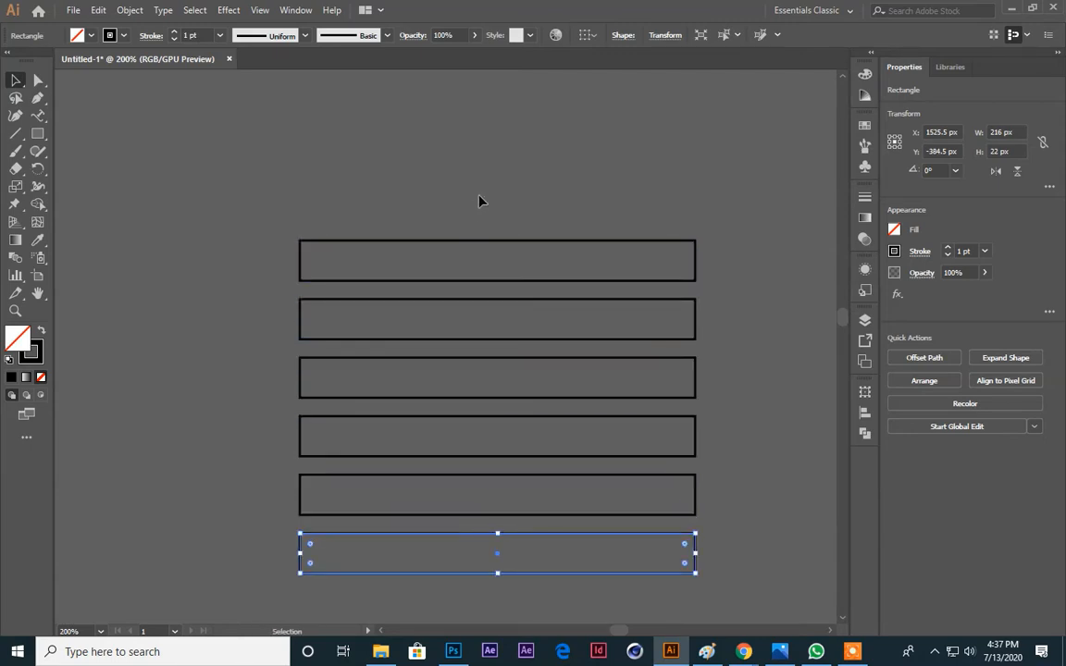
scroll(598, 286, "down", 1)
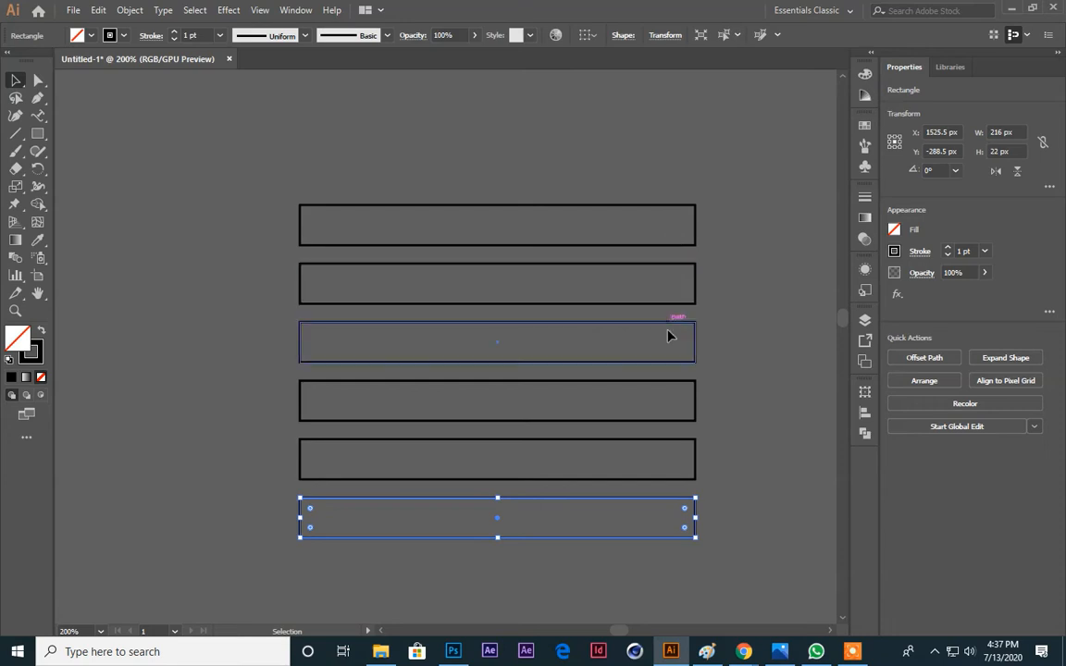
Step: Delete the lowest bar so that five evenly spaced bars remain, and clear the selection
left_click(728, 326)
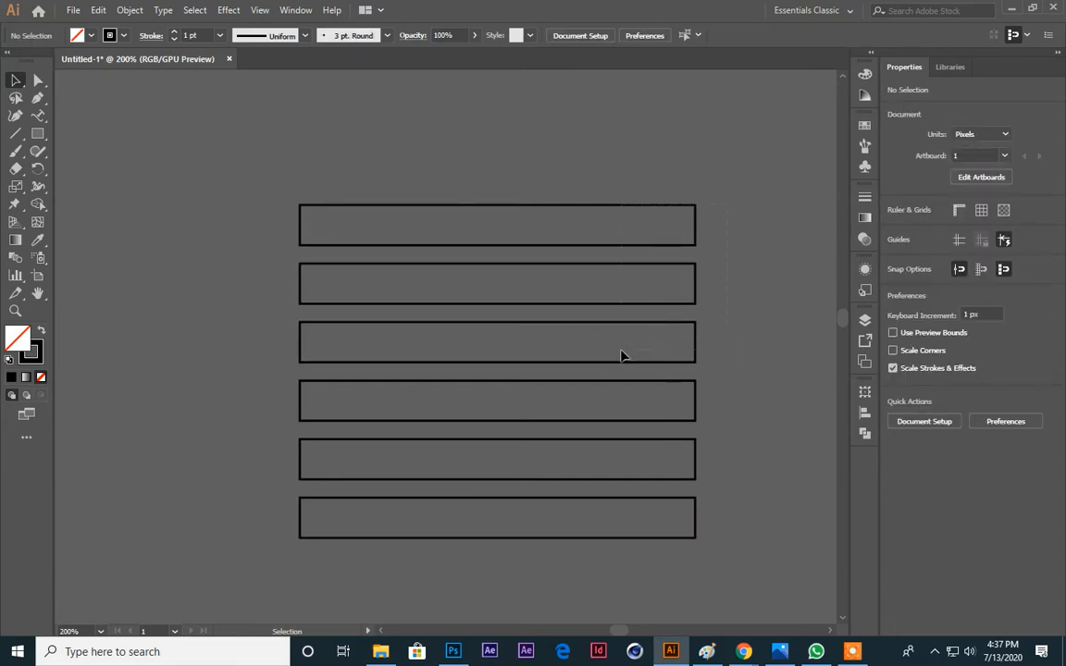
left_click_drag(621, 356, 619, 357)
left_click(618, 518)
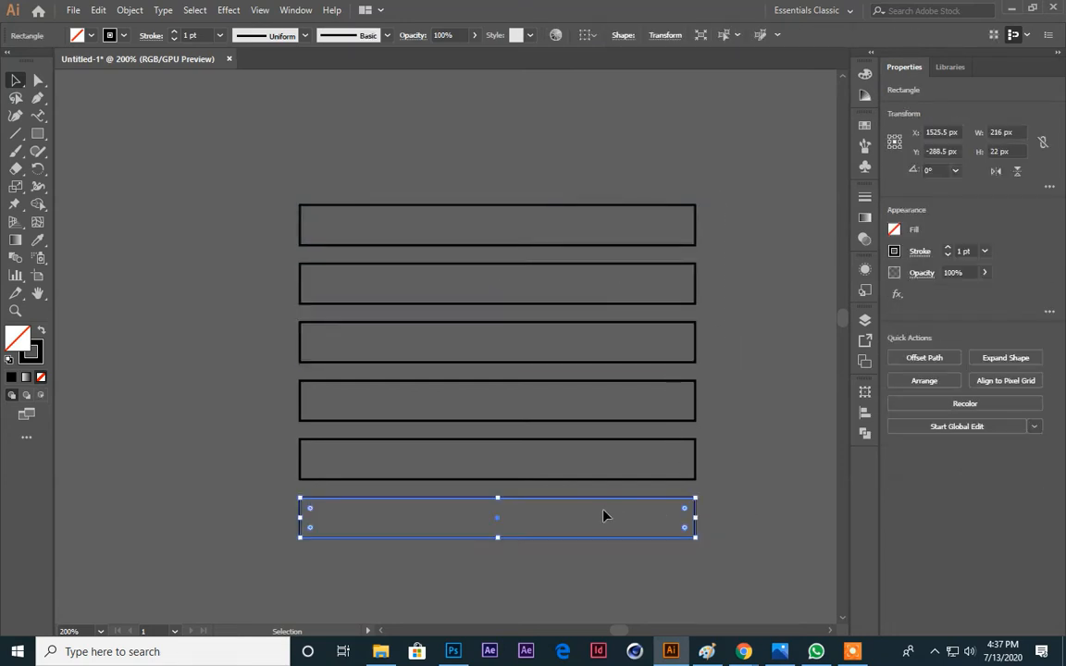
key("Delete")
key("ctrl+a")
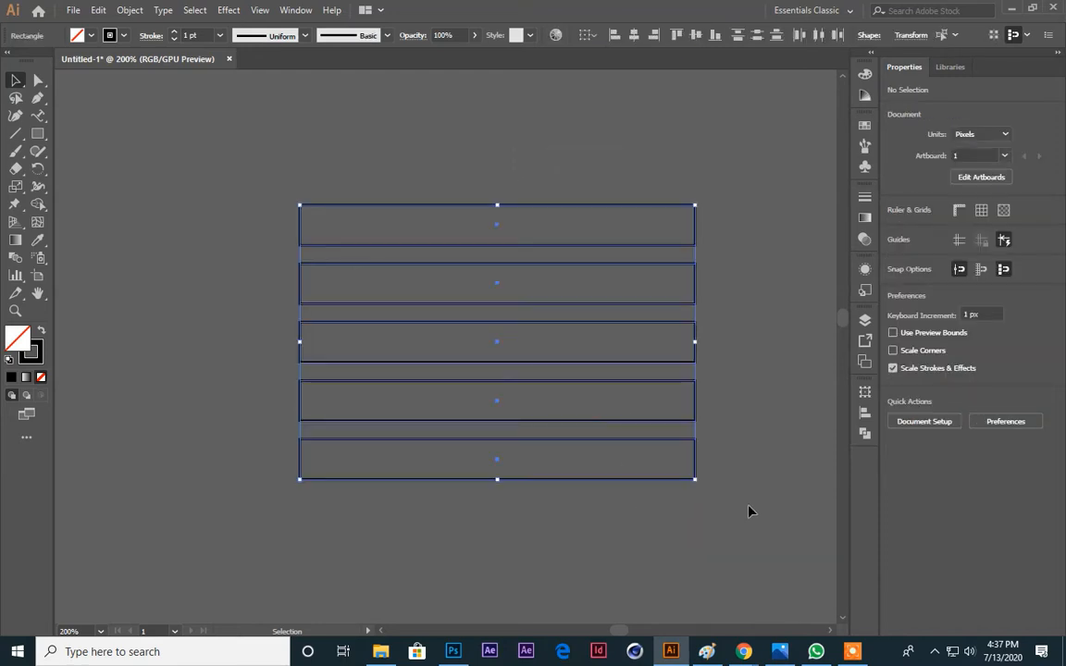
left_click(750, 507)
left_click_drag(611, 578, 651, 572)
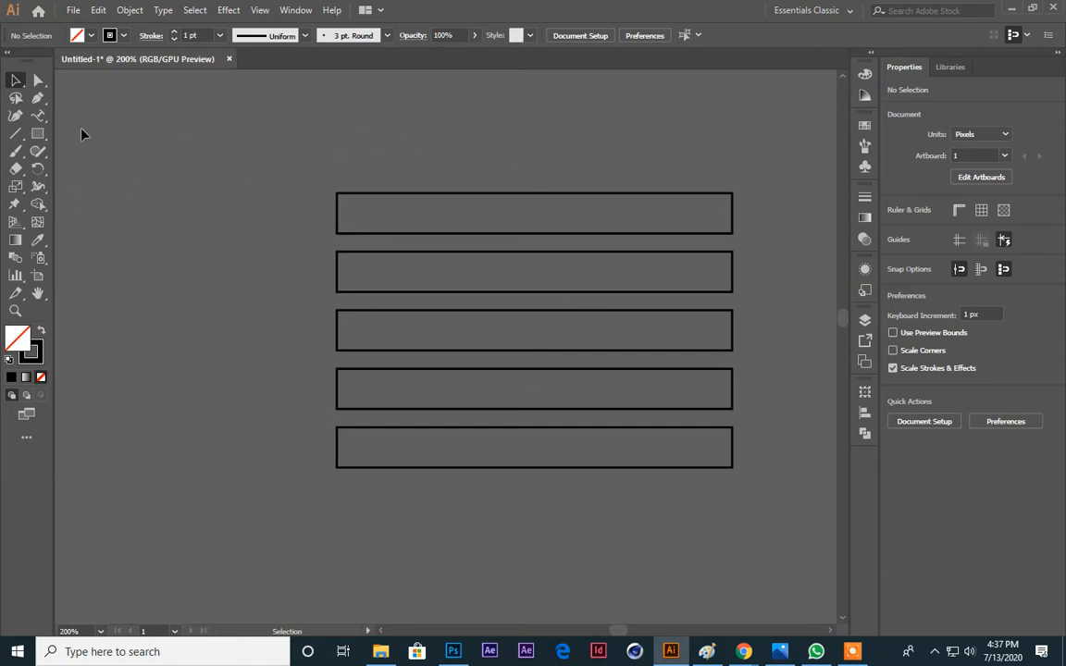
left_click_drag(41, 140, 106, 220)
left_click_drag(335, 193, 732, 468)
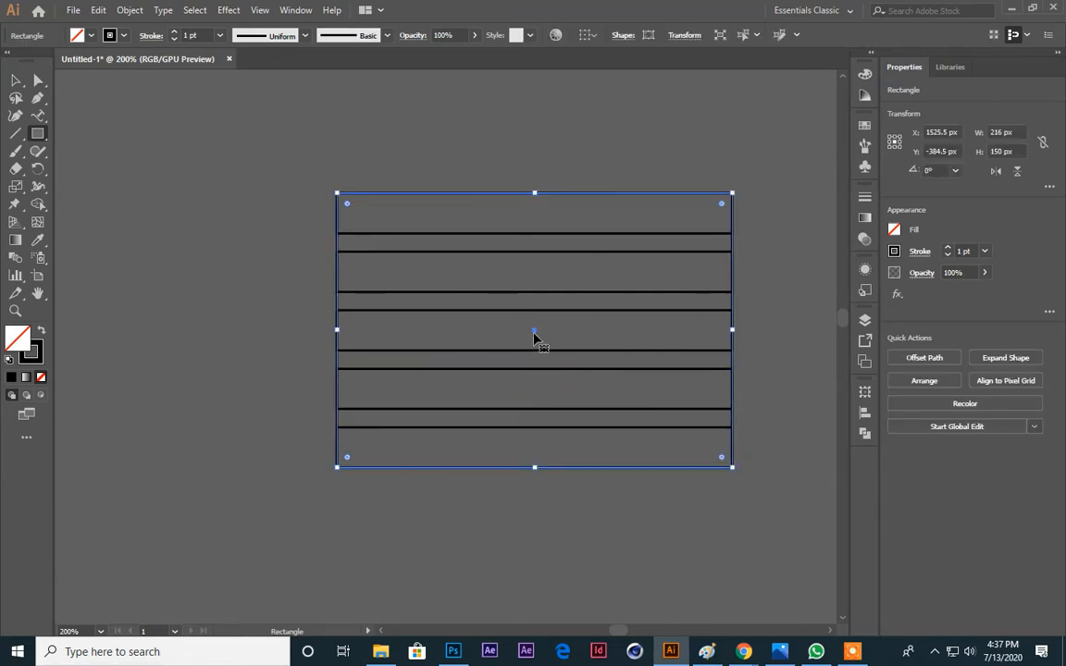
key("Delete")
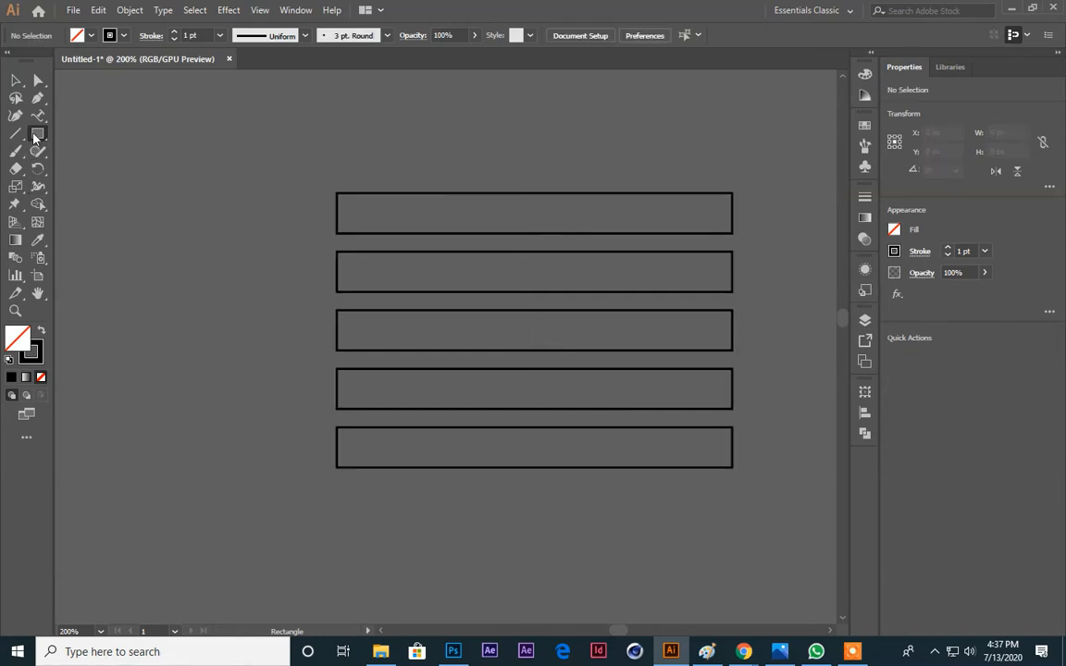
Step: Draw a circle centred on the middle bar, reaching the outer edges of the top and bottom bars
left_click(36, 136)
left_click(104, 152)
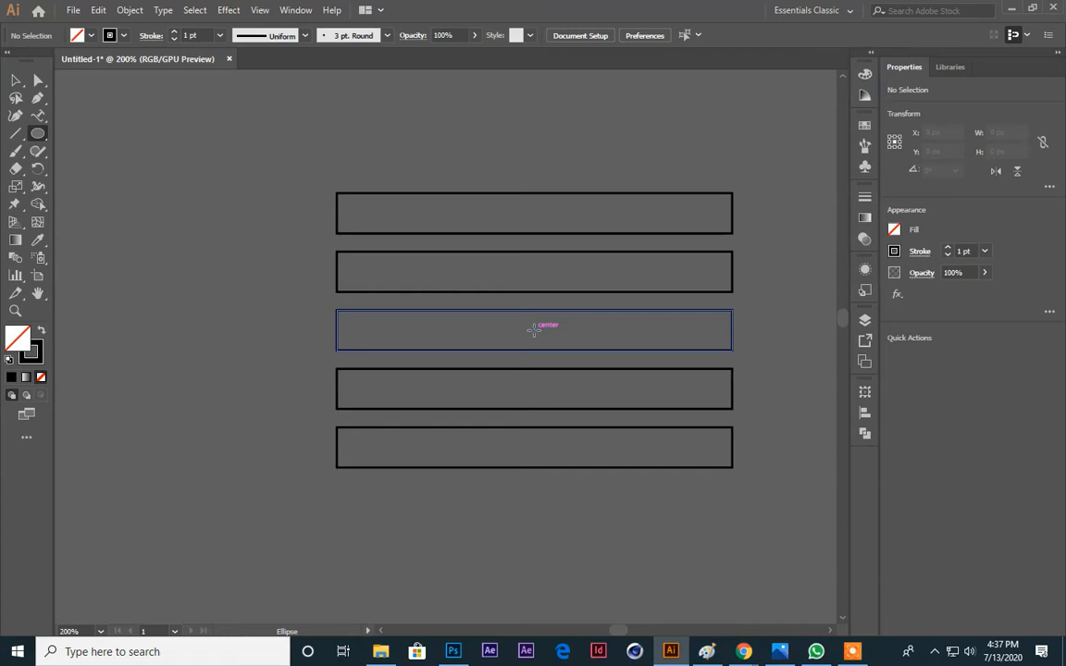
left_click_drag(534, 329, 619, 462)
left_click(15, 81)
left_click(115, 106)
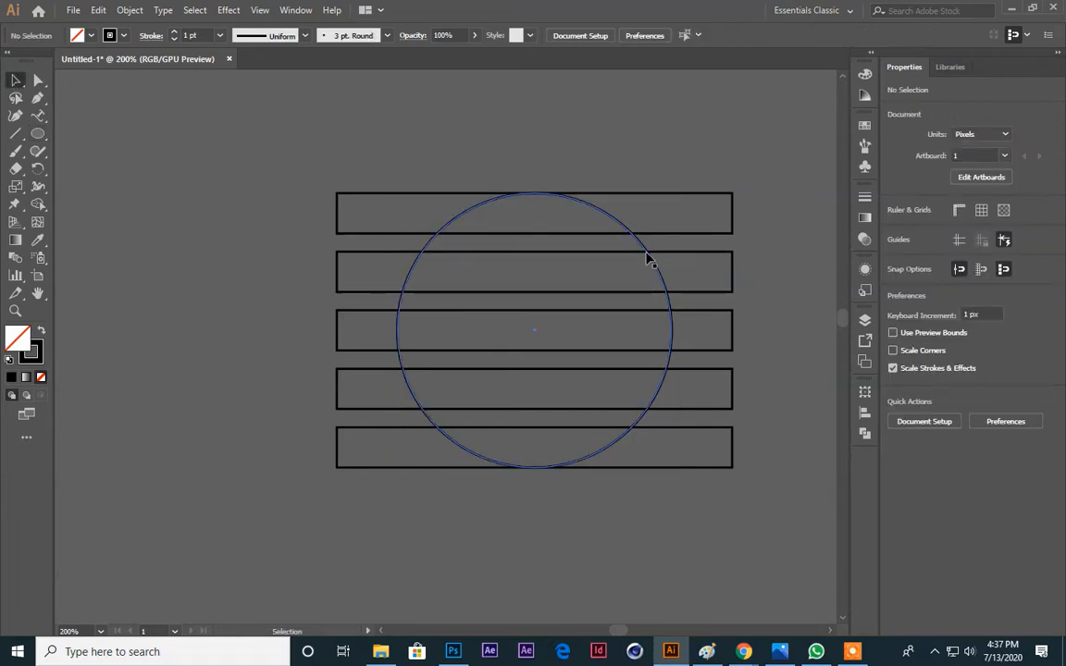
Step: Draw a concentric 106 px circle inside the first, reaching the inner edges of the top and bottom bars
left_click(38, 134)
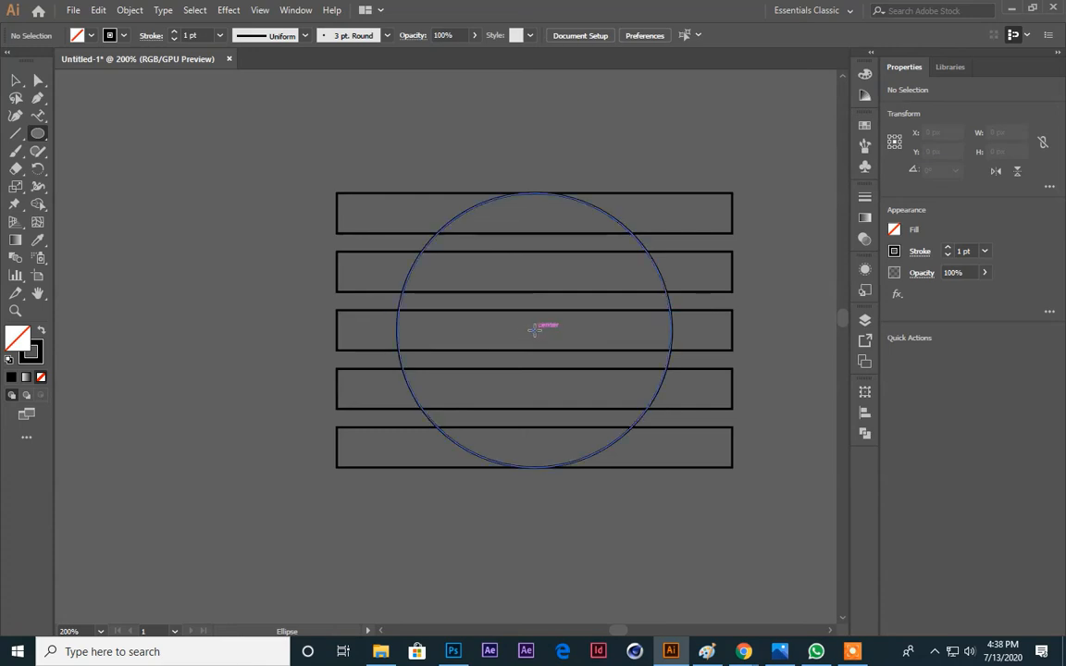
left_click_drag(535, 329, 578, 426)
left_click_drag(579, 425, 579, 425)
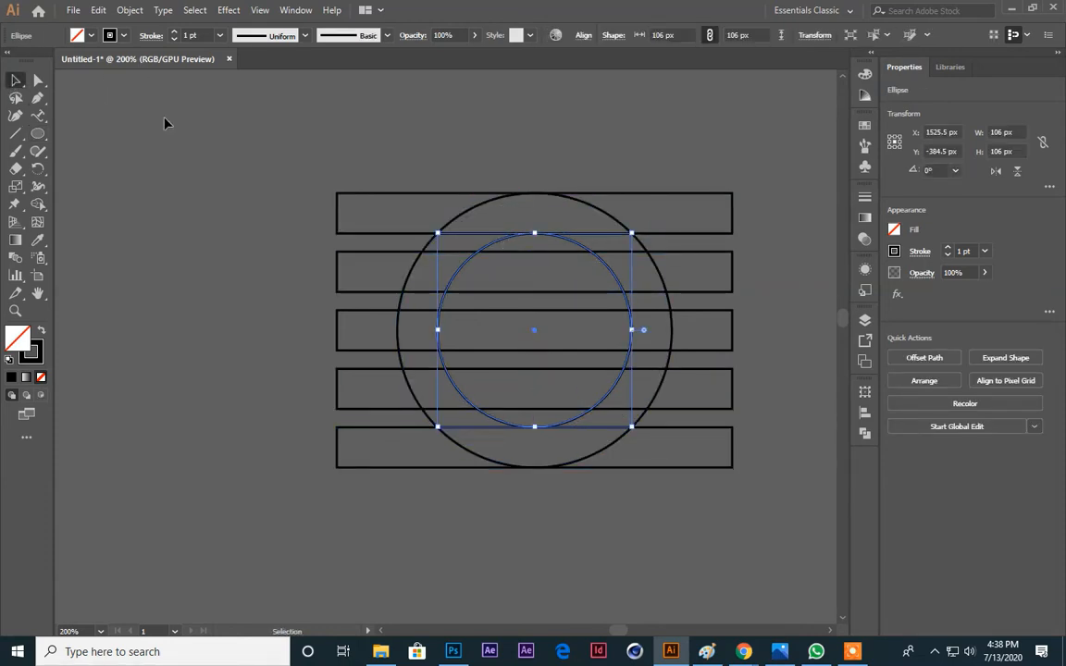
left_click(227, 125, "ctrl")
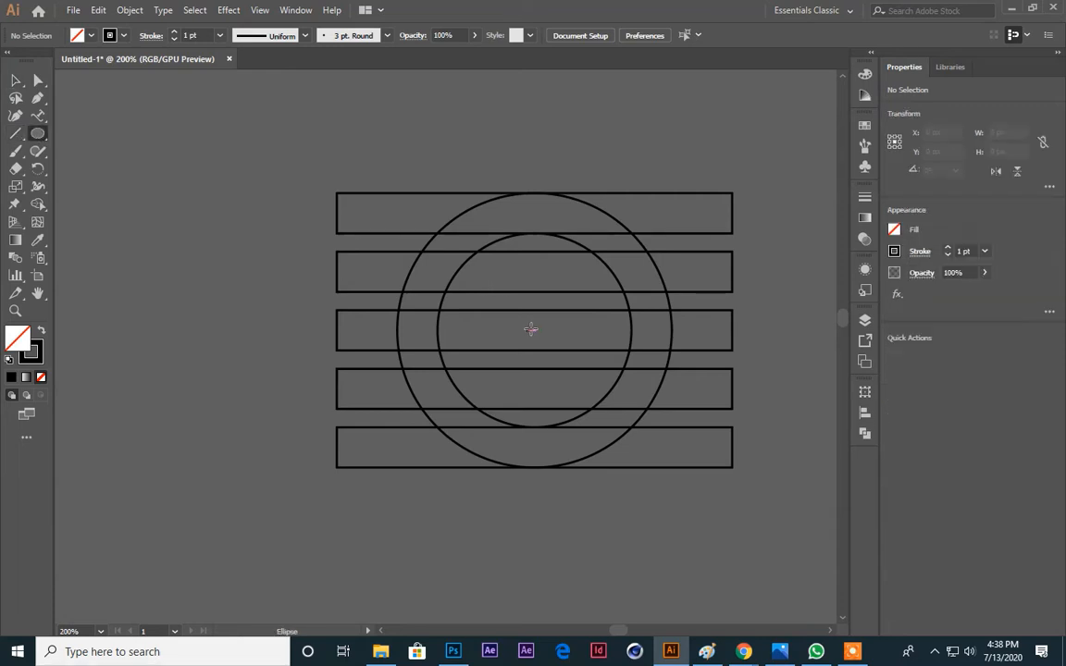
Step: Add two smaller concentric circles, one reaching the outer edges of the second and fourth bars and one 42 px wide touching their inner edges
left_click_drag(534, 330, 563, 410)
left_click(87, 96, "ctrl")
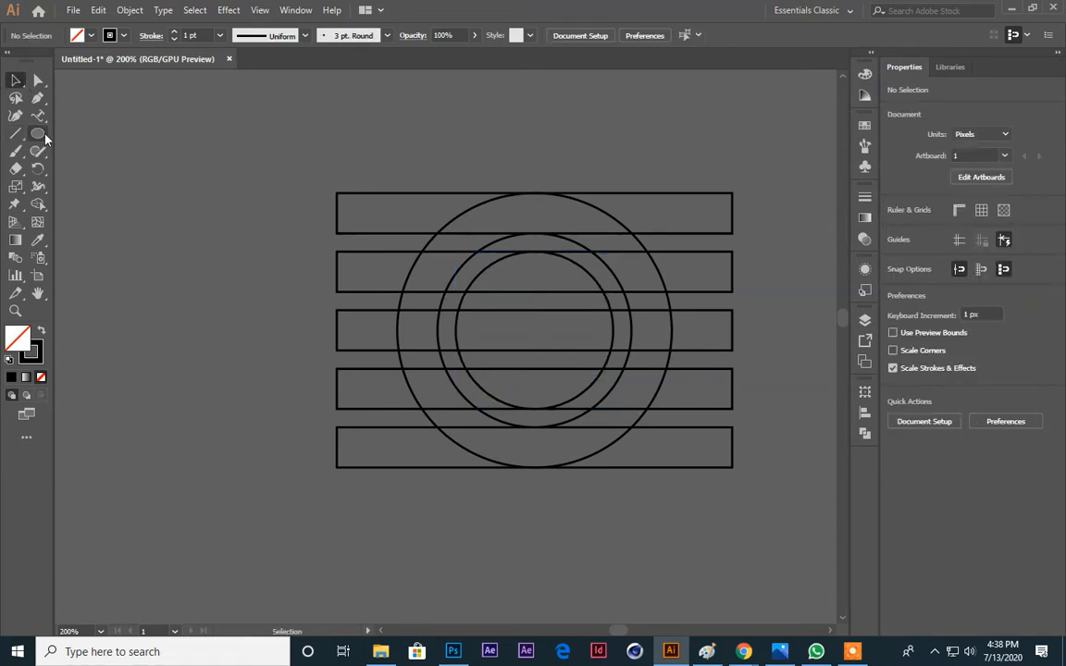
left_click(39, 134)
left_click_drag(535, 330, 573, 369)
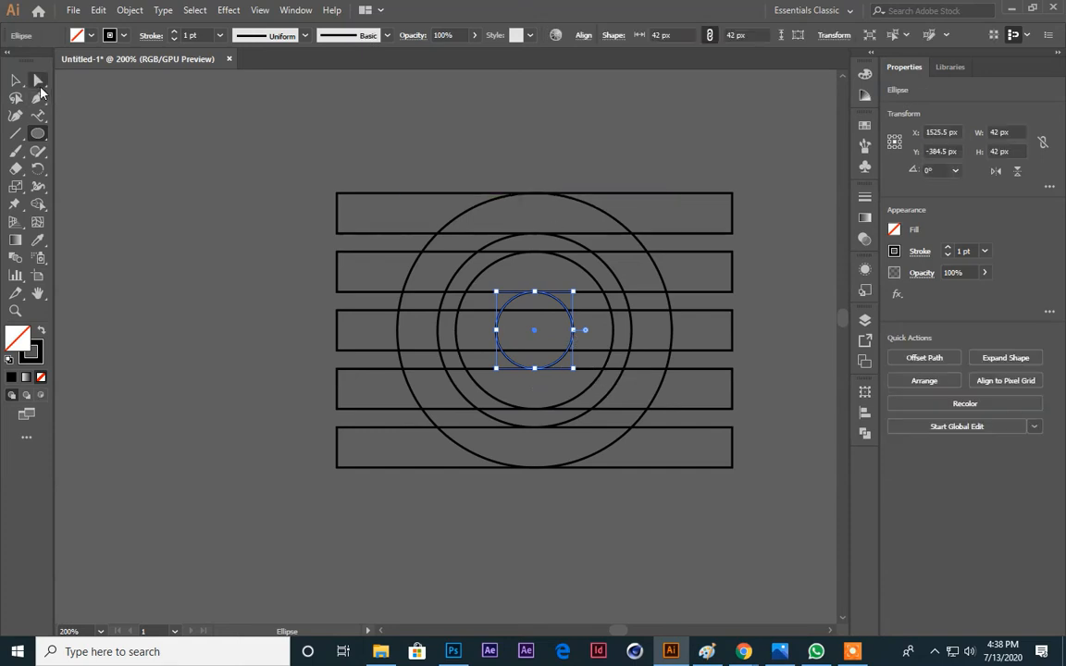
key("v")
left_click(316, 124)
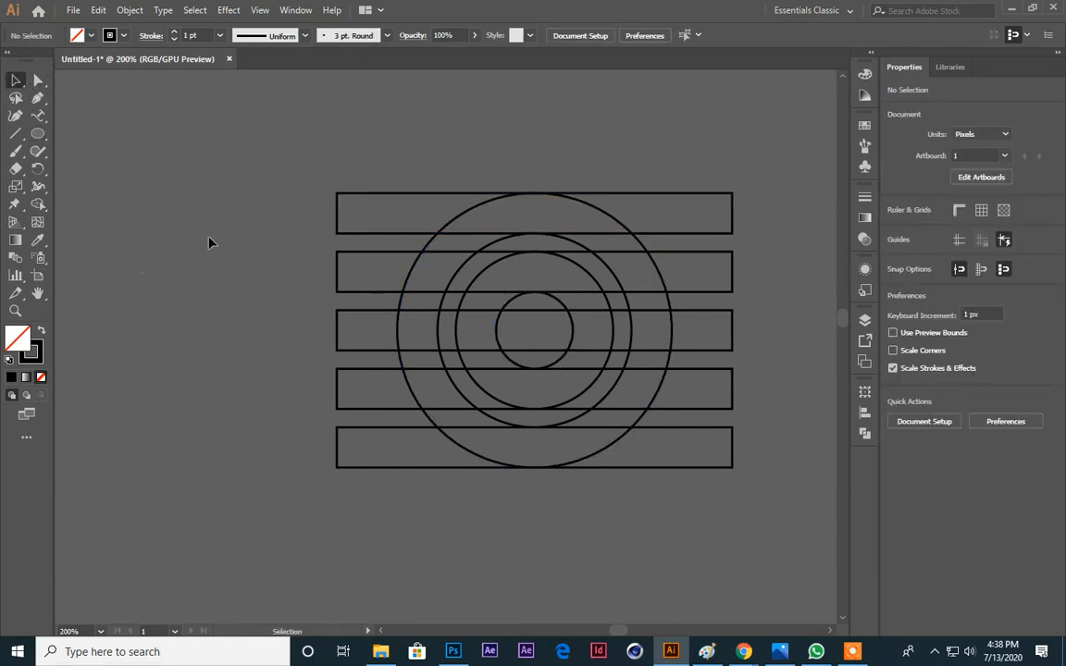
Step: Duplicate the lowest bar below the stack, rotate the copy 90°, and place it upright beside the right ends of the bars
left_click_drag(173, 156, 112, 121)
left_click_drag(296, 210, 257, 129)
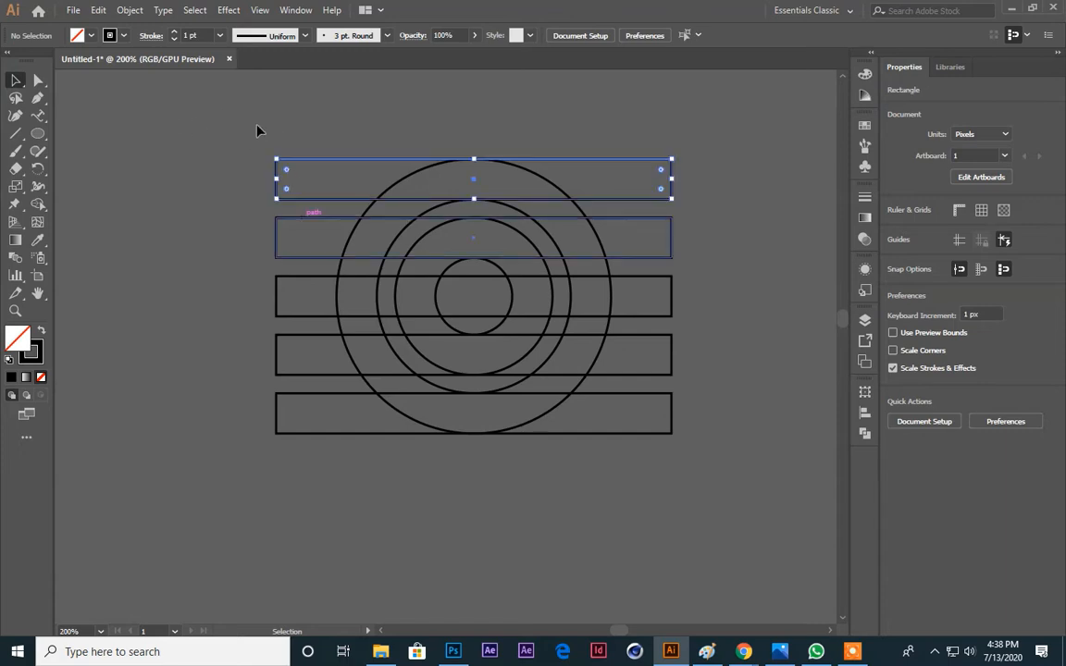
scroll(257, 128, "up", 5)
left_click(706, 483)
scroll(688, 511, "down", 4)
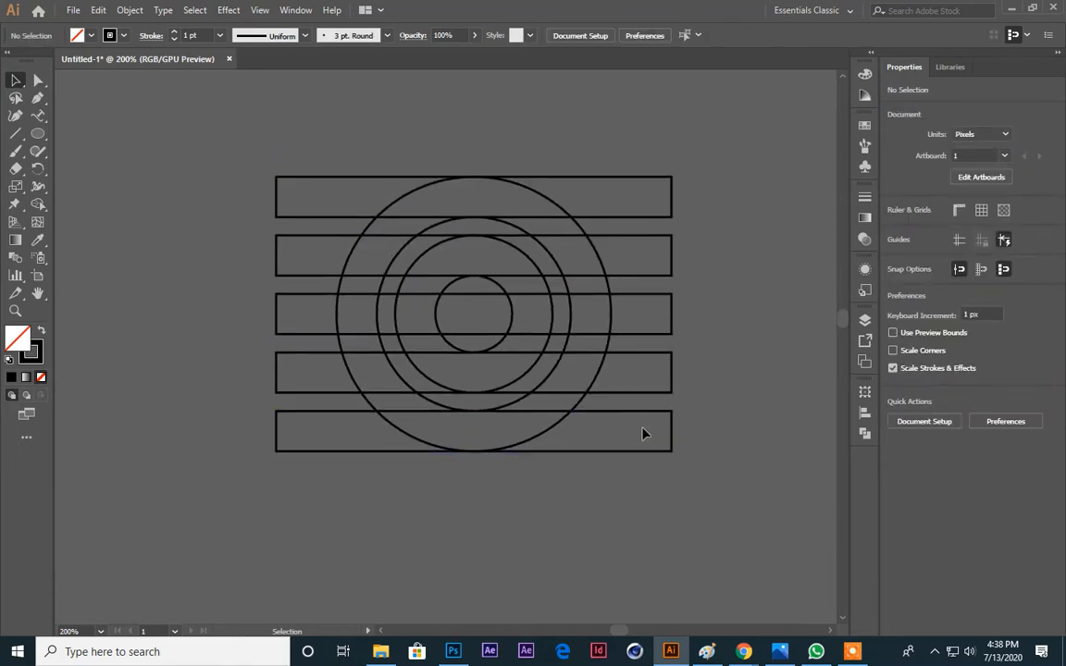
left_click(509, 449)
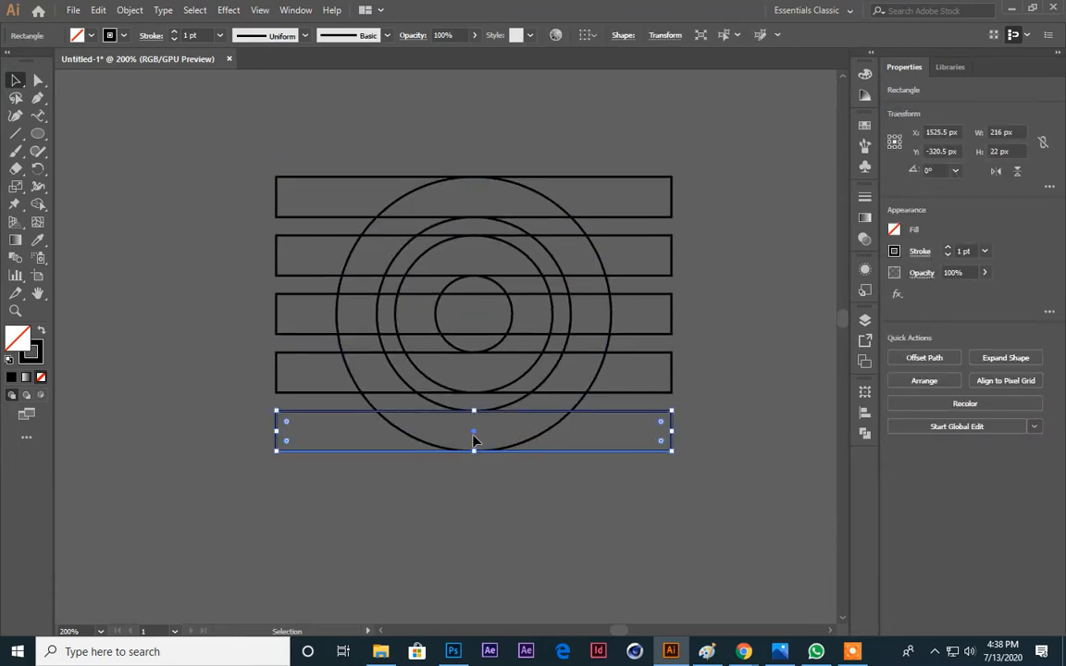
mouse_move(468, 537)
left_mouse_down()
mouse_move(476, 441)
mouse_move(477, 522)
left_mouse_up()
left_click(628, 476)
left_click(528, 448)
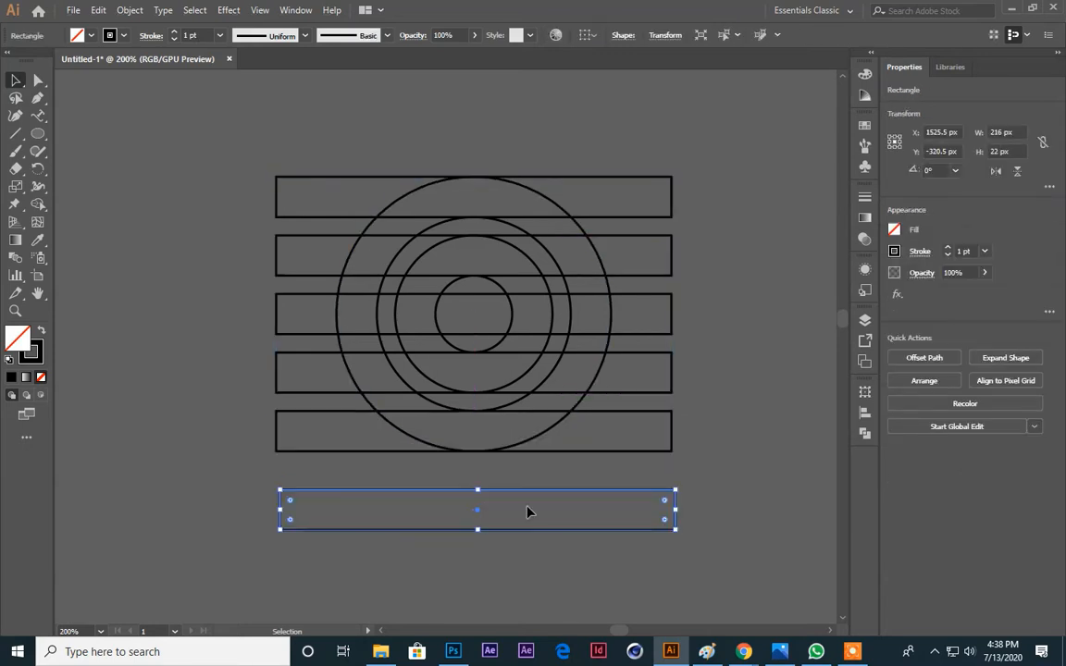
left_click_drag(688, 495, 398, 159)
left_click_drag(477, 517, 737, 331)
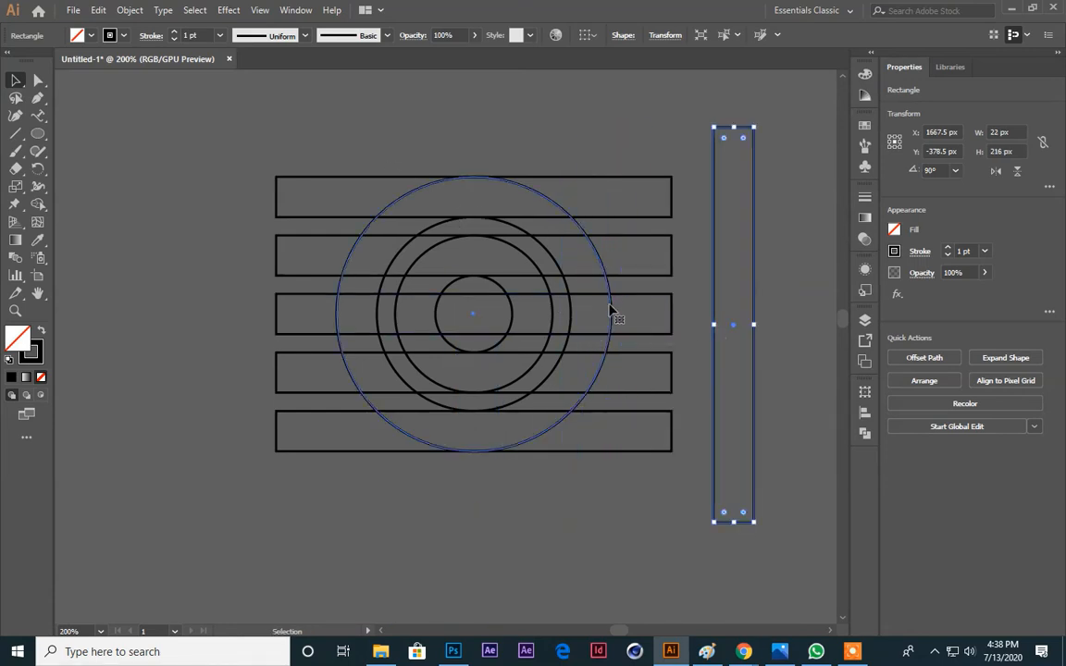
Step: Centre the upright bar on the rightmost point of the outermost circle and clear the selection
left_click(611, 314)
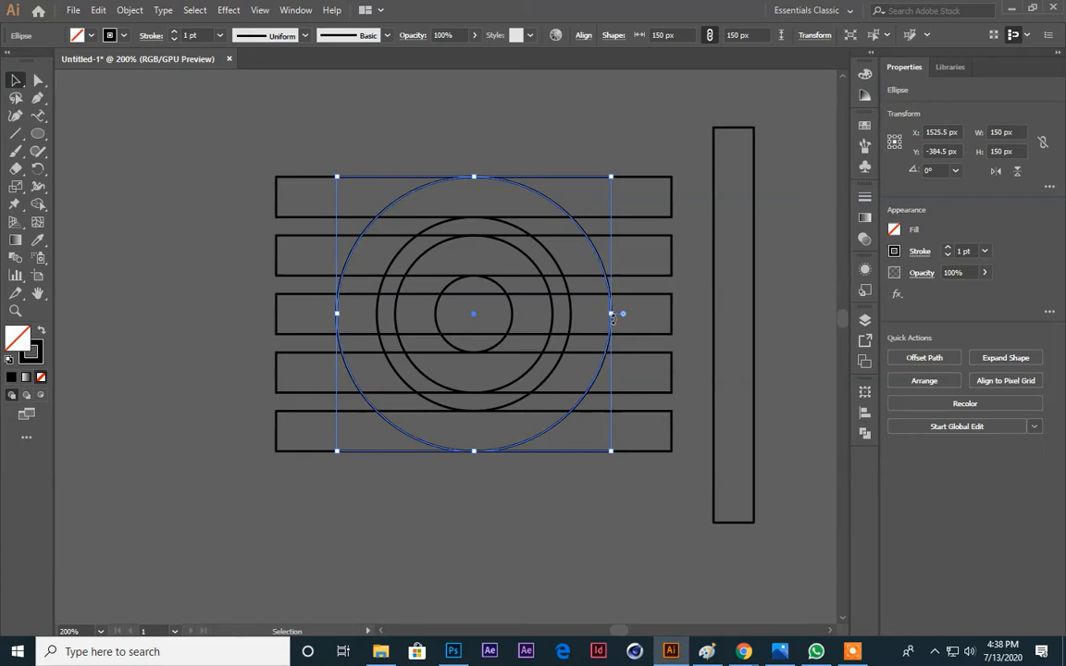
left_click(754, 326)
left_click_drag(736, 329, 612, 323)
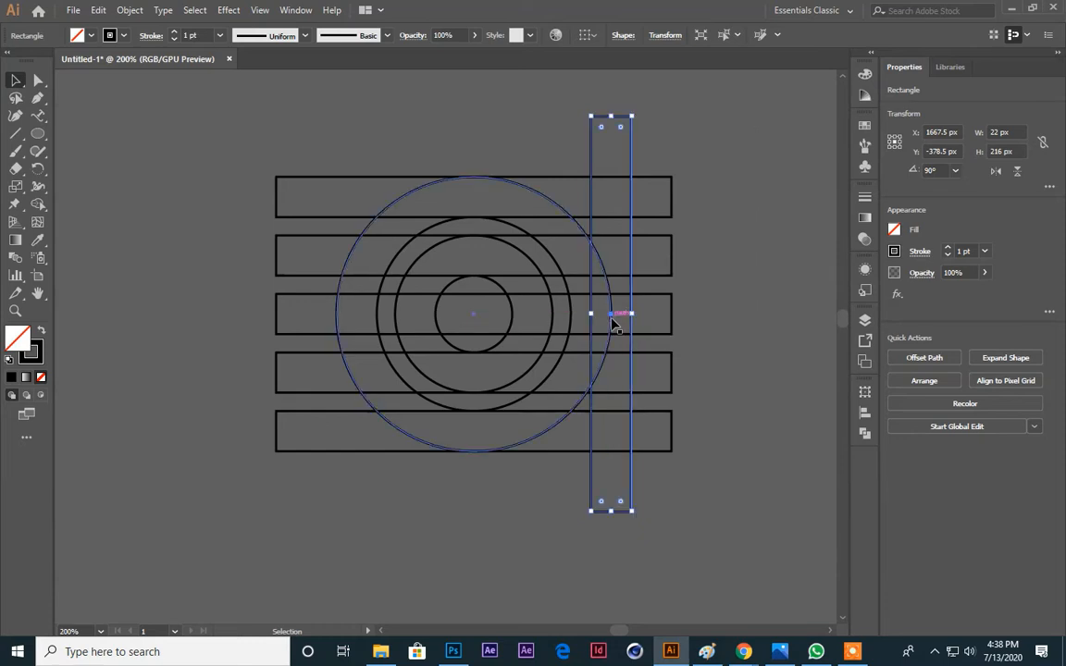
left_click(759, 278)
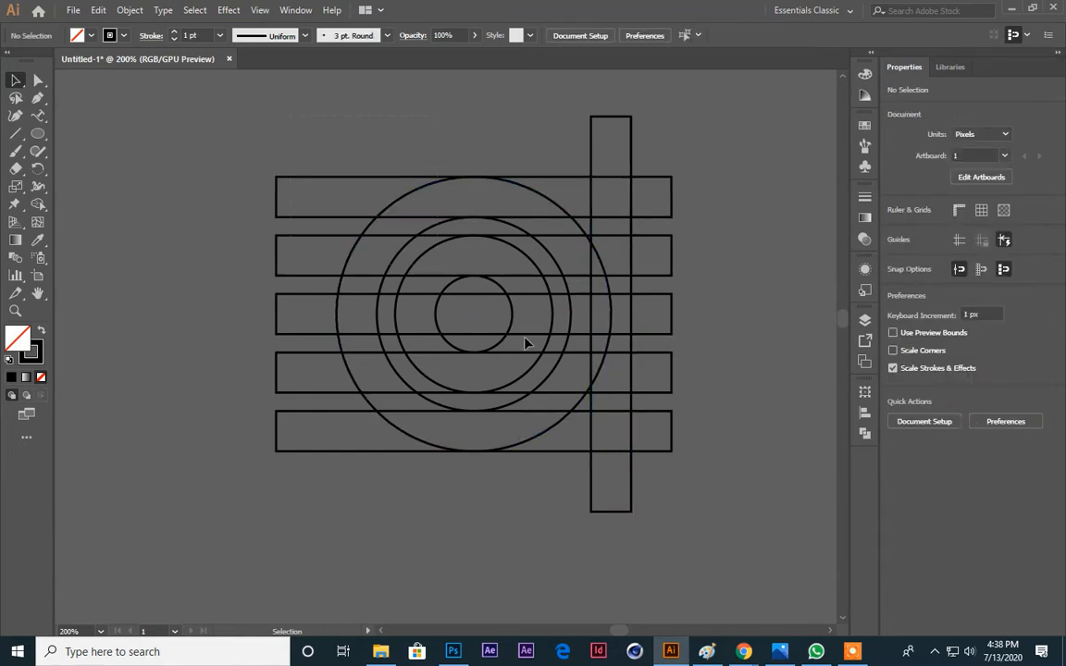
Step: With the Shape Builder, remove the bar ends left of the outer circle, the upright bar's overhangs, and the stubs to its right
key("ctrl+a")
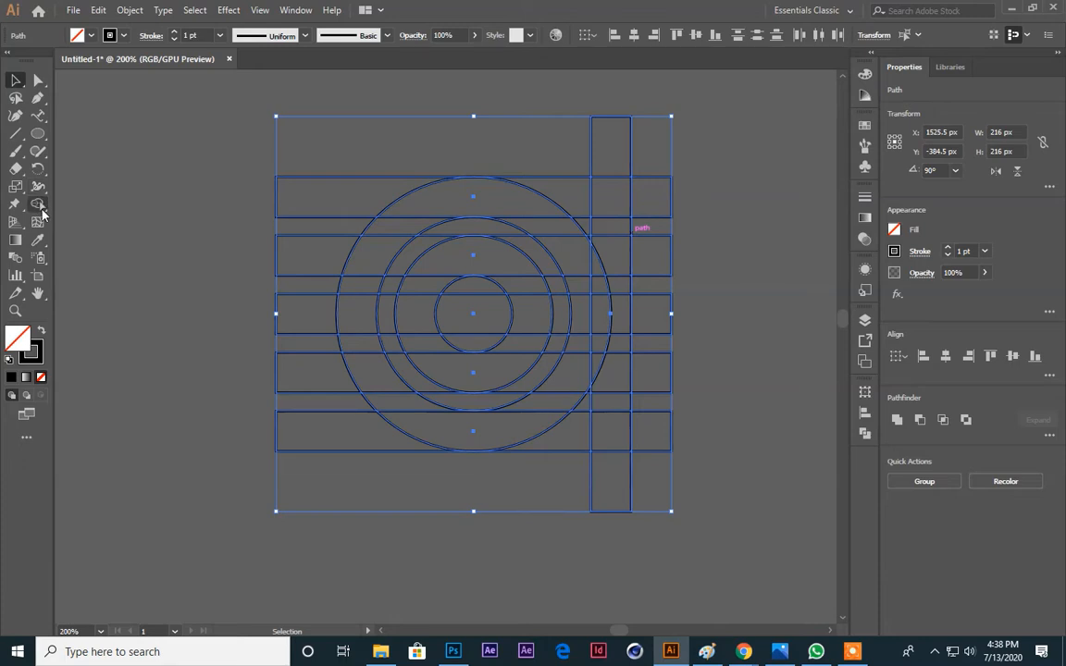
left_click(38, 202)
mouse_move(377, 157)
left_mouse_down()
mouse_move(316, 301)
mouse_move(375, 513)
left_mouse_up()
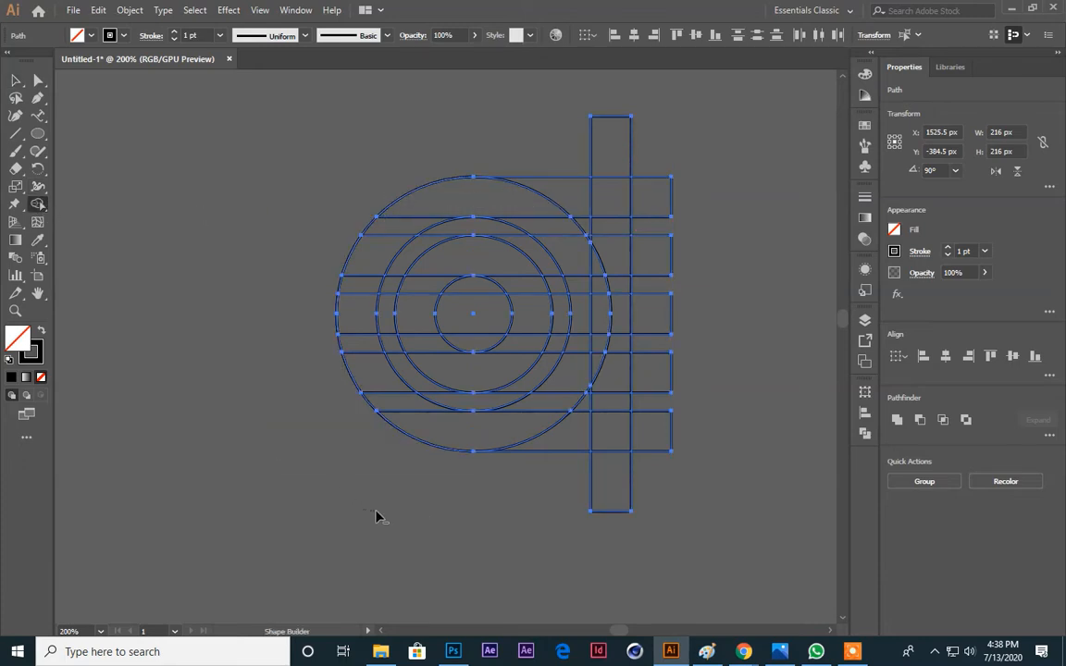
left_click_drag(518, 511, 678, 501)
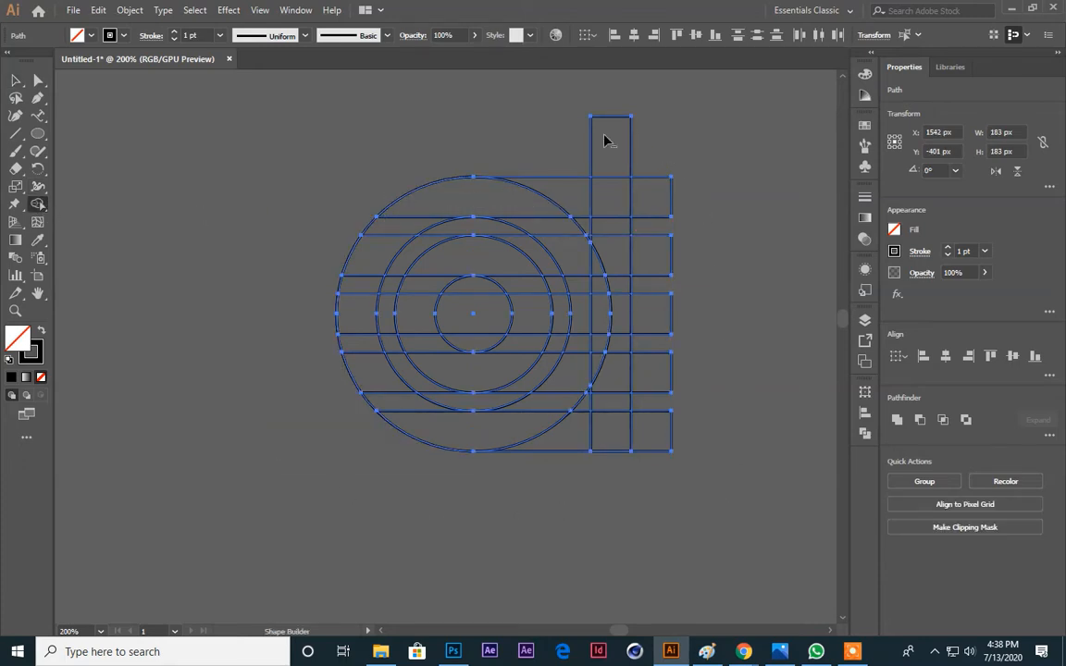
left_click_drag(662, 150, 661, 150)
left_click_drag(657, 230, 654, 491)
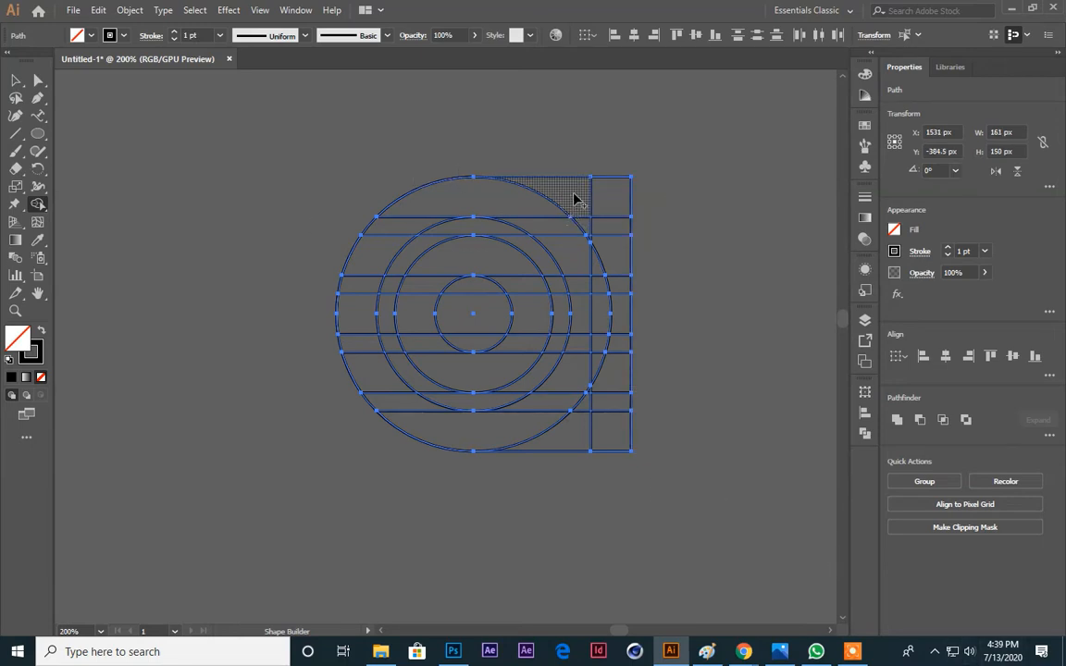
Step: Merge the outer ring and the top and bottom bars into a C-shaped band, and the inner bars and ring into a G-like shape
left_click_drag(595, 201, 497, 205)
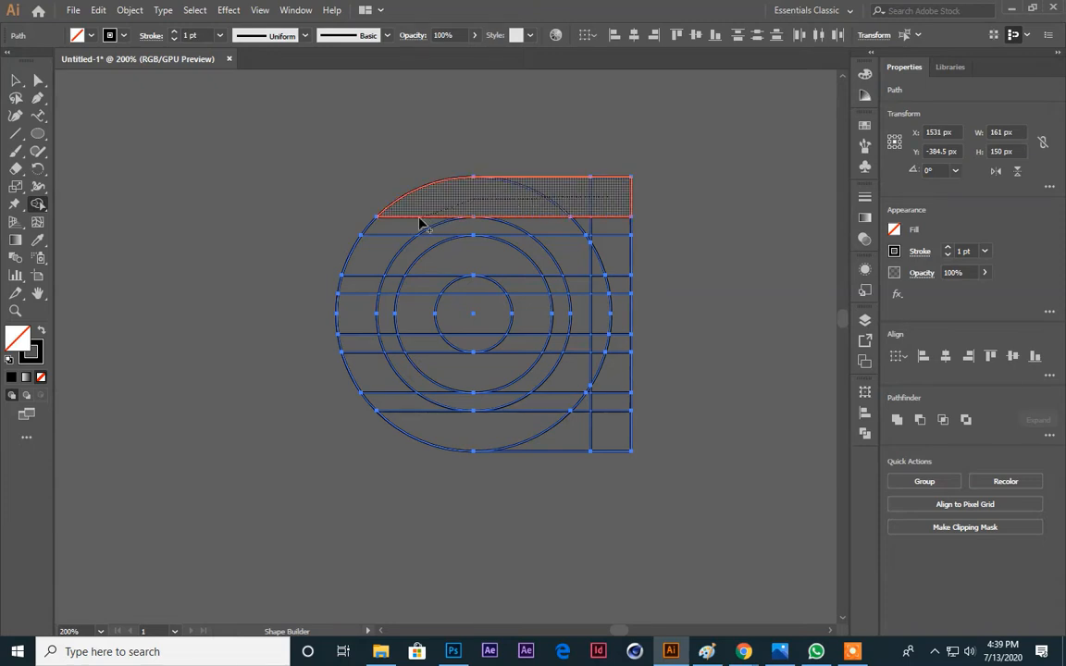
mouse_move(419, 224)
left_mouse_down()
mouse_move(370, 253)
mouse_move(361, 288)
mouse_move(368, 356)
mouse_move(387, 384)
mouse_move(443, 425)
mouse_move(606, 436)
left_mouse_up()
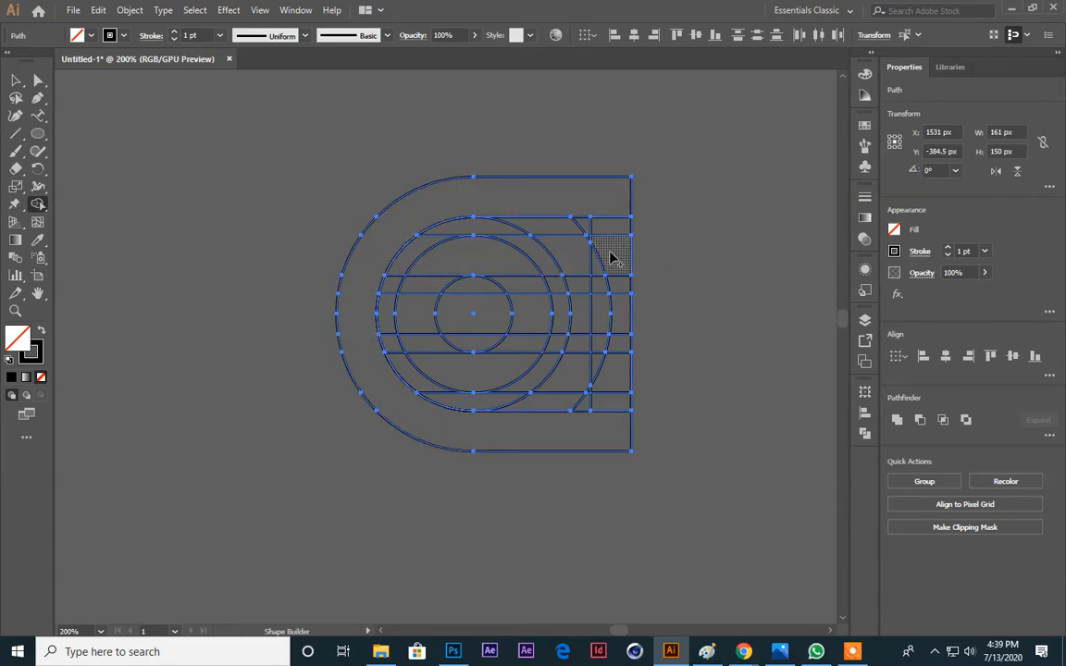
mouse_move(617, 262)
left_mouse_down()
mouse_move(455, 257)
mouse_move(433, 275)
mouse_move(425, 311)
mouse_move(536, 323)
mouse_move(618, 317)
mouse_move(608, 361)
mouse_move(600, 346)
mouse_move(597, 363)
mouse_move(506, 367)
mouse_move(585, 391)
left_mouse_up()
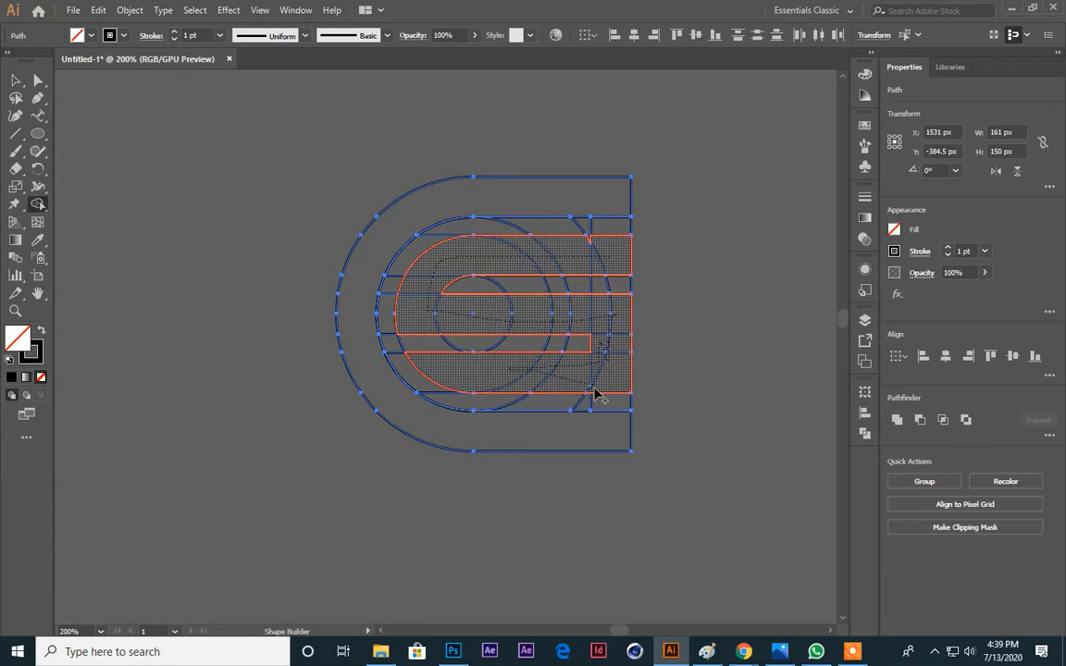
left_click_drag(593, 389, 595, 384)
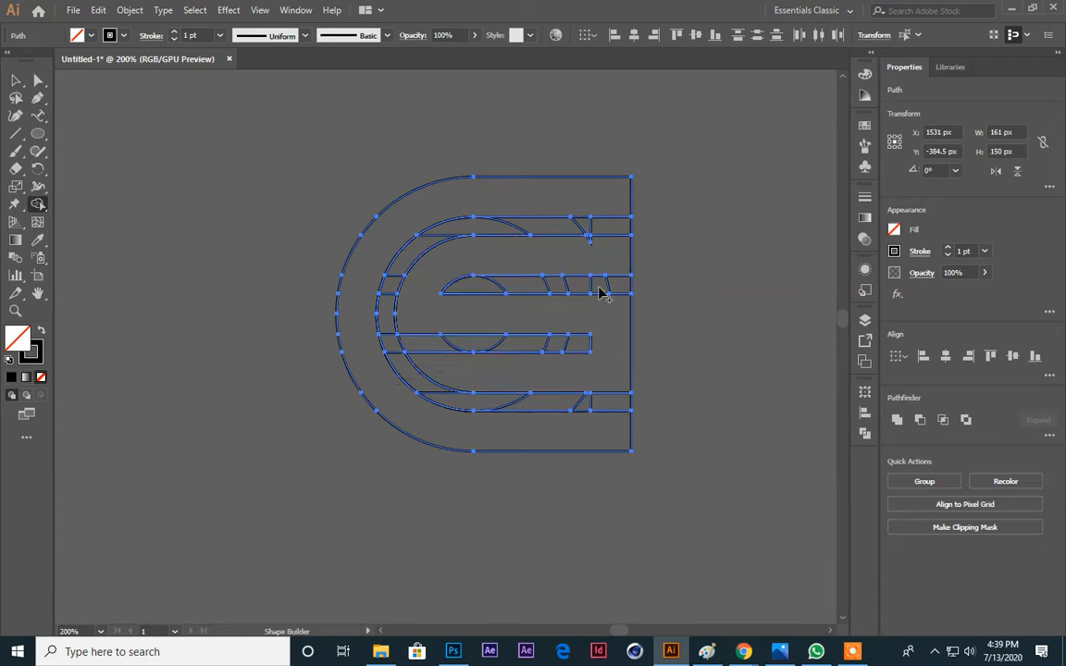
left_click_drag(597, 245, 584, 245)
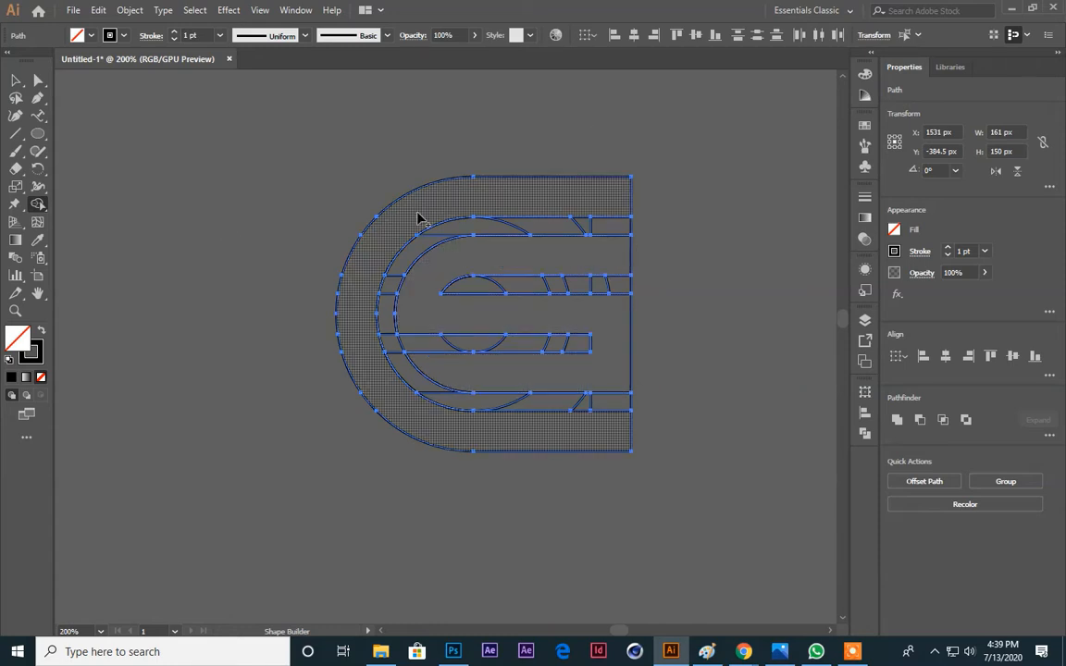
Step: Remove the leftover segments from the gaps between and inside the two merged shapes, and clear the selection
left_click_drag(646, 229, 449, 236)
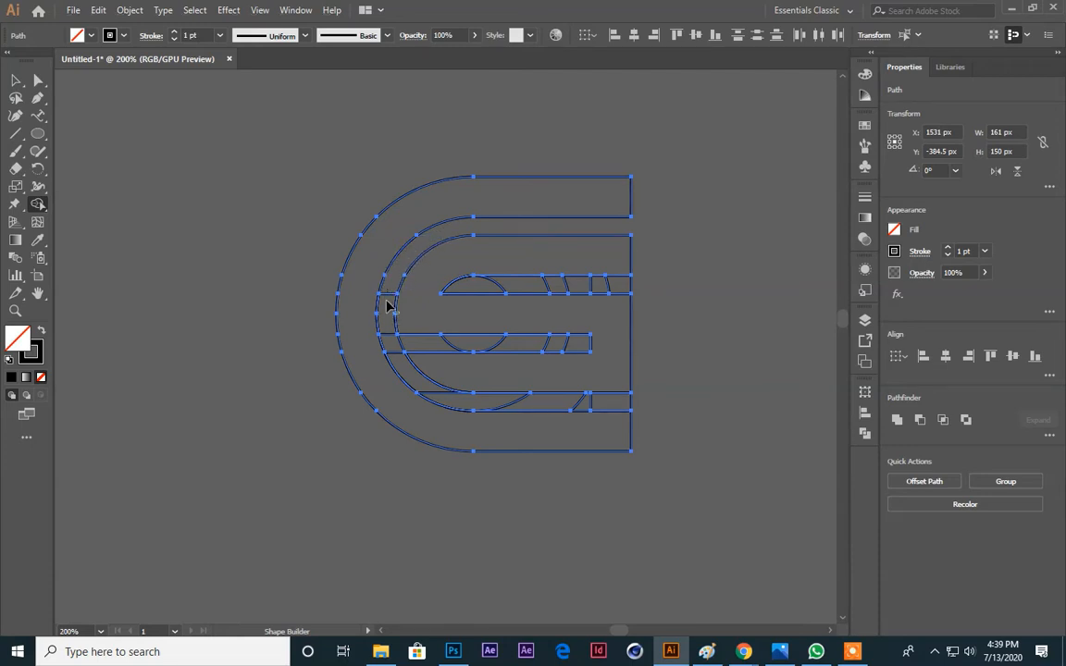
mouse_move(389, 305)
left_mouse_down()
mouse_move(391, 355)
mouse_move(451, 404)
left_mouse_up()
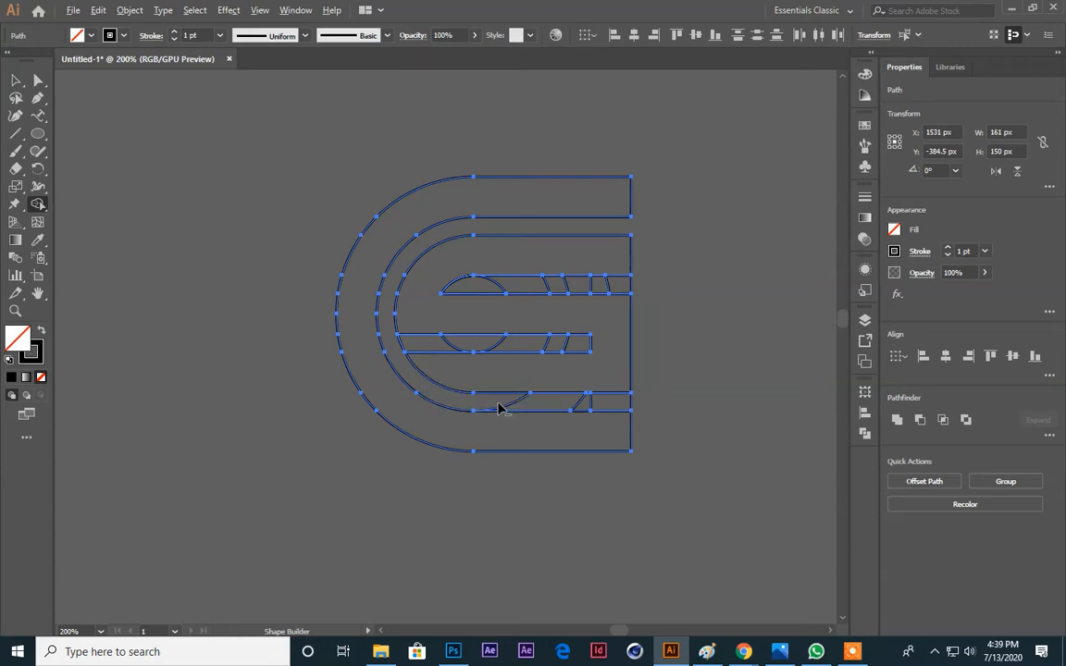
left_click(594, 407)
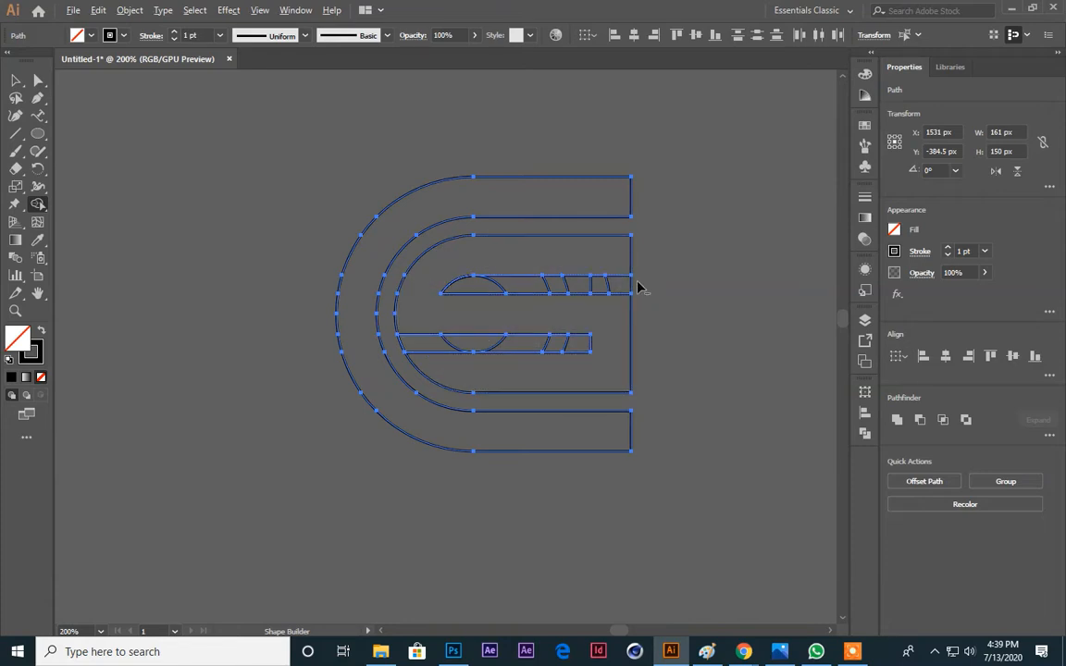
left_click_drag(637, 288, 453, 291)
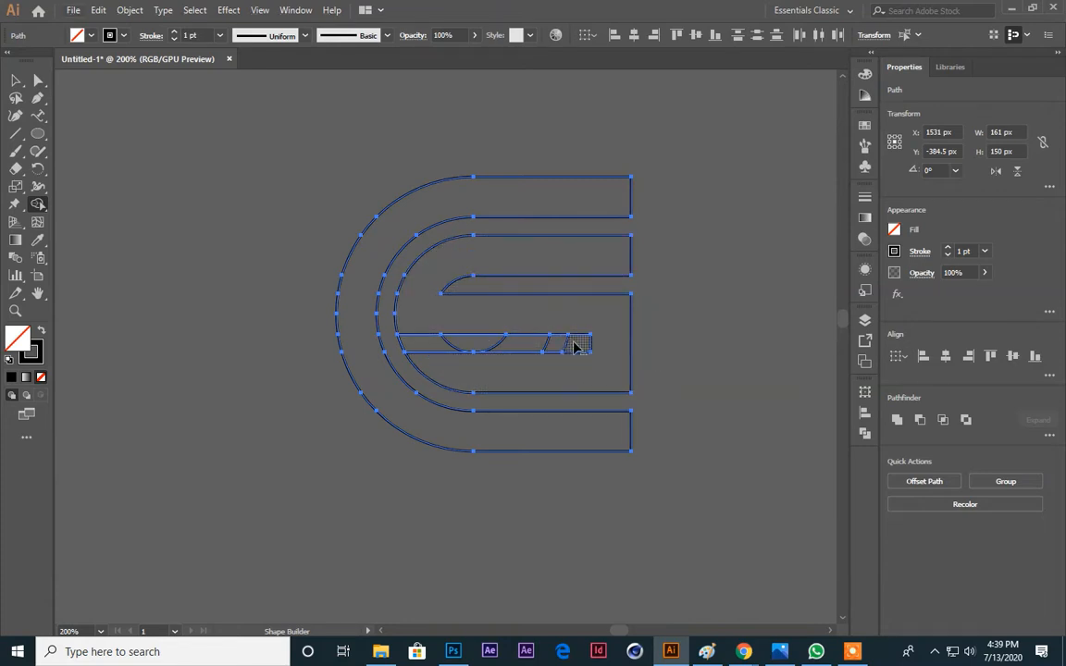
left_click_drag(575, 346, 398, 353)
left_click(15, 81)
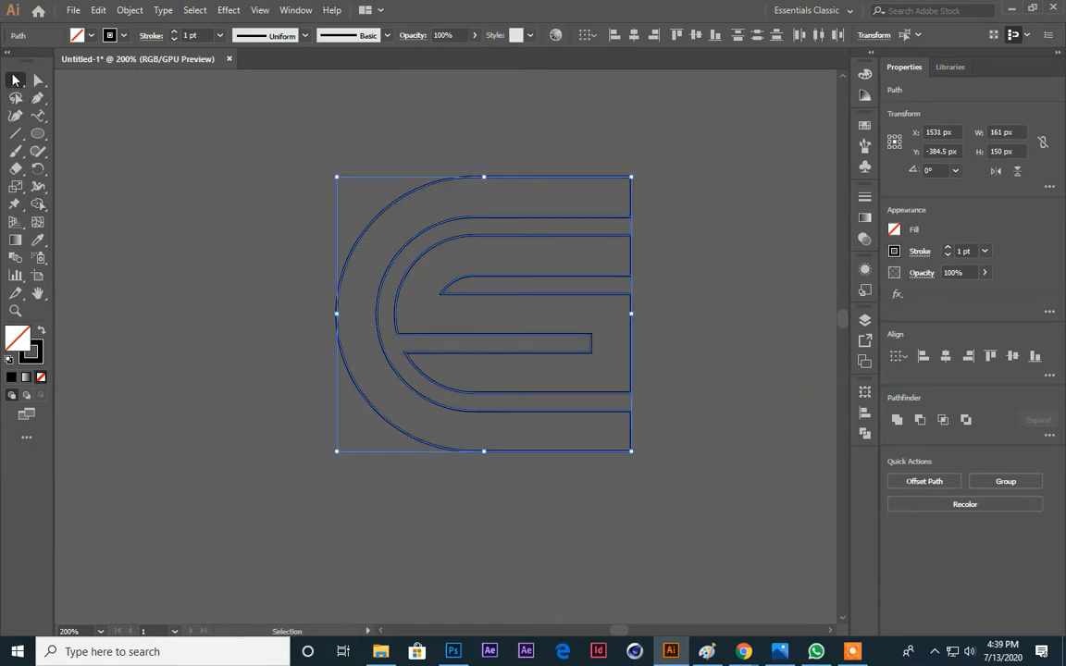
left_click(171, 112)
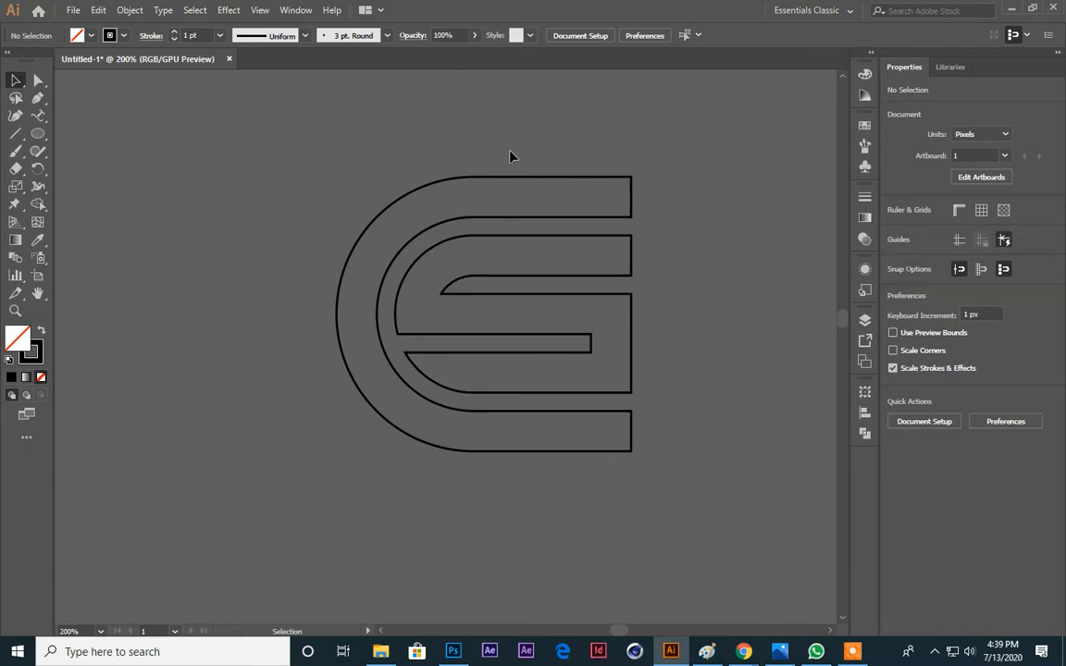
Step: Swap fill and stroke on the outer band and the inner shape to make both solid black without a stroke
left_click(556, 192)
left_click(40, 332)
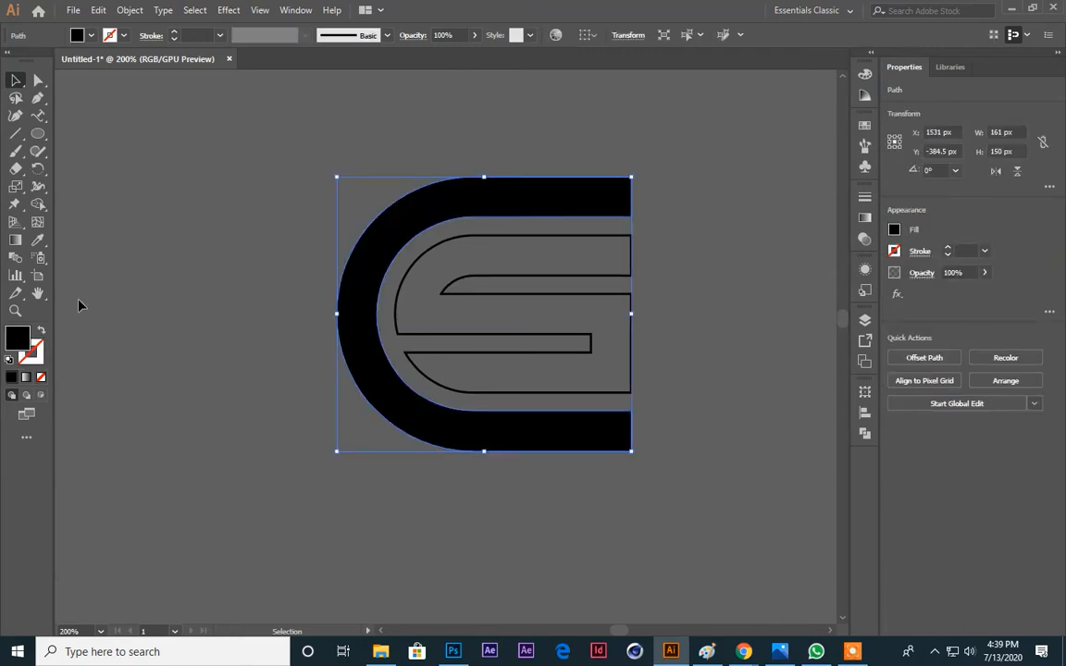
left_click(642, 328)
left_click(507, 305)
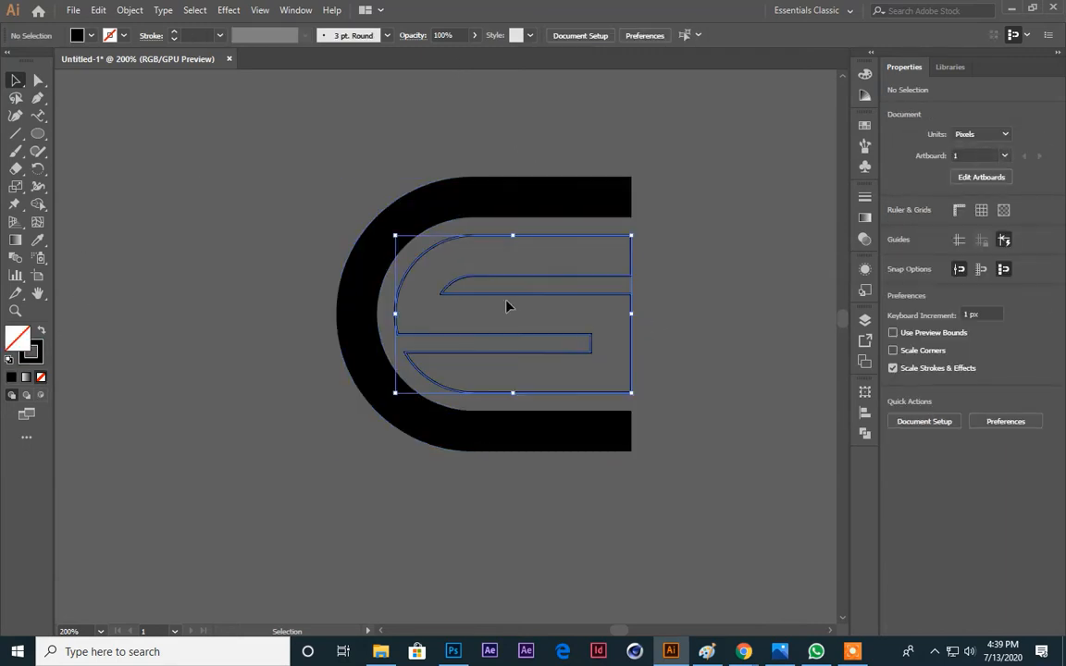
left_click(41, 332)
left_click(155, 226)
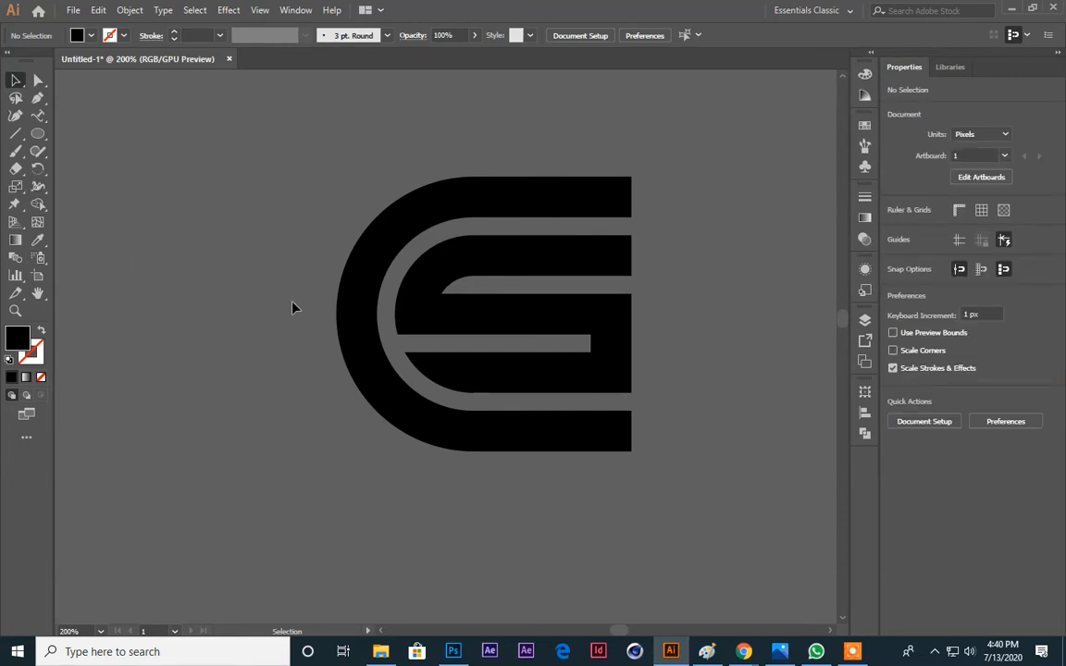
Step: Draw a black horizontal rectangle about 215 × 23 px in the empty area above the finished monogram
scroll(181, 371, "up", 2)
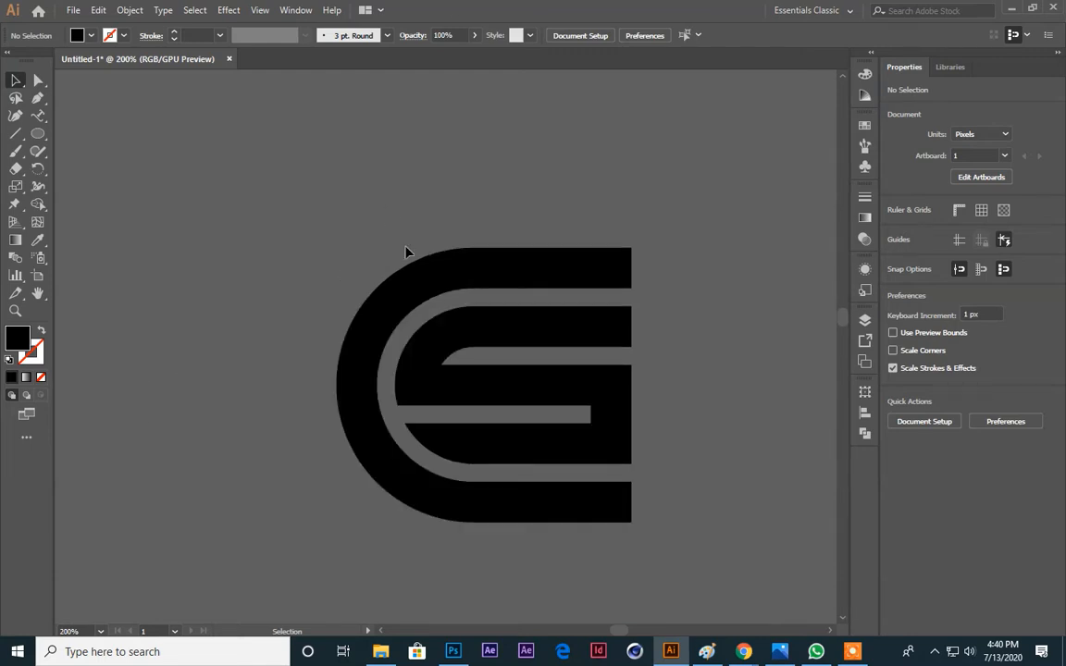
scroll(388, 245, "up", 2)
left_click_drag(43, 134, 136, 221)
scroll(296, 208, "up", 2)
left_click_drag(304, 165, 698, 206)
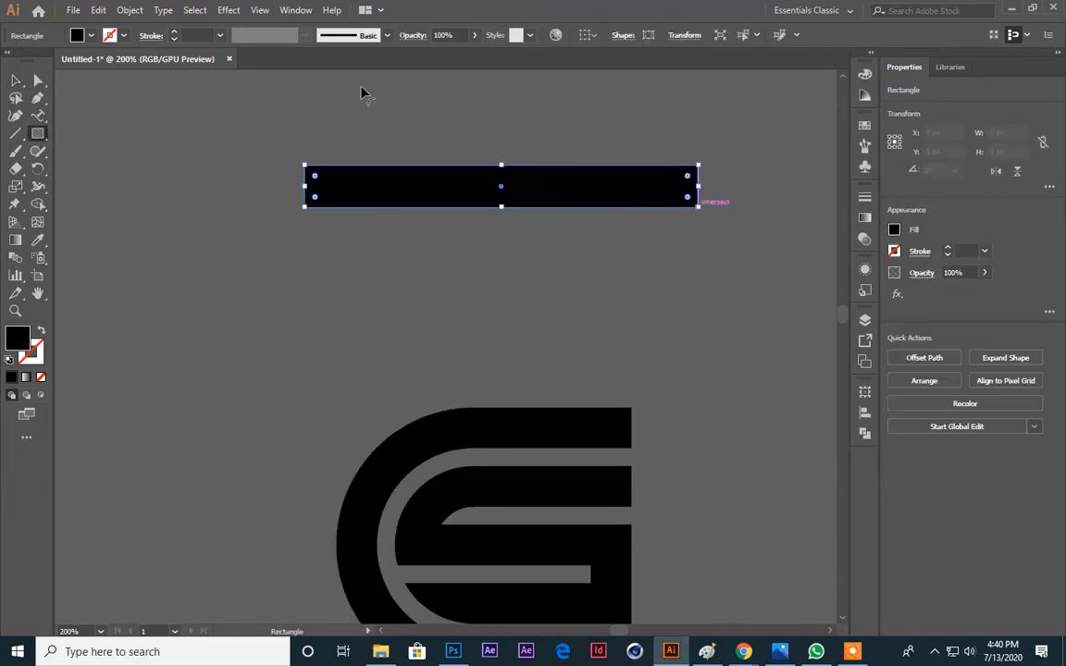
key("v")
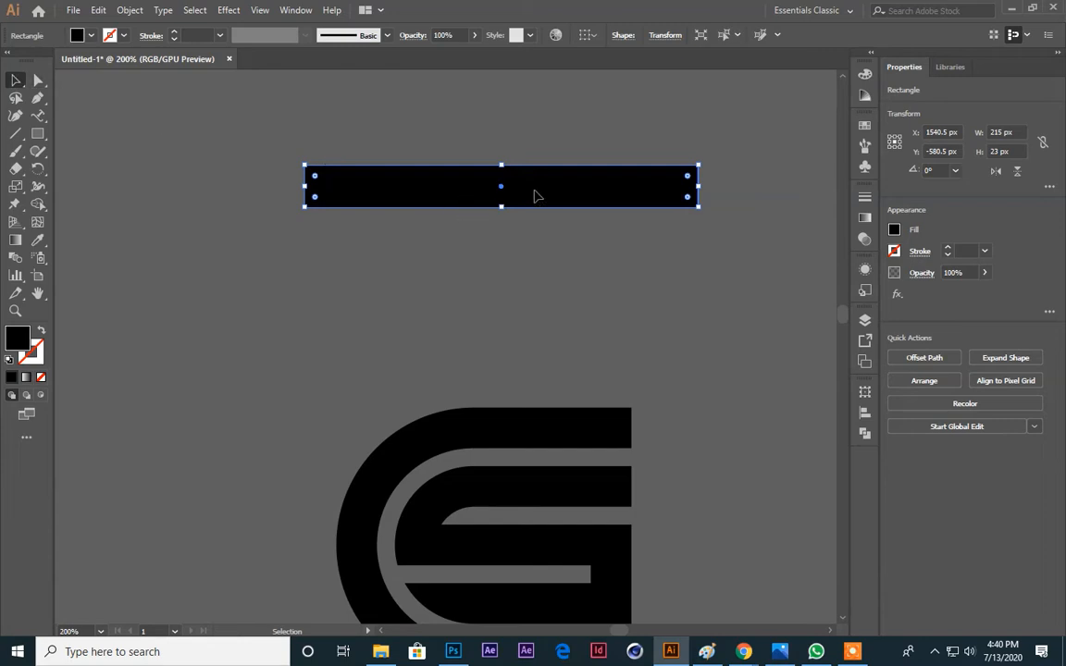
Step: Copy the bar 32 px downwards and repeat the duplication three times to form a stack of five evenly spaced bars
left_click_drag(541, 196, 541, 255)
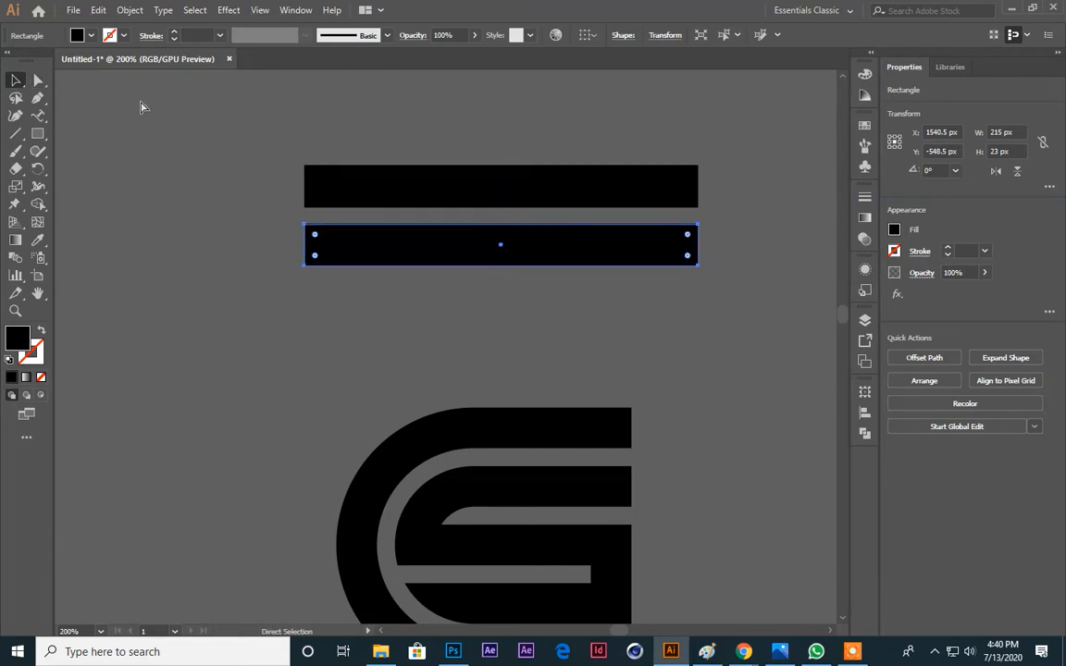
key("ctrl+d")
key("ctrl+d")
key("ctrl+d")
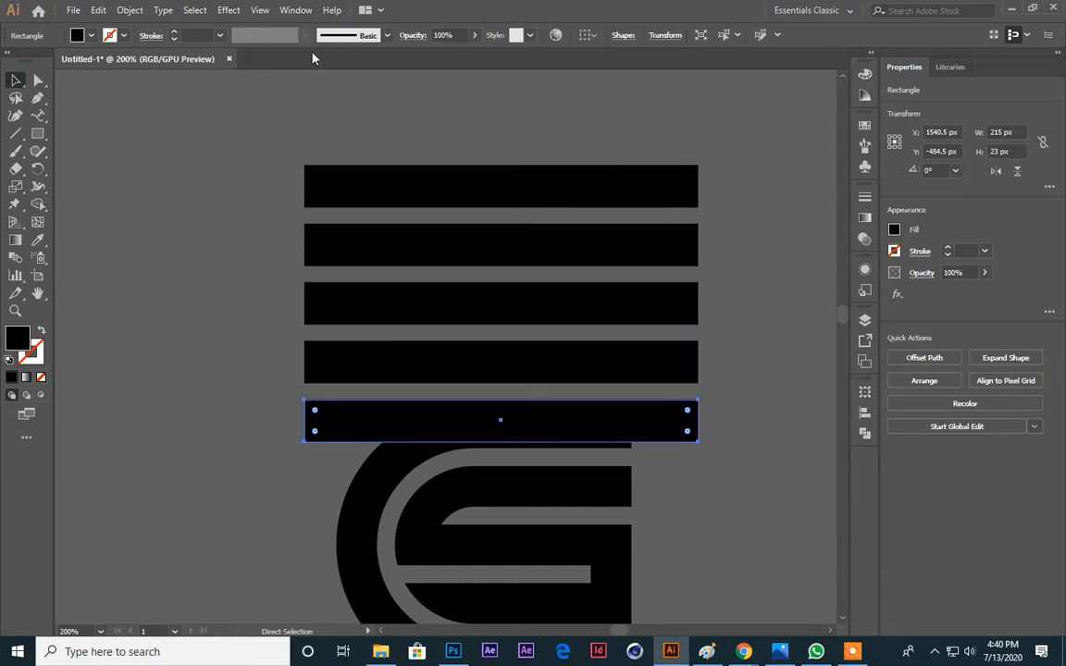
Step: Move all five bars up so they sit clear of the monogram, and clear the selection
left_click_drag(701, 157, 618, 444)
left_click_drag(508, 312, 521, 223)
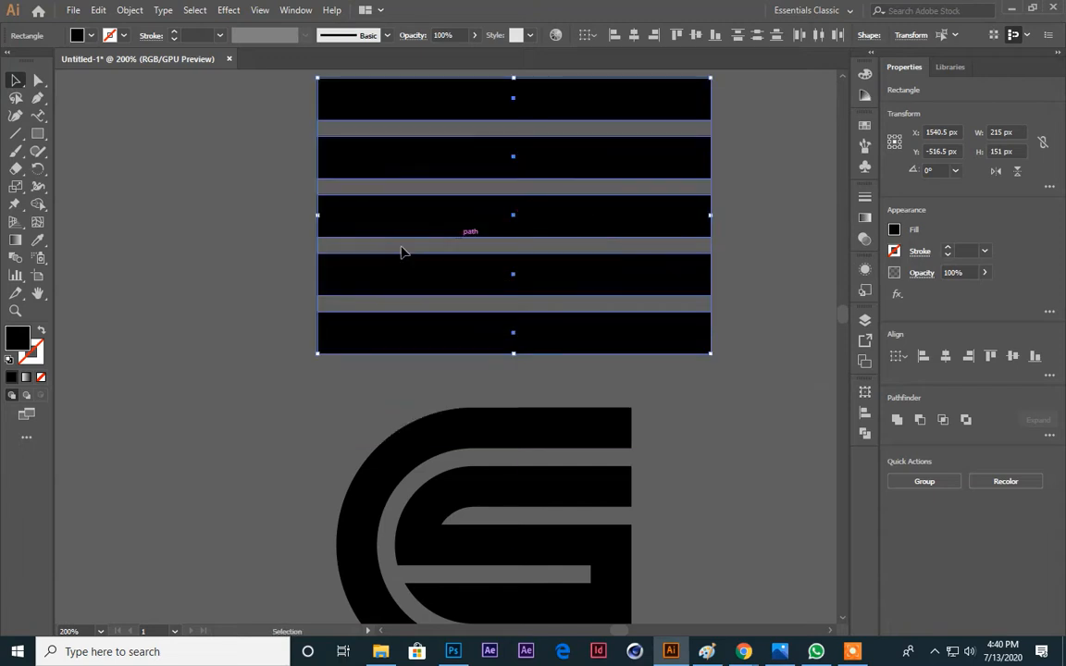
scroll(444, 277, "up", 4)
left_click(211, 204)
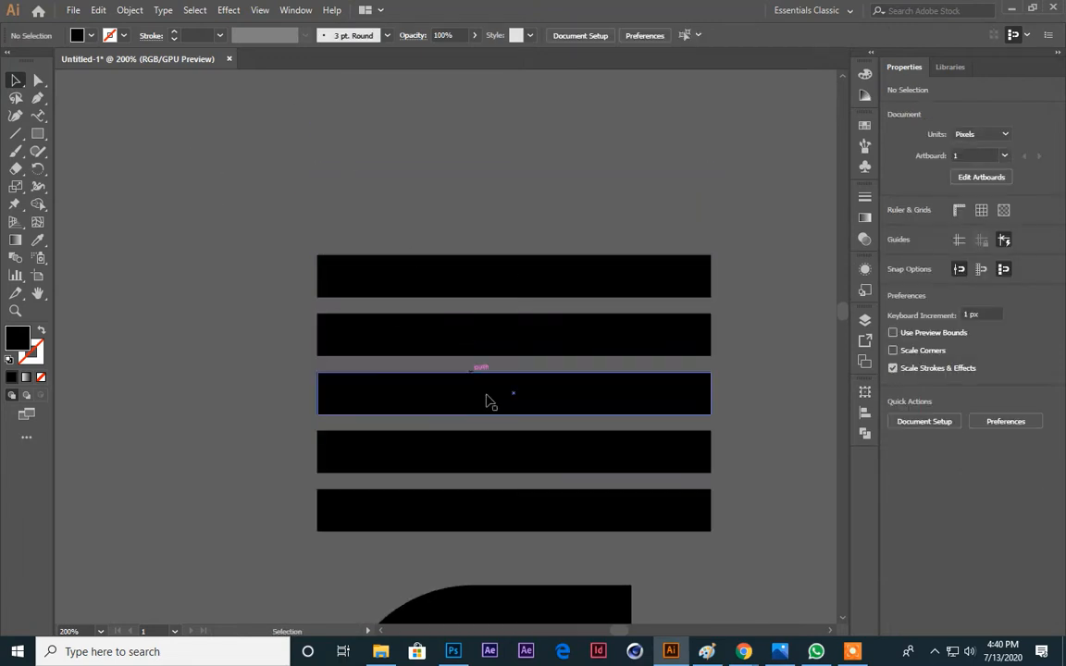
Step: Swap fill and stroke on the five bars to make them unfilled 1 pt black outlines, and clear the selection
scroll(298, 236, "down", 2)
left_click_drag(208, 169, 606, 441)
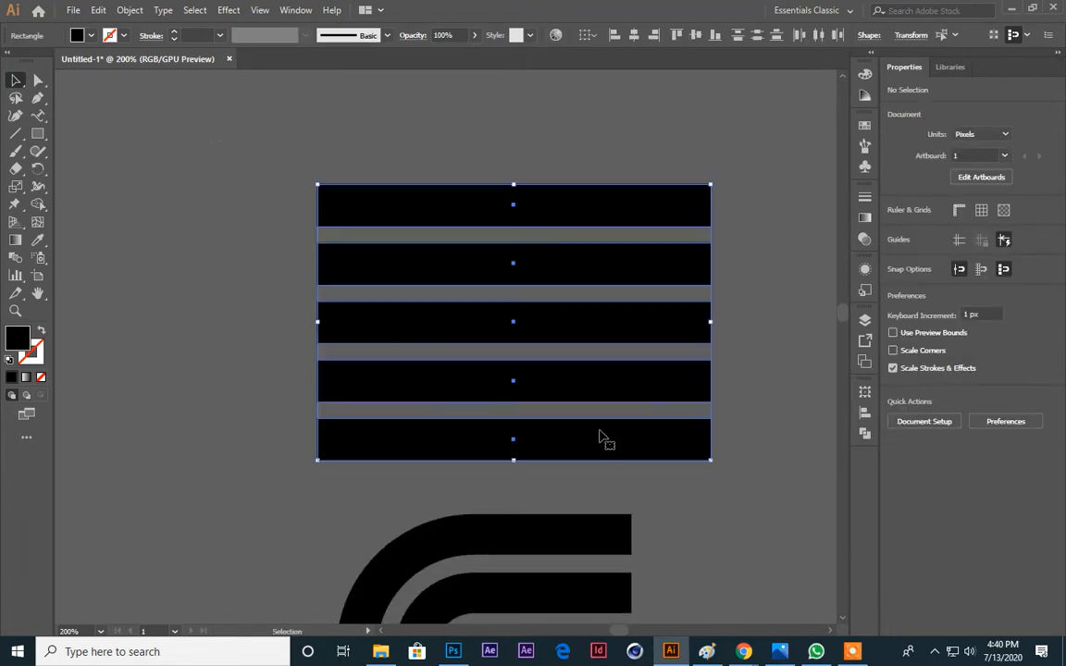
left_click(41, 334)
left_click(194, 172)
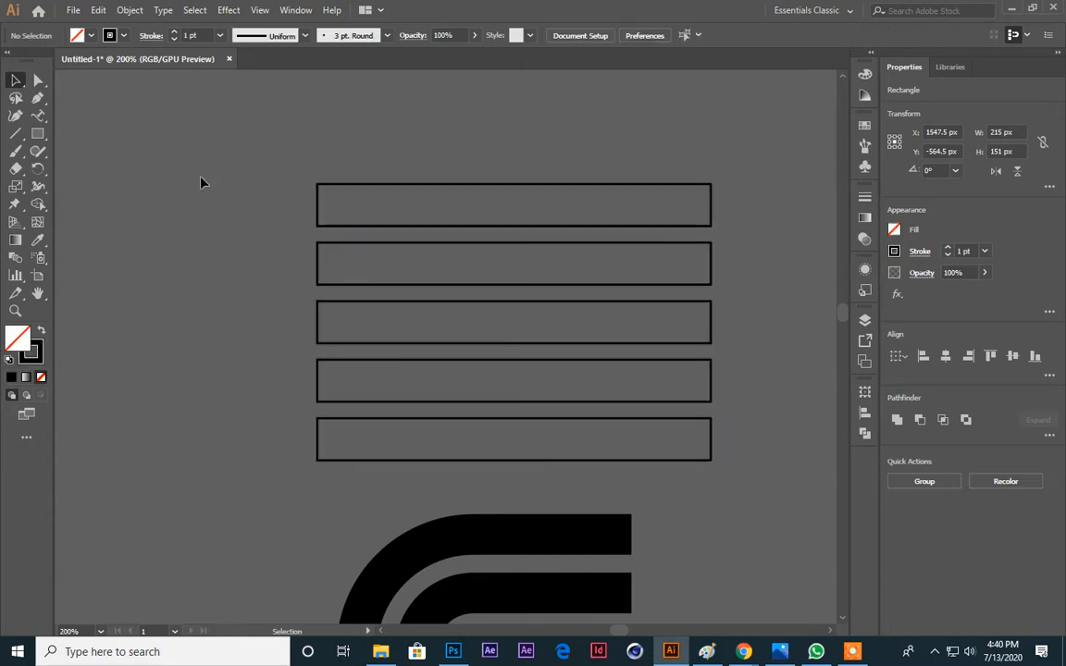
Step: Draw an outline circle about 150 px across from the middle bar's centre, spanning the stack's full height, and clear the selection
left_click(38, 135)
left_click_drag(41, 139, 105, 150)
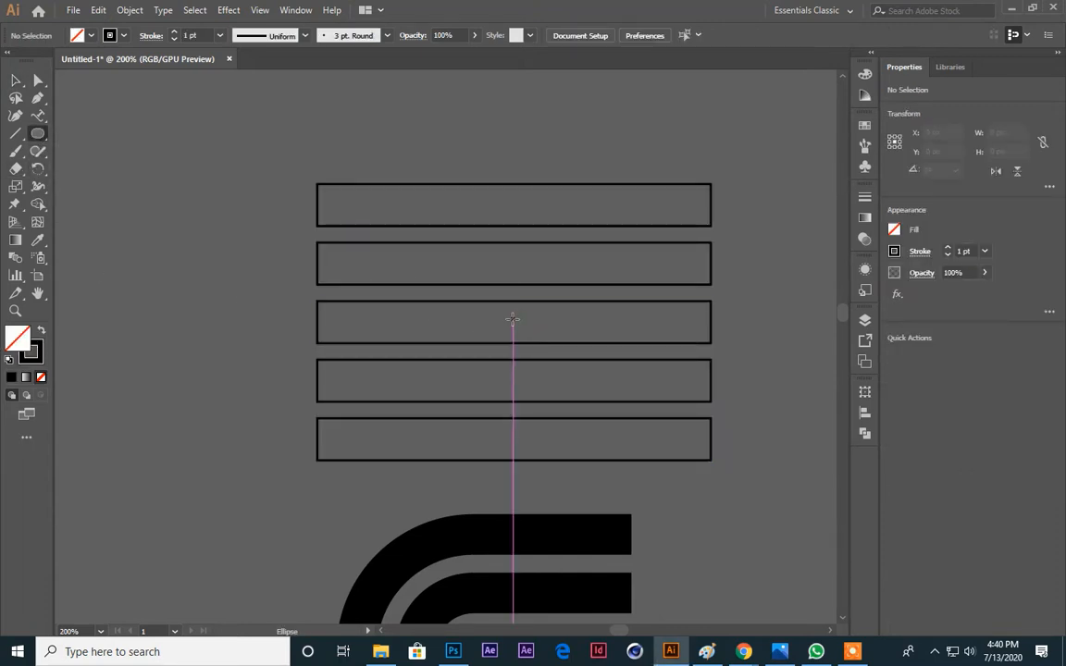
left_click_drag(512, 319, 571, 454)
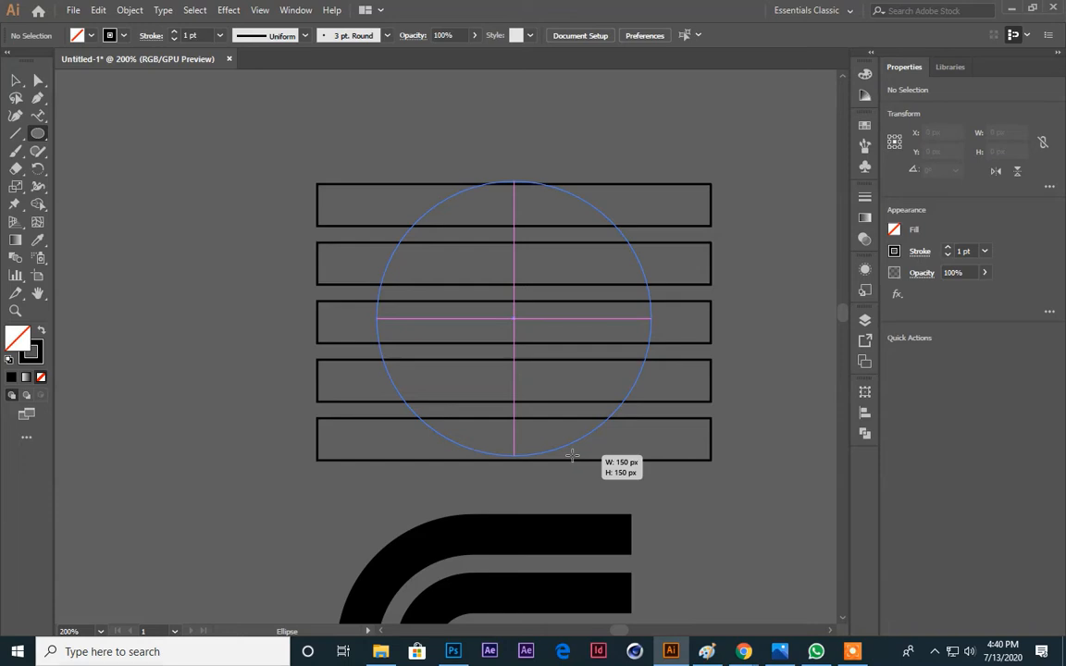
left_click_drag(572, 454, 570, 452)
key("ctrl+z")
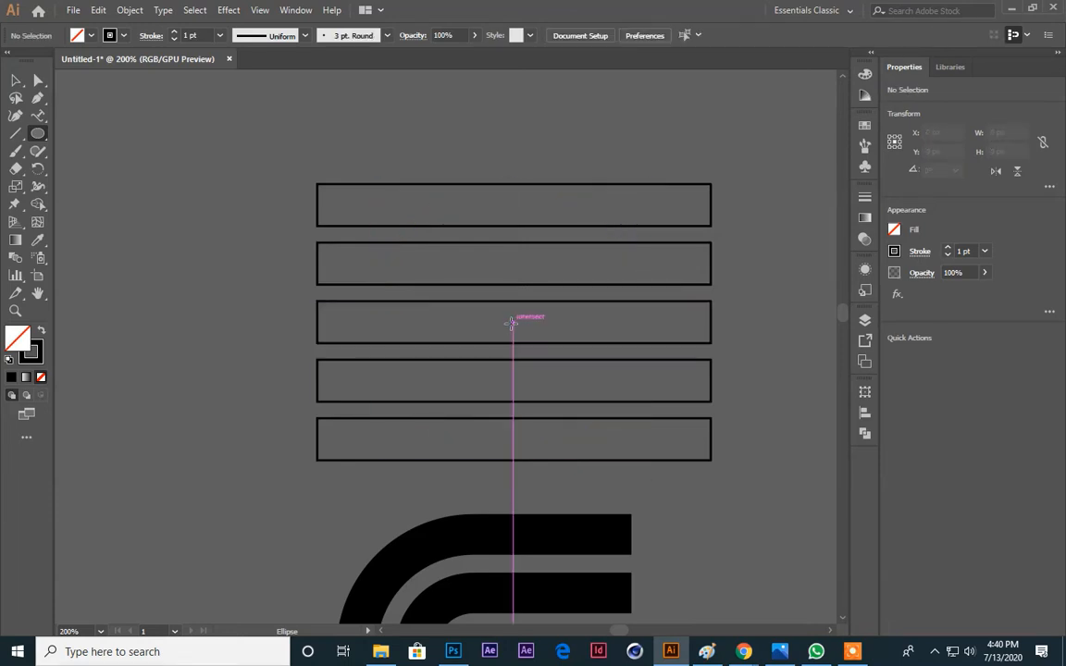
left_click_drag(513, 321, 595, 461)
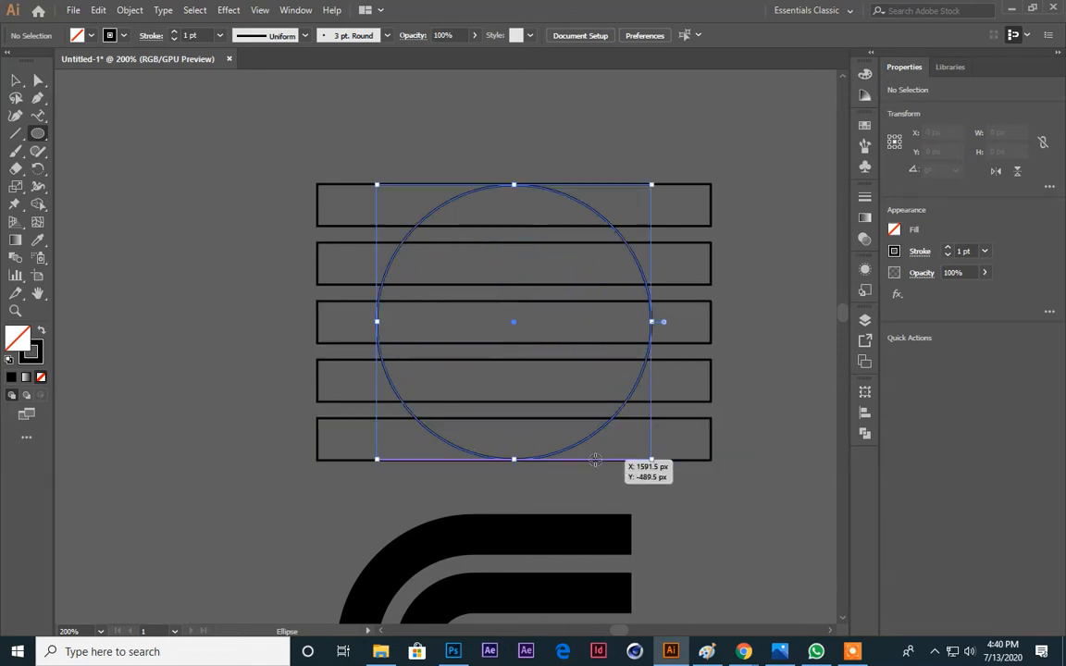
left_click(14, 80)
left_click(88, 102)
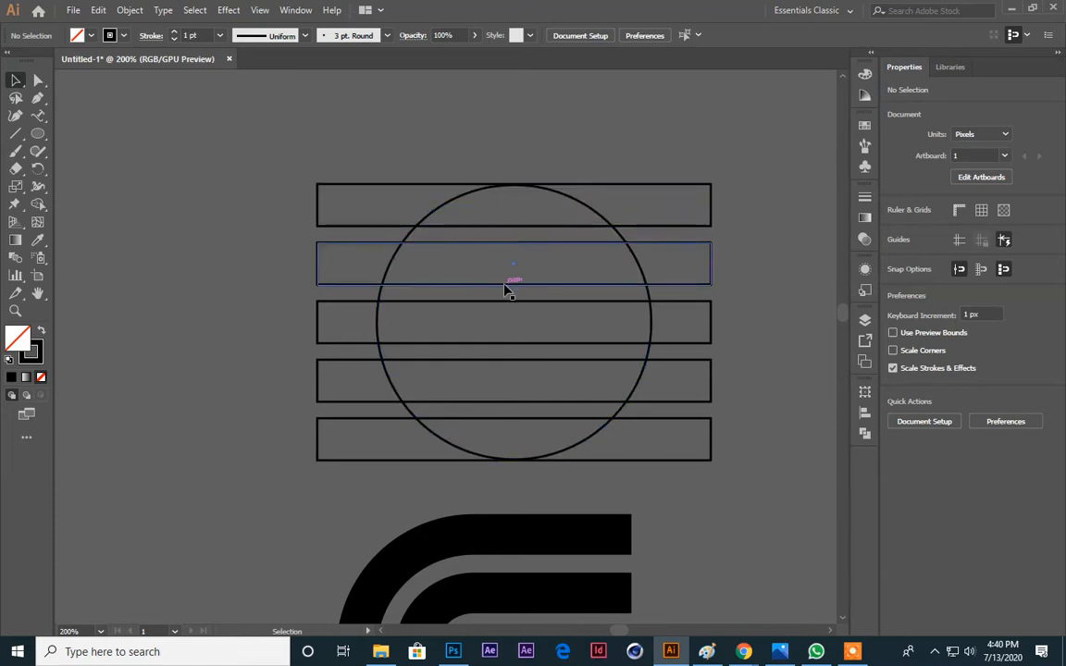
Step: Draw a concentric circle reaching from the first bar's lower edge to the fifth bar's upper edge, and clear the selection
left_click(38, 134)
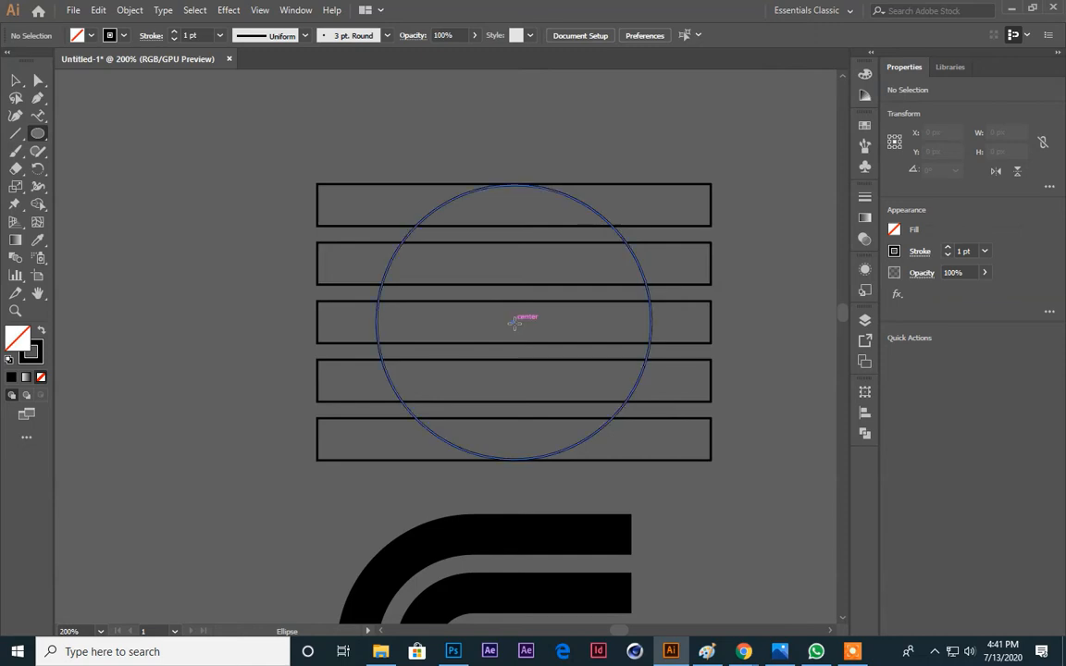
left_click_drag(514, 321, 550, 414)
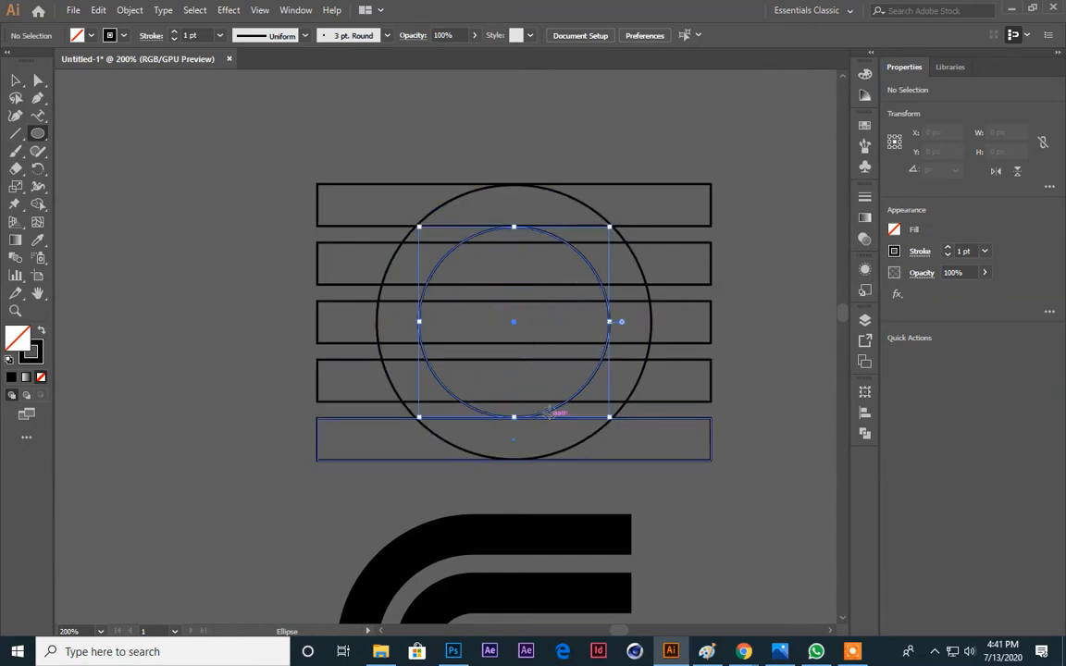
left_click(15, 80)
left_click(120, 106)
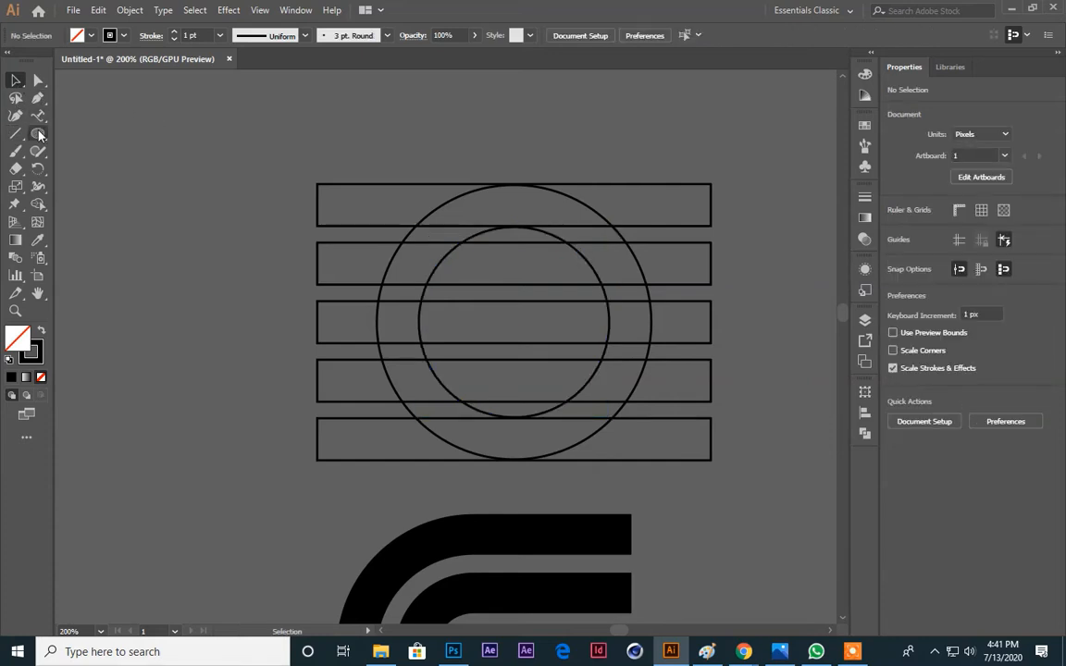
Step: Draw a third concentric circle about 86 px across, spanning the second bar's upper edge to the fourth bar's lower edge, and deselect it
left_click(38, 134)
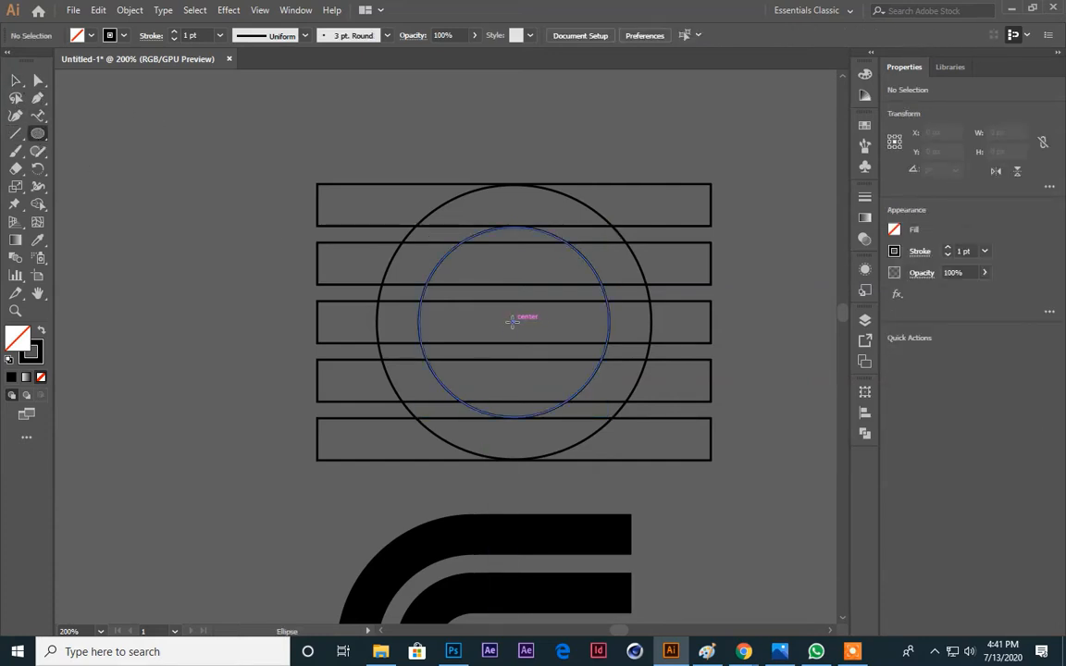
left_click_drag(513, 320, 546, 399)
left_click(15, 80)
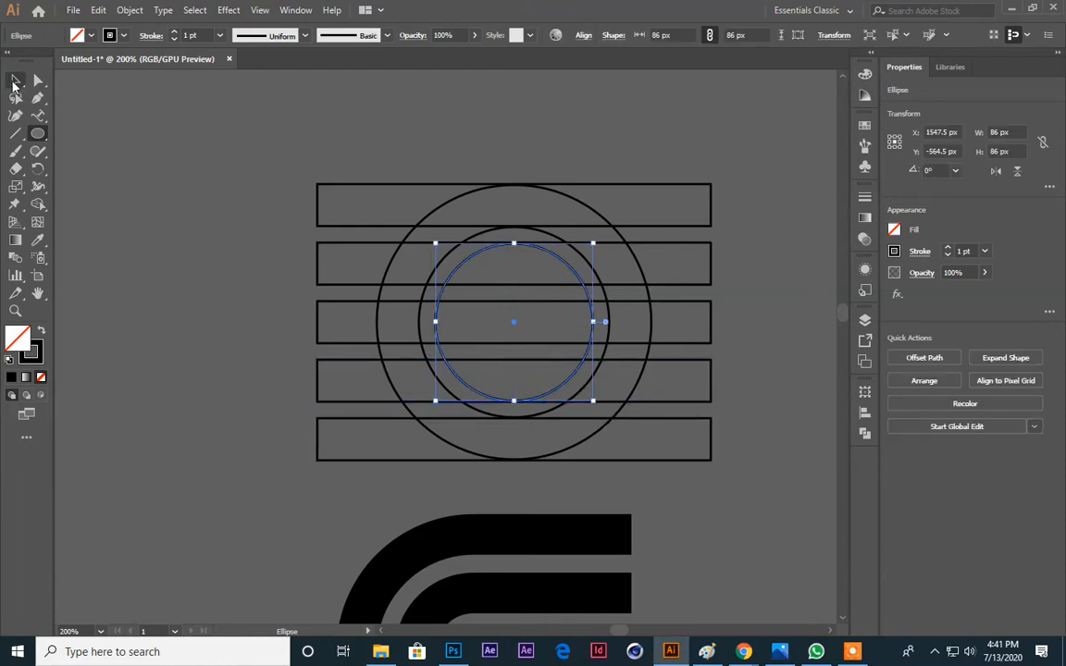
left_click(136, 72)
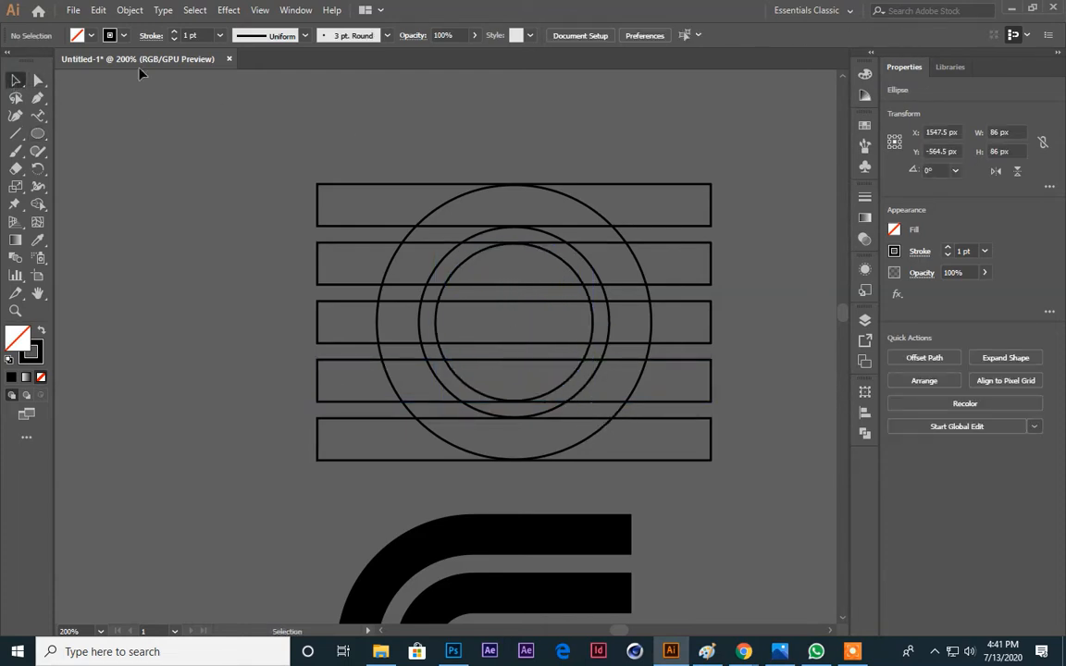
left_click(37, 132)
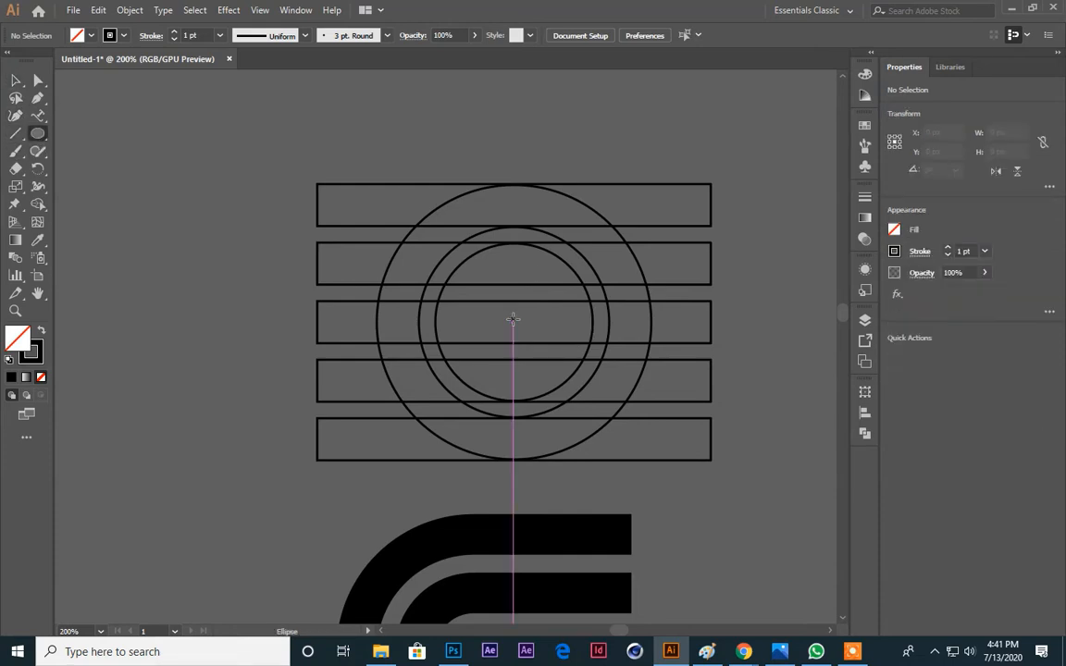
left_click_drag(511, 319, 537, 363)
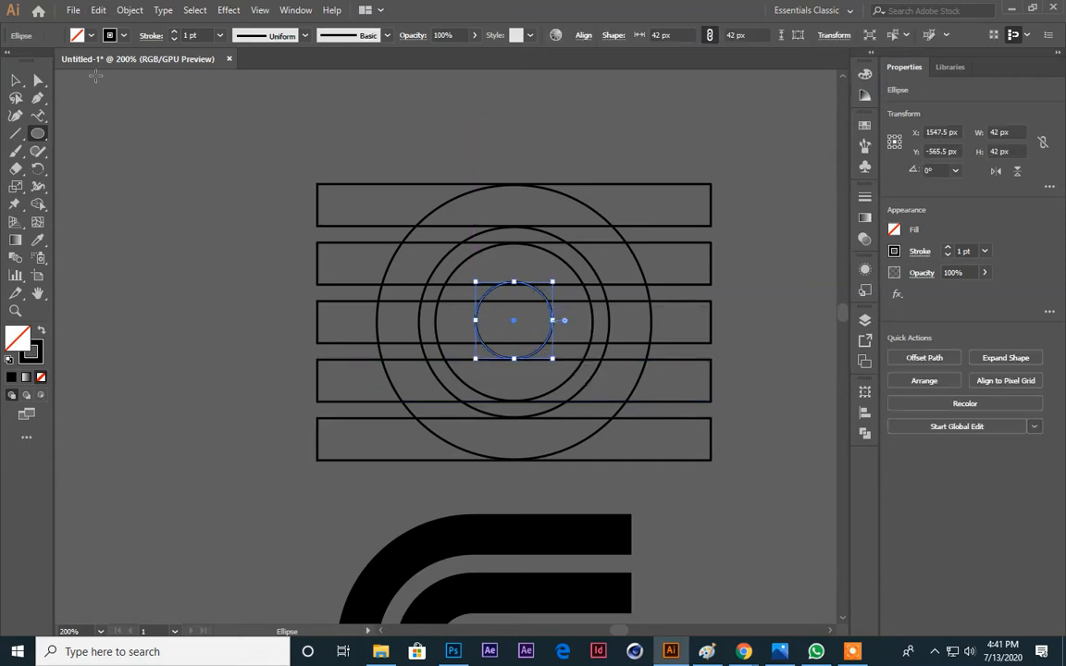
key("ctrl+shift+a")
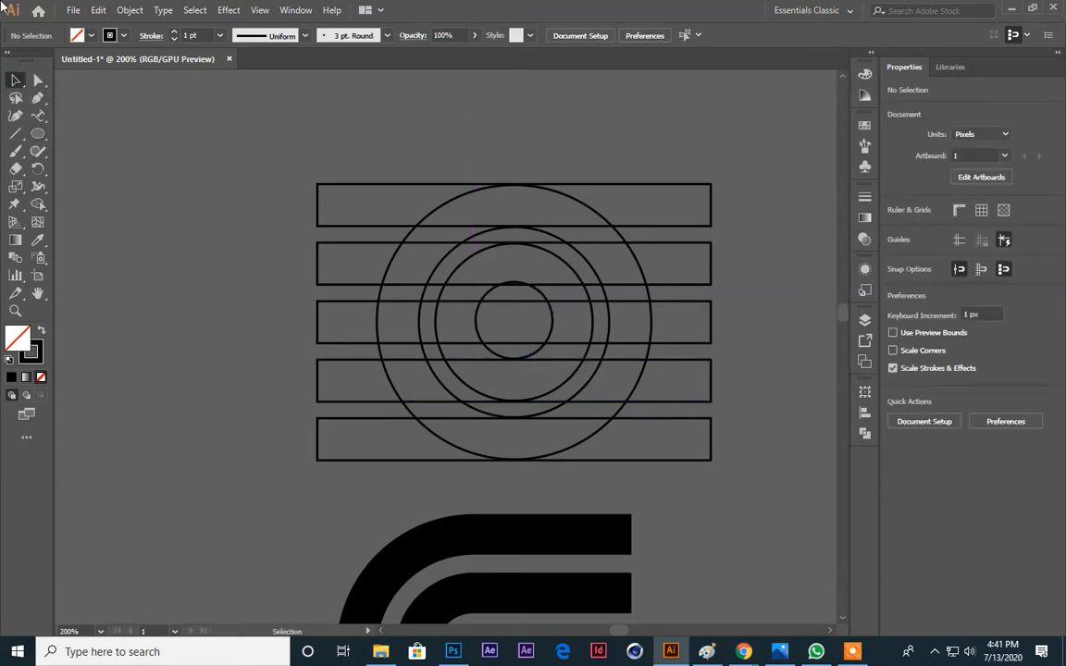
key("ctrl+z")
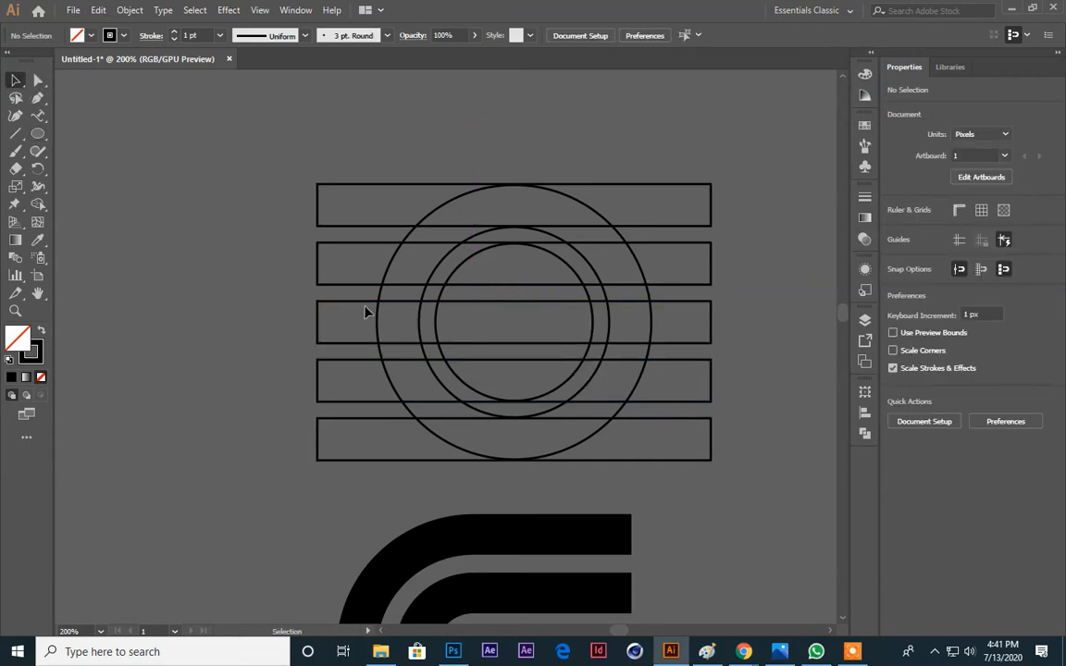
Step: Draw a small concentric circle touching the second bar's lower edge and the fourth bar's upper edge, and clear the selection
left_click(38, 134)
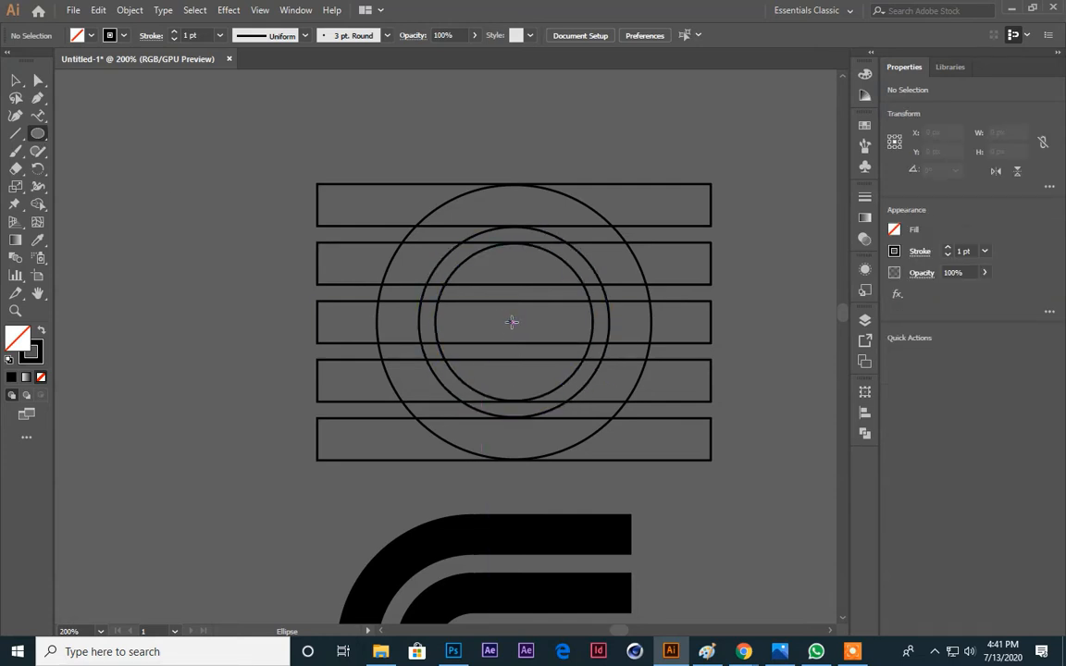
left_click_drag(513, 320, 531, 361)
key("v")
left_click(709, 114)
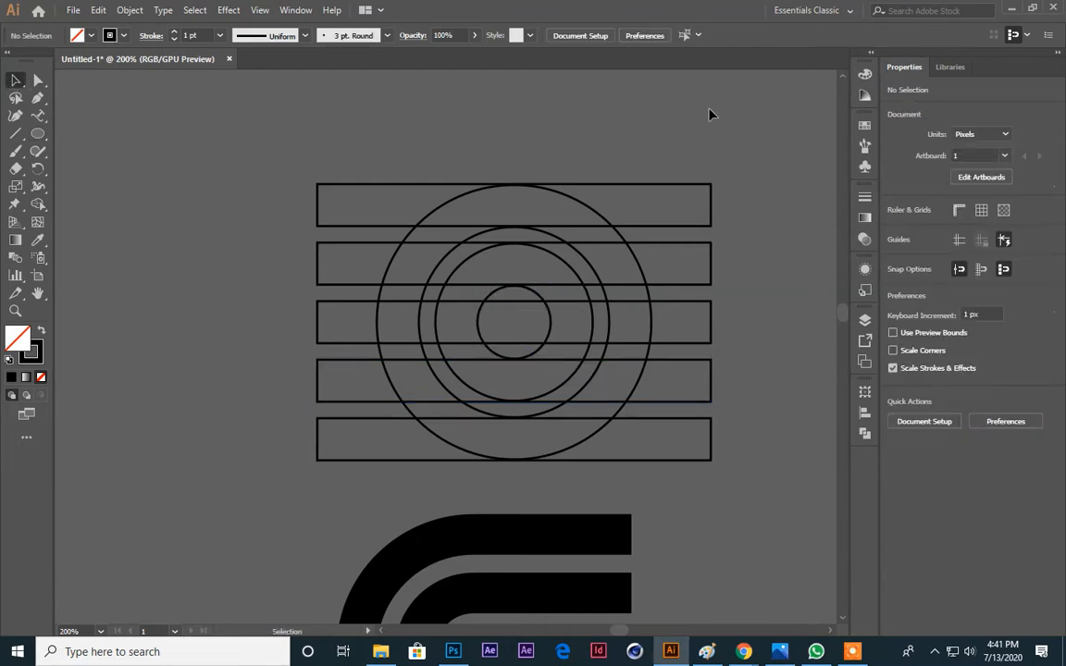
scroll(811, 315, "down", 2)
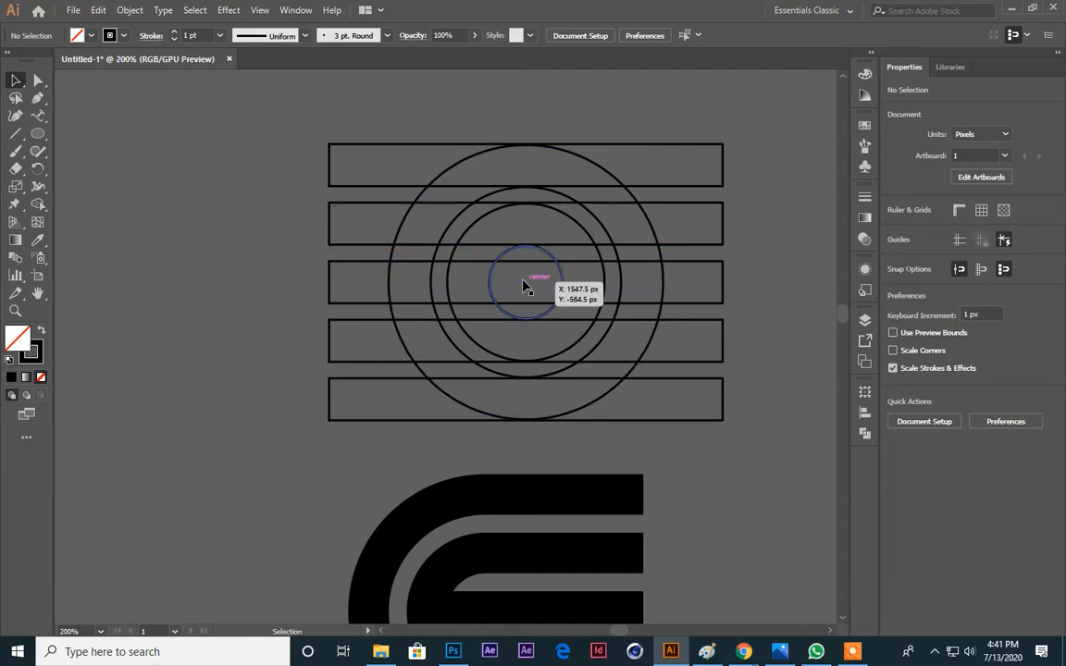
left_click(618, 178)
left_click_drag(761, 122, 701, 458)
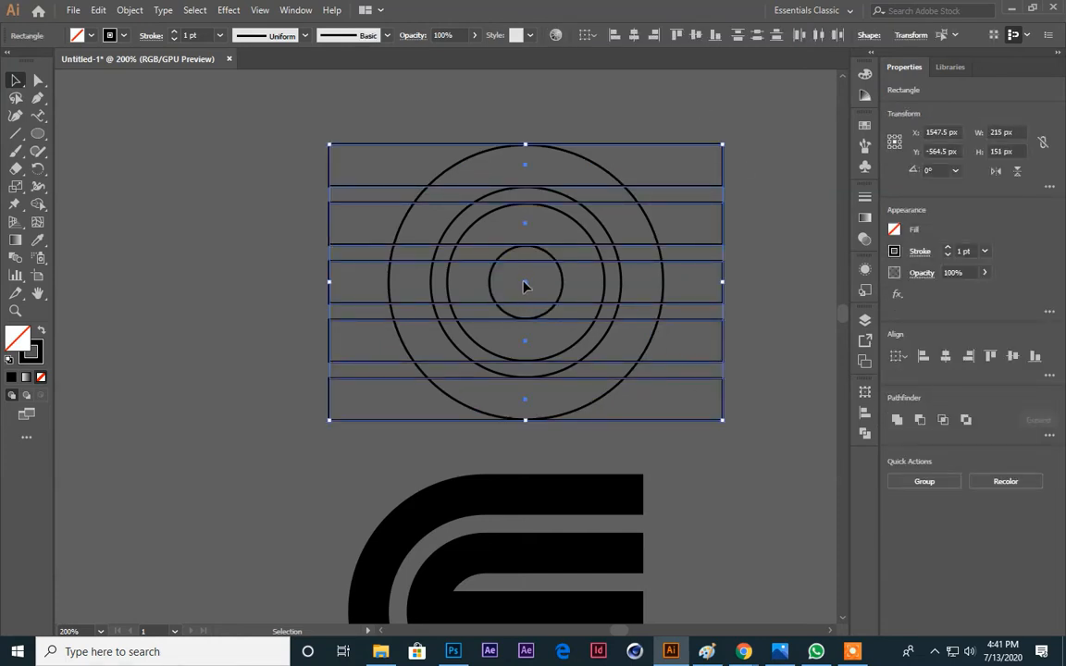
scroll(844, 279, "up", 5)
scroll(633, 240, "down", 6)
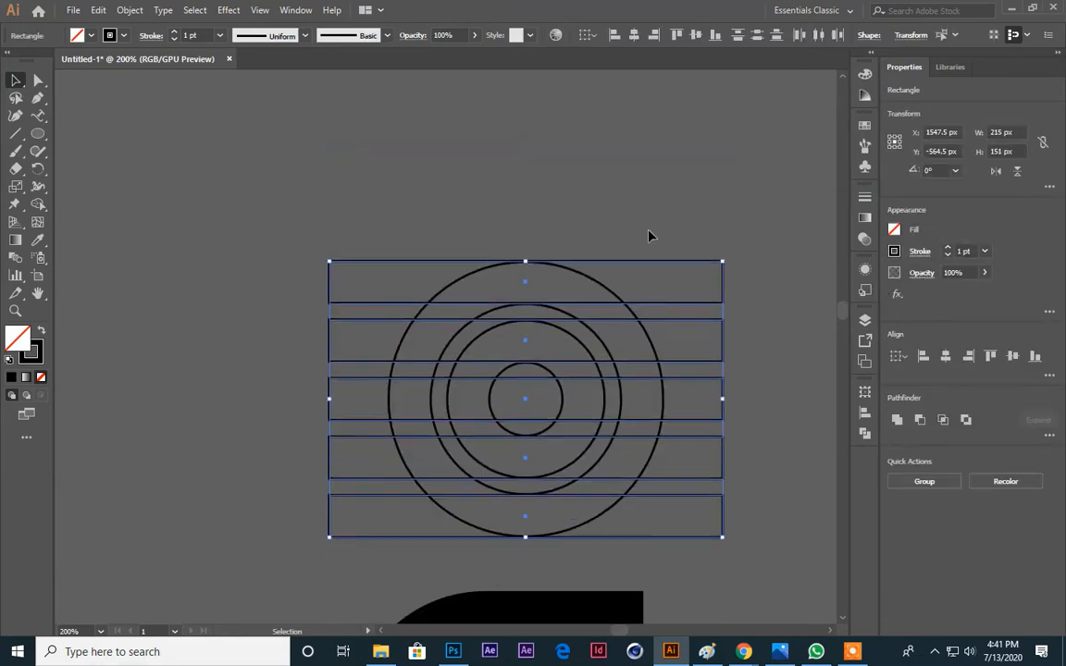
left_click(749, 411)
scroll(750, 412, "up", 1)
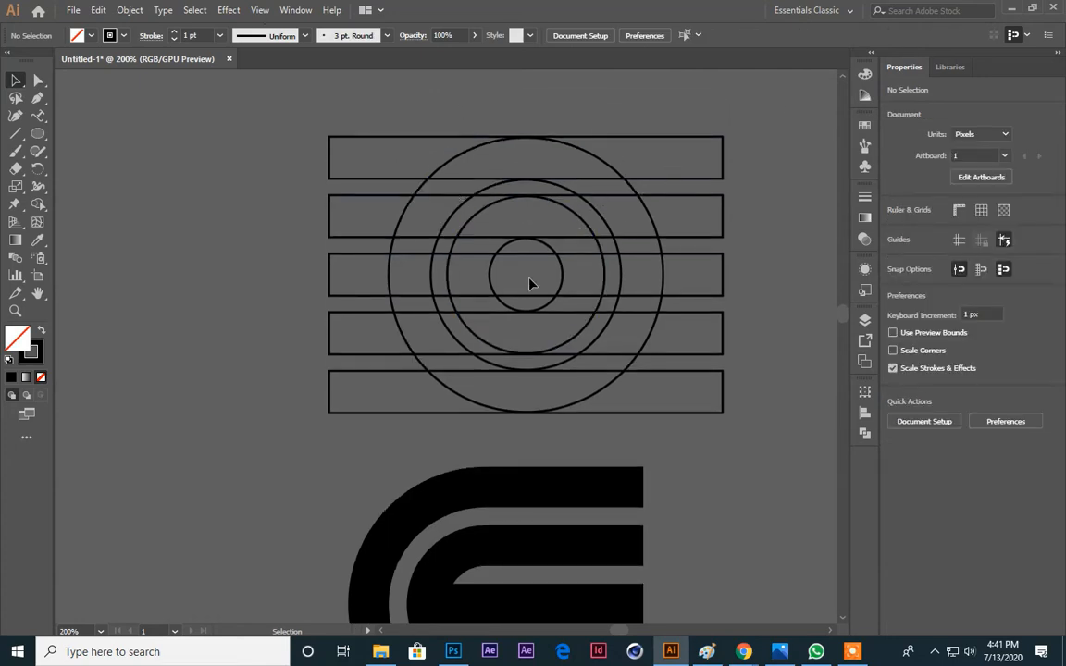
left_click(361, 287)
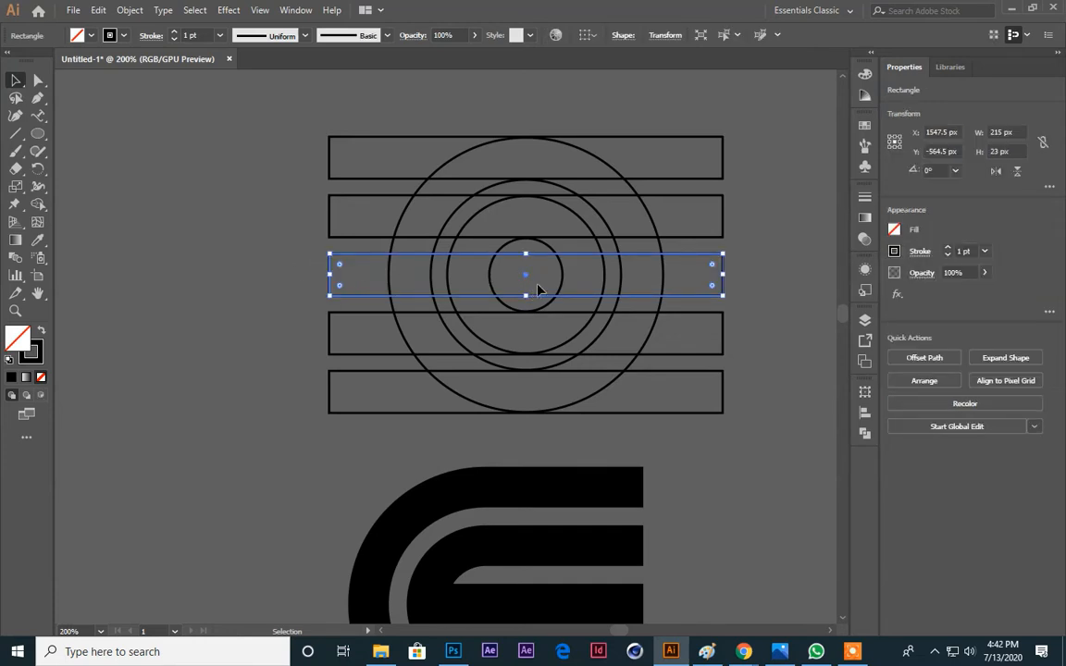
left_click(203, 228)
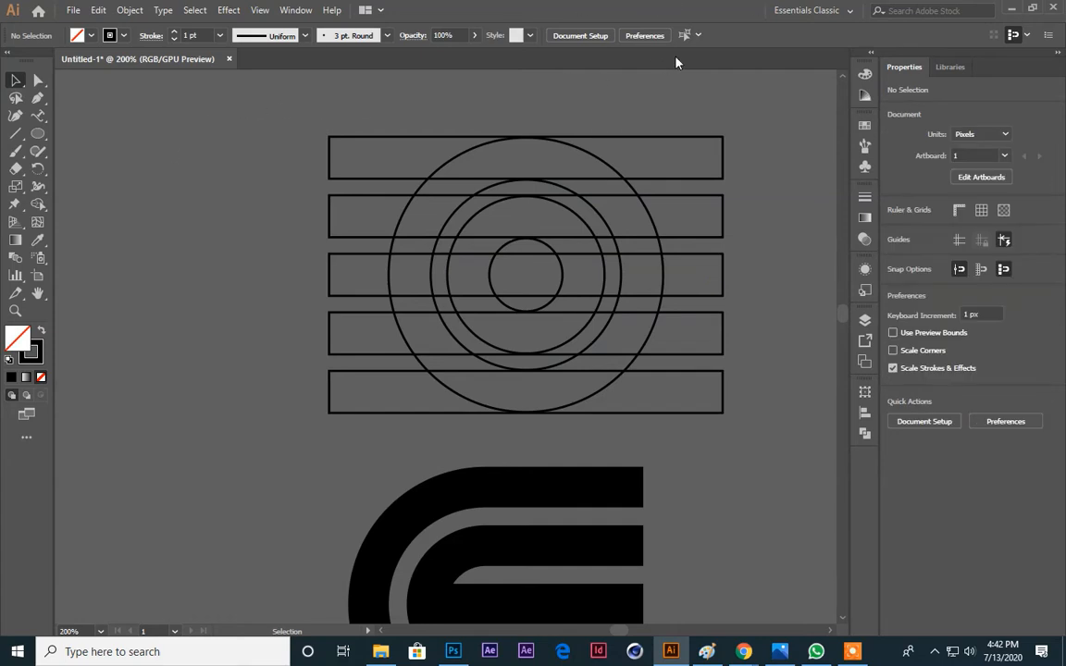
scroll(701, 308, "up", 1)
scroll(772, 245, "down", 2)
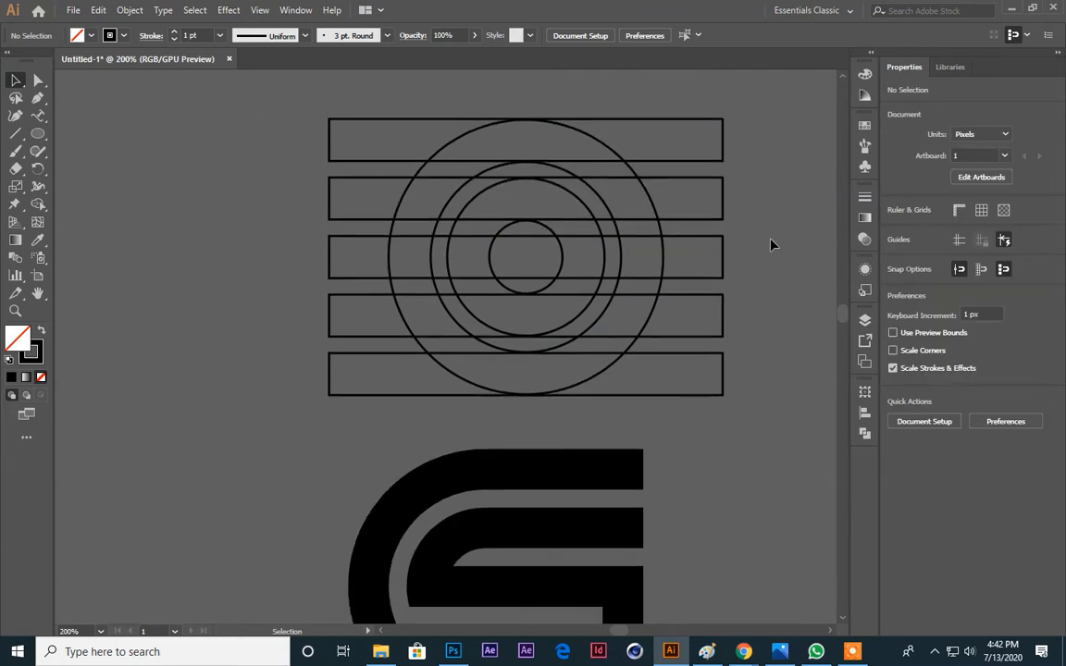
Step: Copy the lowest bar up onto the middle bar, offset slightly to the right
left_click(709, 396)
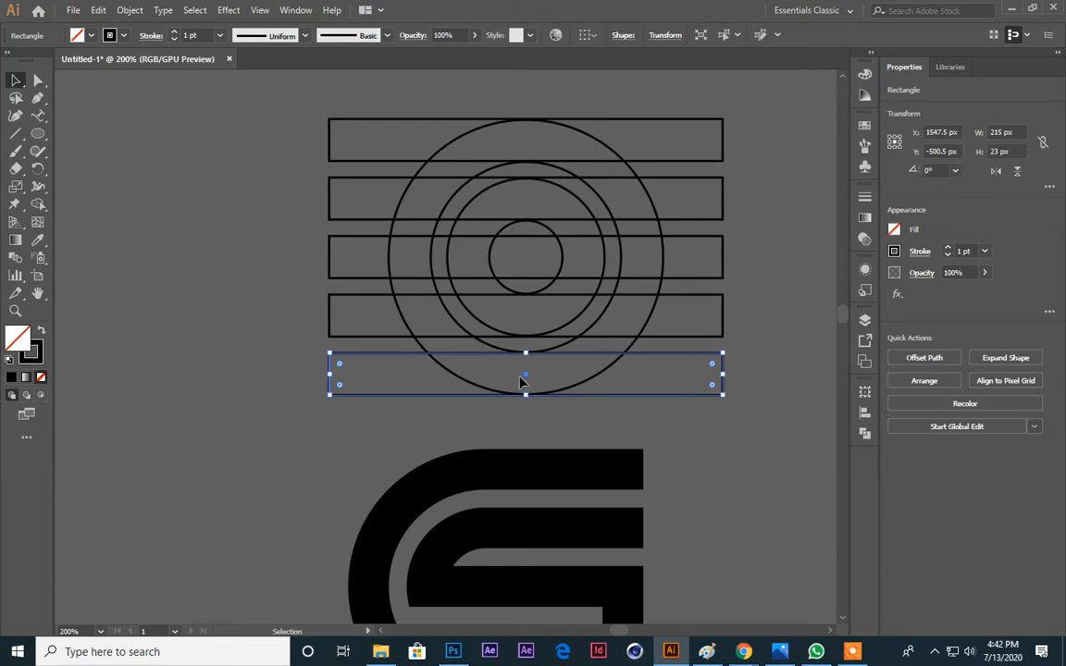
left_click_drag(522, 381, 649, 264)
left_click(754, 240)
left_click(749, 245)
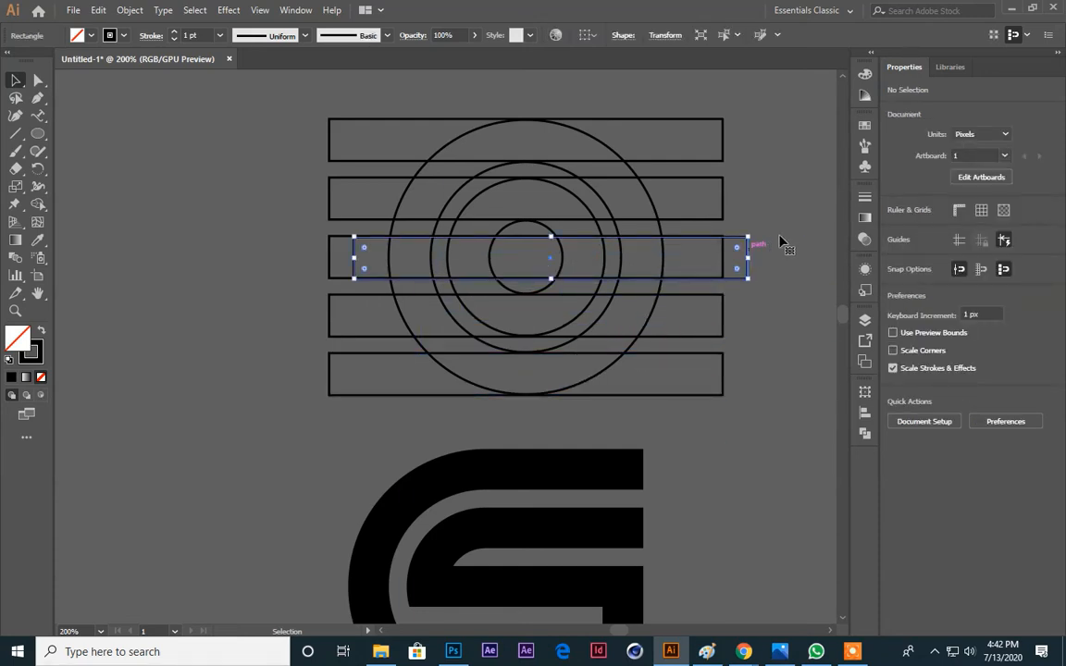
Step: Rotate the copied bar to 270° so it stands vertically, move it onto the outer circle's right edge, and clear the selection
left_click_drag(780, 321, 678, 547)
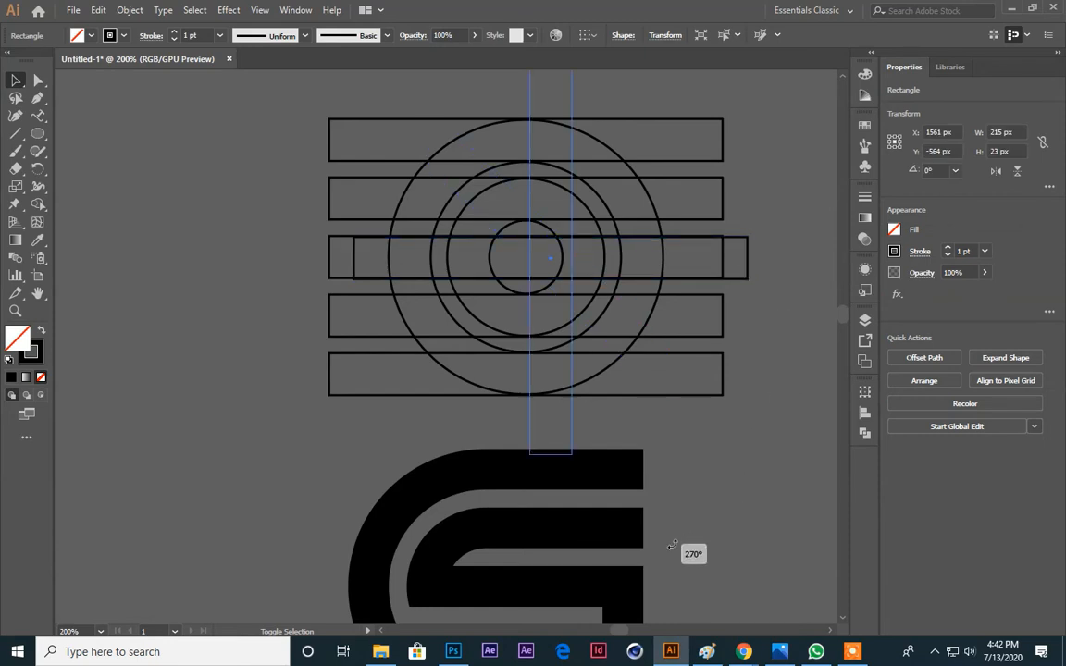
left_click_drag(550, 263, 666, 263)
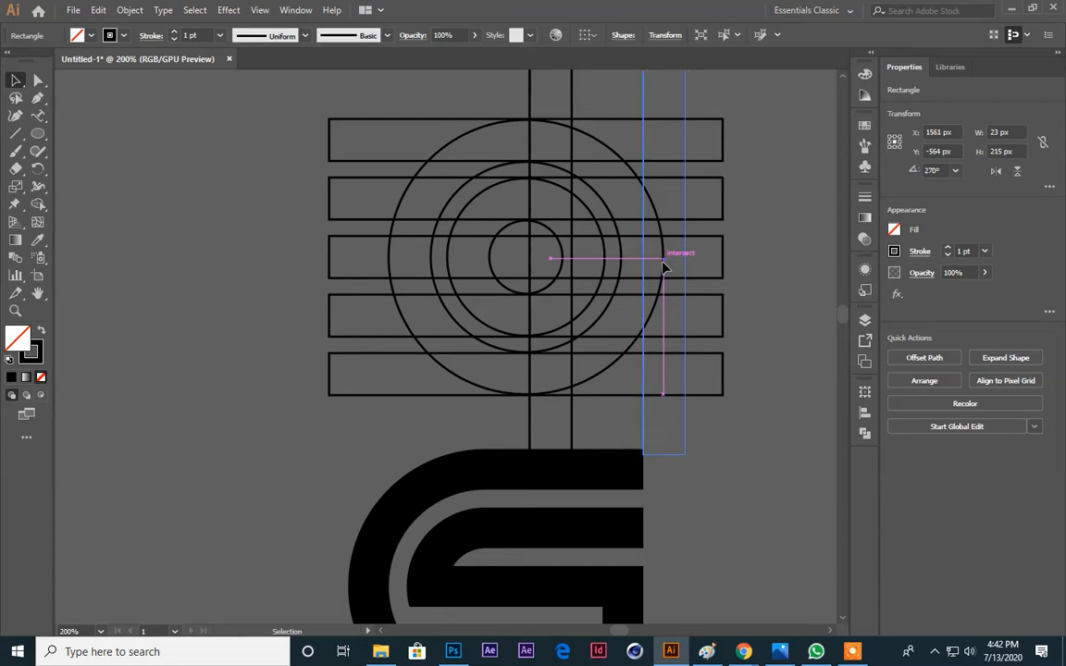
left_click(749, 366)
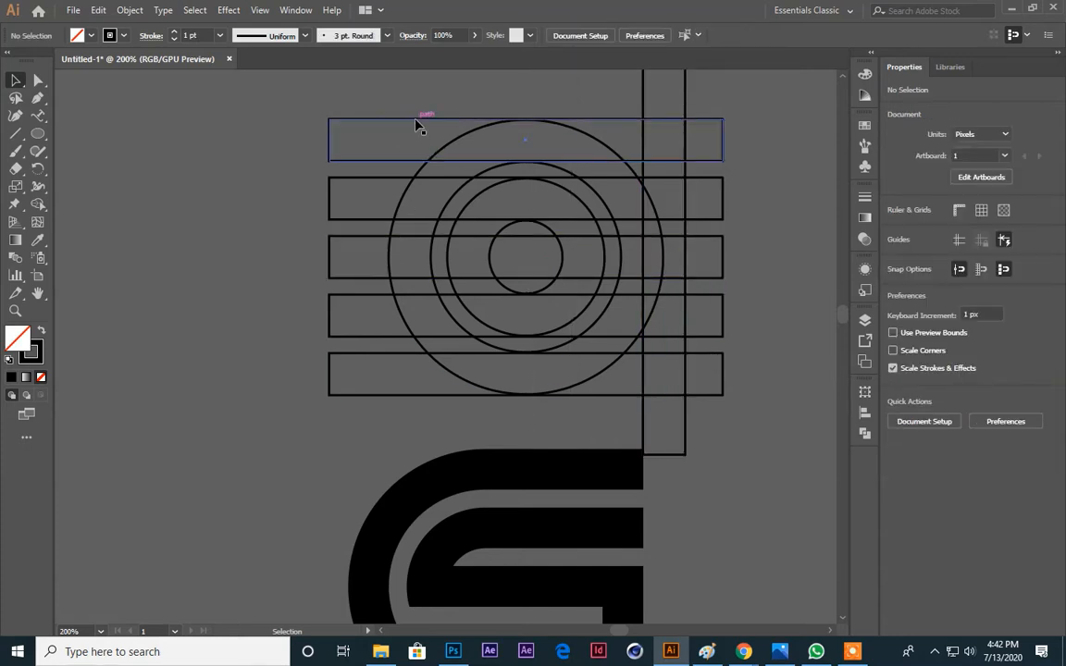
Step: Convert all the bars and concentric circles above the monogram into guides, and make the guides visible
left_click_drag(420, 111, 747, 430)
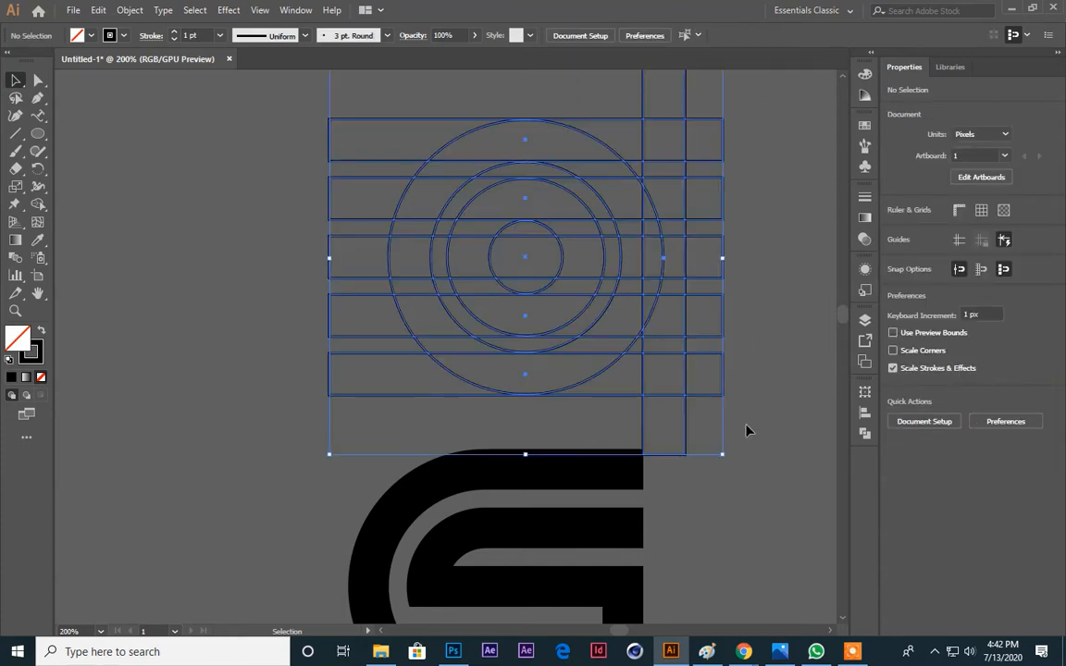
right_click(597, 227)
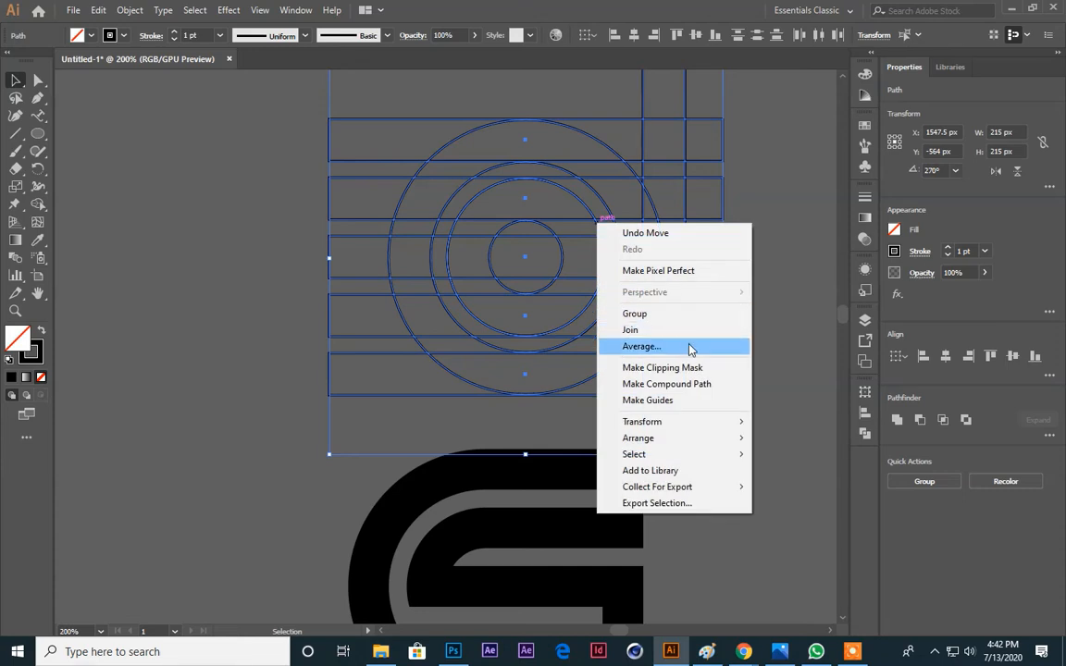
left_click(689, 400)
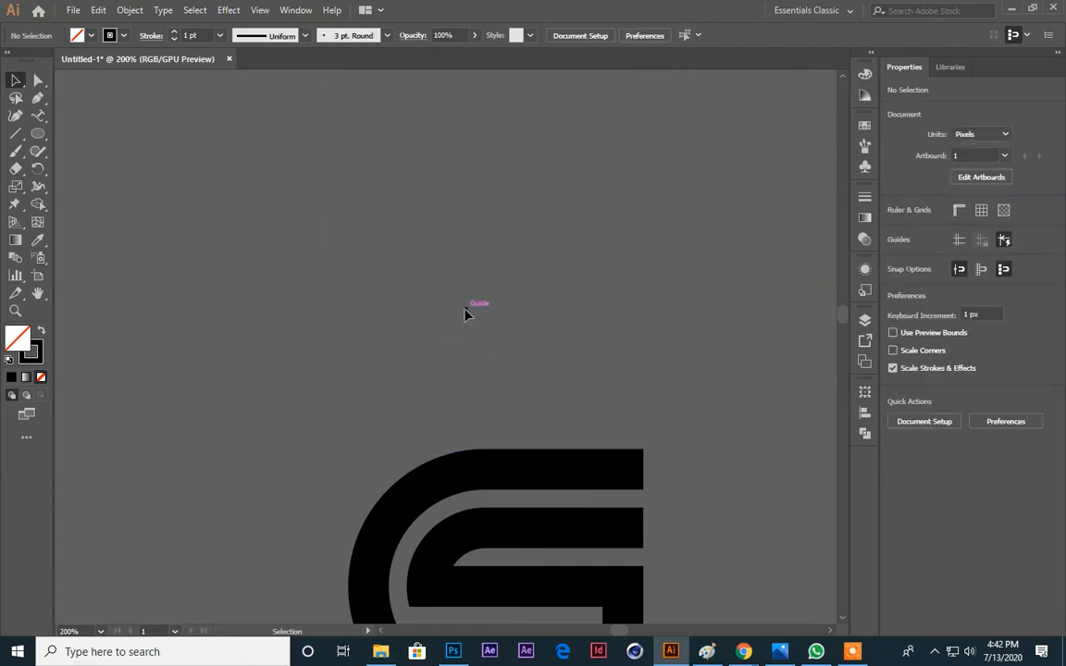
scroll(470, 317, "down", 2)
scroll(471, 317, "up", 2)
scroll(471, 314, "down", 2)
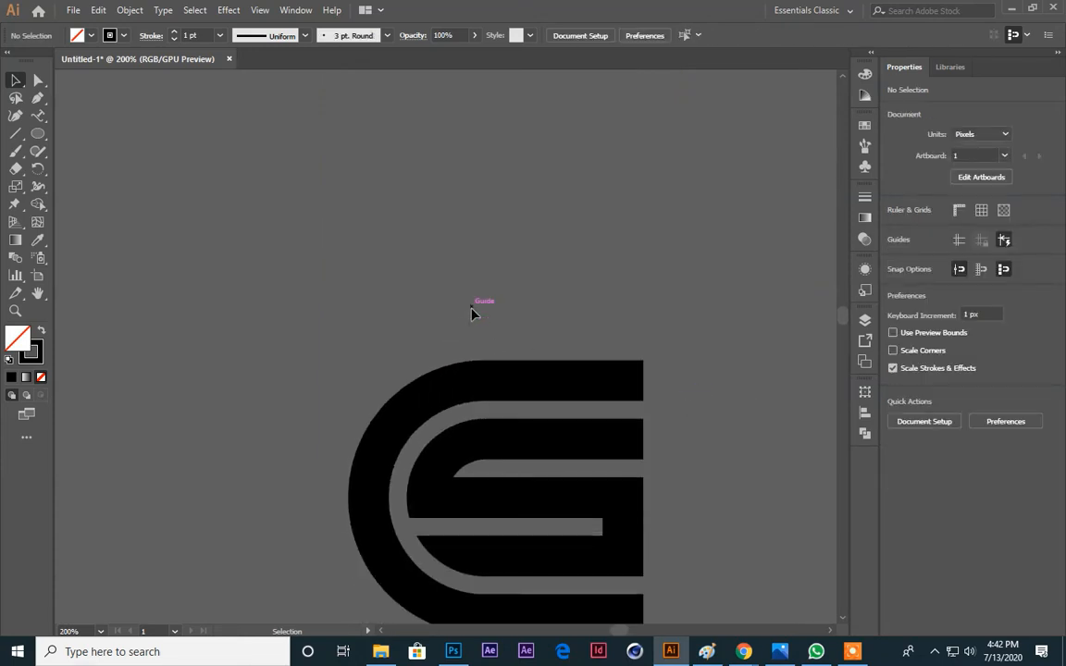
key("ctrl+semicolon")
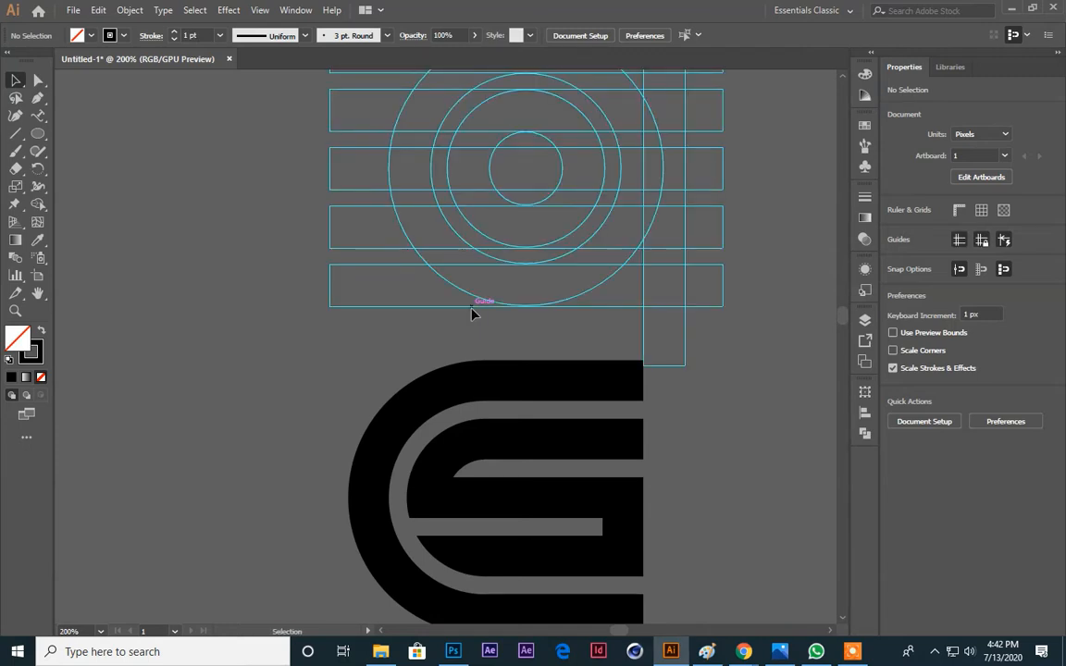
scroll(210, 304, "up", 2)
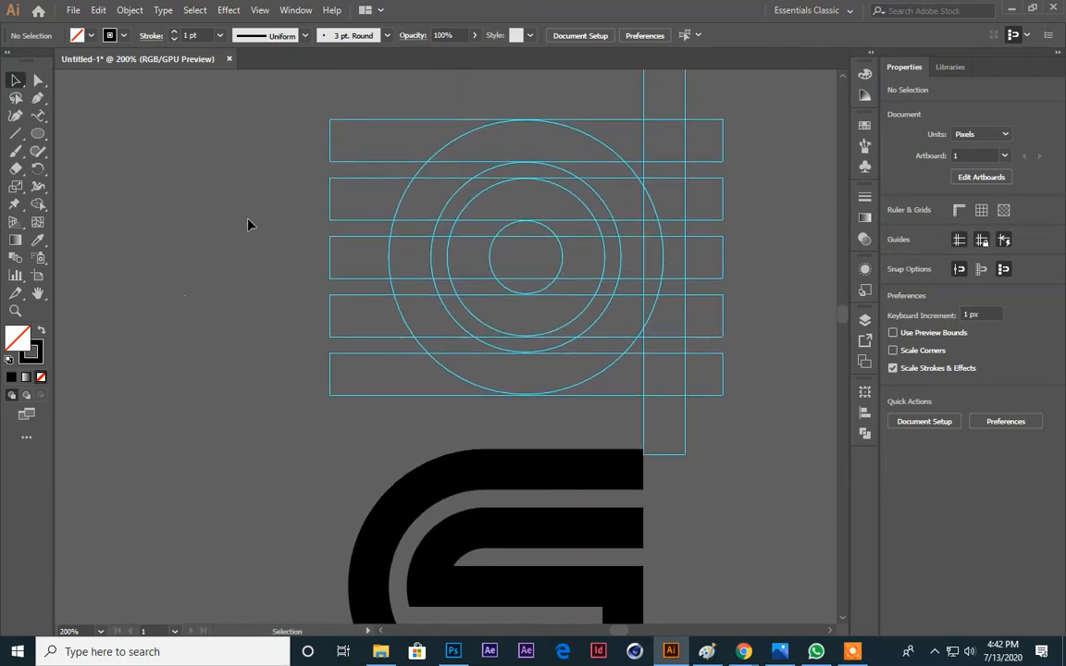
Step: Move the black monogram slightly left and up beneath the guide grid, and clear the selection
scroll(528, 419, "up", 1)
scroll(601, 518, "down", 3)
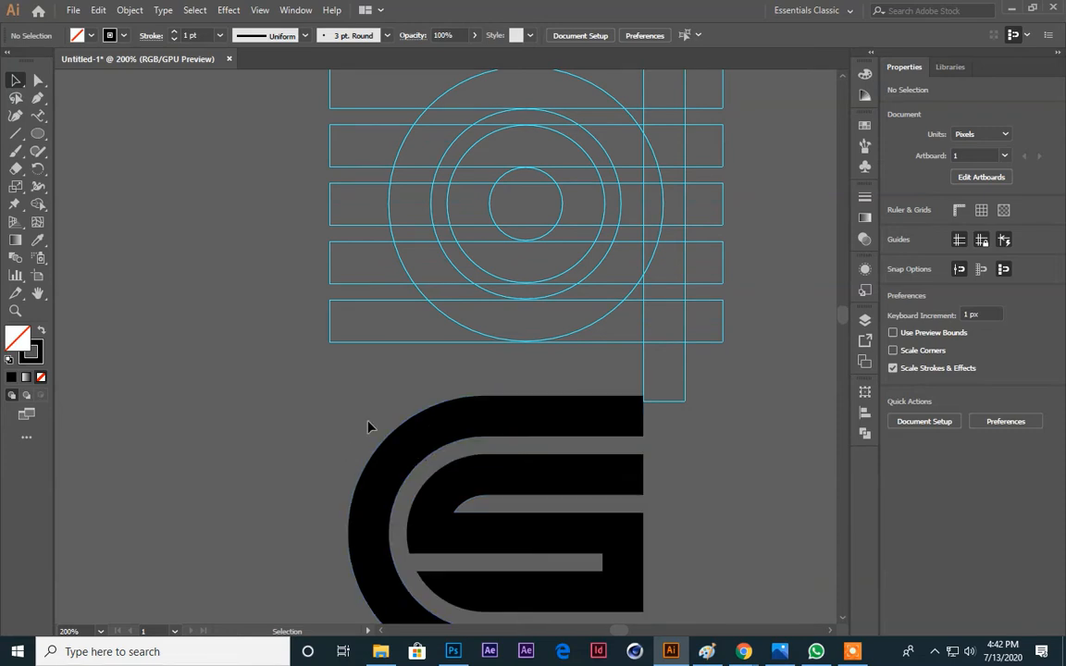
key("ctrl+minus")
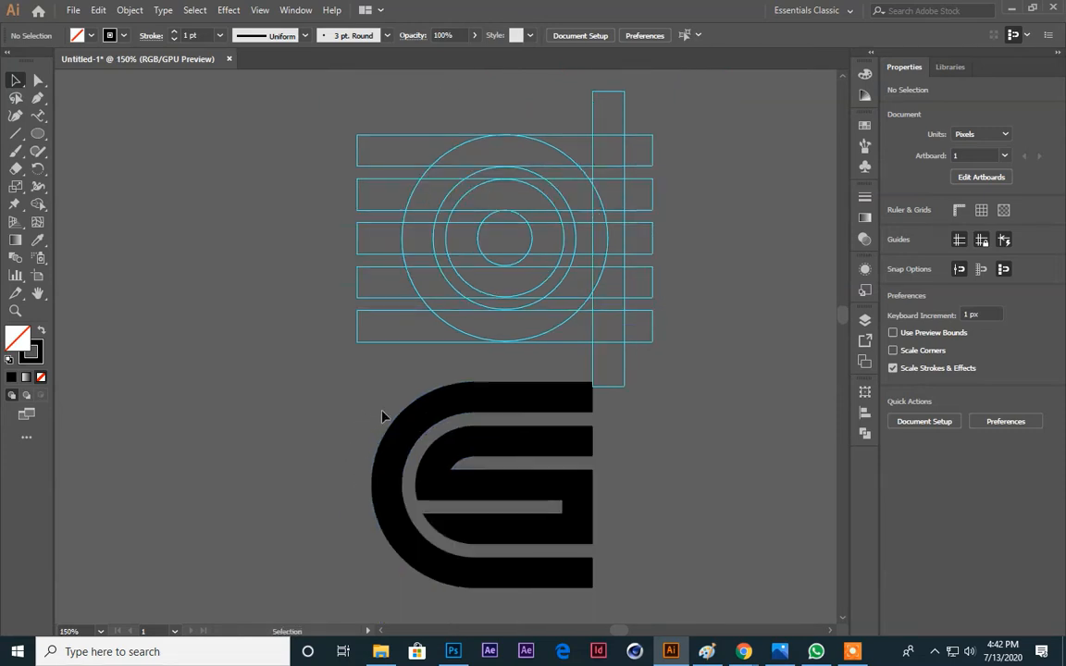
left_click_drag(382, 410, 552, 574)
left_click_drag(550, 455, 522, 442)
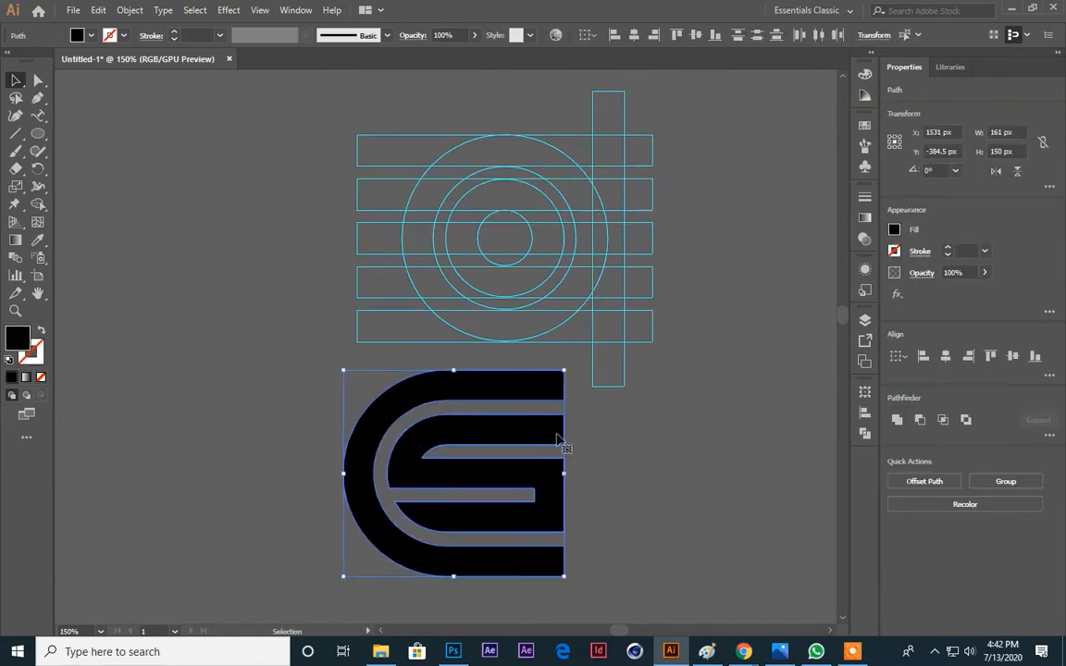
left_click(700, 462)
left_click_drag(700, 462, 732, 465)
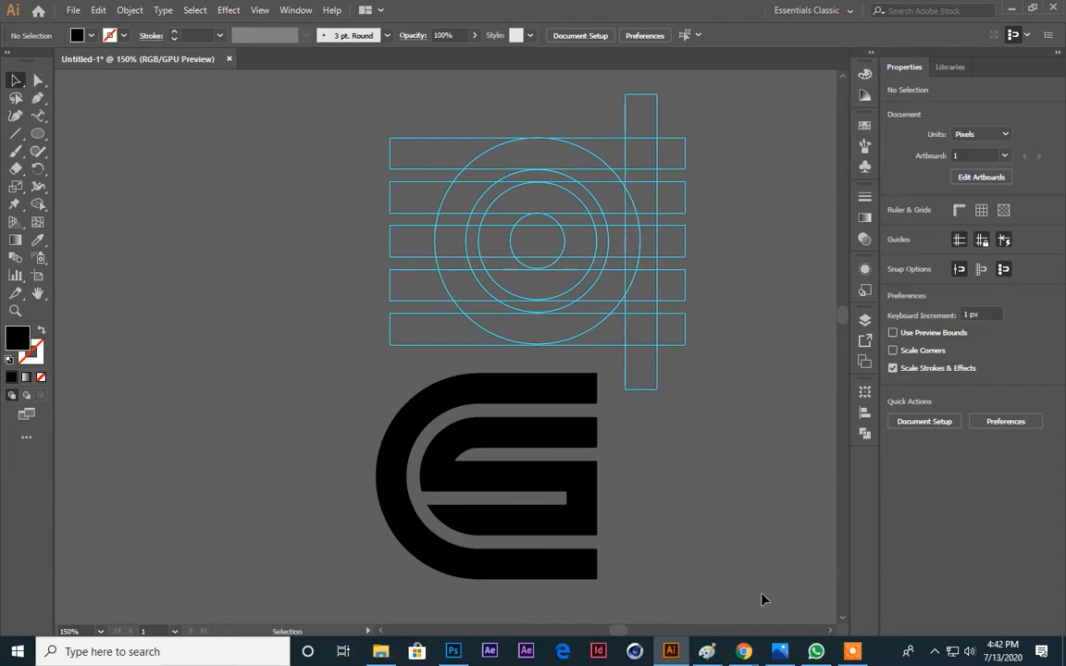
Step: Switch to the Meet call in Chrome, paste its screenshot into Paint, save it as JPEG 9 in Class-16, and return to Illustrator
left_click(743, 651)
left_click(583, 578)
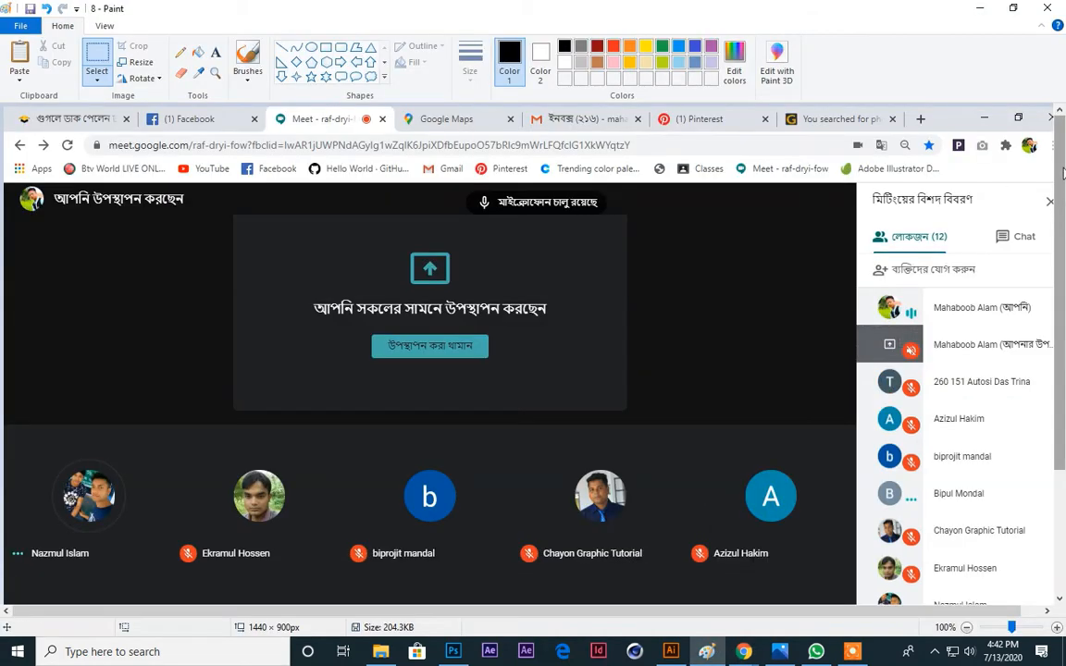
key("ctrl+v")
left_click(20, 26)
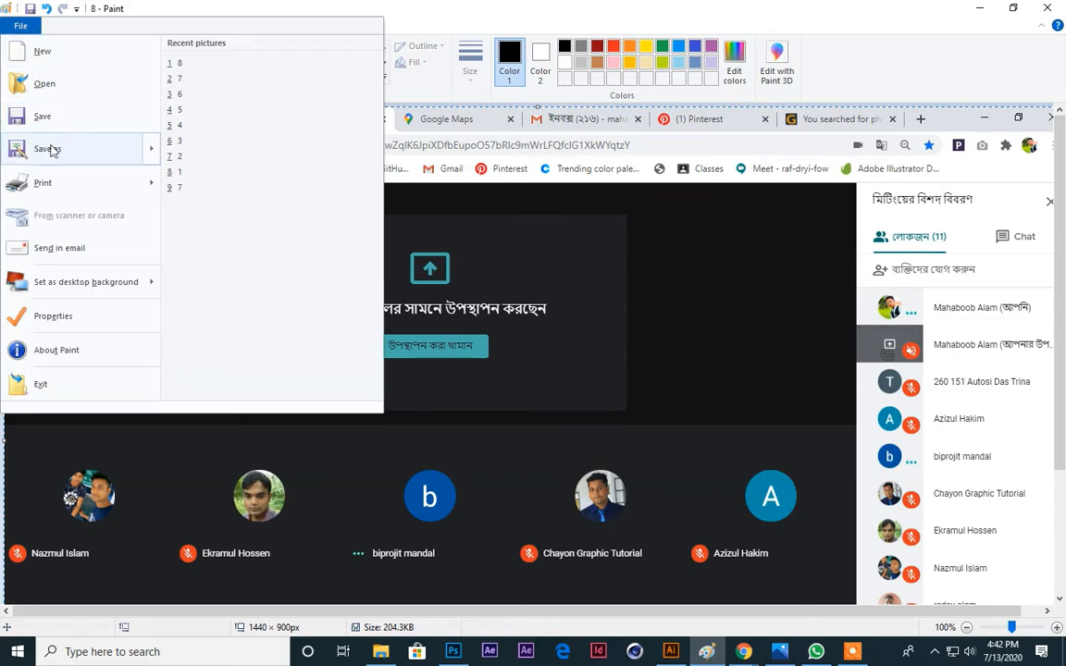
left_click(53, 148)
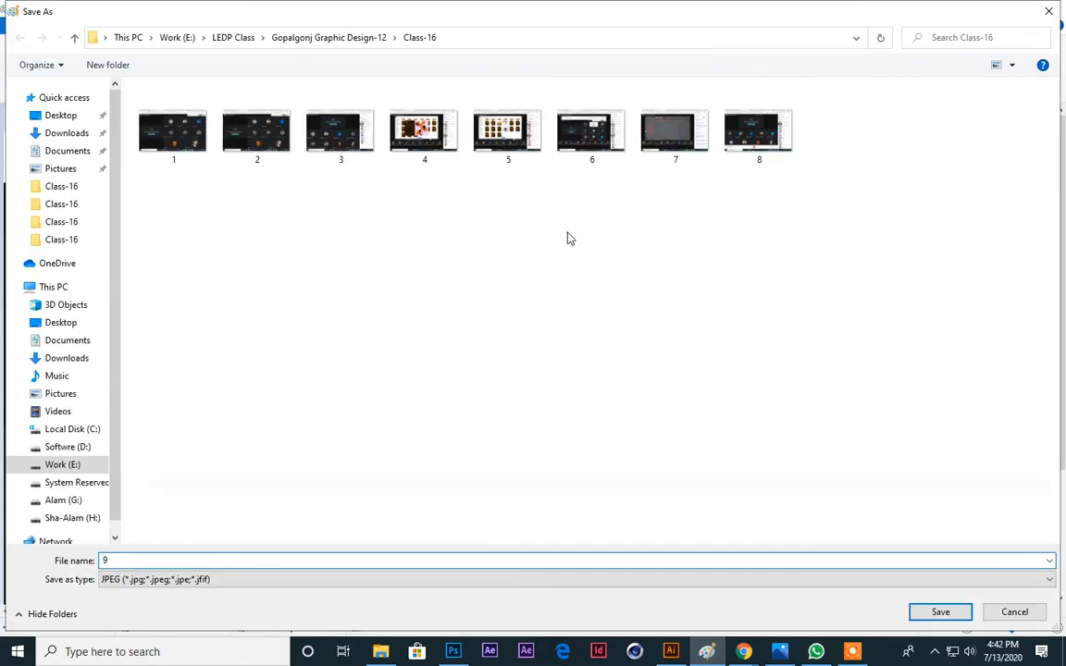
key("Return")
left_click(671, 652)
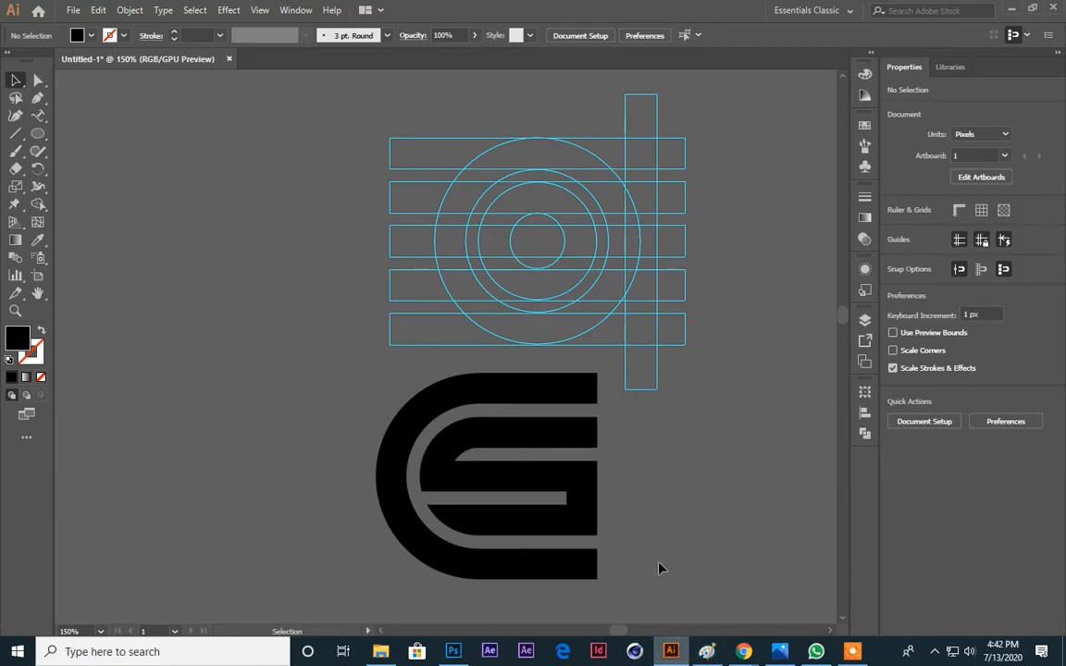
Step: Switch to the Google Meet call in Chrome and toggle the microphone off and back on
mouse_move(743, 652)
left_click(576, 579)
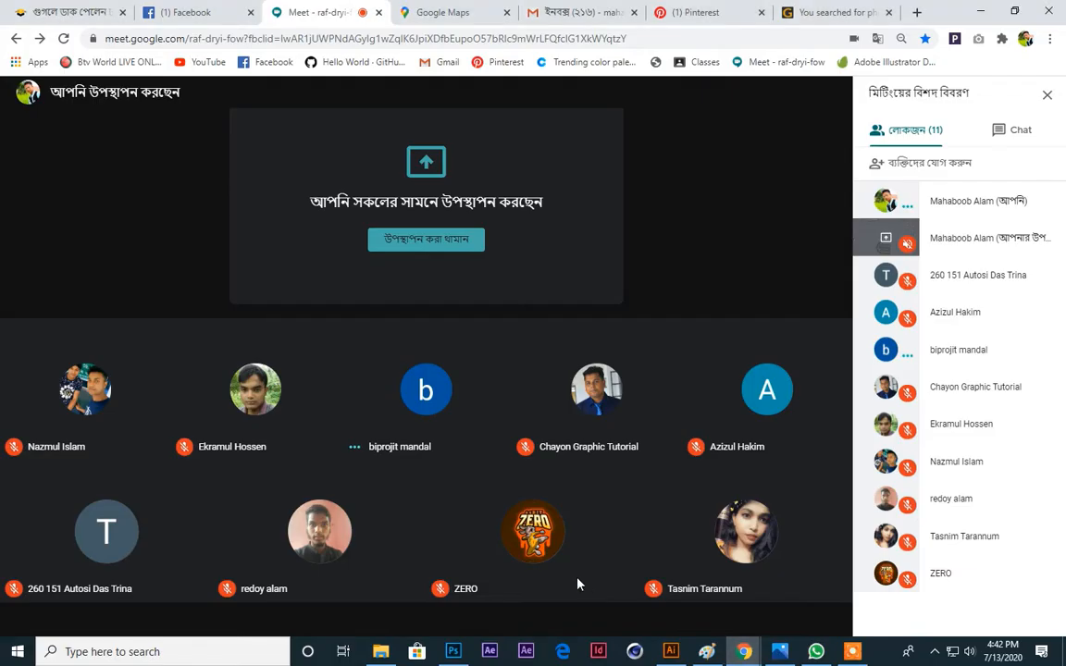
left_click(378, 605)
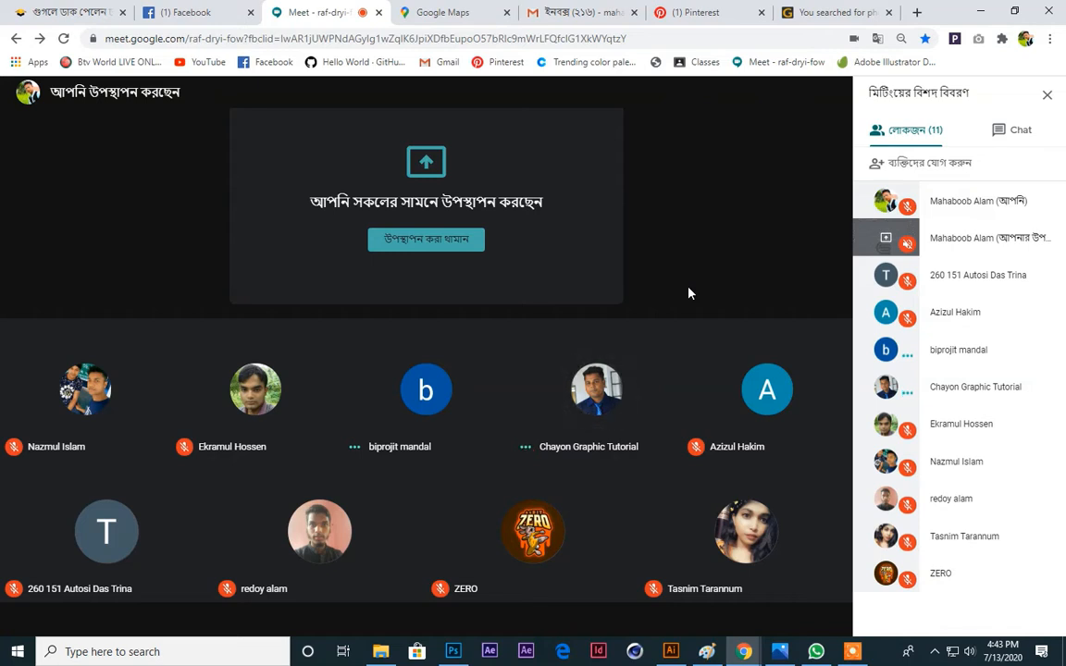
left_click(380, 608)
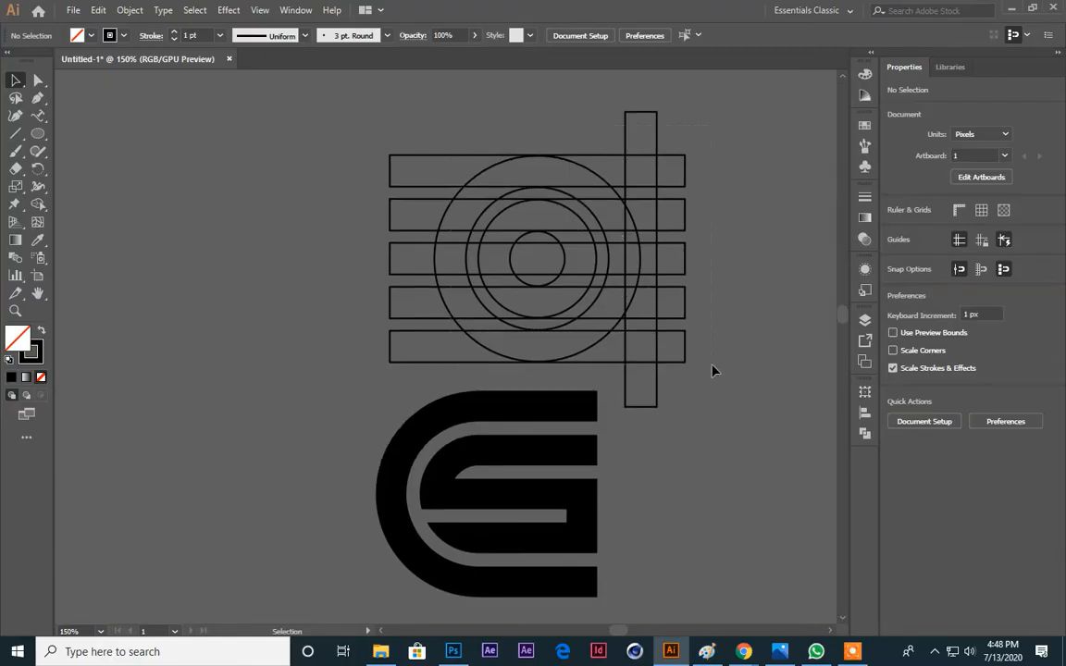
Step: Move all the bars and circles straight up, farther from the black monogram, and clear the selection
left_click_drag(713, 369, 518, 171)
scroll(578, 227, "up", 1)
left_click_drag(537, 312, 537, 255)
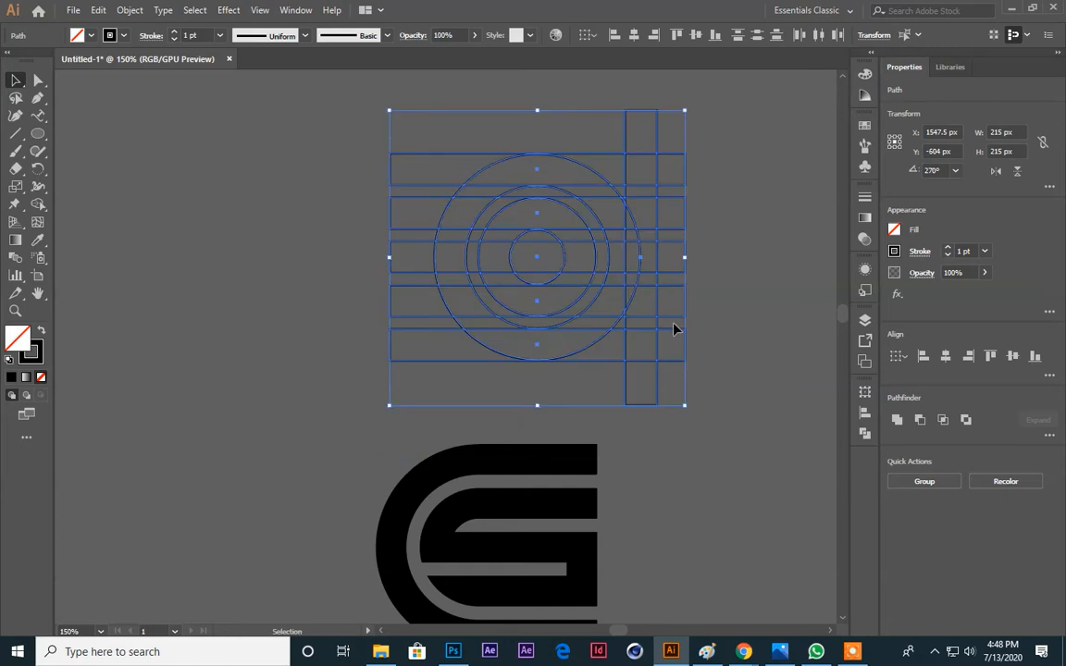
left_click(712, 335)
key("ctrl+equal")
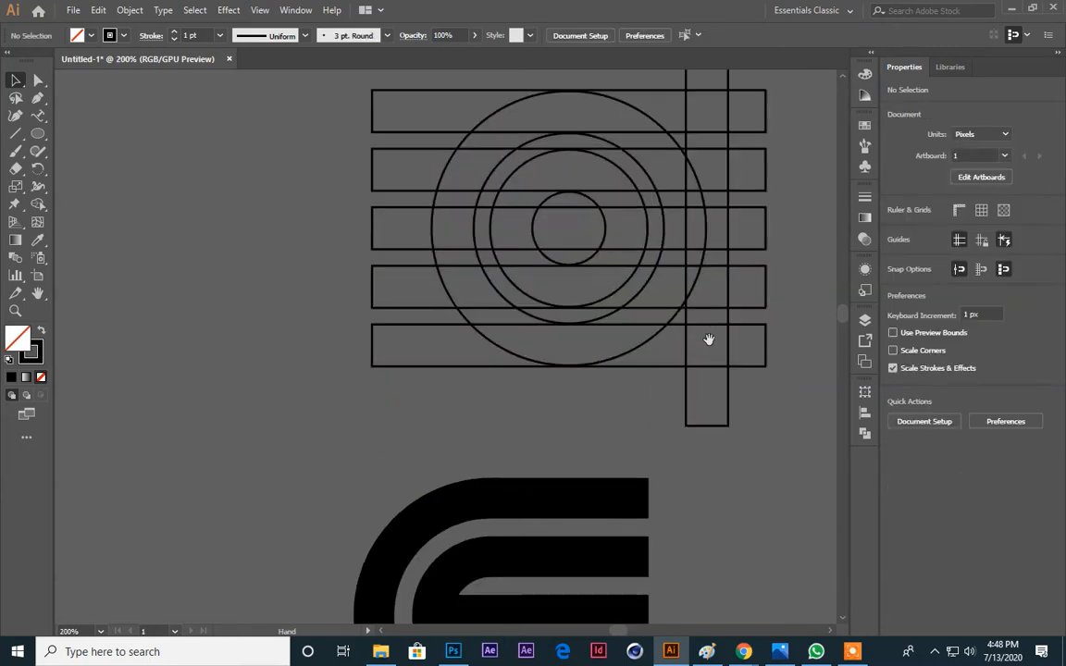
left_click_drag(709, 341, 685, 373)
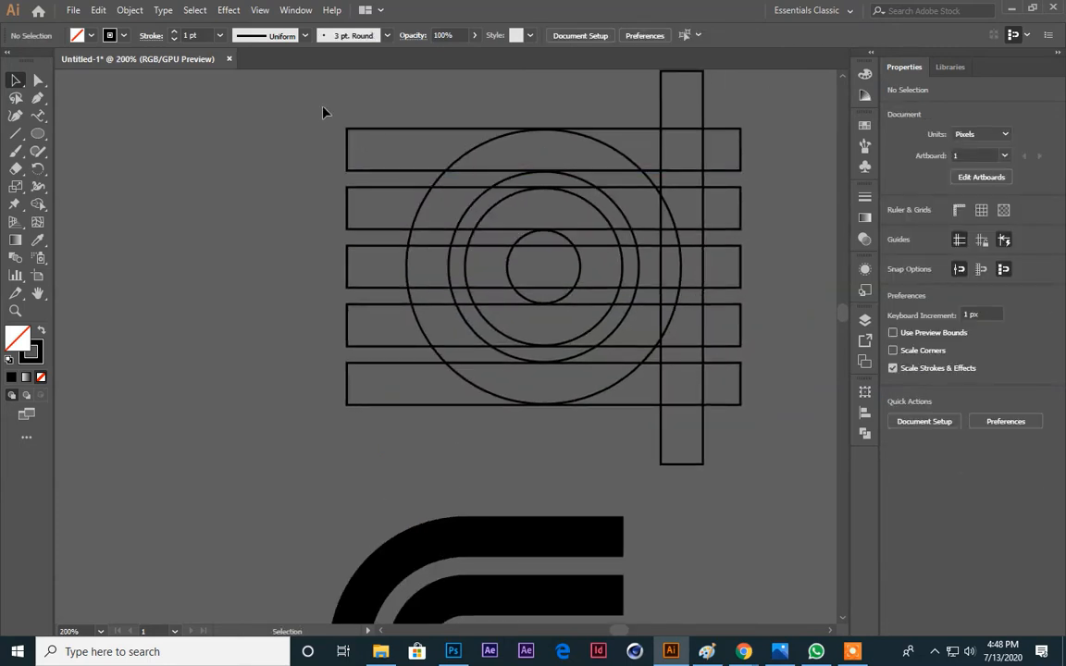
Step: Try to shorten the top bar to 169.5 px wide by pulling in its left end
mouse_move(325, 109)
left_mouse_down()
mouse_move(356, 147)
mouse_move(430, 155)
left_mouse_up()
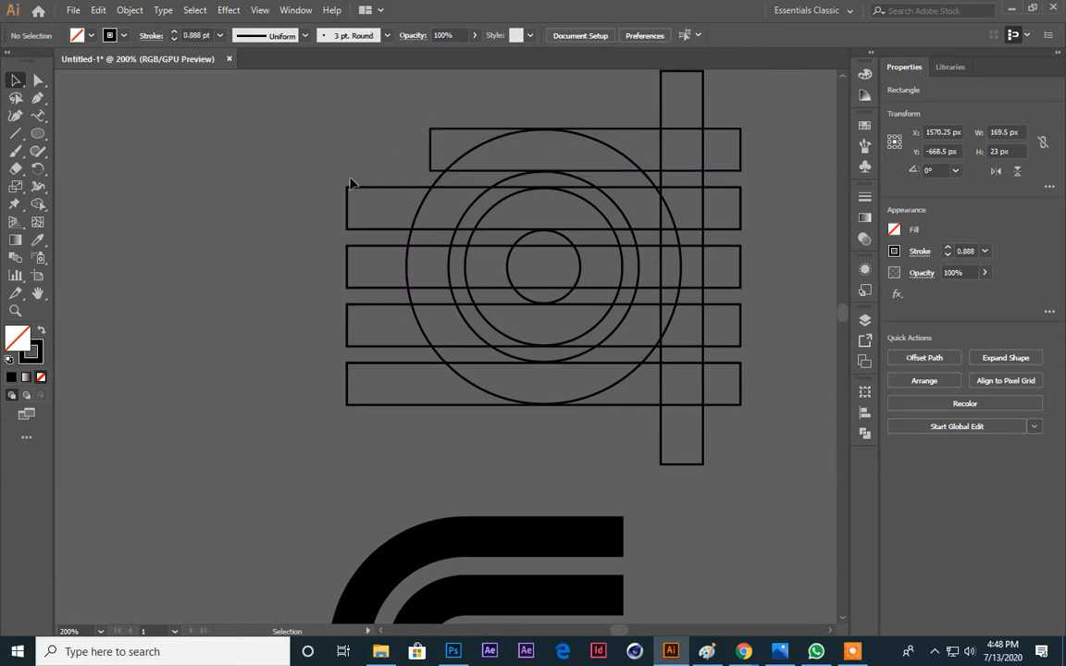
left_click(362, 221)
left_click(347, 213)
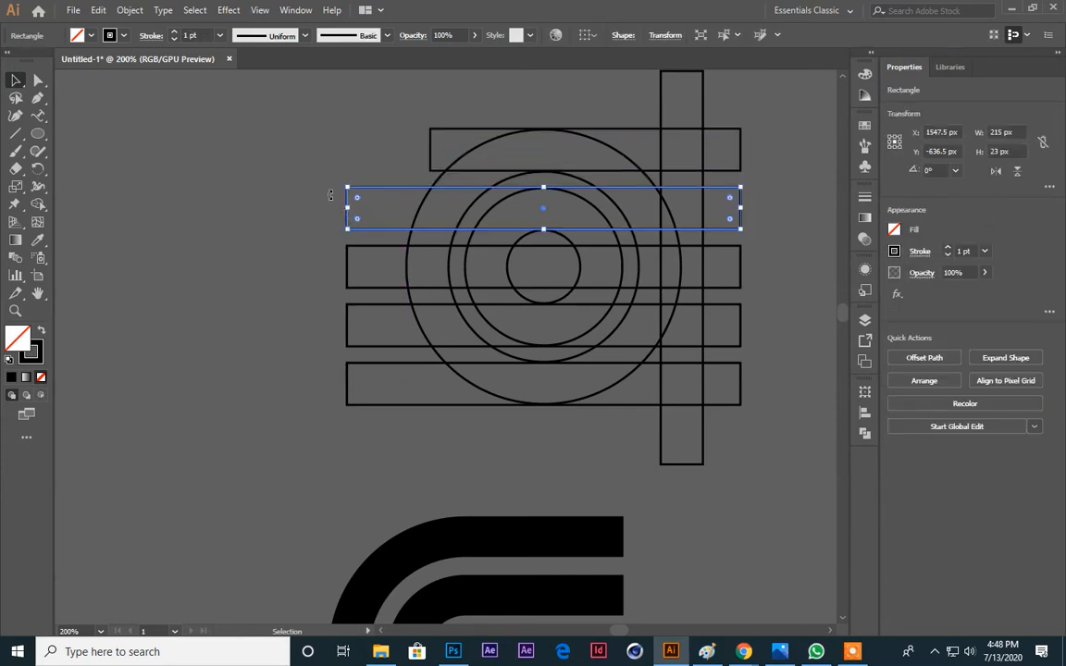
key("ctrl+z")
left_click(295, 109)
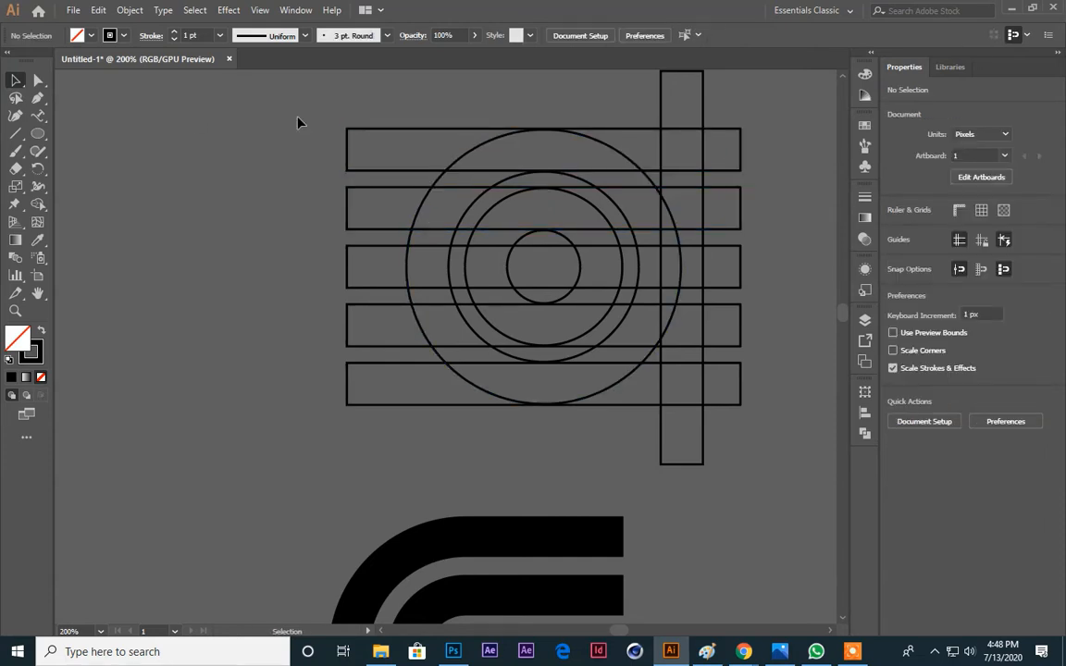
Step: Select all the bars and circles for Live Paint Bucket and swap their colours to a black fill without stroke
key("ctrl+a")
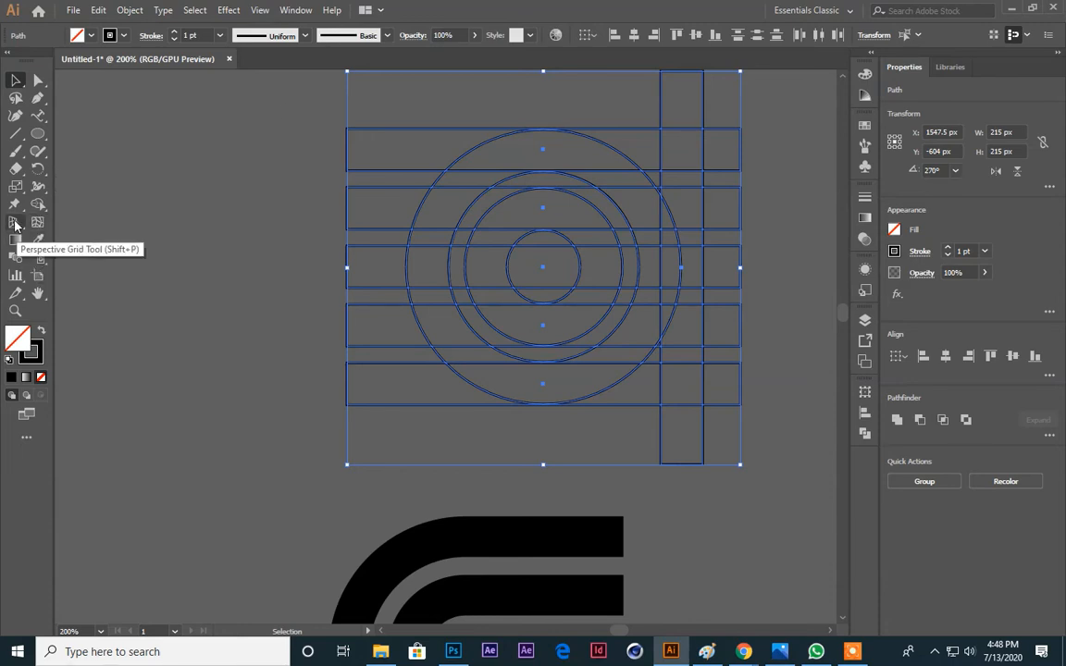
left_click(37, 204)
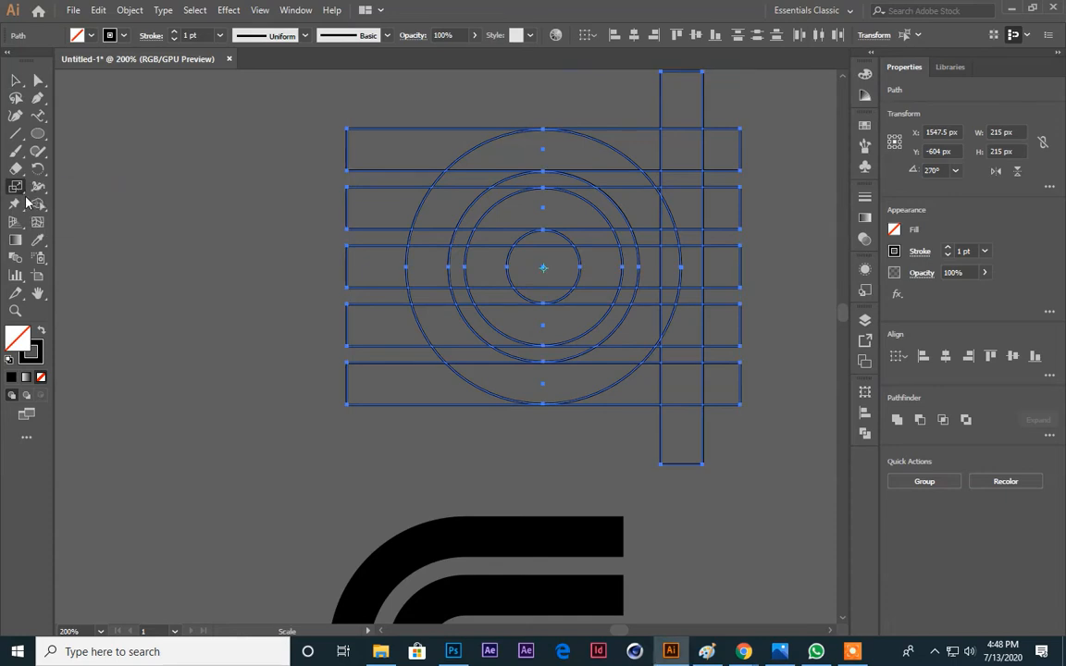
left_click_drag(39, 211, 72, 227)
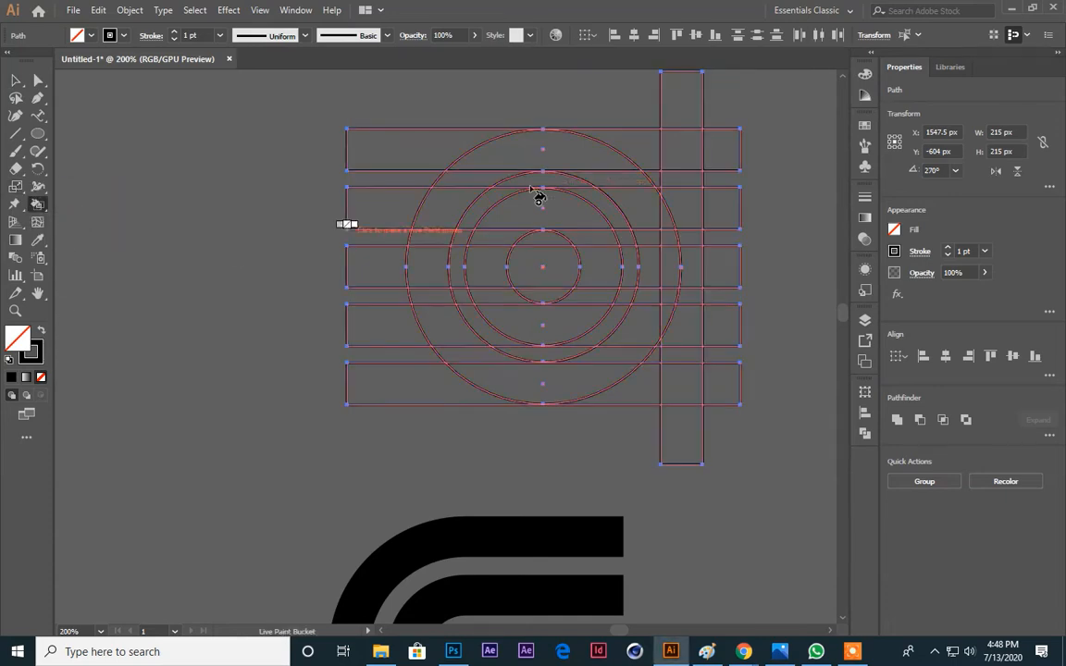
left_click(41, 331)
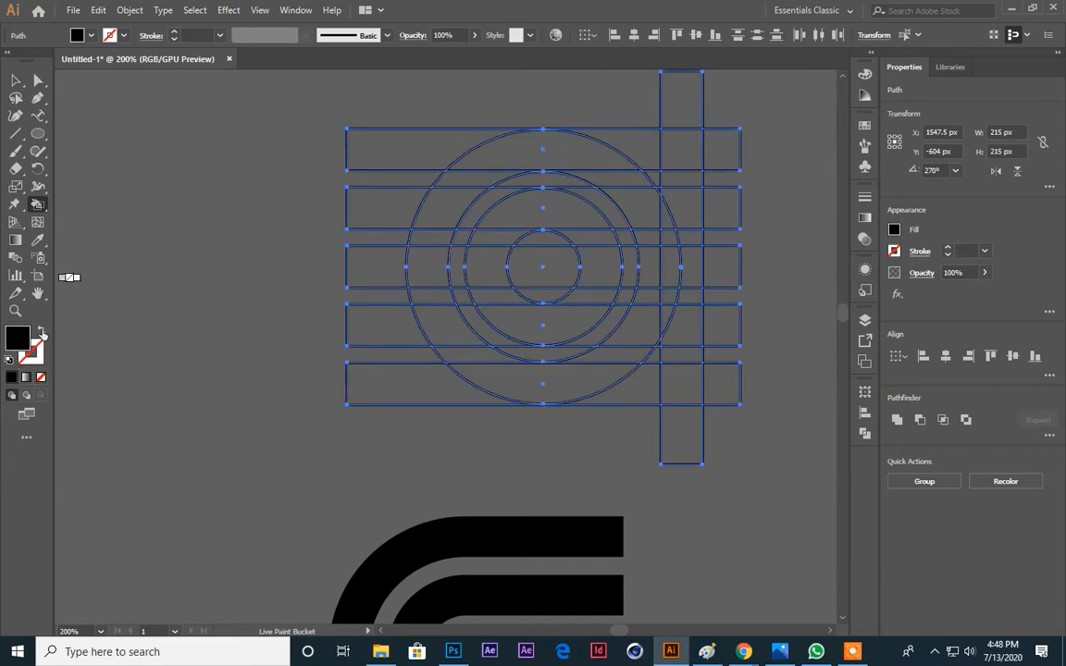
Step: Live-paint the top bar black from the vertical bar's outer edge to the outer ring's upper-left curve
left_click(650, 158)
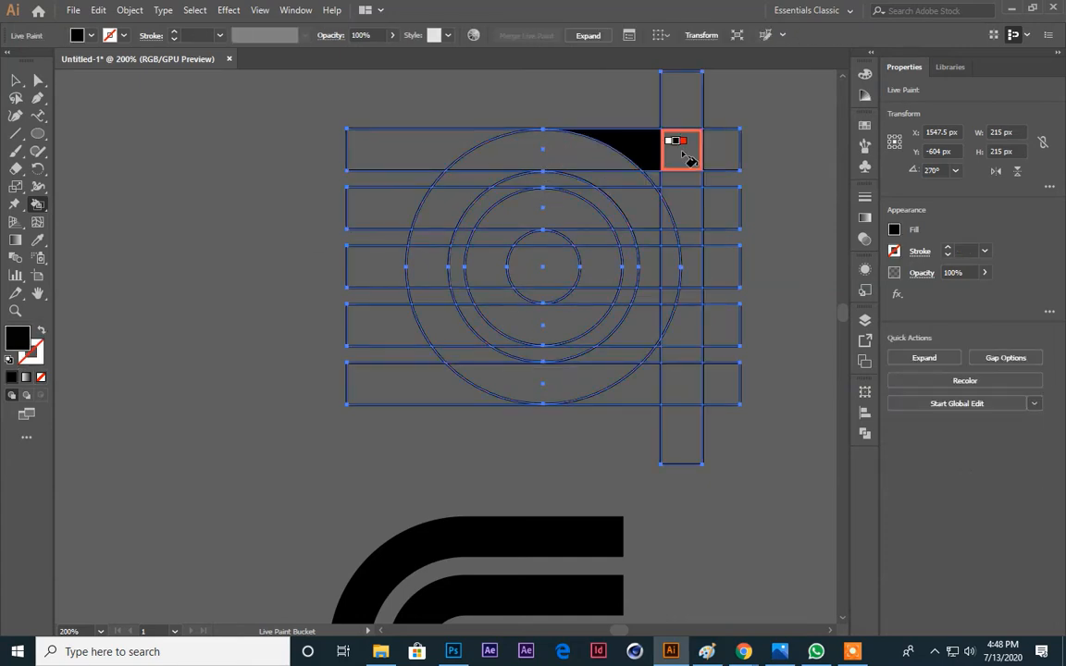
left_click(679, 148)
left_click(560, 151)
left_click(464, 183)
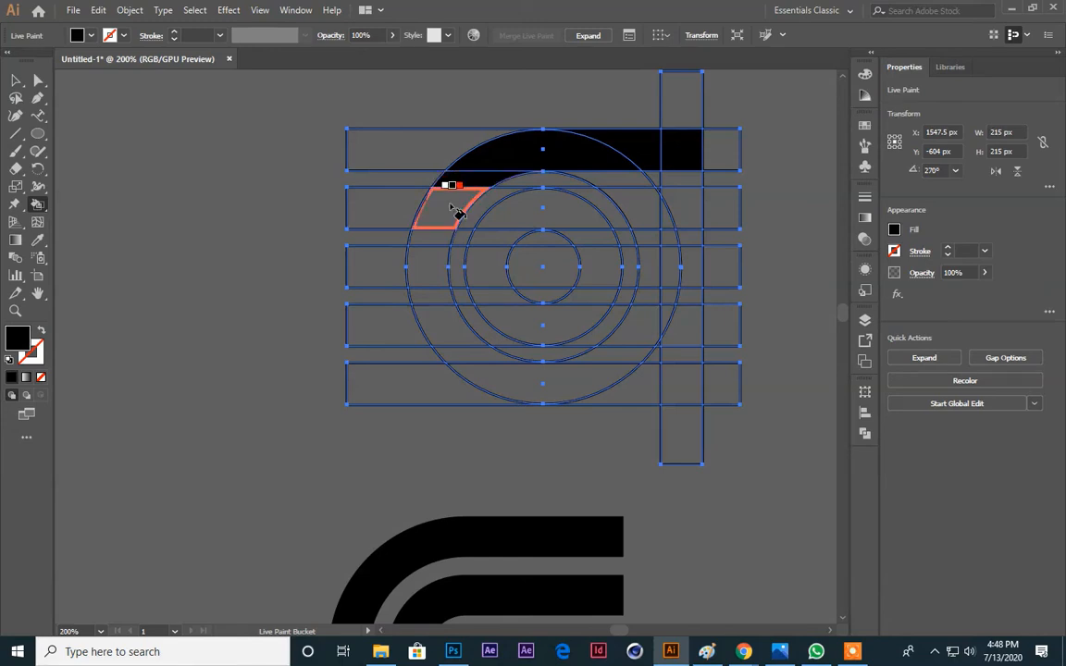
Step: Fill the left side of the outer ring black, from the second bar down to the gap above the lowest bar
left_click(437, 209)
left_click(426, 237)
left_click(424, 264)
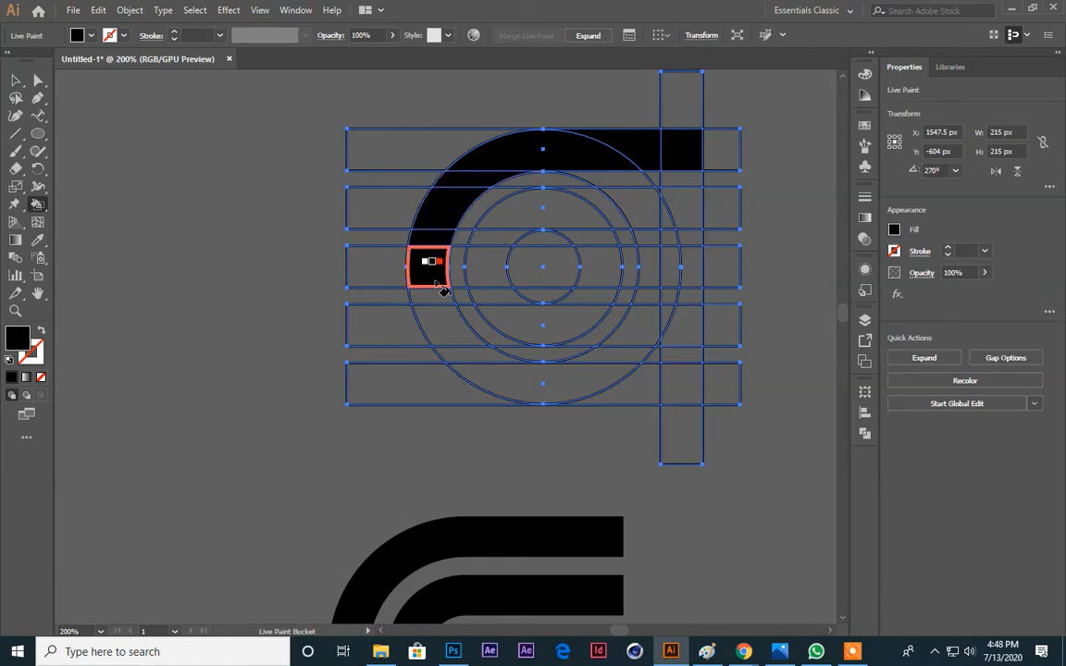
left_click(440, 295)
left_click(453, 325)
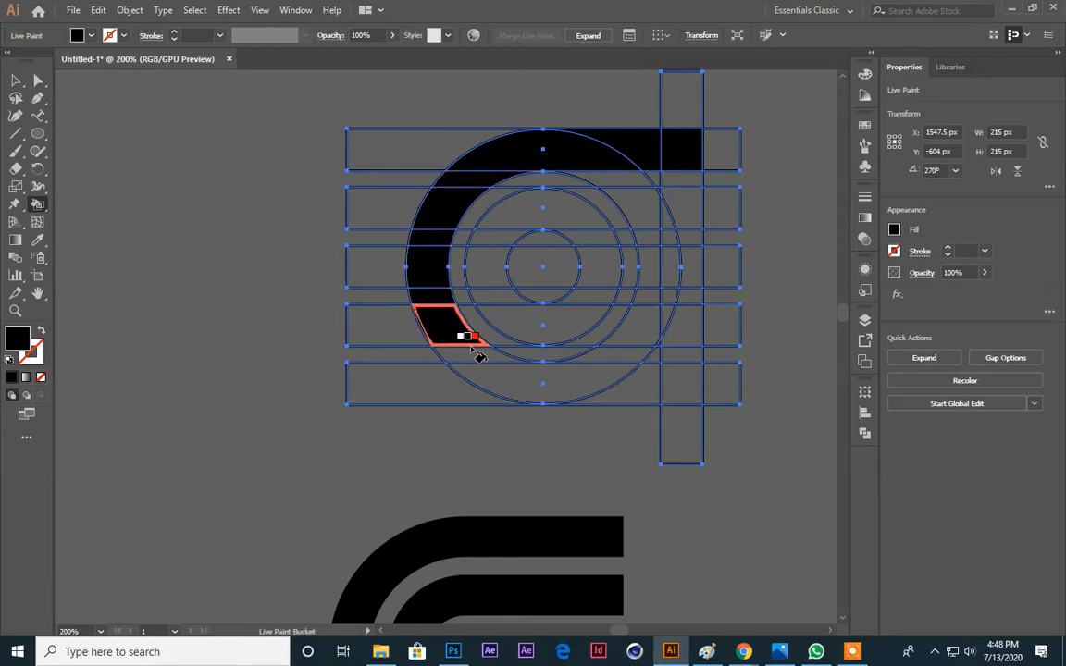
left_click(476, 352)
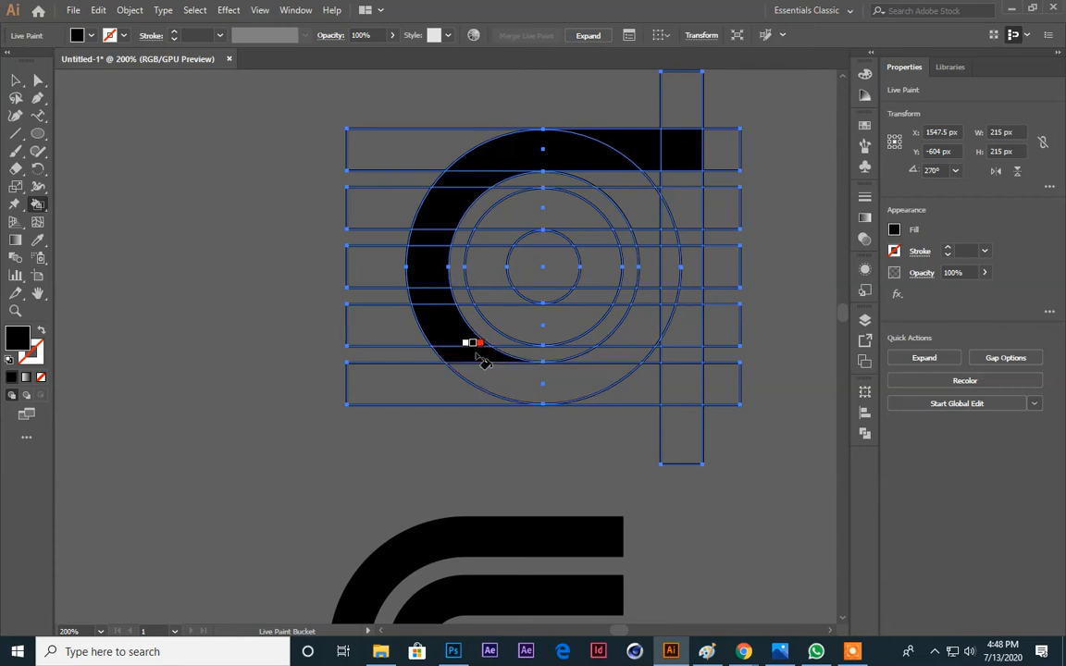
Step: Fill the lowest bar black from the outer ring's curve to the vertical bar's outer edge
left_click(507, 384)
left_click(607, 354)
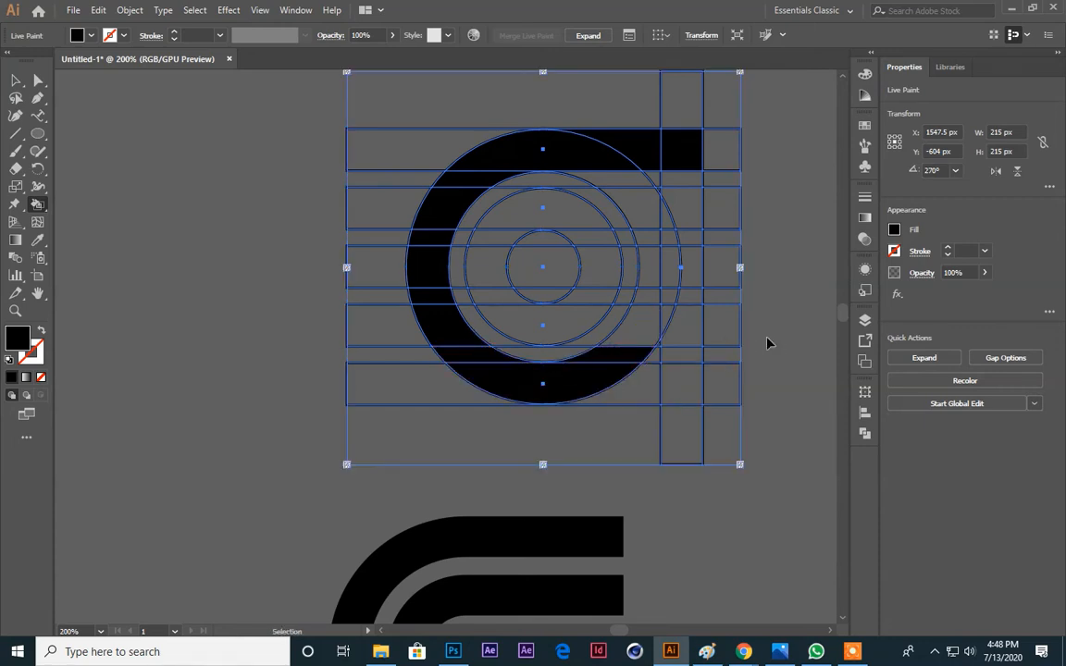
left_click(639, 387)
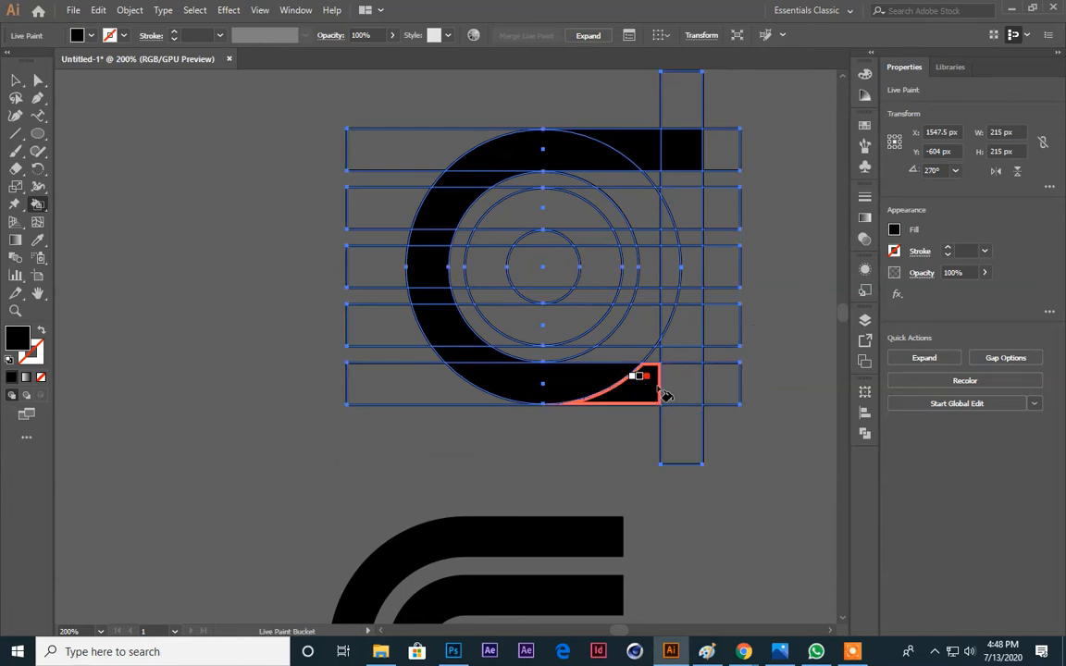
left_click(675, 385)
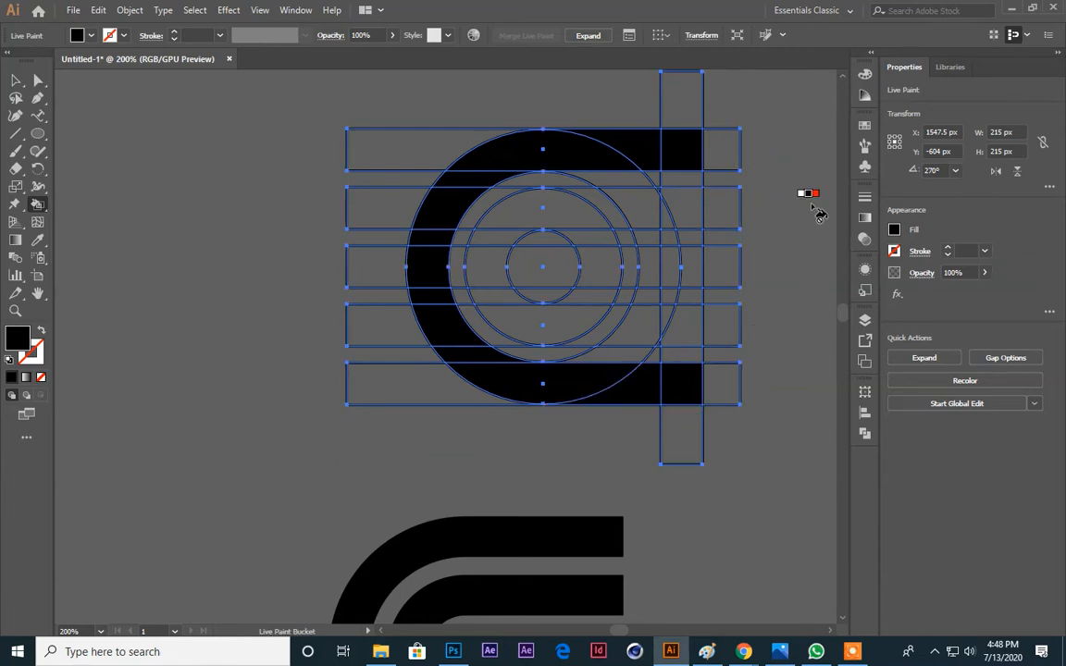
Step: Fill the second bar, the inner ring's left side and the middle bar black, ending at the vertical bar's outer edge
left_click(685, 214)
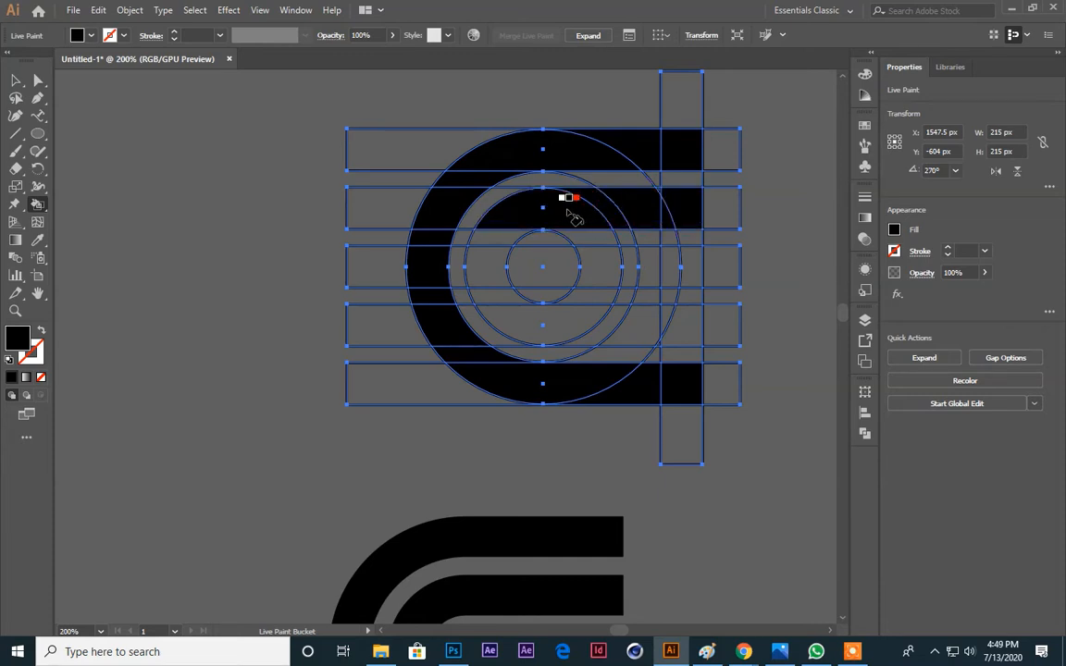
left_click(498, 268)
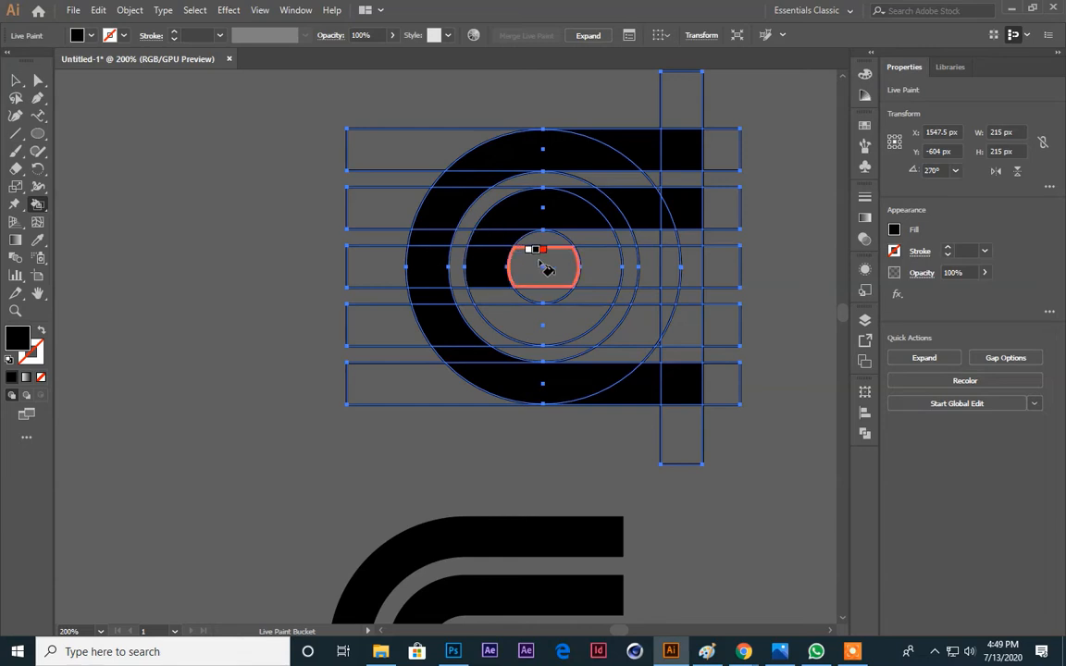
left_click(551, 266)
left_click(613, 267)
left_click(638, 269)
left_click(649, 265)
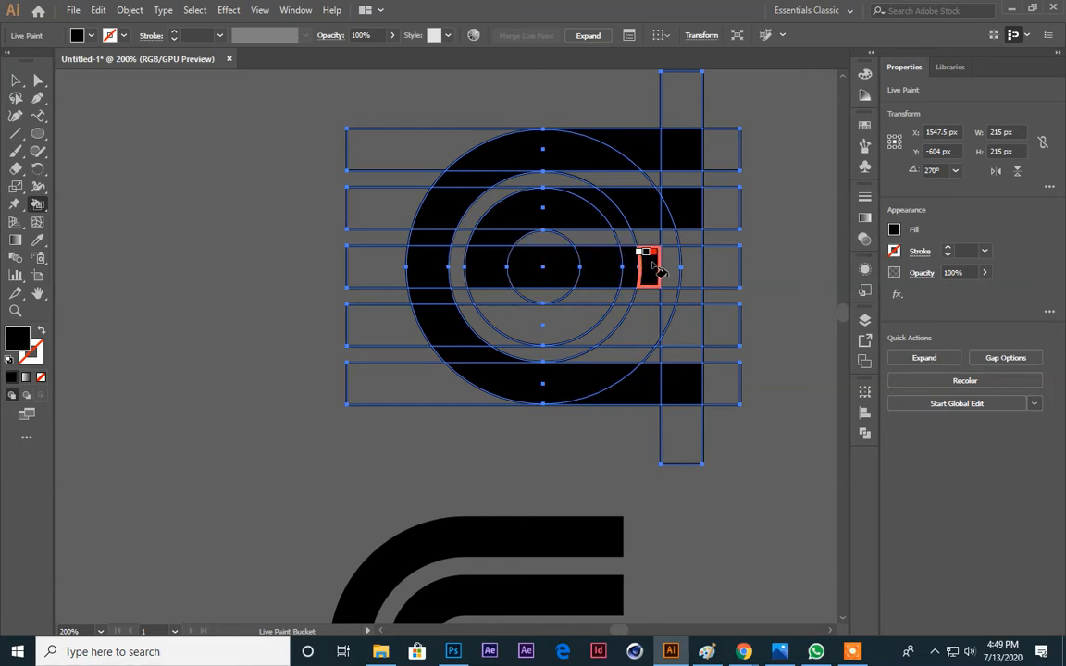
left_click(669, 266)
left_click(685, 266)
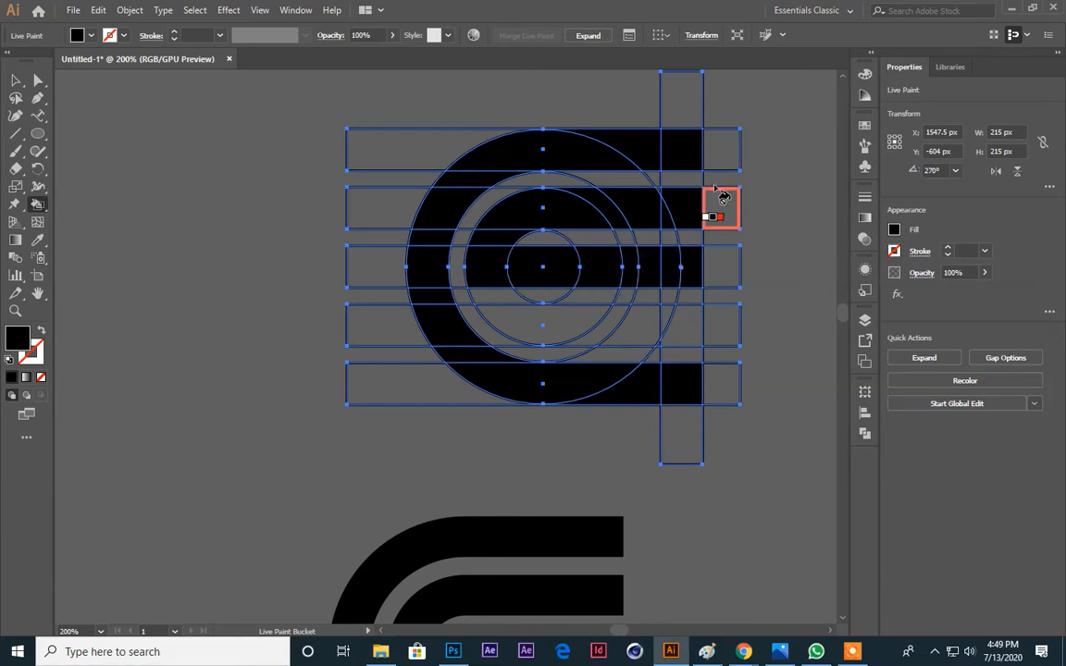
Step: Fill the vertical bar's section below the middle bar and the fourth bar from there into the inner circles black
left_click(683, 316)
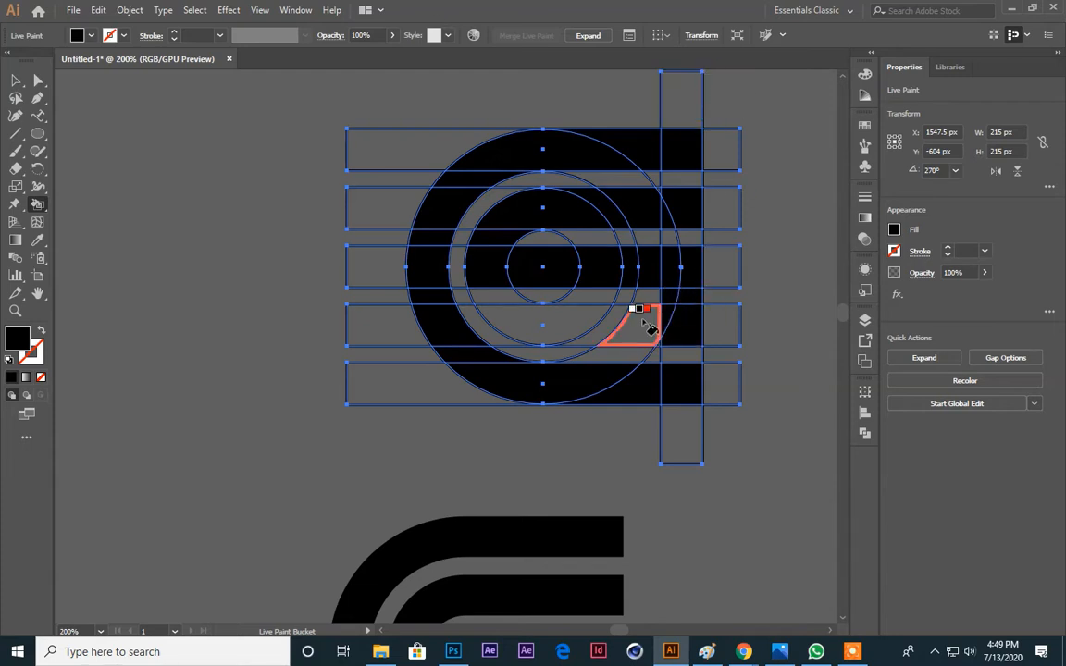
left_click(645, 321)
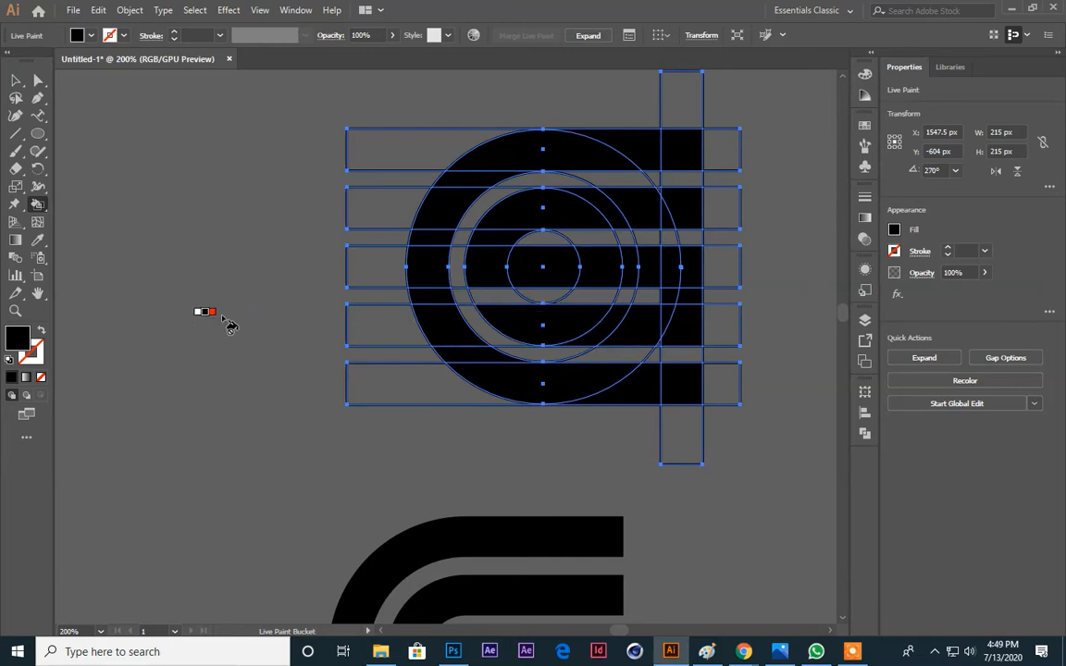
Step: Leave Live Paint and deselect the filled second monogram
left_click(17, 81)
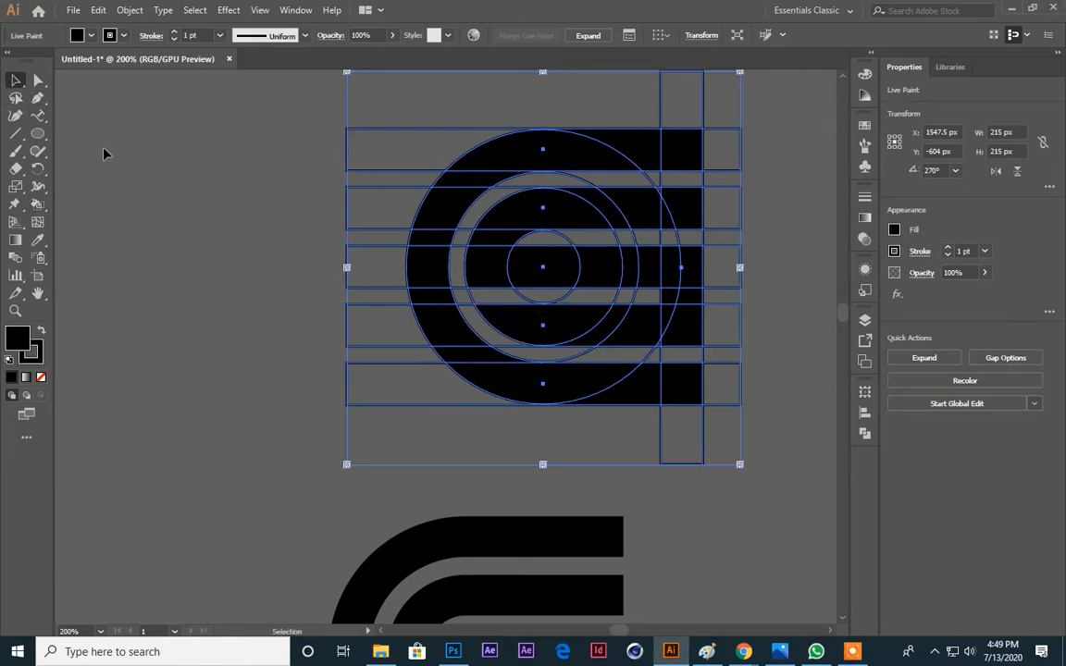
left_click(105, 153)
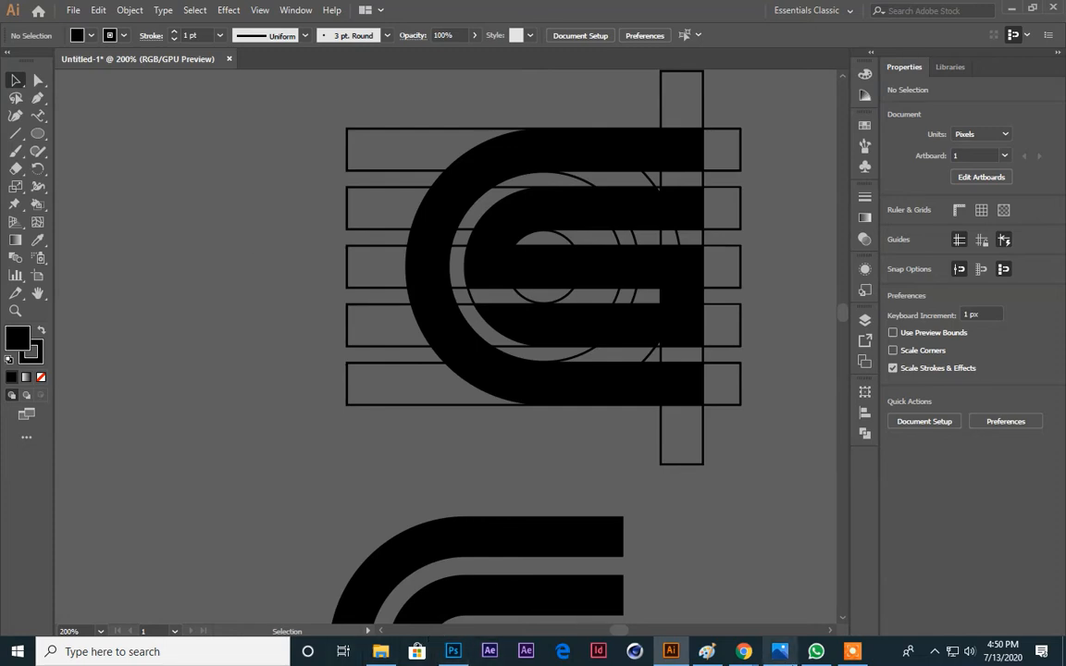
Step: Switch to the Google Meet call in Chrome and dismiss the notice about the ongoing presentation
mouse_move(743, 652)
left_click(592, 537)
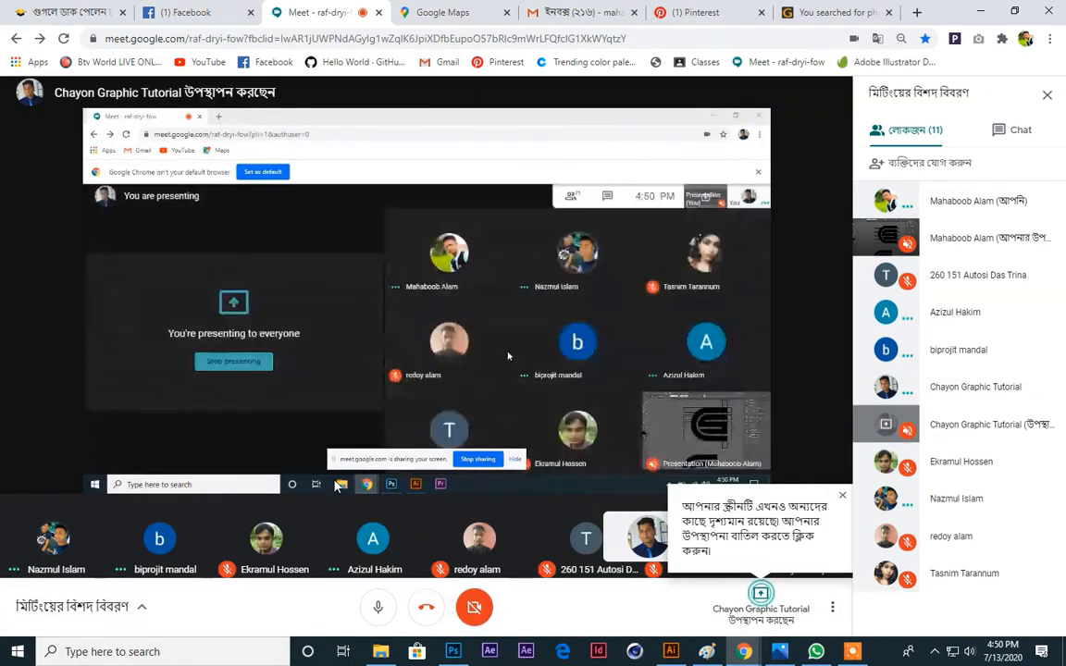
left_click(843, 497)
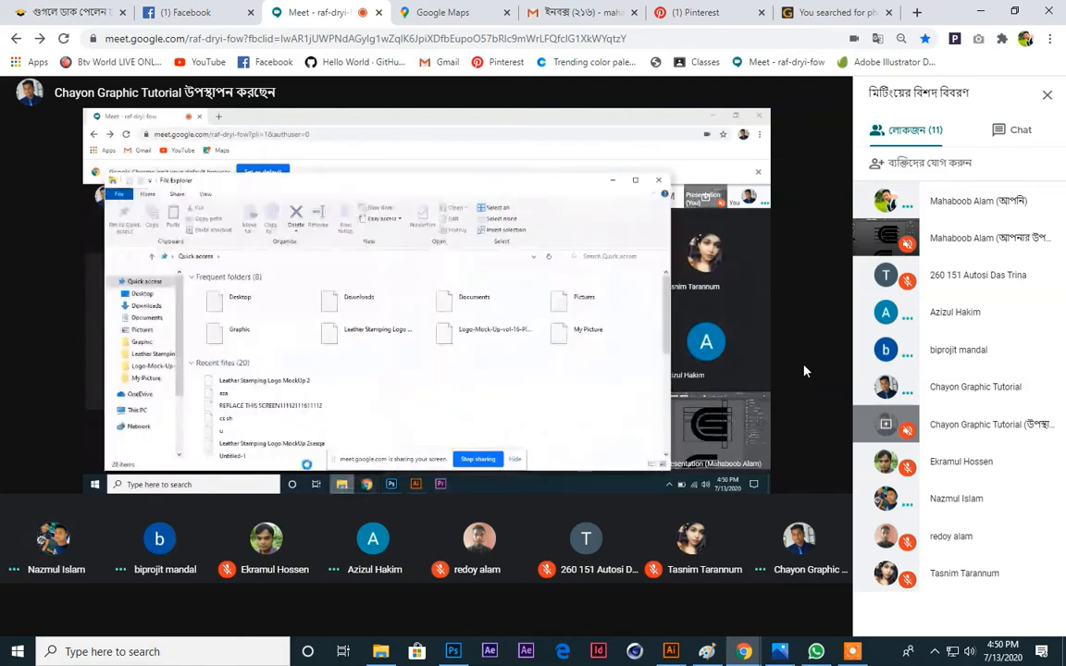
Step: Switch to Paint and save the meeting screenshot as a new JPEG named 11 in the Class-16 folder
left_click(706, 653)
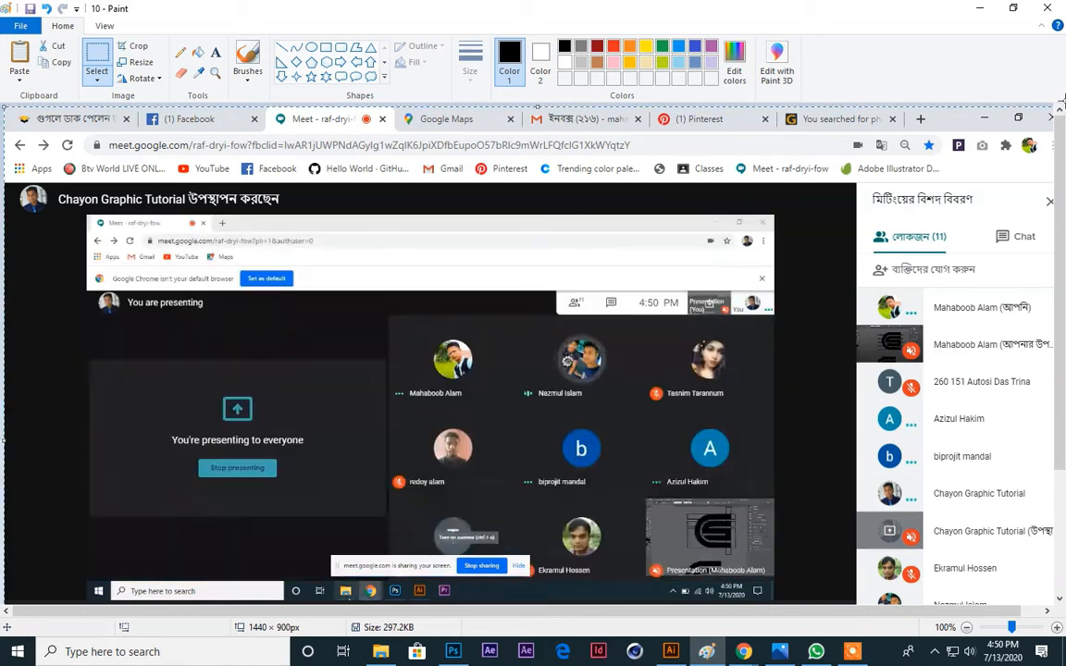
left_click(21, 25)
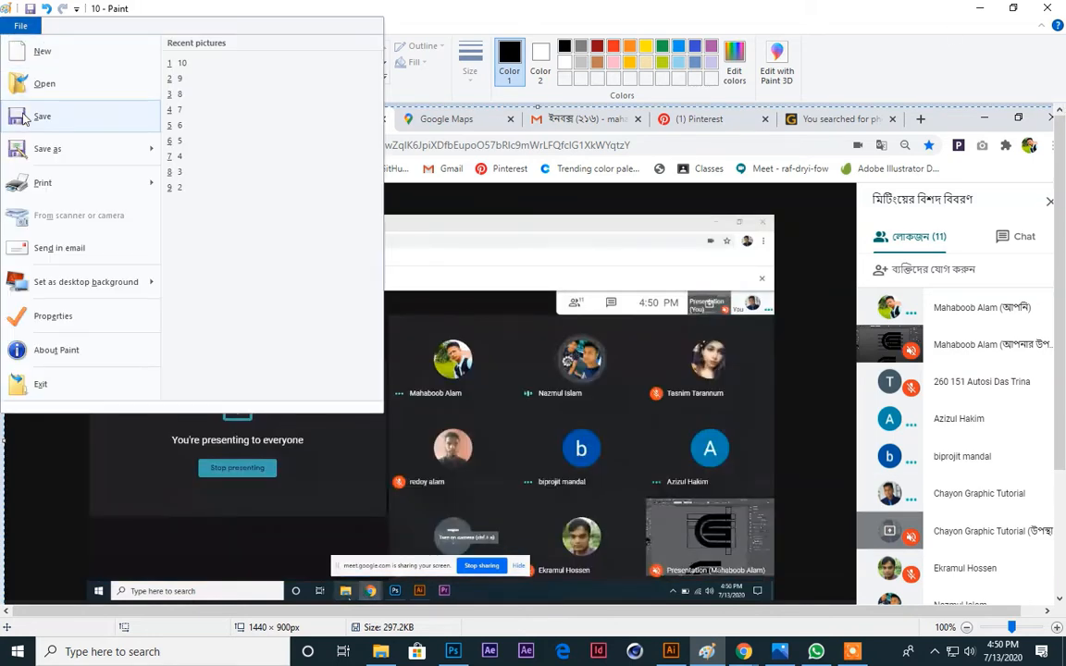
left_click(43, 149)
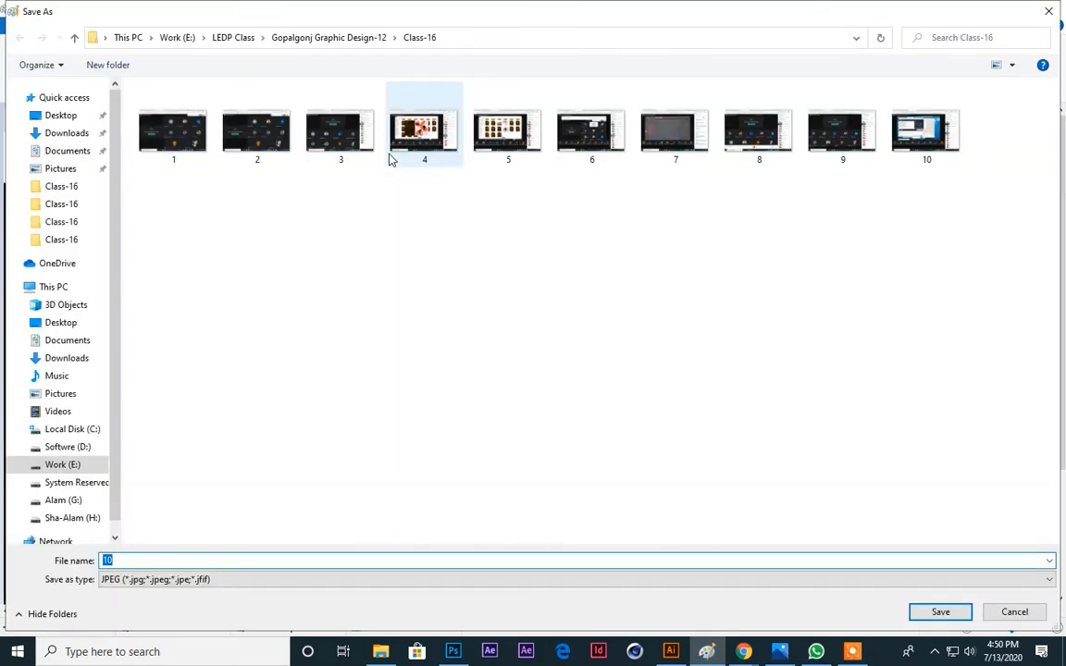
type("11")
key("Return")
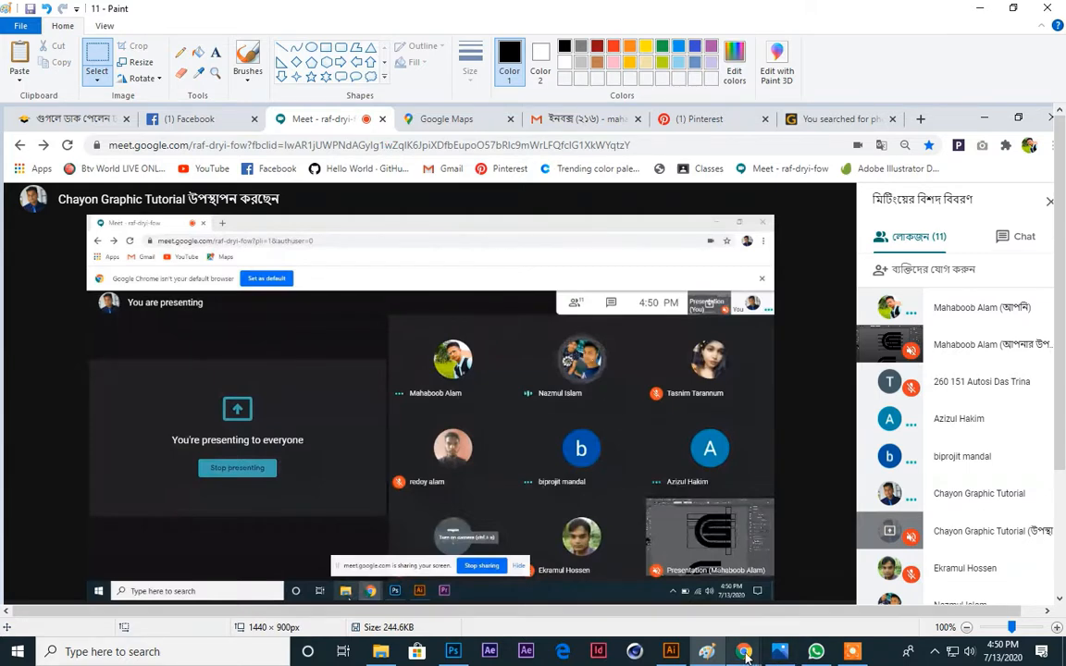
Step: Return to the Google Meet call in Chrome and start presenting to everyone again
mouse_move(744, 651)
left_click(564, 560)
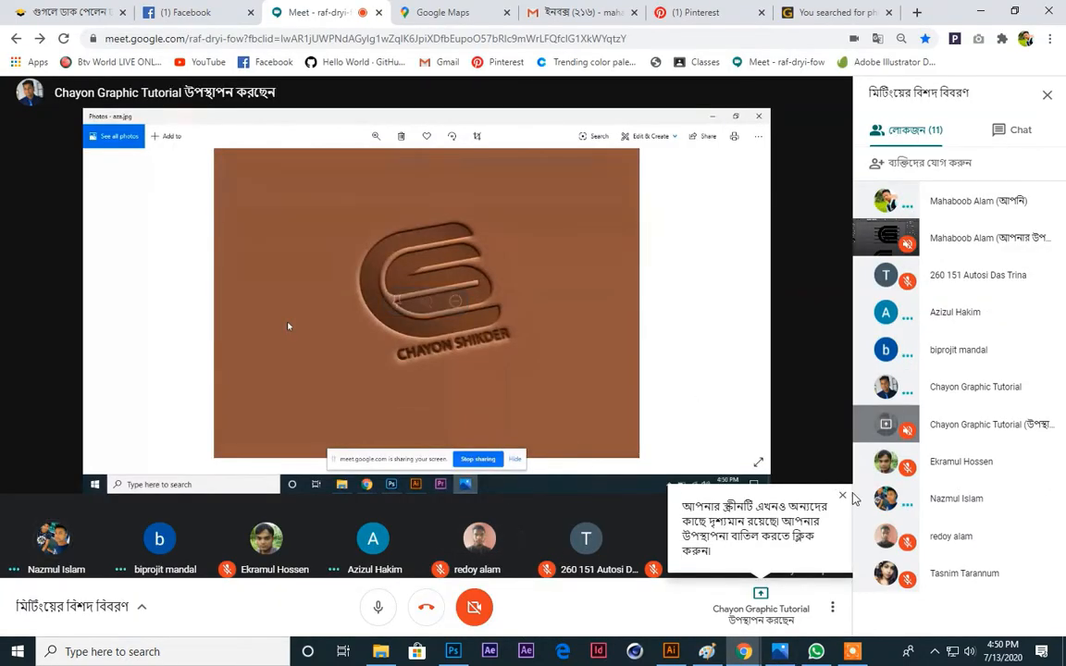
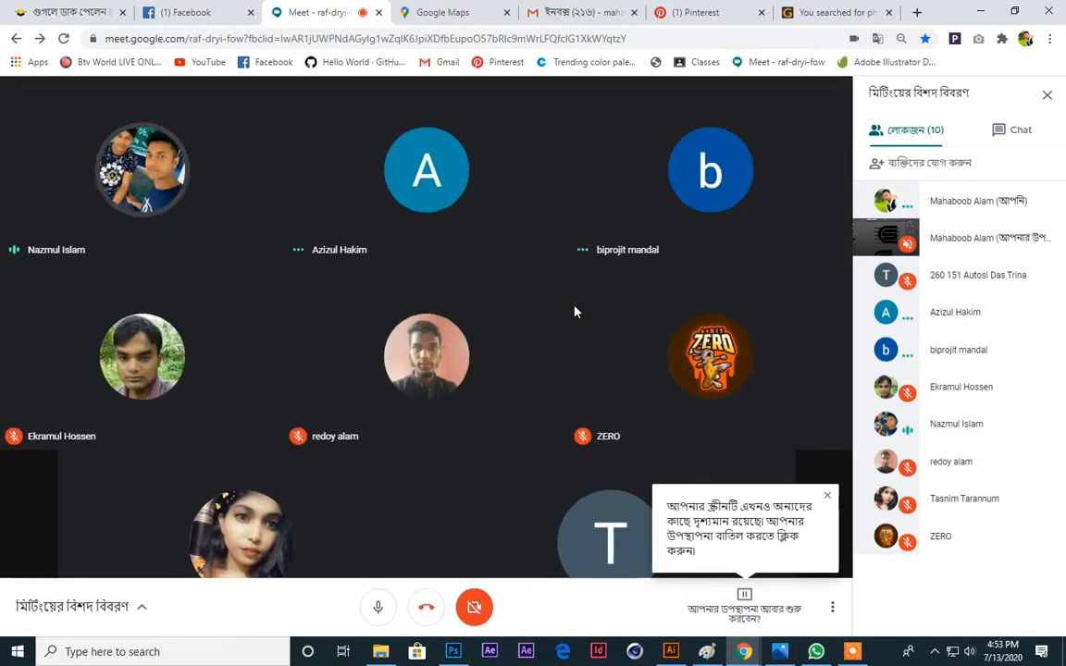
left_click(756, 606)
left_click(762, 552)
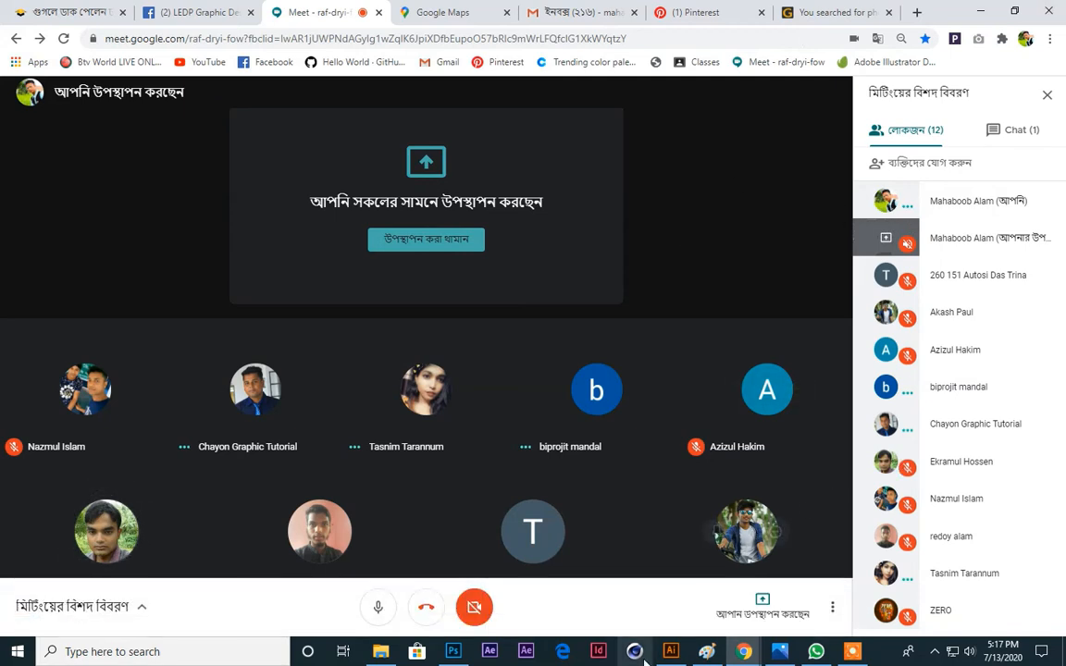
Step: Switch back to Illustrator and bring up the unfilled bar-and-circle construction
left_click(671, 651)
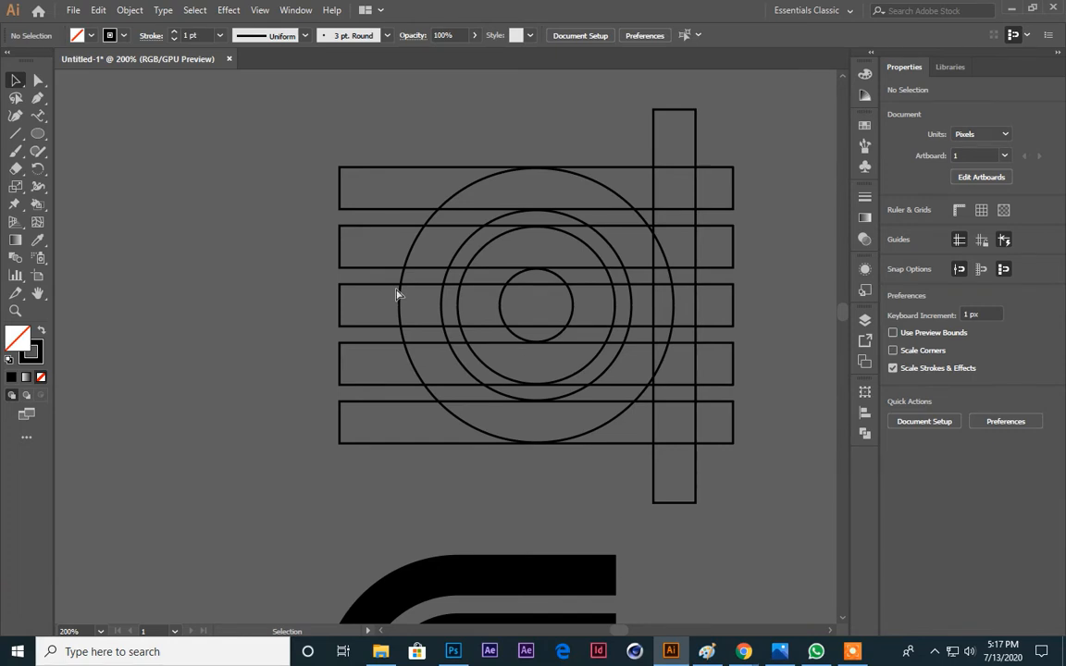
scroll(396, 294, "up", 2)
left_click_drag(338, 280, 202, 343)
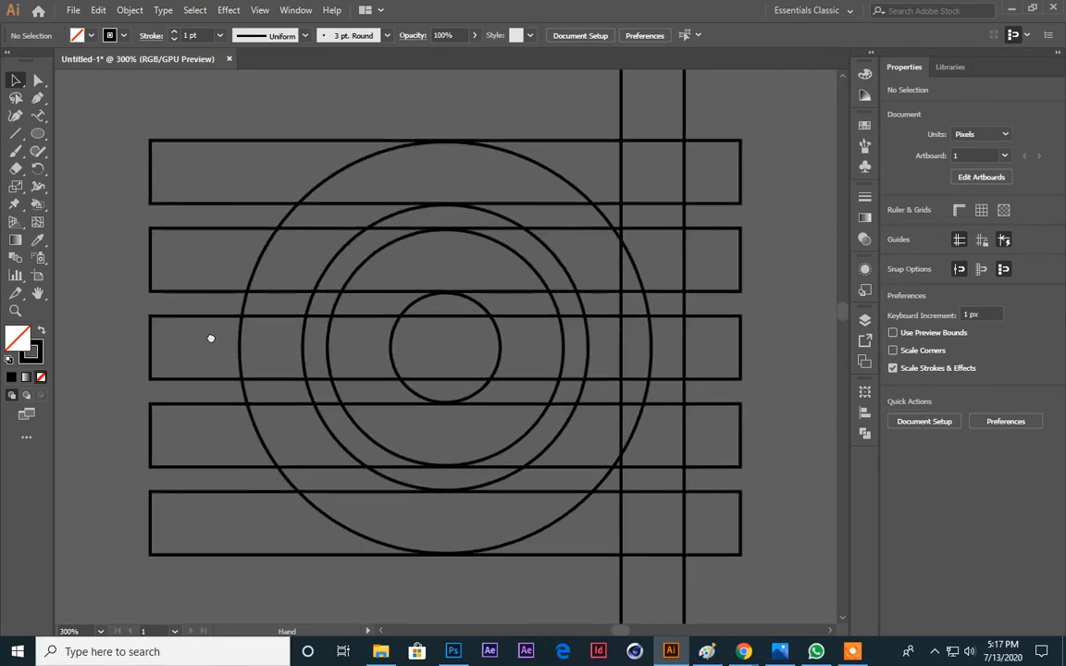
left_click(509, 158)
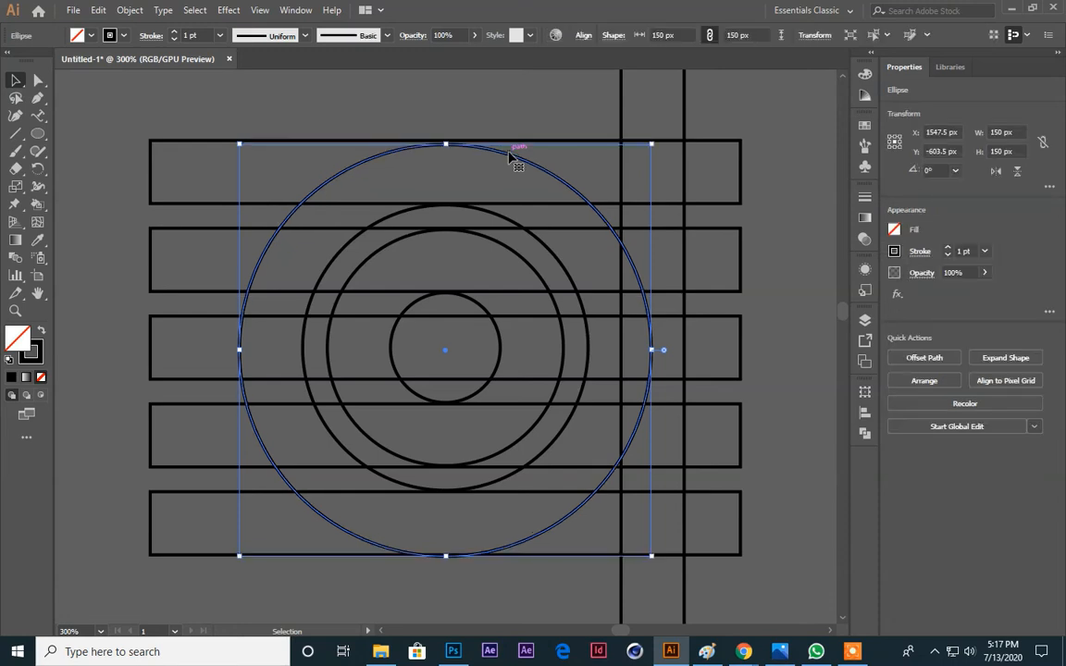
left_click(486, 118)
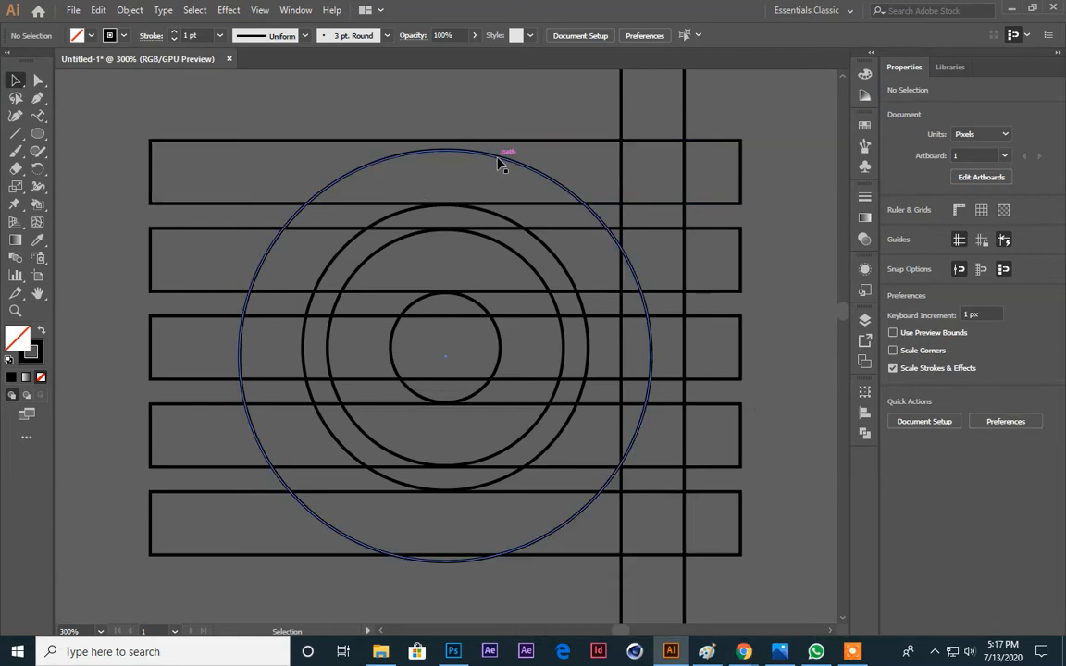
left_click_drag(541, 235, 140, 182)
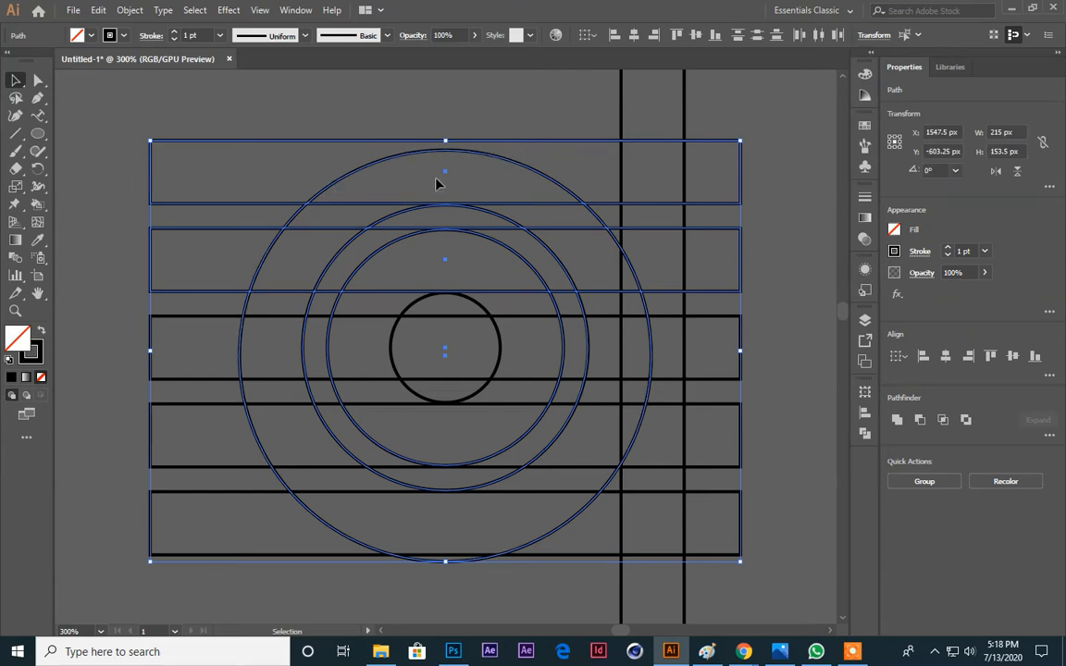
key("ctrl+z")
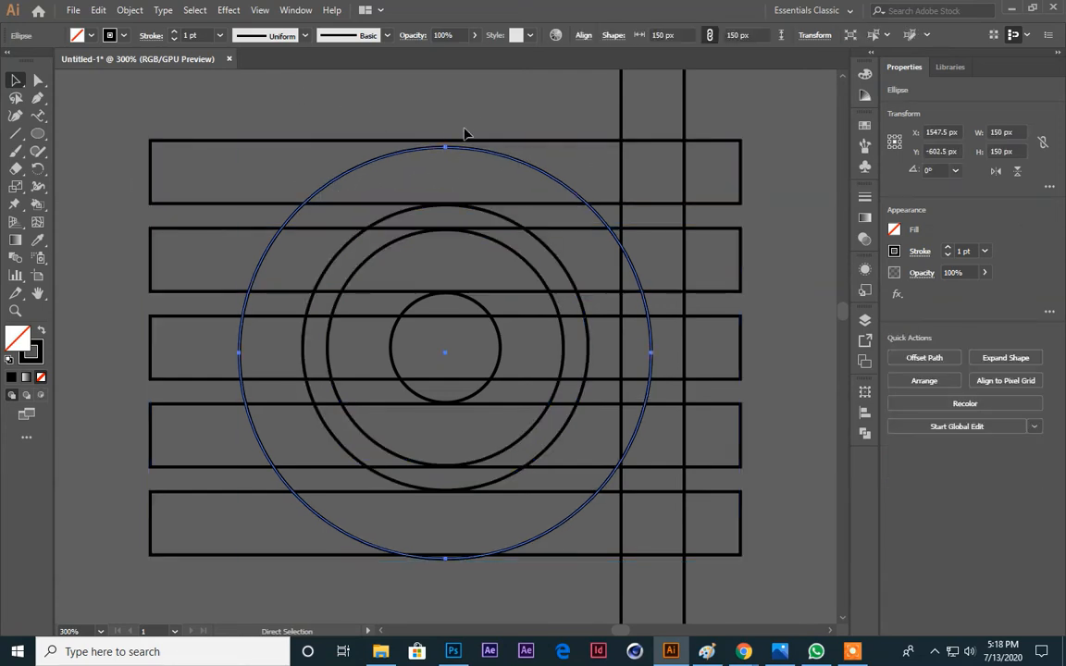
key("ctrl+z")
left_click(496, 109)
key("ctrl+z")
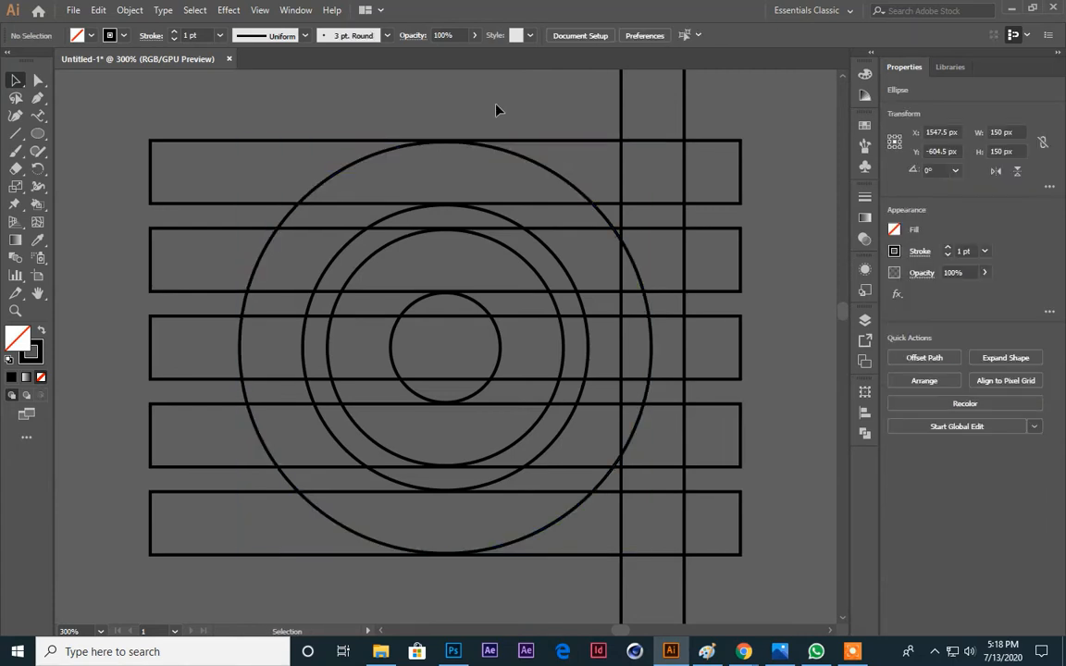
left_click(496, 110)
Step: Delete all four concentric circles from the bar construction, from the outermost to the innermost
left_click(609, 222)
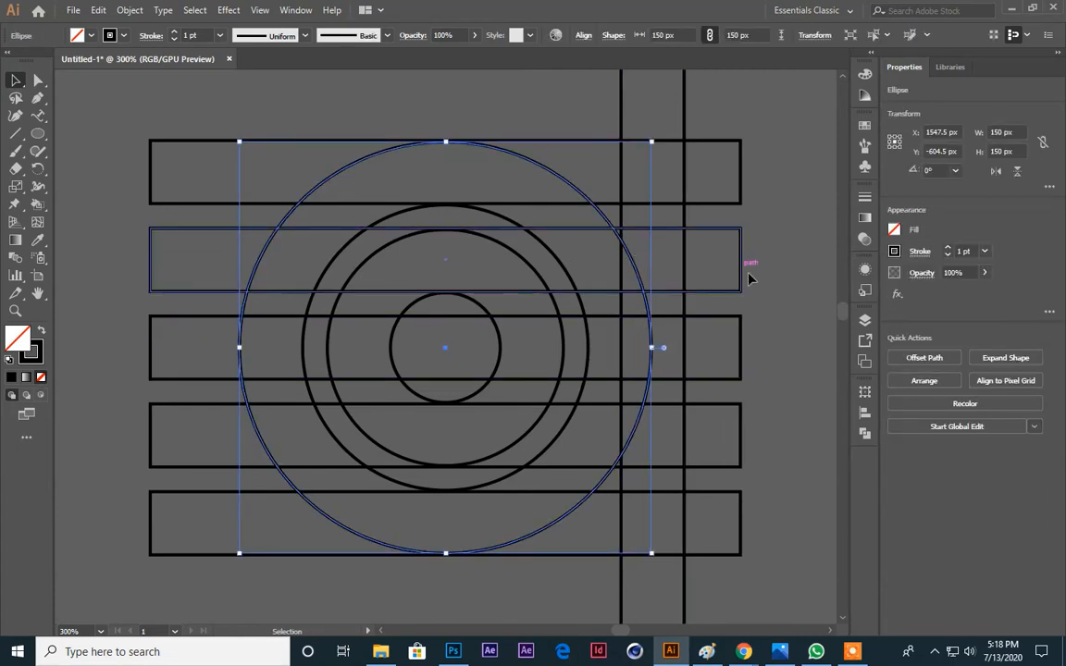
key("Delete")
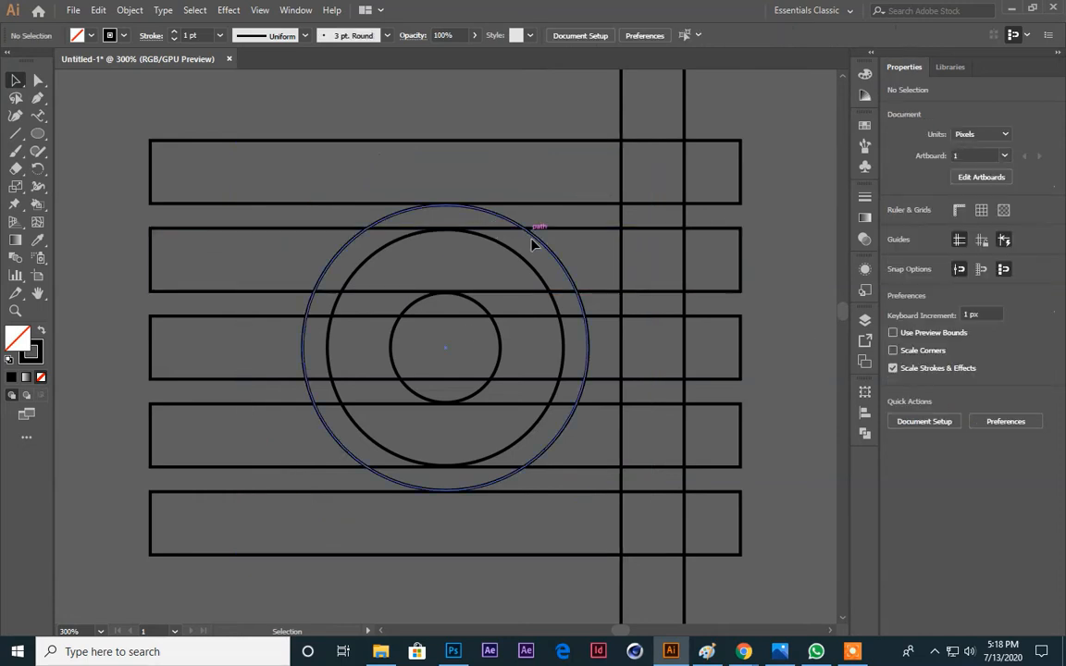
left_click(558, 257)
key("Delete")
left_click(528, 258)
key("Delete")
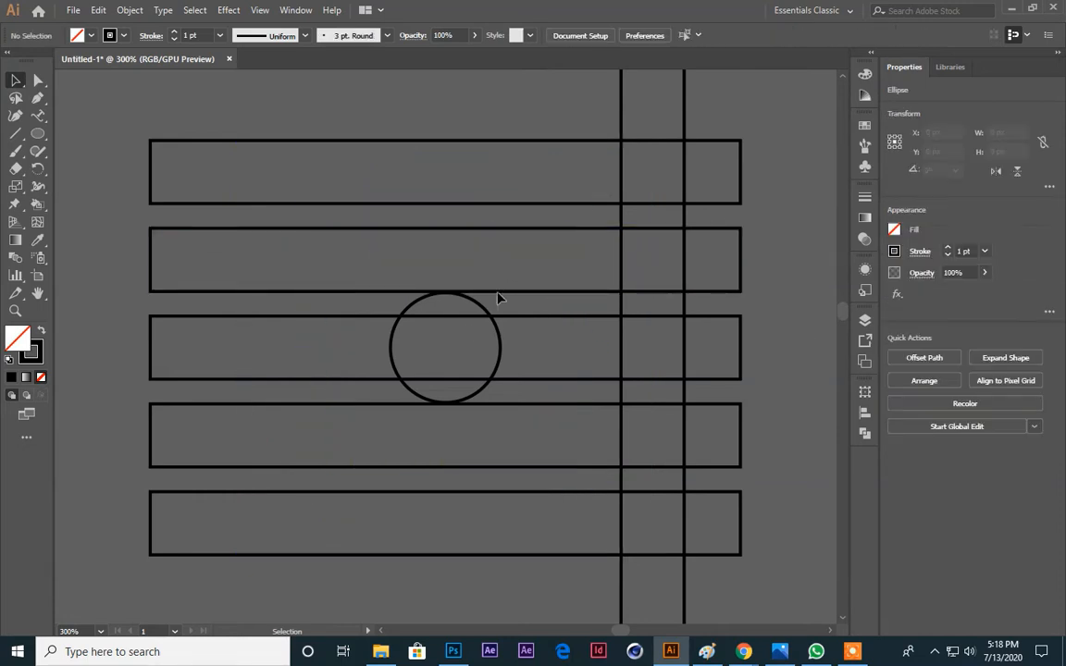
left_click(487, 306)
key("Delete")
Step: Delete the vertical bar and the four lower horizontal bars, keeping only the uppermost bar
left_click_drag(769, 283, 514, 454)
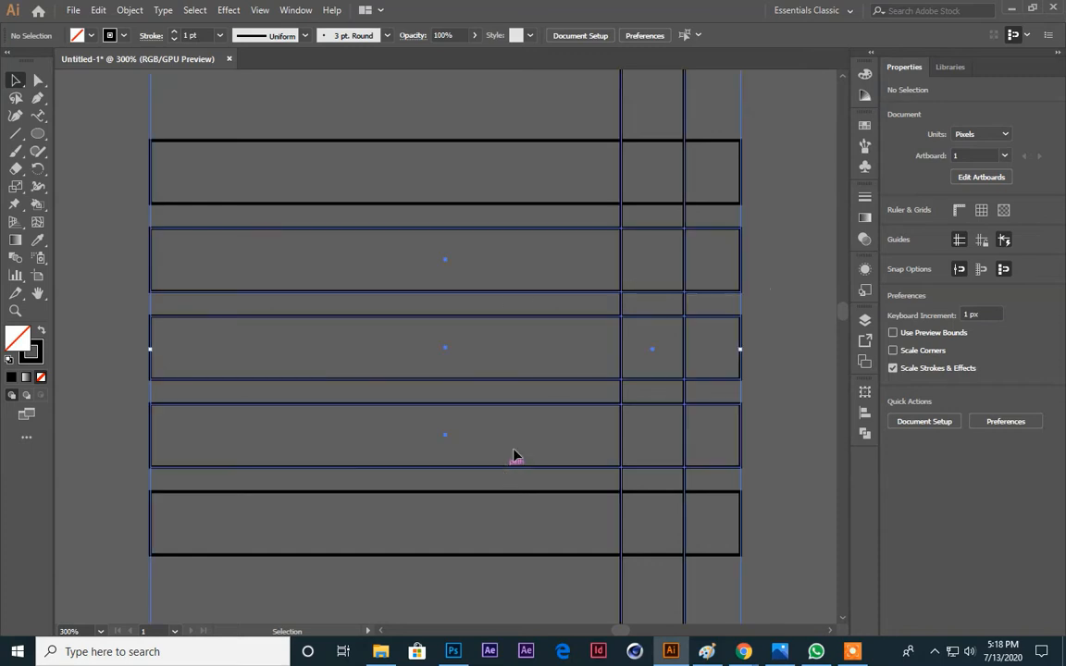
key("Delete")
left_click(599, 555)
key("Delete")
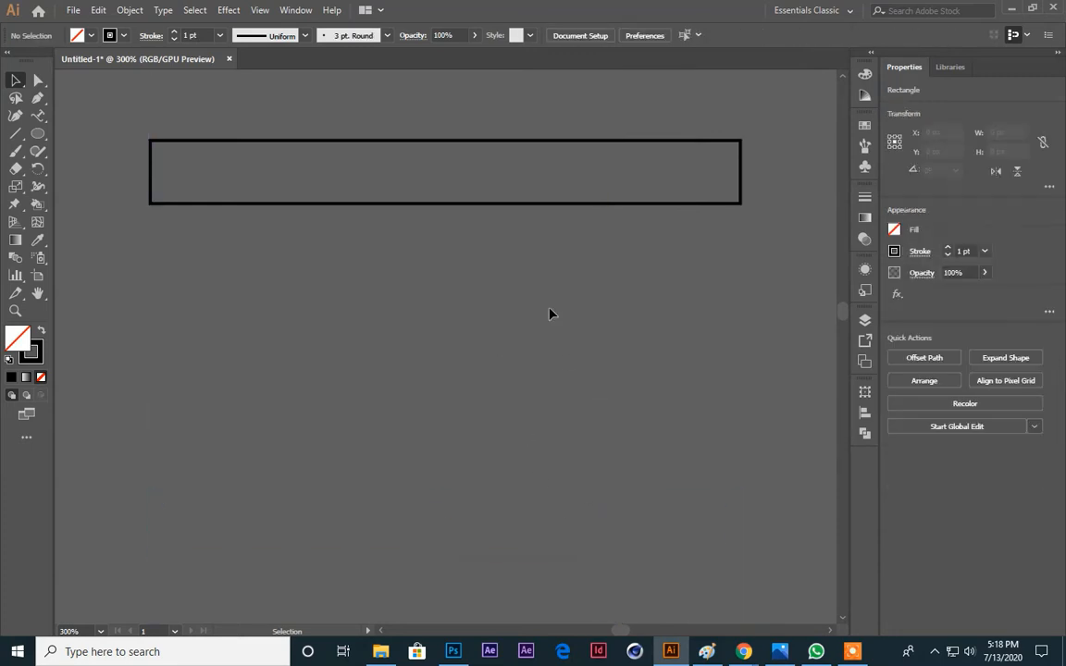
Step: Open the Distort & Transform effect's Transform settings for the remaining bar and select the number of copies for editing
scroll(541, 342, "up", 2)
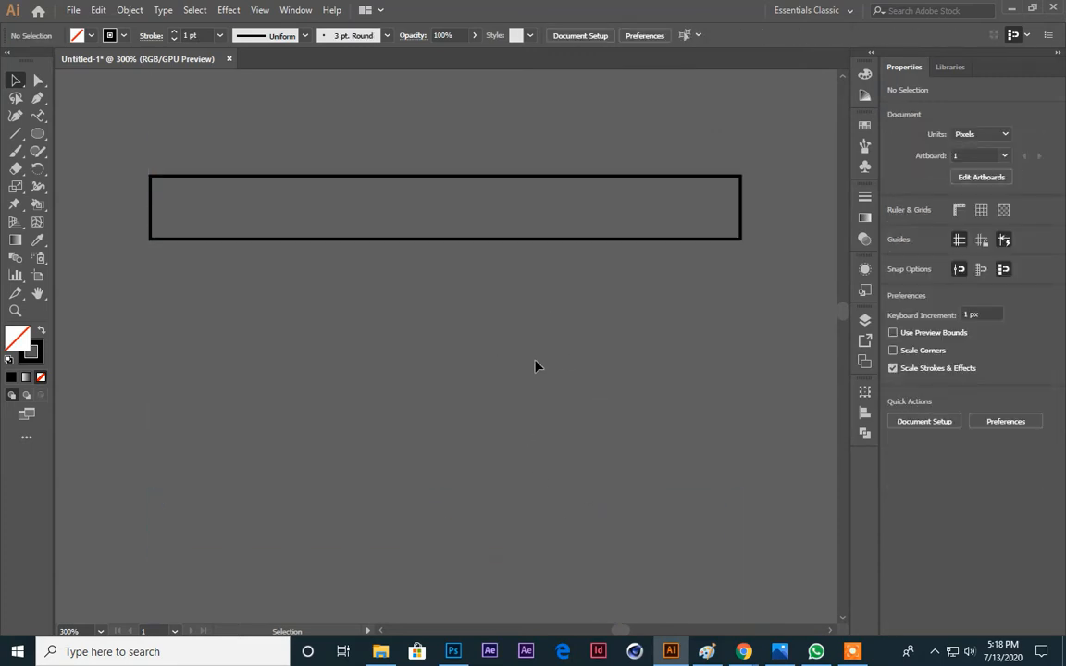
left_click_drag(468, 221, 507, 333)
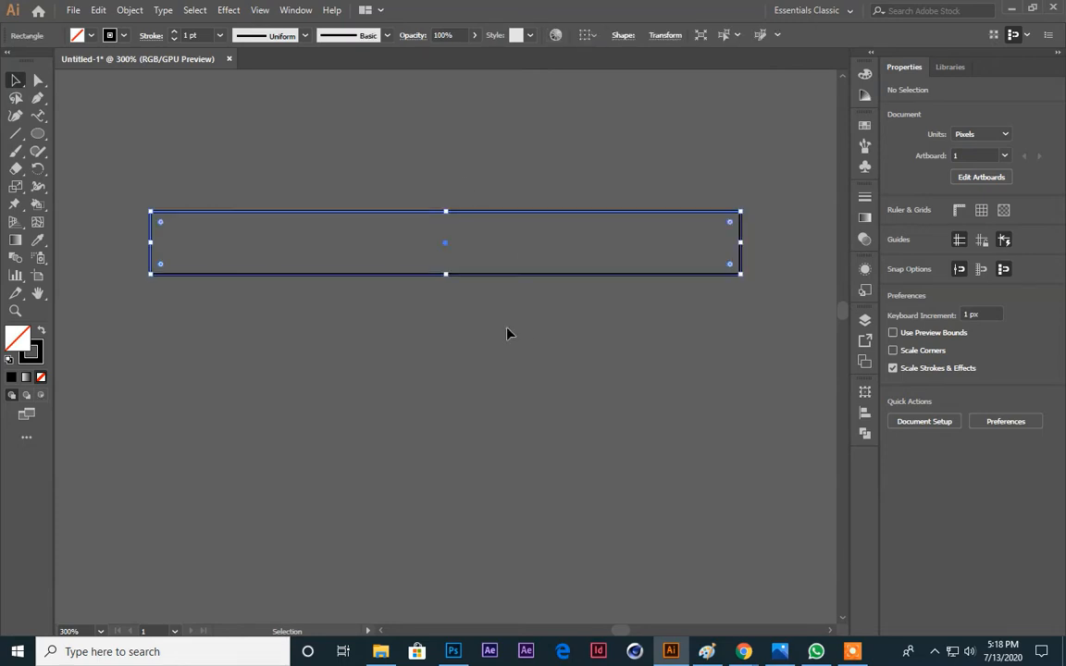
left_click(357, 192)
left_click_drag(356, 193, 454, 317)
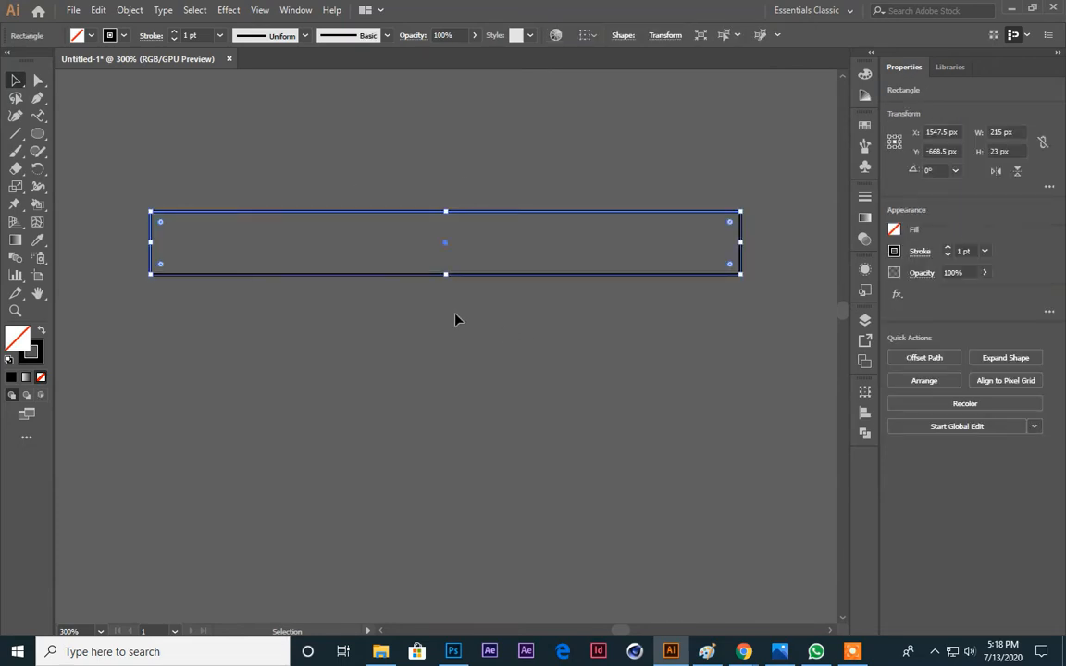
left_click(229, 10)
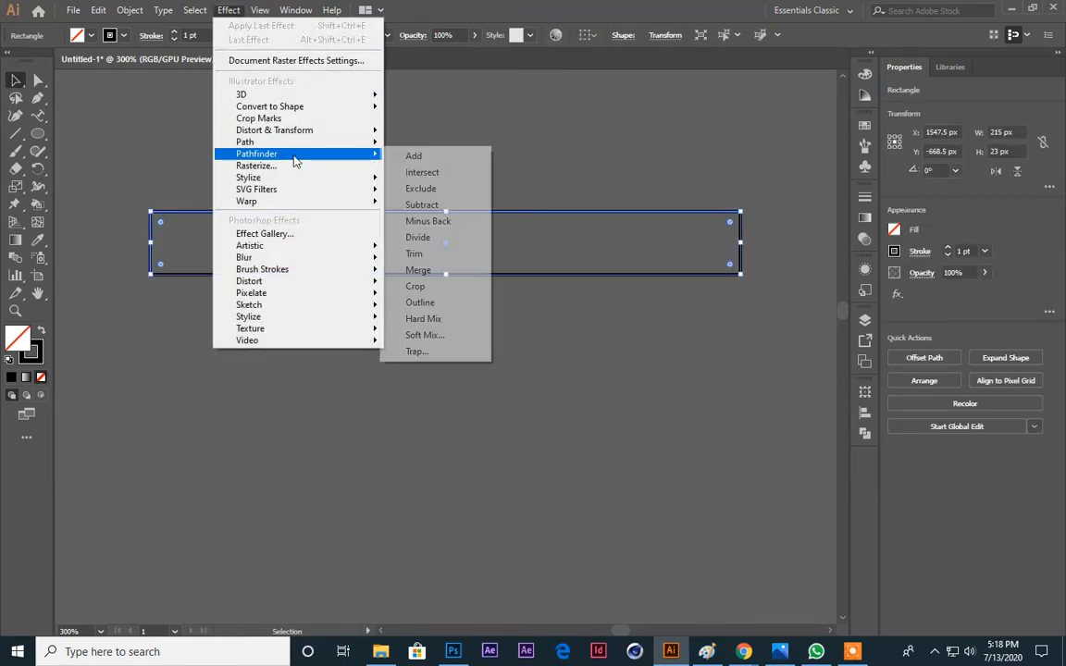
mouse_move(312, 133)
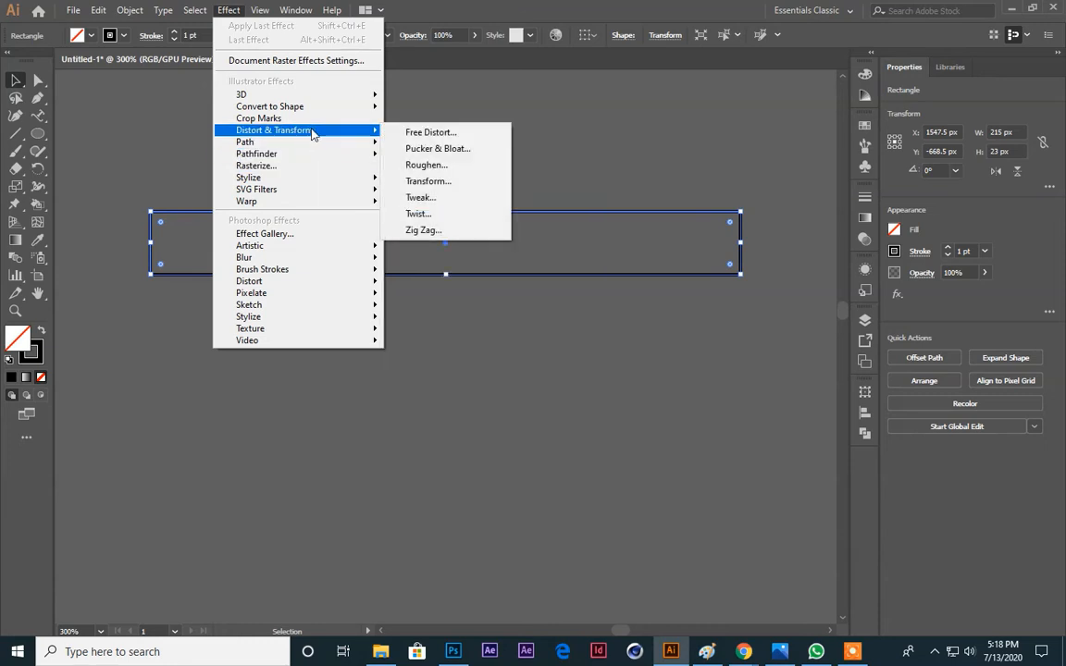
left_click(459, 184)
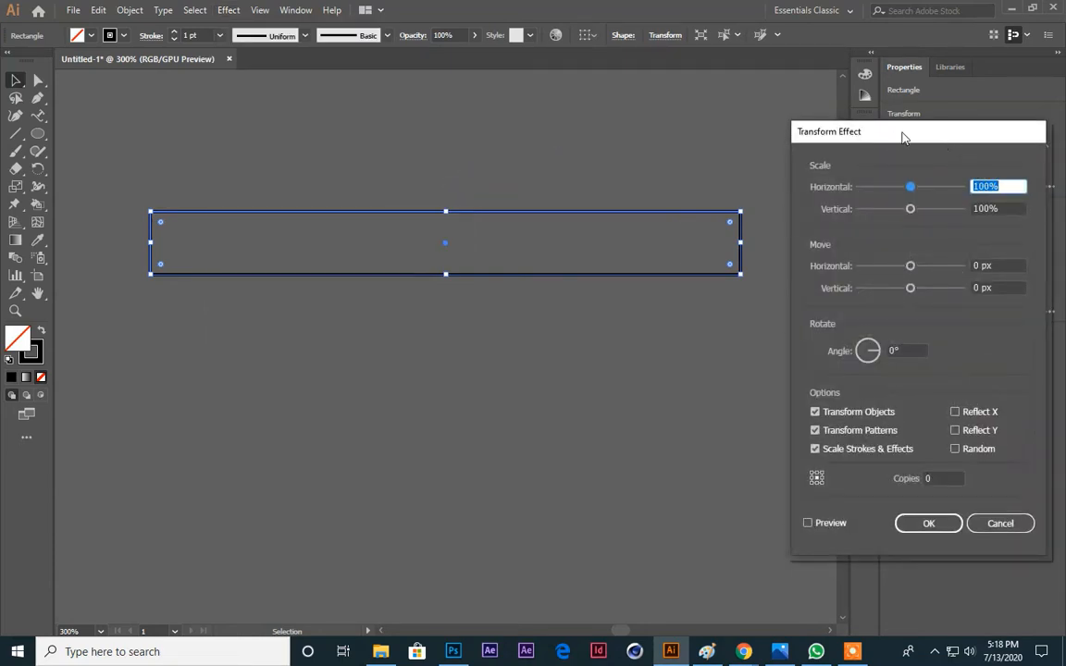
left_click_drag(904, 137, 877, 138)
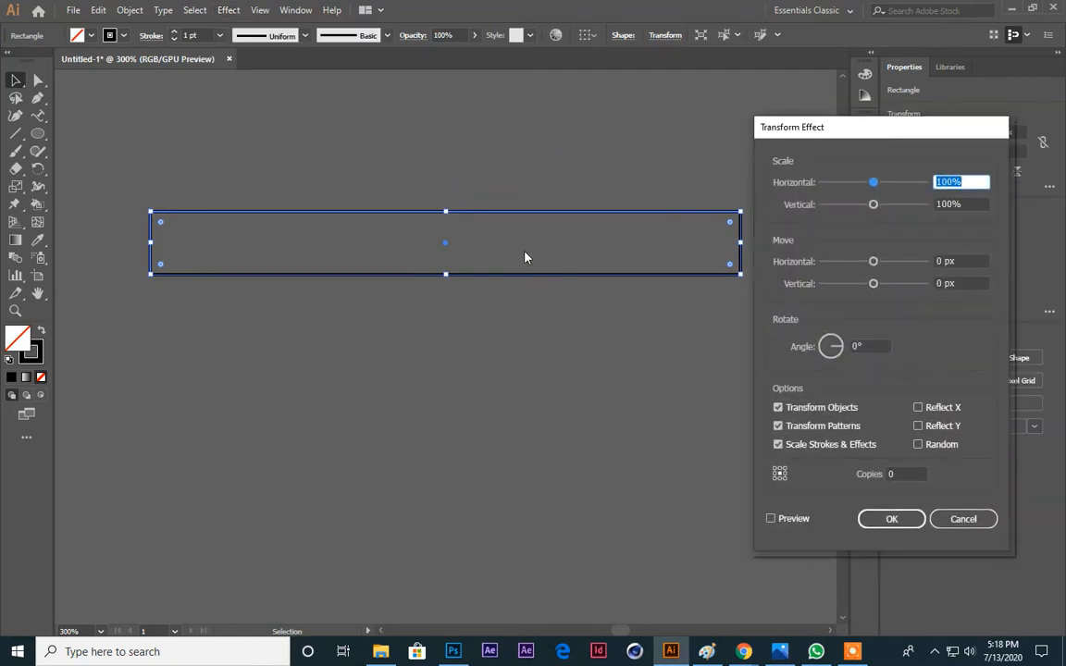
left_click_drag(919, 474, 813, 478)
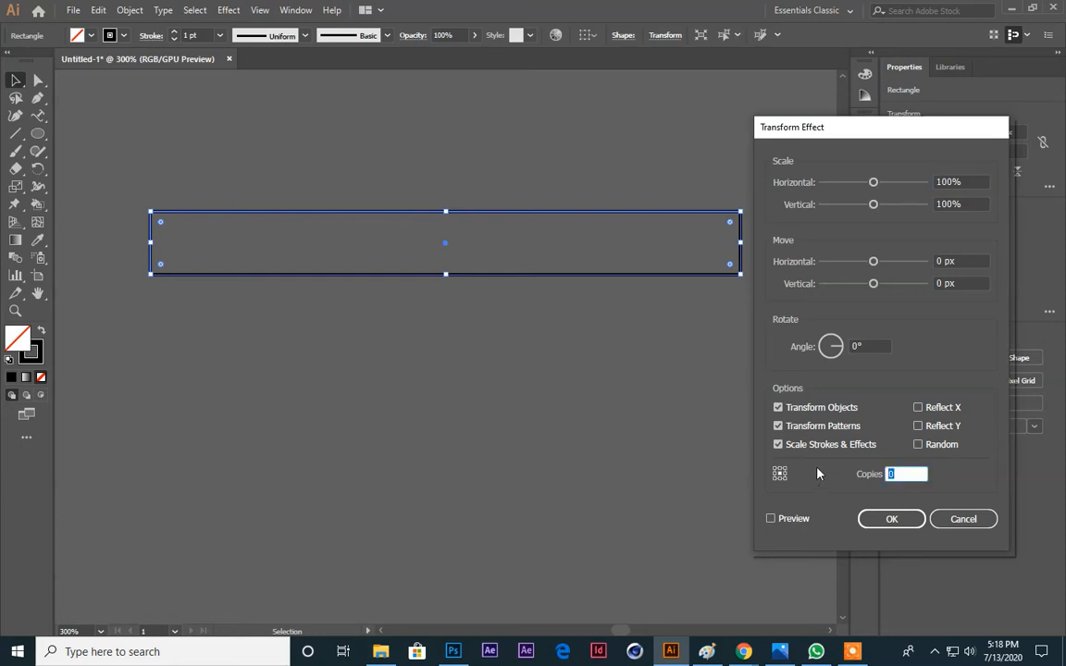
Step: Apply the Transform effect to the rectangle with 4 copies and a vertical move of 28 px
type("4")
left_click(771, 519)
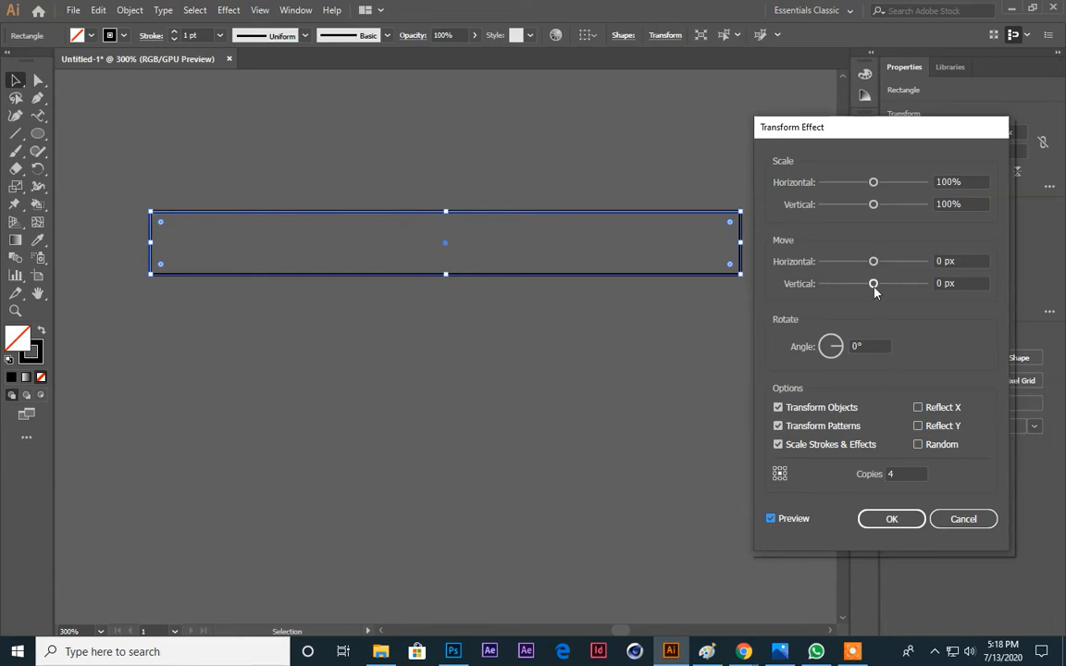
left_click_drag(874, 284, 893, 290)
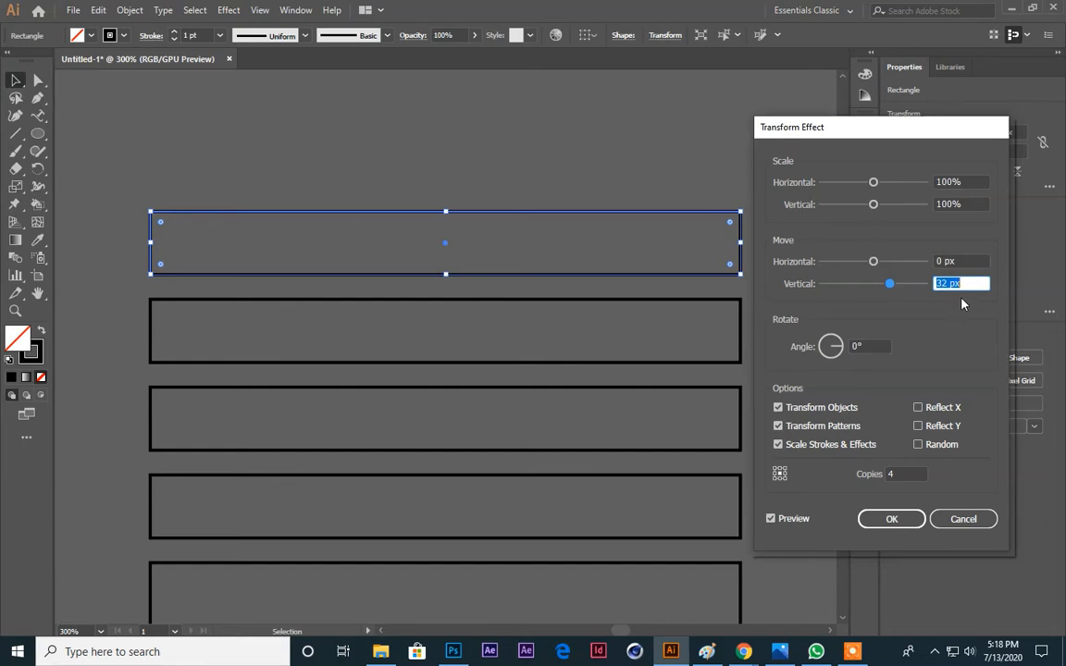
scroll(960, 283, "down", 5)
scroll(960, 283, "up", 1)
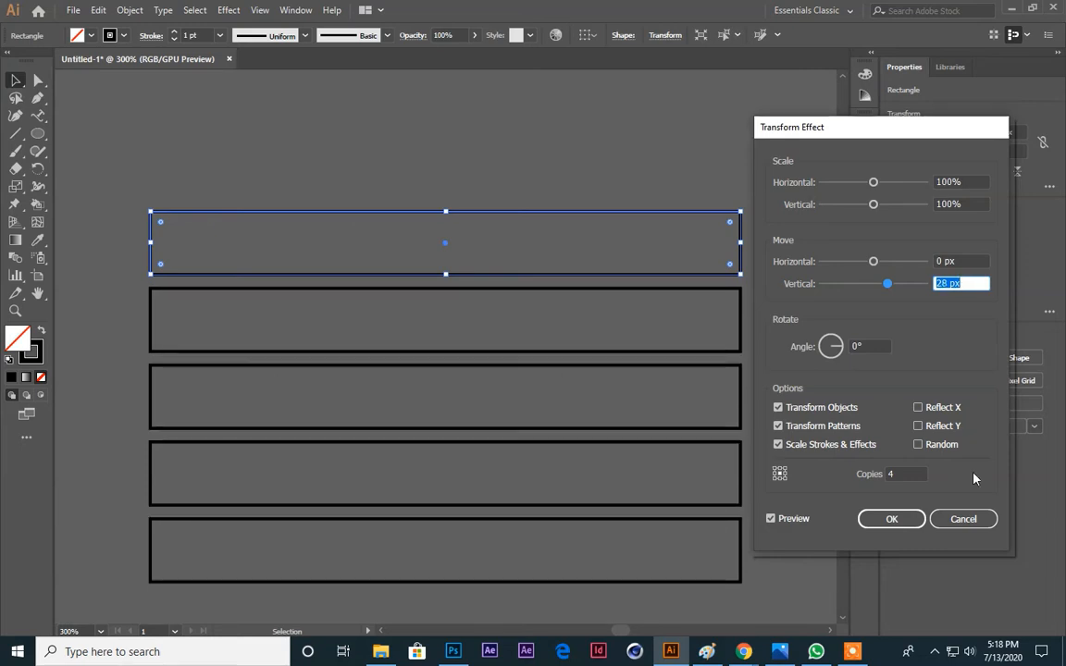
left_click(893, 518)
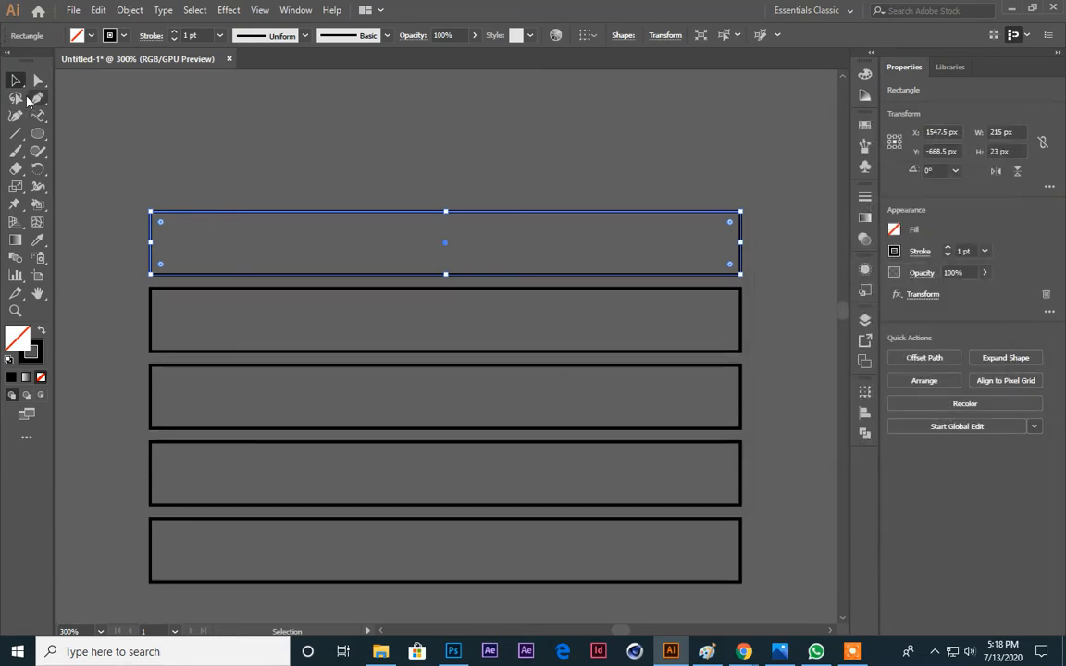
left_click(478, 131)
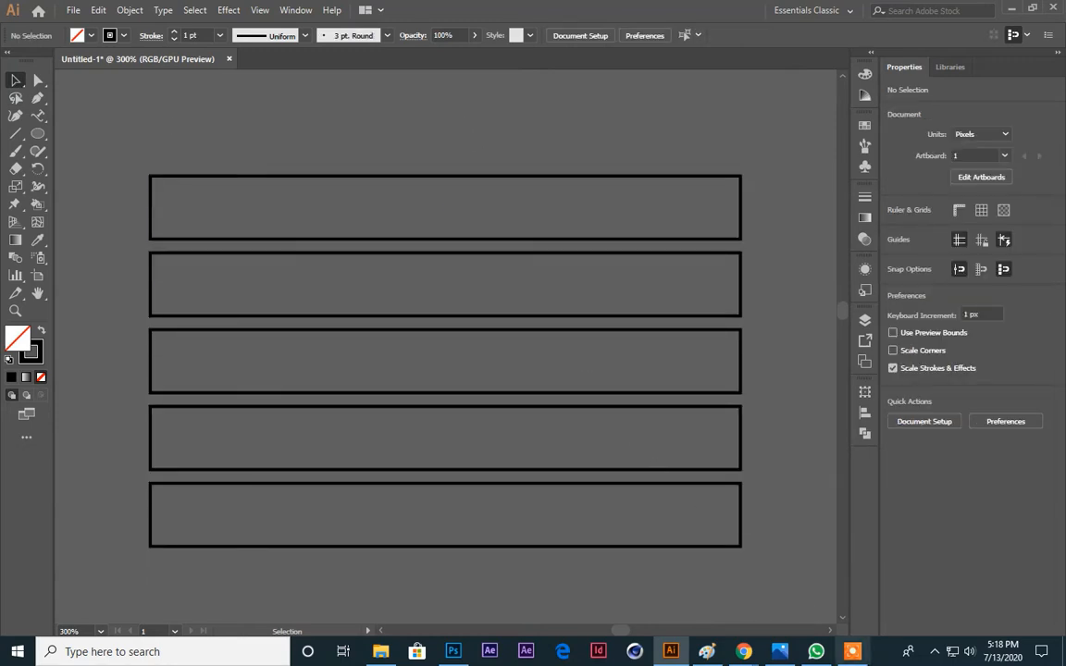
Step: Expand the appearance of the transformed rectangle and ungroup the resulting stack of rectangles
left_click(435, 204)
left_click(512, 138)
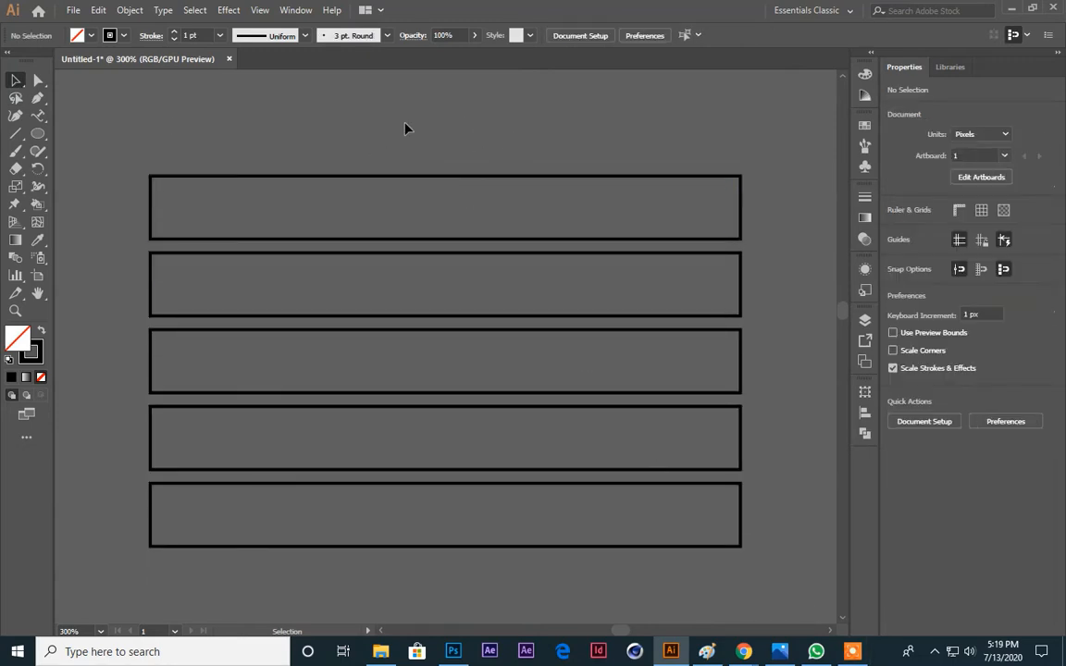
left_click(460, 195)
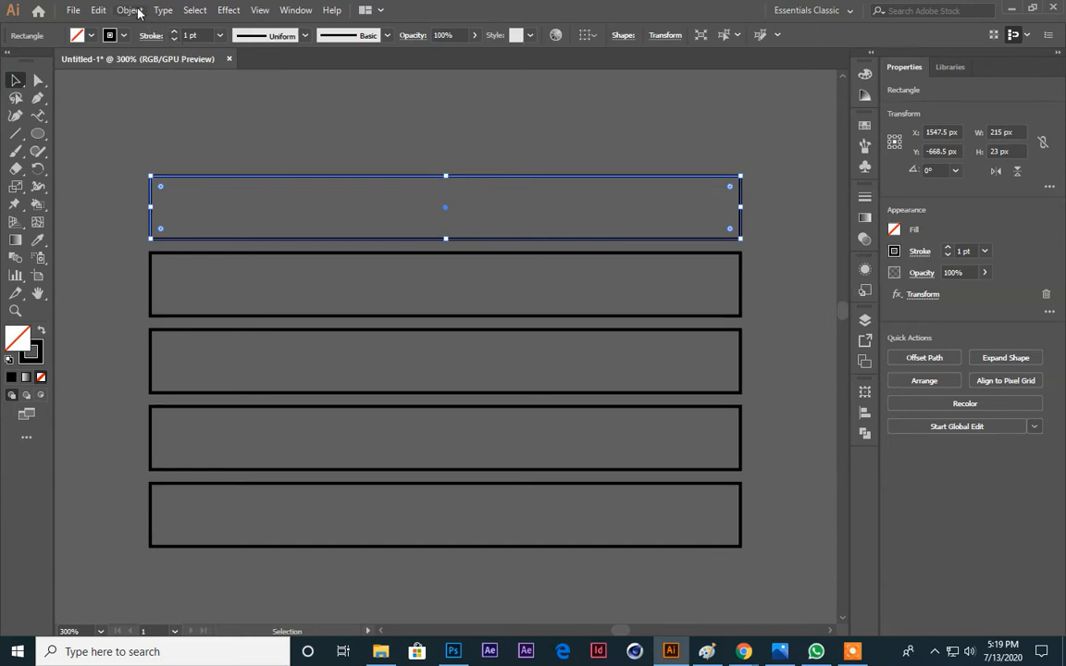
left_click(130, 10)
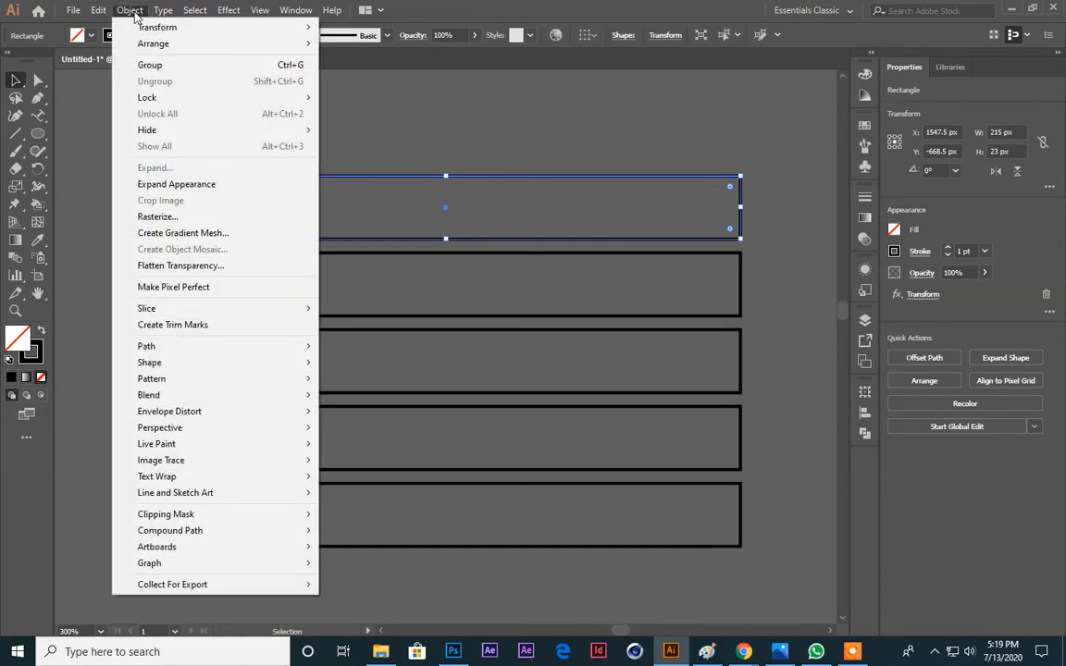
left_click(181, 189)
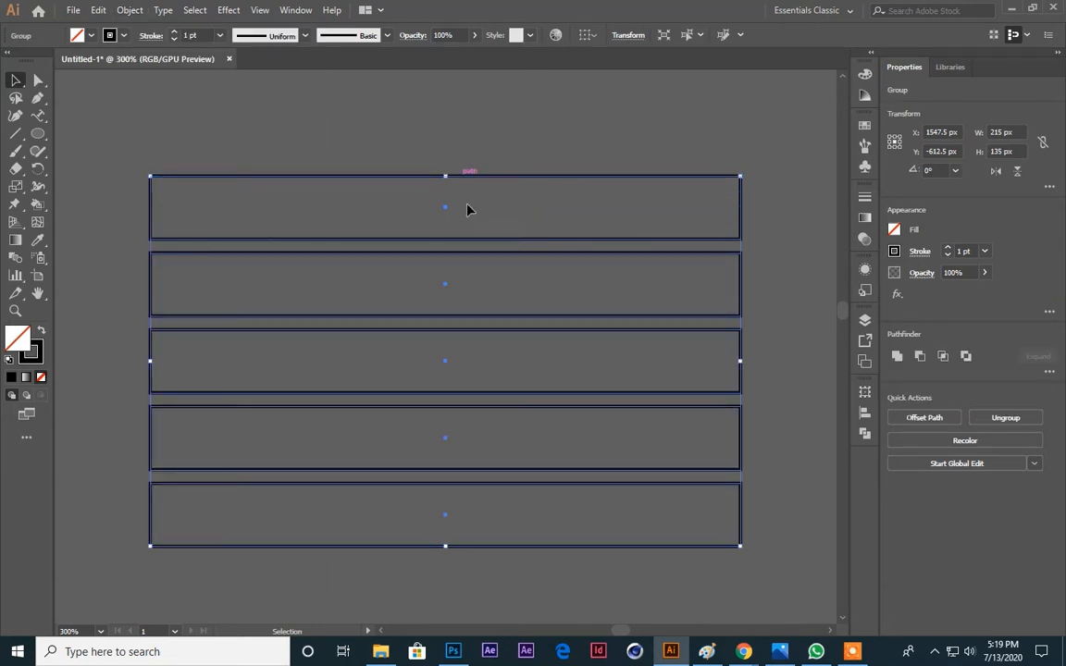
left_click(477, 166)
left_click(478, 183)
right_click(477, 184)
left_click(518, 300)
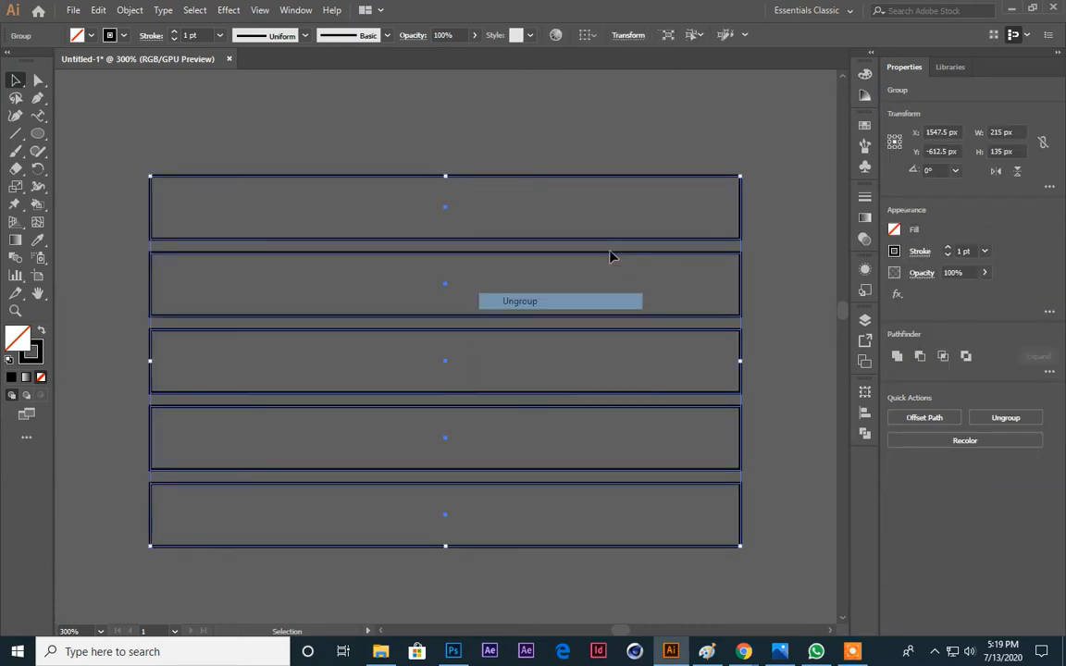
left_click(755, 157)
Step: Switch to the Google Meet window to capture it, and paste the screenshot into Paint
mouse_move(742, 652)
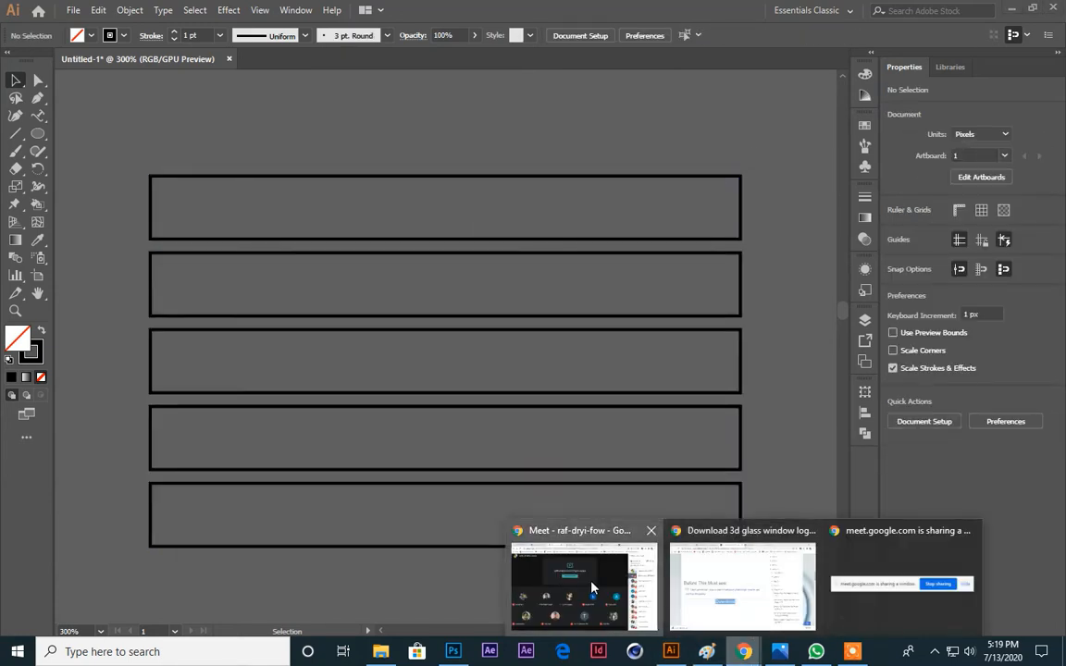
left_click(536, 537)
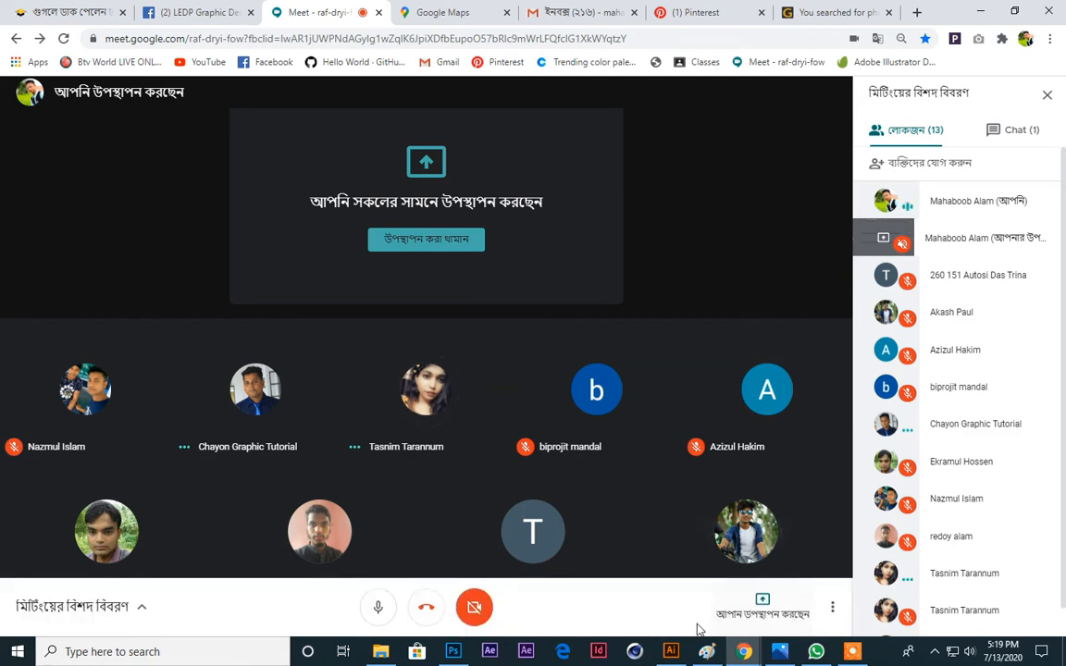
left_click(707, 652)
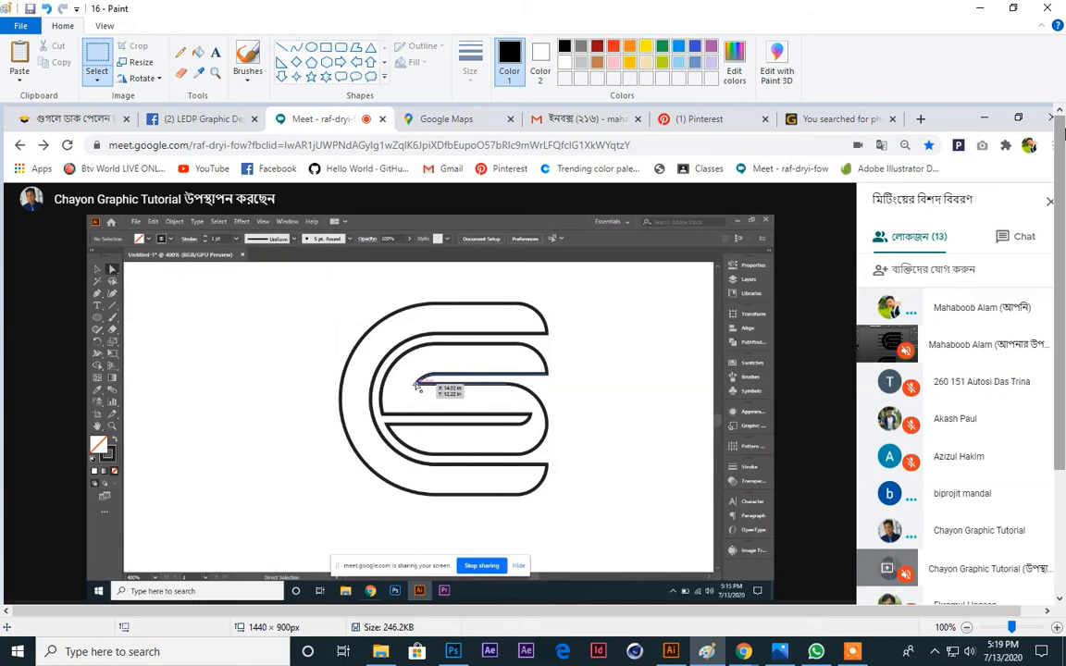
key("ctrl+v")
Step: Save the pasted screenshot as a new JPEG named "17." in the Class-16 folder
left_click(20, 25)
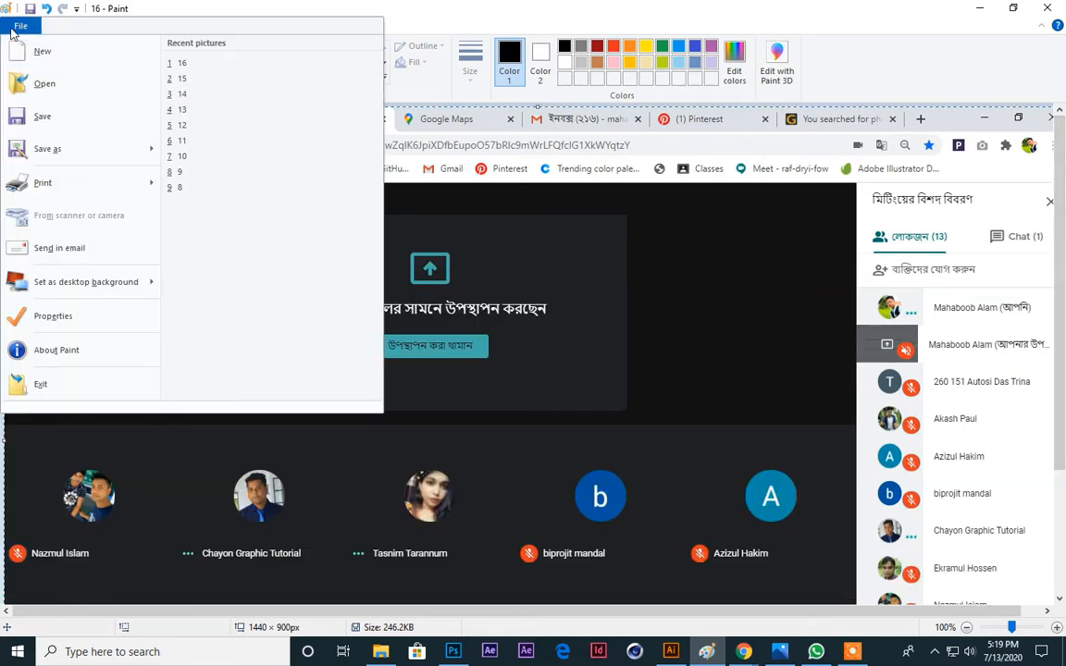
left_click(40, 151)
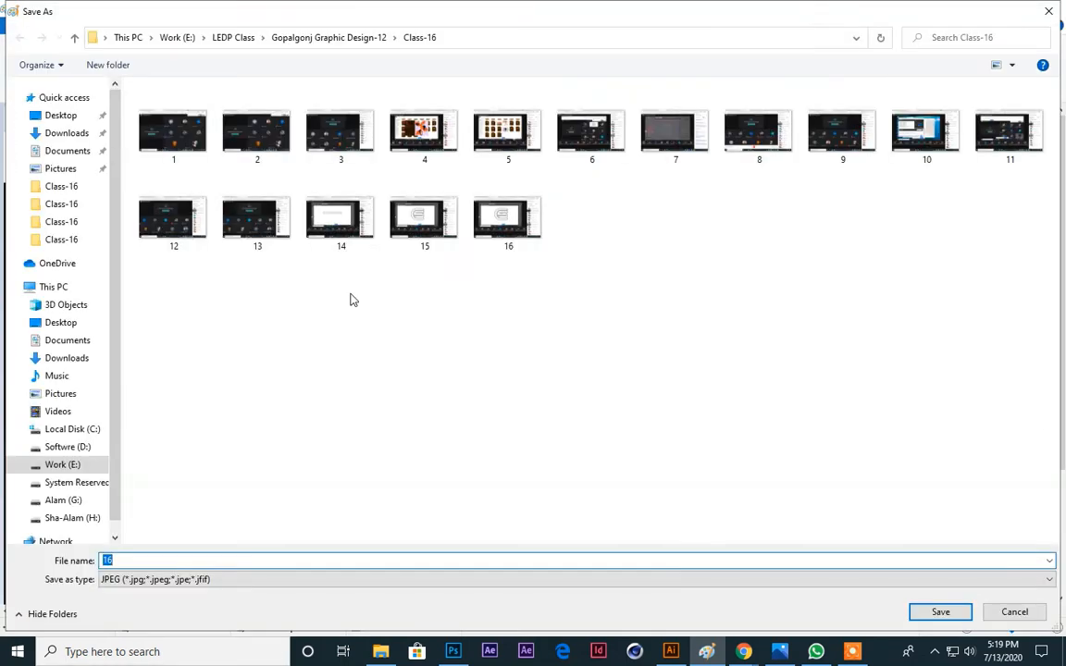
type("17")
key("Return")
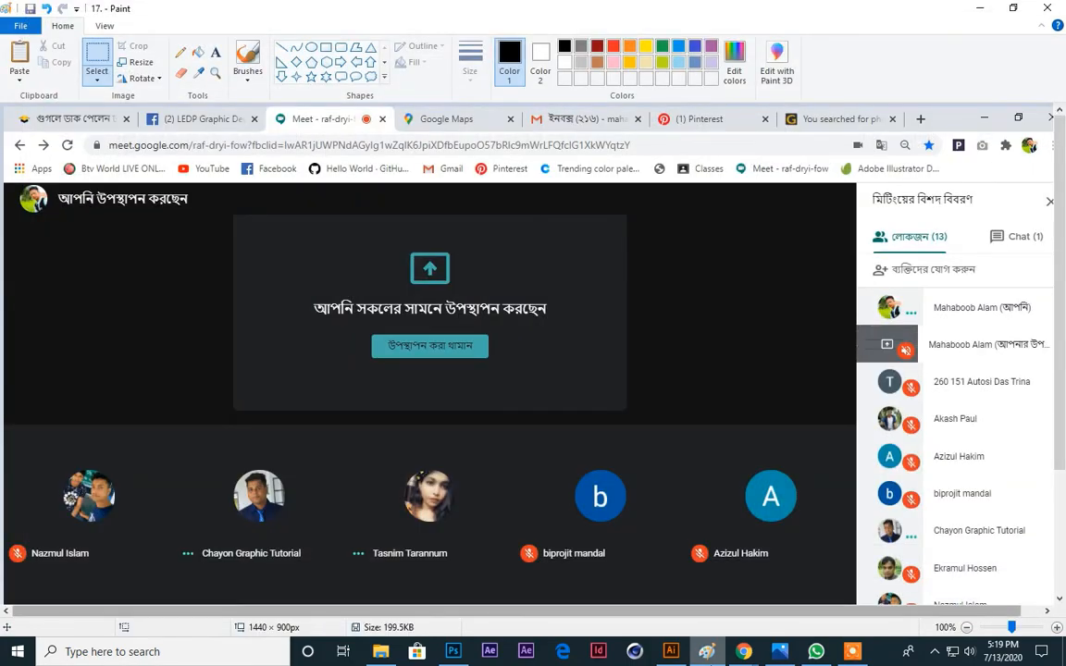
Step: Switch back to Illustrator and undo the ungrouping, the expansion and the Transform effect
left_click(670, 652)
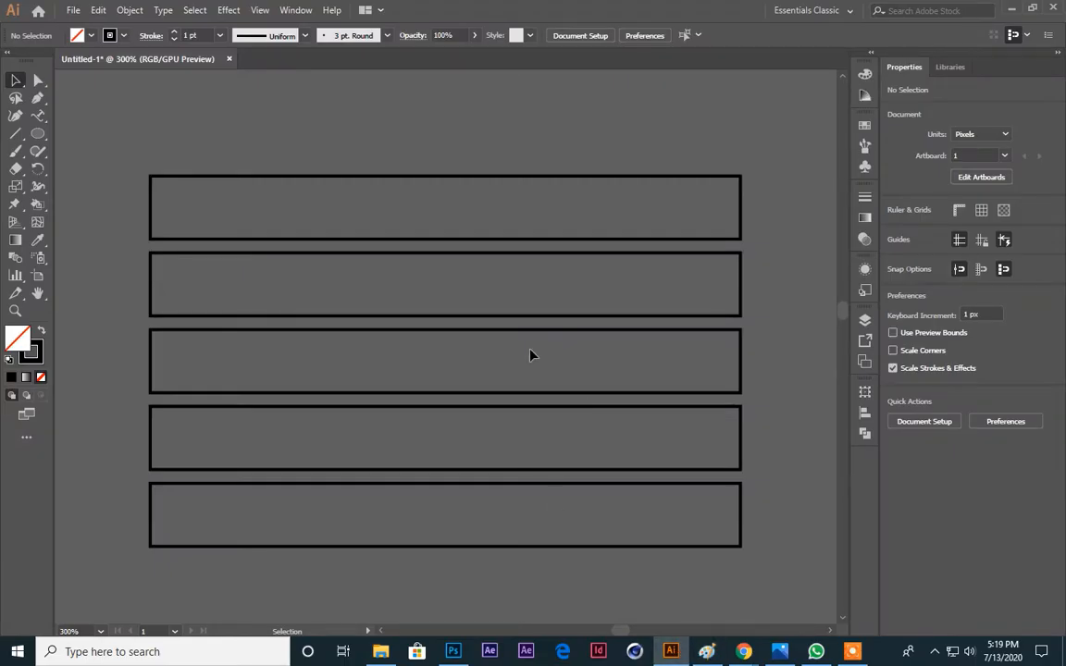
key("ctrl+z")
key("ctrl+z")
key("ctrl+z")
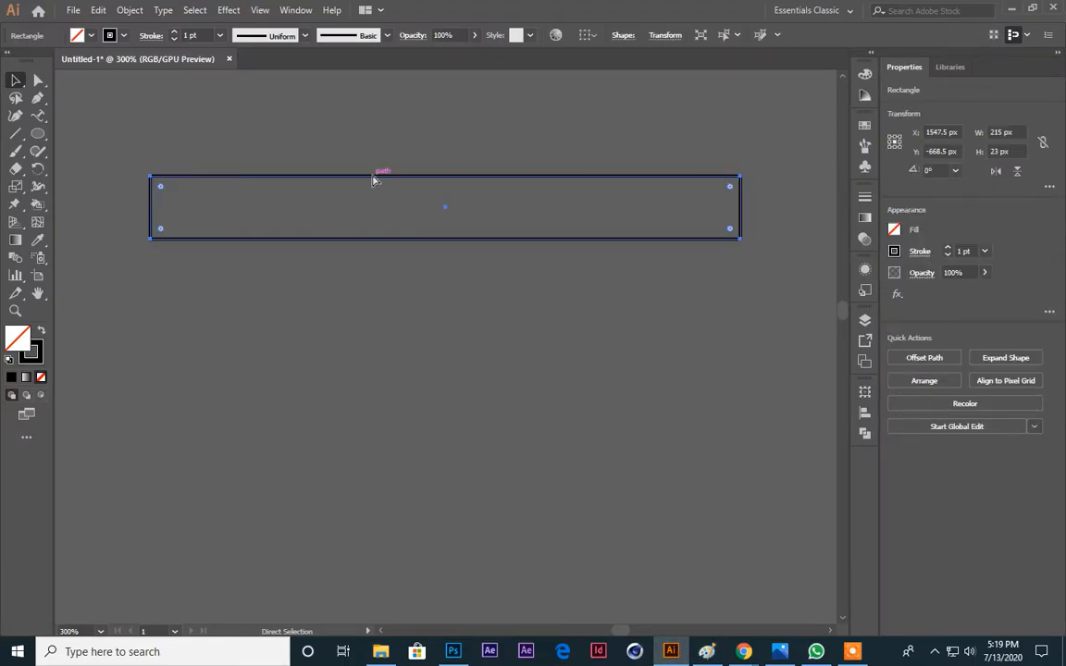
Step: Start a Transform effect on the single rectangle with 4 copies and the preview enabled
left_click(347, 133)
left_click_drag(325, 124, 456, 295)
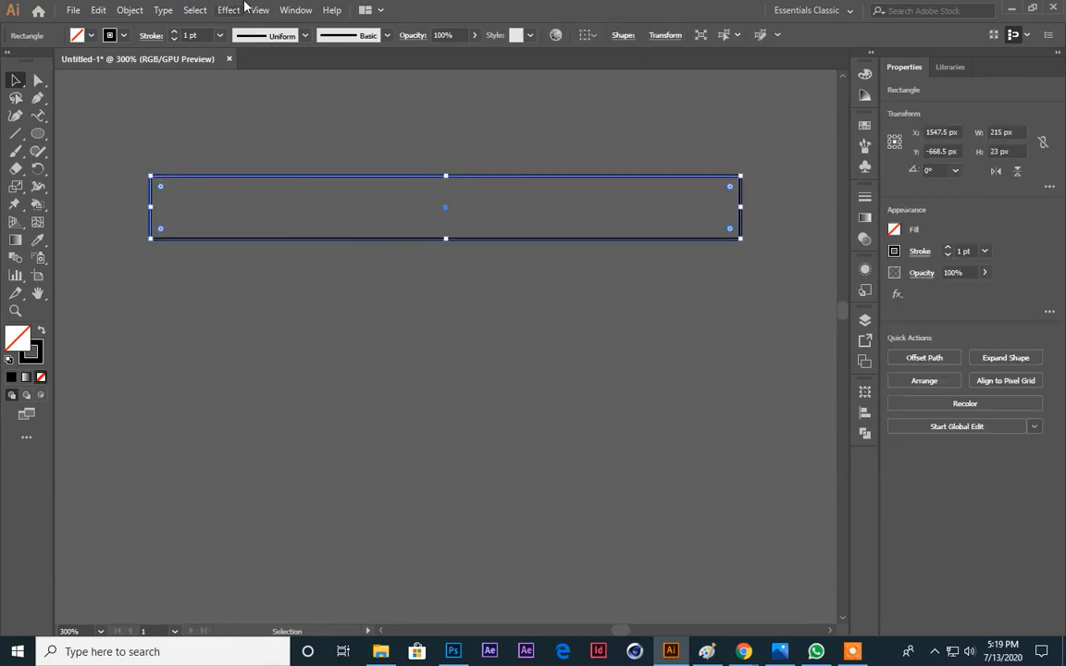
left_click(232, 9)
mouse_move(257, 130)
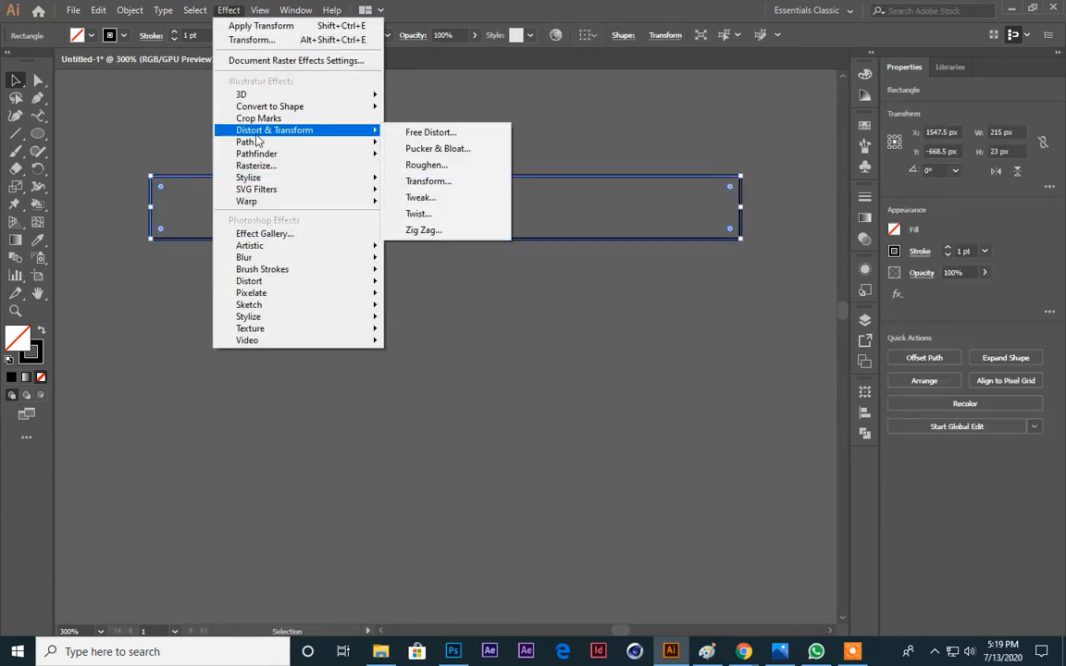
left_click(431, 182)
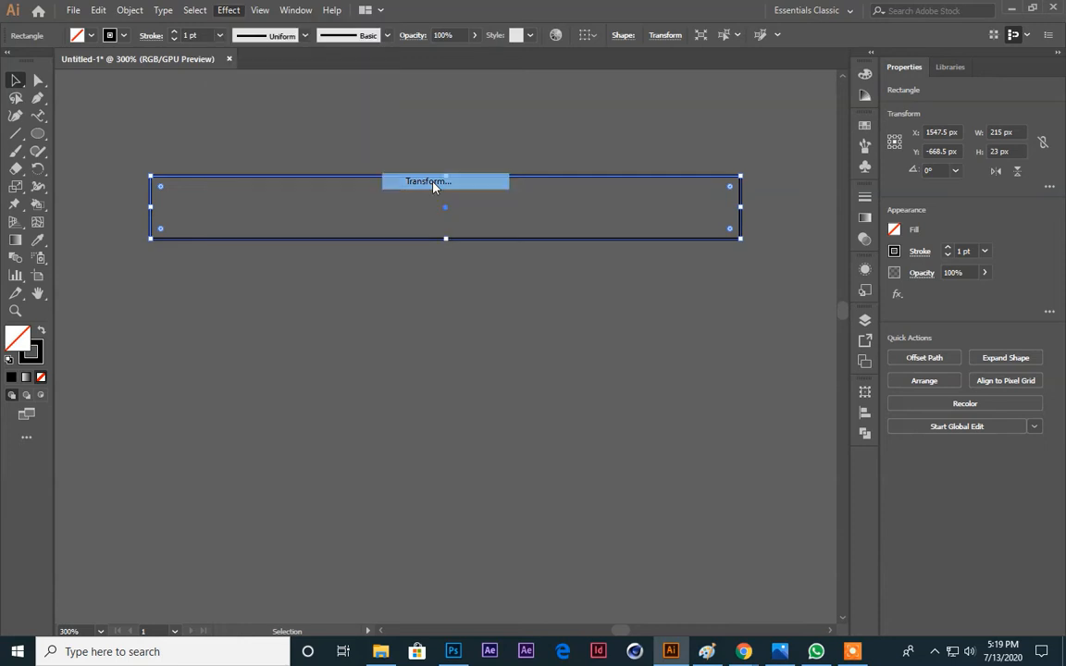
left_click(903, 474)
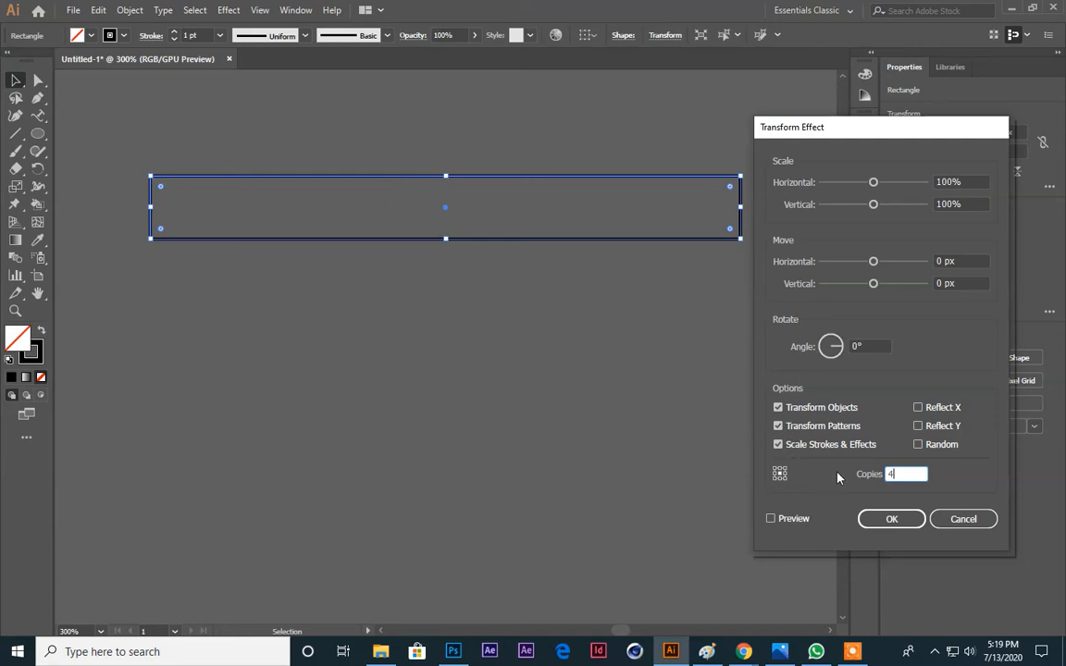
left_click(771, 520)
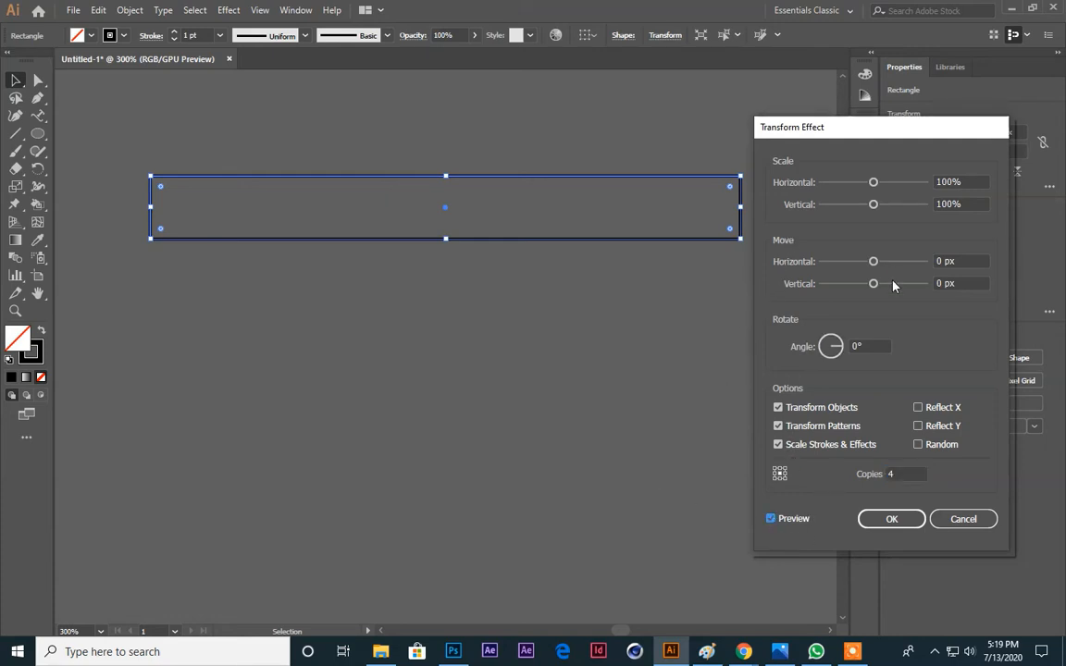
left_click(852, 651)
left_click(975, 629)
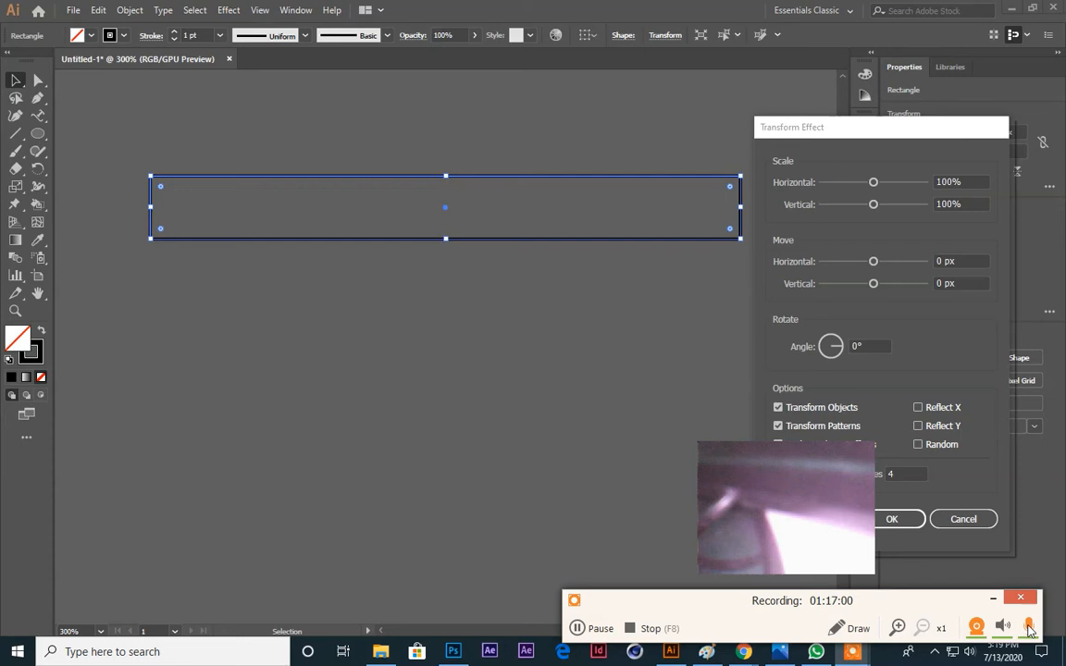
left_click(977, 629)
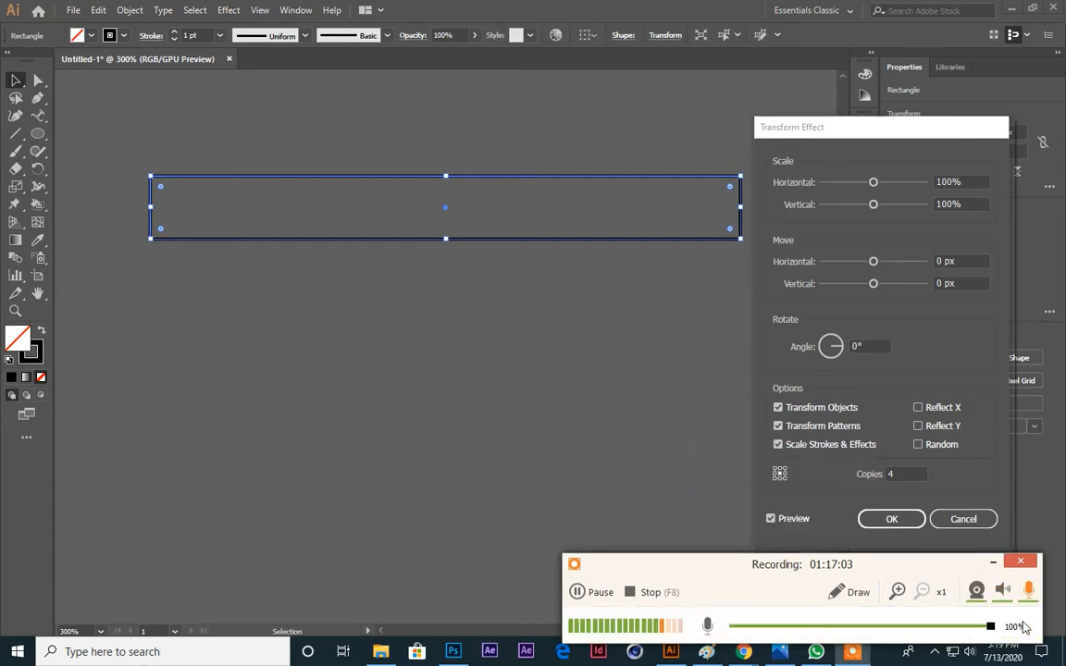
left_click(1002, 566)
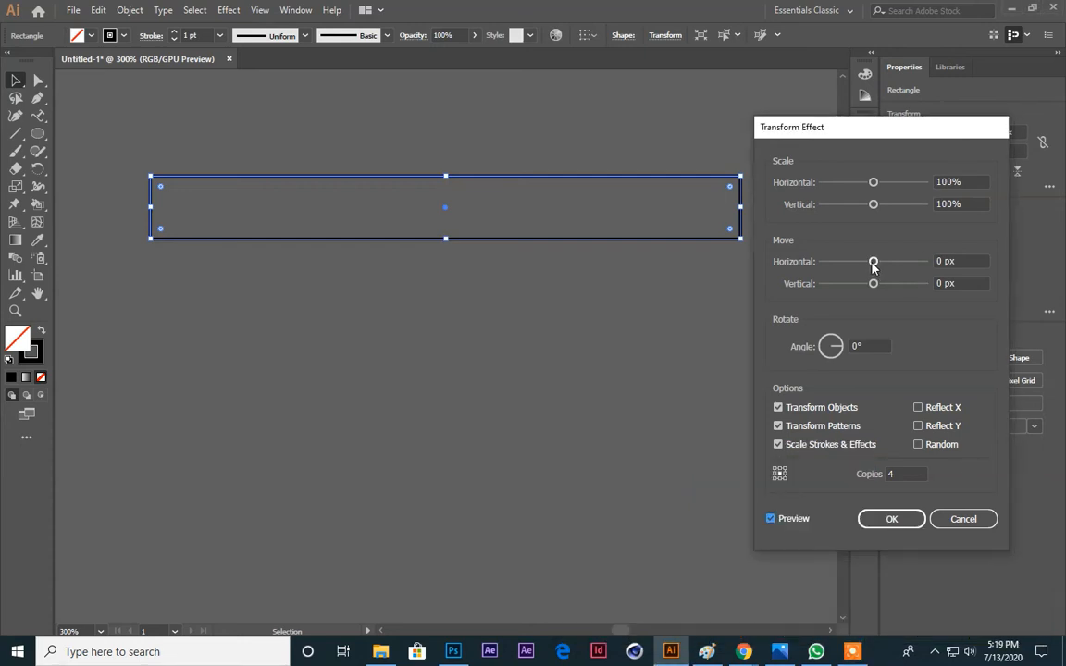
Step: Try a 9 px horizontal move for the copies and set it back to 0 px
left_click_drag(875, 265, 878, 265)
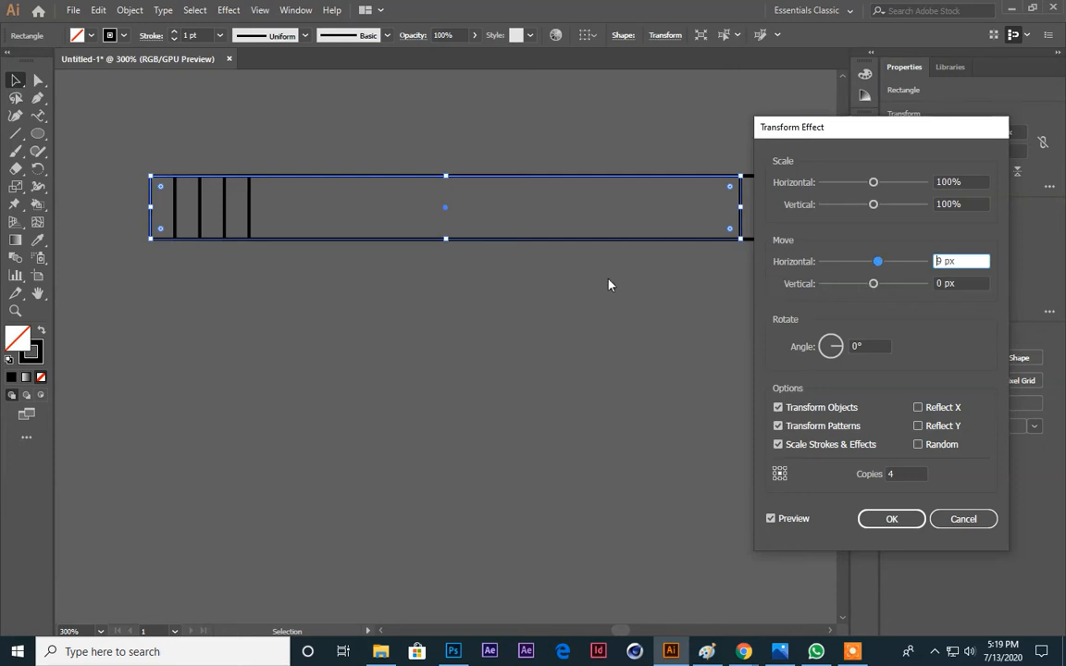
type("0")
Step: Set the vertical move of the copies to 29 px and apply the Transform effect
left_click(952, 282)
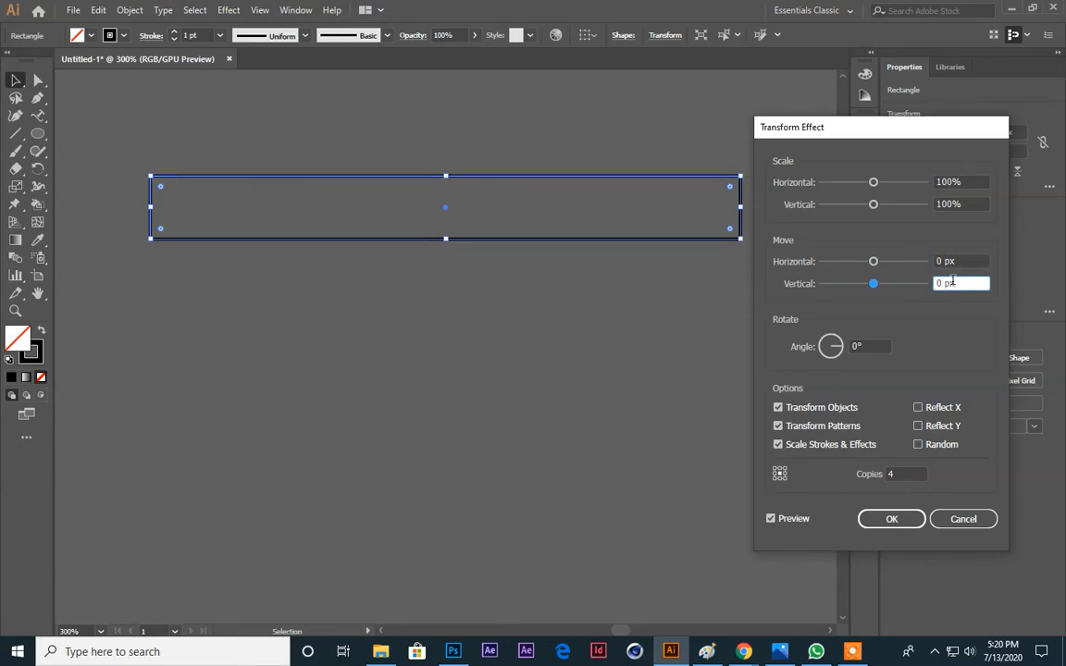
double_click(952, 282)
left_click_drag(877, 292, 883, 290)
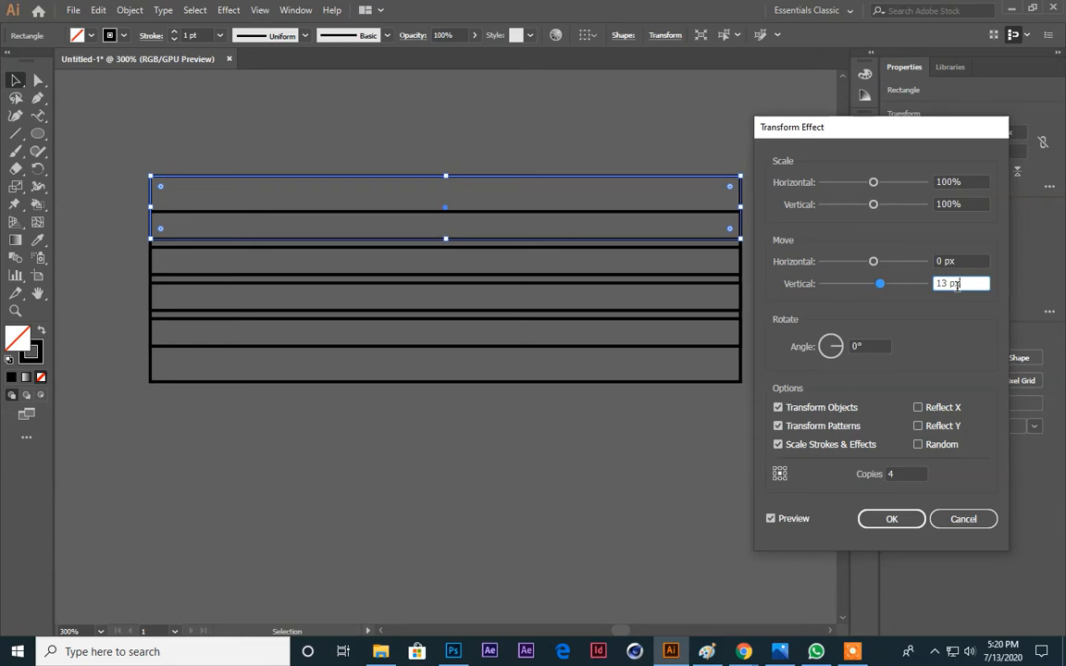
key("Up")
key("Up")
key("Up")
key("Up")
key("Up")
key("Up")
key("Up")
key("Up")
key("Up")
key("Up")
key("Up")
key("Up")
key("Up")
key("Up")
key("Up")
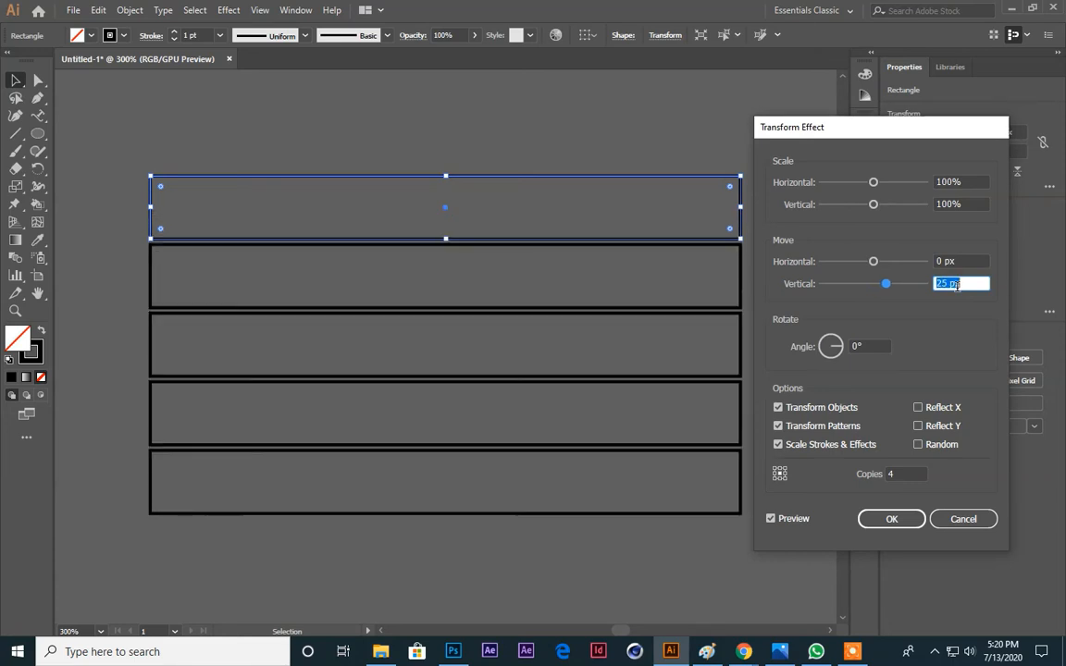
key("Up")
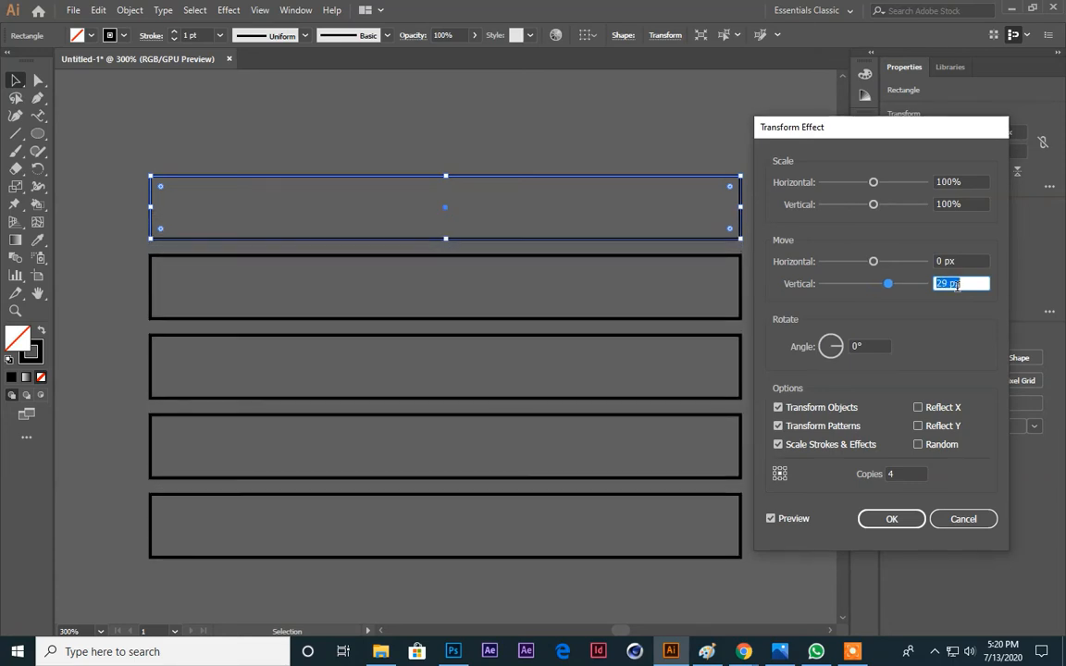
left_click(891, 518)
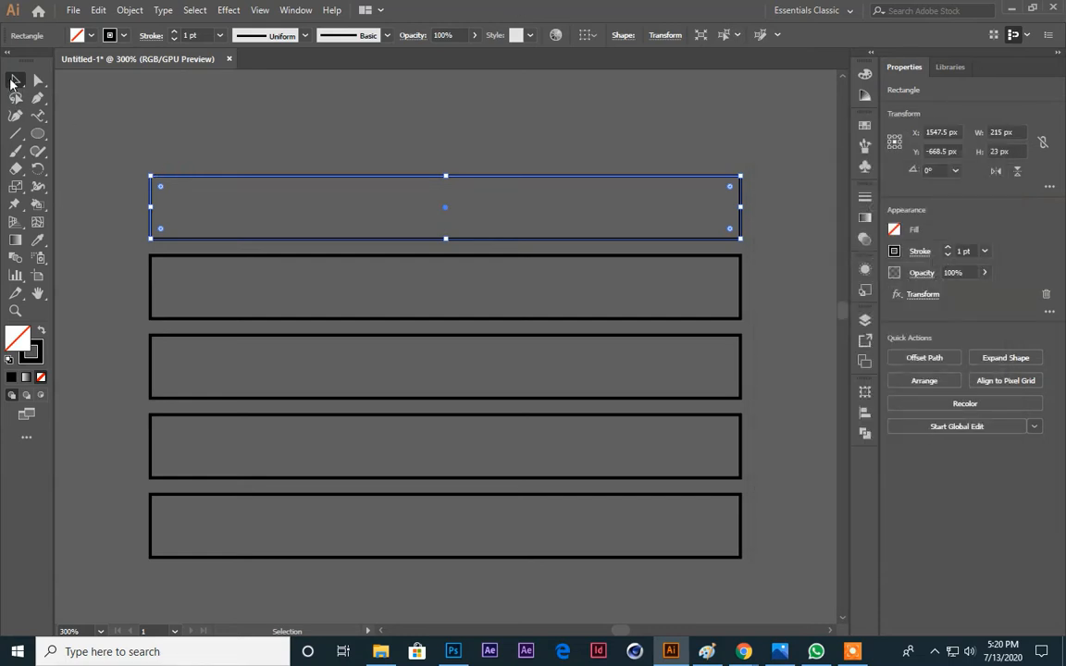
Step: Try moving the transformed rectangle down together with its copies, and undo the move
left_click(213, 124)
left_click(379, 202)
left_click_drag(442, 214, 447, 271)
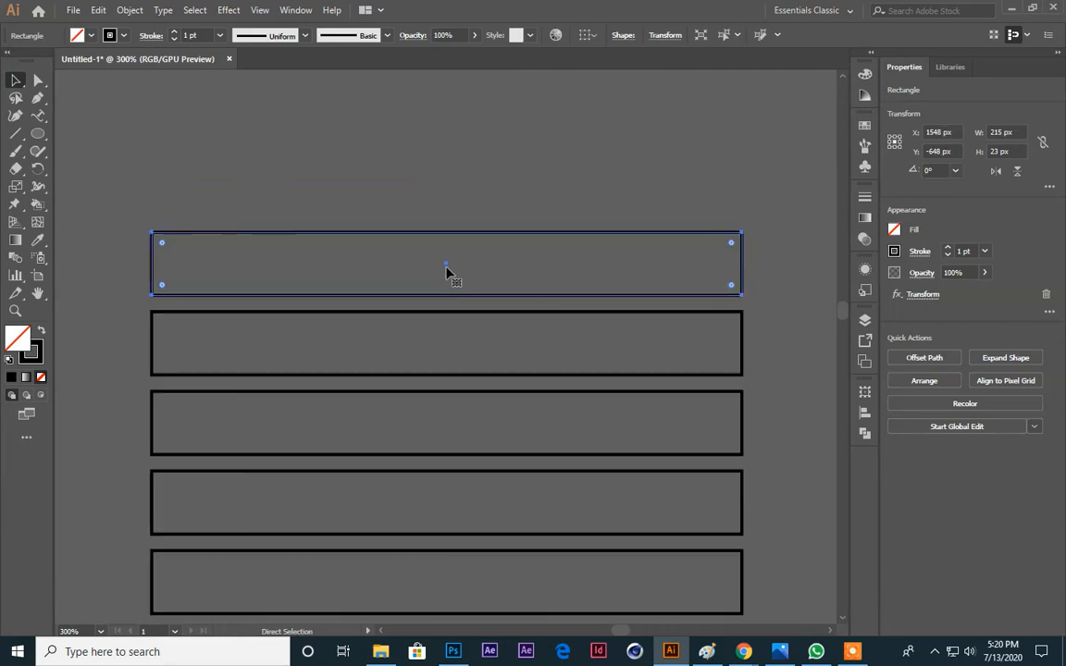
key("ctrl+z")
Step: Expand the appearance of the transformed rectangle into separate shapes and deselect everything
left_click(130, 9)
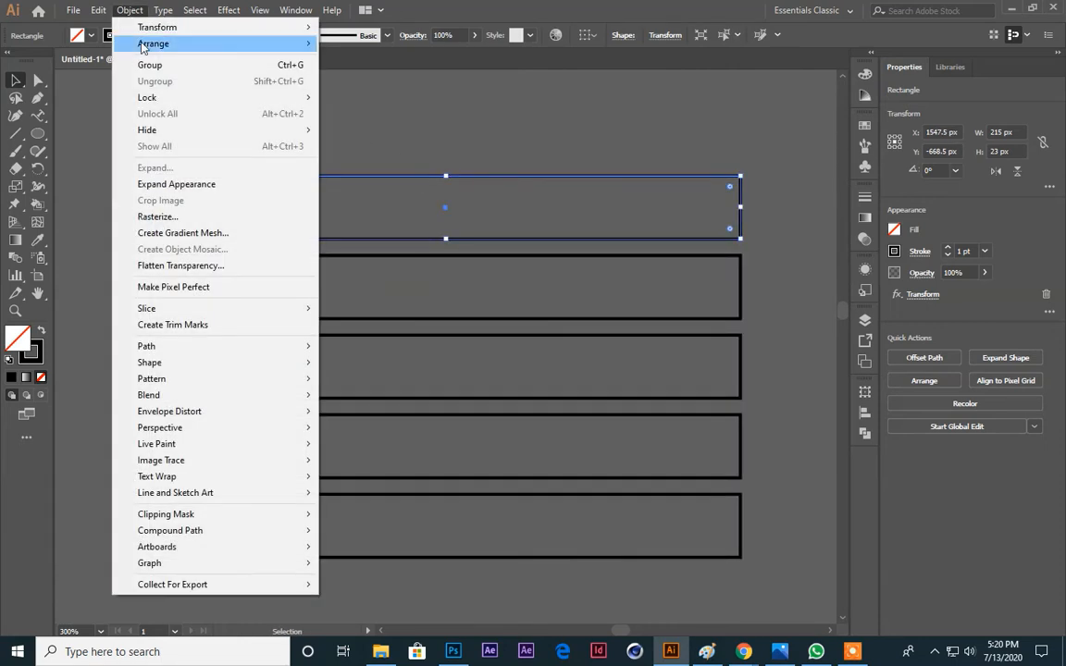
left_click(192, 188)
left_click(487, 138)
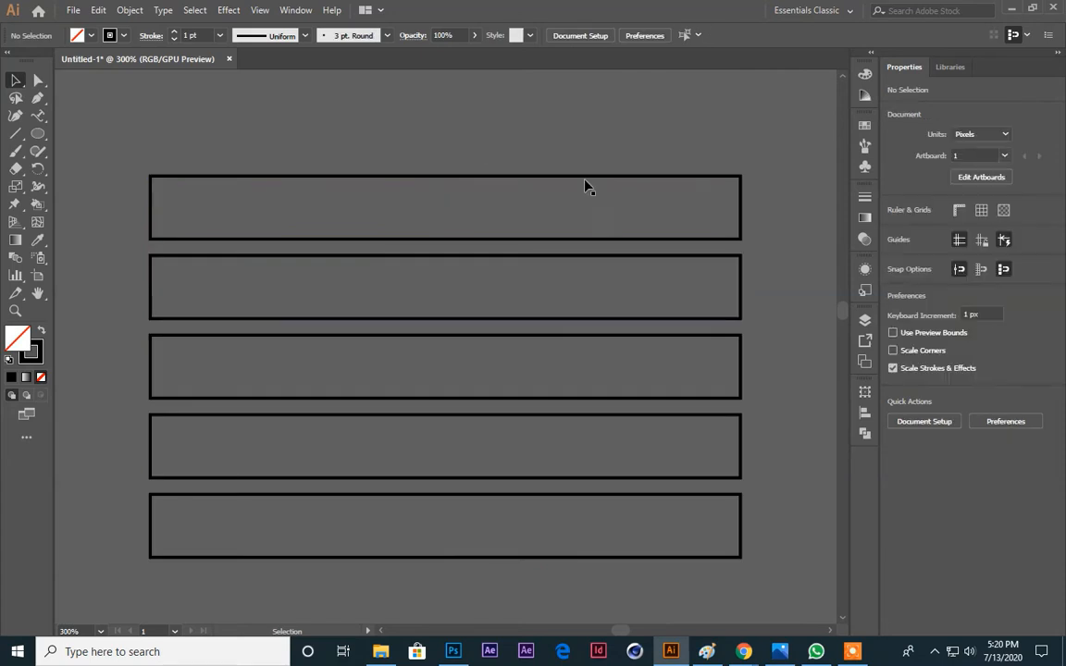
Step: Ungroup the five expanded rectangles and deselect them
right_click(585, 176)
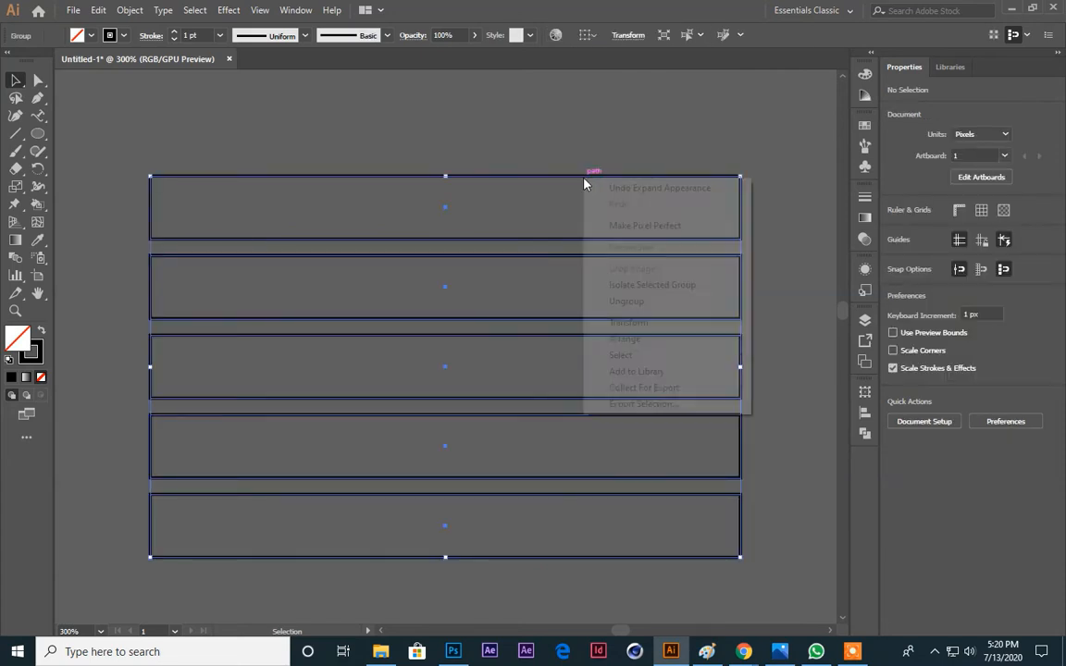
left_click(639, 301)
left_click(730, 141)
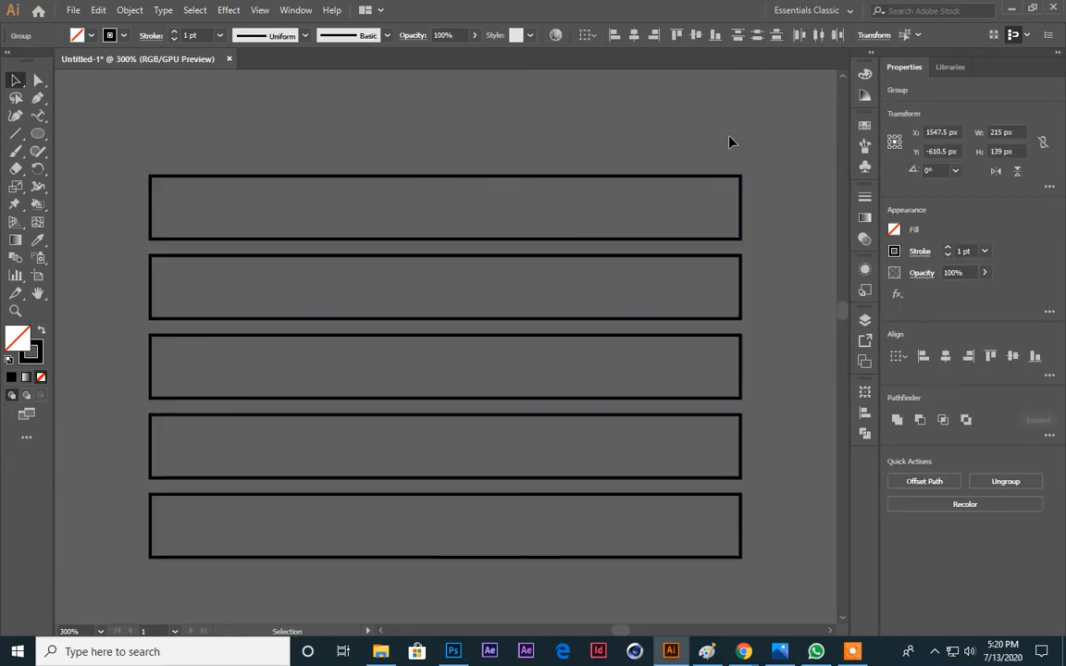
Step: Check the separated rectangles by selecting single ones, the upper four, and the whole stack including its anchor points
left_click(596, 178)
left_click(597, 267)
left_click(600, 259)
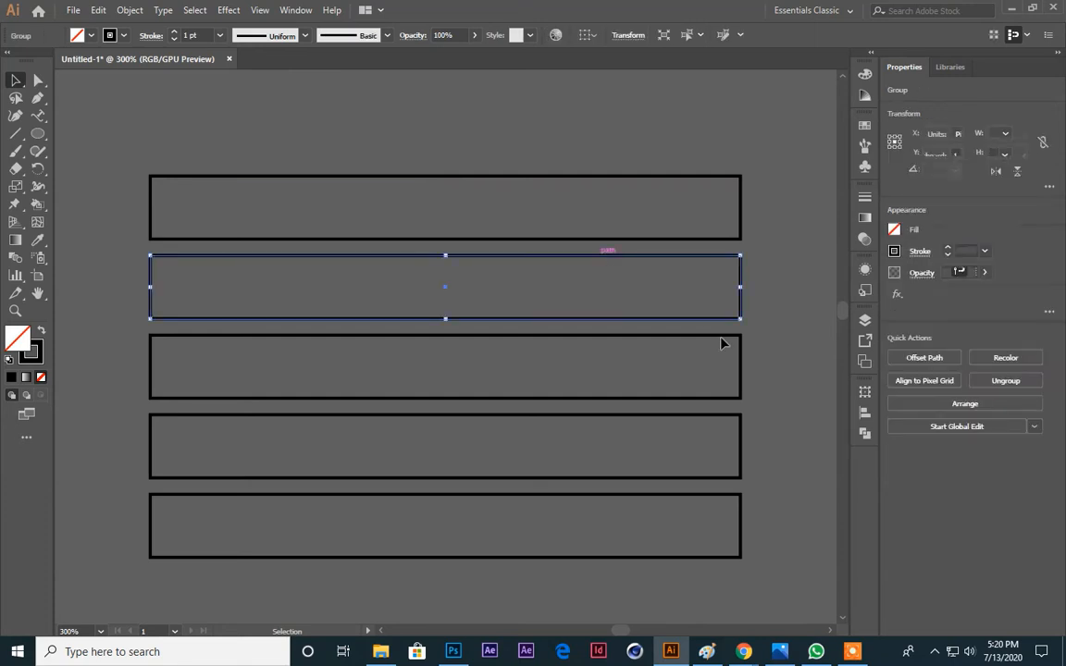
left_click(777, 417)
left_click_drag(380, 171, 533, 486)
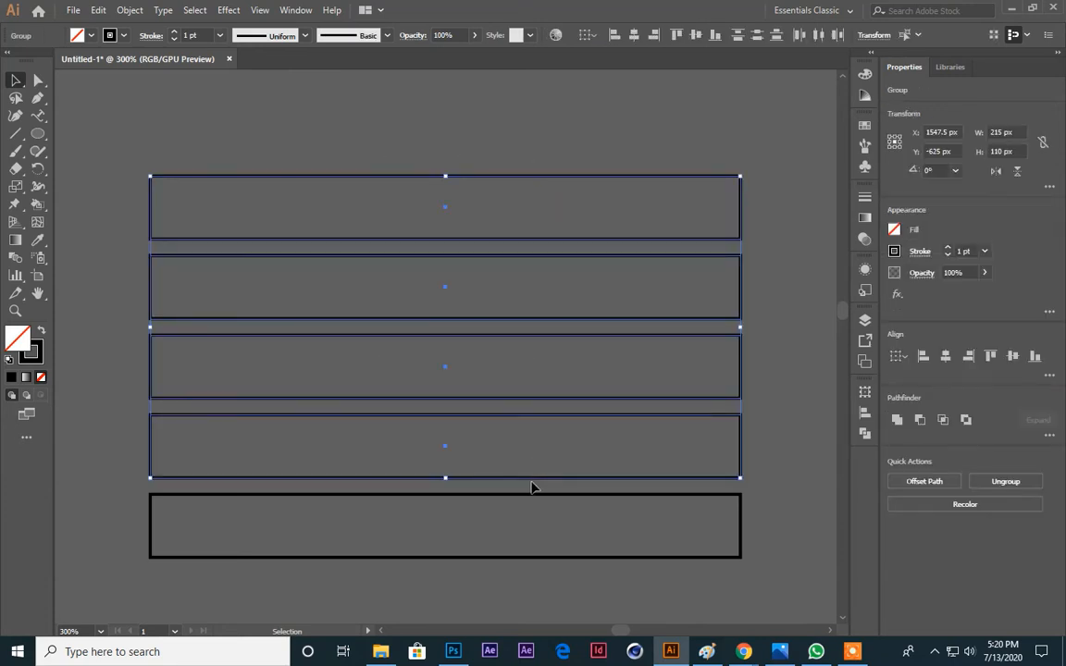
left_click(553, 582)
key("ctrl+a")
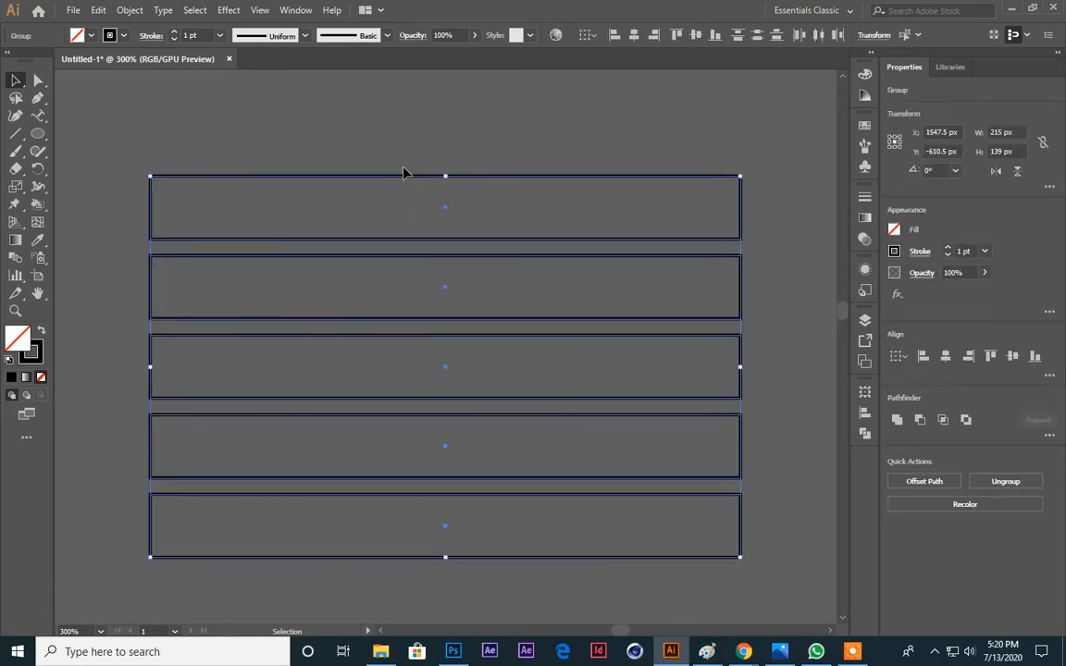
key("a")
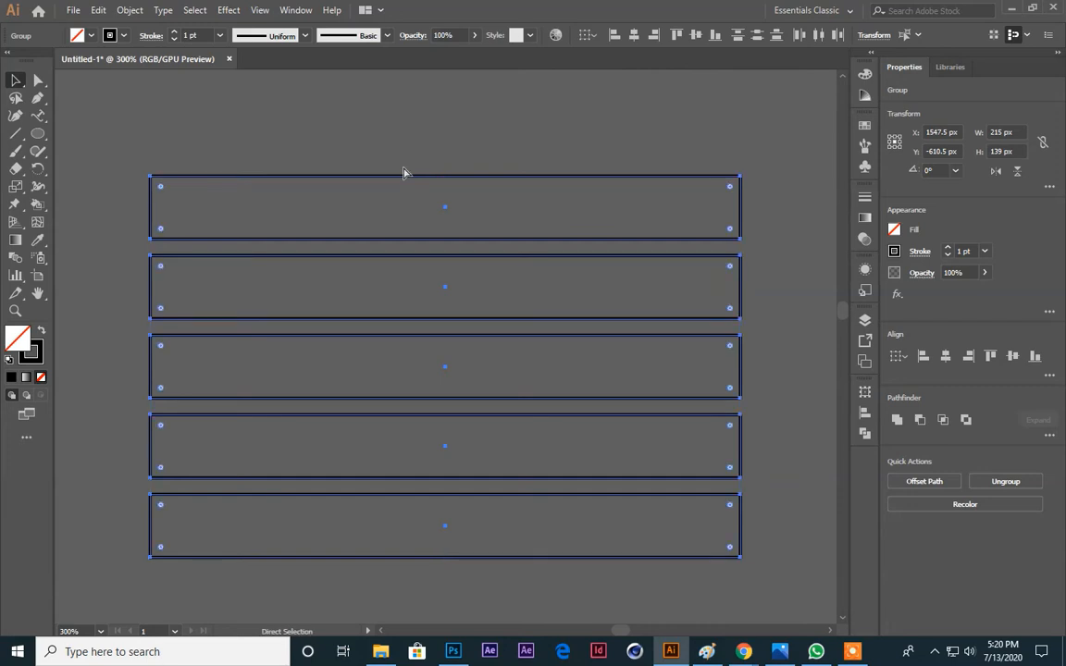
key("v")
key("ctrl+shift+a")
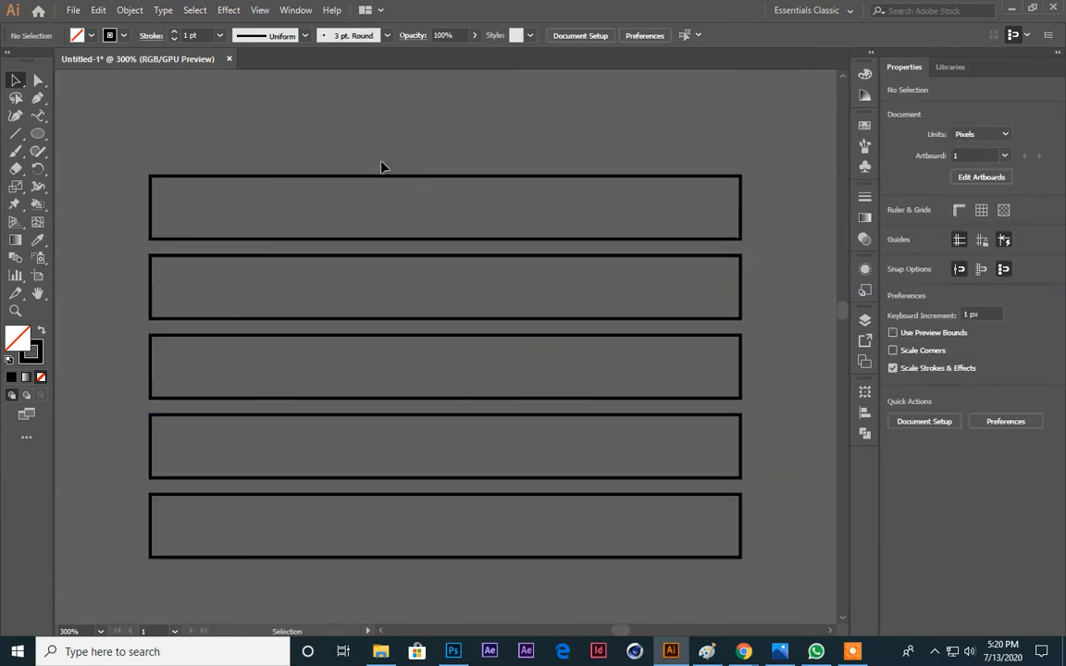
Step: Try drawing a large and a smaller concentric circle from the centre of the rectangle stack, and undo both
left_click(38, 133)
scroll(444, 342, "down", 1)
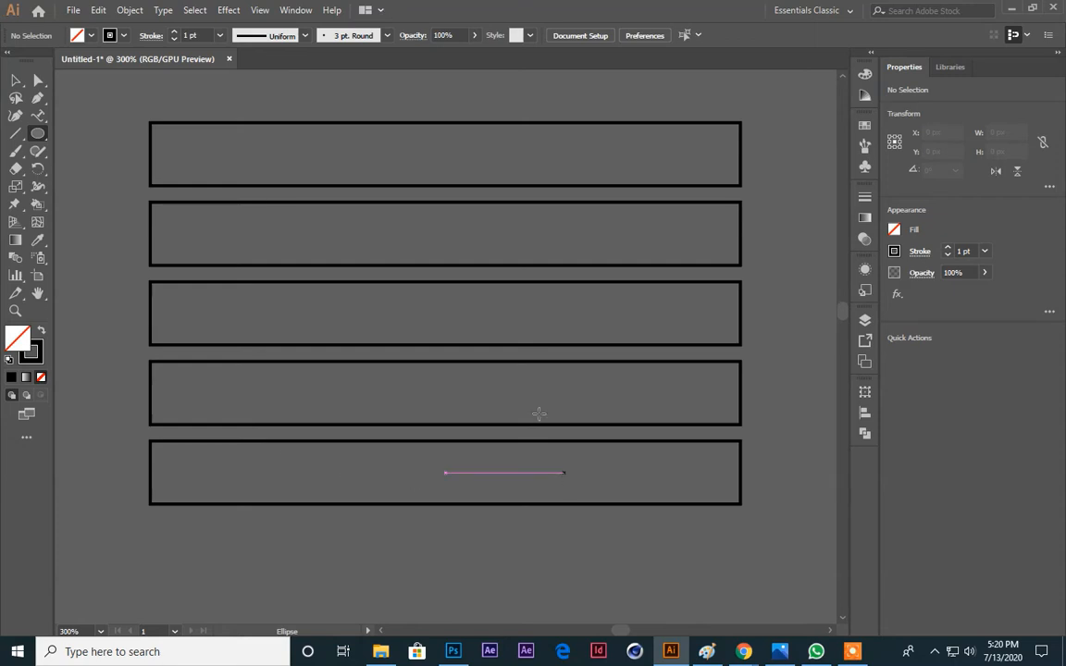
scroll(538, 413, "up", 1)
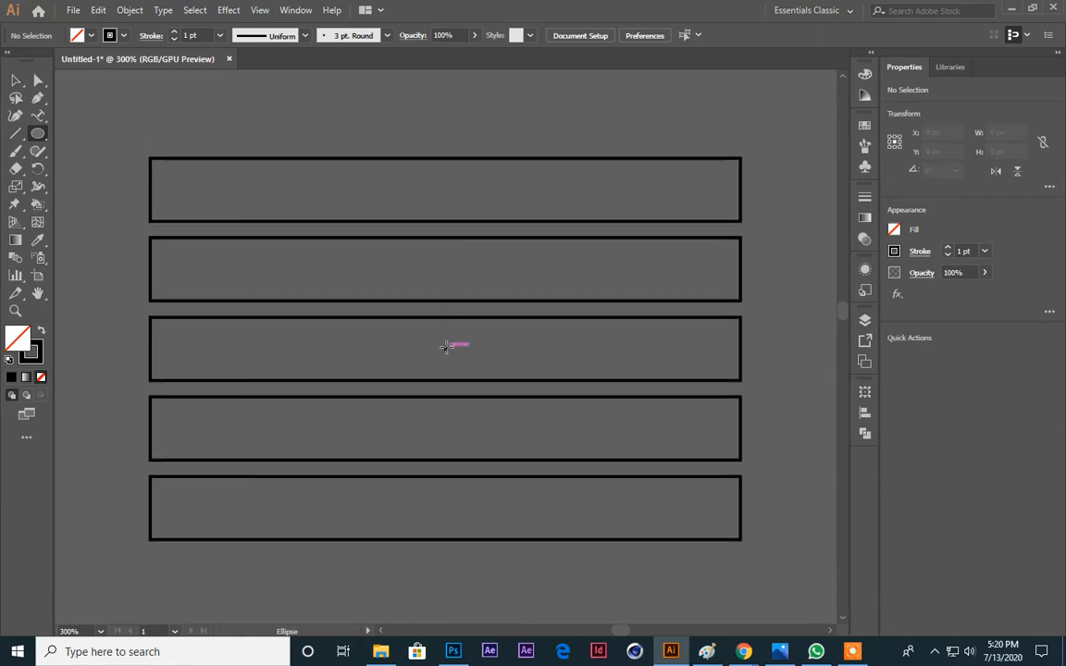
left_click_drag(445, 348, 533, 538)
left_click(15, 82)
left_click(495, 126)
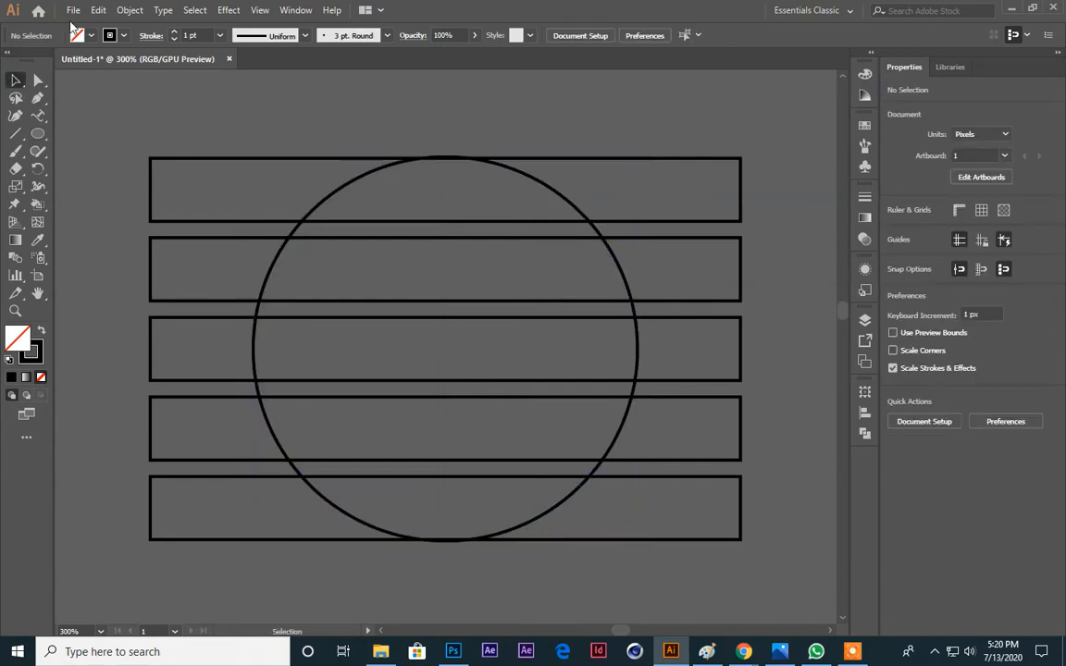
left_click(37, 134)
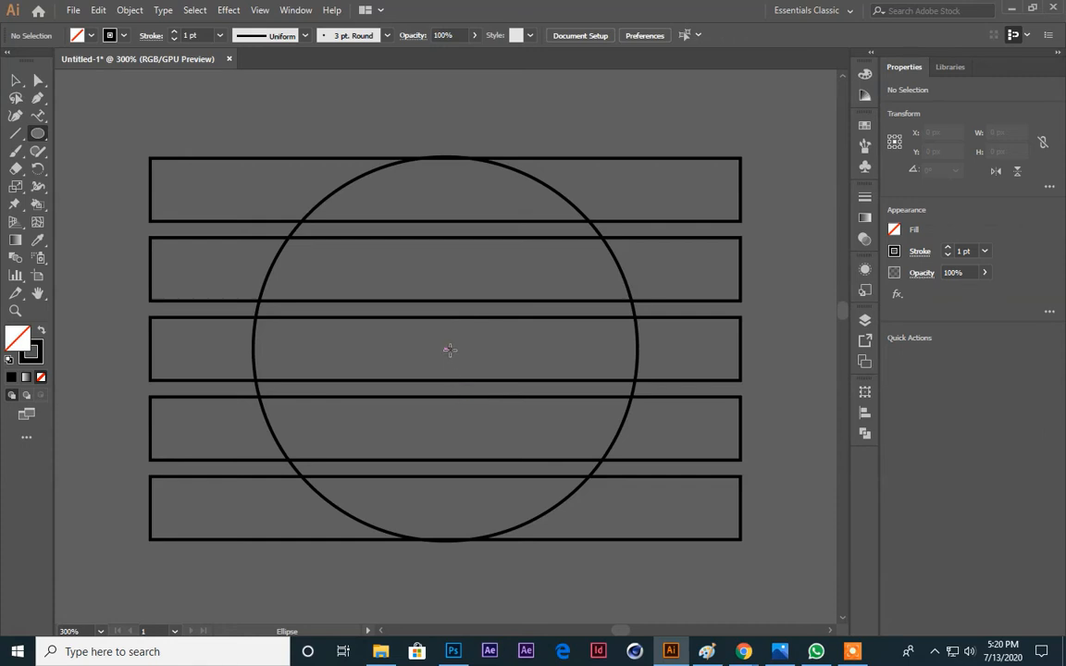
left_click_drag(446, 349, 504, 475)
left_click(16, 80)
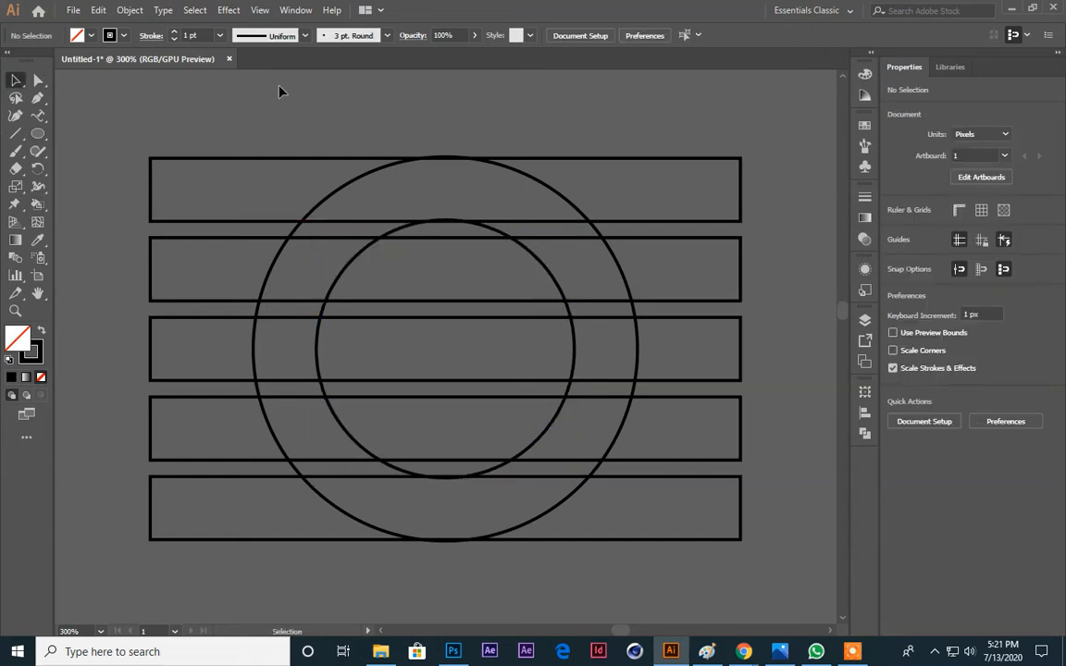
key("ctrl+z")
key("ctrl+z")
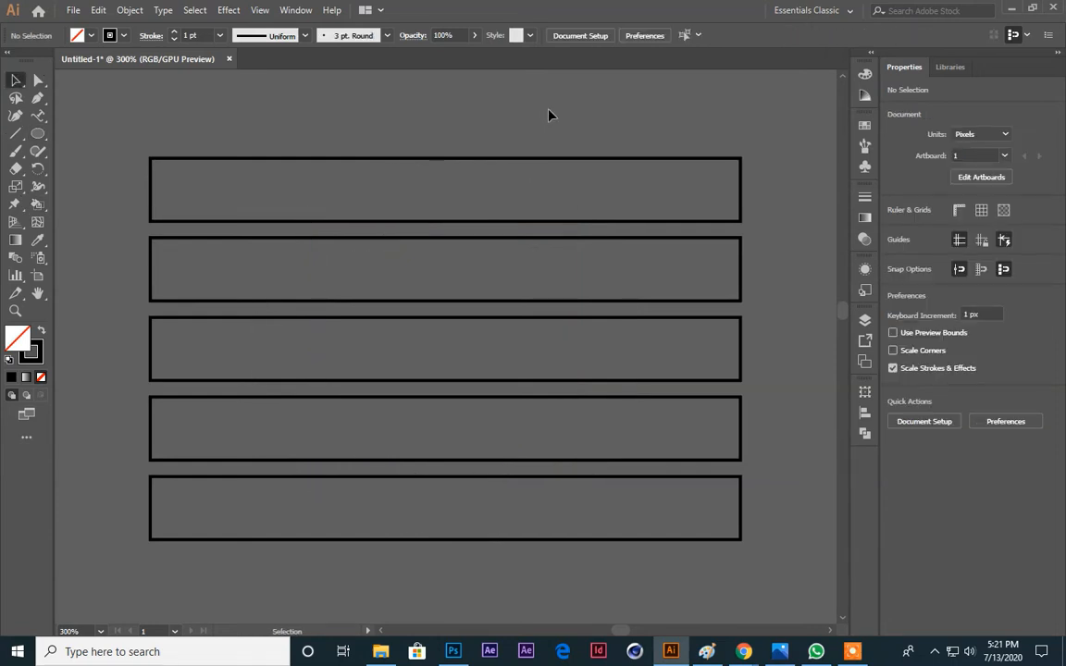
Step: Turn off Snap to Pixel and Snap to Point
left_click(260, 10)
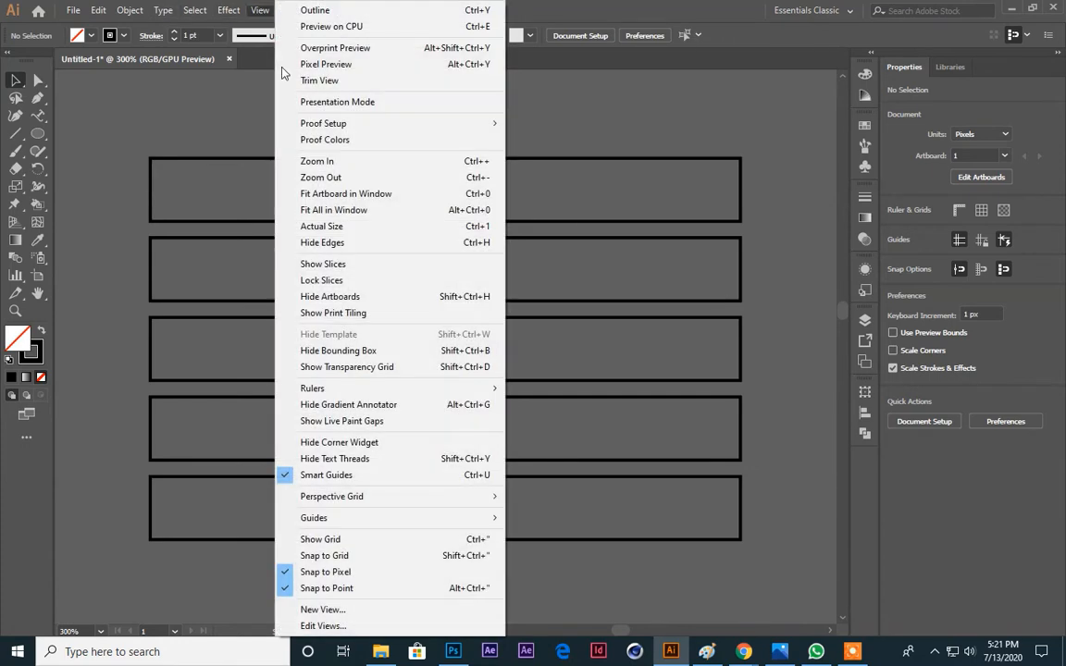
left_click(305, 574)
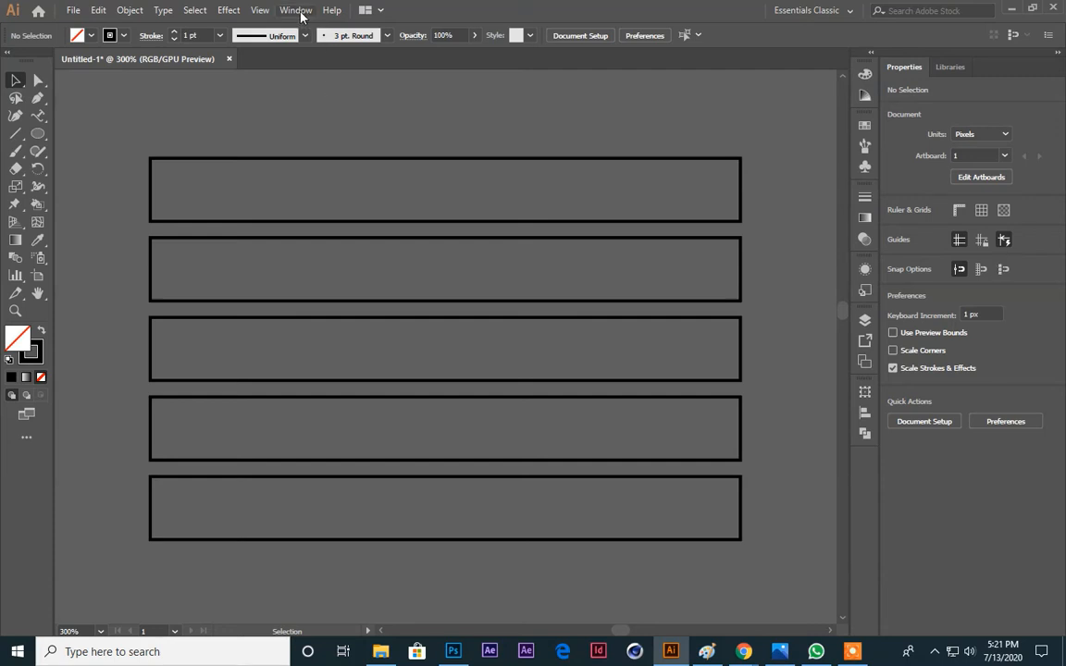
left_click(260, 10)
left_click(305, 583)
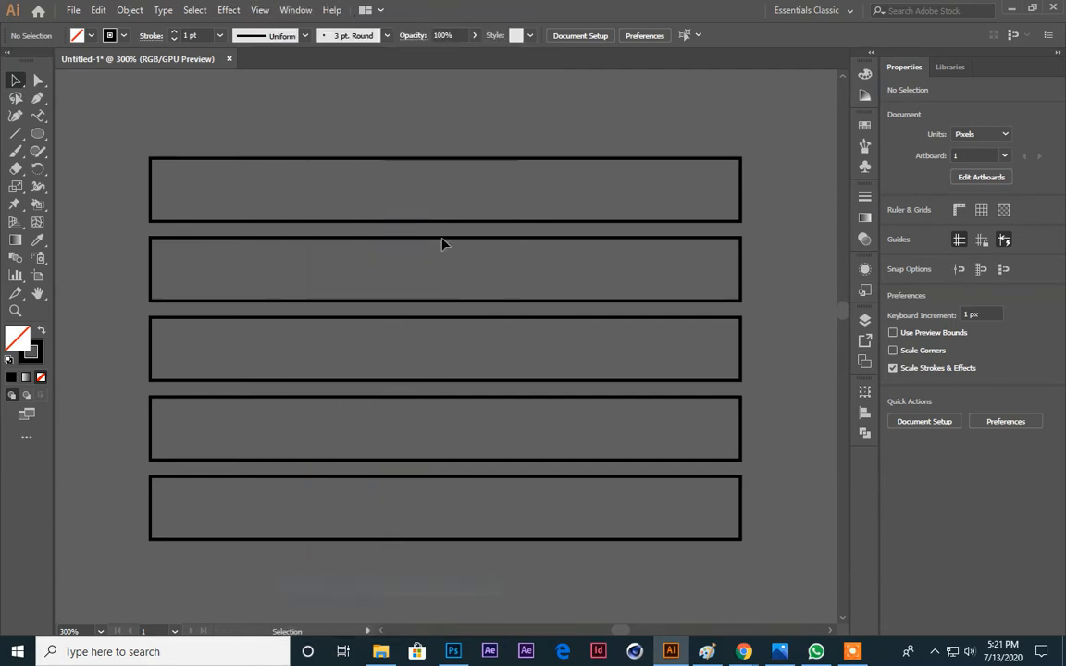
Step: Draw a circle about 139 px in diameter from the middle rectangle's centre, spanning the stack's full height, and deselect it
left_click(38, 134)
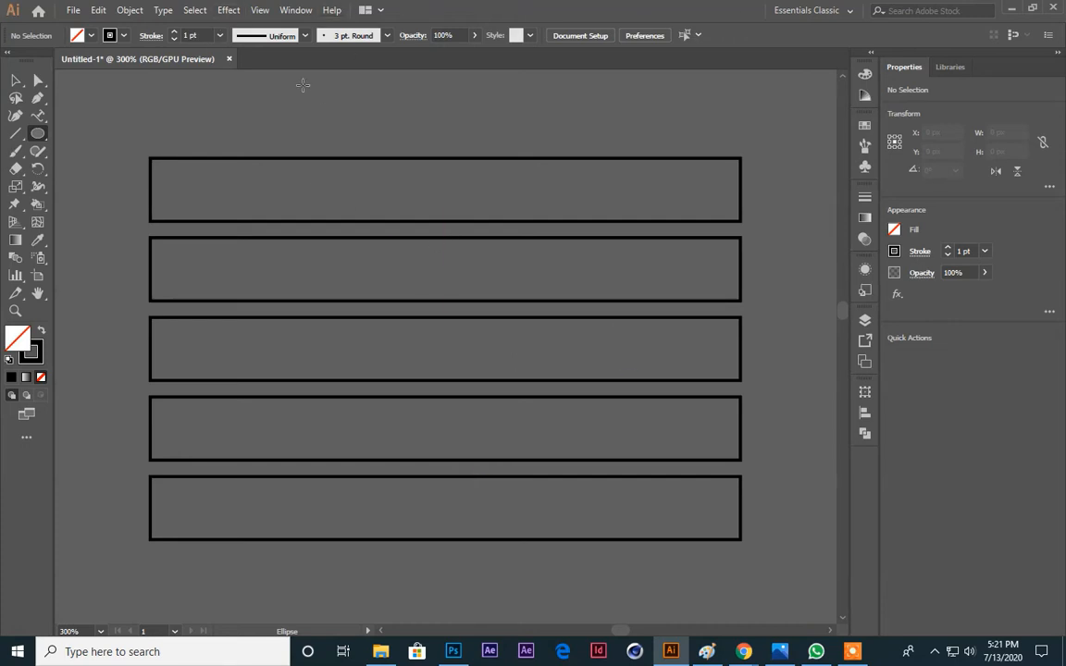
left_click(449, 354)
key("Escape")
left_click_drag(444, 348, 509, 538)
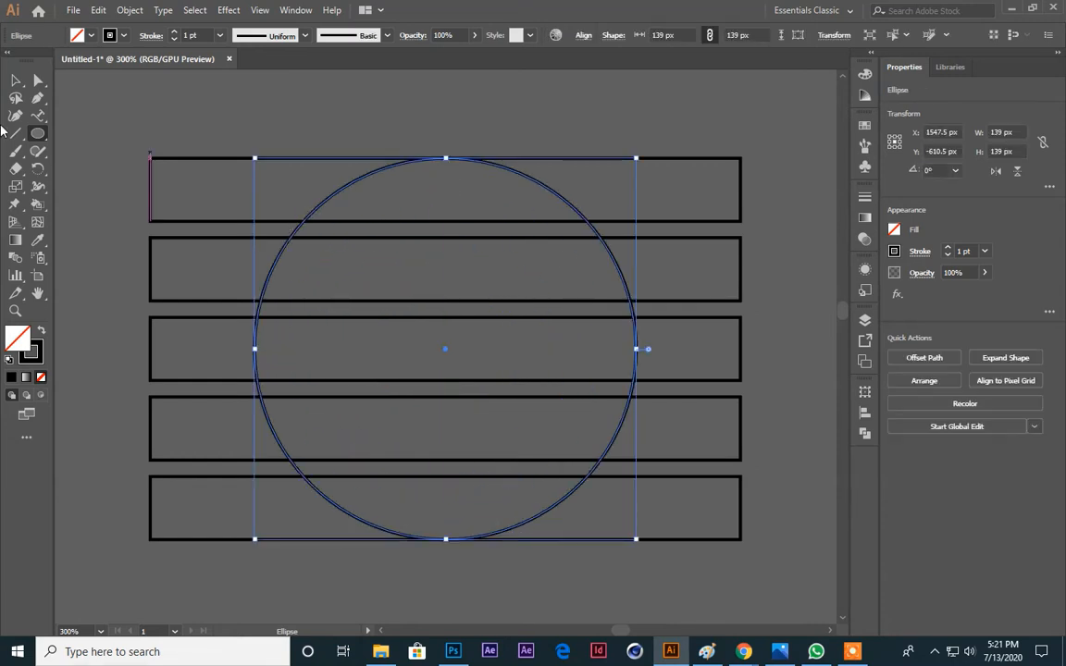
key("ctrl+shift+a")
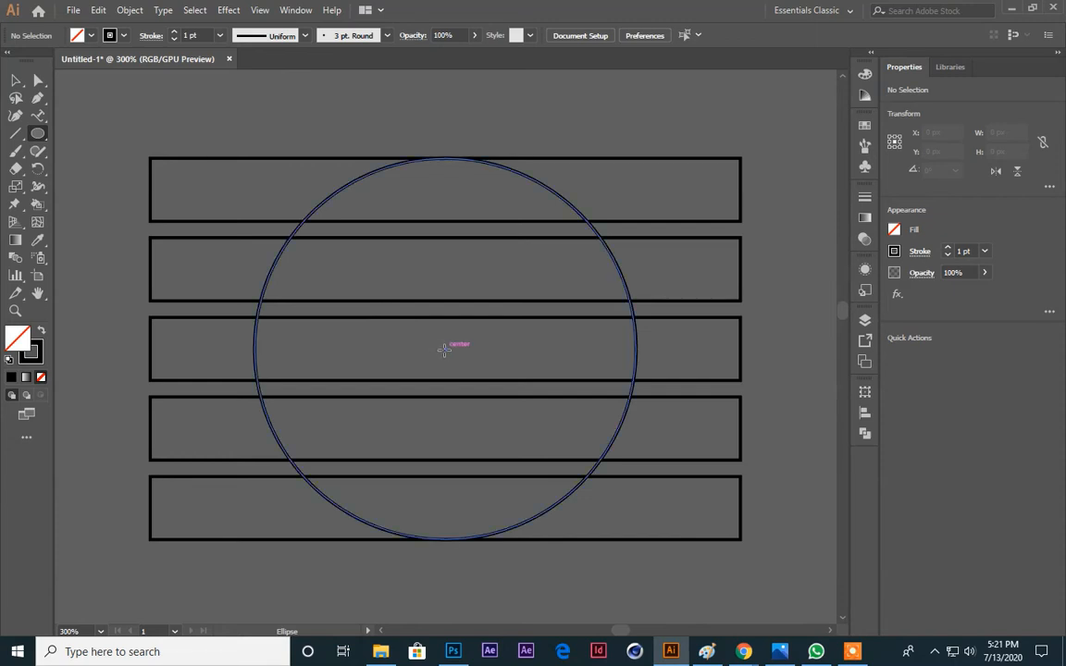
Step: Draw a concentric circle about 93 px in diameter, reaching the inner edges of the top and bottom rectangles
left_click_drag(444, 348, 514, 478)
left_click(16, 81)
left_click(115, 83)
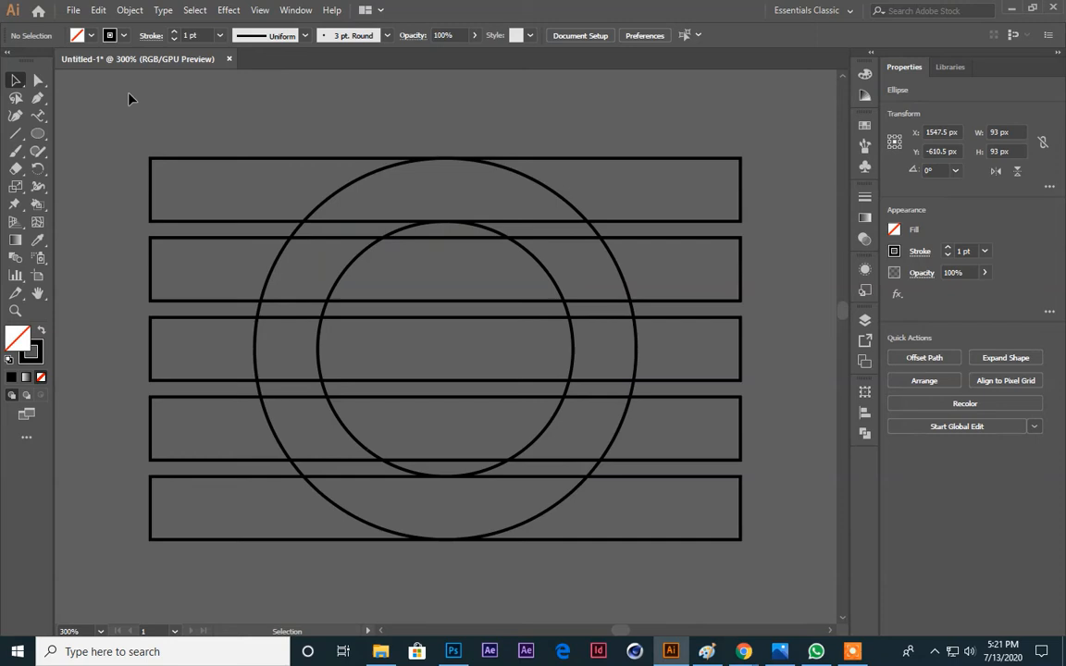
Step: Draw a concentric circle about 81 px in diameter, reaching the outer edges of the second and fourth rectangles
left_click(38, 133)
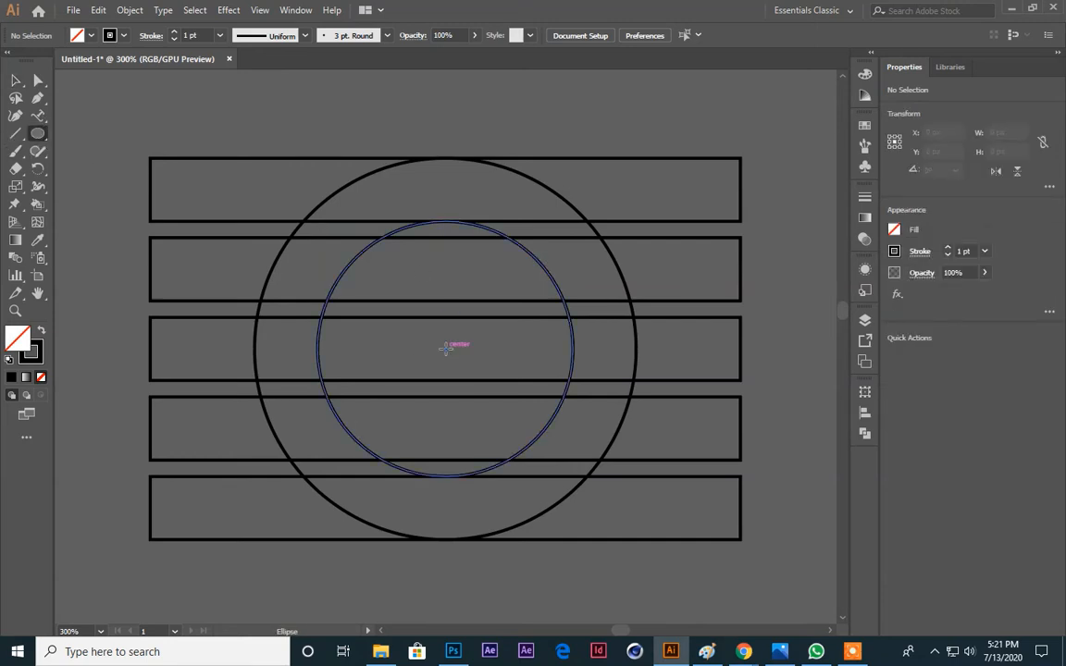
left_click_drag(445, 349, 488, 457)
key("v")
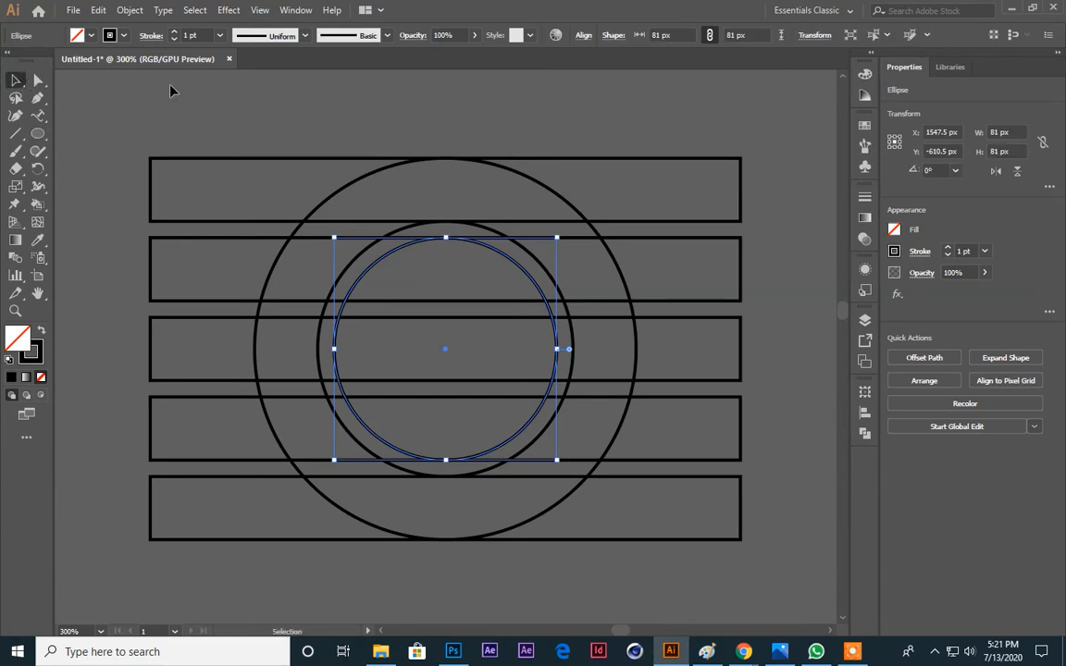
left_click(152, 75)
Step: Draw a concentric circle about 35 px in diameter, reaching the inner edges of the second and fourth rectangles
left_click(38, 131)
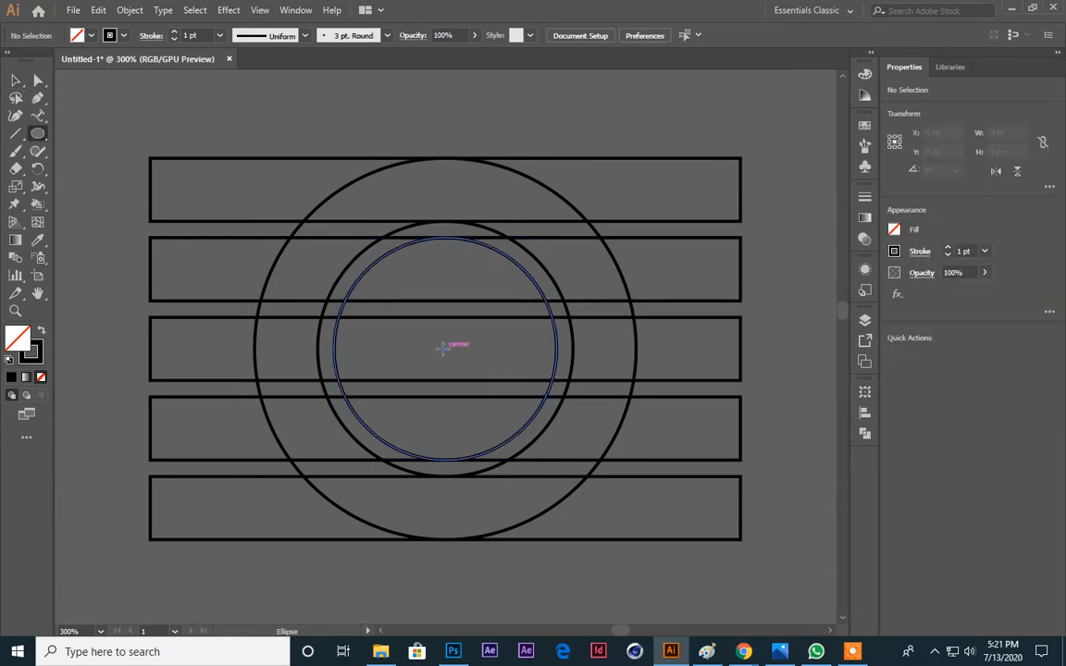
left_click_drag(445, 347, 467, 393)
left_click(14, 82)
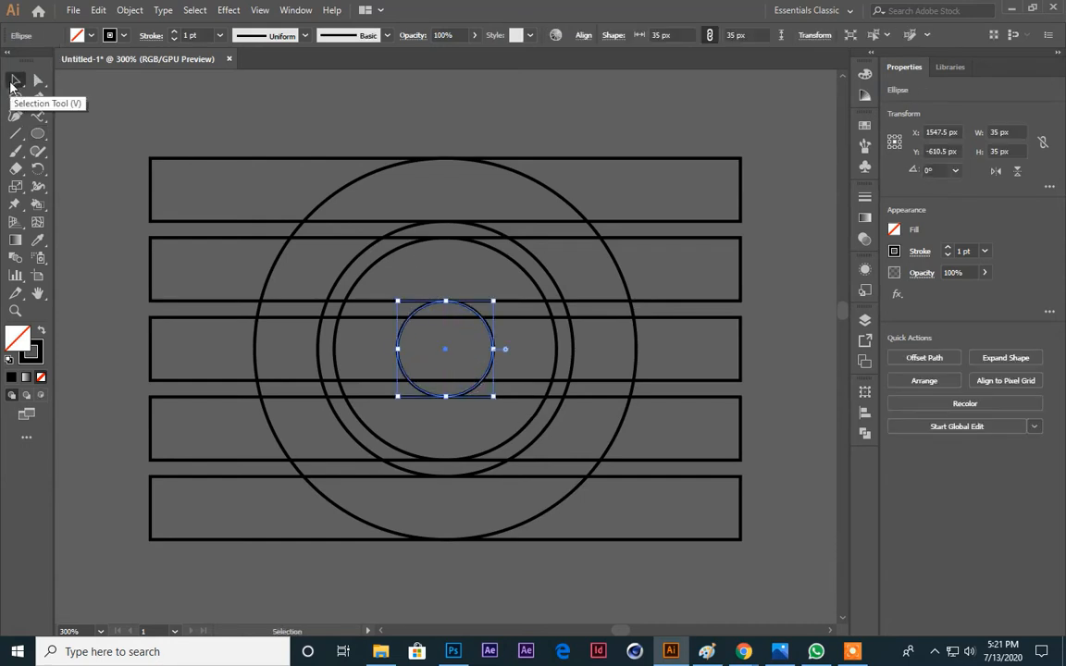
left_click(802, 319)
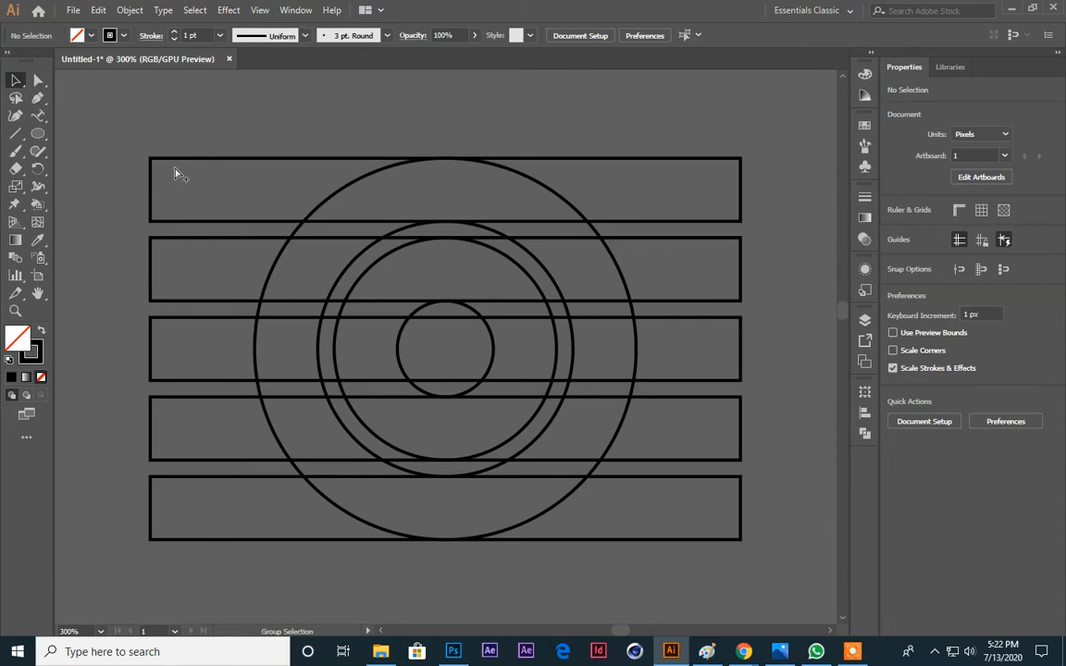
Step: Inspect the width and height of the top rectangle in its transform values
key("alt")
left_click(657, 478)
left_click(215, 139)
left_click(222, 159)
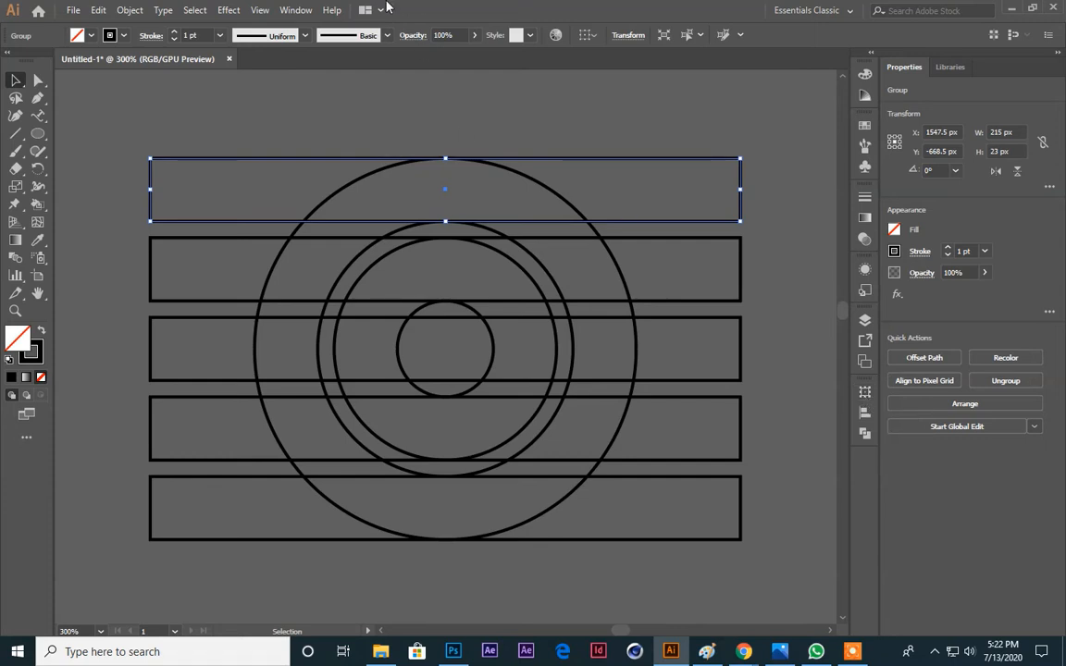
left_click(865, 396)
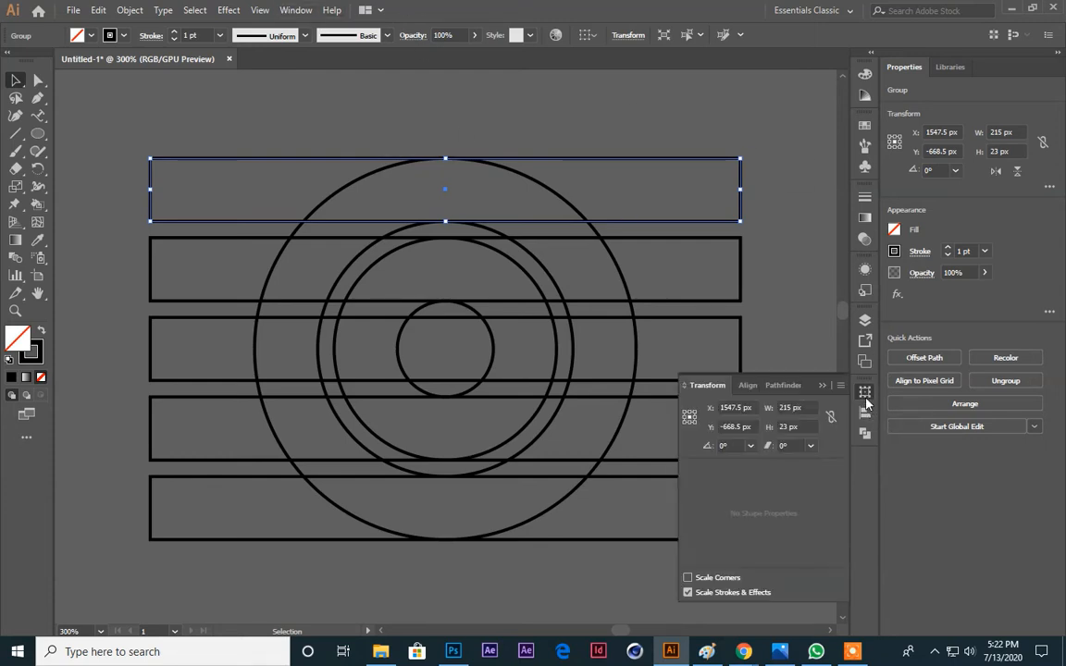
left_click(807, 408)
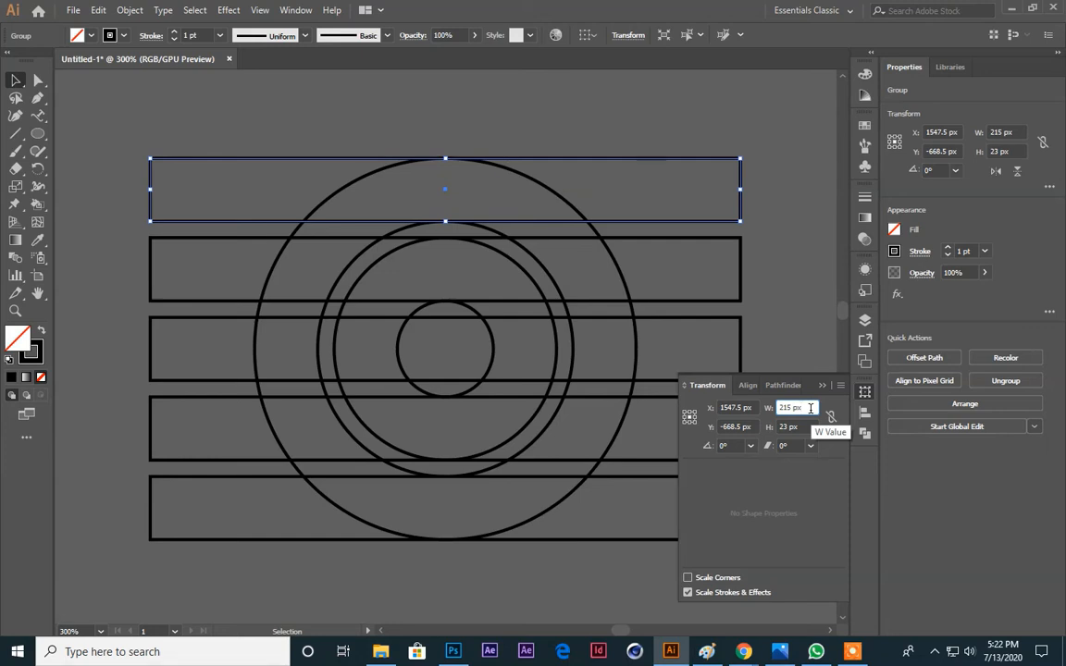
left_click(789, 426)
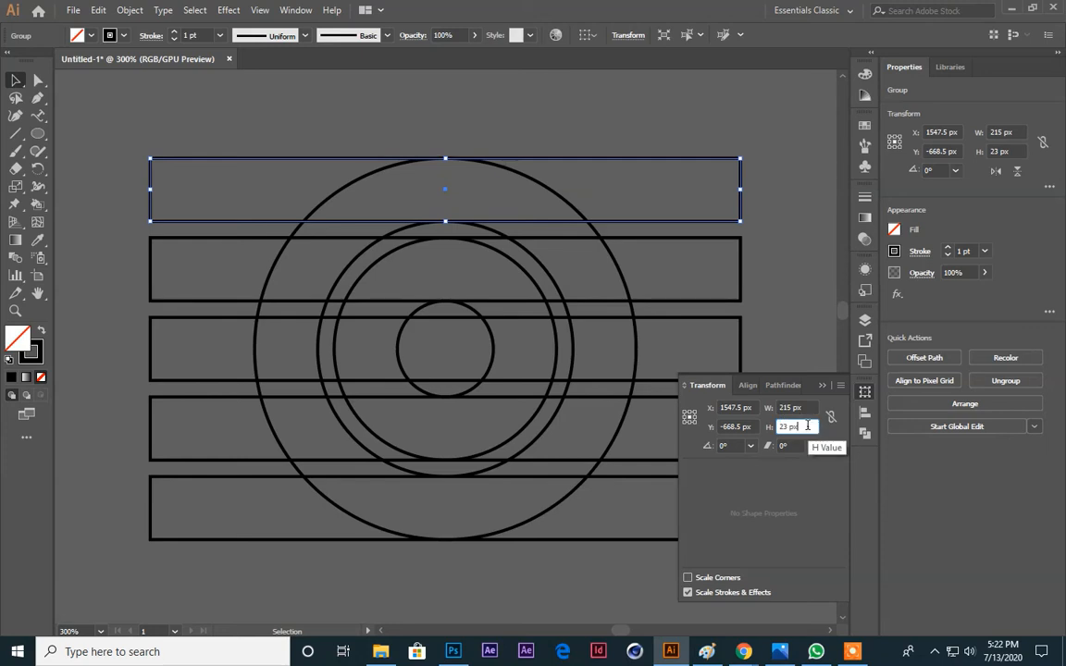
left_click(823, 381)
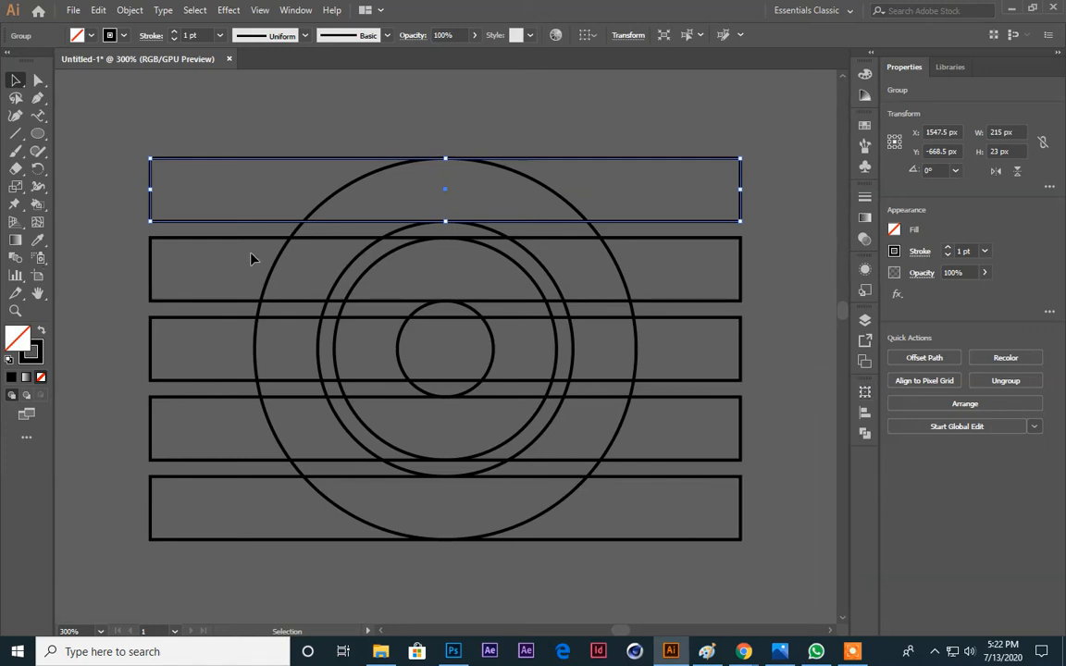
Step: Draw a vertical line about 24 px long between the two outermost circles at their base, and place a copy of it to the lower right
left_click(15, 132)
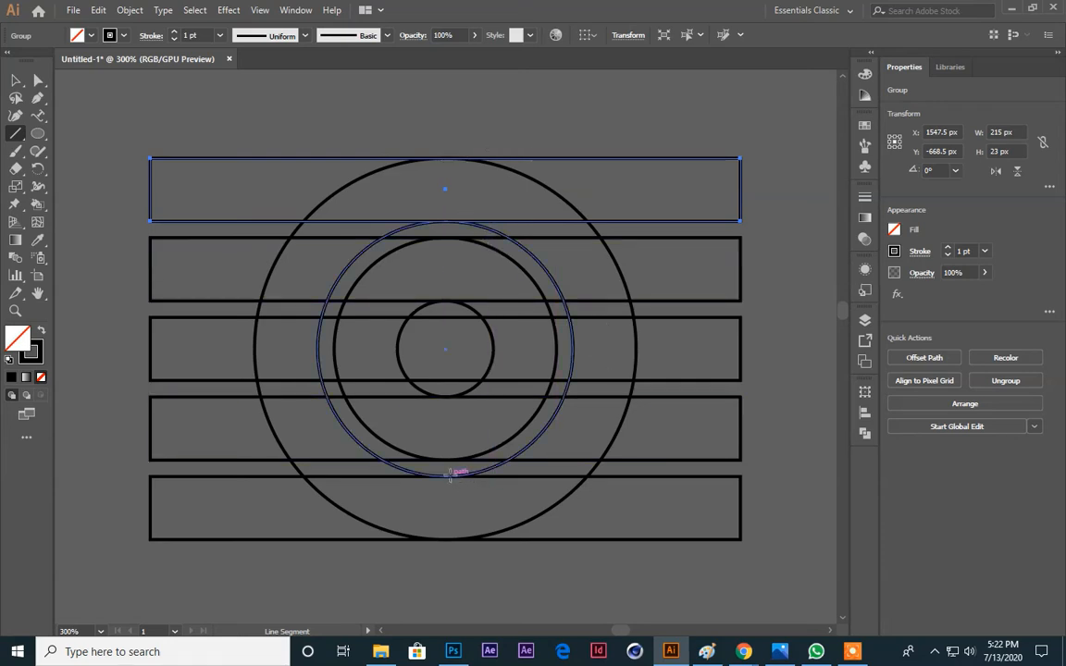
left_click_drag(451, 474, 451, 540)
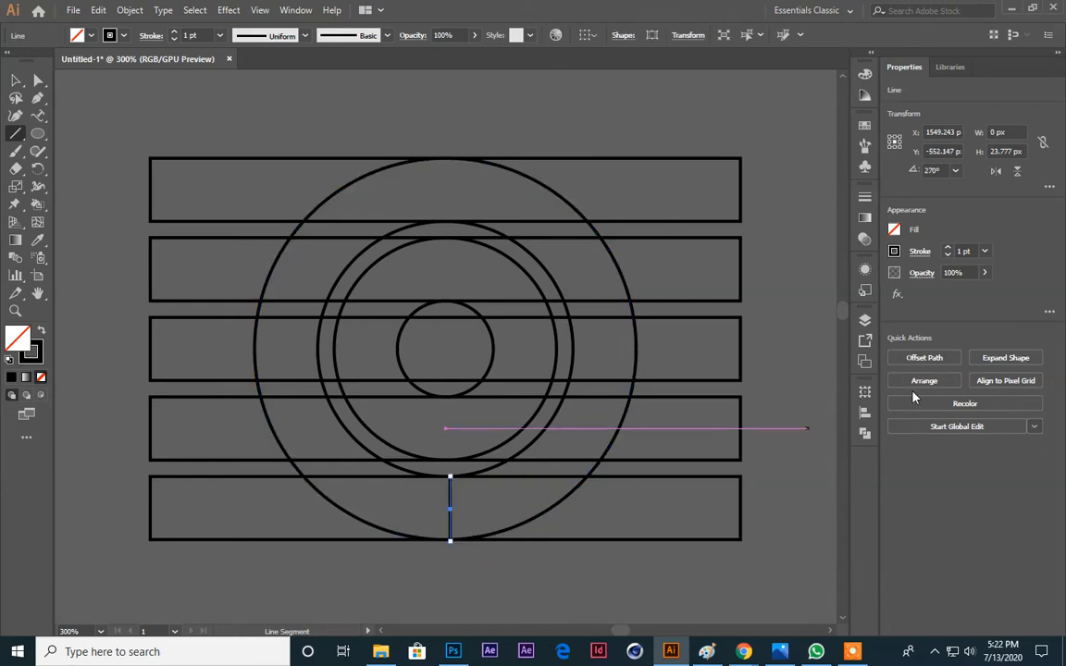
left_click(865, 394)
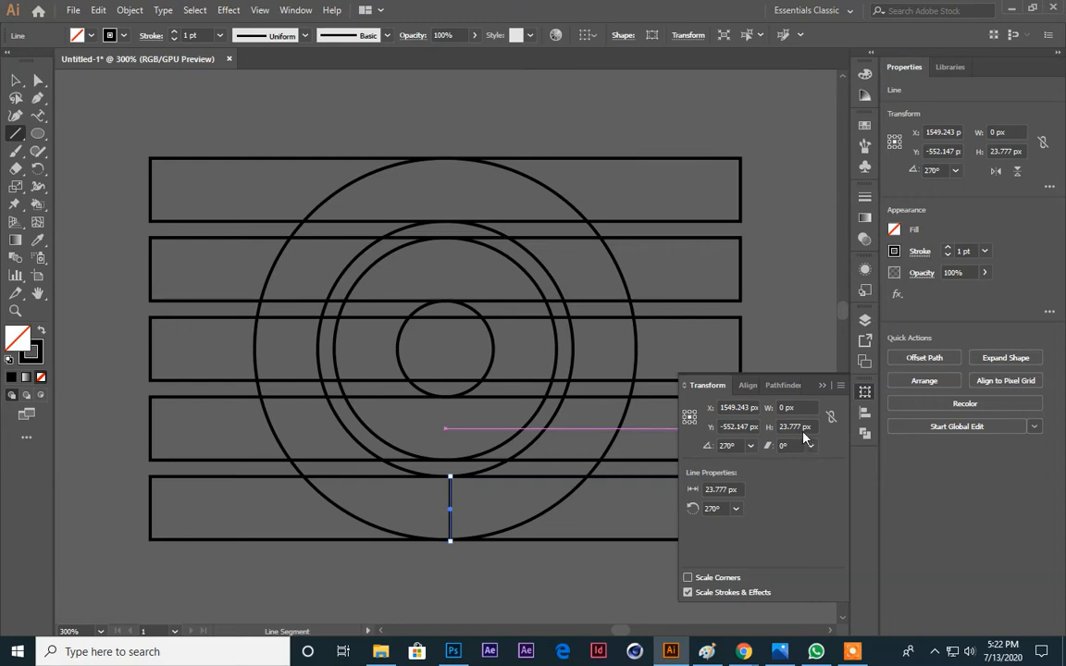
key("v")
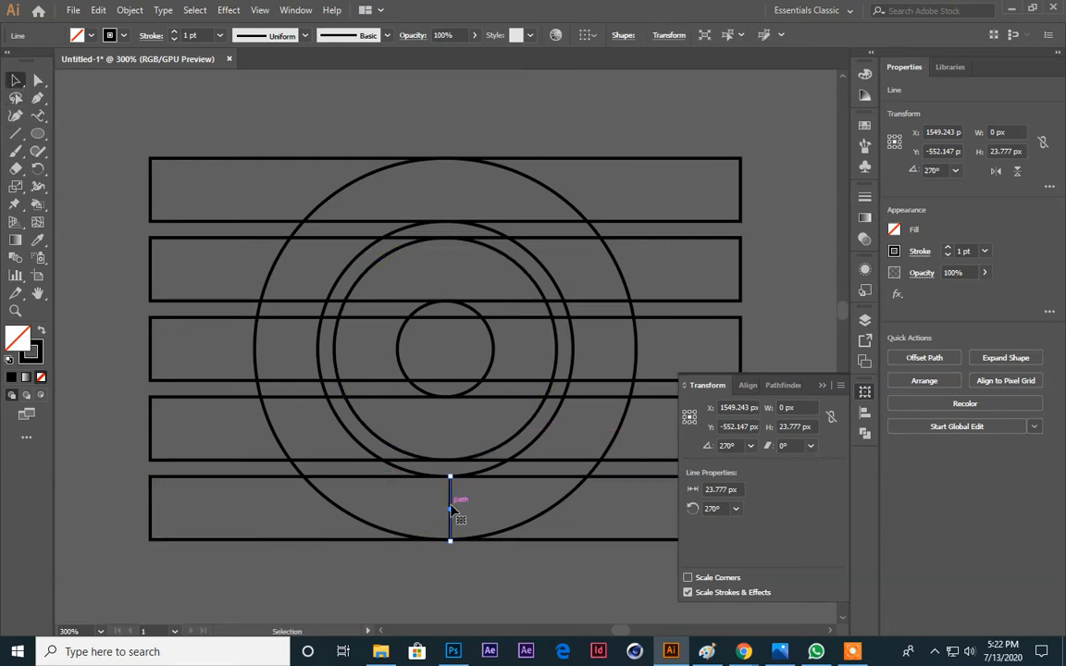
left_click_drag(451, 508, 494, 556)
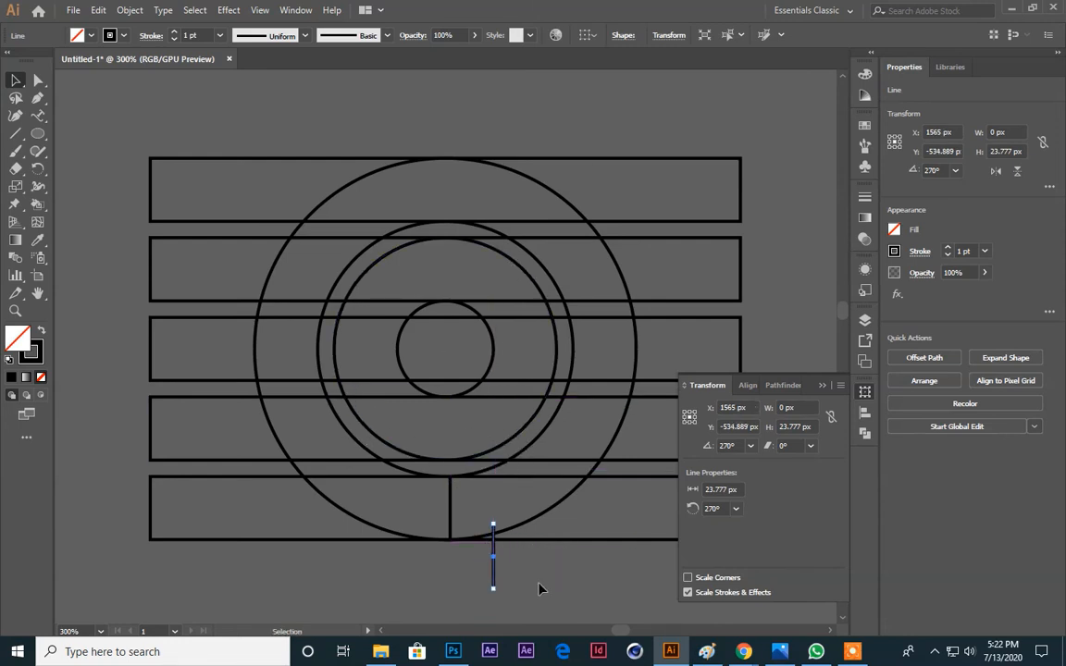
Step: Compare the upper band between the two innermost circles with a copy of the gauge line, and delete all gauge lines
key("Delete")
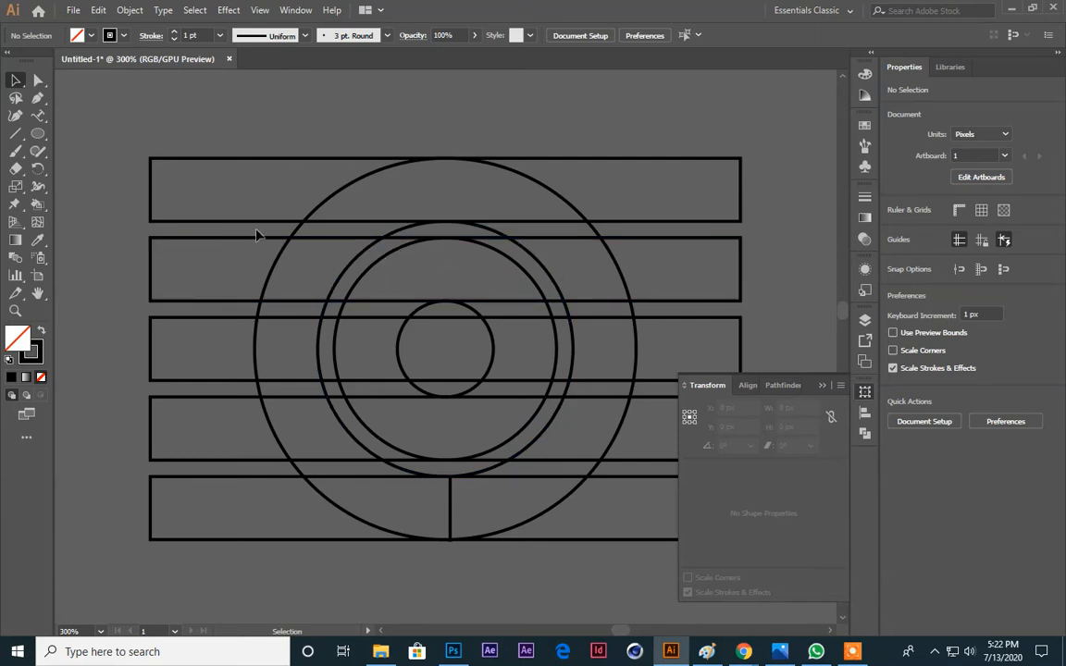
left_click(451, 501)
left_click_drag(451, 503, 452, 270)
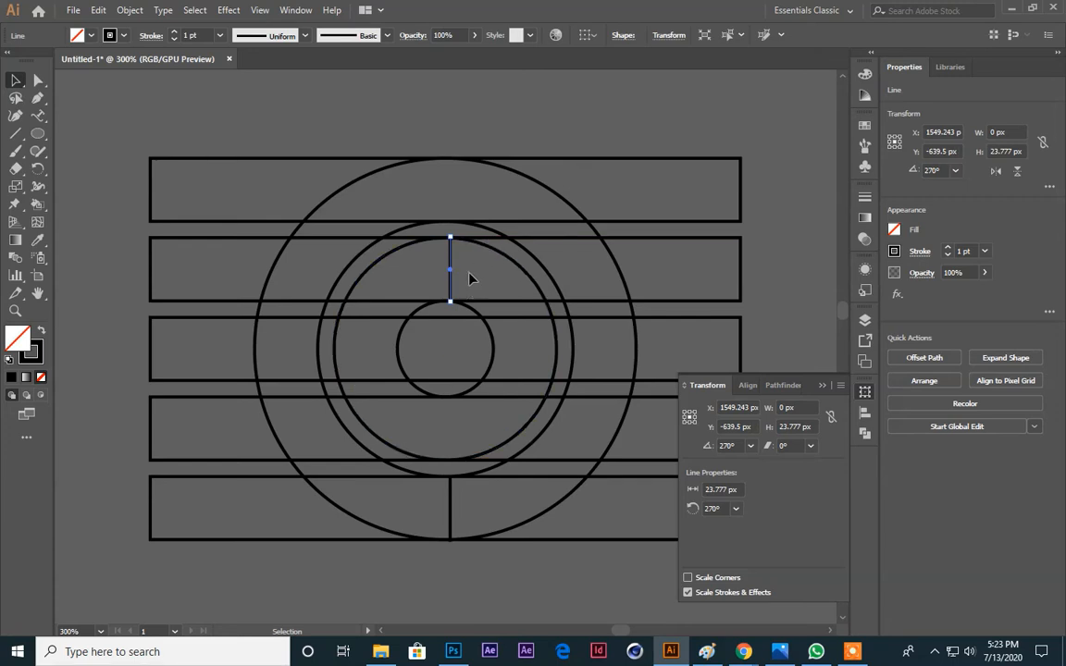
key("Delete")
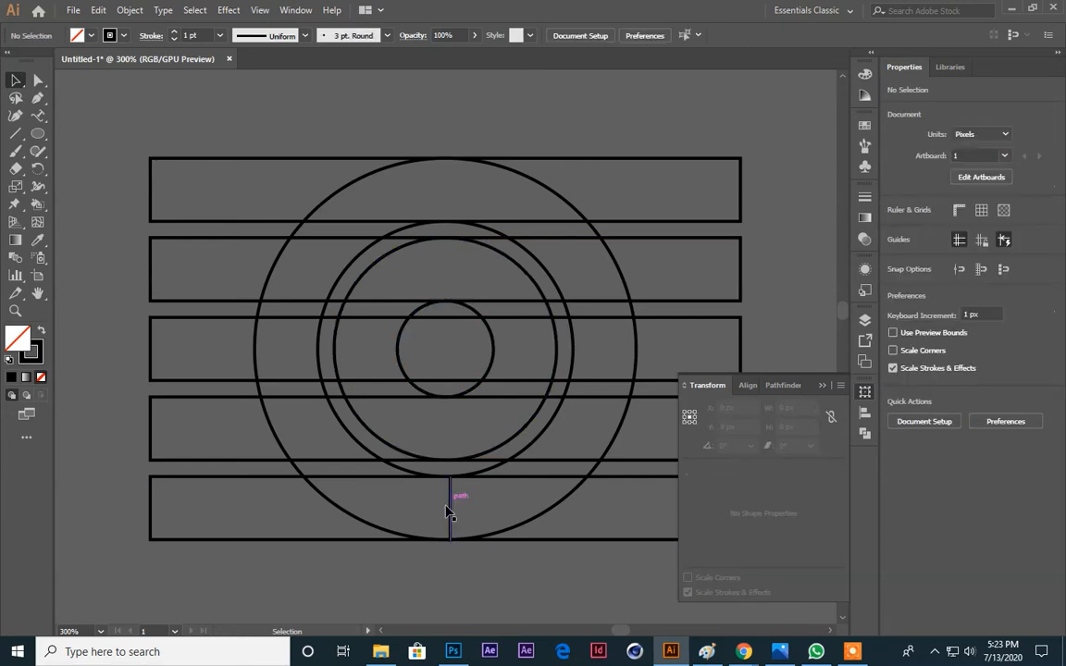
left_click(450, 510)
key("Delete")
left_click(205, 307)
left_click_drag(502, 553, 409, 533)
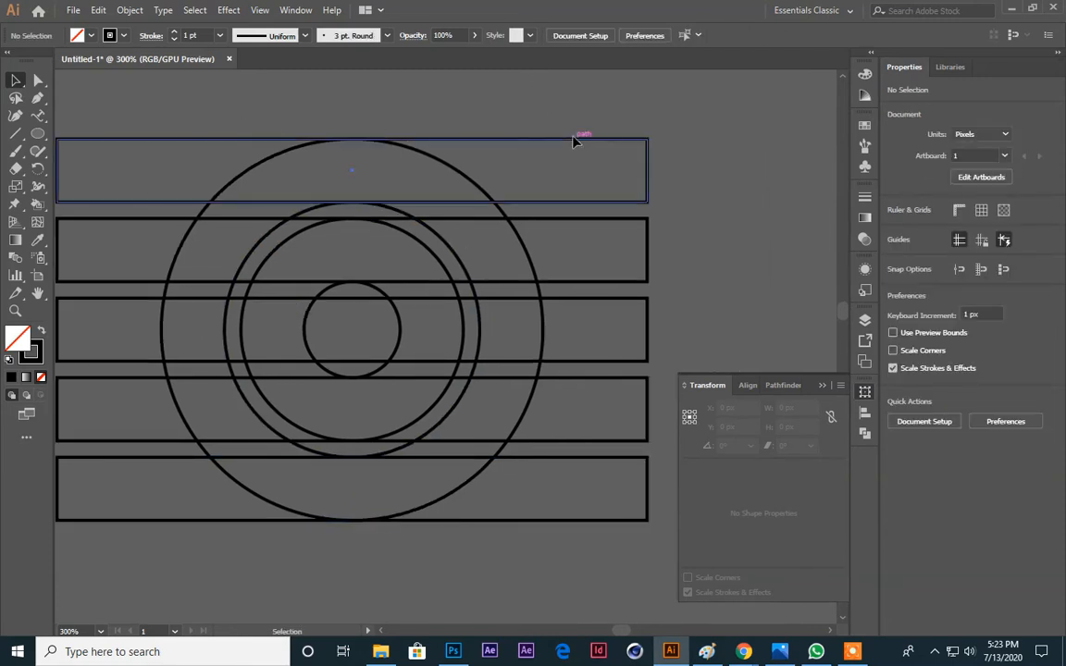
Step: Duplicate the bottom rectangle, rotate the copy 90° upright, and place it centred on the right edge of the largest circle
left_click_drag(414, 124, 463, 177)
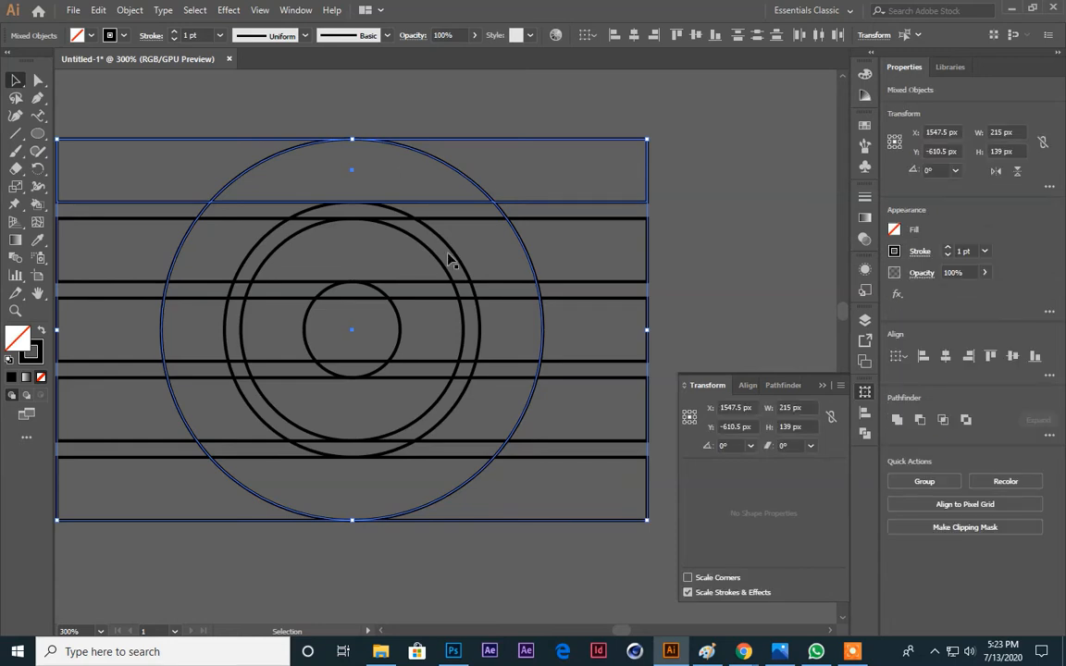
left_click(526, 523)
left_click(539, 520)
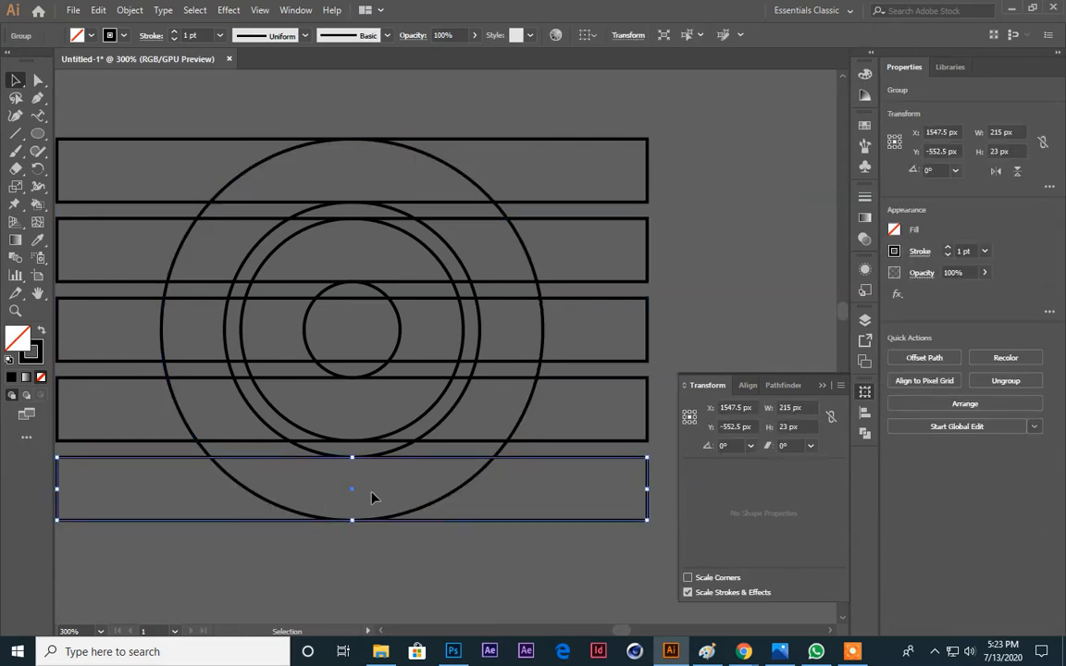
key("ctrl+d")
key("ctrl+z")
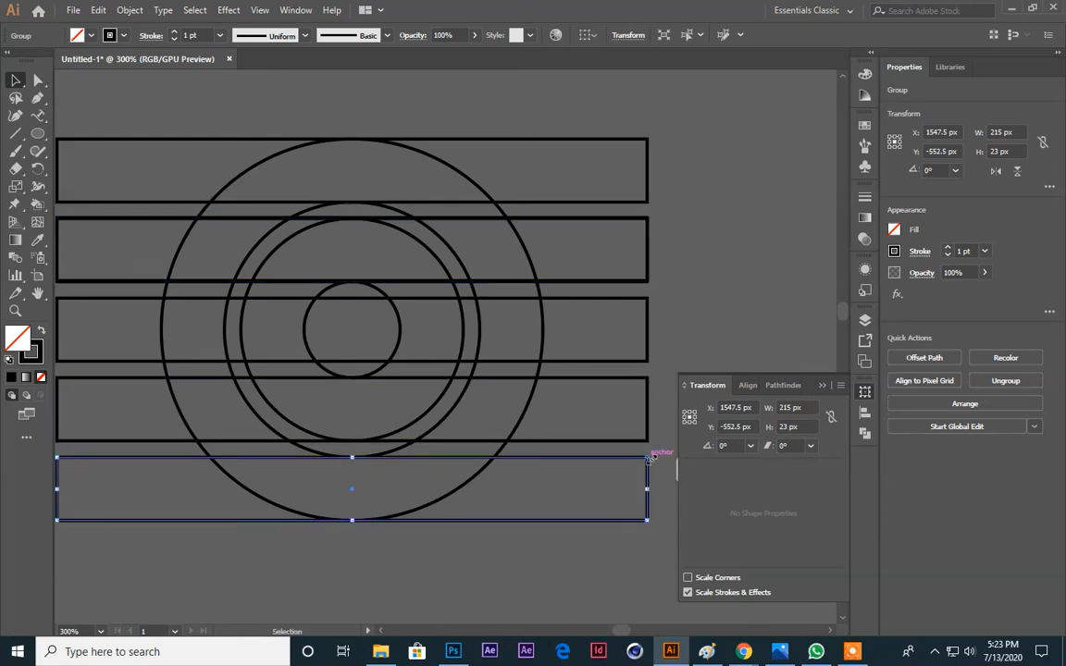
left_click_drag(653, 457, 380, 595)
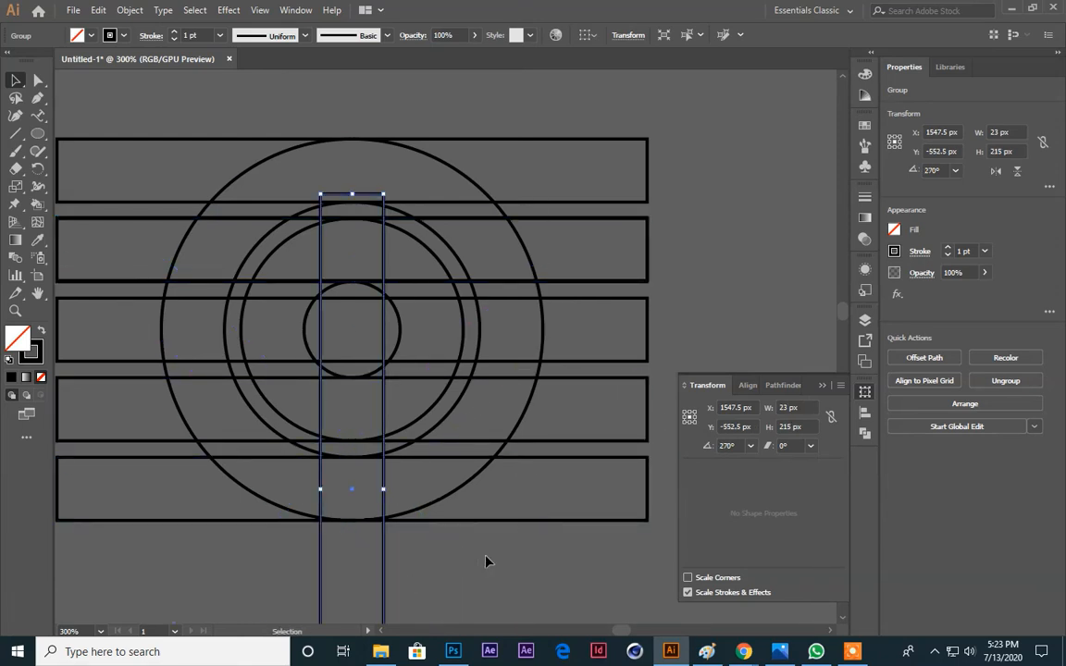
left_click_drag(356, 498, 561, 322)
left_click(696, 290)
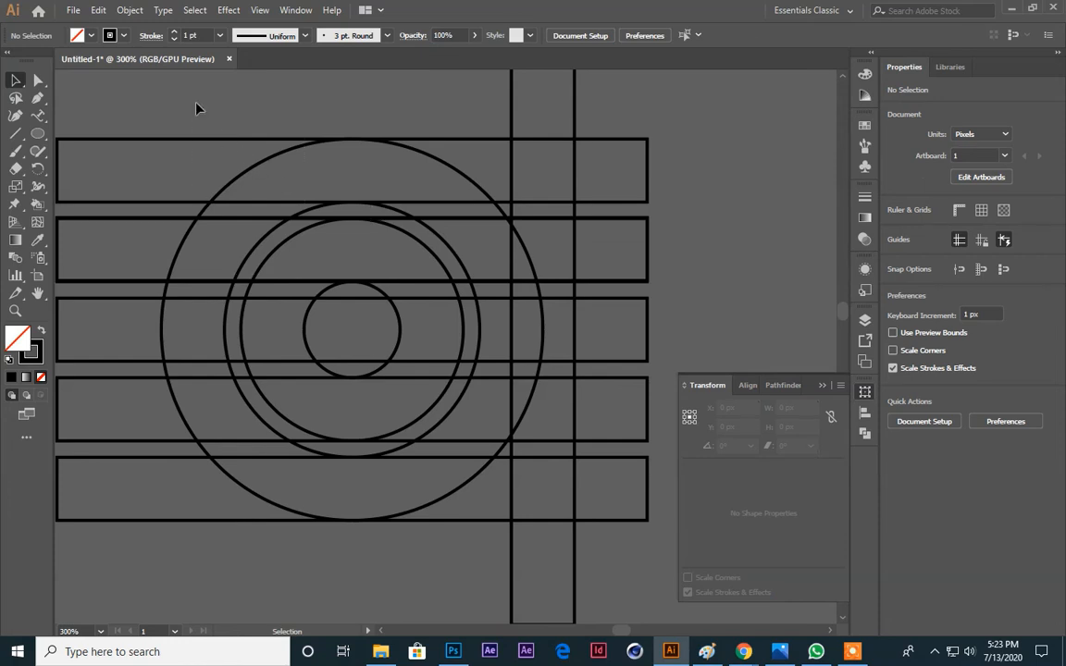
Step: Merge the top band, left outer ring and bottom band with Shape Builder into one C shape ending at the upright rectangle
key("ctrl+a")
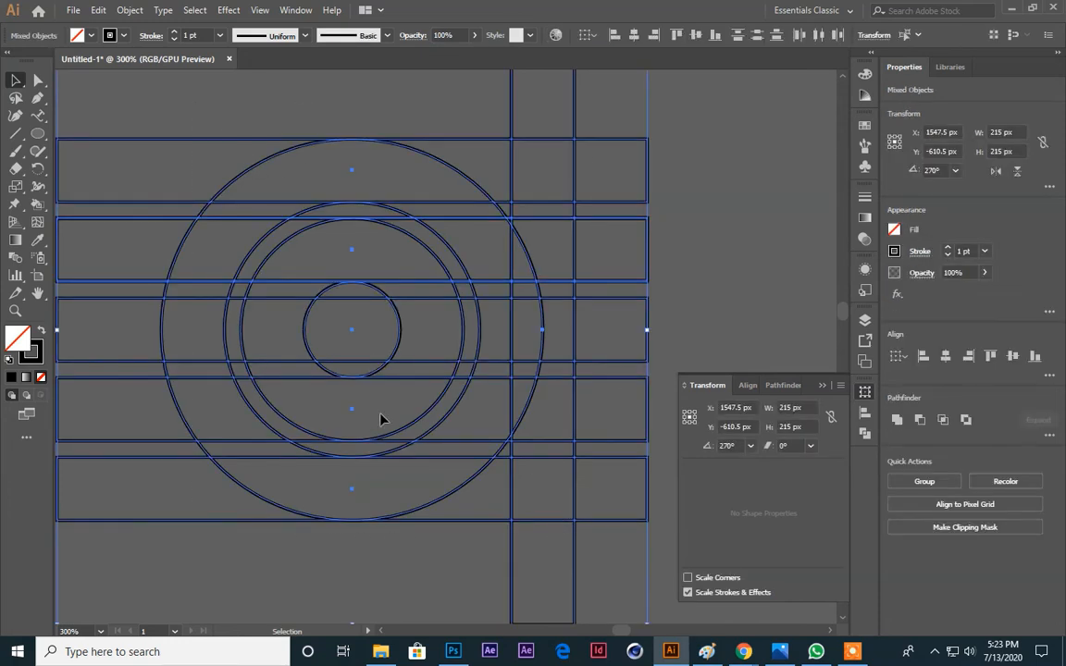
left_click(831, 353)
left_click(824, 387)
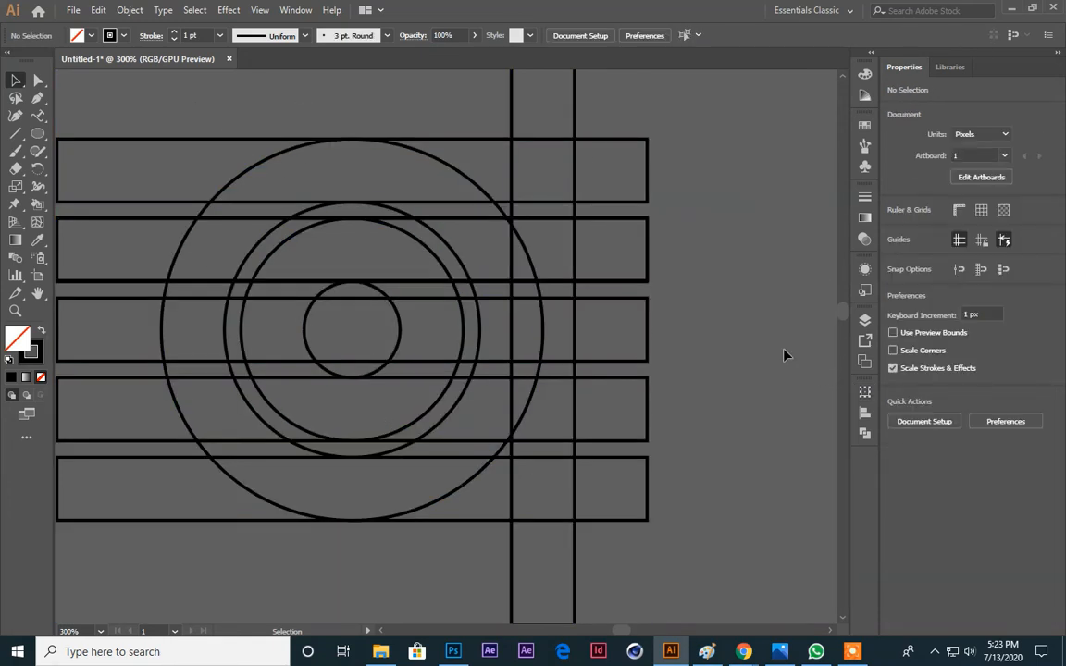
left_click_drag(771, 357, 830, 383)
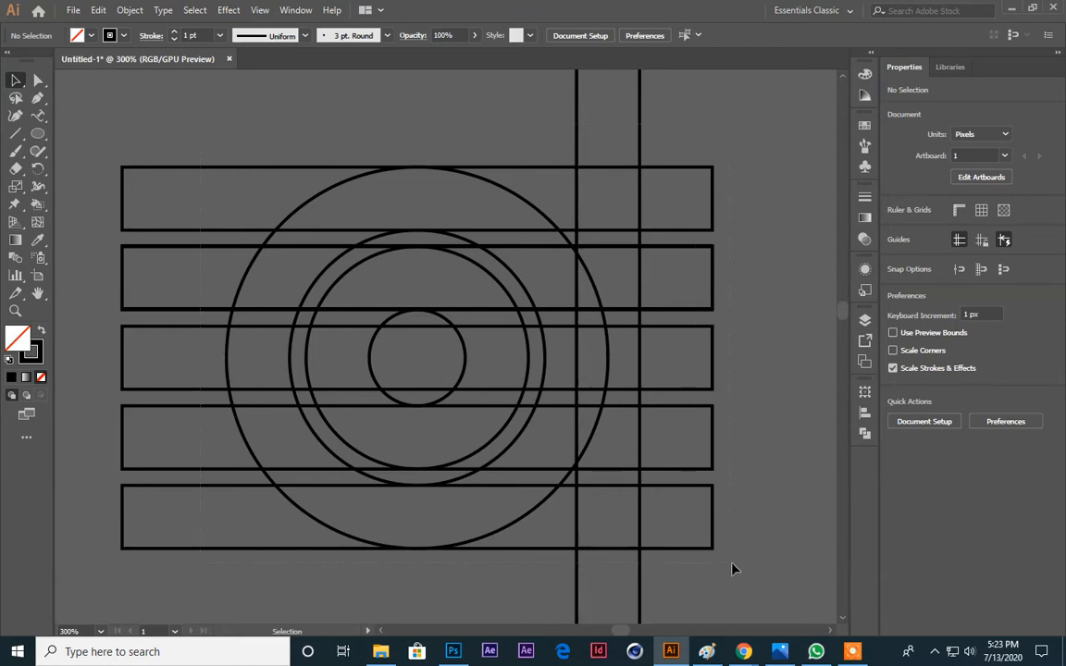
key("ctrl+a")
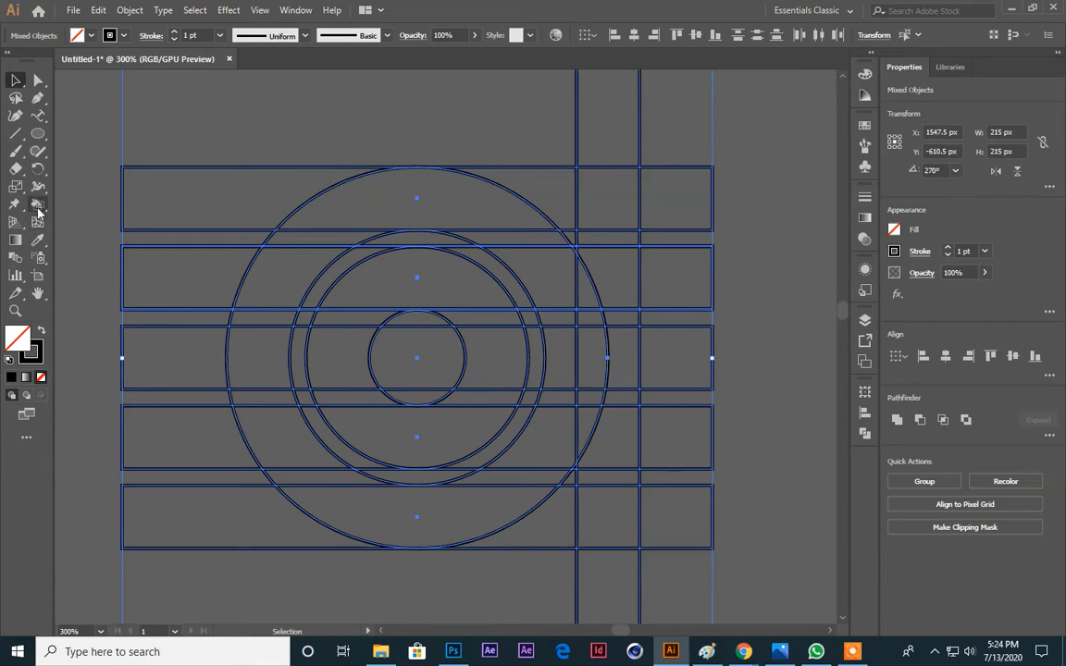
left_click_drag(37, 203, 70, 211)
left_click_drag(622, 201, 425, 206)
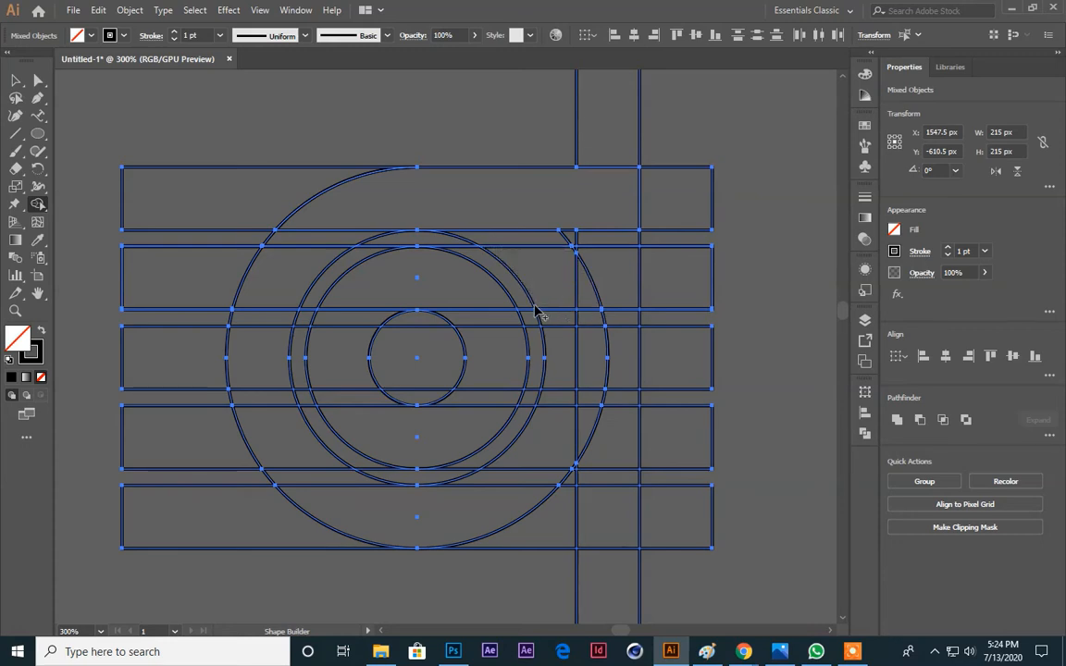
mouse_move(352, 212)
left_mouse_down()
mouse_move(290, 281)
mouse_move(264, 362)
mouse_move(266, 433)
mouse_move(297, 469)
mouse_move(351, 499)
left_mouse_up()
left_click_drag(532, 522, 612, 519)
left_click(19, 81)
left_click(297, 96)
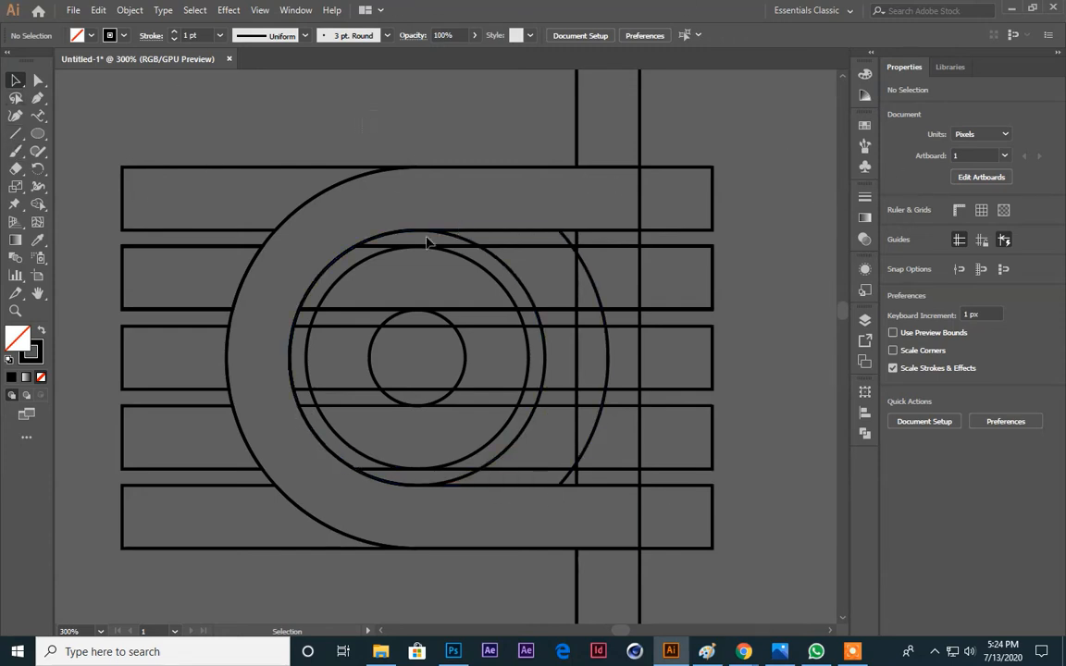
Step: Merge the narrow gap segments along the inside of the C with Shape Builder, clearing the lines crossing the gap
left_click_drag(385, 215, 682, 478)
left_click(38, 203)
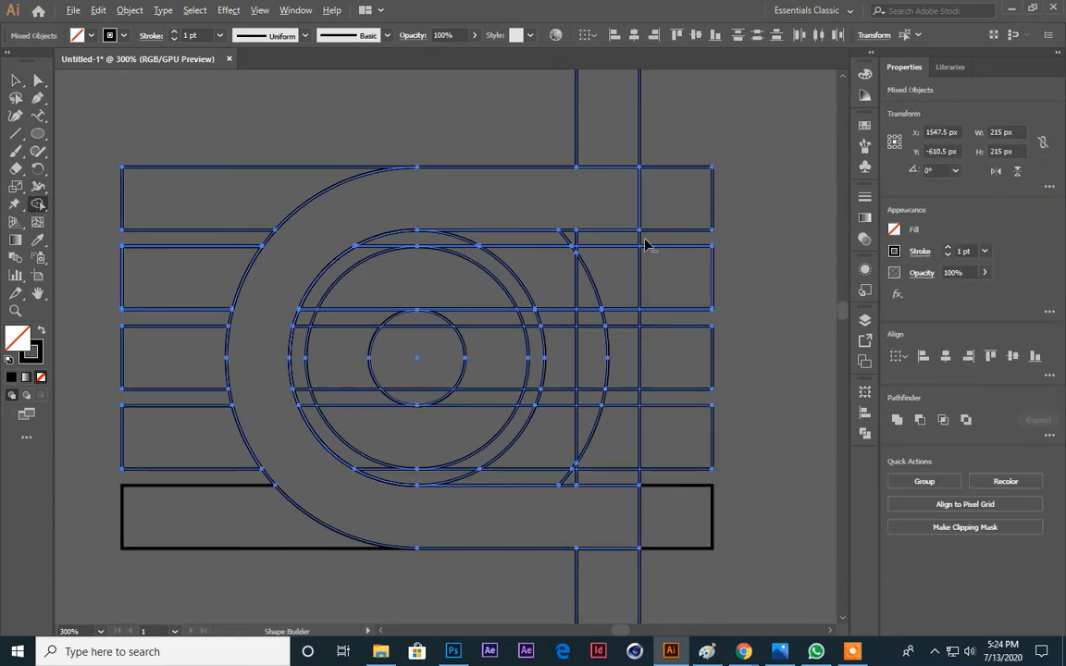
mouse_move(645, 246)
left_mouse_down()
mouse_move(357, 244)
mouse_move(359, 259)
left_mouse_up()
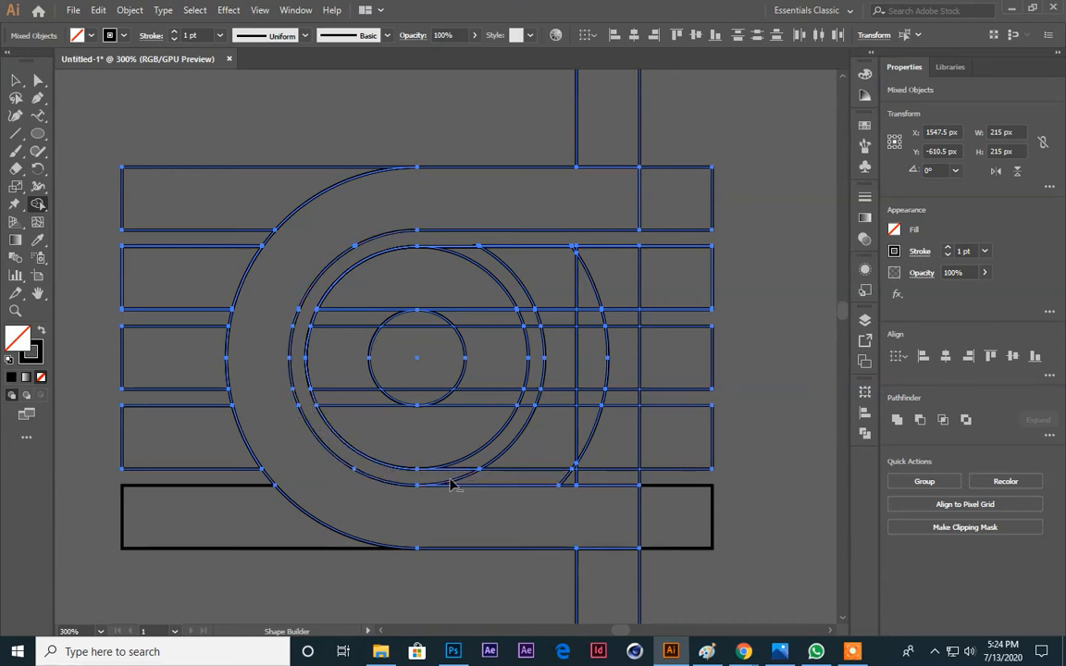
left_click_drag(447, 479, 649, 481)
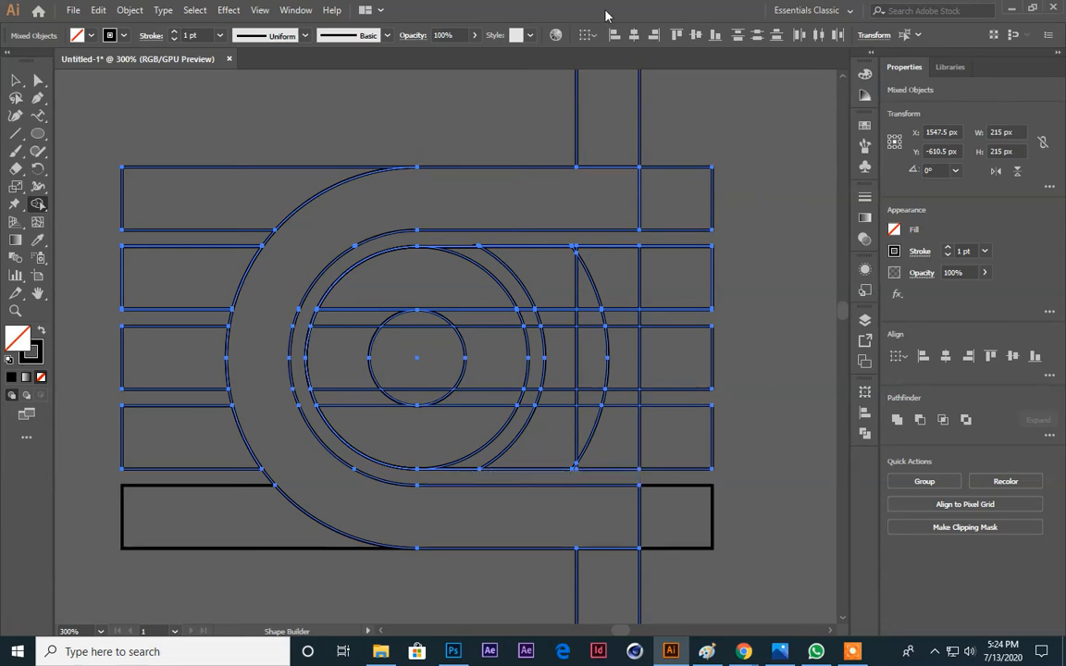
key("v")
left_click(245, 100)
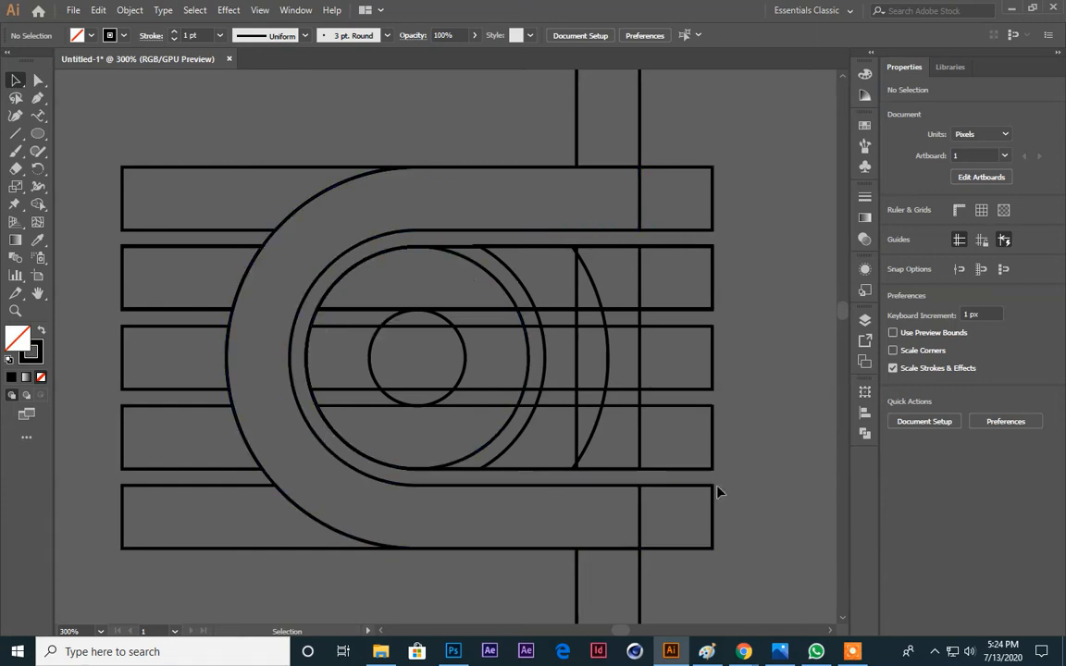
Step: Try to remove the rectangle sections extending past the upright rectangle with Shape Builder
left_click(438, 171)
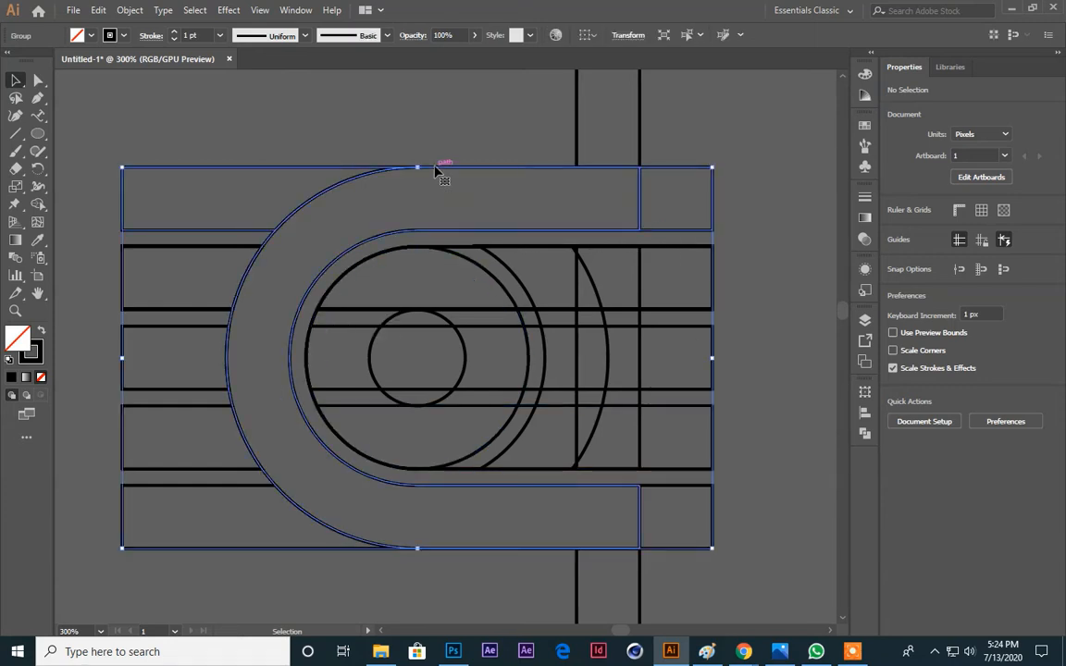
left_click(768, 473)
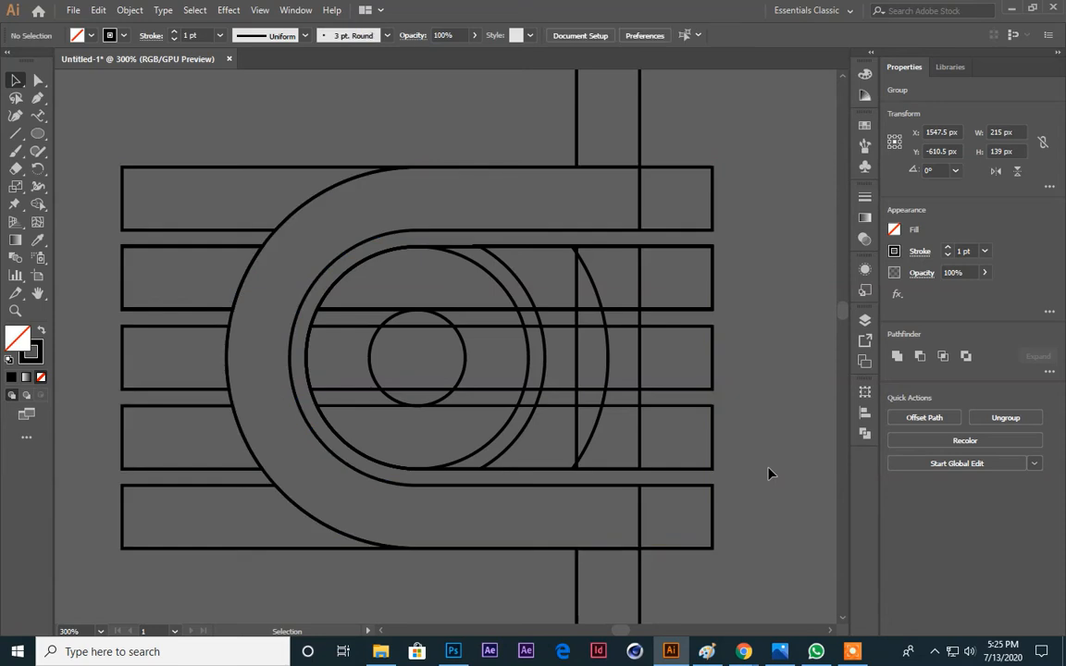
left_click(712, 546)
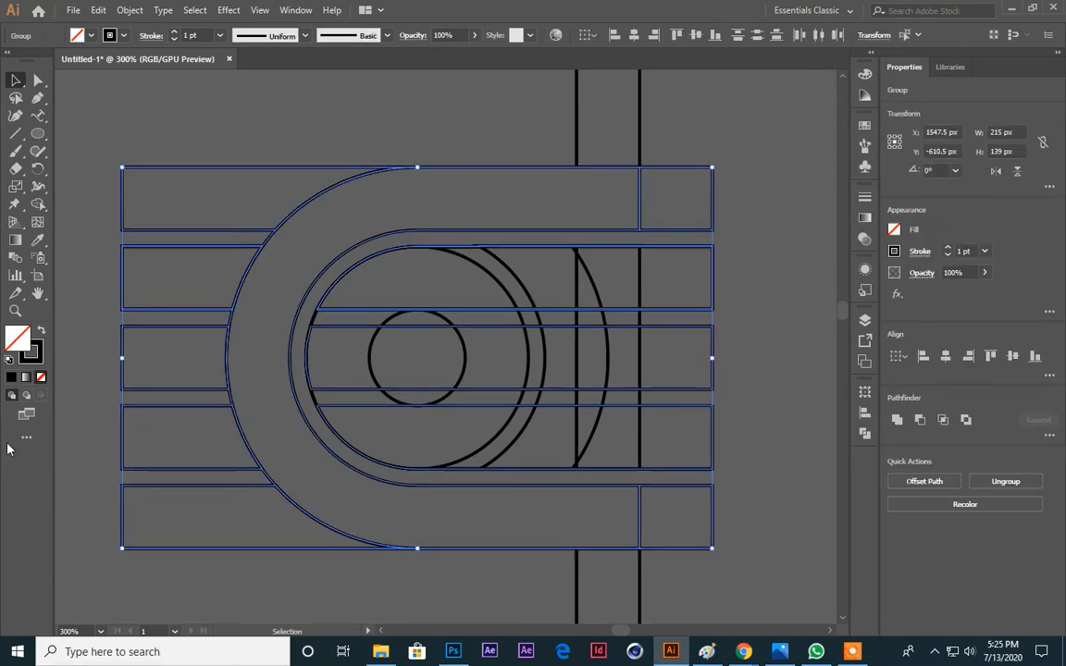
left_click(38, 204)
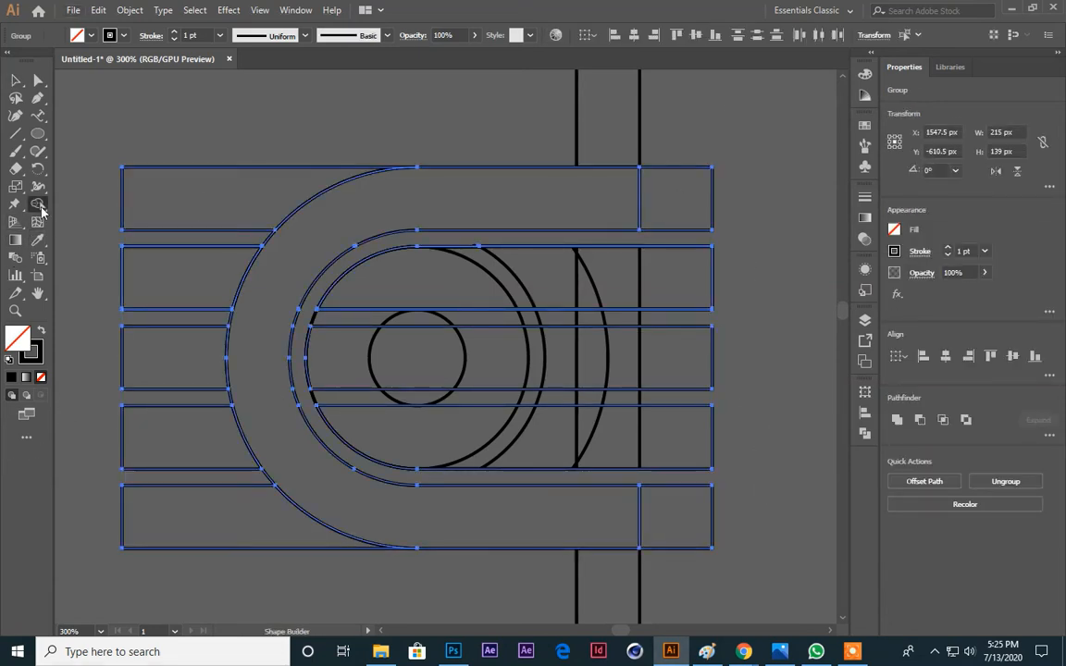
left_click_drag(661, 151, 677, 622)
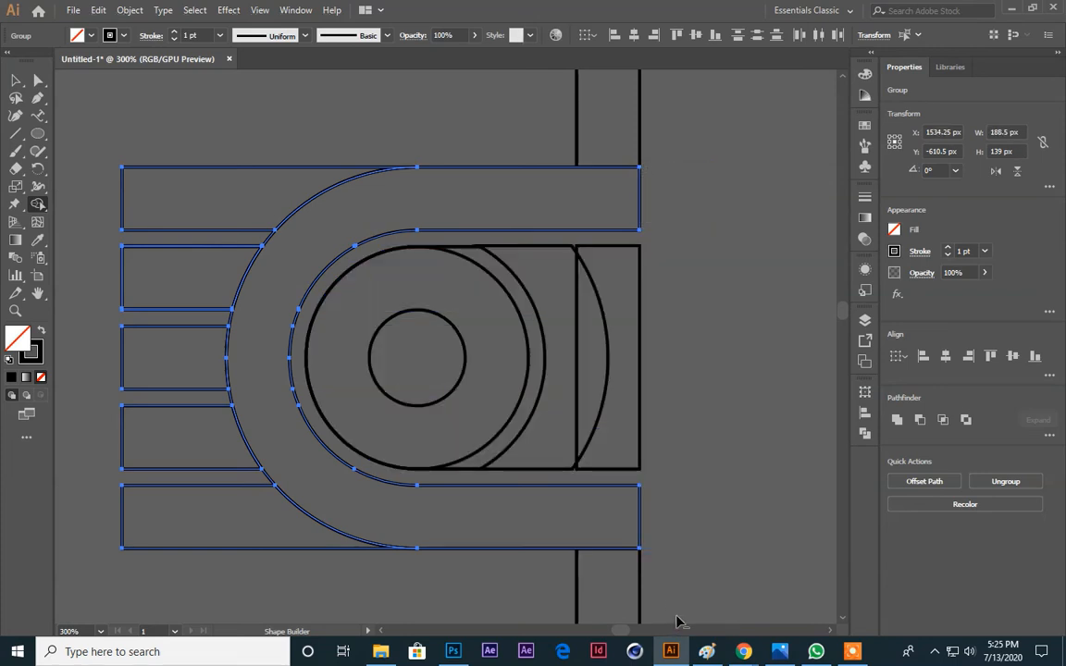
key("ctrl+z")
key("ctrl+z")
key("ctrl+z")
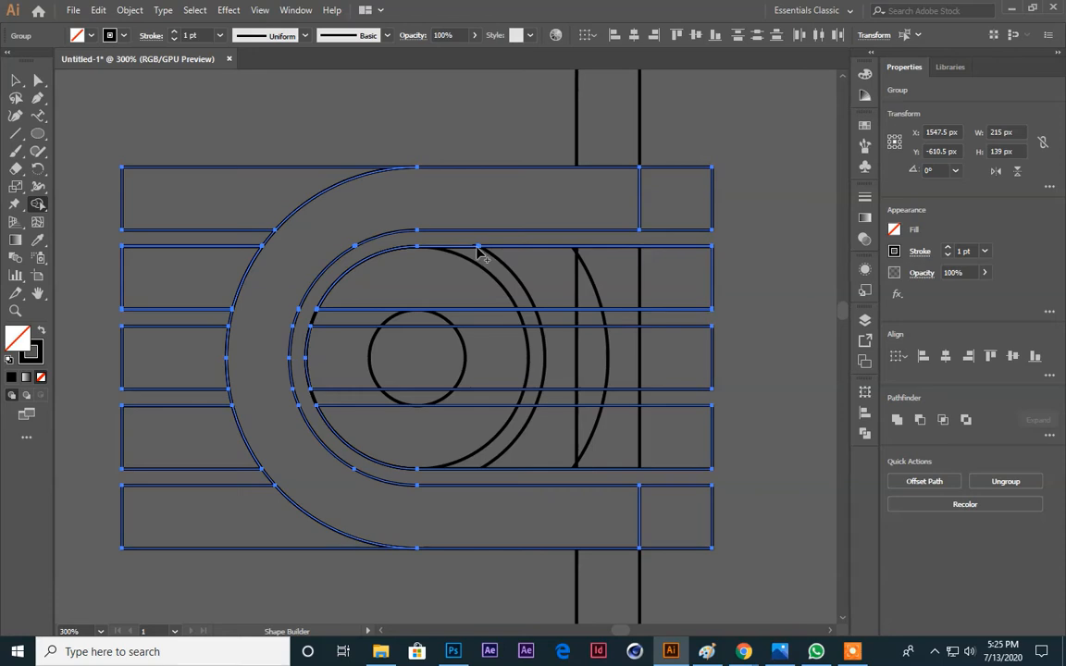
key("v")
left_click(471, 133)
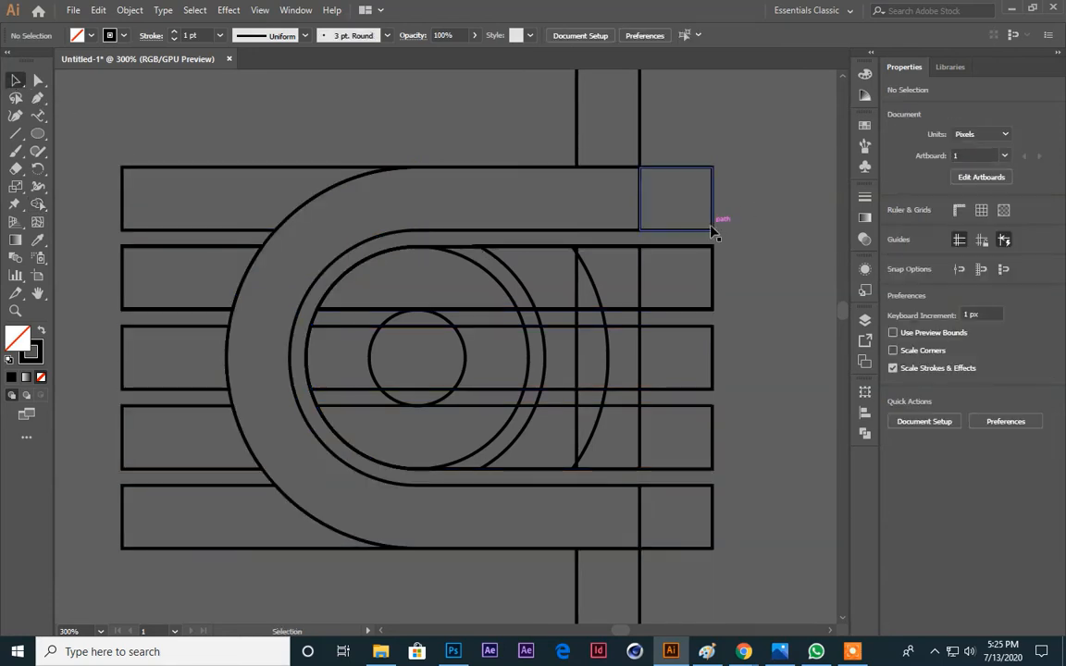
Step: Merge the second row's segments with Shape Builder, from the upright rectangle's outer edge to the curve of the second-smallest circle
key("ctrl+plus")
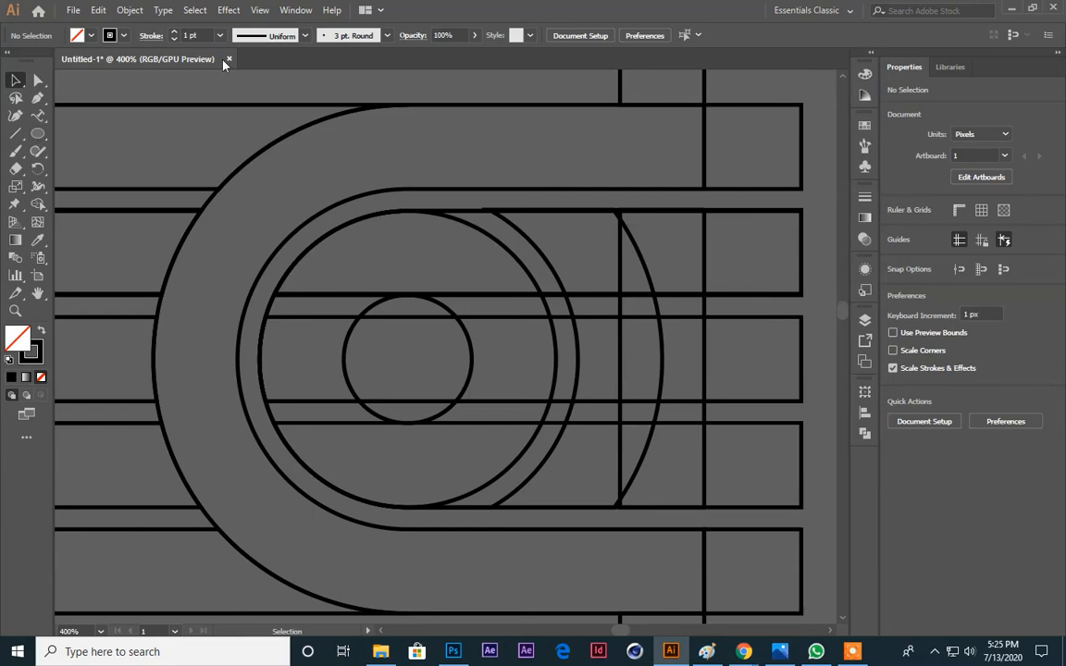
left_click_drag(203, 59, 286, 60)
scroll(341, 188, "up", 1)
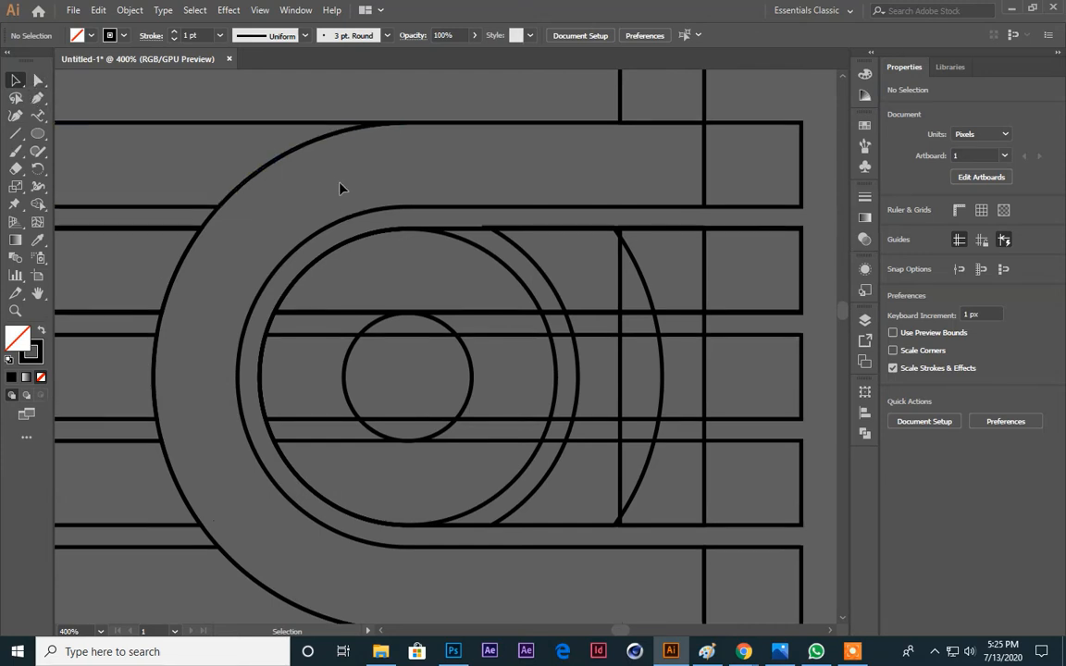
key("ctrl+minus")
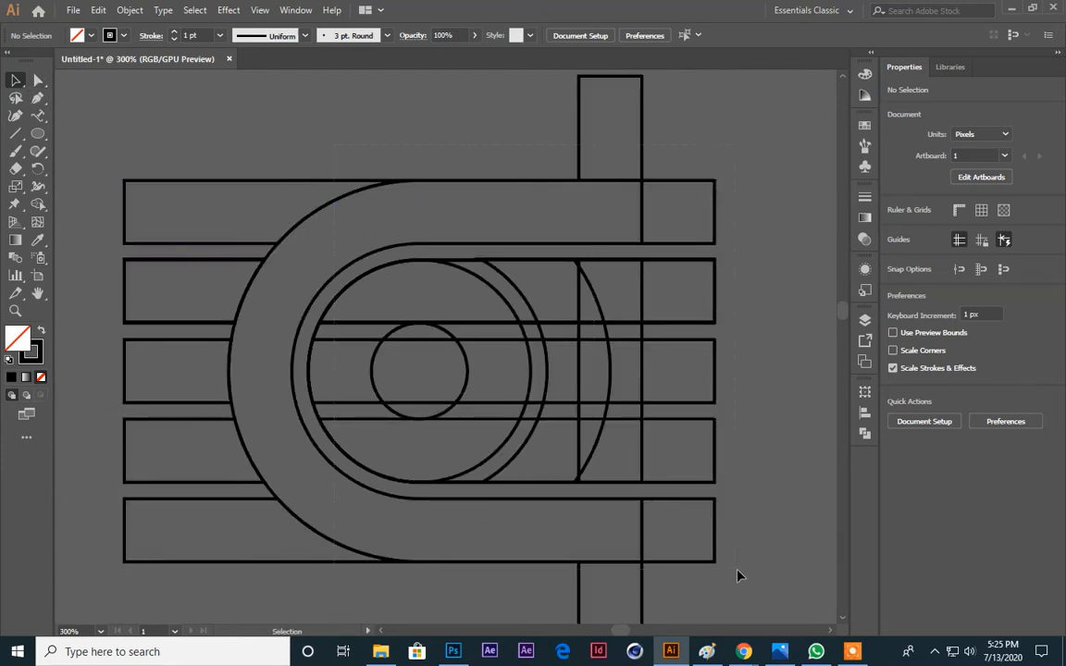
key("ctrl+a")
left_click(38, 204)
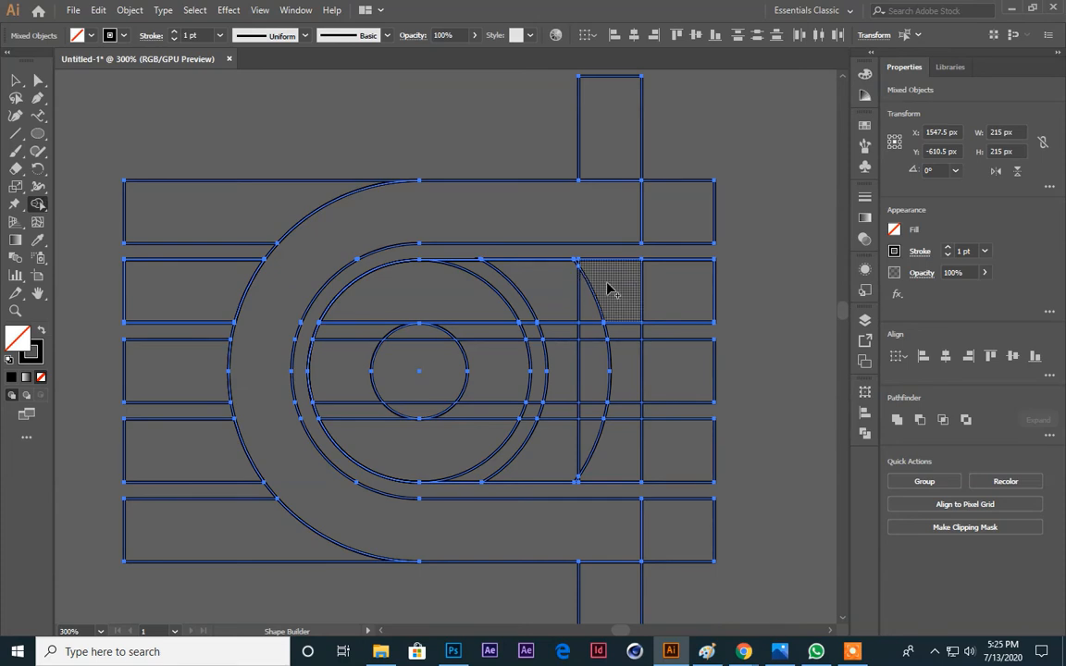
left_click_drag(600, 289, 444, 306)
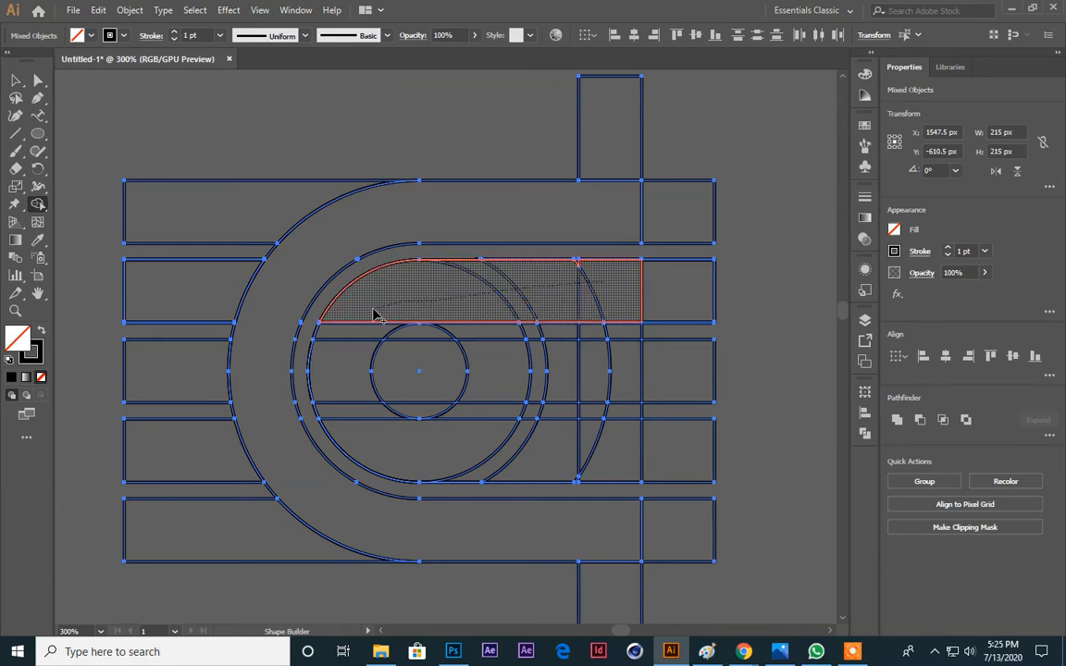
left_click_drag(375, 315, 379, 311)
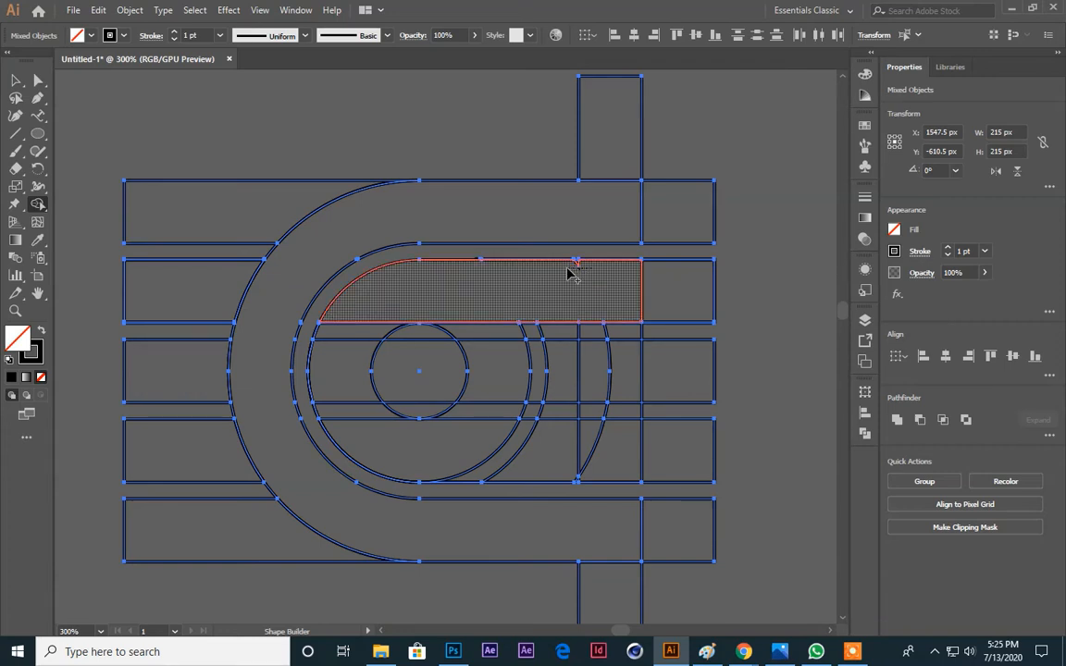
left_click_drag(567, 268, 580, 271)
left_click(578, 269)
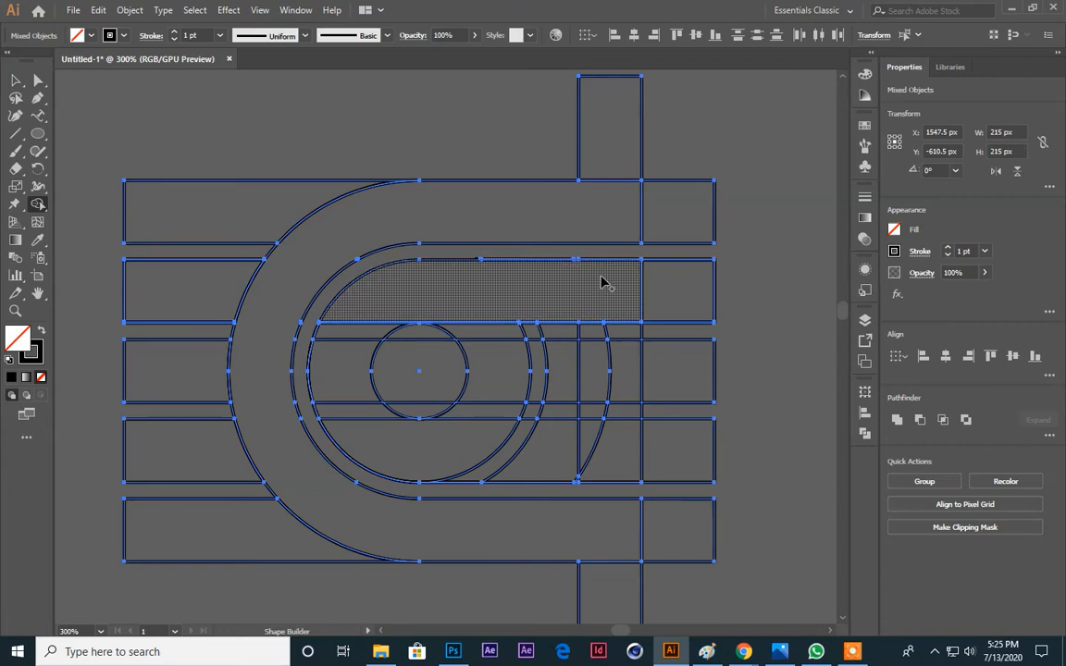
Step: Merge the second row around the left curve into the middle row, and through the upright rectangle into the fourth row, forming an S shape
mouse_move(366, 297)
left_mouse_down()
mouse_move(347, 355)
mouse_move(417, 374)
mouse_move(621, 372)
mouse_move(593, 309)
left_mouse_up()
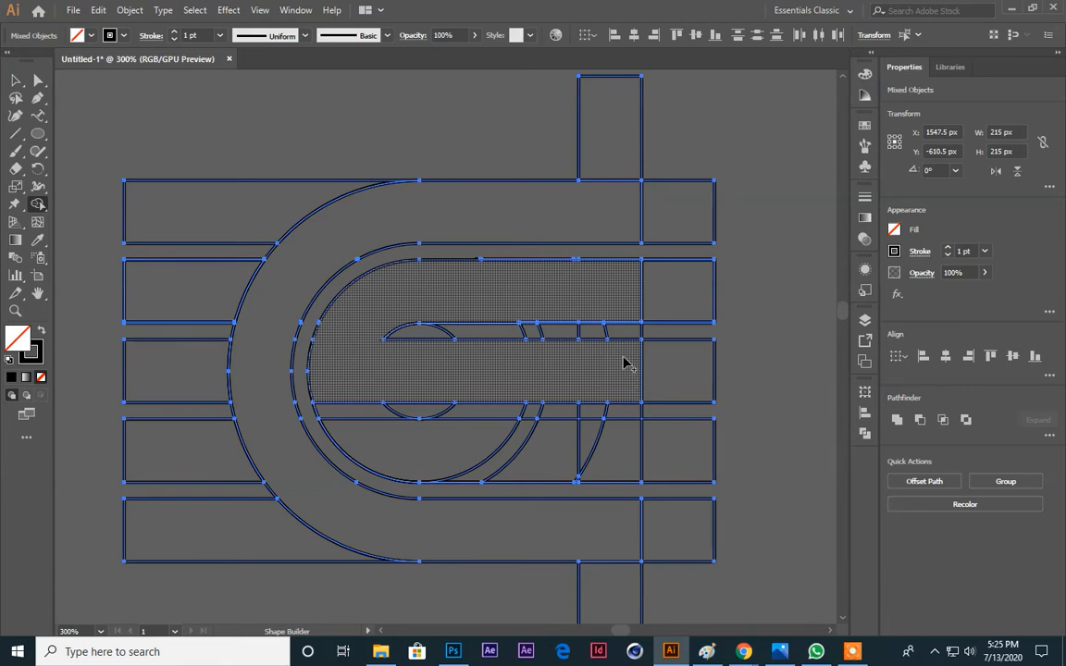
mouse_move(622, 363)
left_mouse_down()
mouse_move(609, 375)
mouse_move(605, 445)
mouse_move(617, 393)
left_mouse_up()
mouse_move(613, 442)
left_mouse_down()
mouse_move(417, 449)
mouse_move(428, 450)
left_mouse_up()
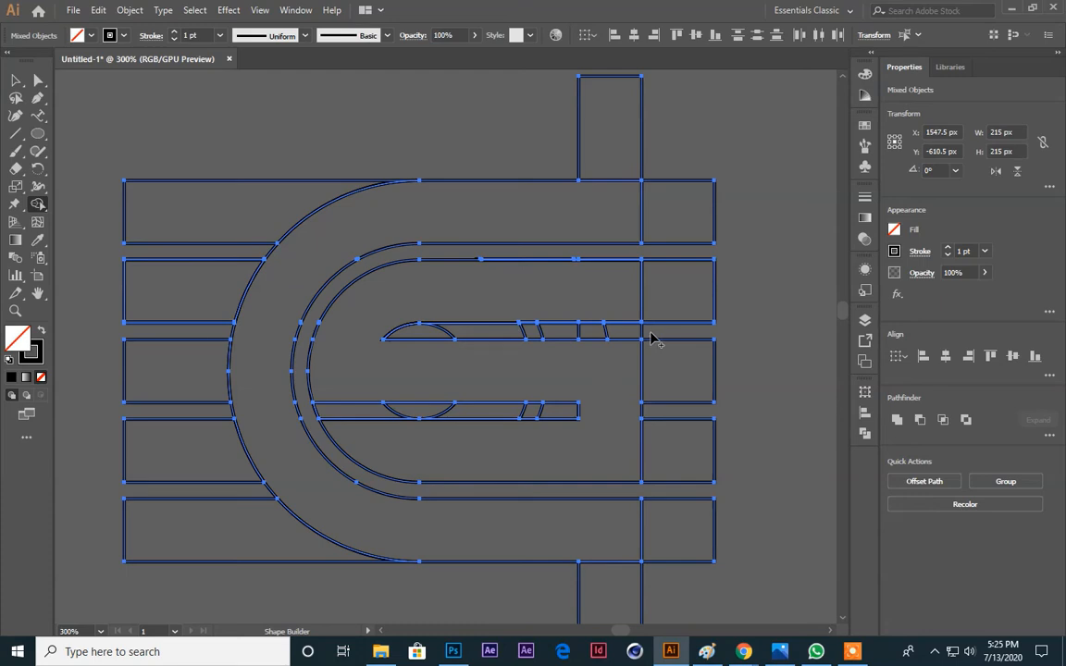
Step: Clear the leftover segments from the gaps above and below the middle row with Shape Builder
left_click(614, 333, "alt")
left_click_drag(595, 333, 424, 335)
left_click_drag(555, 410, 375, 416)
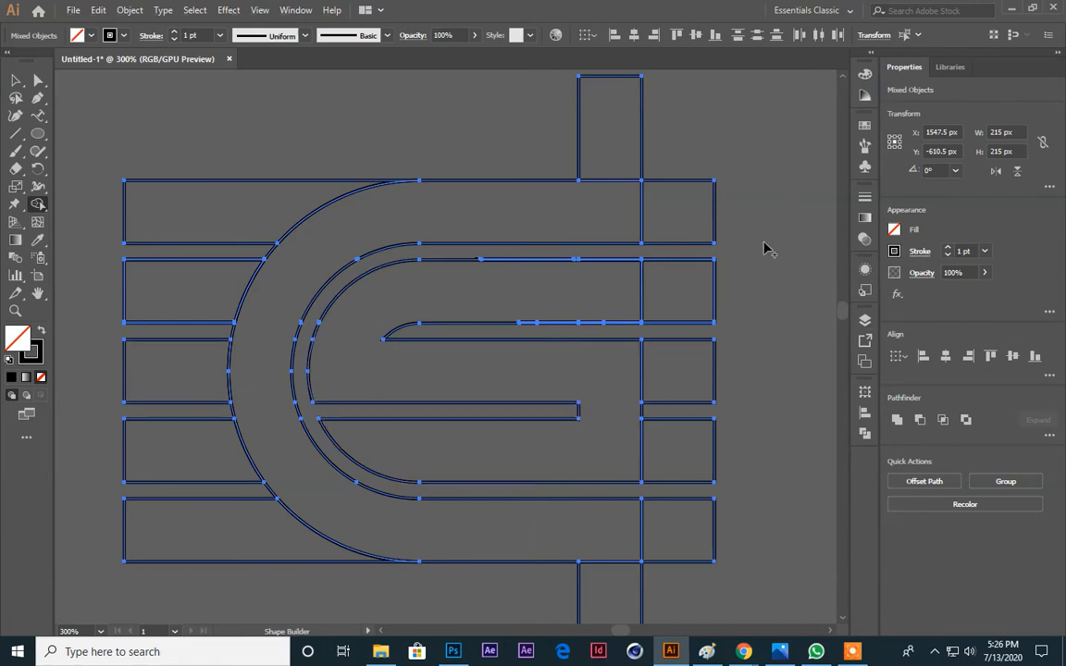
Step: Remove the row sections extending past the upright rectangle's outer edge with Shape Builder
left_click(711, 211, "alt")
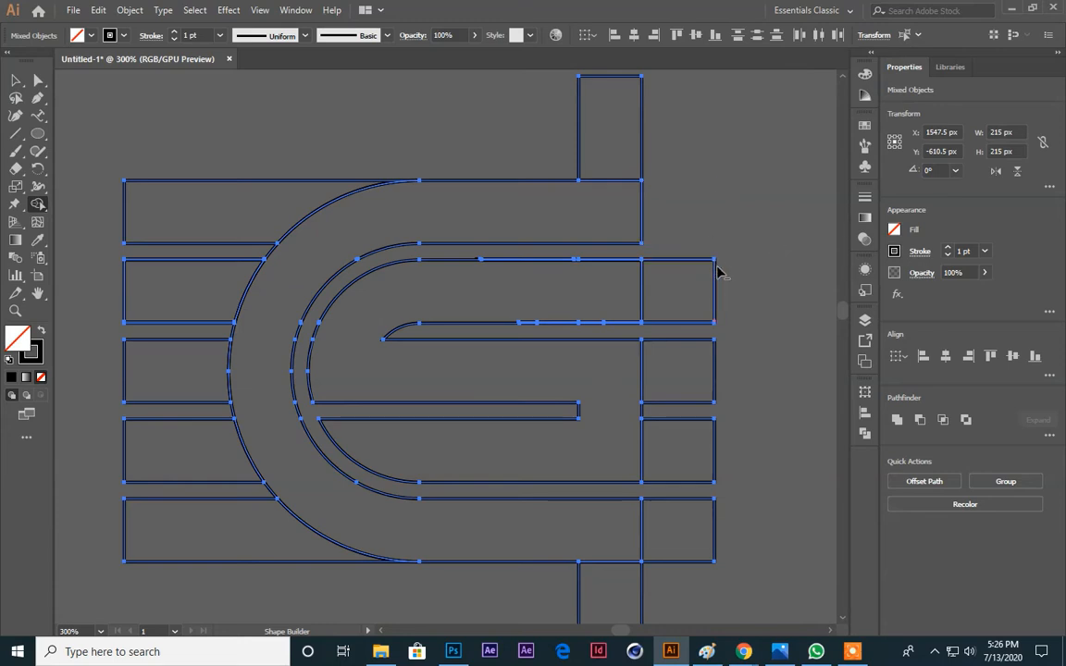
left_click(713, 273, "alt")
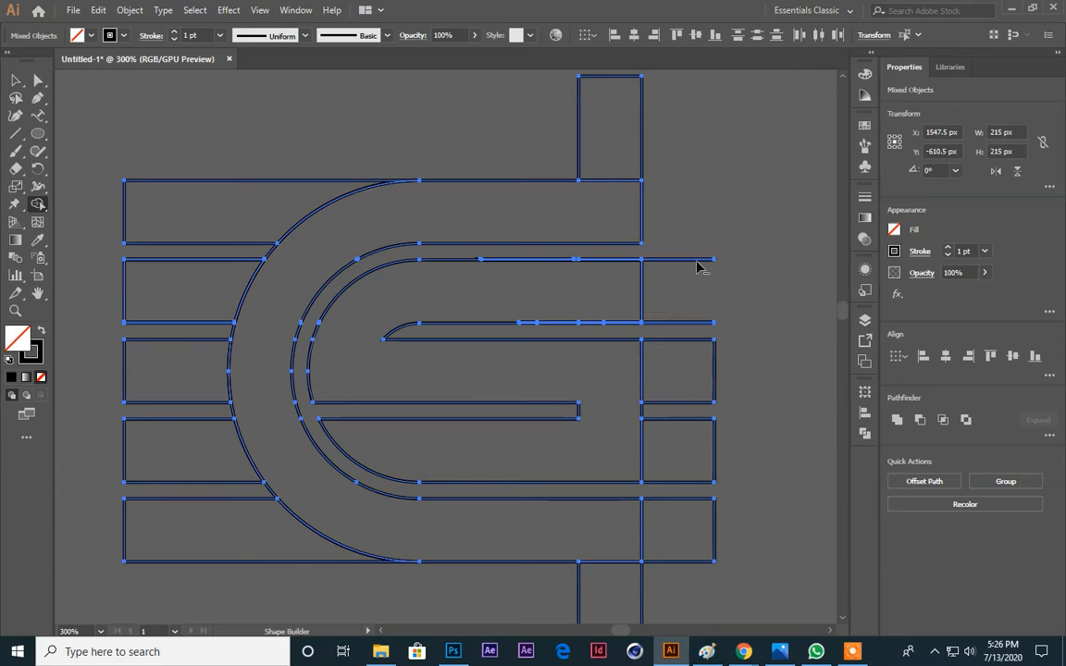
left_click(679, 324, "alt")
left_click(682, 344, "alt")
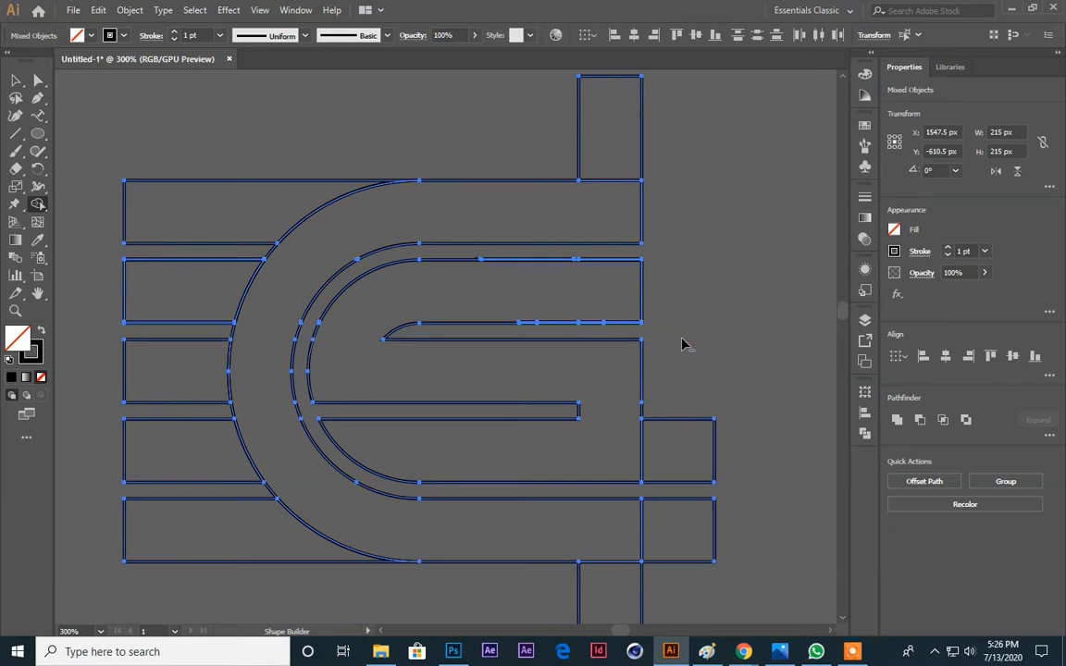
left_click_drag(687, 382, 685, 526)
Step: Remove the row ends outside the large C curve and the upright rectangle's stubs above and below it, then deselect the artwork
scroll(722, 422, "down", 4)
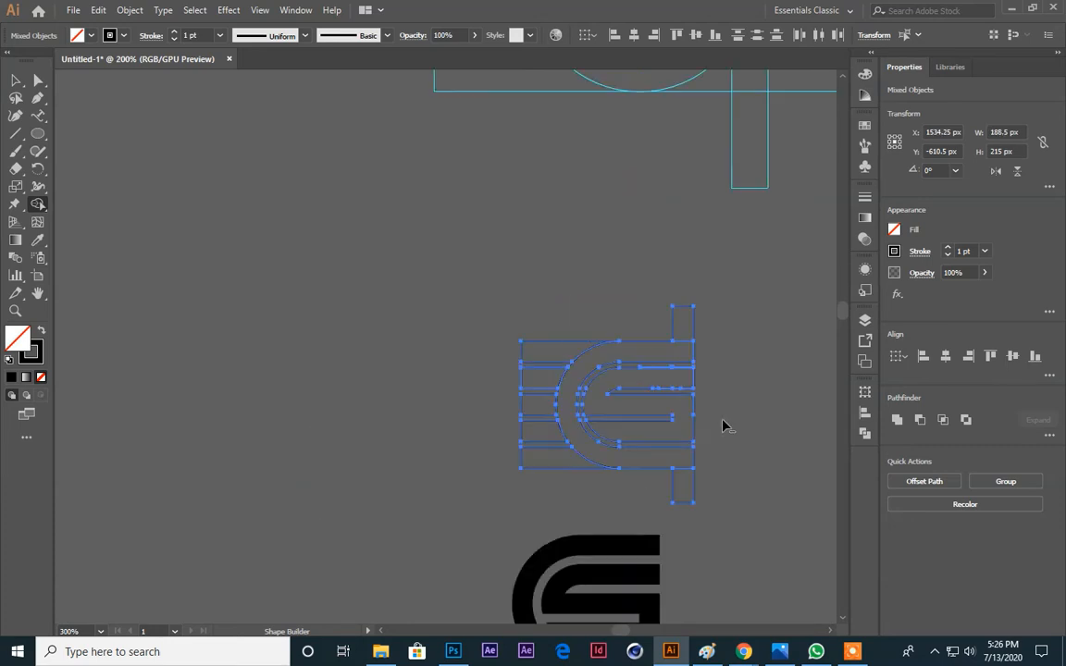
scroll(737, 410, "up", 3)
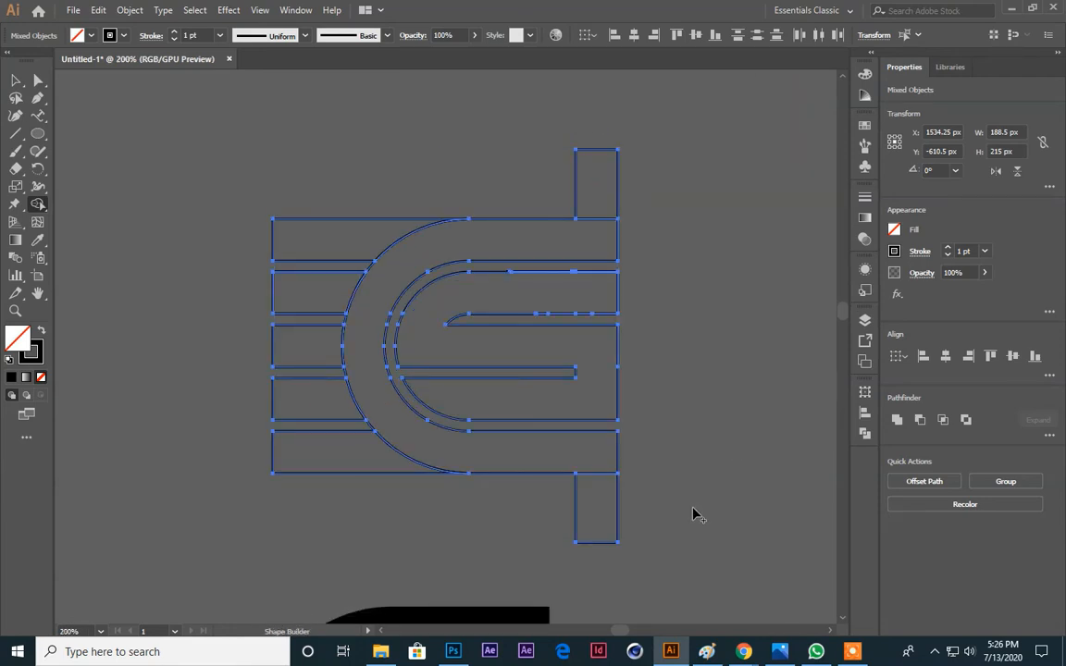
left_click(596, 525, "alt")
mouse_move(282, 204)
left_mouse_down()
mouse_move(261, 356)
mouse_move(293, 269)
mouse_move(309, 396)
left_mouse_up()
left_click_drag(288, 318, 334, 480)
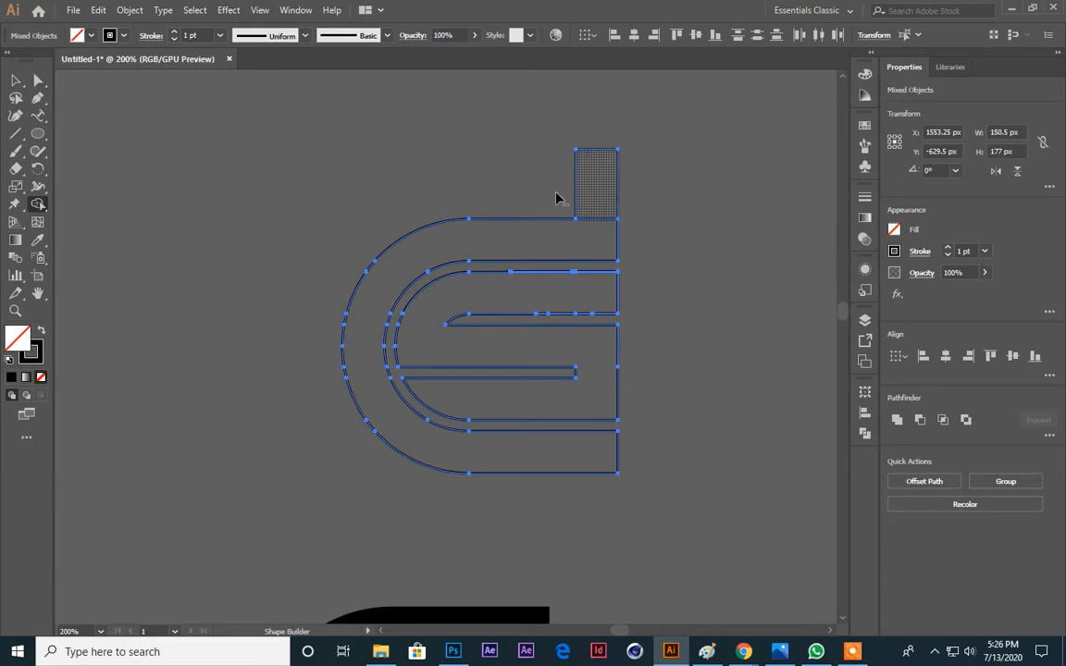
left_click_drag(557, 192, 652, 200)
left_click(16, 81)
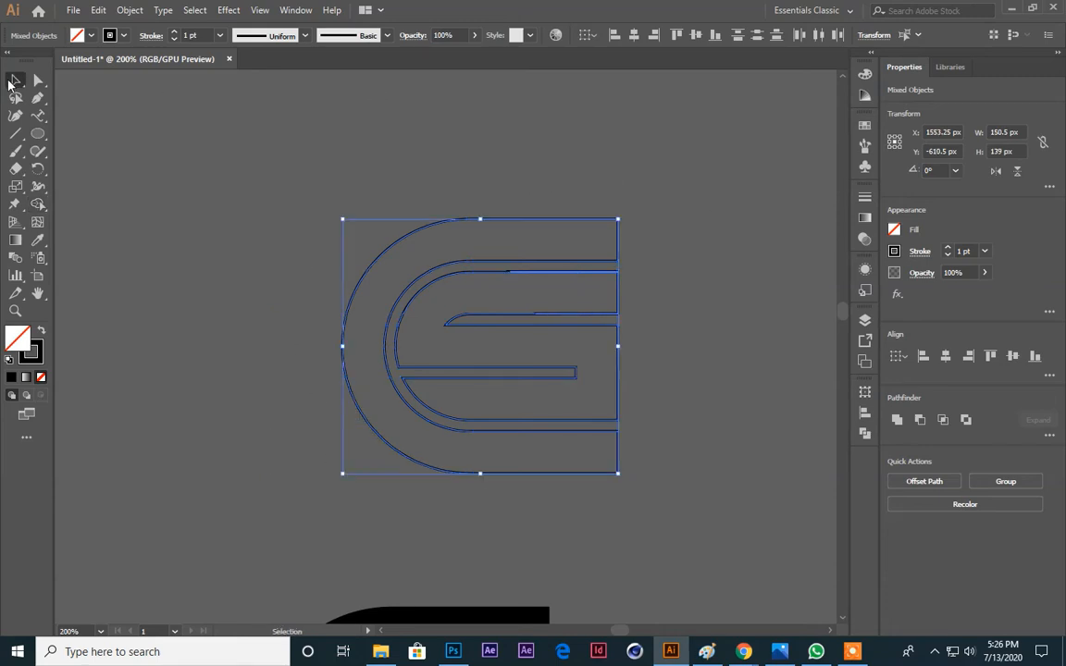
left_click(405, 132)
Step: Switch to outline view to examine the doubled lines along the upper arm of the inner S shape
key("ctrl+plus")
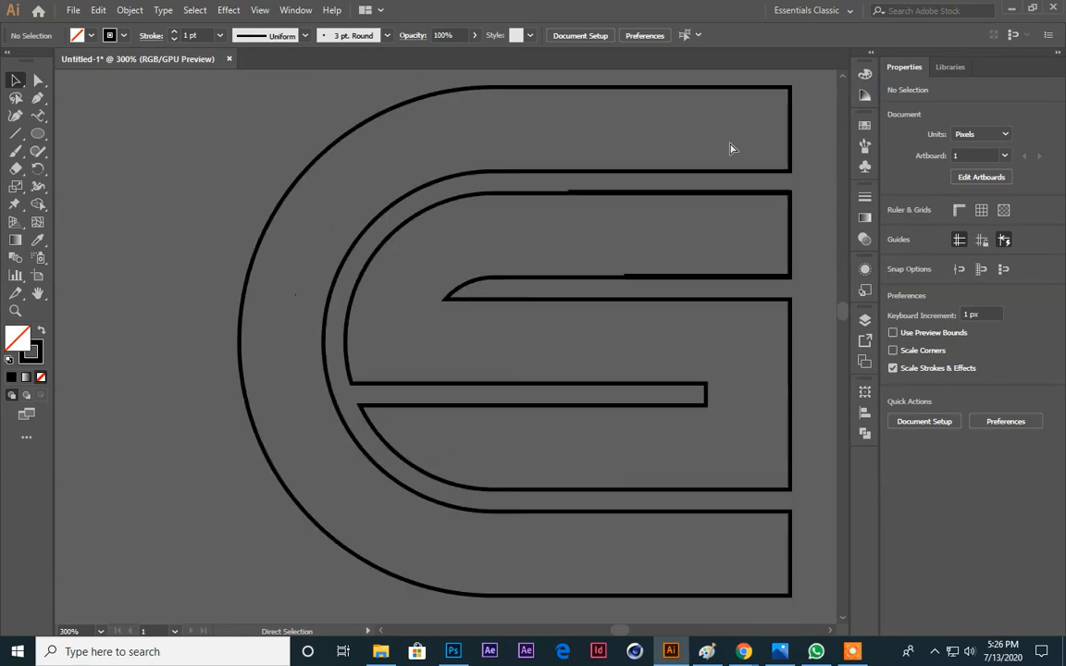
left_click_drag(701, 167, 555, 278)
key("ctrl+plus")
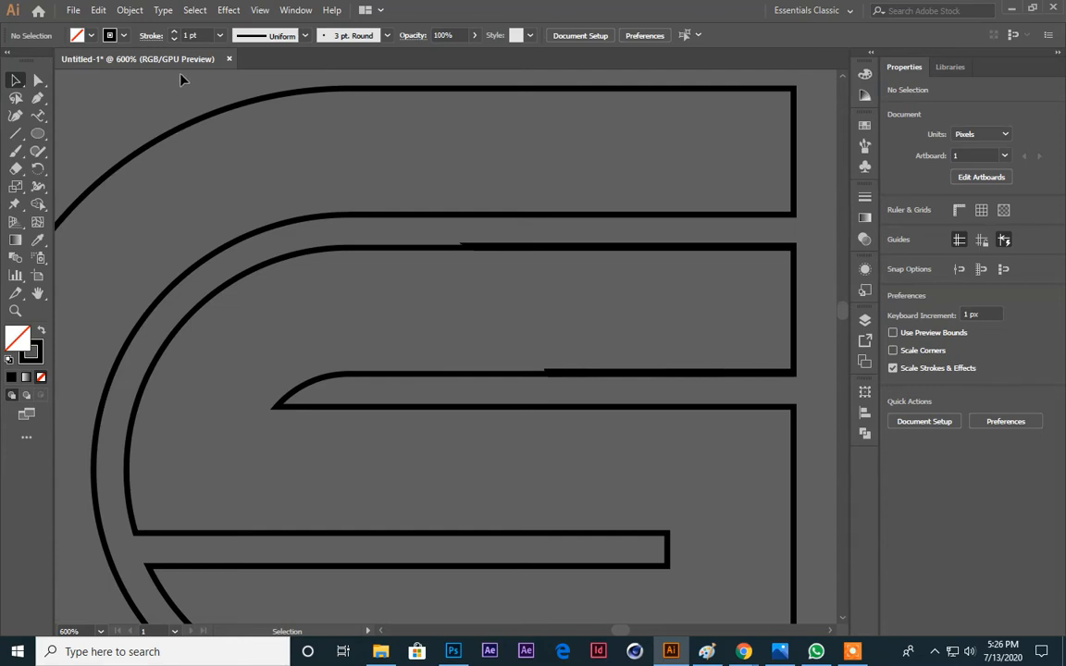
left_click(195, 35)
left_click(698, 246)
key("ctrl+y")
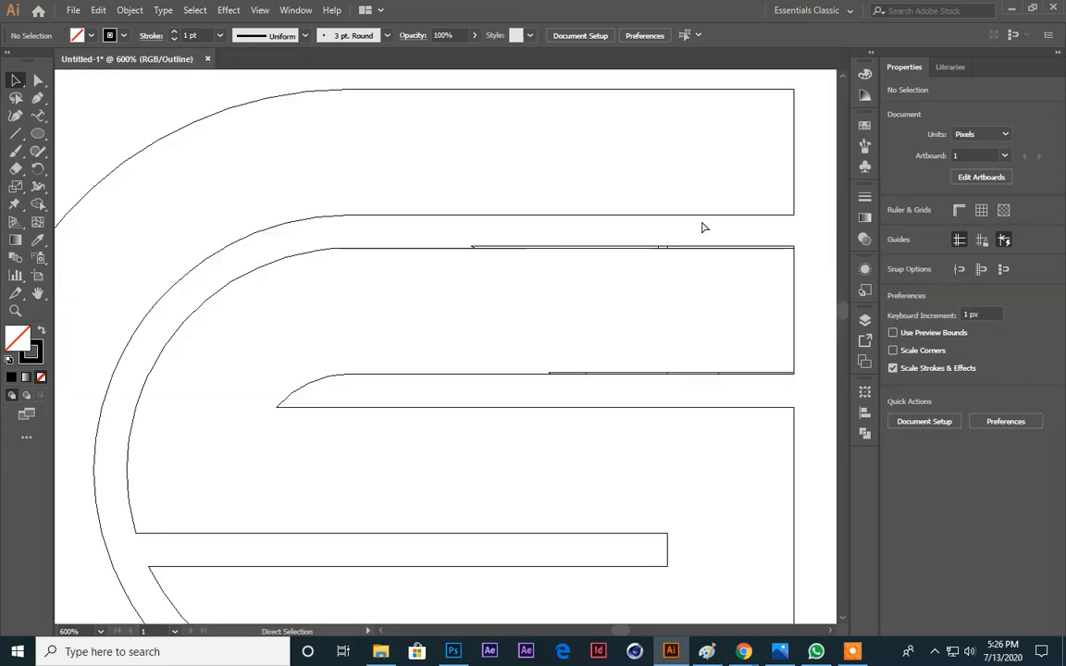
key("ctrl+equal")
key("ctrl+equal")
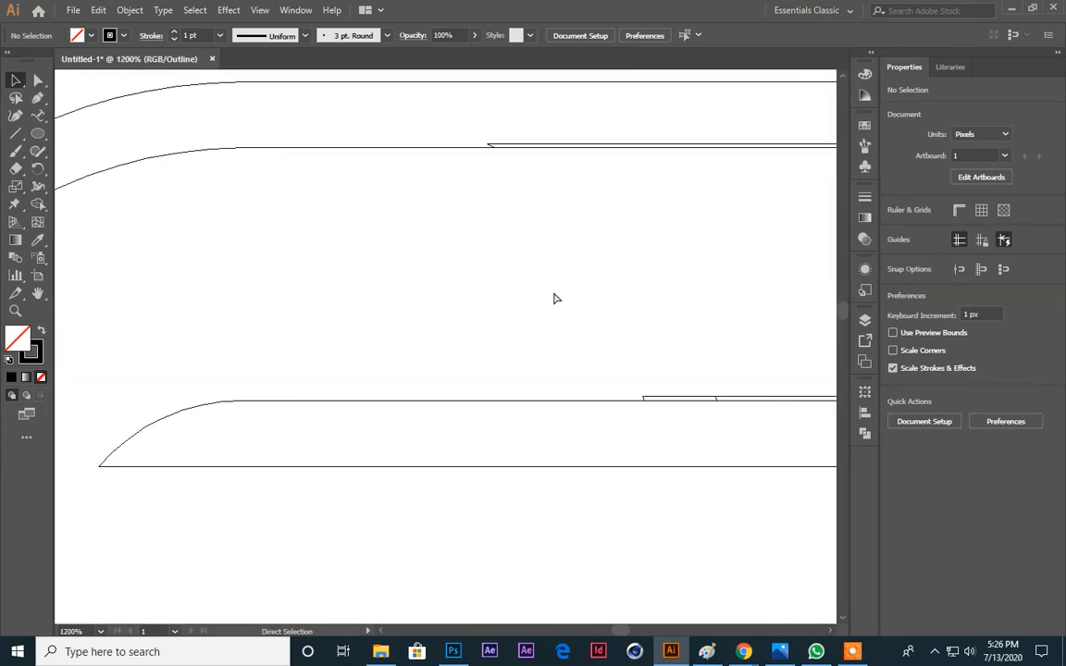
Step: Delete the thin sliver paths along the top edge of the S shape's upper arm
scroll(379, 387, "up", 3)
scroll(378, 387, "right", 4)
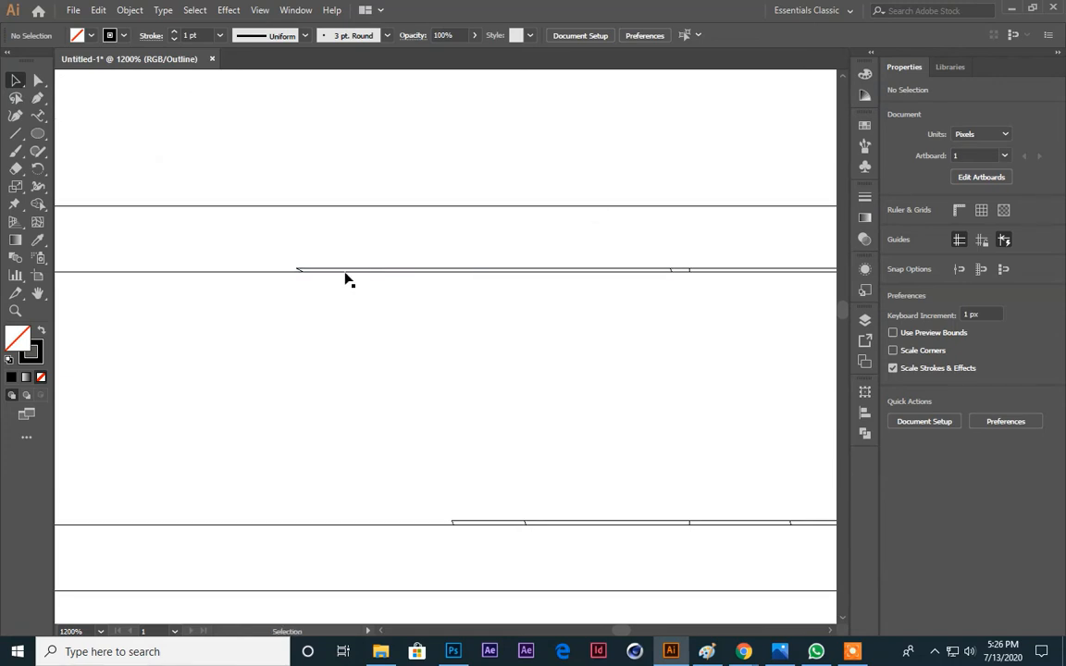
left_click(328, 276)
left_click(592, 373)
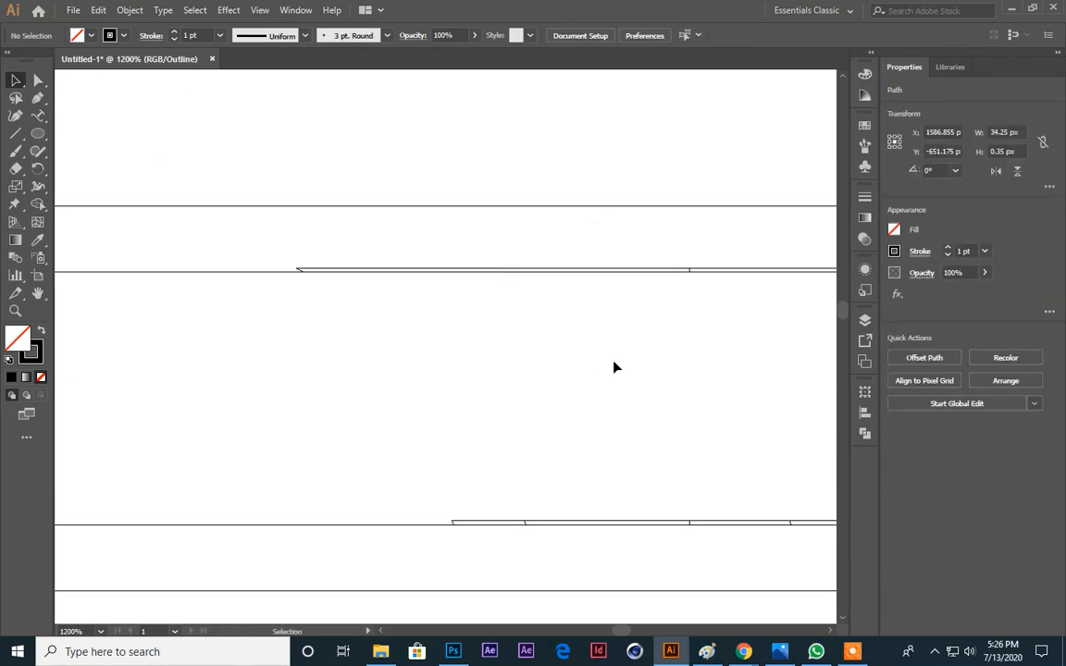
left_click(611, 270)
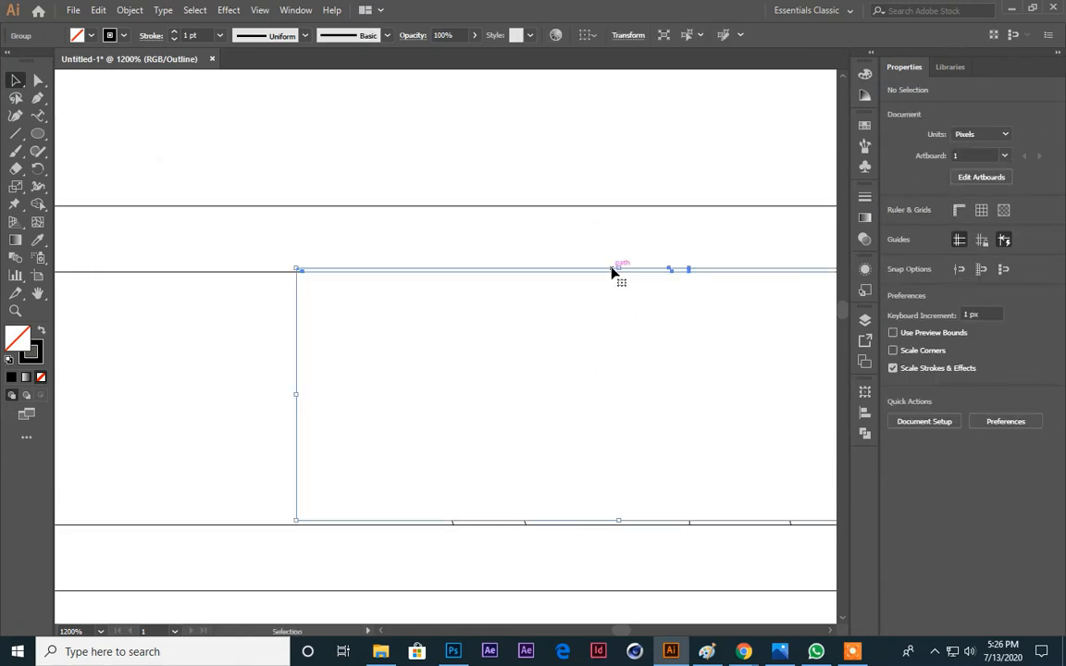
key("Delete")
left_click(694, 270)
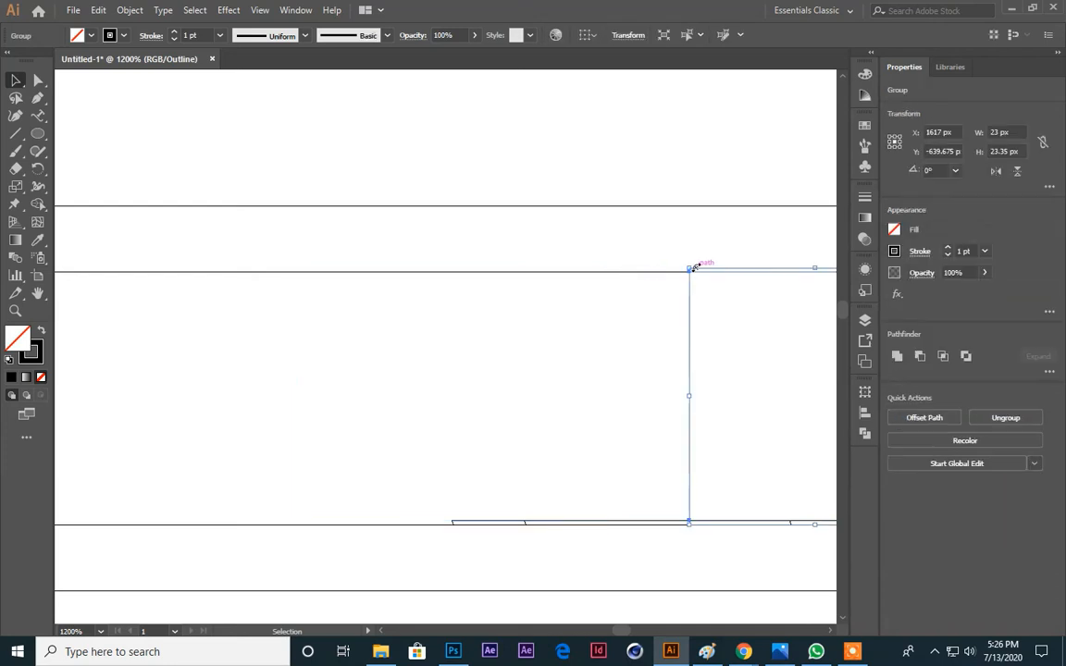
key("Delete")
Step: Delete the separate sliver paths along the lower edge of the S shape's upper arm
left_click_drag(666, 365, 595, 288)
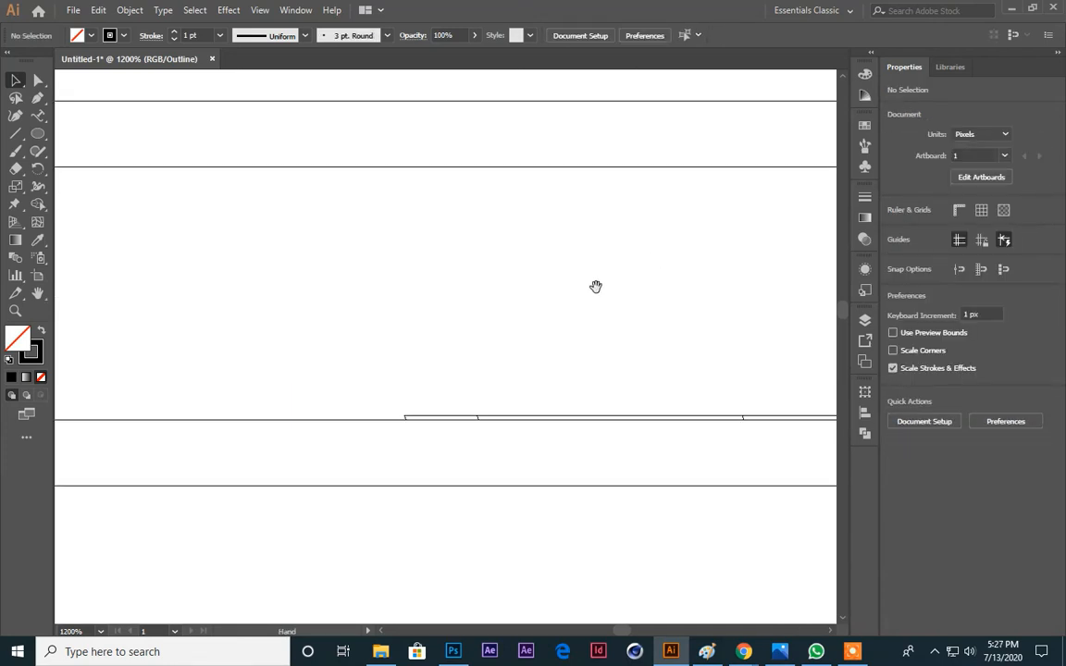
left_click(432, 422)
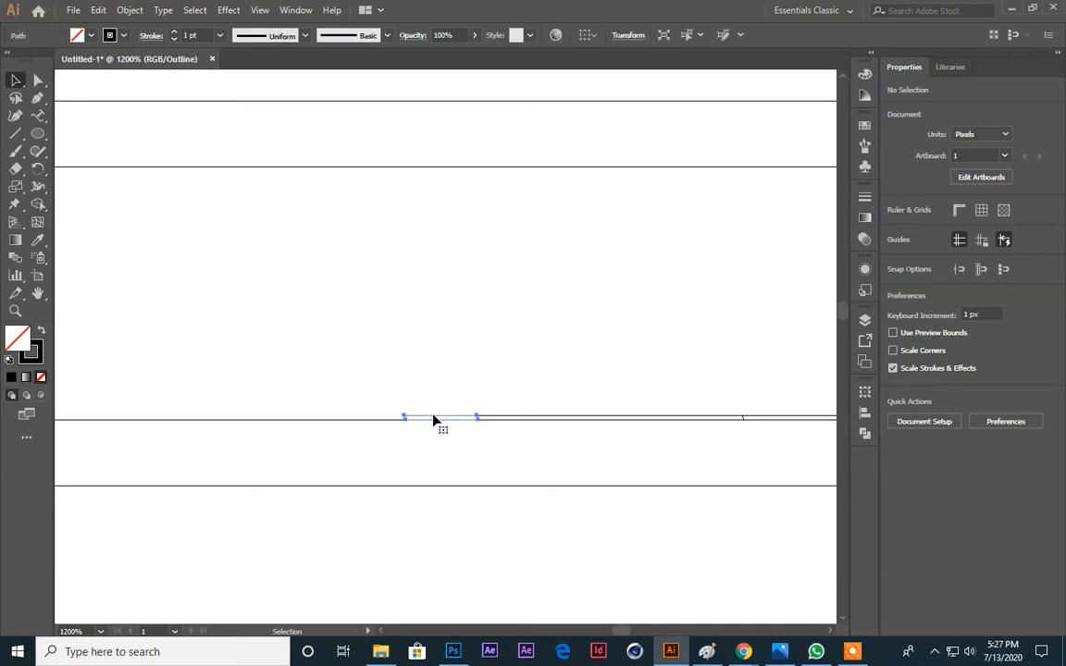
key("Delete")
left_click(473, 421)
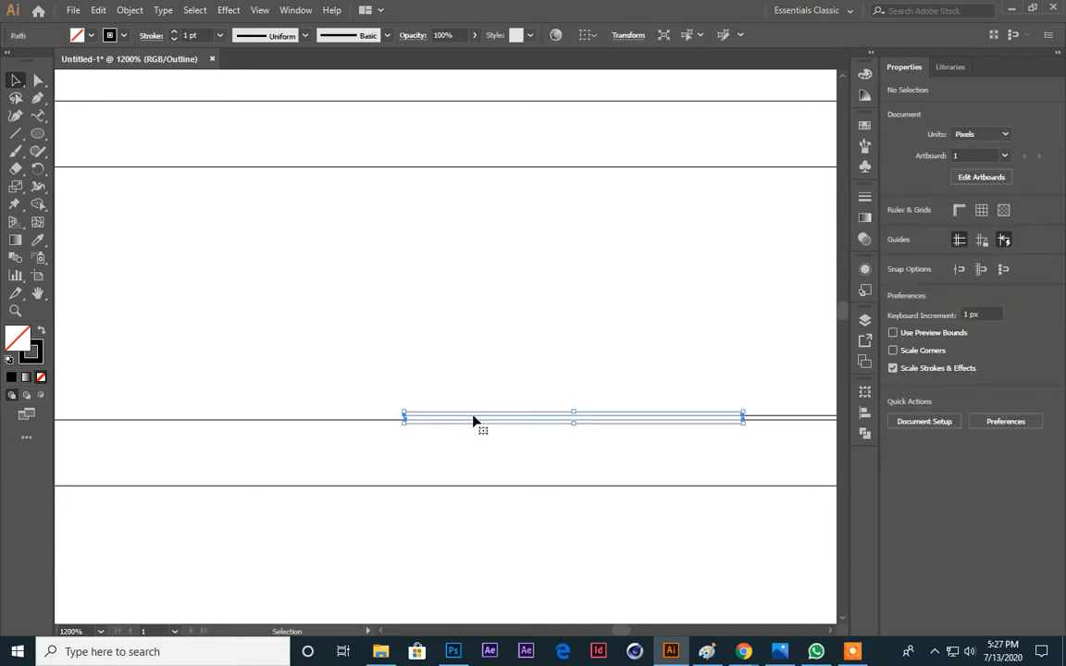
left_click(704, 400)
Step: Try to delete the remaining doubled line on the upper arm's lower edge as a whole object, and undo the deletion
left_click(737, 419)
key("Delete")
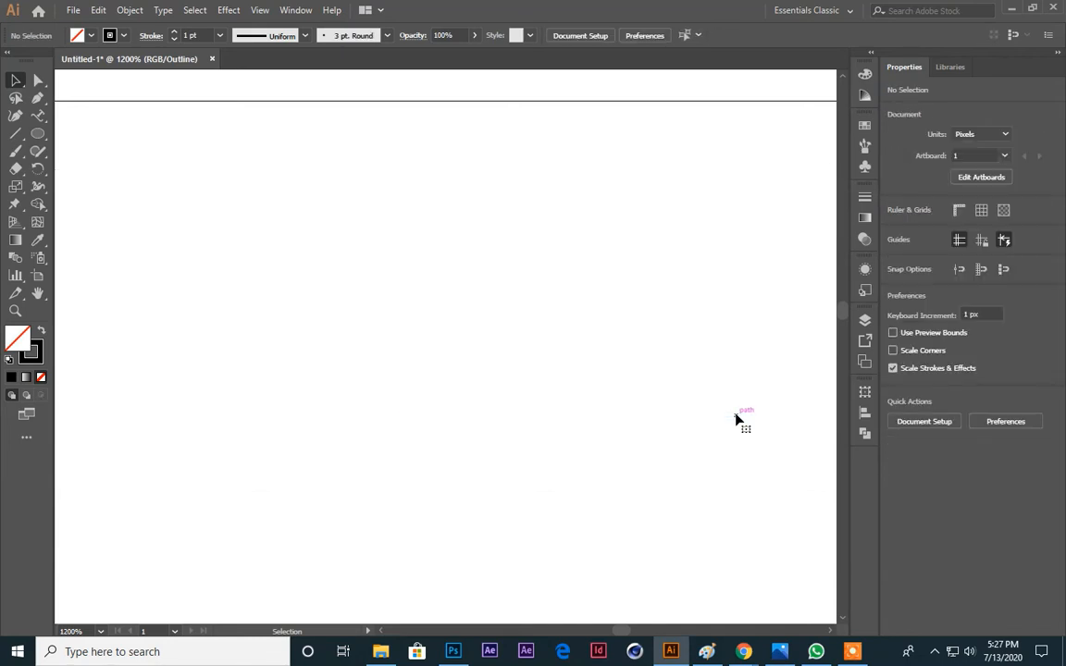
key("ctrl+z")
key("ctrl+shift+z")
key("ctrl+z")
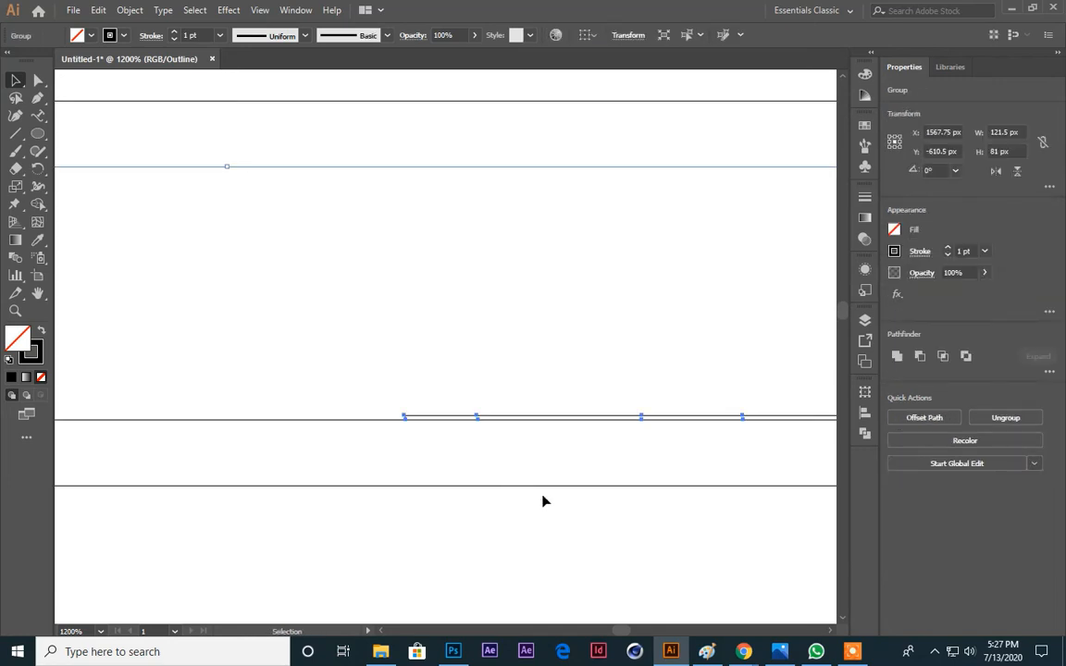
left_click(545, 500)
left_click(497, 419)
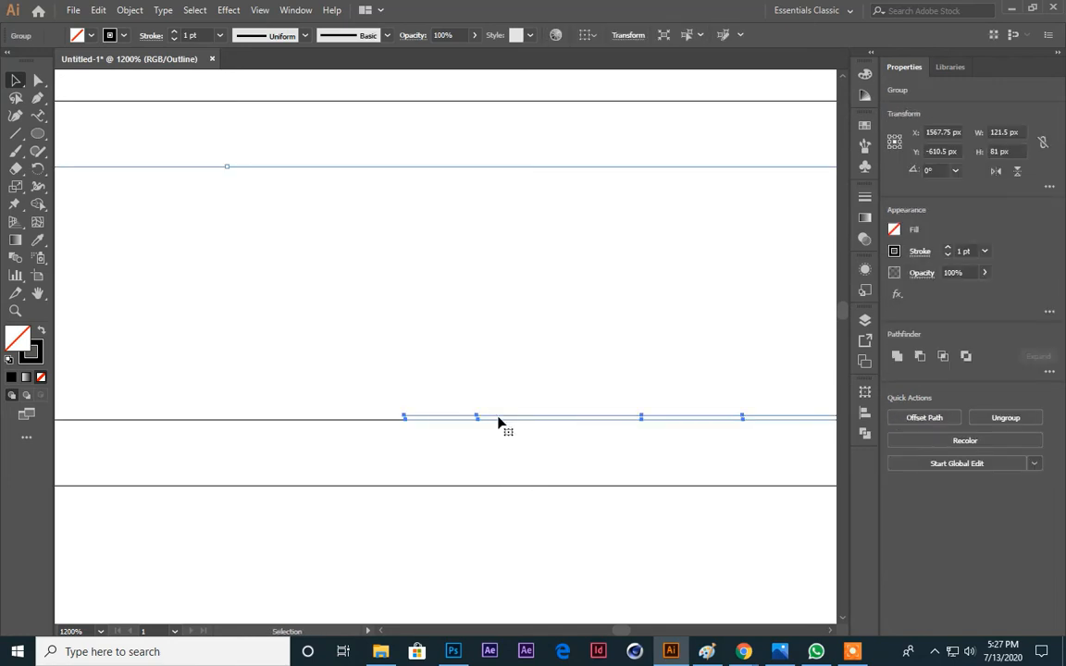
key("ctrl+minus")
key("ctrl+minus")
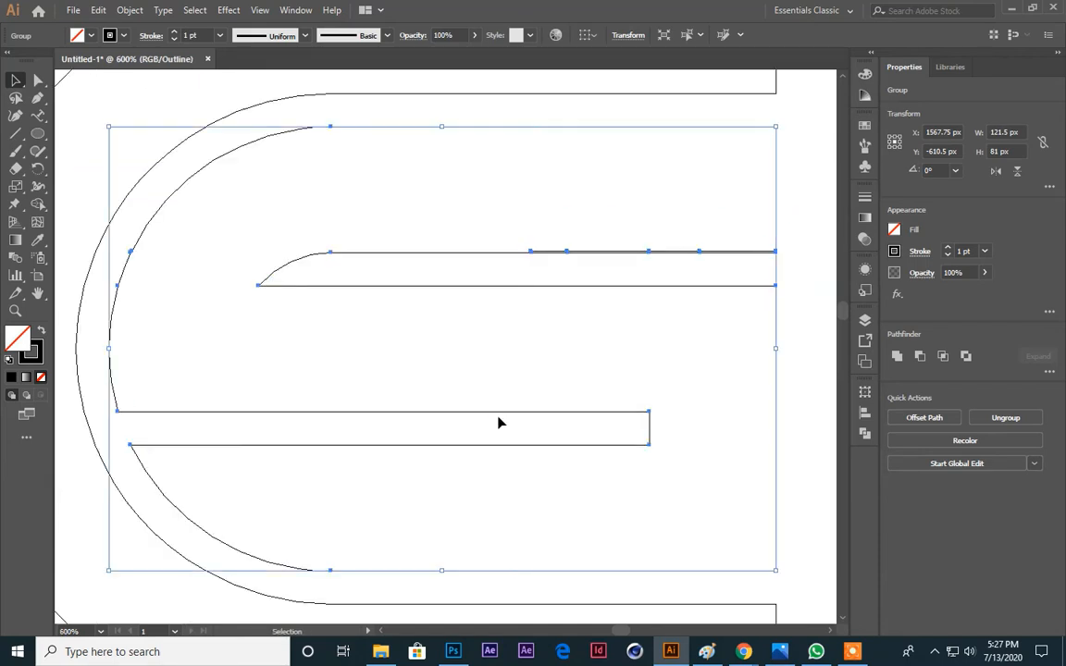
left_click(547, 368)
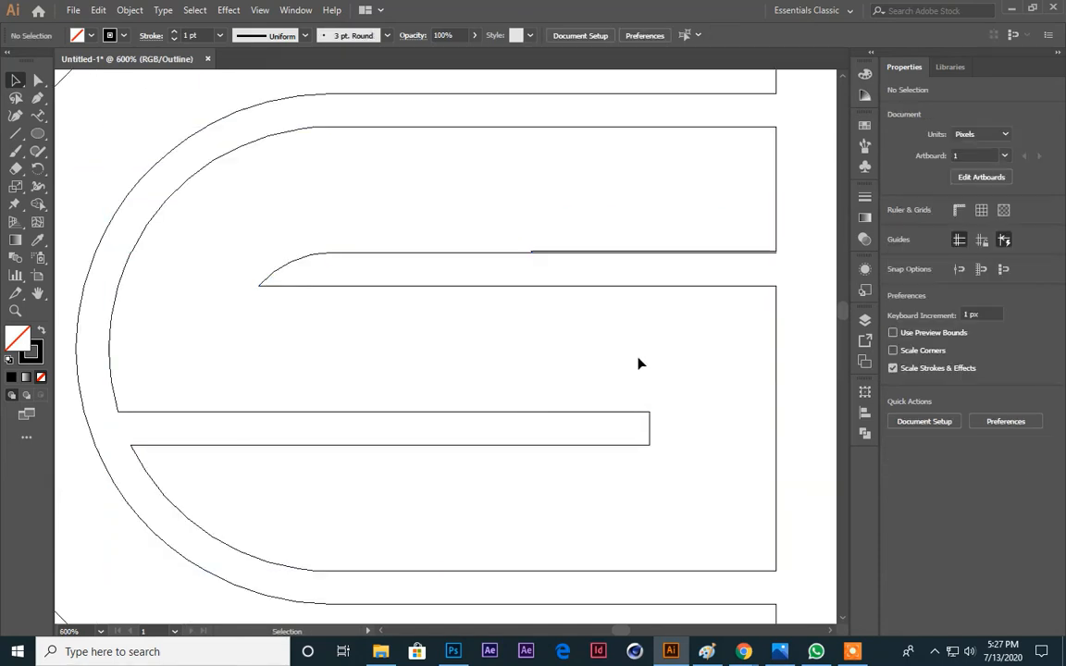
Step: Delete an anchor point of the remaining sliver on the upper arm's lower edge with Direct Selection
scroll(639, 361, "up", 1)
left_click(38, 81)
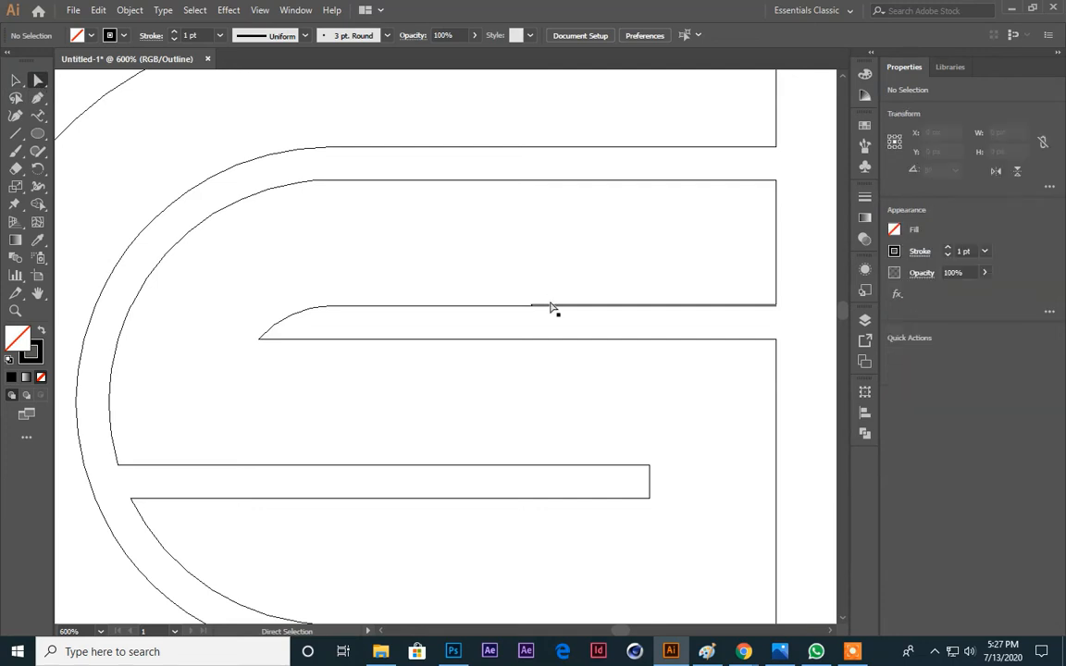
left_click(543, 306)
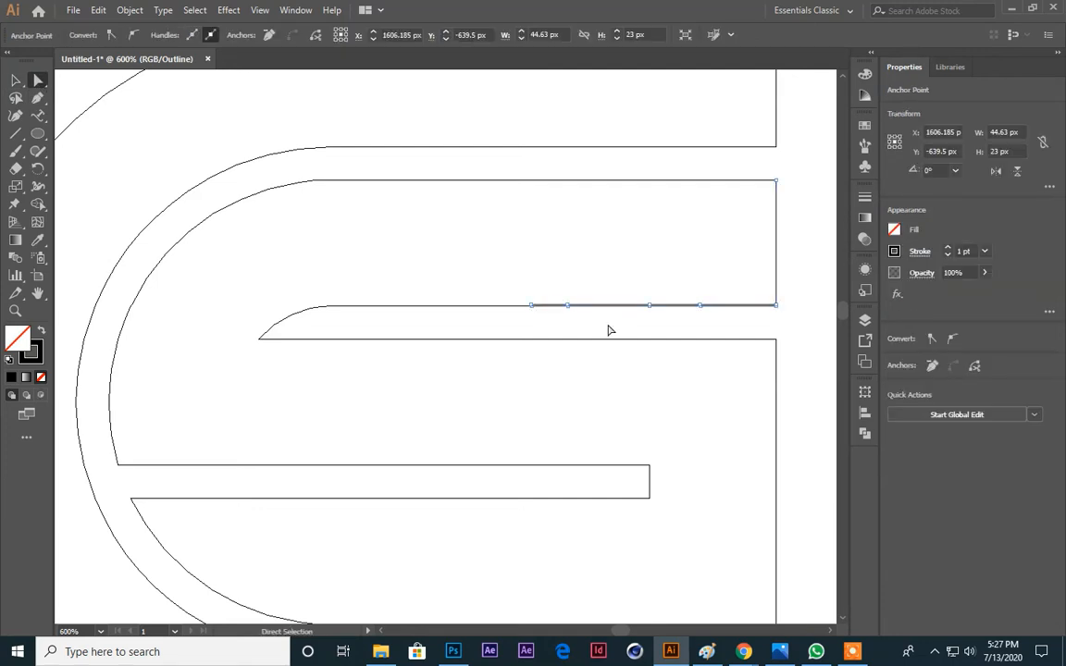
key("ctrl+plus")
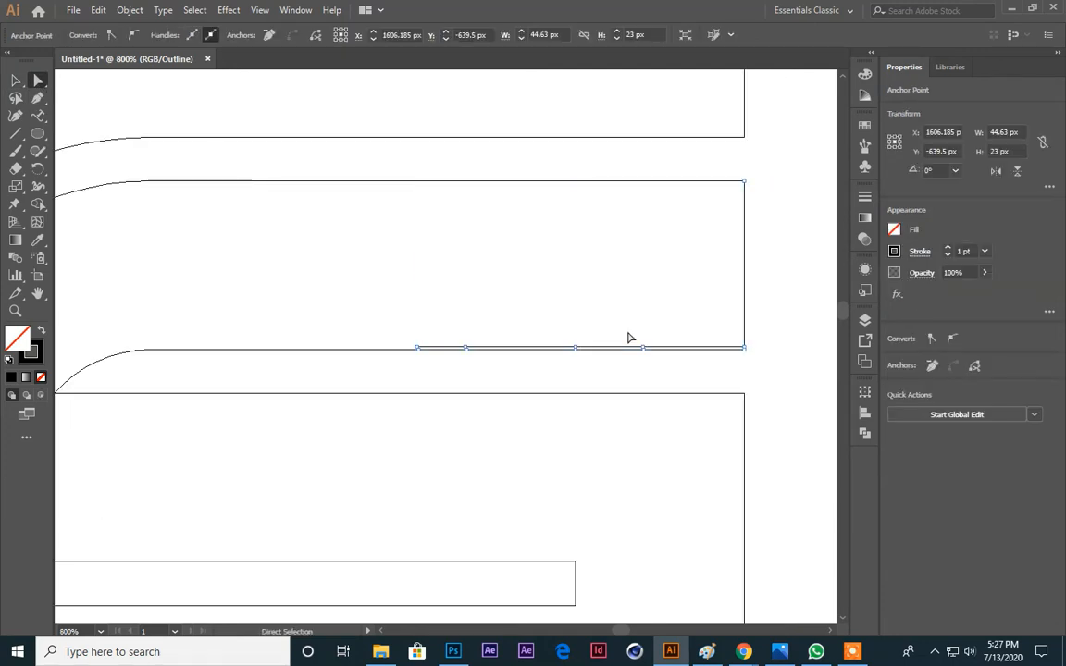
left_click(643, 348)
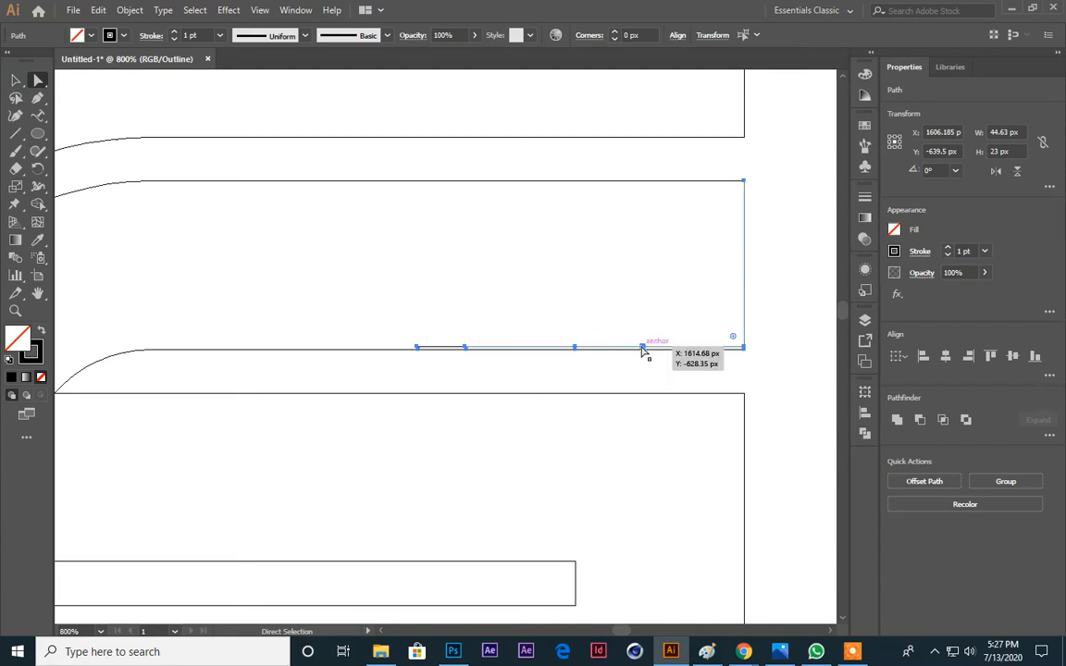
key("Delete")
key("Delete")
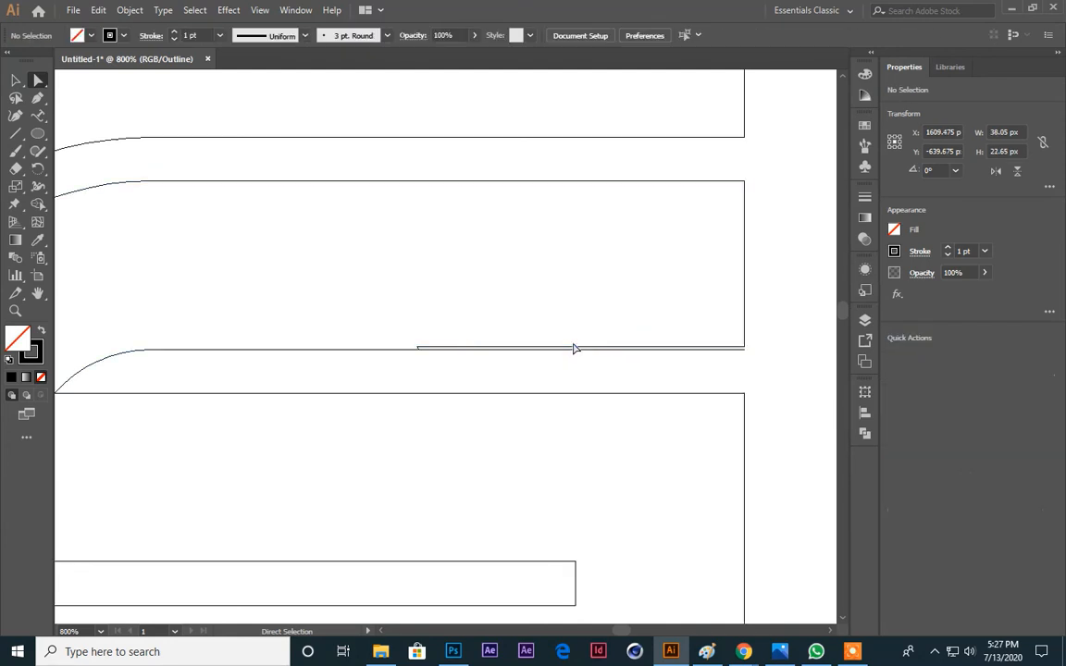
Step: Delete the isolated line segment left just above the upper arm's lower edge
key("ctrl+a")
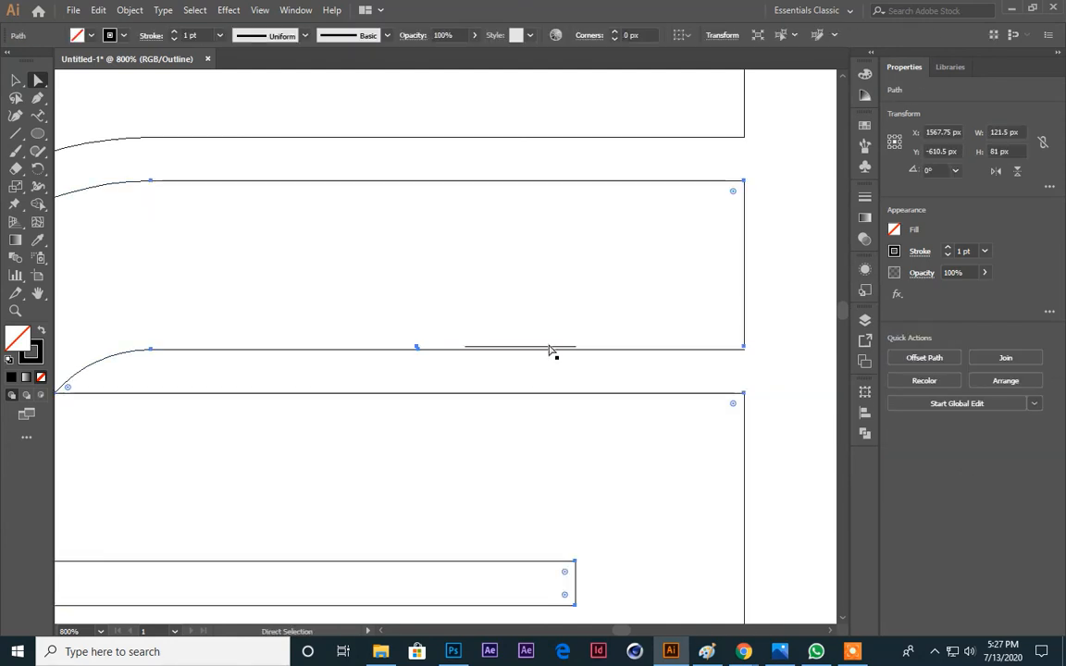
left_click(556, 350)
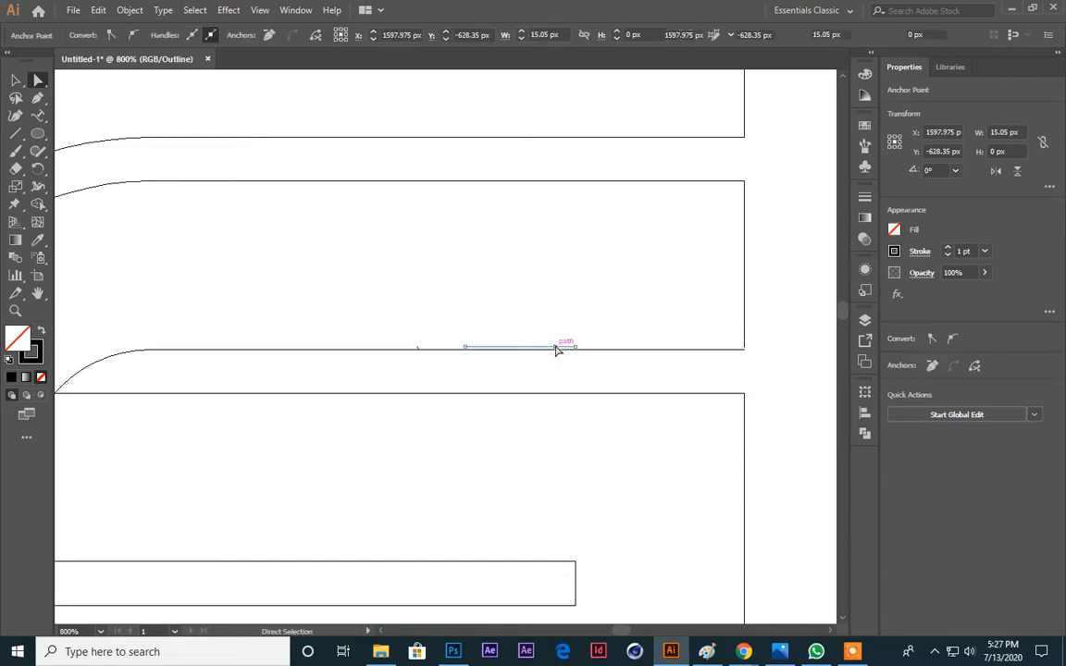
left_click(465, 349)
left_click(611, 345)
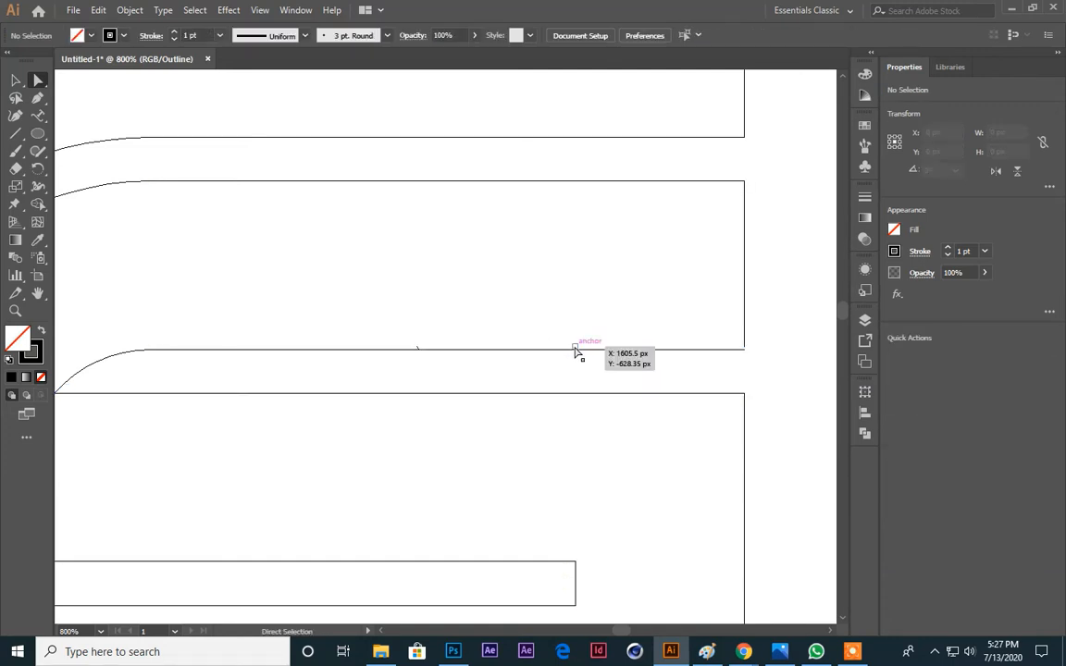
Step: Try to delete the stray anchor point where the upper arm's doubled lower edge began, and undo the deletions
left_click(416, 350)
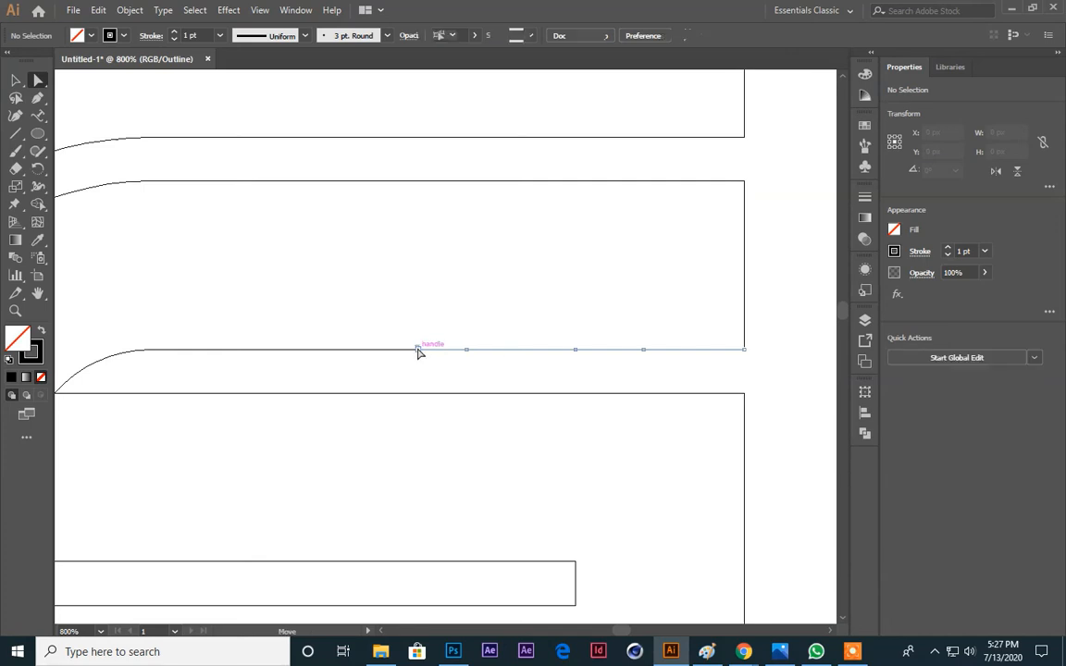
key("Delete")
key("Delete")
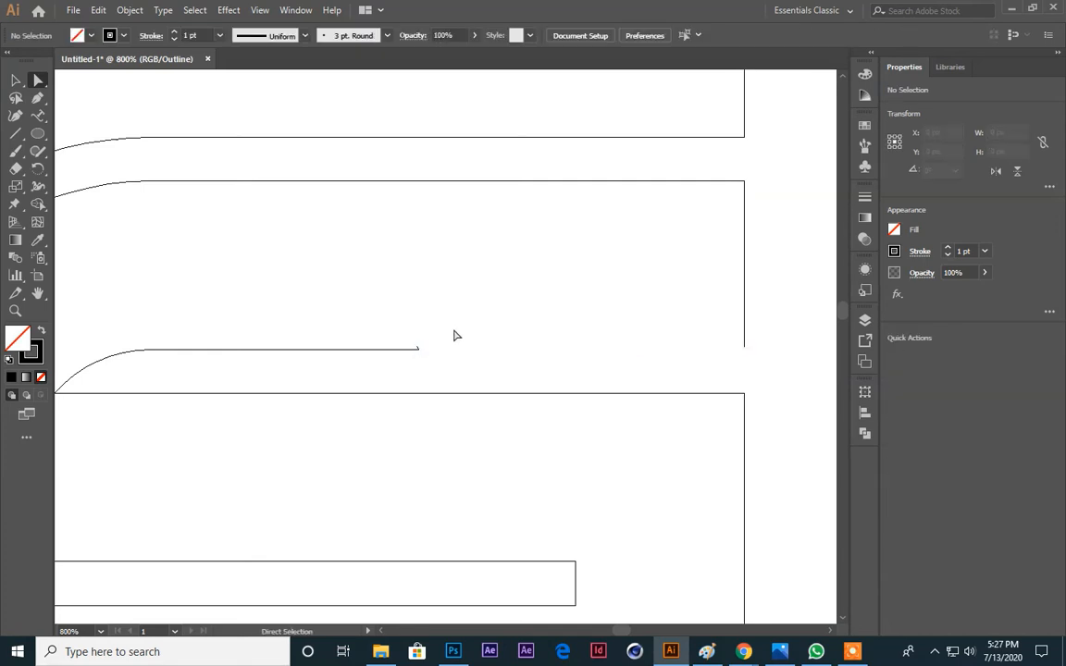
key("ctrl+z")
key("ctrl+z")
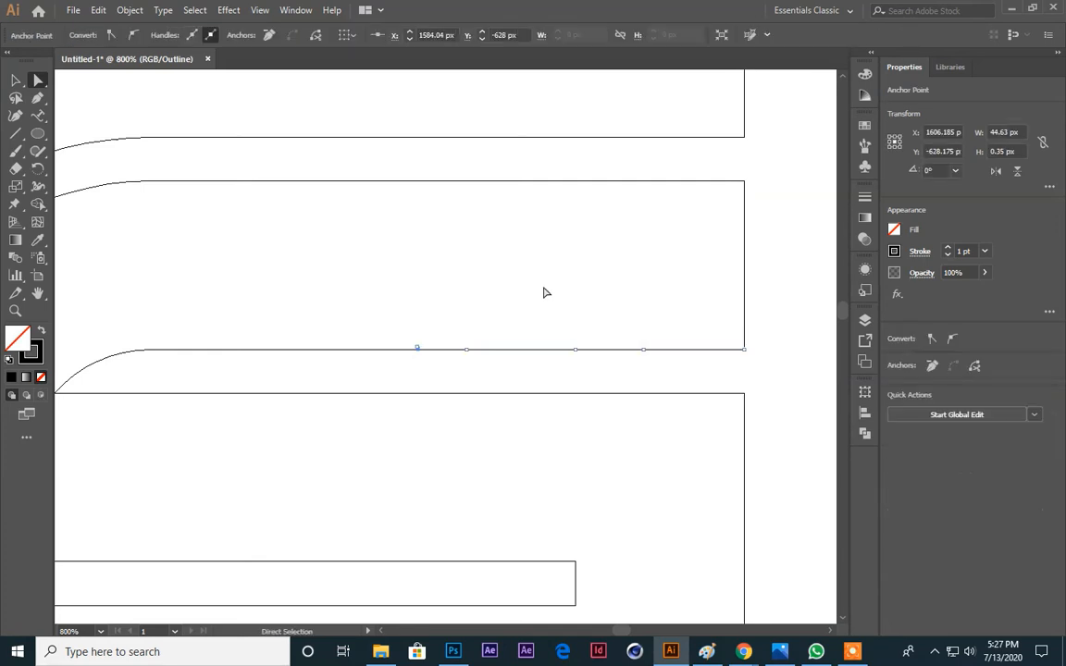
Step: Delete the stray anchor point and leftover tick on the upper arm's lower edge with Direct Selection
left_click(545, 292)
left_click(418, 350)
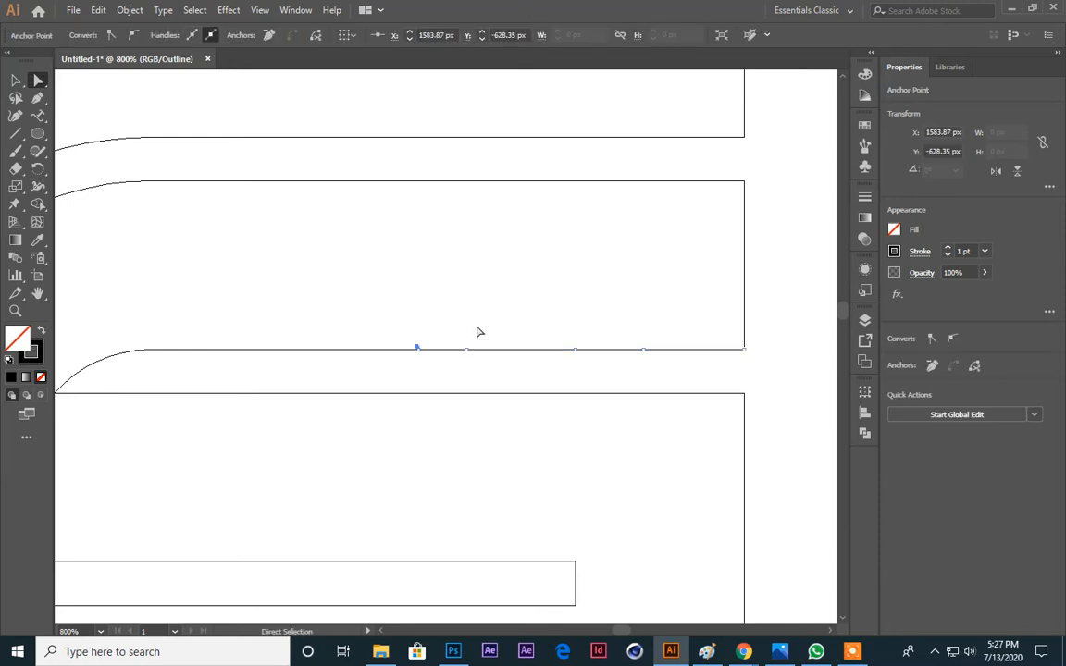
left_click(523, 293)
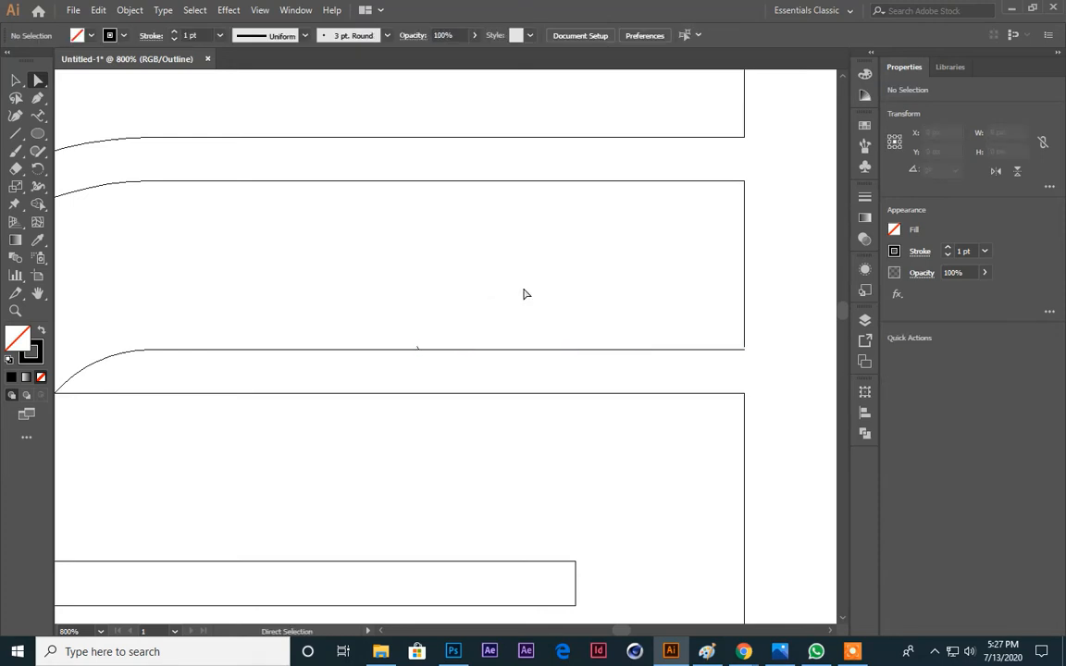
left_click(419, 350)
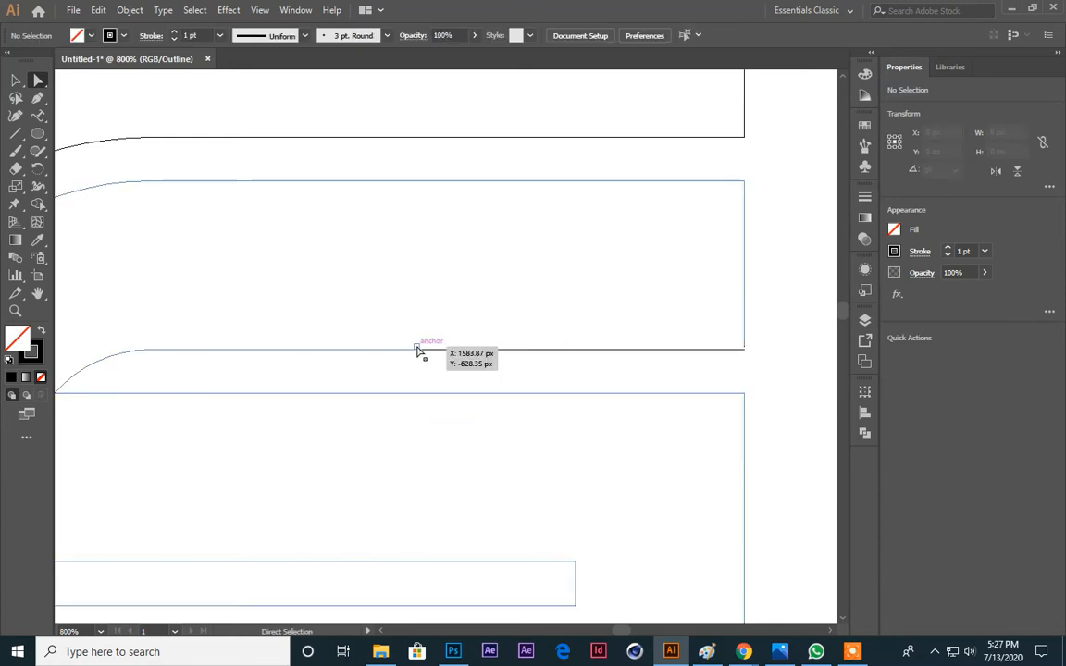
left_click(471, 321)
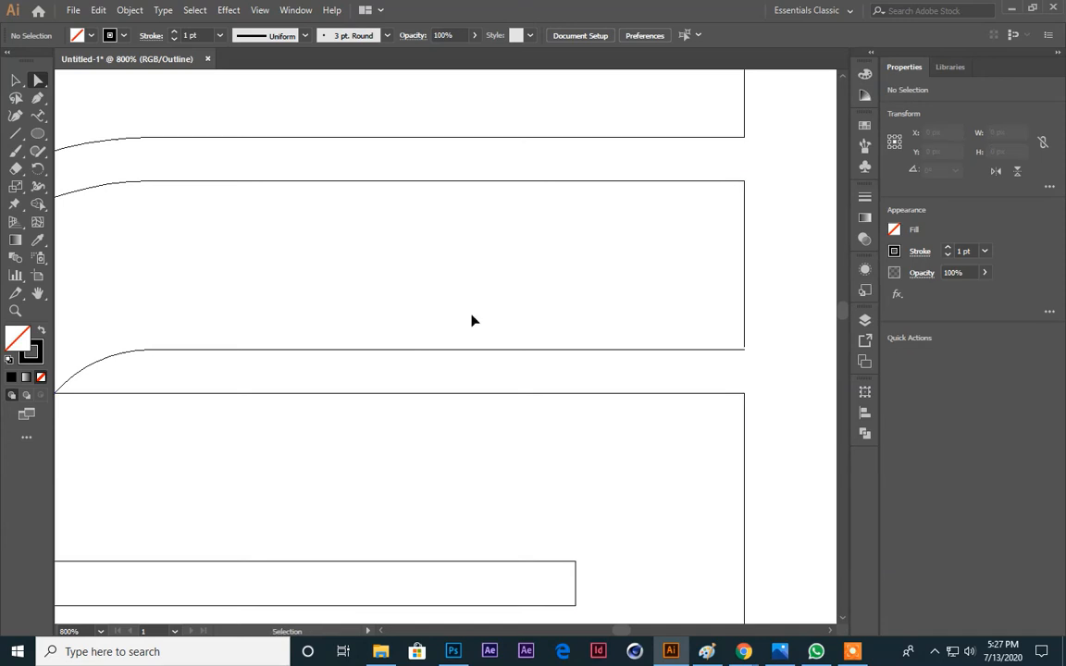
Step: Switch the artwork from outline display back to preview with the whole CS logo in view
key("ctrl+minus")
key("ctrl+minus")
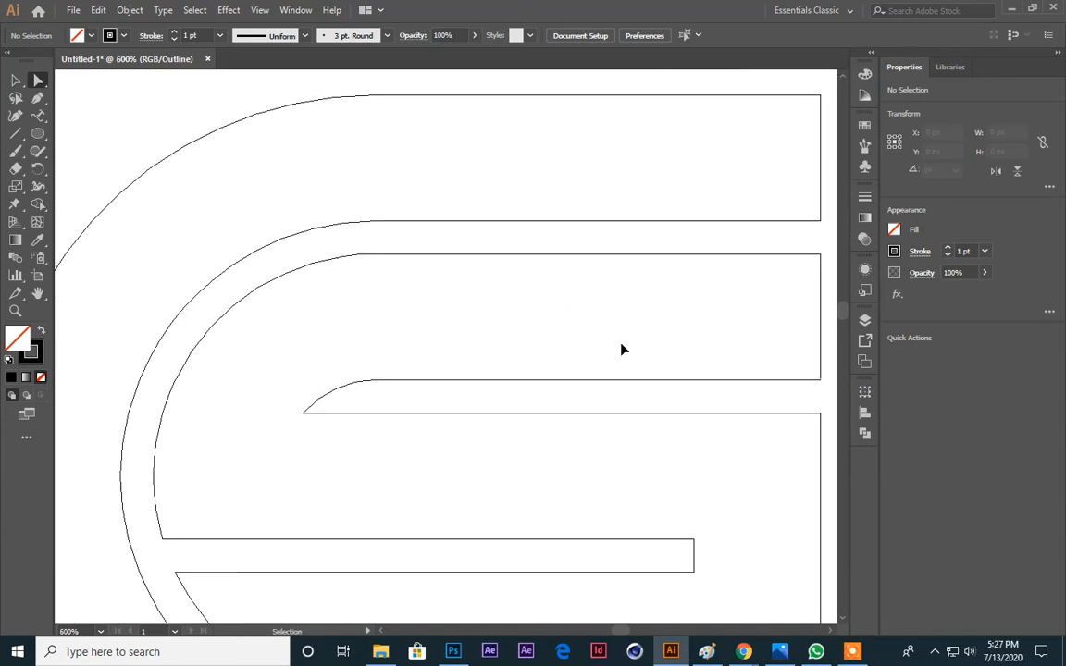
key("ctrl+minus")
left_click_drag(621, 343, 753, 321)
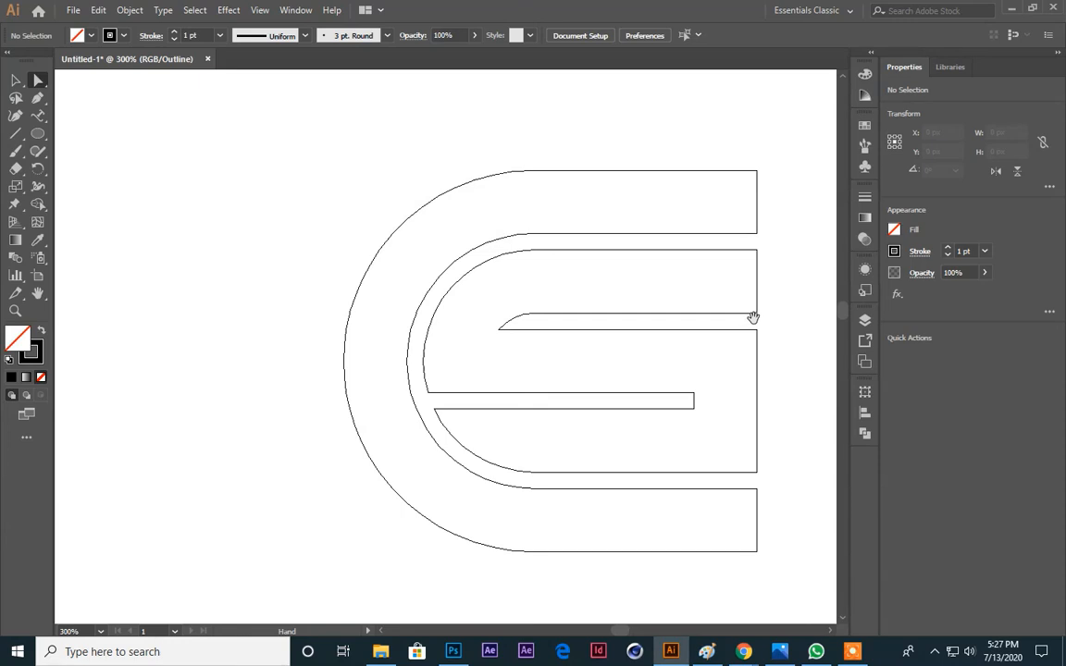
key("ctrl+y")
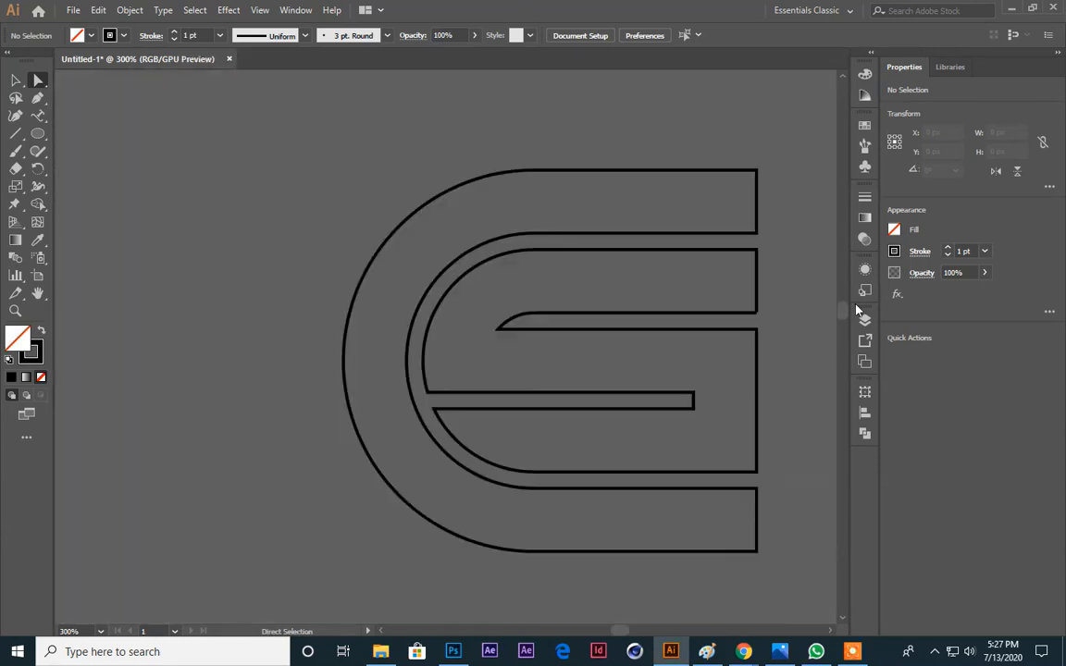
key("v")
left_click_drag(294, 219, 198, 221)
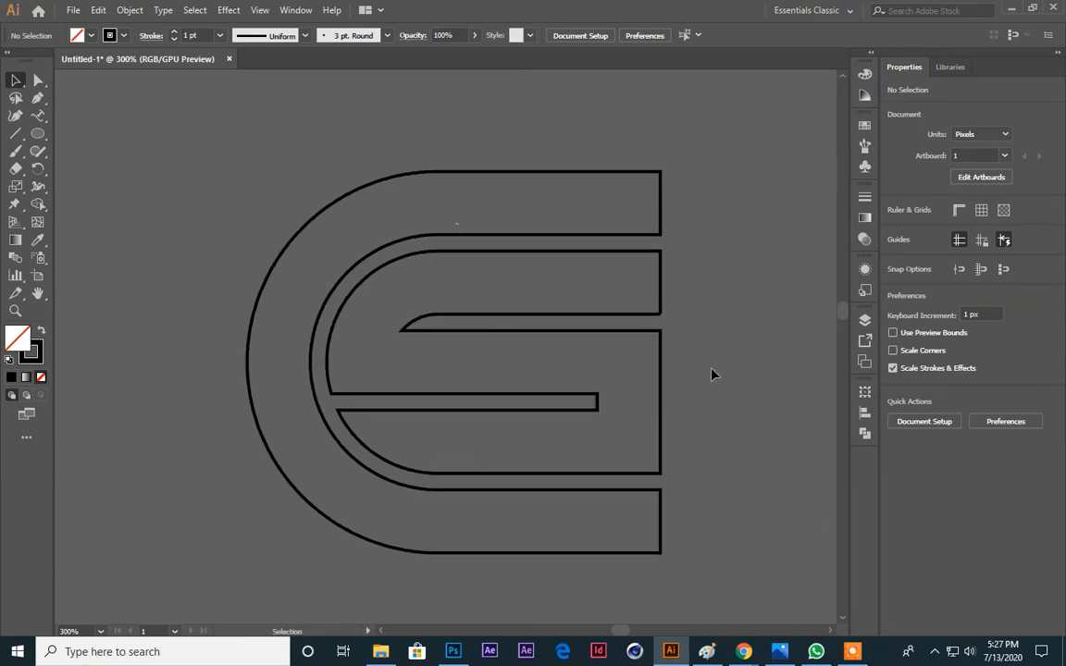
Step: Swap fill and stroke on the outer C shape and the inner S shape so both have a black fill without stroke
left_click_drag(497, 150, 545, 195)
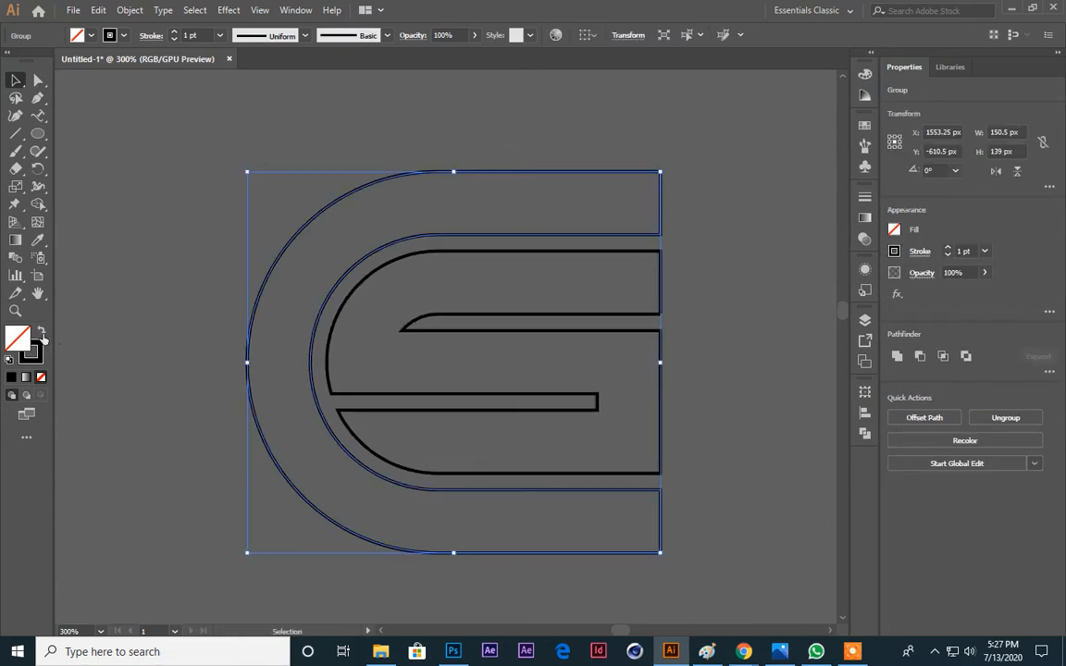
left_click(41, 335)
left_click(699, 352)
left_click(529, 288)
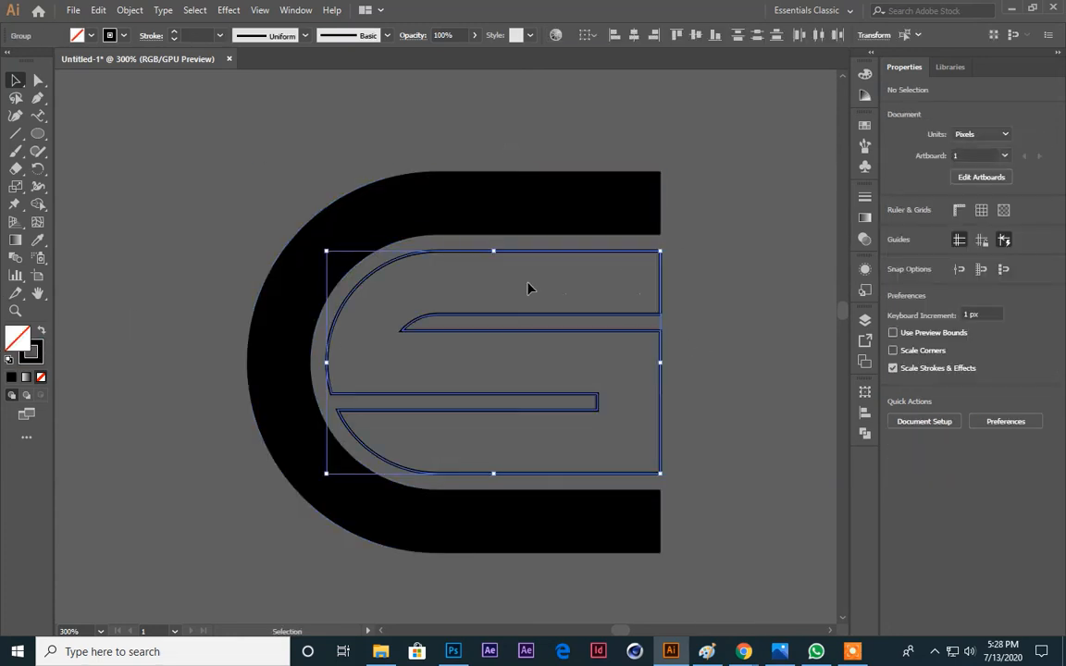
left_click(42, 335)
left_click(138, 300)
Step: Delete the upper of the two black CS logos, keeping the lower one
left_click_drag(138, 300, 257, 306)
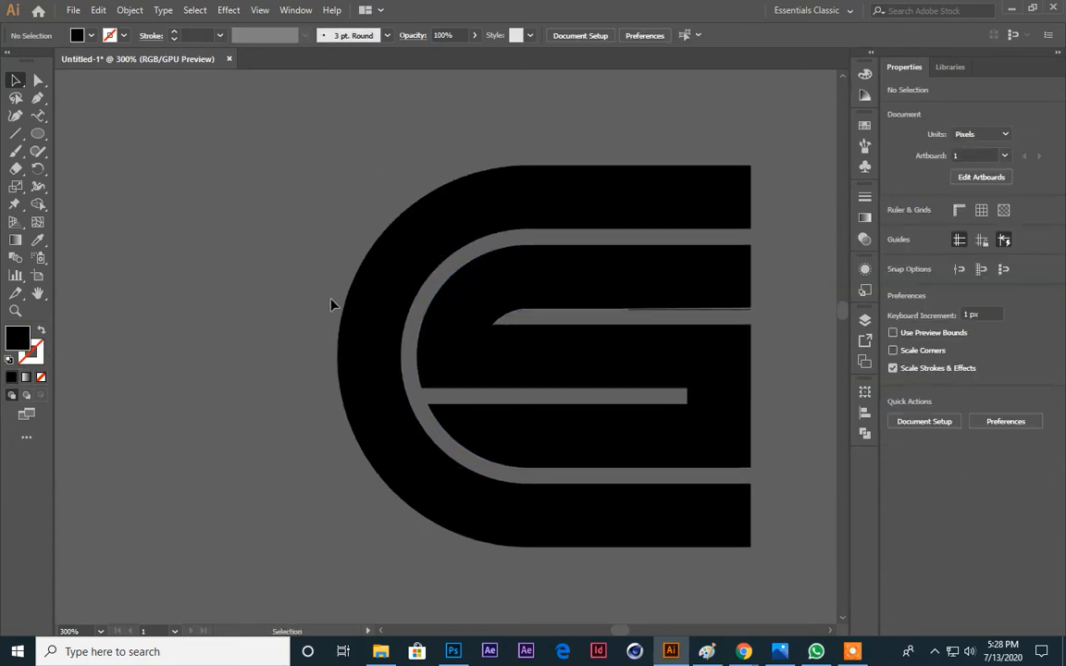
key("ctrl+minus")
key("ctrl+minus")
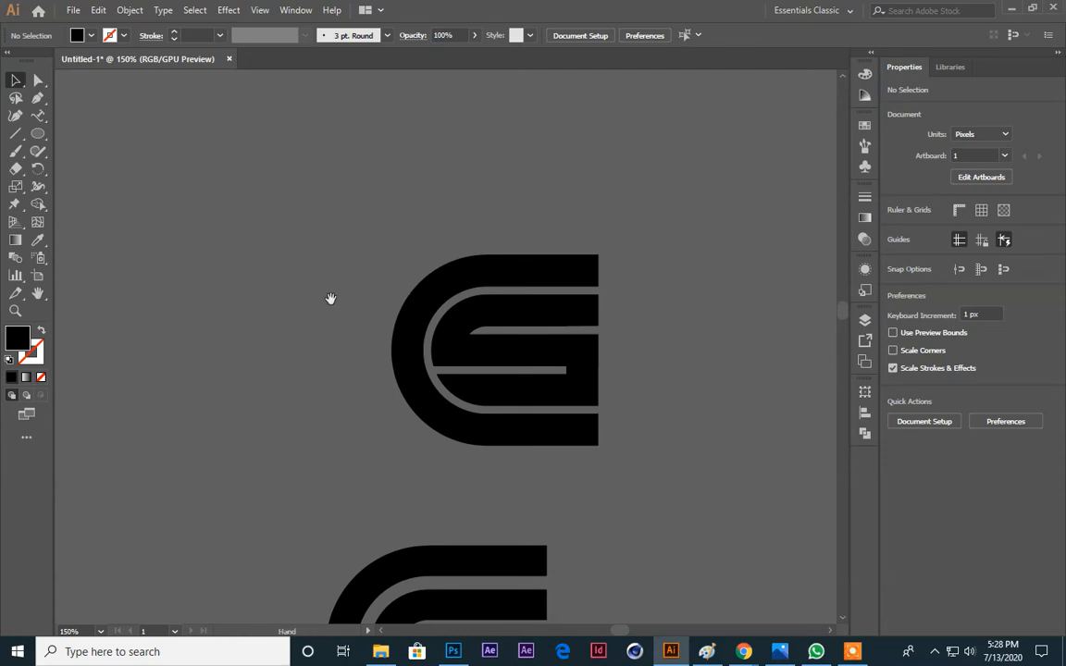
left_click_drag(331, 299, 336, 120)
left_click_drag(346, 271, 341, 355)
left_click(587, 339)
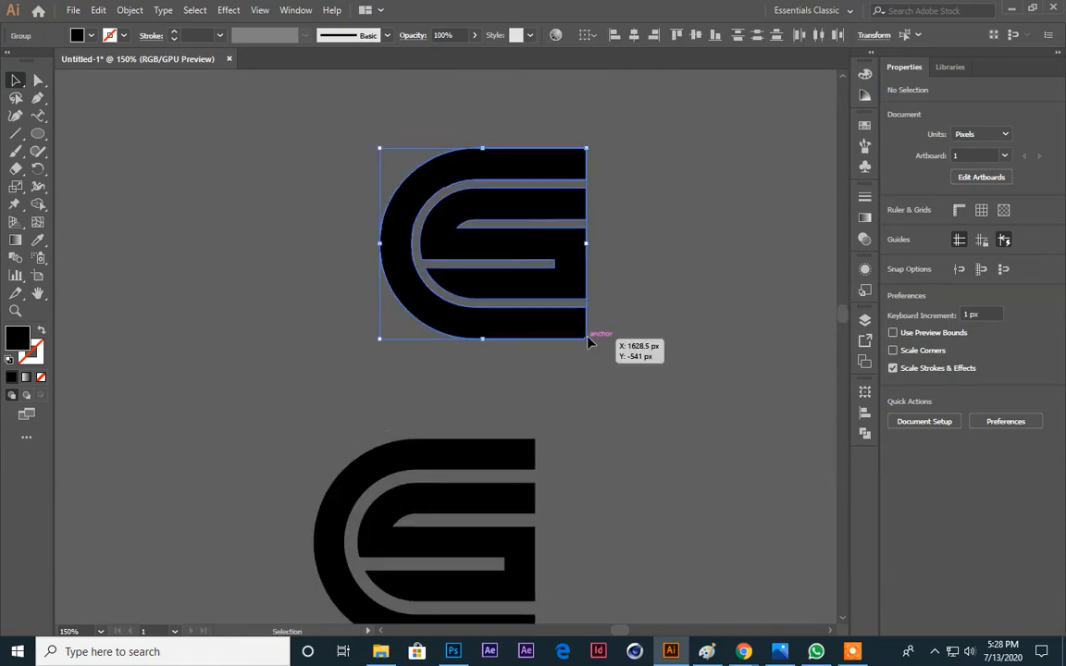
key("Delete")
scroll(555, 342, "down", 3)
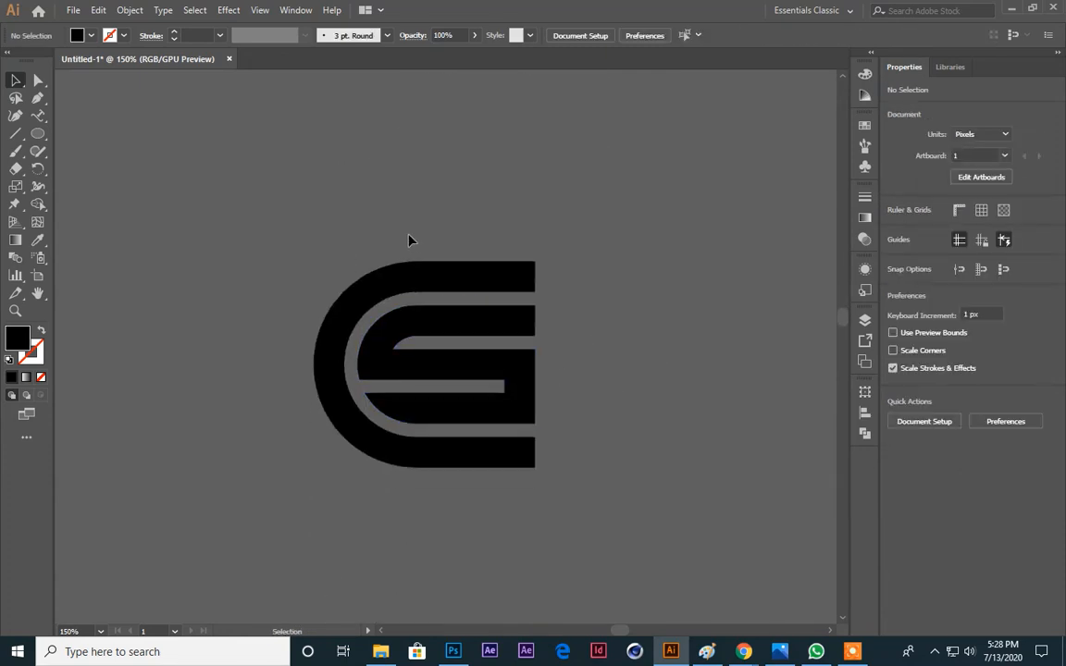
key("ctrl+plus")
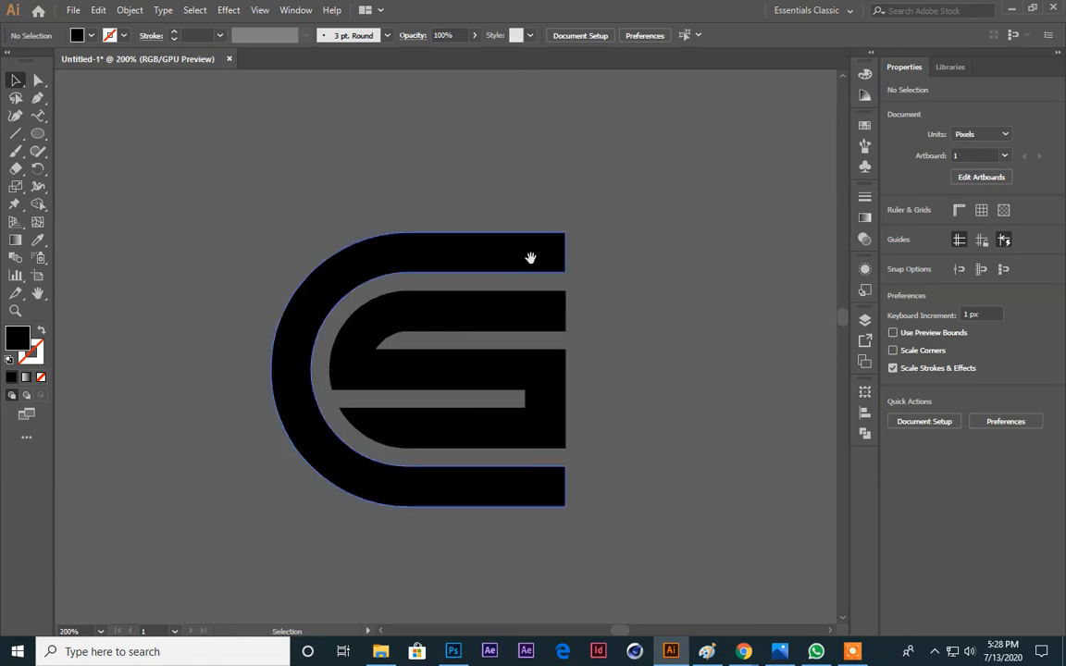
left_click_drag(530, 257, 639, 218)
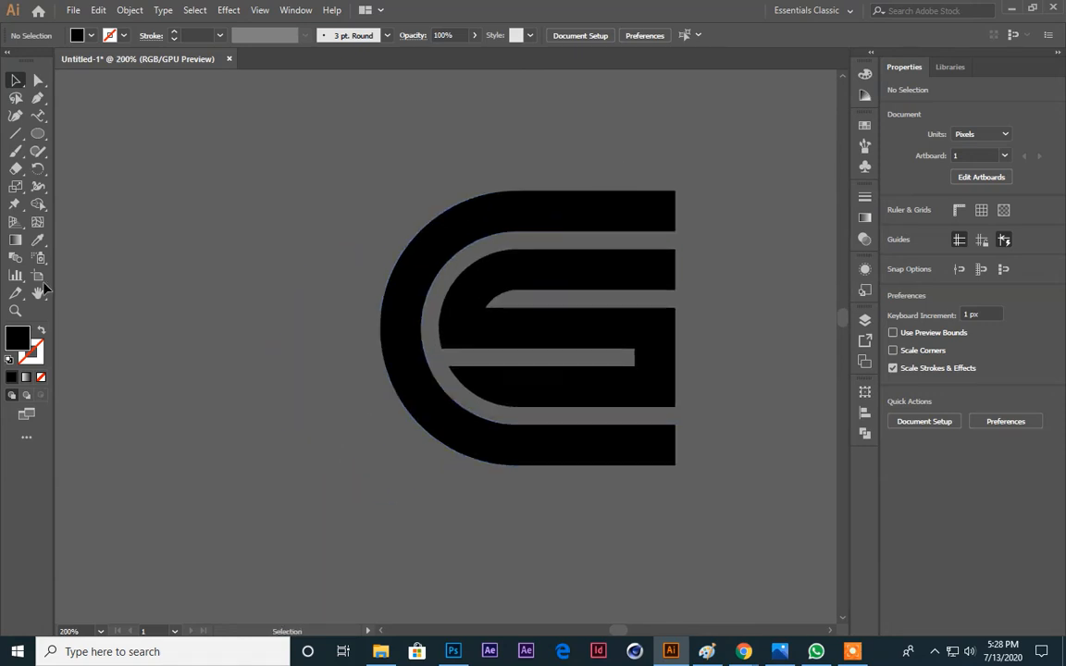
left_click(73, 11)
mouse_move(174, 271)
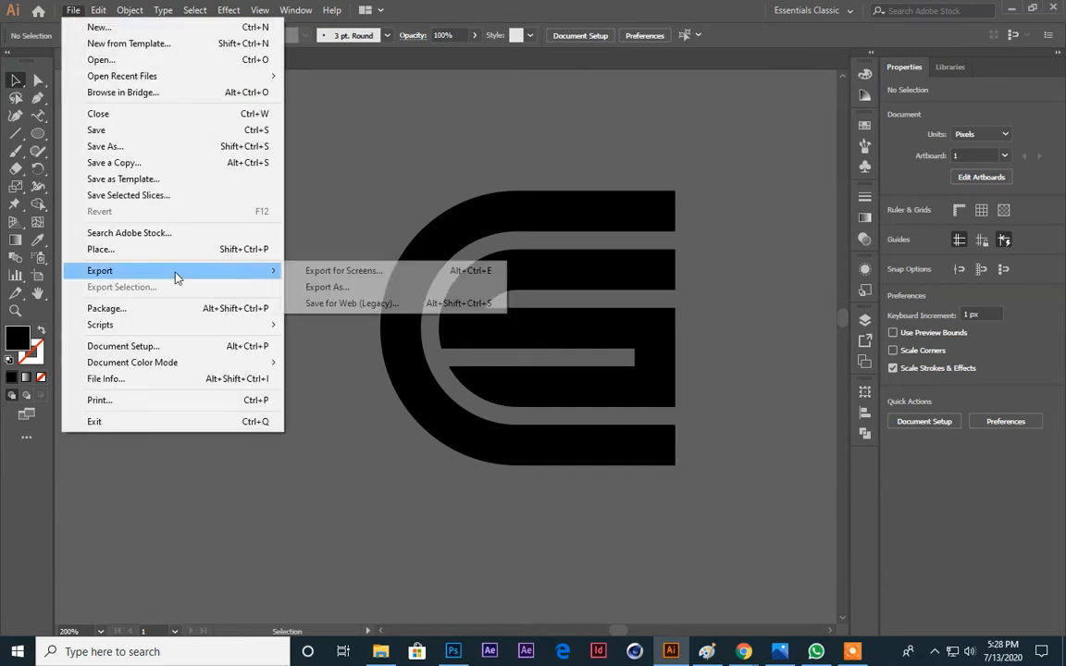
left_click(322, 285)
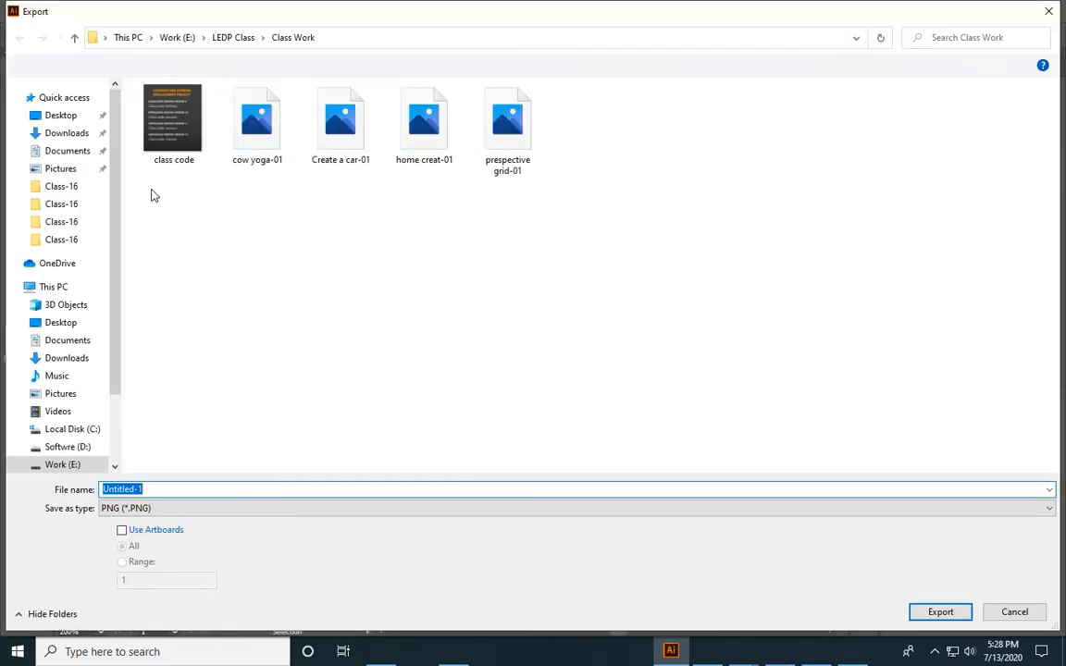
left_click(61, 115)
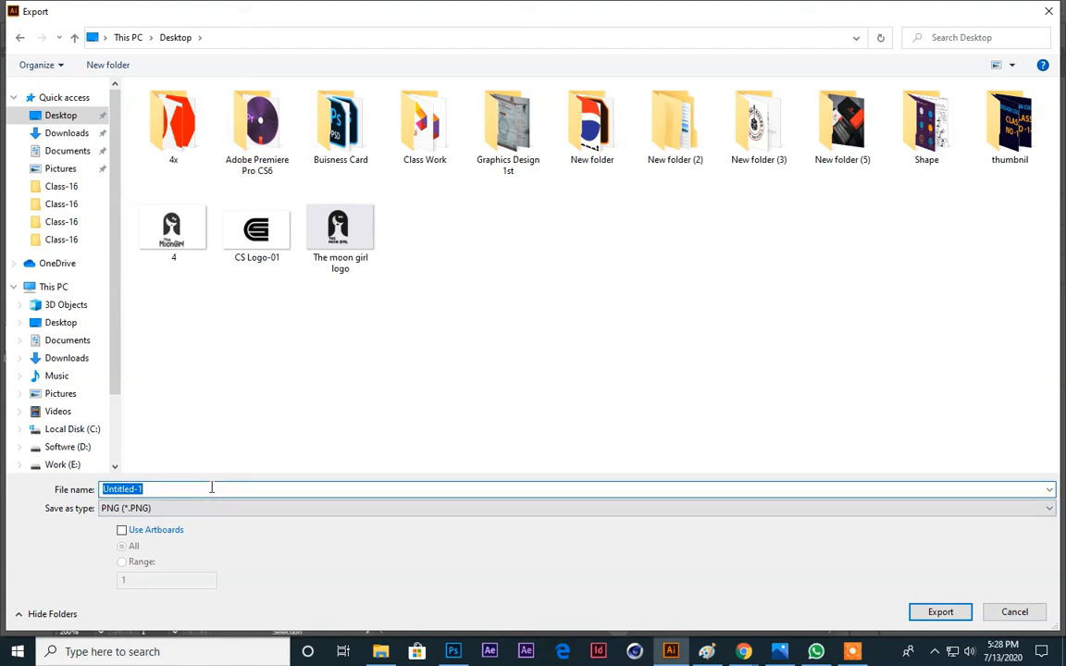
type("logo1")
left_click(121, 530)
left_click(920, 612)
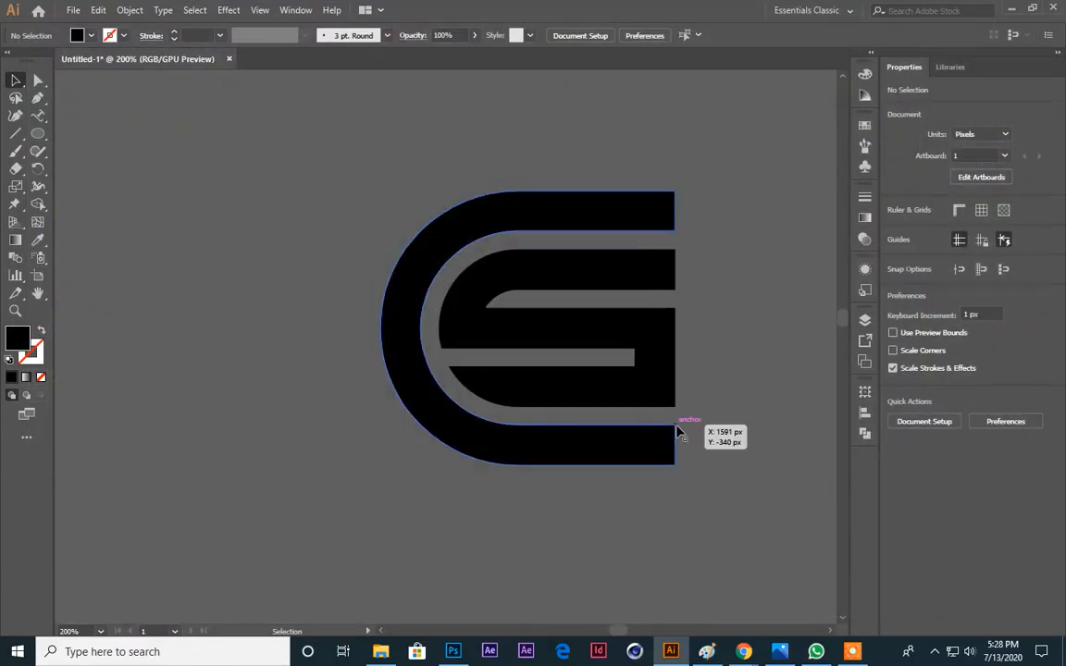
Step: Group the C and S shapes of the remaining logo above the artboard
key("ctrl+1")
key("ctrl+minus")
key("ctrl+minus")
key("ctrl+minus")
key("ctrl+minus")
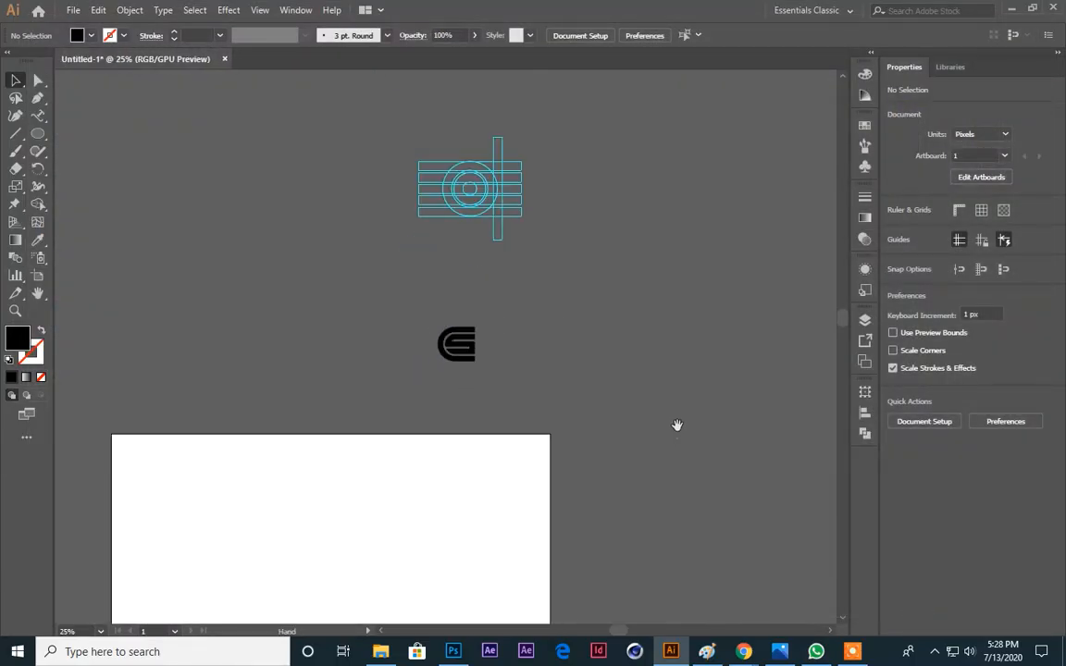
left_click_drag(676, 425, 772, 250)
left_click_drag(581, 197, 583, 198)
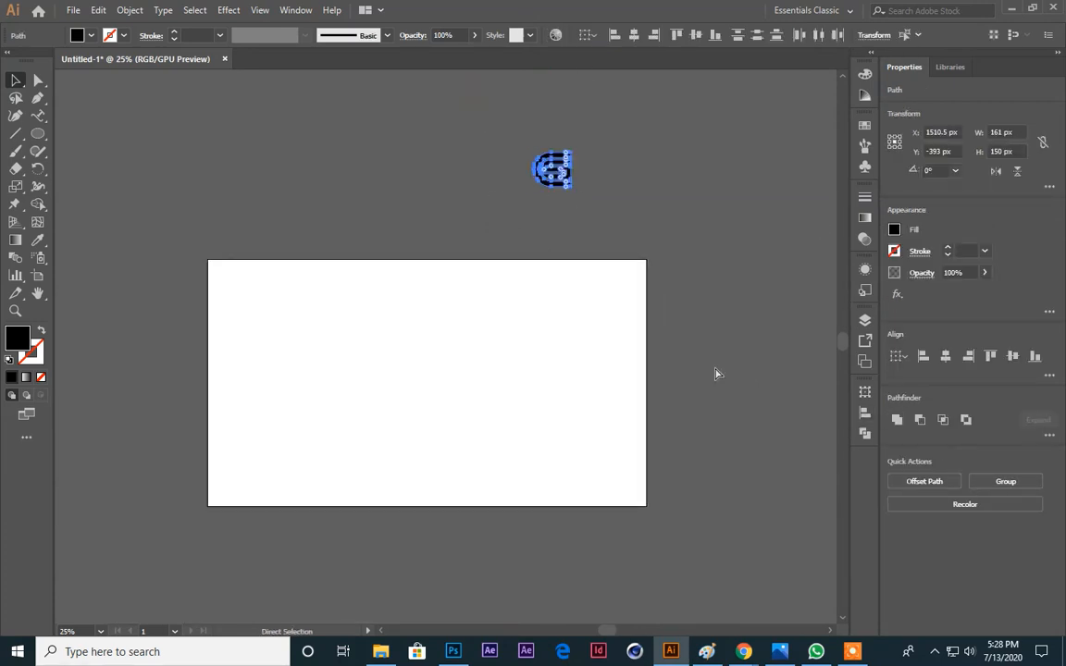
key("ctrl+g")
Step: Centre the logo group horizontally and vertically on the artboard, and enlarge it proportionally from its centre to about two thirds of the artboard height
left_click(866, 416)
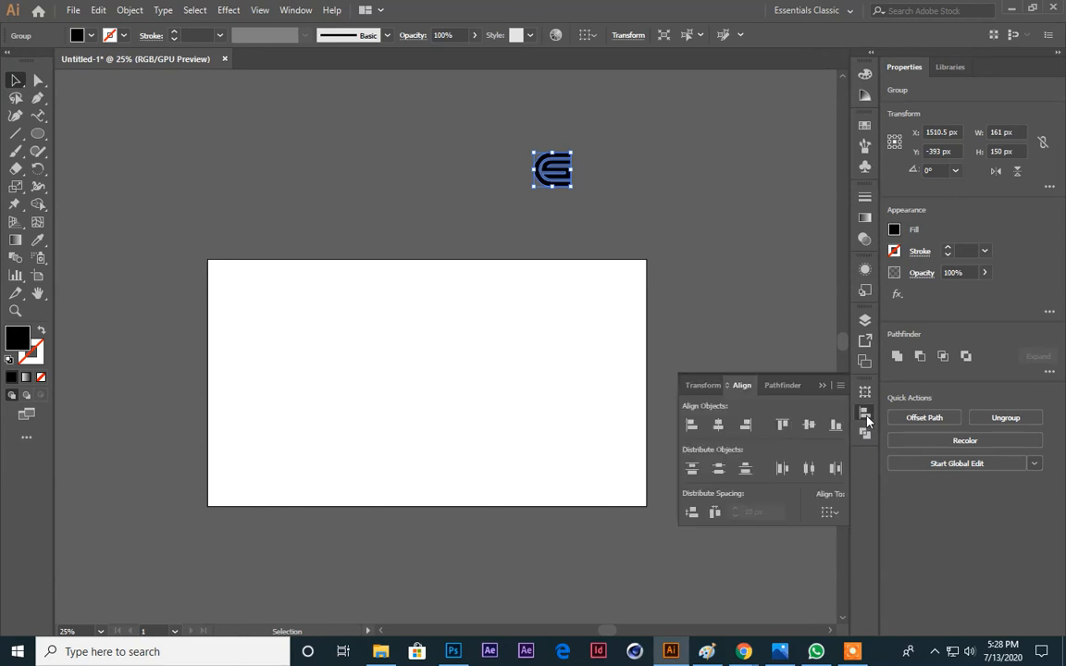
left_click(829, 511)
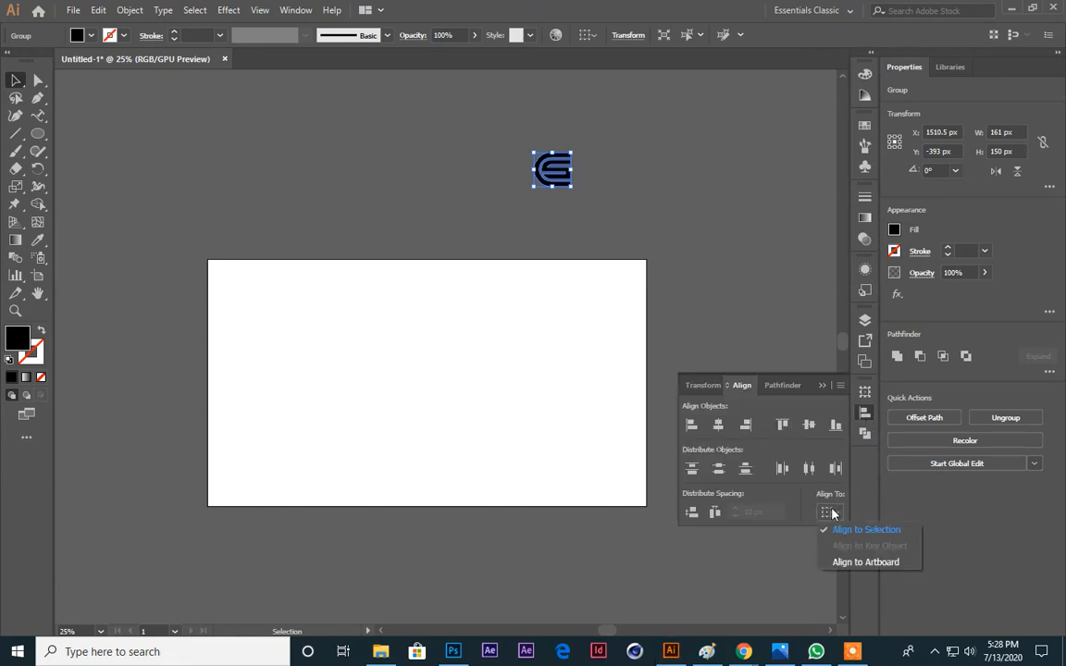
left_click(864, 562)
left_click(718, 423)
left_click(809, 423)
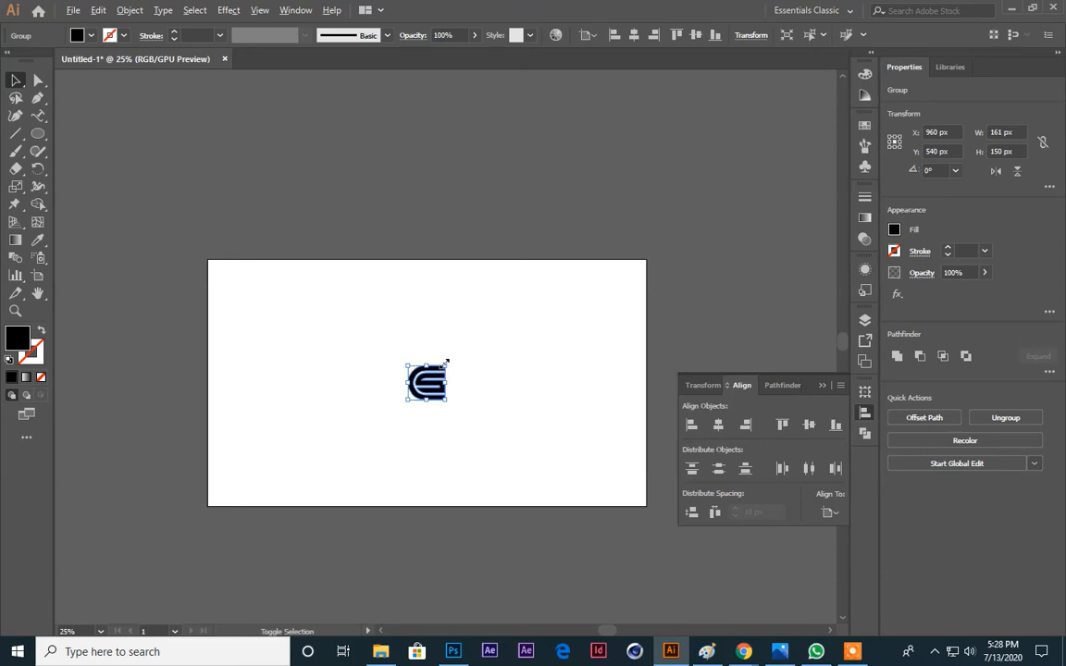
left_click_drag(446, 362, 519, 297)
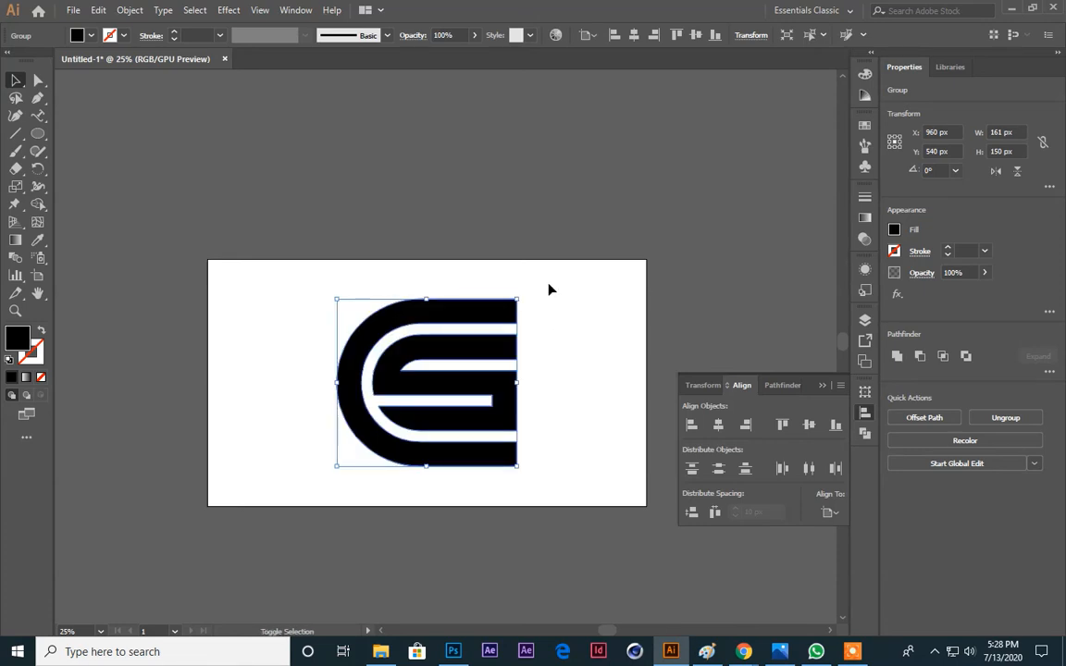
left_click(643, 188)
Step: Export the artboard to the Desktop as a PNG named logo1, at High (300 ppi) resolution with a transparent background
left_click(72, 10)
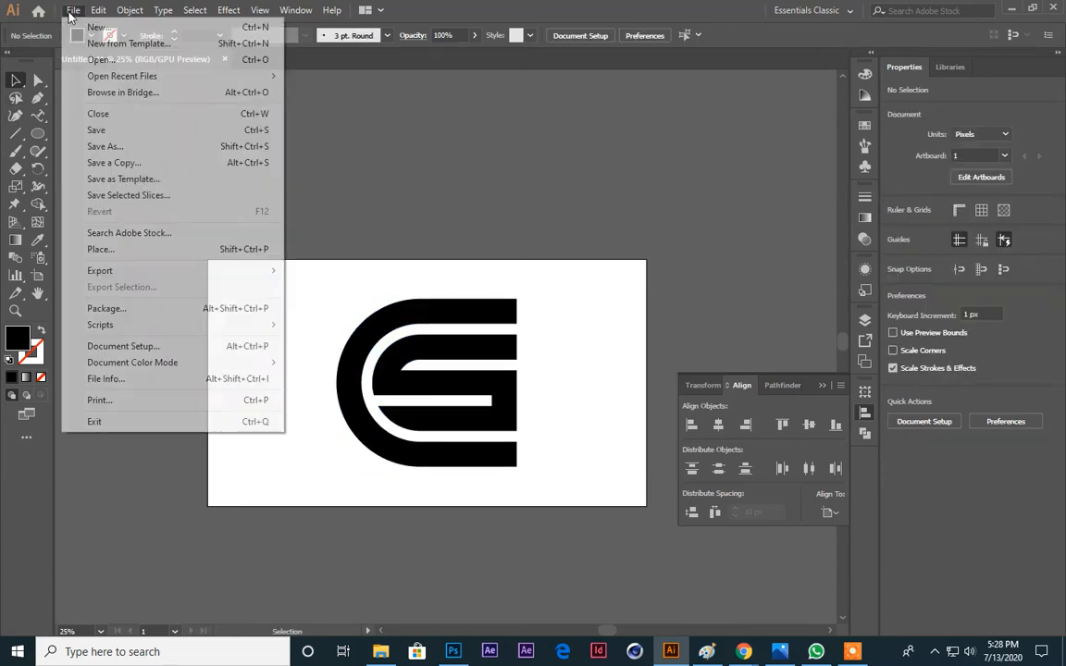
mouse_move(124, 275)
left_click(355, 287)
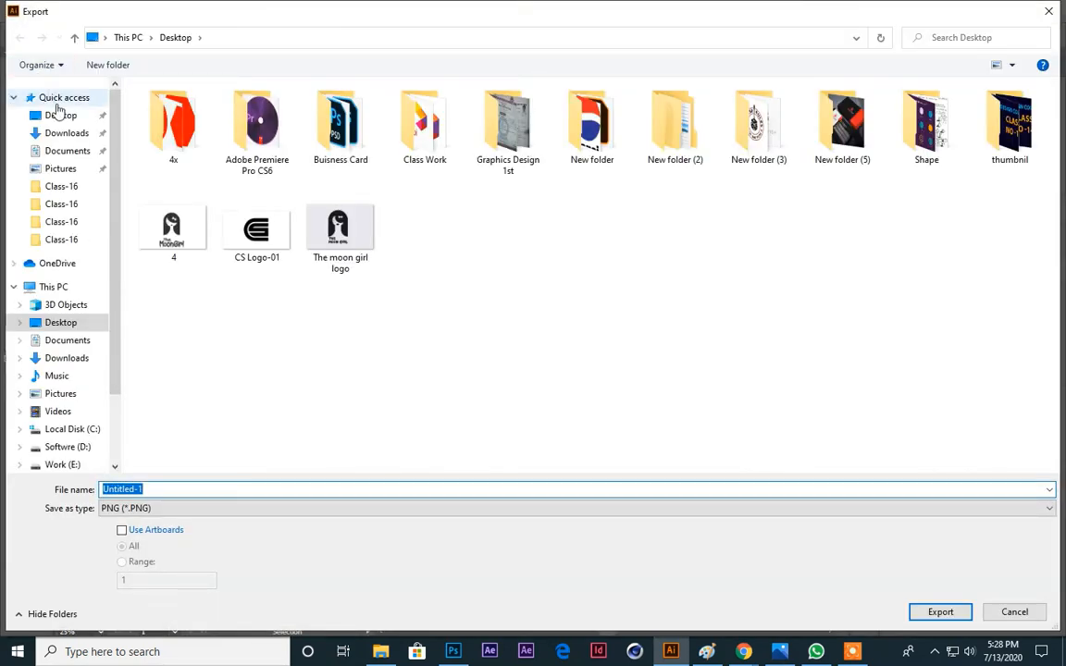
left_click(60, 114)
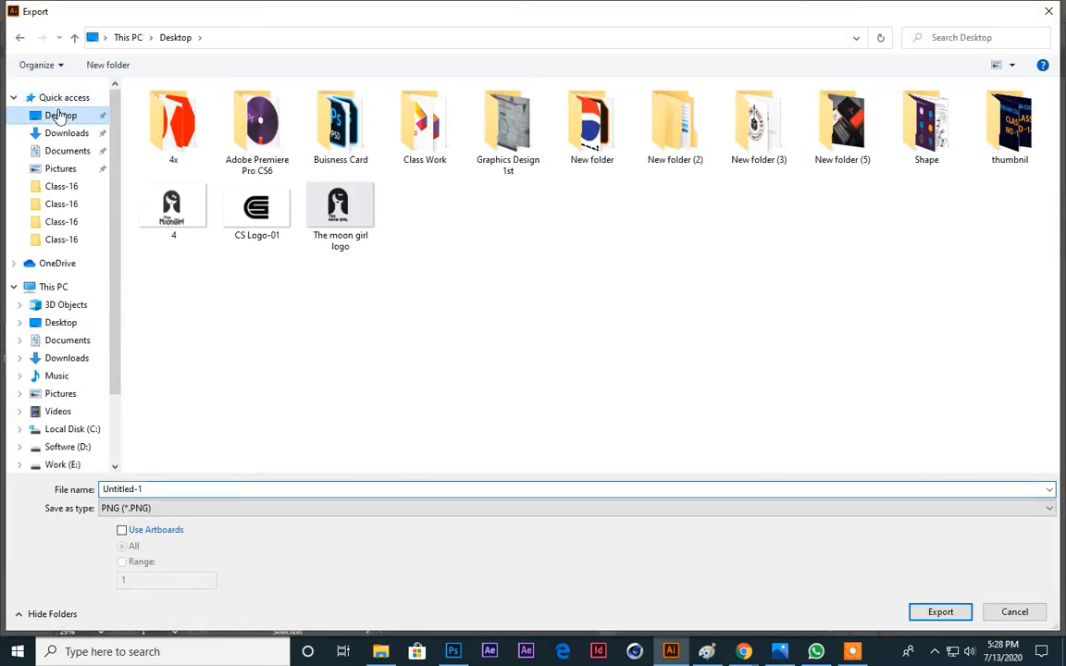
left_click(171, 489)
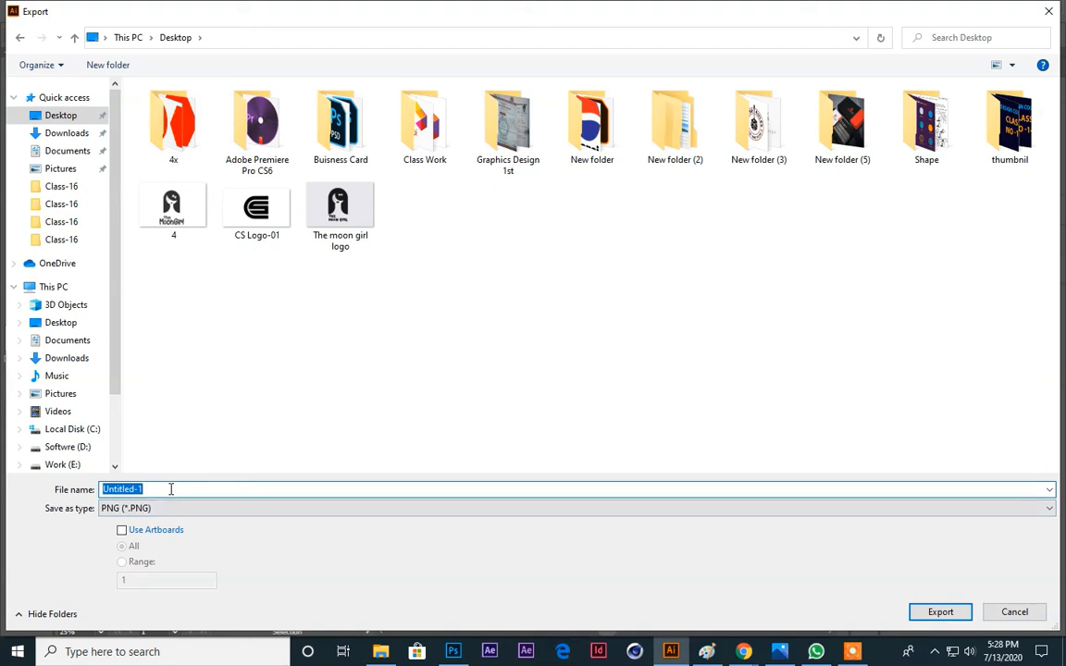
type("logo")
key("BackSpace")
key("BackSpace")
type("ogo")
left_click(123, 533)
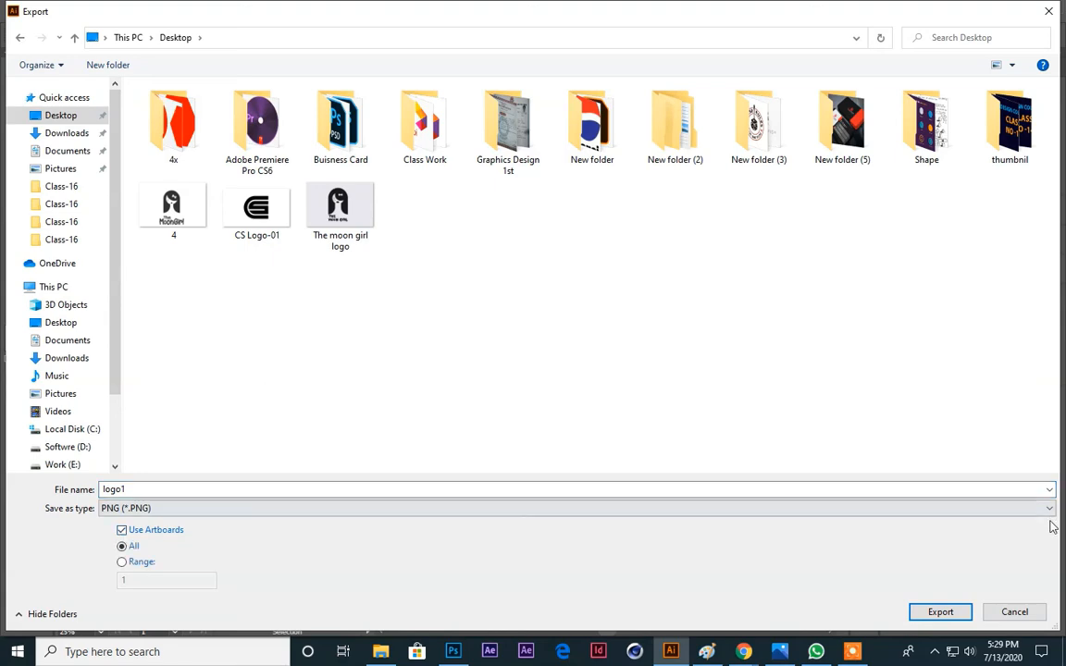
left_click(962, 612)
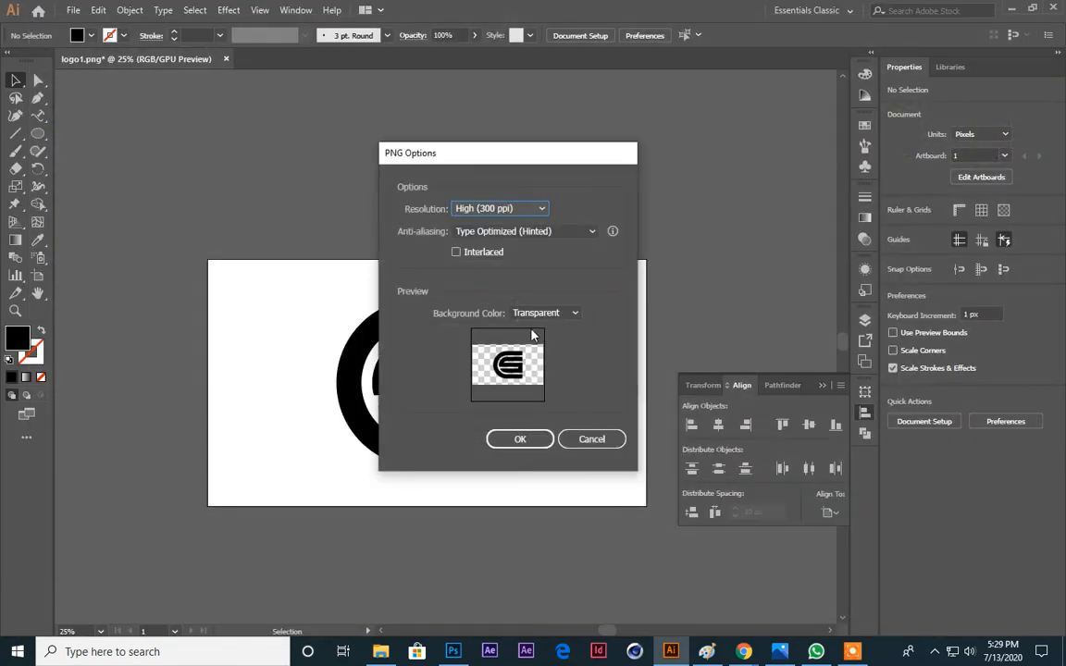
left_click(520, 439)
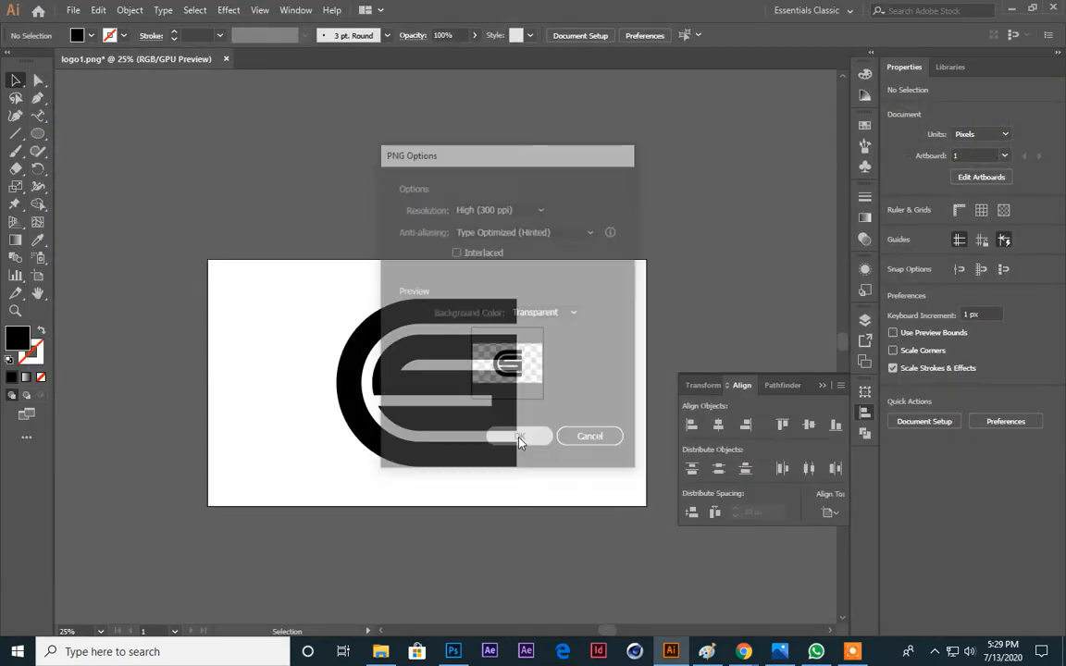
Step: Close the logo document without saving the changes
left_click(226, 61)
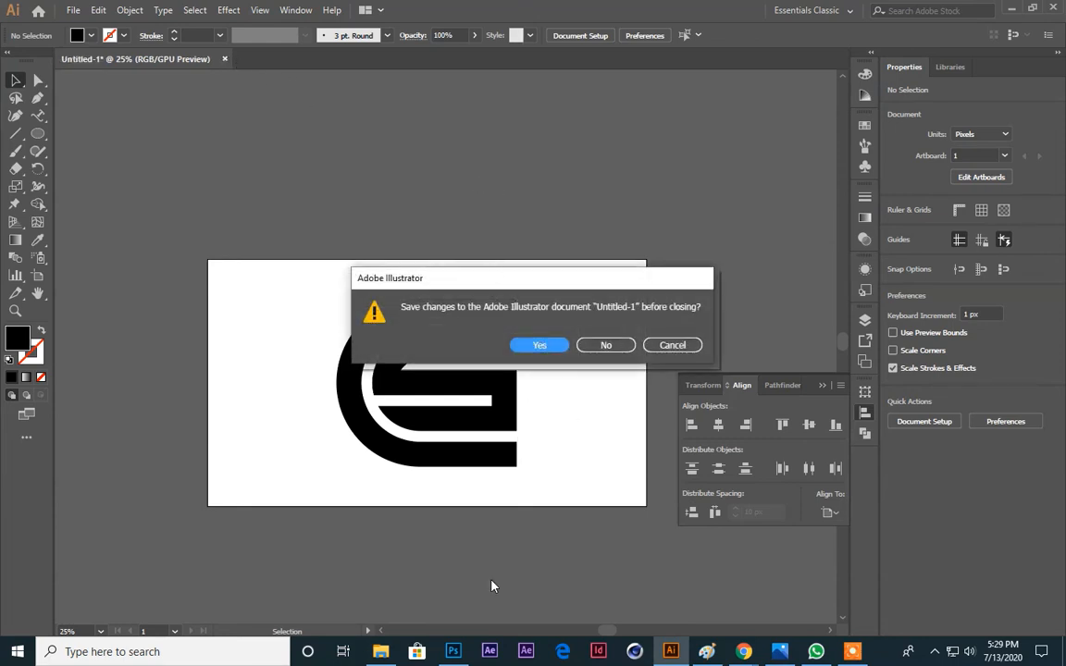
left_click(608, 346)
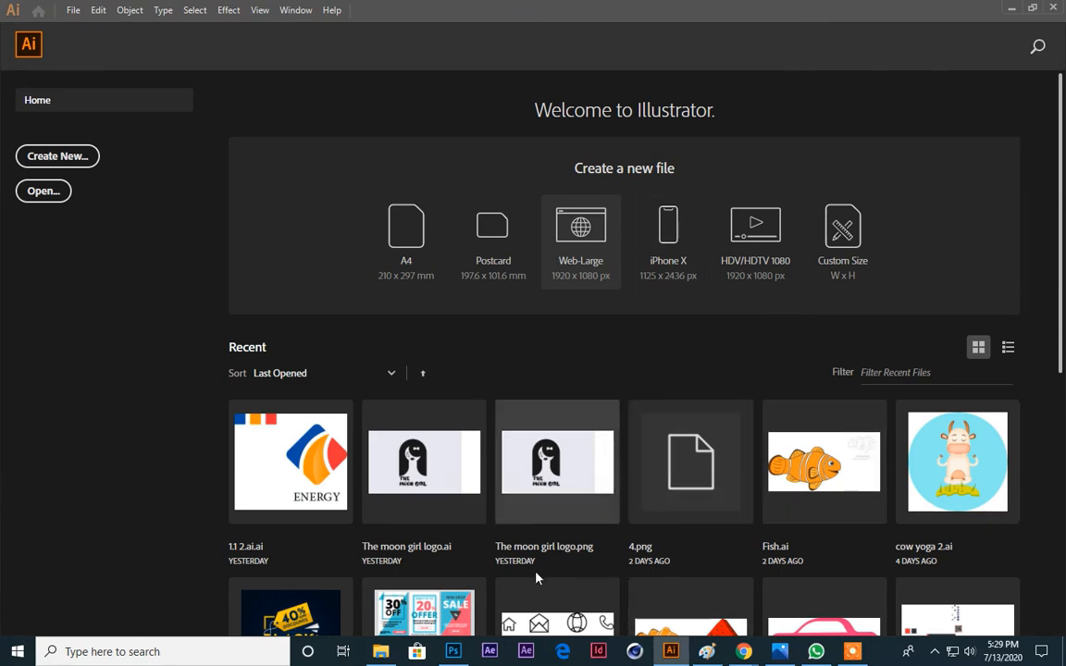
Step: Switch to the Google Meet call in Chrome, present the entire screen to the participants and hide the sharing notice
left_click(452, 651)
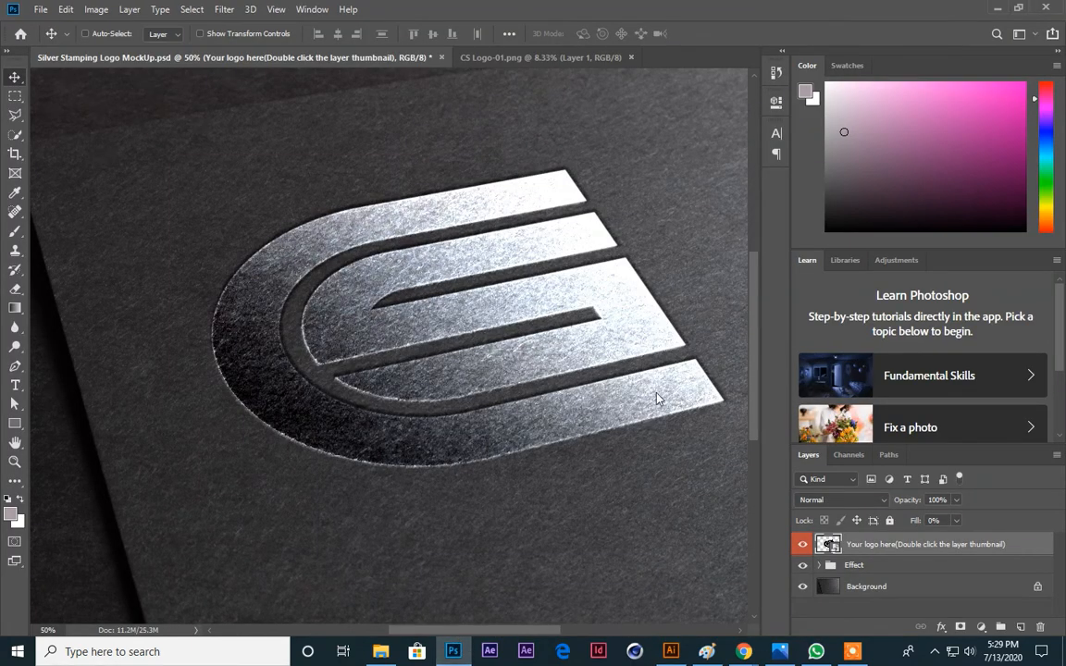
left_click(555, 578)
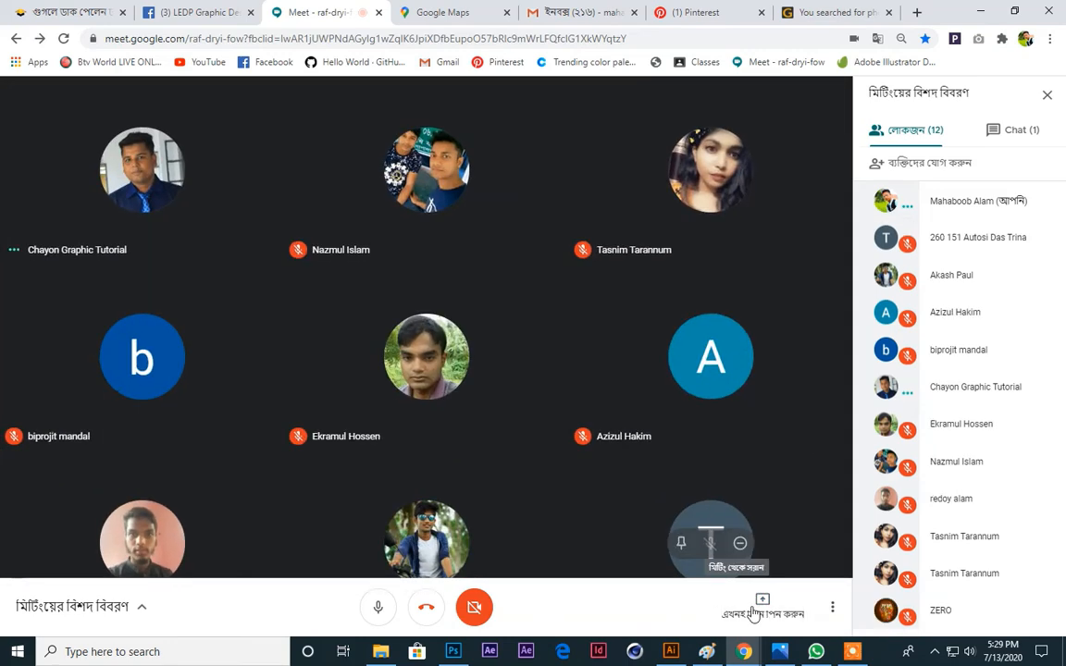
left_click(759, 609)
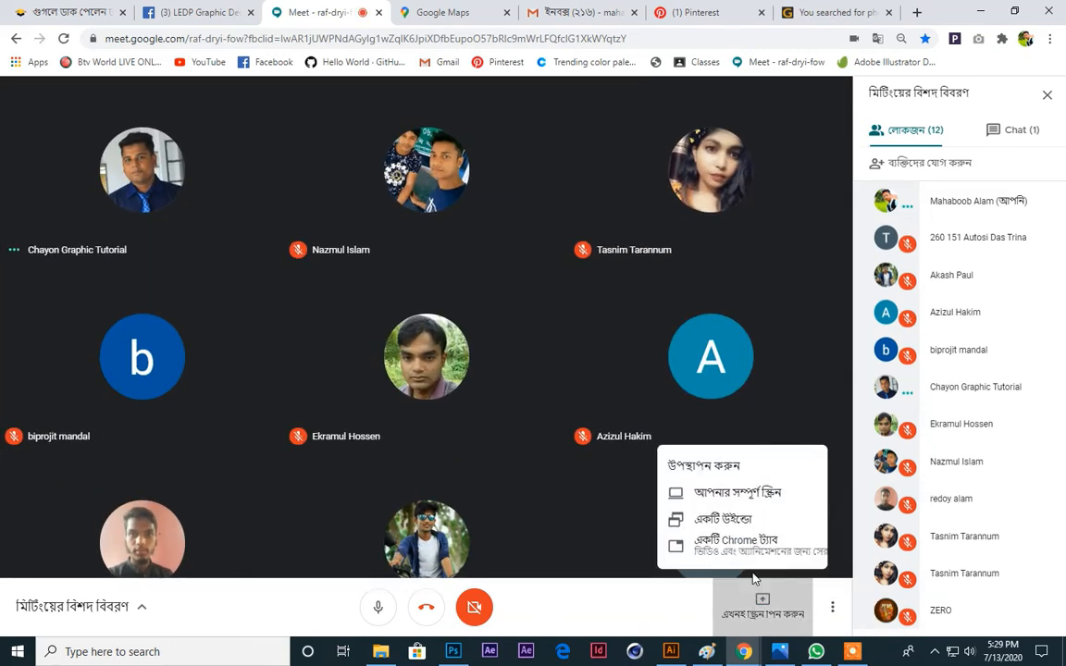
left_click(752, 490)
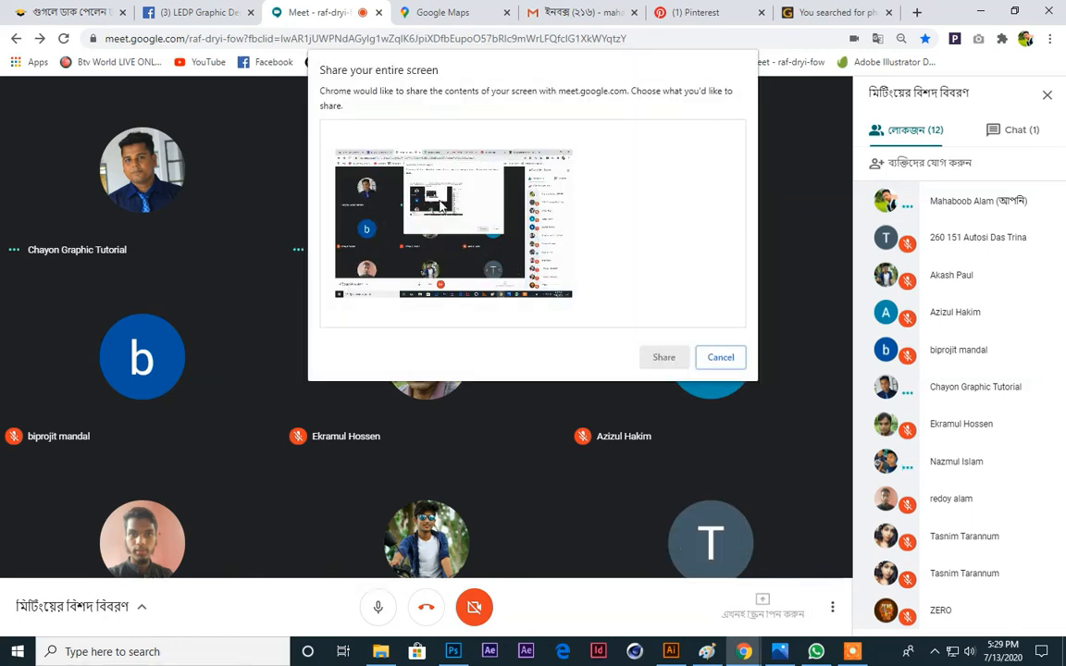
left_click(441, 207)
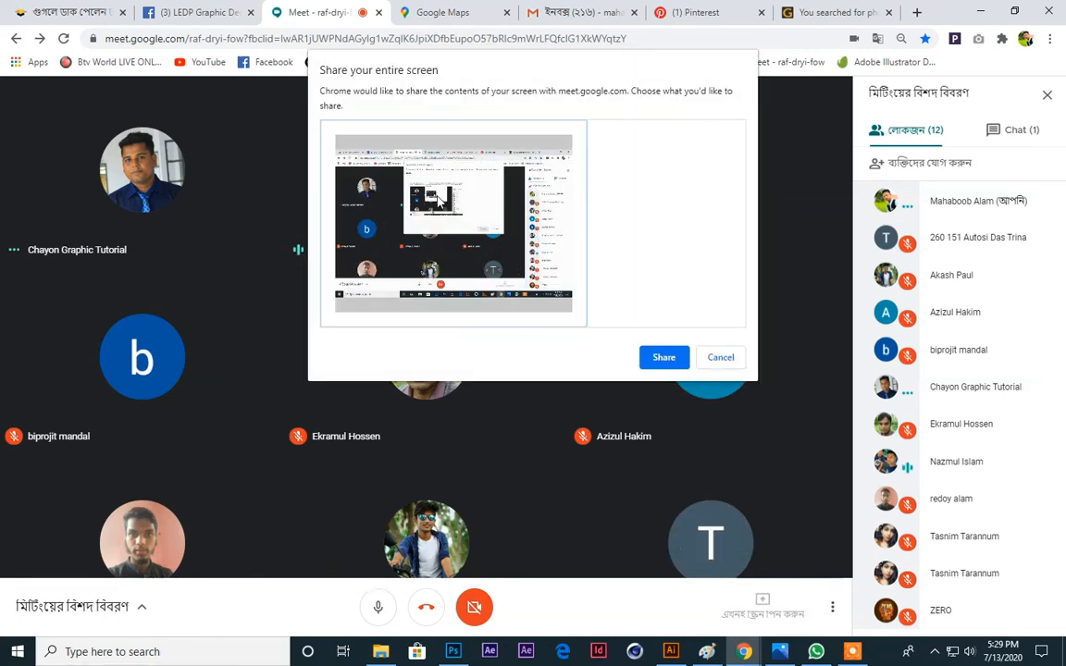
left_click(664, 359)
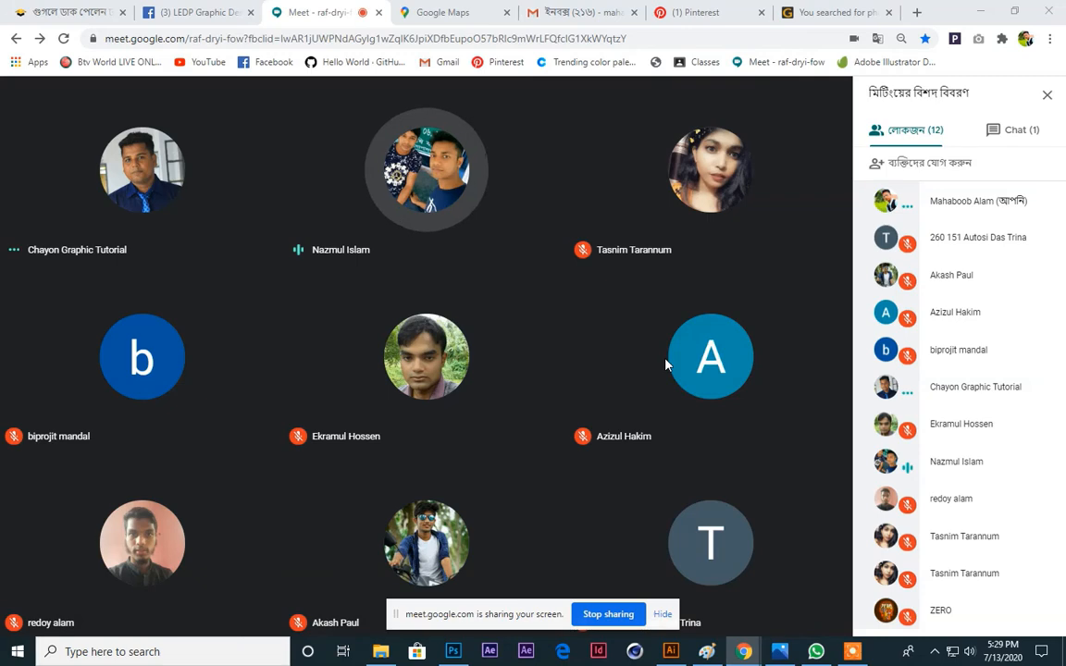
left_click(663, 614)
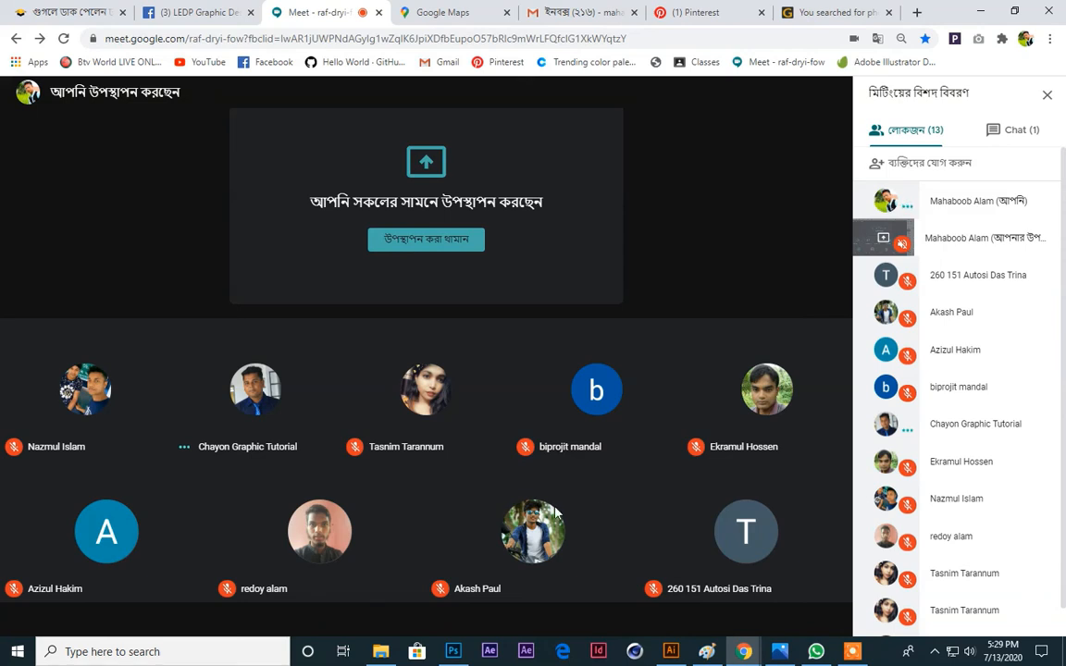
Step: Toggle the screen recorder's microphone while the Meet microphone is temporarily muted, and unmute the Meet microphone
left_click(377, 608)
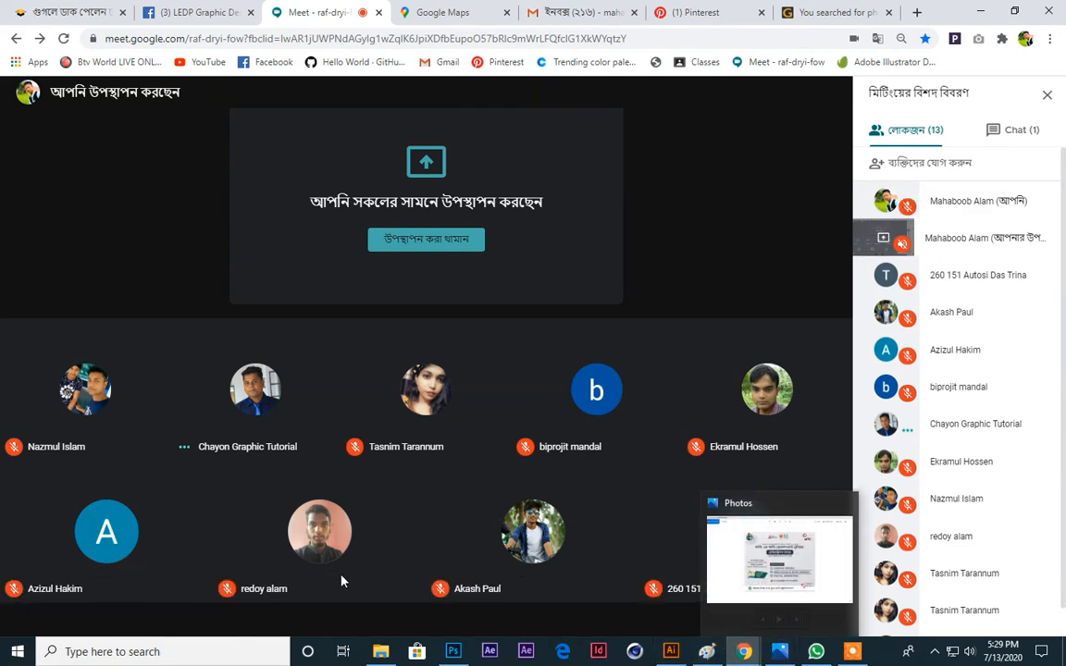
left_click(850, 651)
left_click(708, 627)
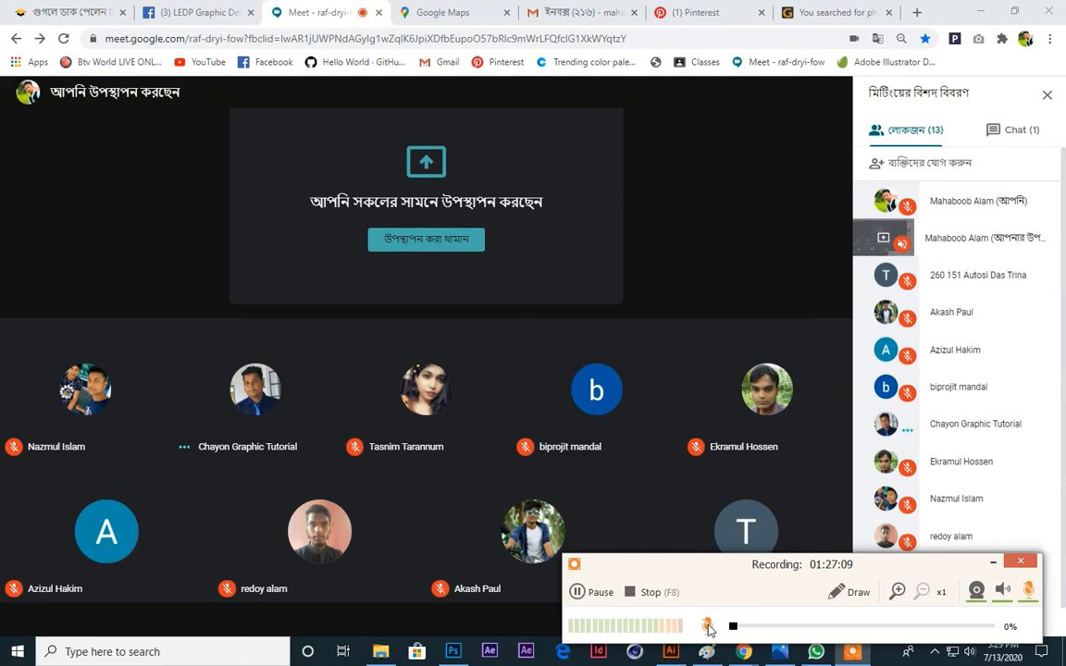
left_click(708, 626)
left_click(377, 607)
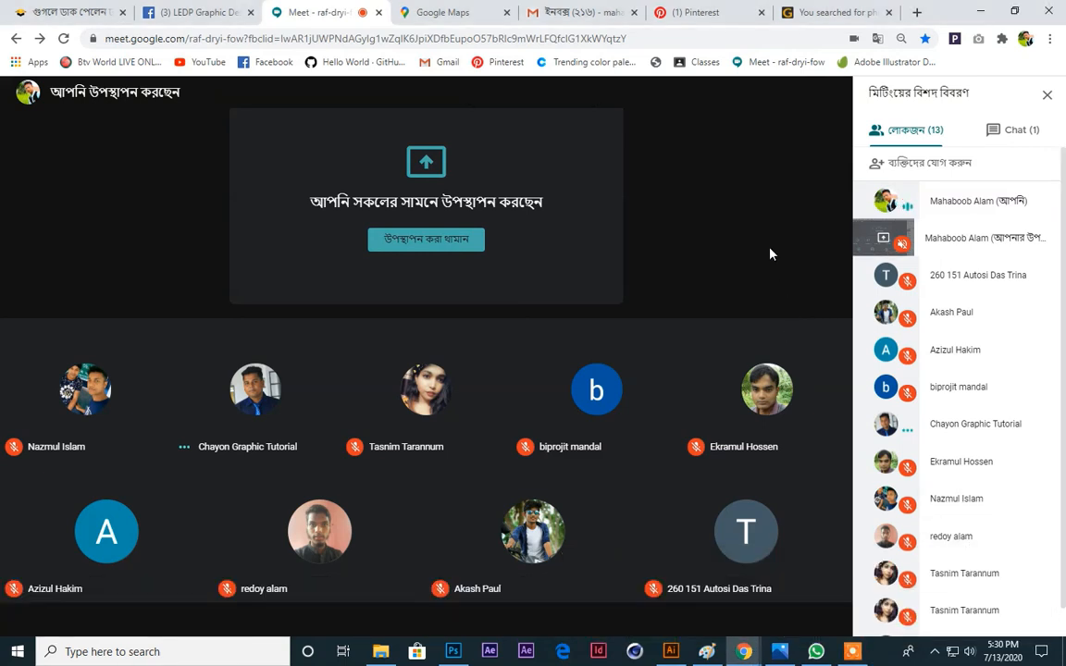
Step: Paste a screenshot of the Meet call into Paint and save it as JPEG 18 in the Class-16 folder
left_click(707, 651)
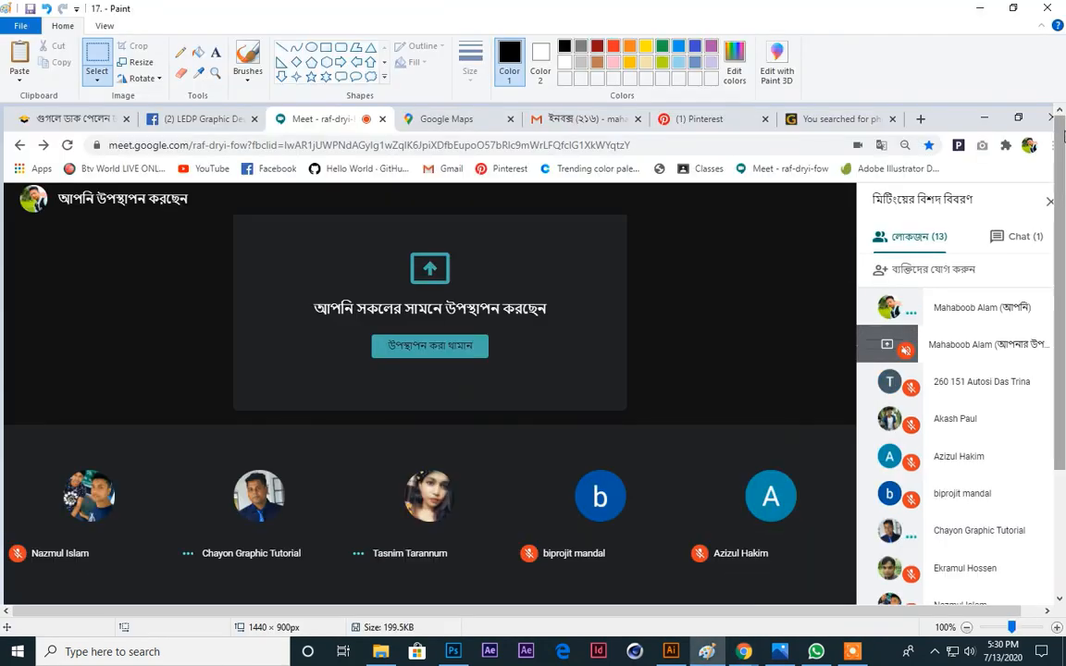
left_click(20, 25)
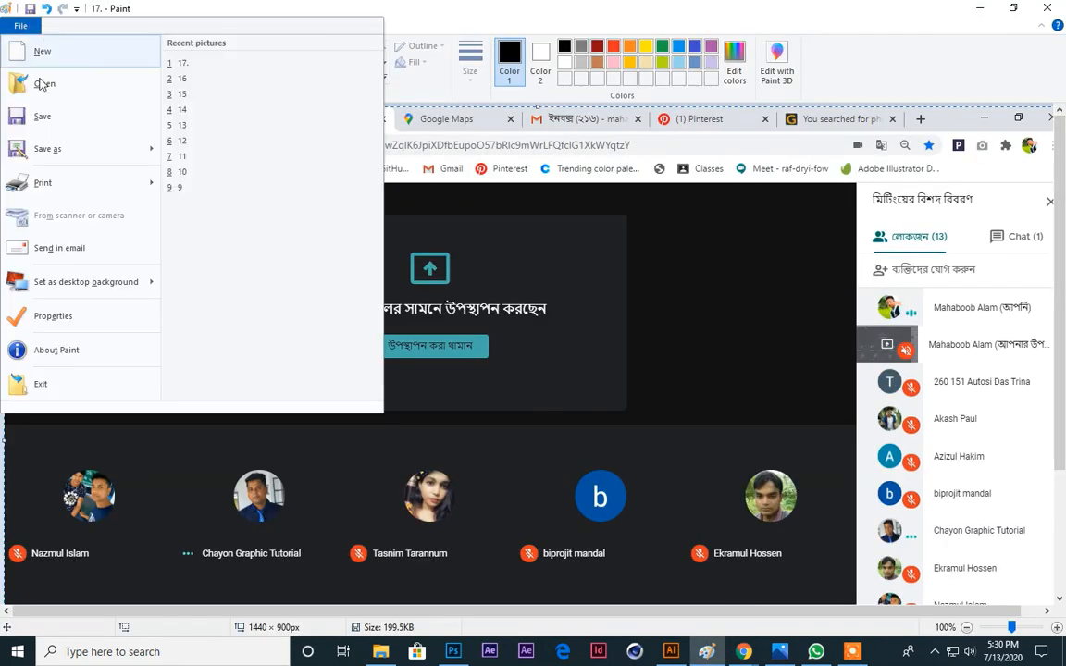
left_click(59, 150)
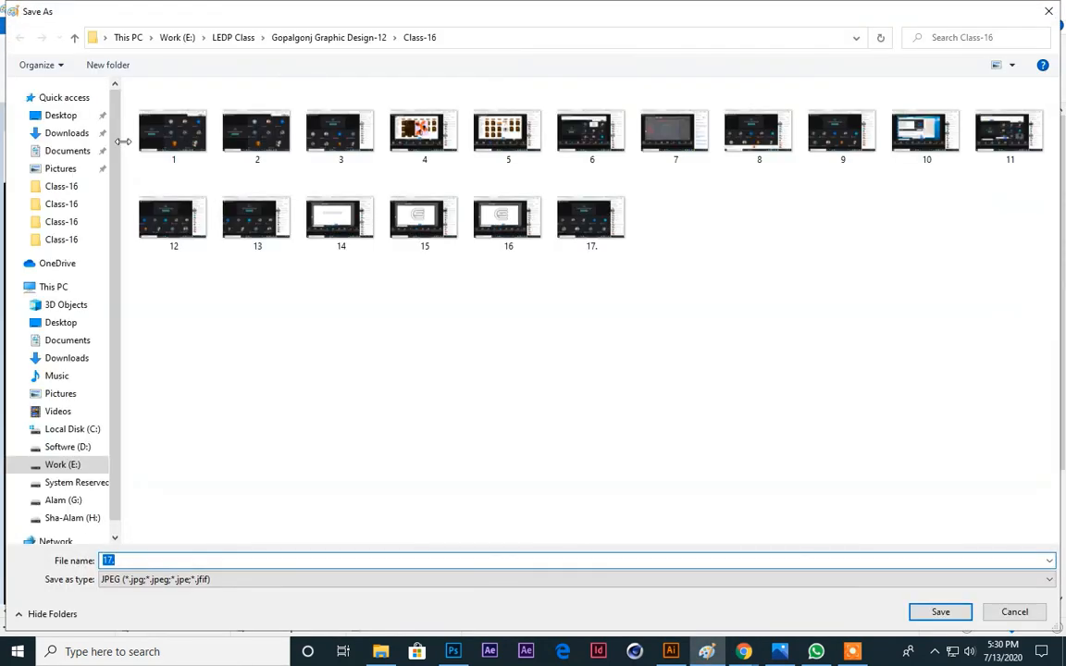
type("18")
key("Return")
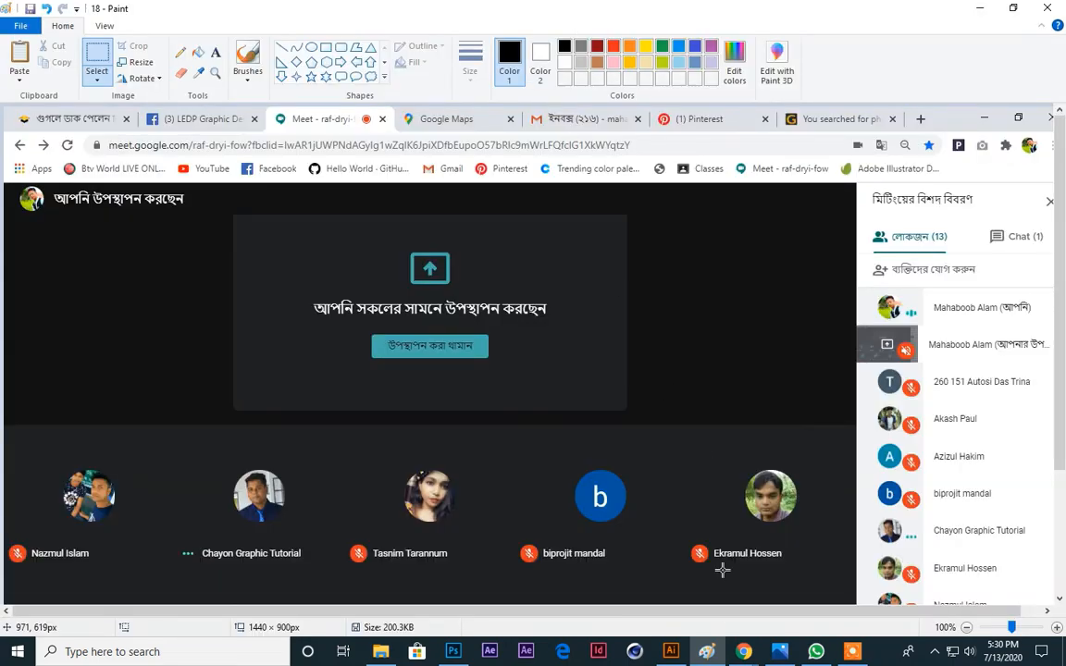
Step: Switch to Photoshop and close Silver Stamping Logo MockUp.psd without saving, along with CS Logo-01.png
left_click(671, 652)
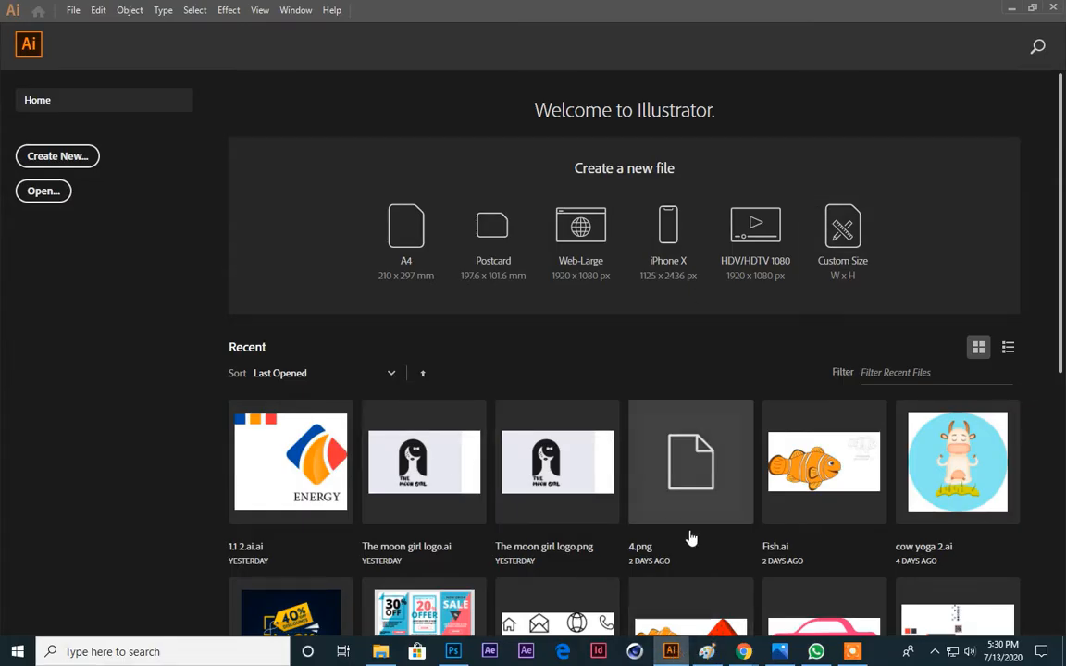
left_click(453, 651)
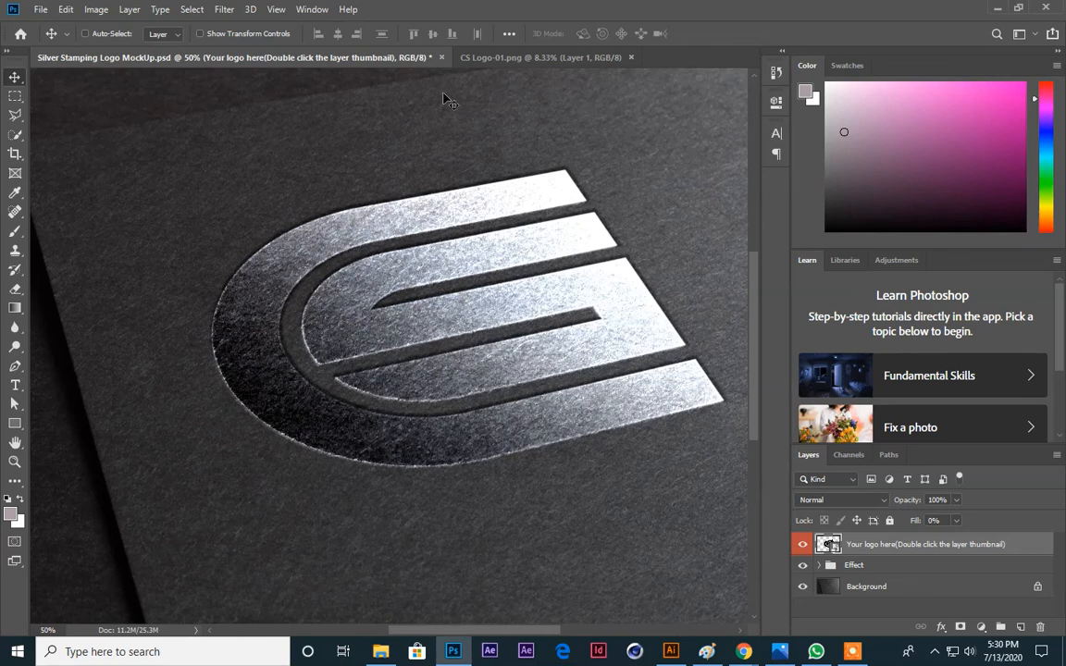
left_click(442, 58)
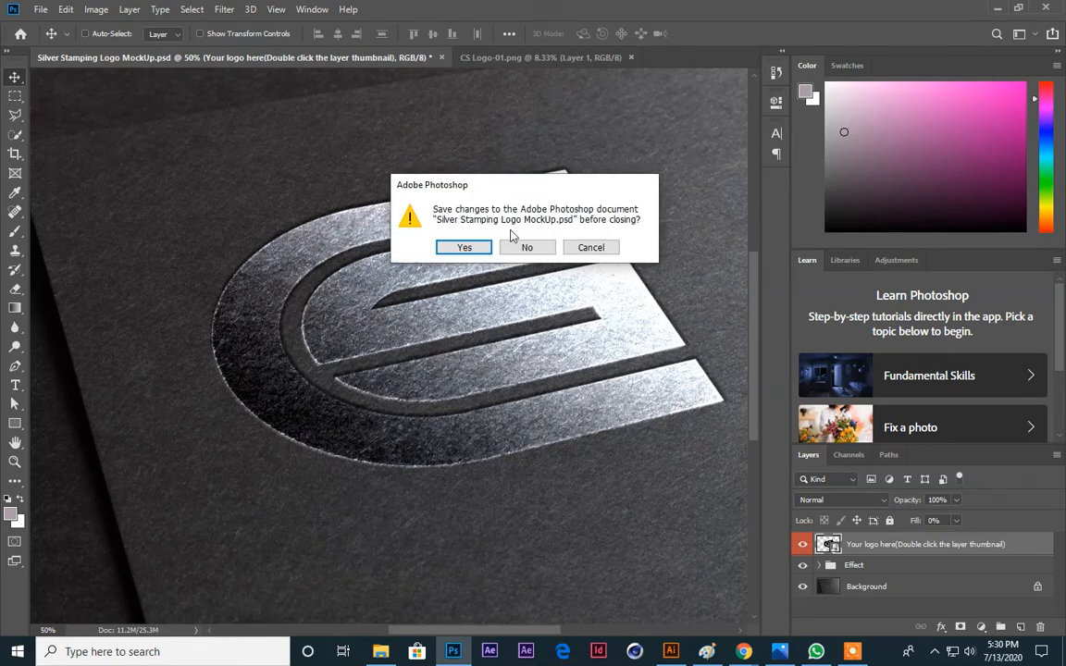
left_click(473, 223)
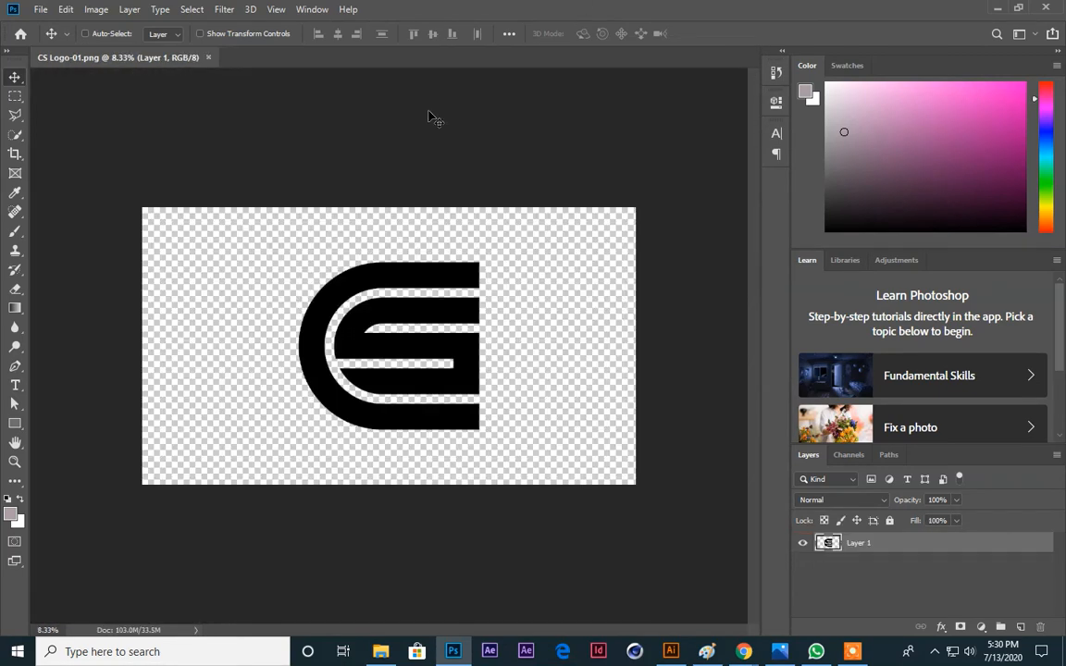
left_click(209, 58)
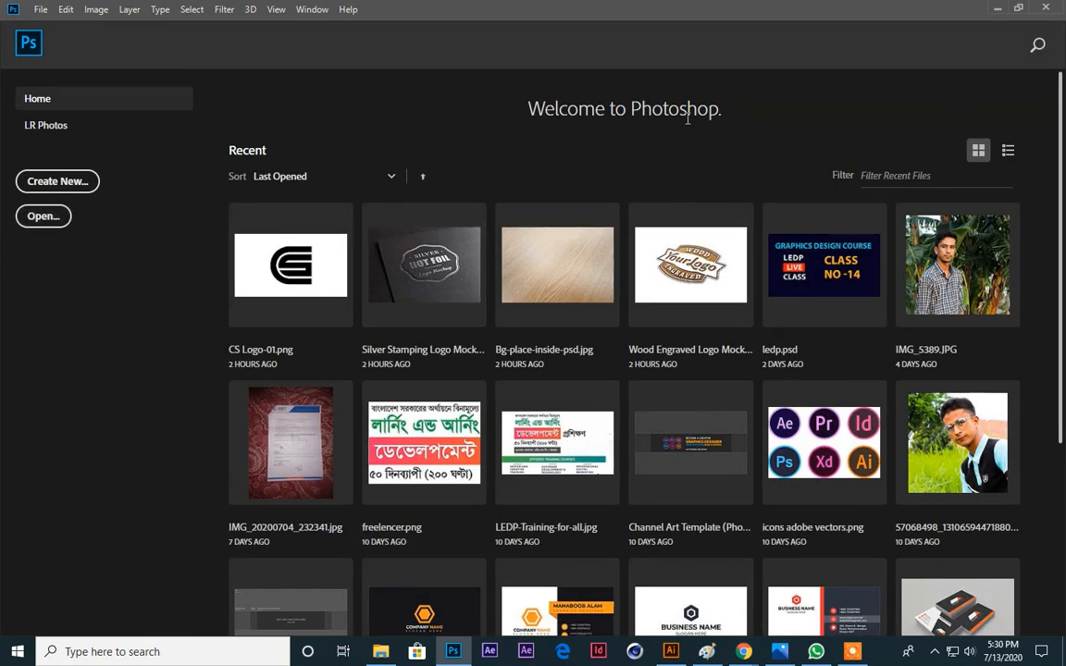
Step: Open the Mockup PSD file from the Customizable Foil Logo Mockup folder inside Downloads > Customizable-Foil-Logo-Mockup
left_click(41, 218)
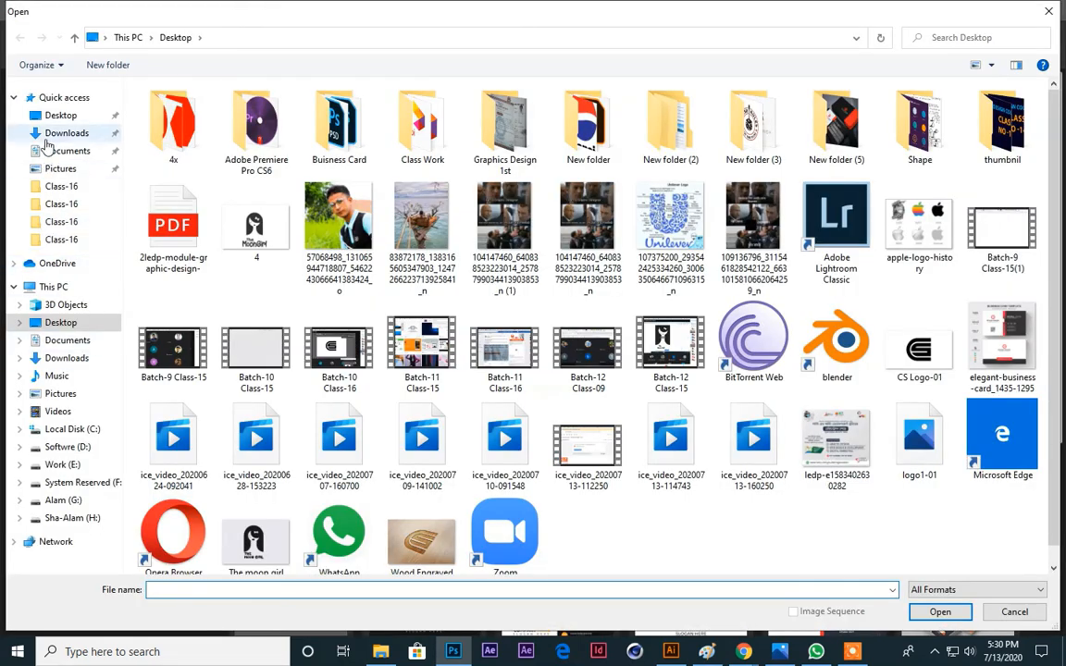
left_click(50, 137)
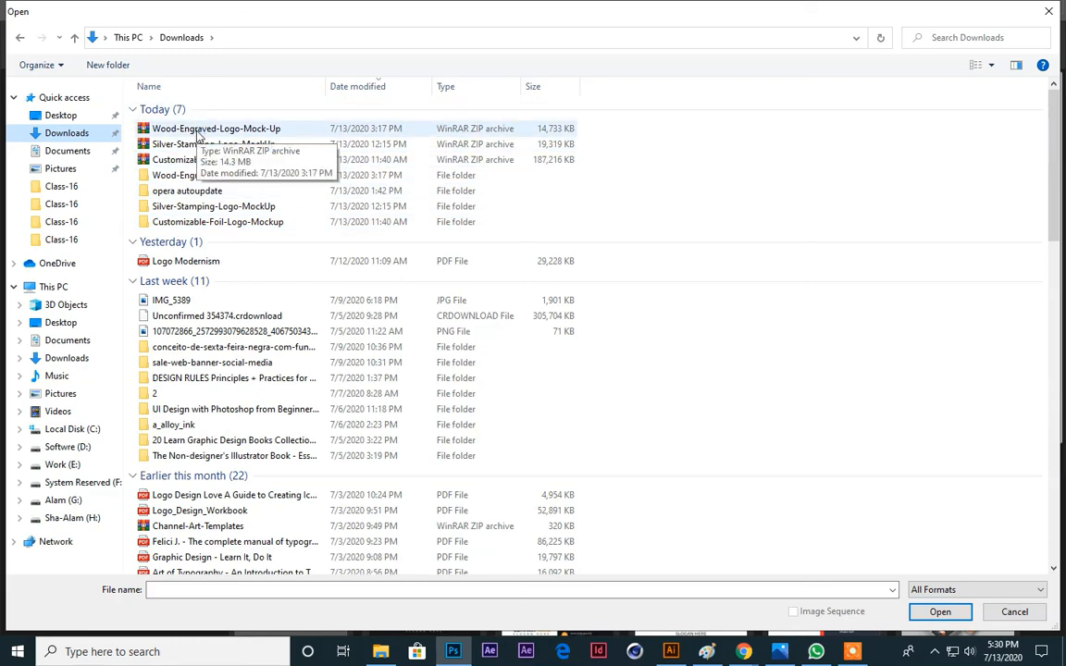
left_click(265, 162)
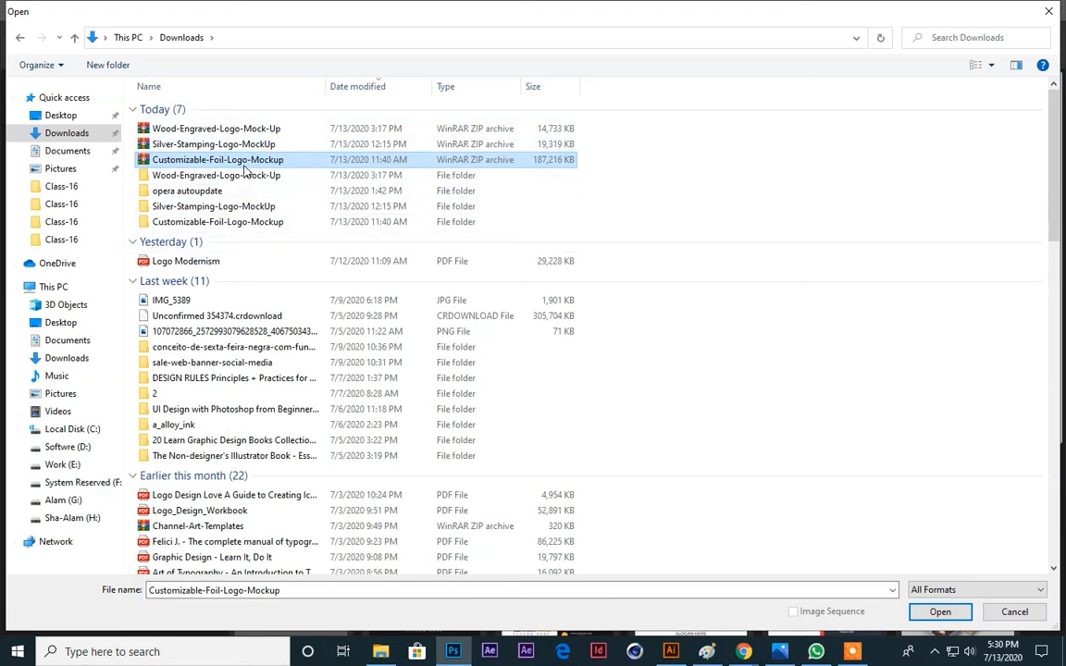
double_click(230, 223)
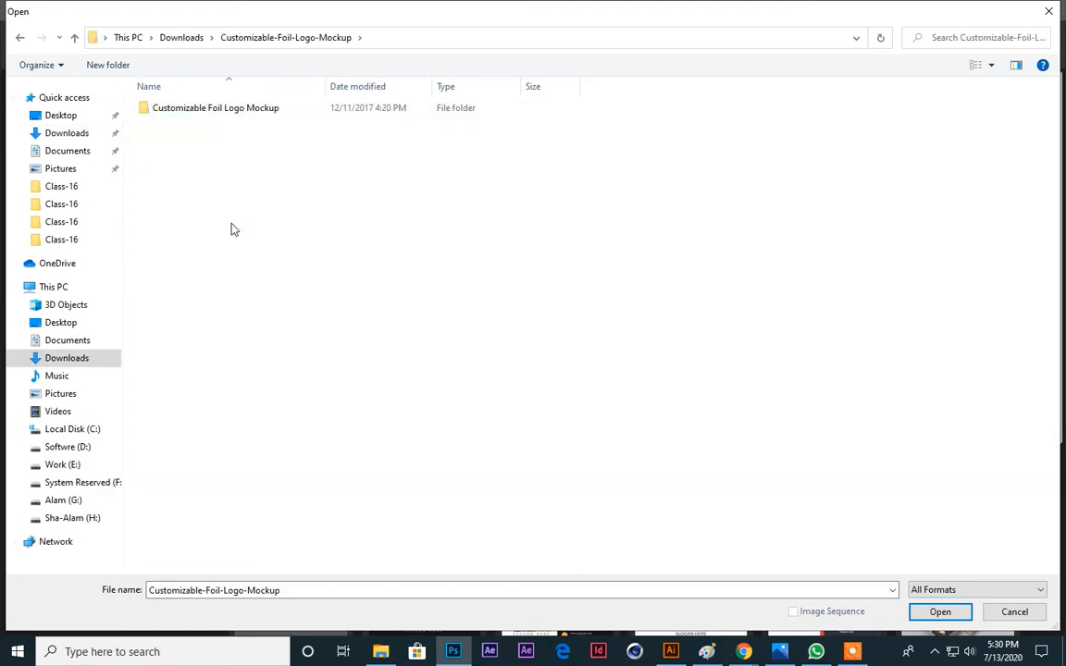
double_click(221, 109)
left_click(263, 132)
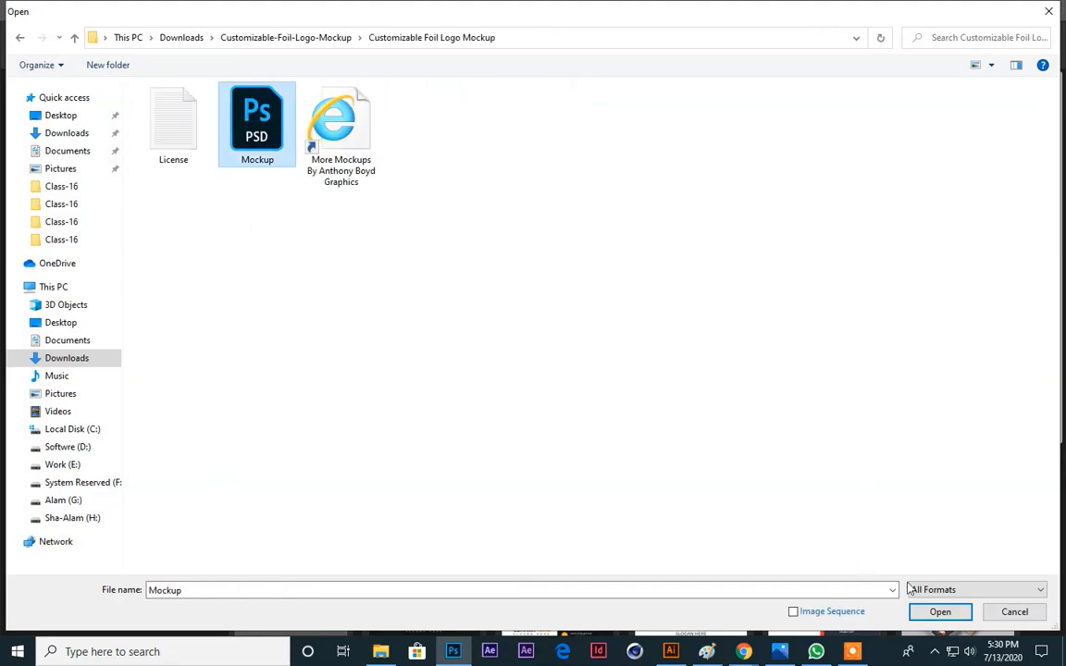
left_click(940, 612)
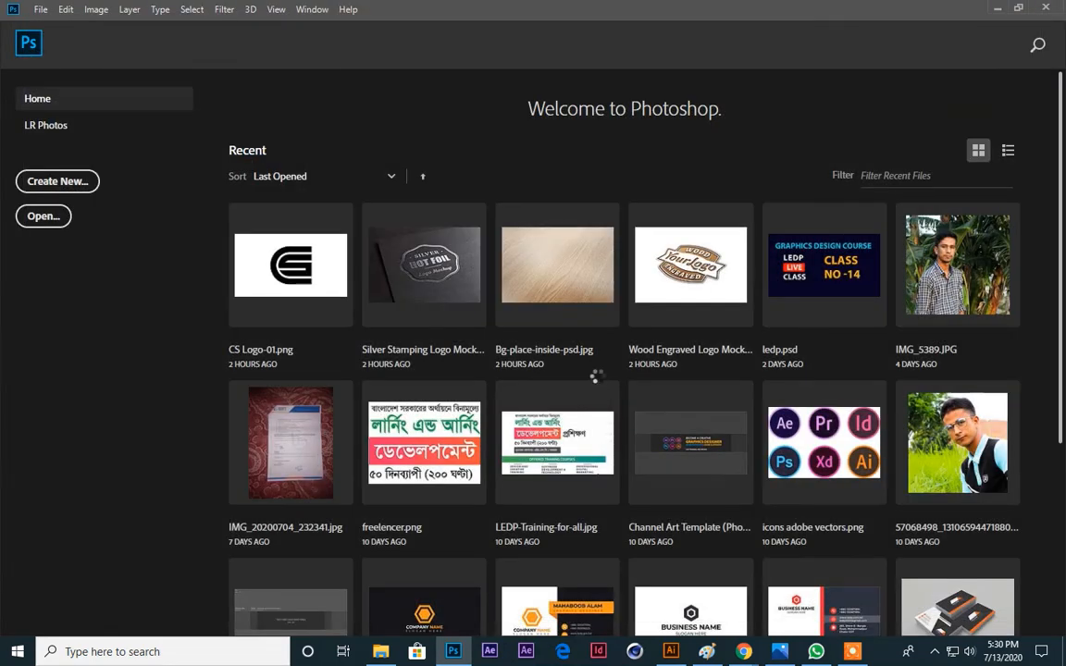
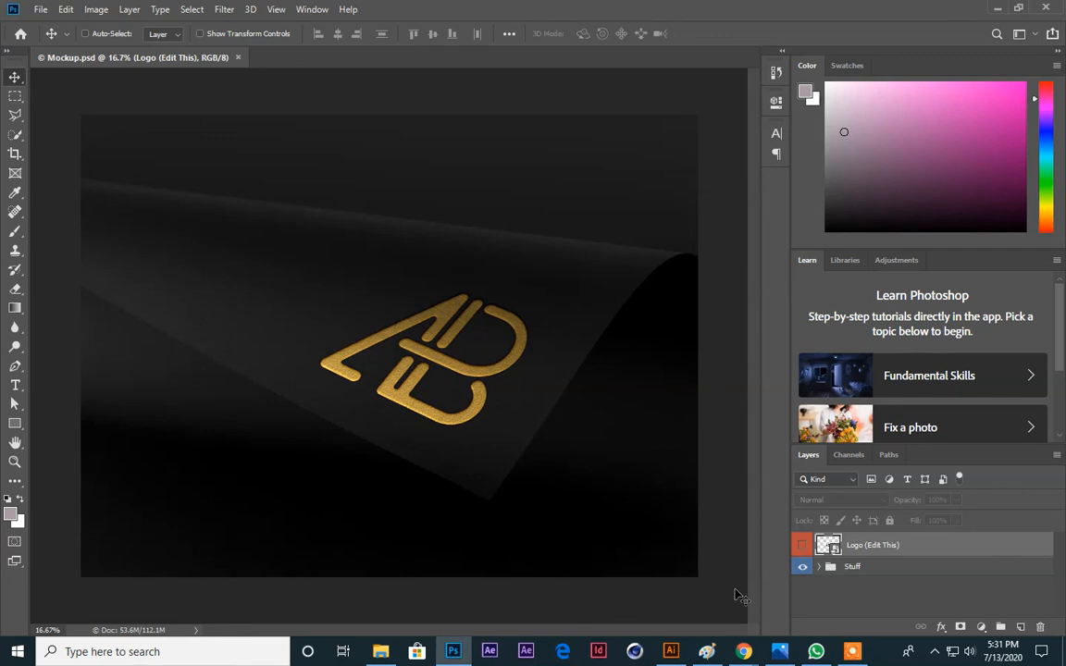
Step: Capture the Meet call in Chrome again, paste the screenshot into Paint and save it as JPEG 19 in the Class-16 folder
left_click(744, 653)
left_click(592, 578)
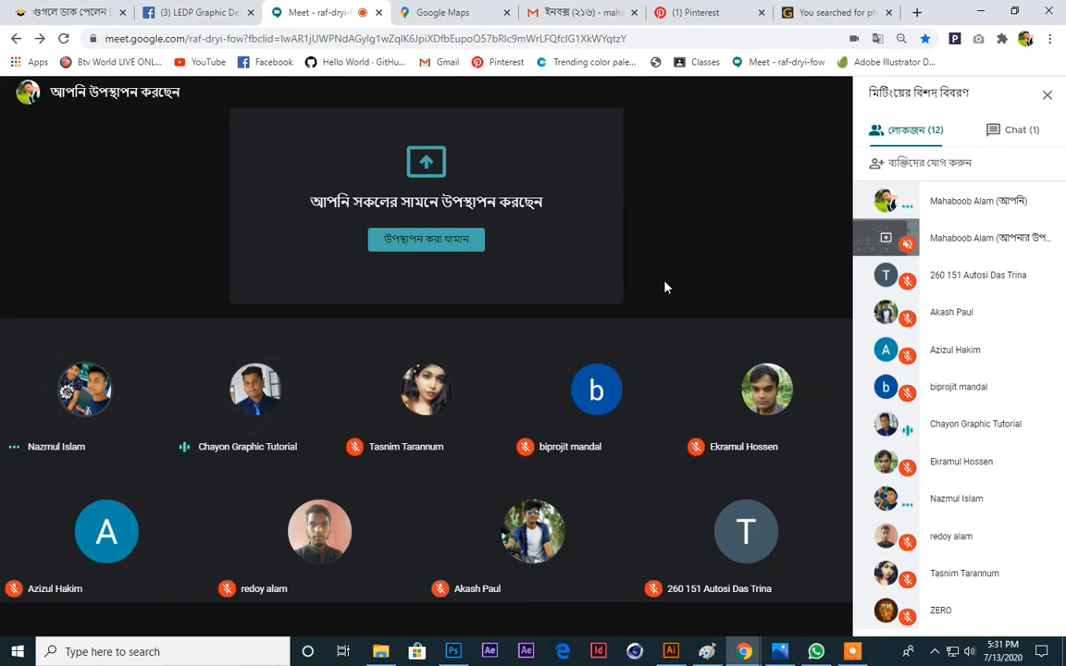
left_click(707, 651)
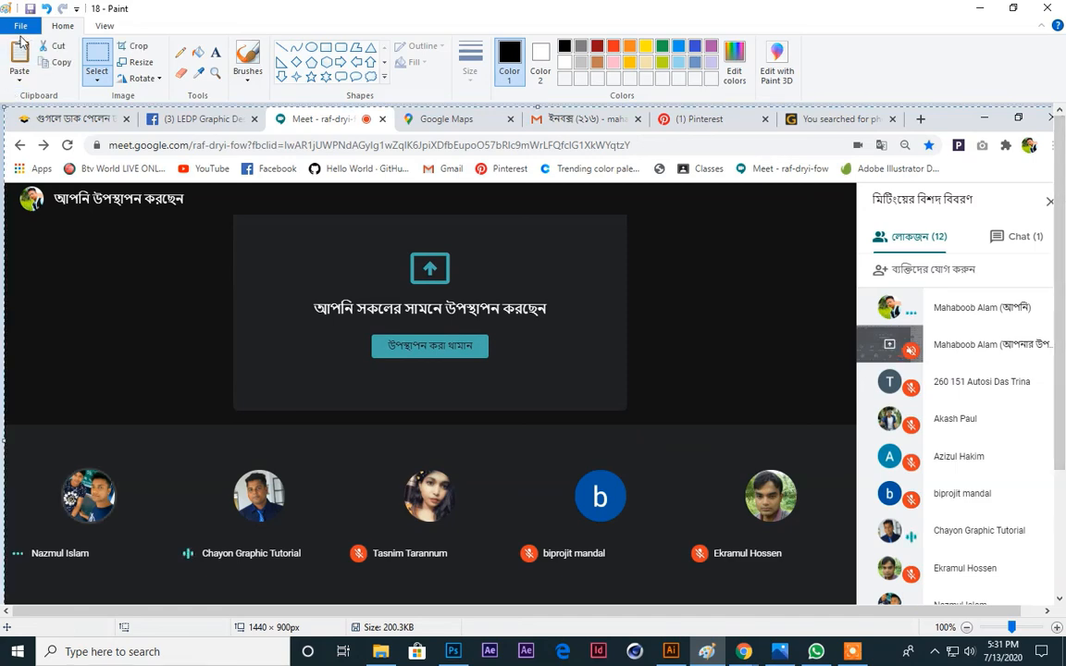
left_click(21, 25)
left_click(56, 153)
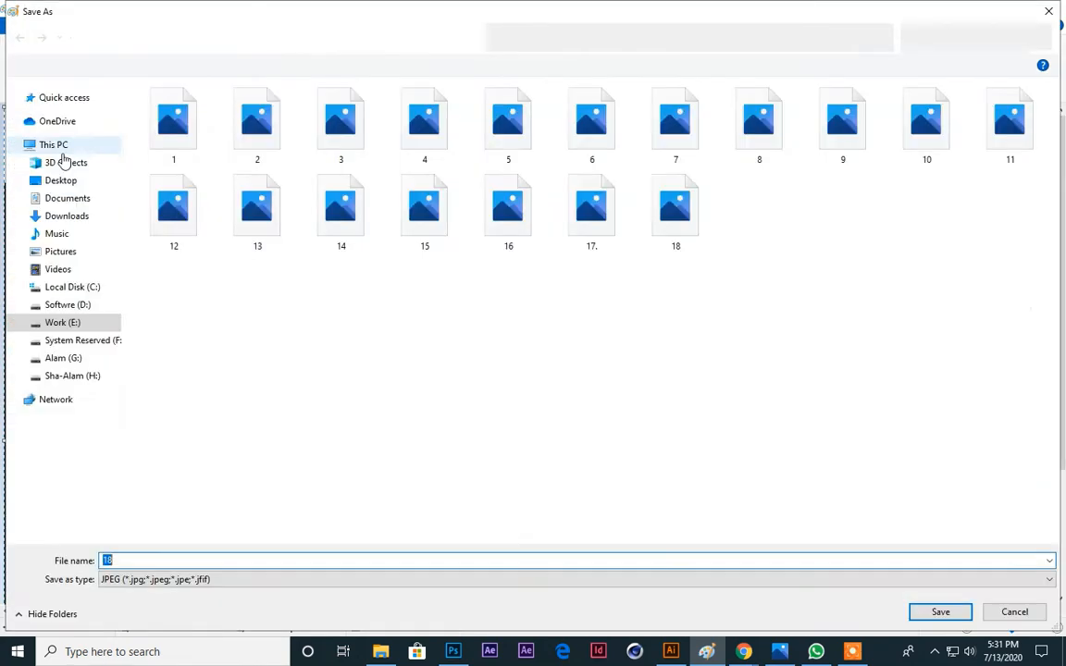
type("1")
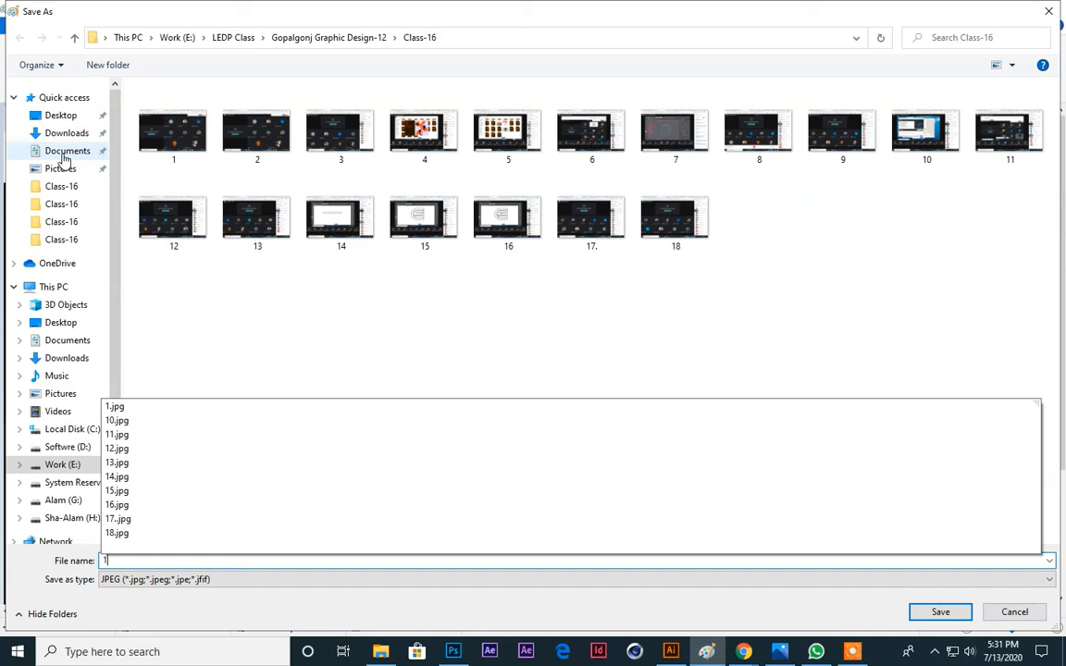
type("9")
key("Return")
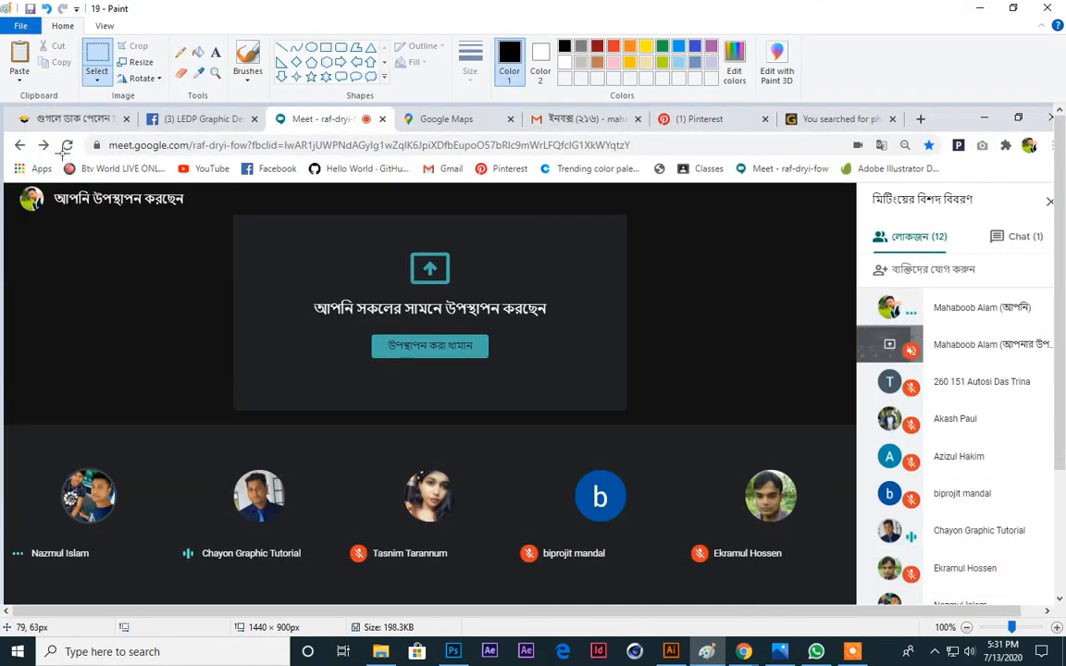
Step: Switch to Photoshop and show the History panel for Mockup.psd, collapsing it after viewing
left_click(452, 651)
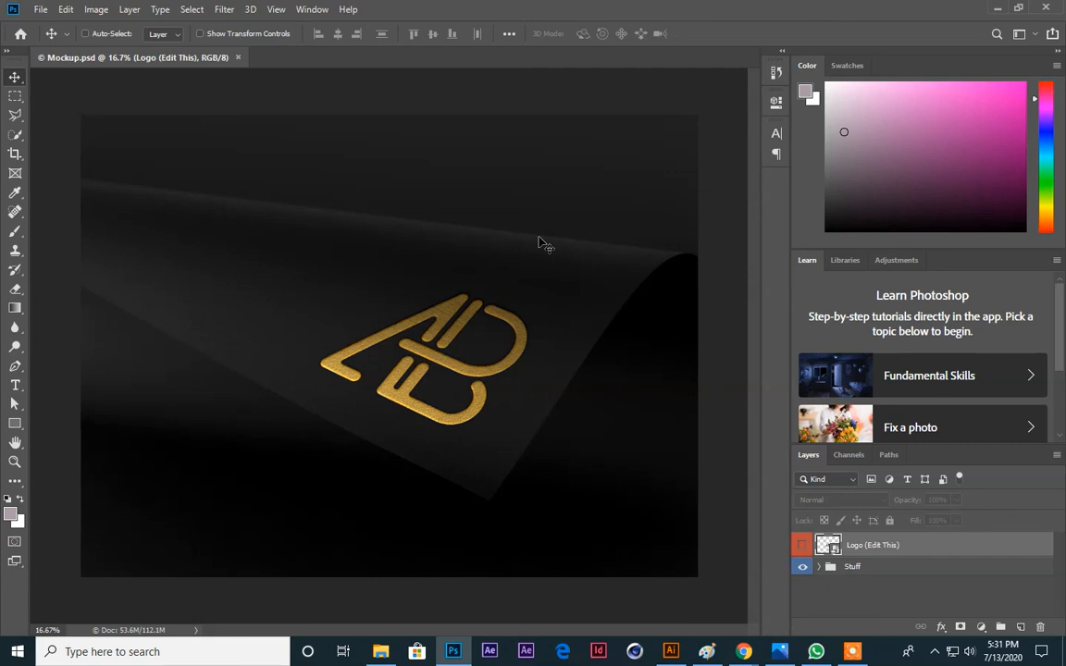
left_click(315, 10)
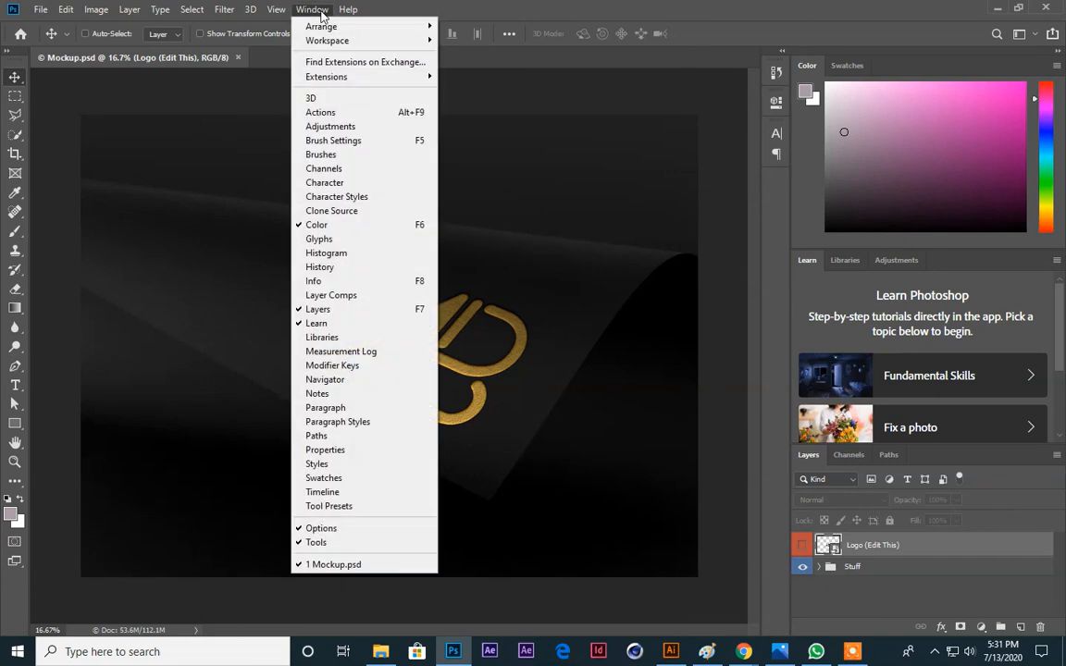
left_click(684, 88)
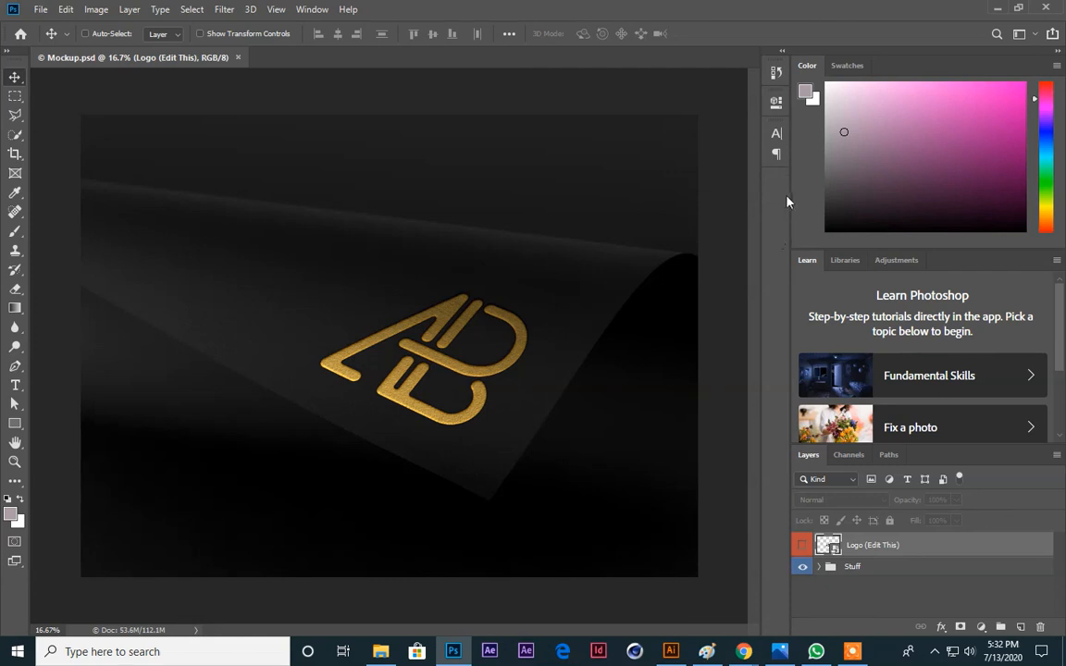
left_click(312, 9)
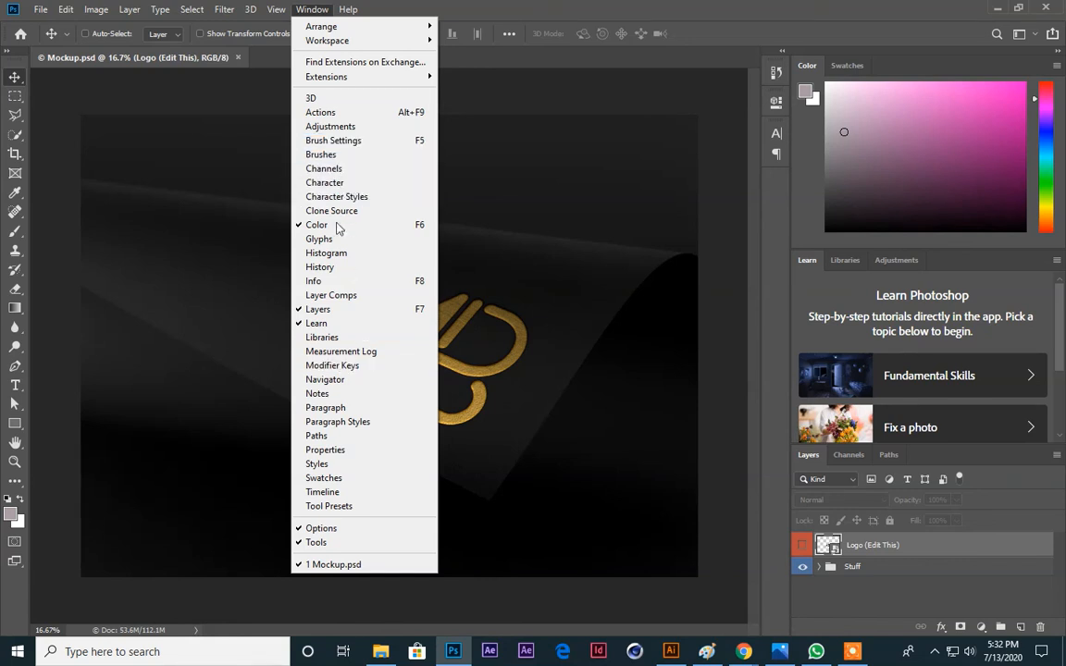
left_click(354, 270)
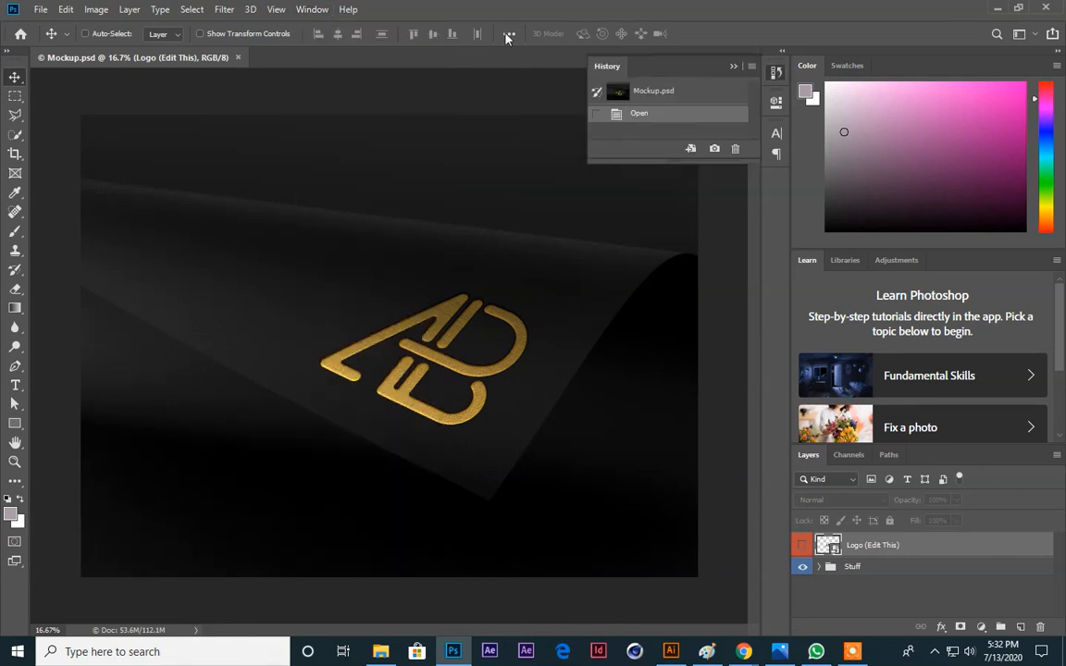
left_click(733, 68)
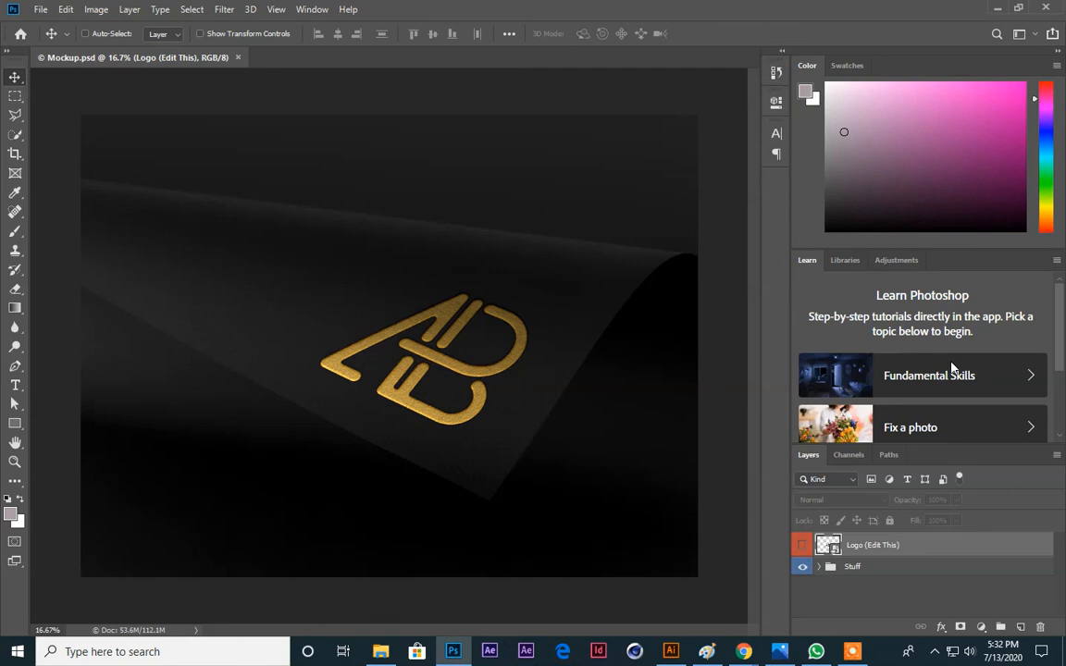
Step: Save the current panel layout as a new workspace named My Workspace
left_click(317, 11)
mouse_move(321, 41)
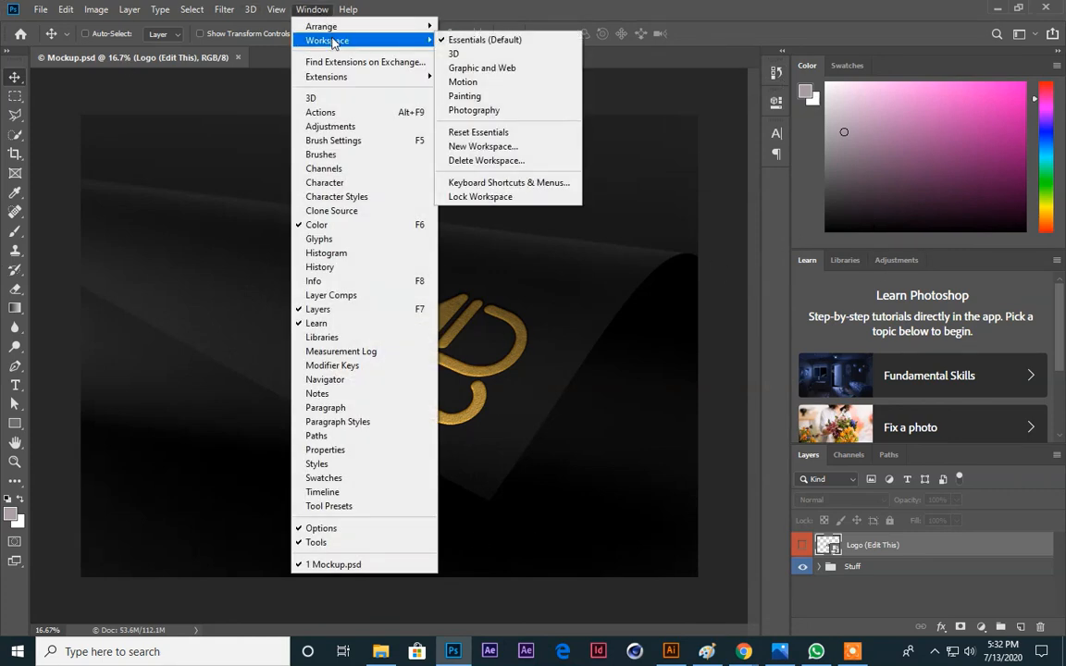
left_click(517, 148)
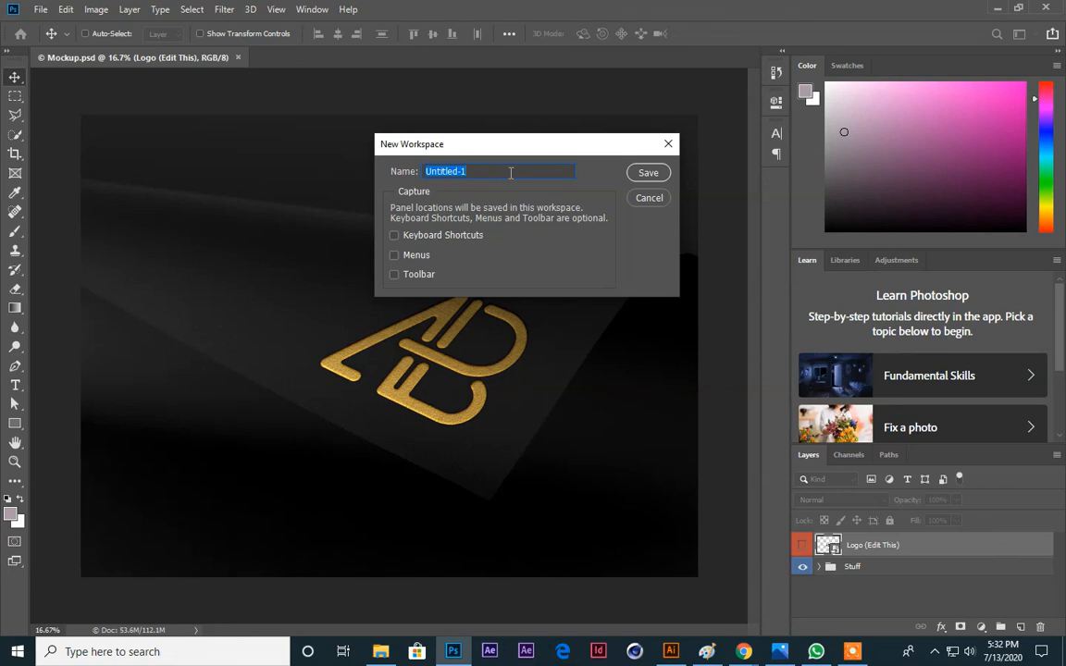
type("My Workspace")
left_click(647, 172)
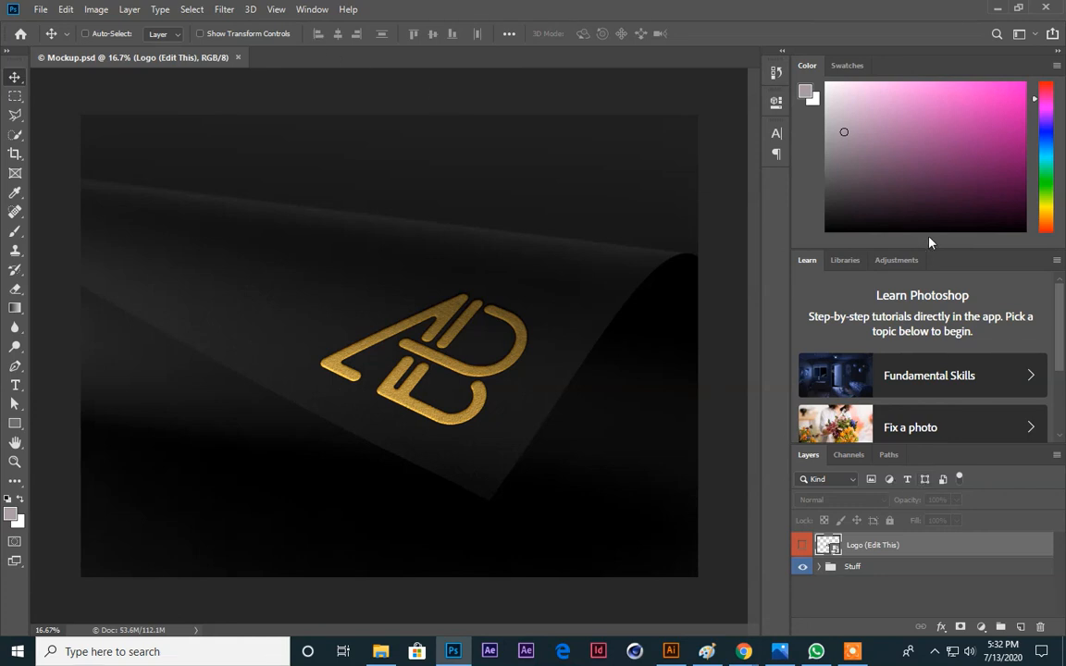
Step: Check the list of available workspaces for My Workspace without switching the layout
left_click(312, 9)
mouse_move(331, 39)
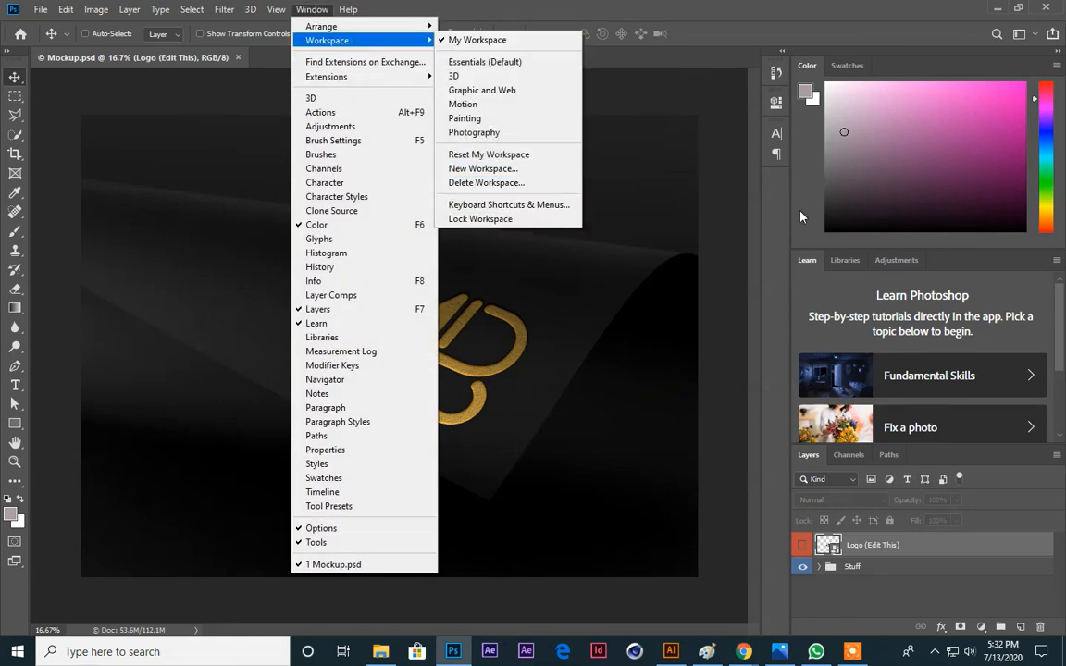
left_click(643, 80)
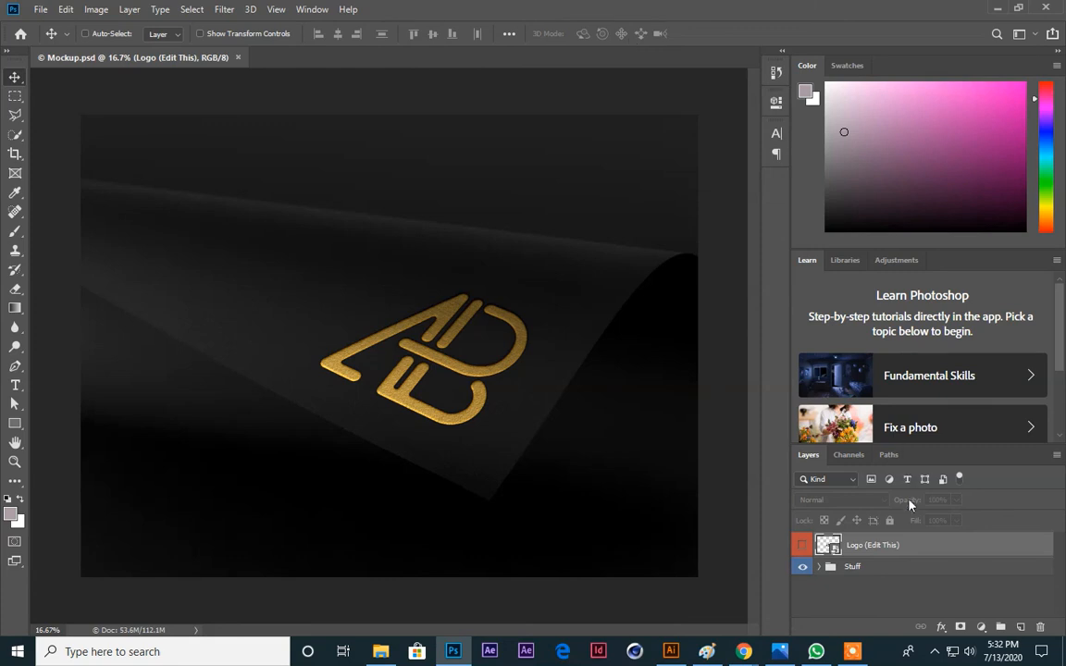
left_click(312, 9)
mouse_move(344, 41)
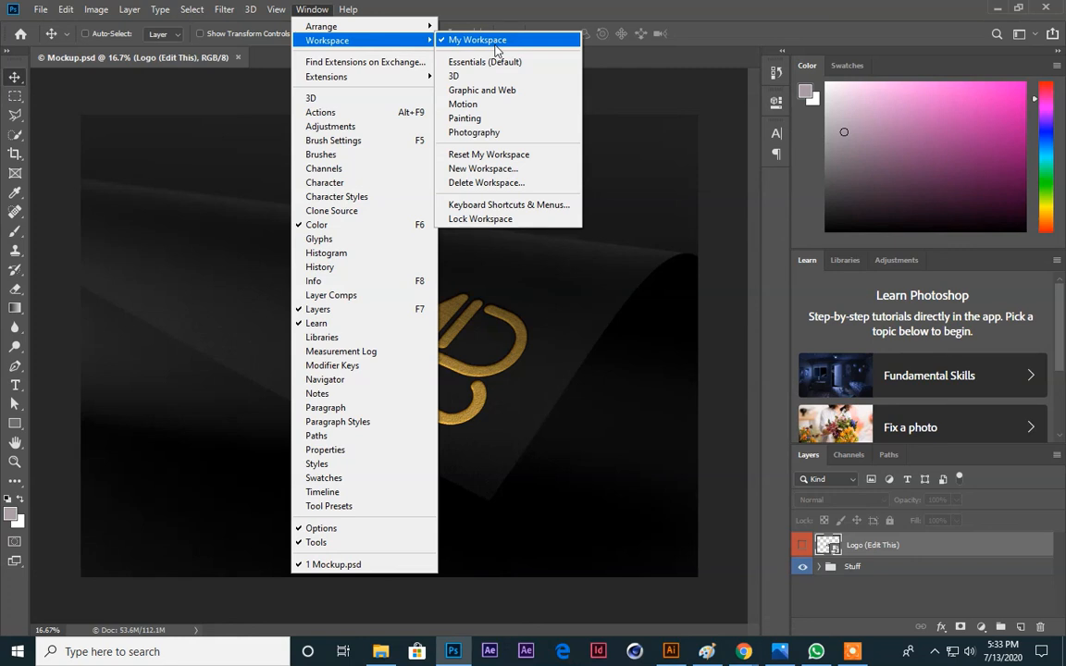
left_click(702, 156)
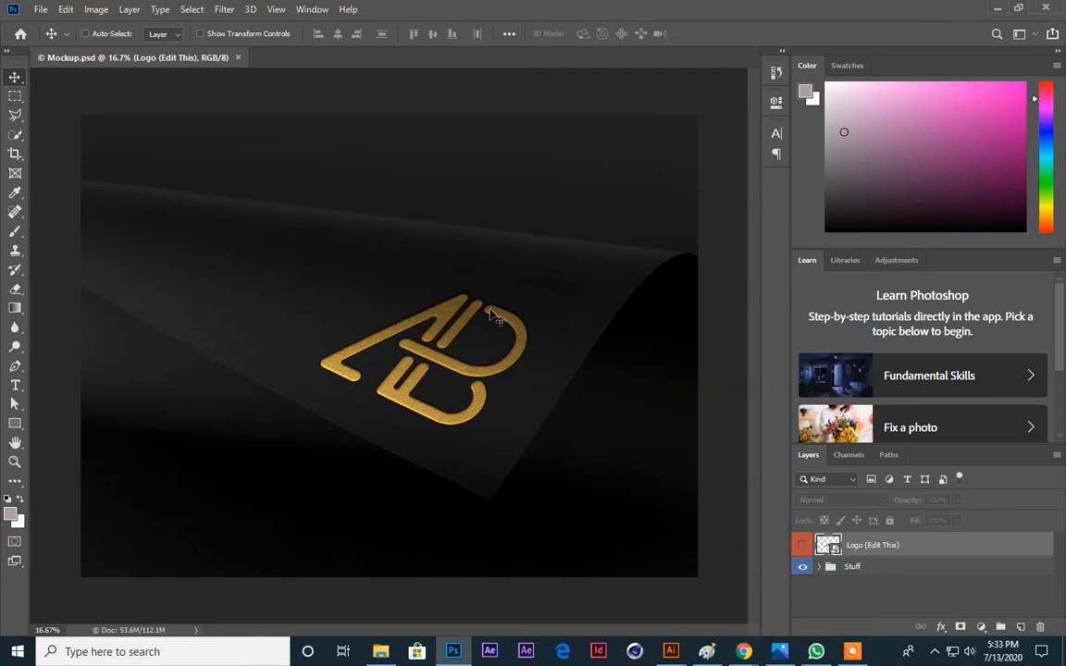
Step: Open the contents of the Logo (Edit This) smart object, compare them with the mockup, and close Logo1.psb
double_click(826, 545)
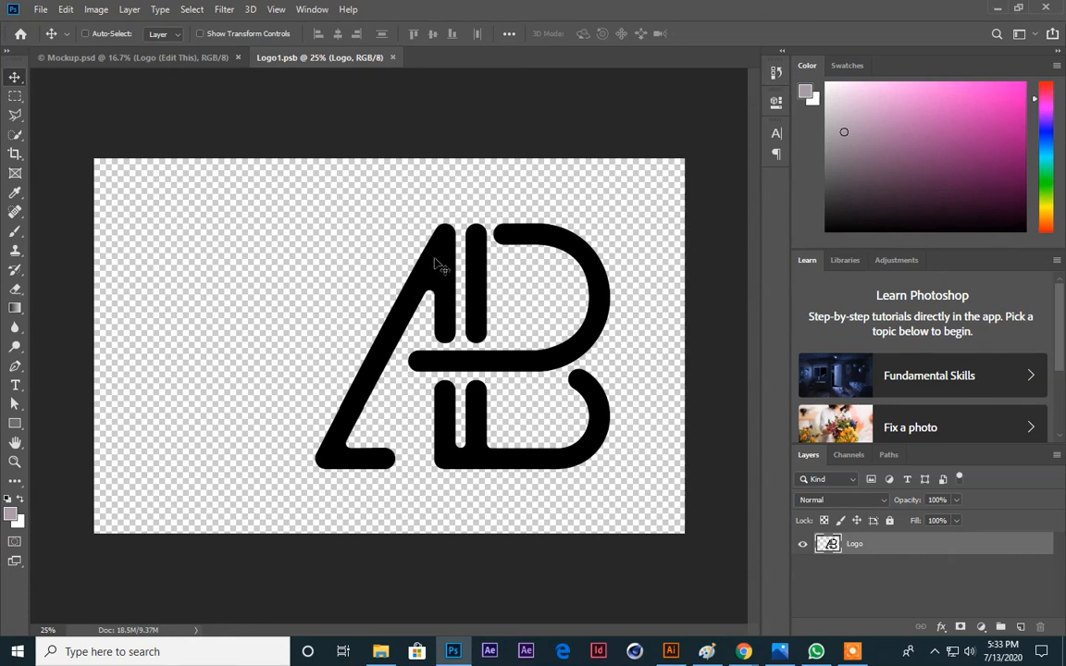
left_click(175, 55)
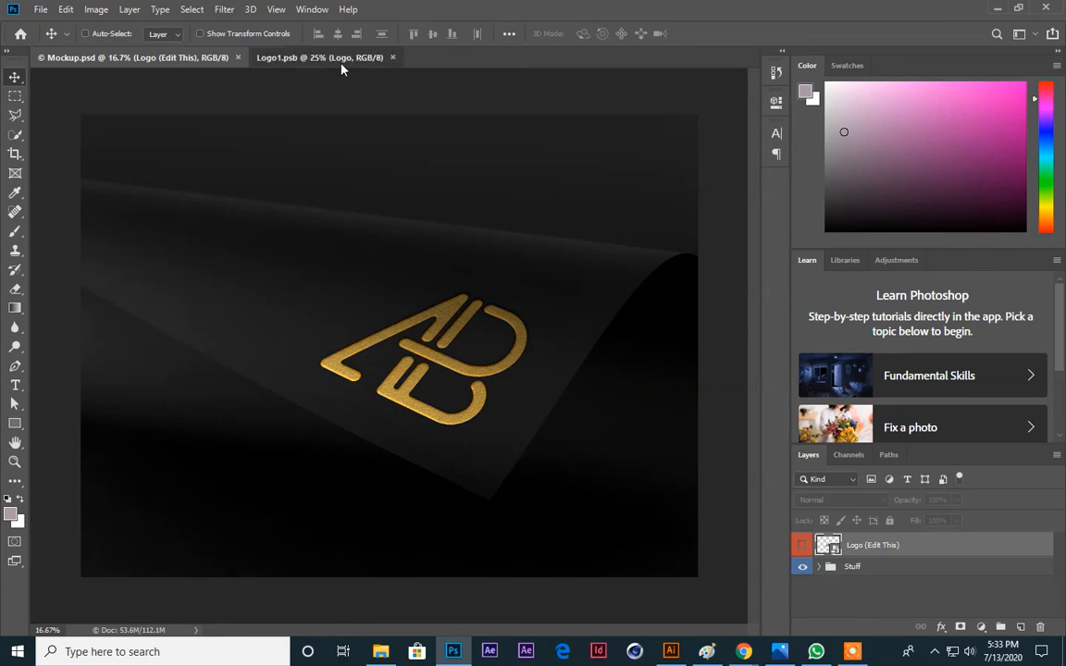
left_click(310, 58)
left_click(151, 57)
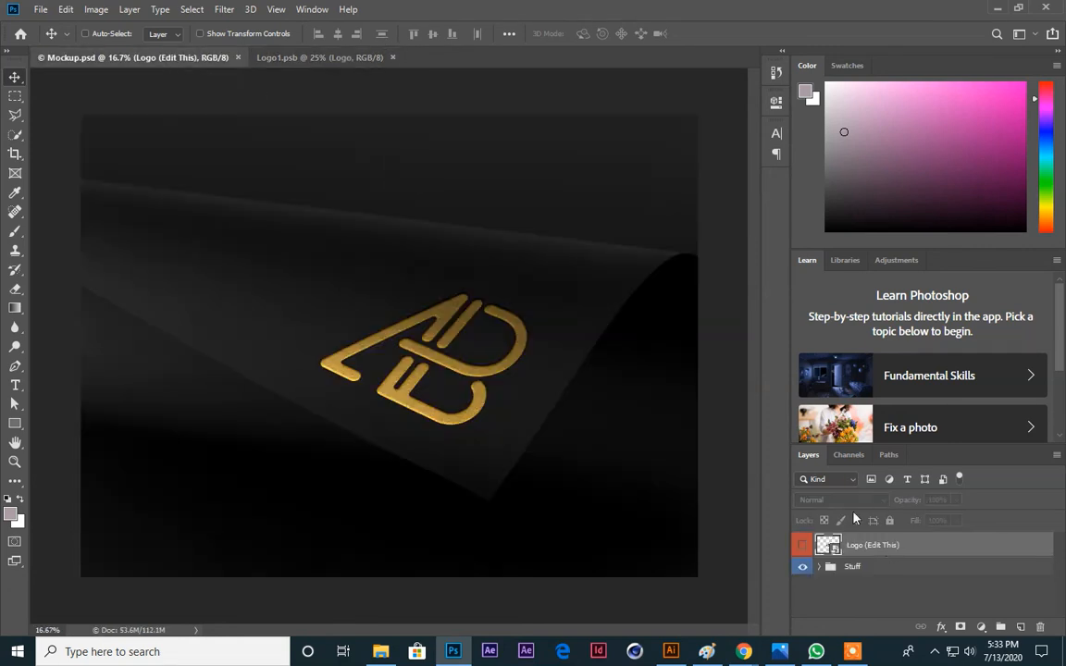
left_click(392, 58)
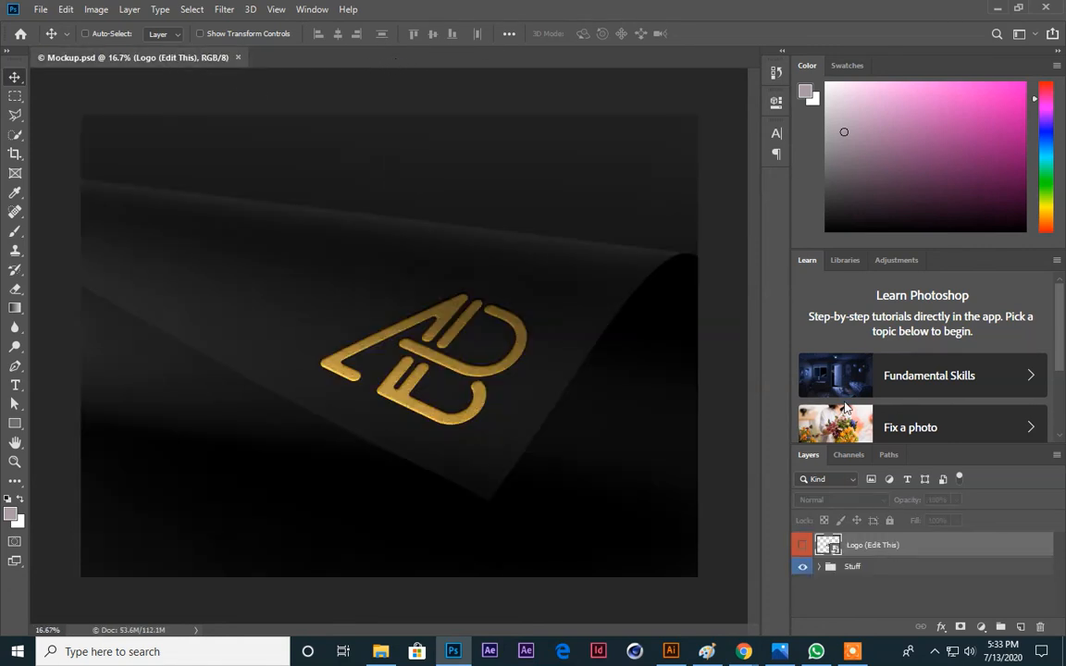
Step: Reopen the Logo (Edit This) smart object's contents and bring Logo1.psb to the front for editing
double_click(826, 547)
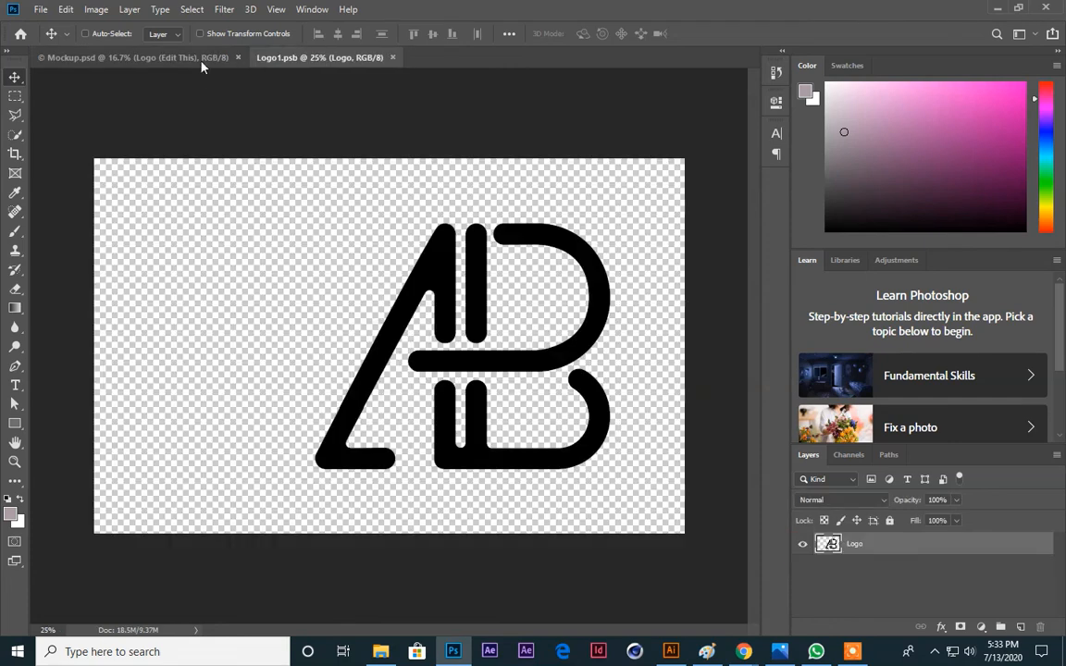
left_click(182, 59)
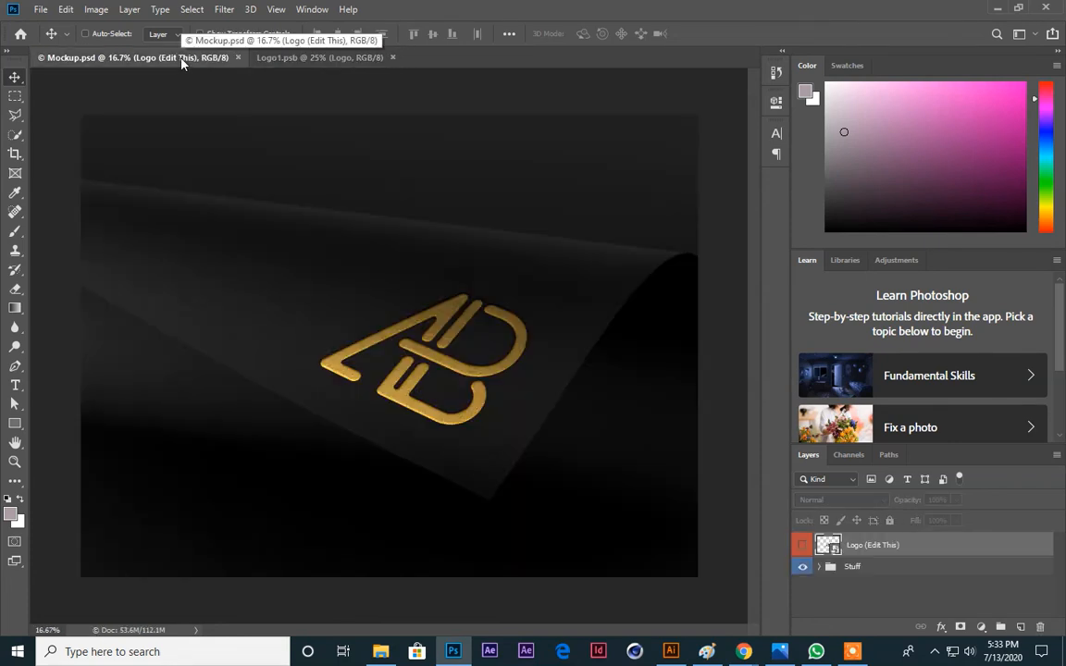
double_click(830, 547)
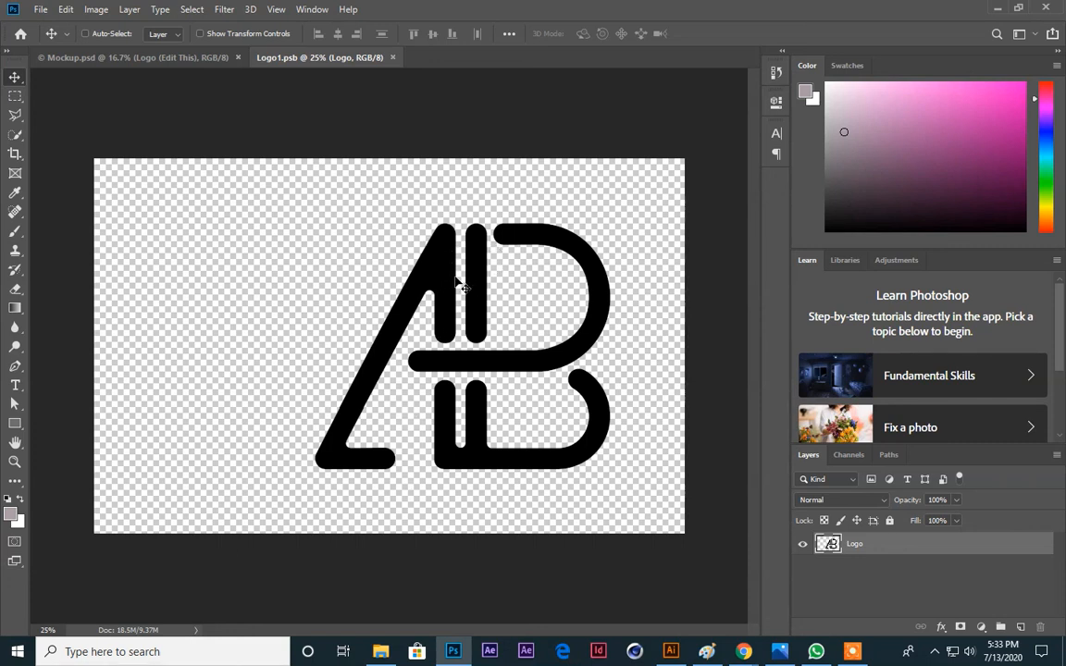
left_click(67, 59)
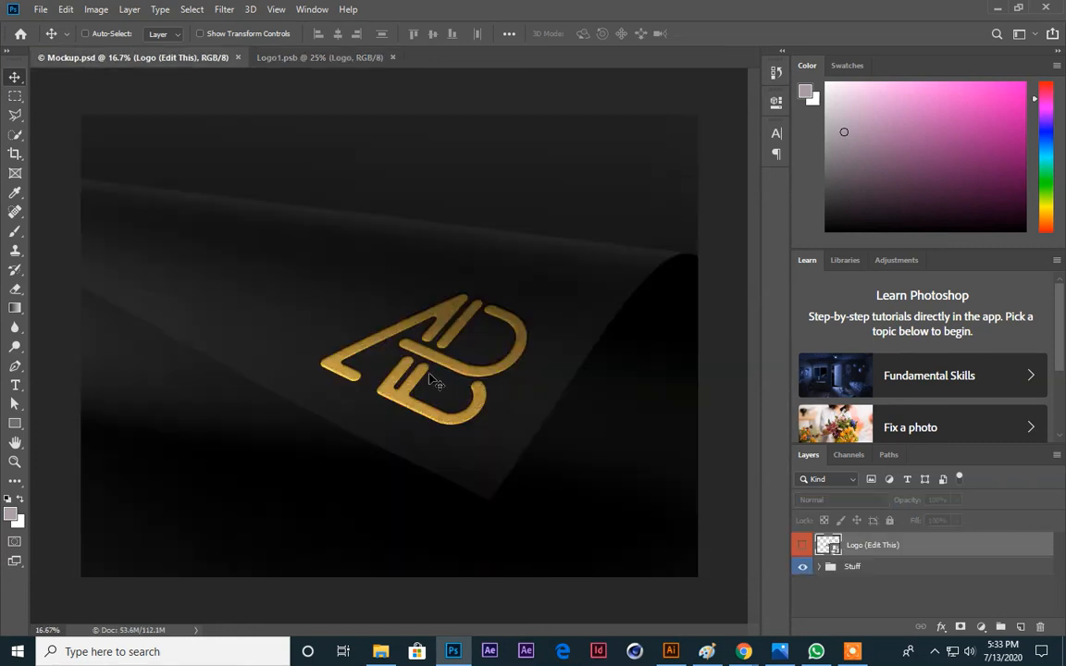
left_click(306, 57)
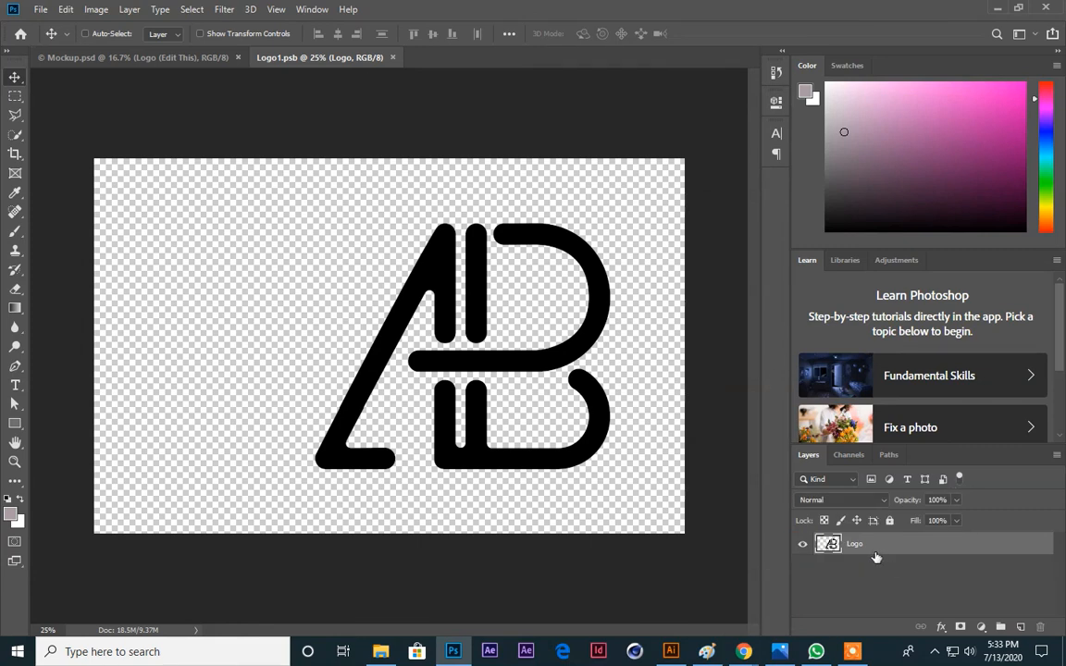
Step: Open the logo1-01 PNG file from the Desktop
left_click(41, 10)
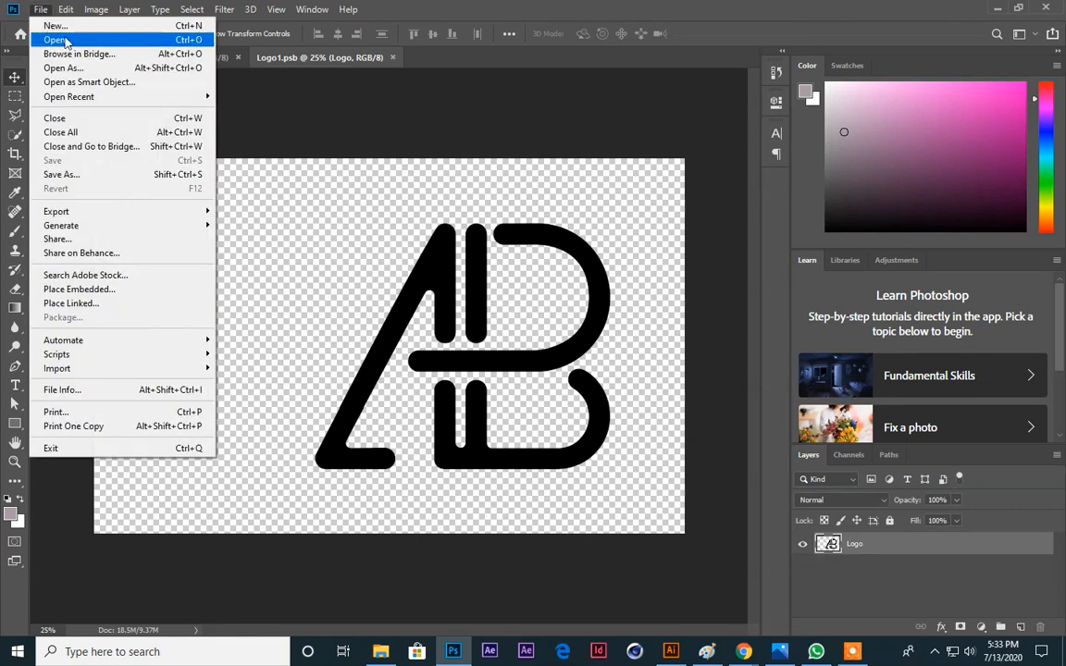
left_click(46, 41)
left_click(63, 115)
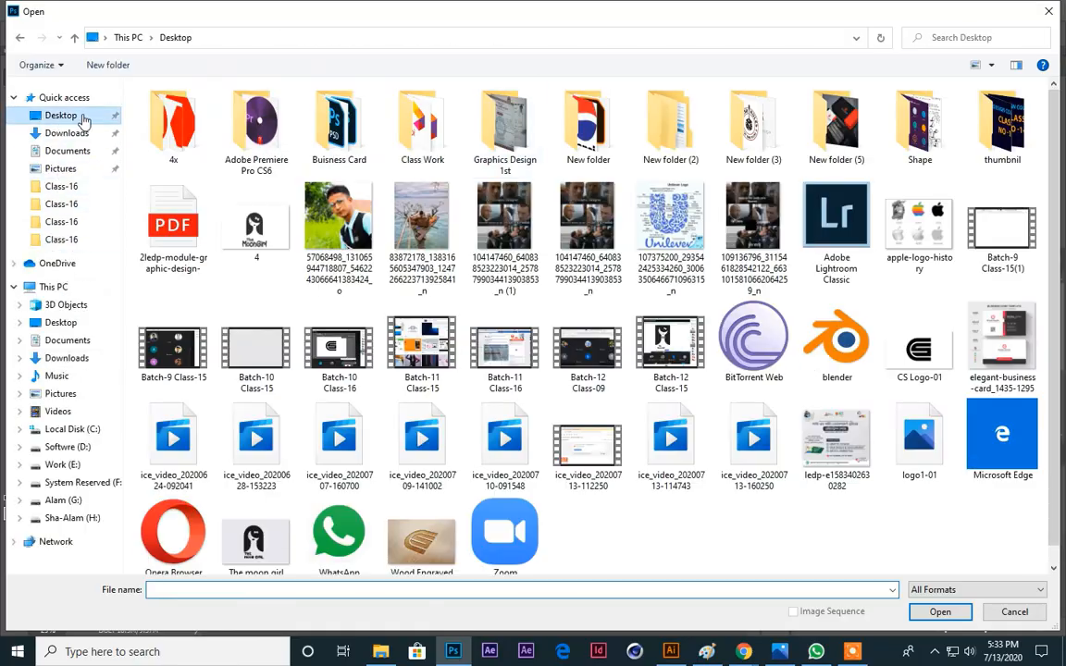
left_click(919, 347)
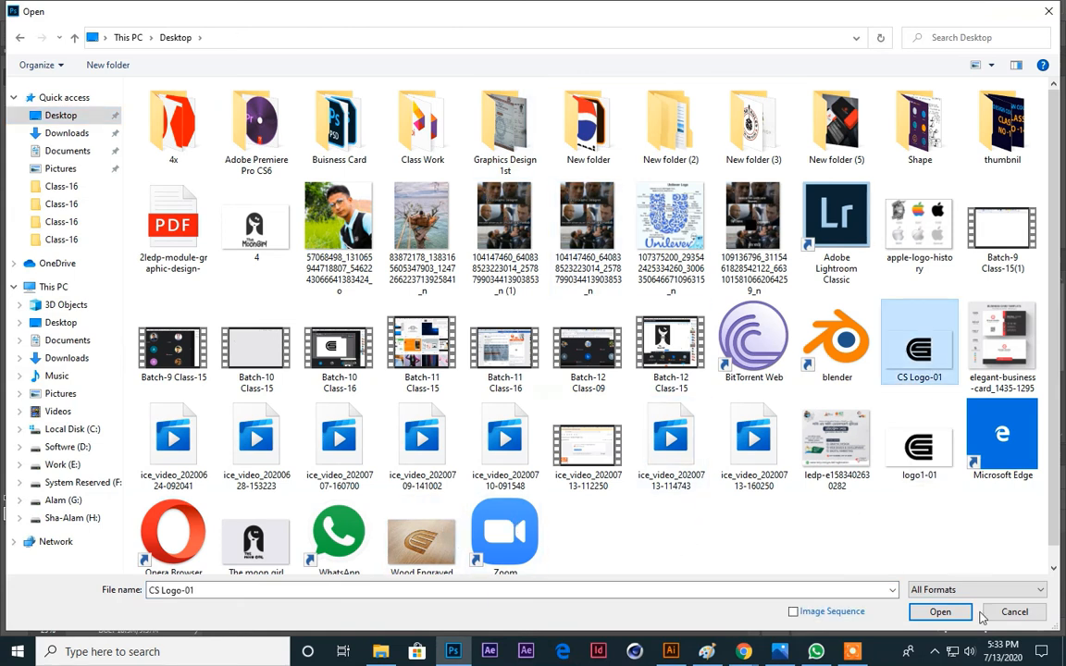
left_click(919, 449)
left_click(940, 611)
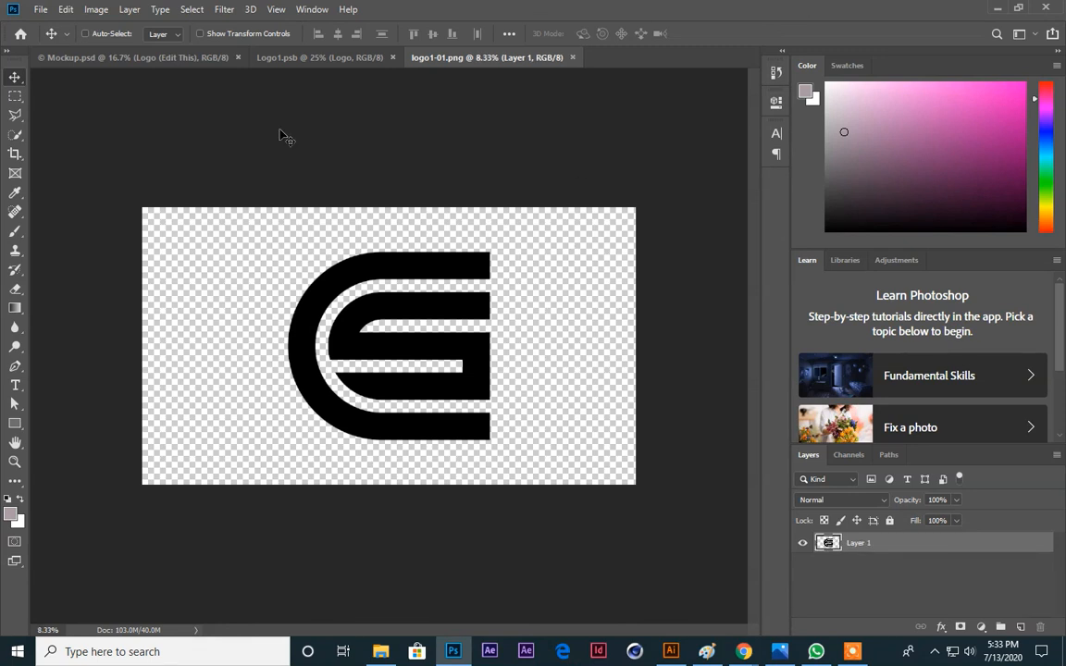
Step: Copy the CS logo from logo1-01.png into Logo1.psb, scale it to about 49% and position it over the AB logo
left_click_drag(460, 273, 554, 350)
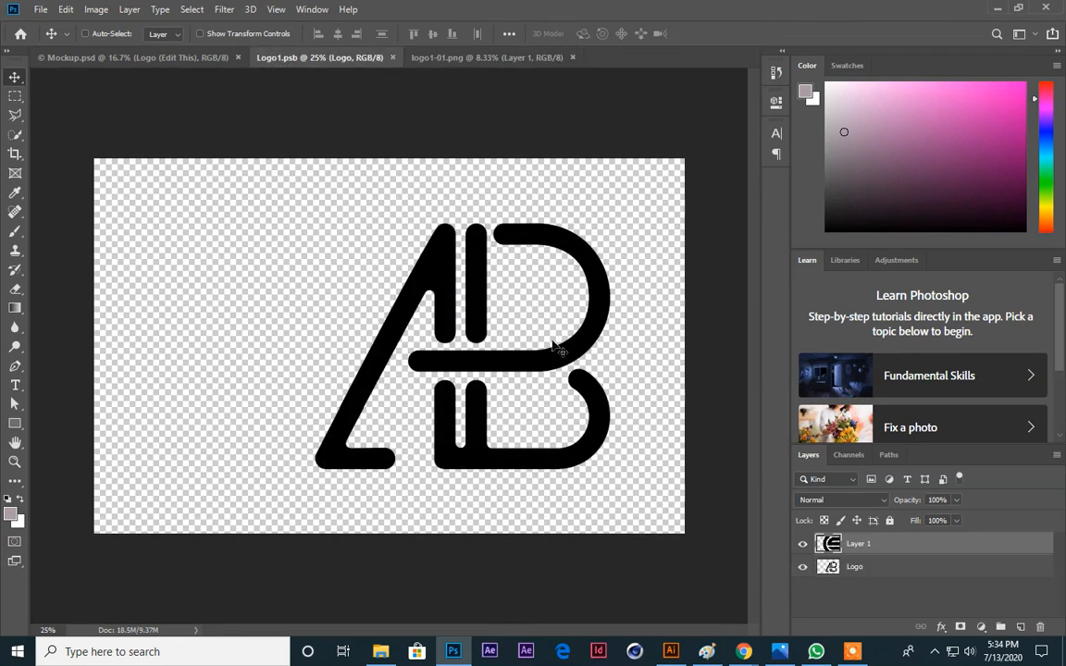
left_click_drag(538, 238, 413, 308)
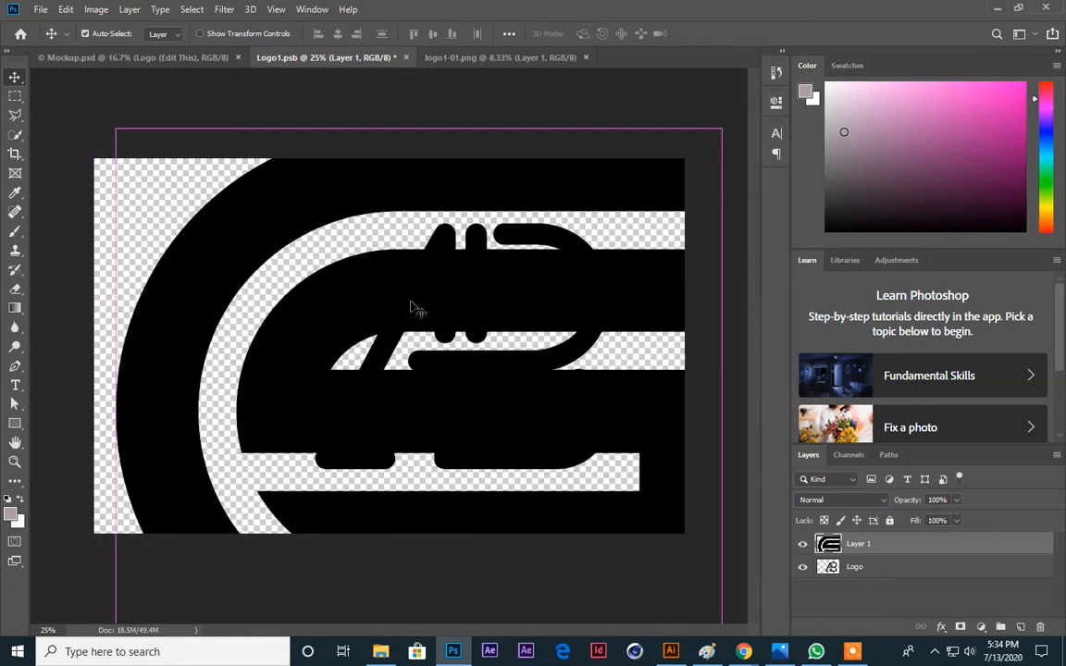
key("ctrl+t")
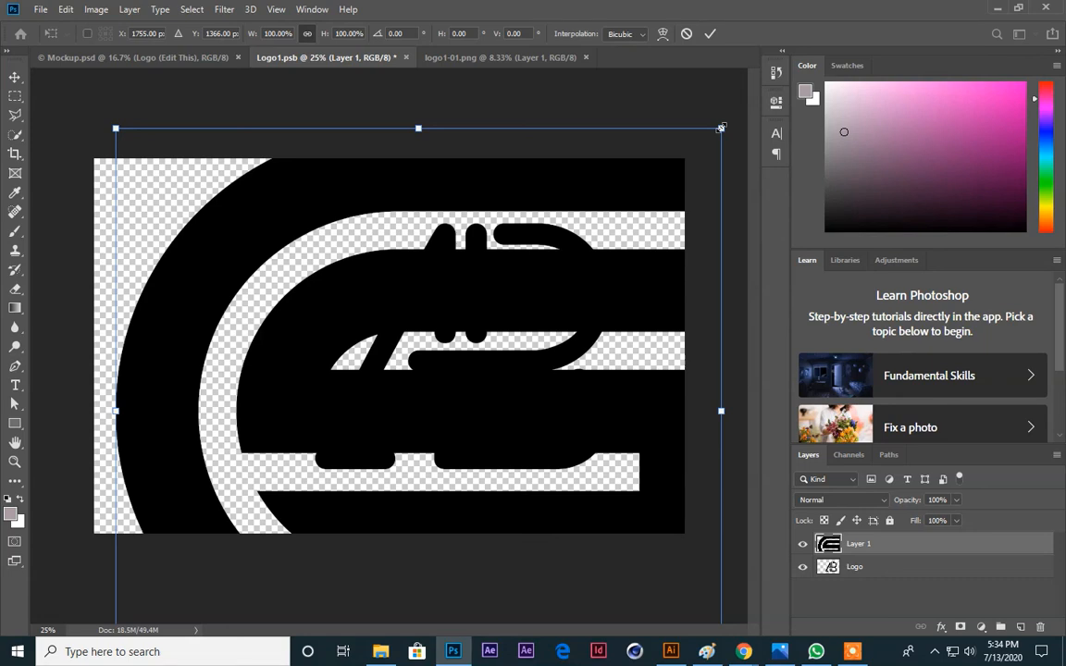
left_click_drag(719, 128, 568, 274)
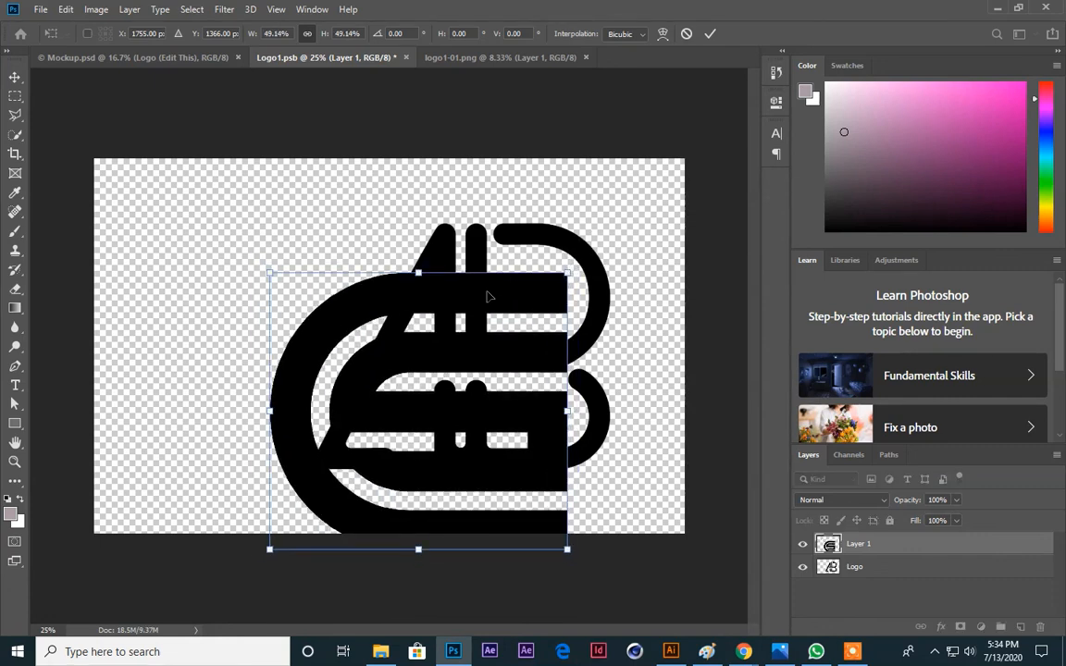
left_click_drag(488, 296, 533, 239)
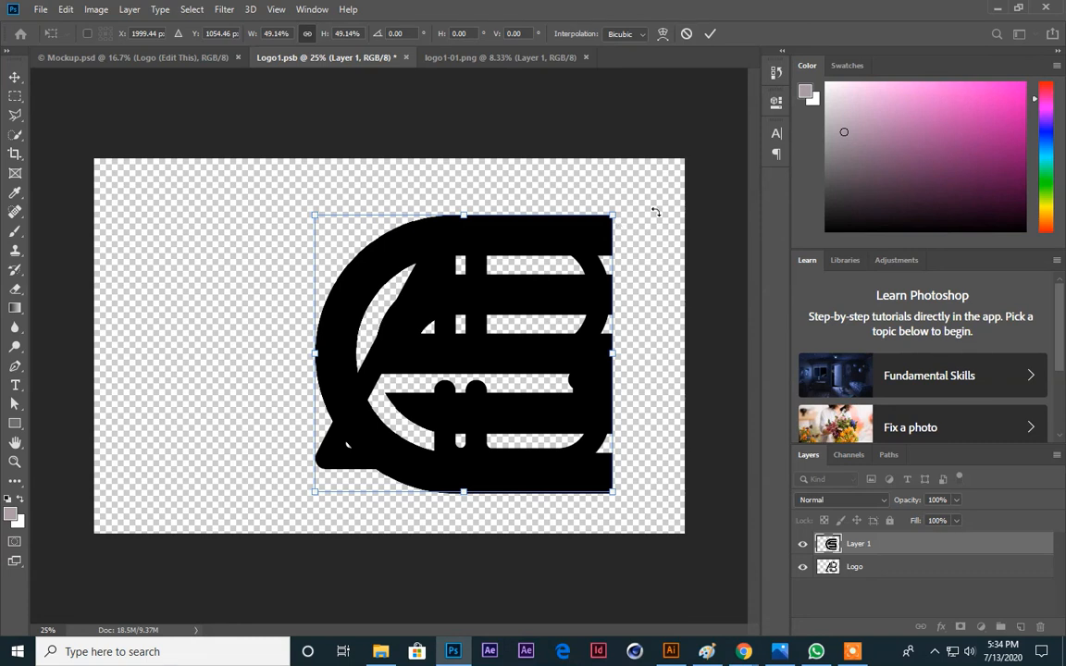
key("Return")
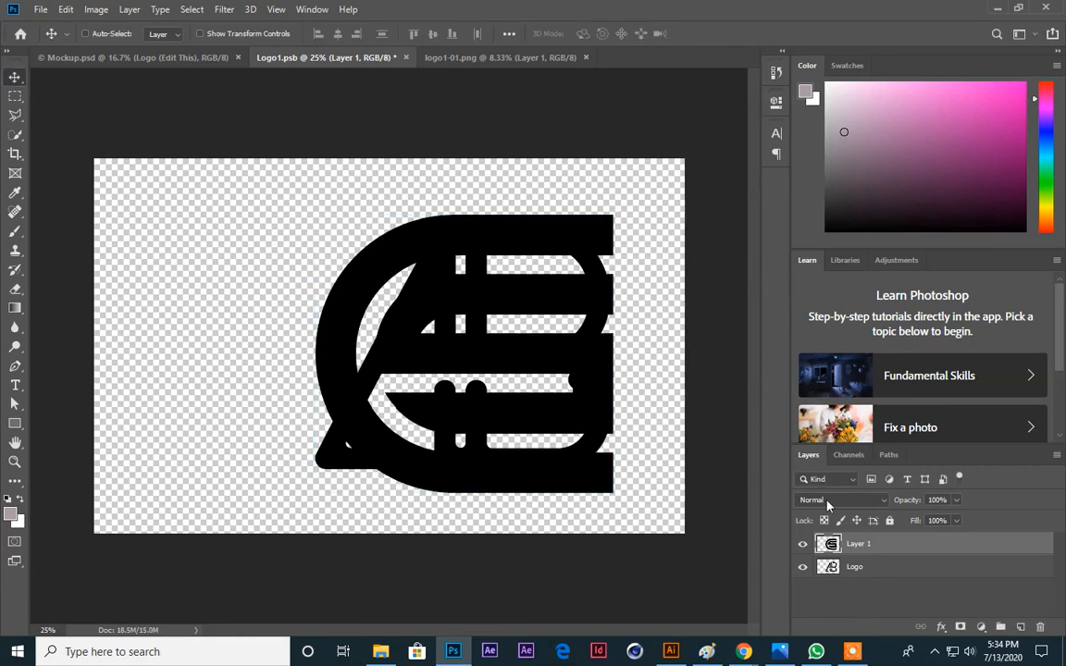
Step: Hide the original AB Logo layer and close Logo1.psb, saving the changes
left_click(802, 567)
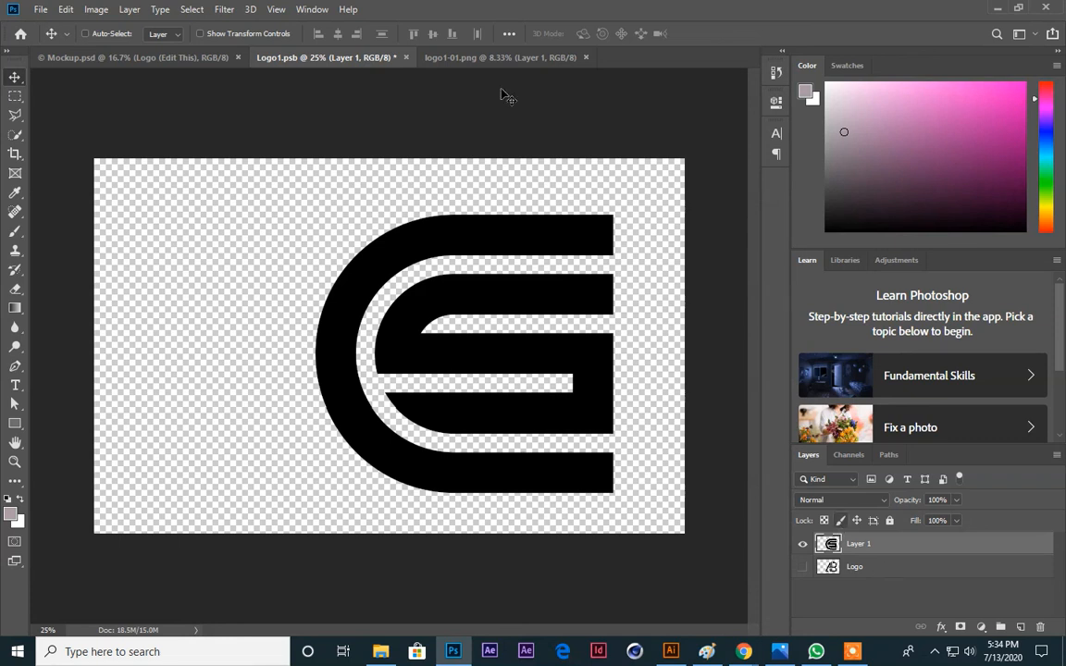
left_click(405, 57)
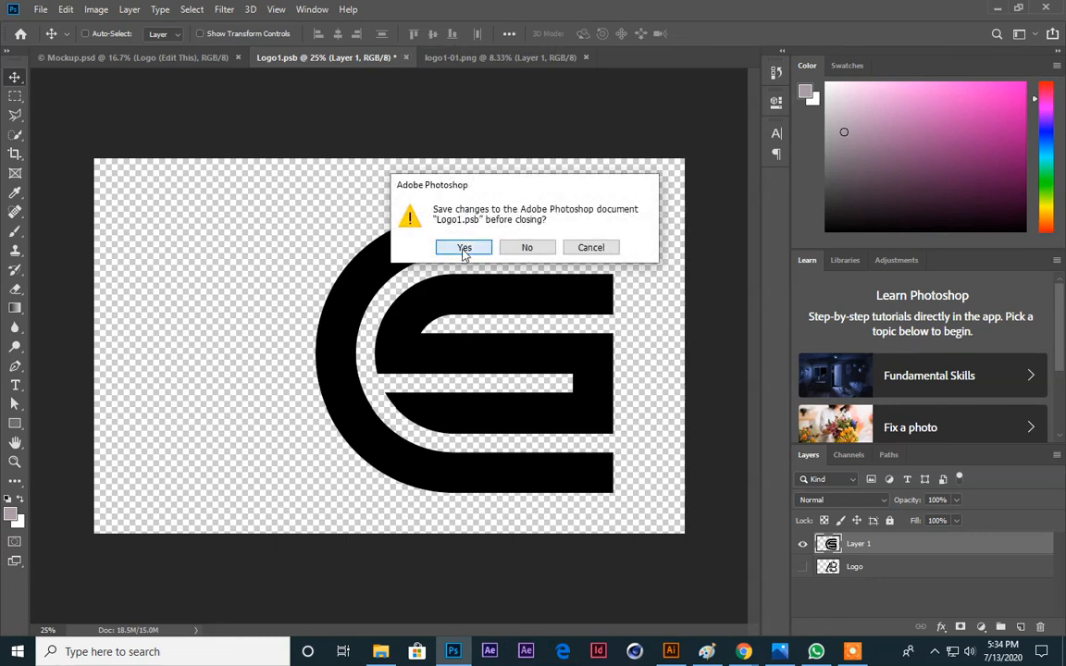
left_click(464, 248)
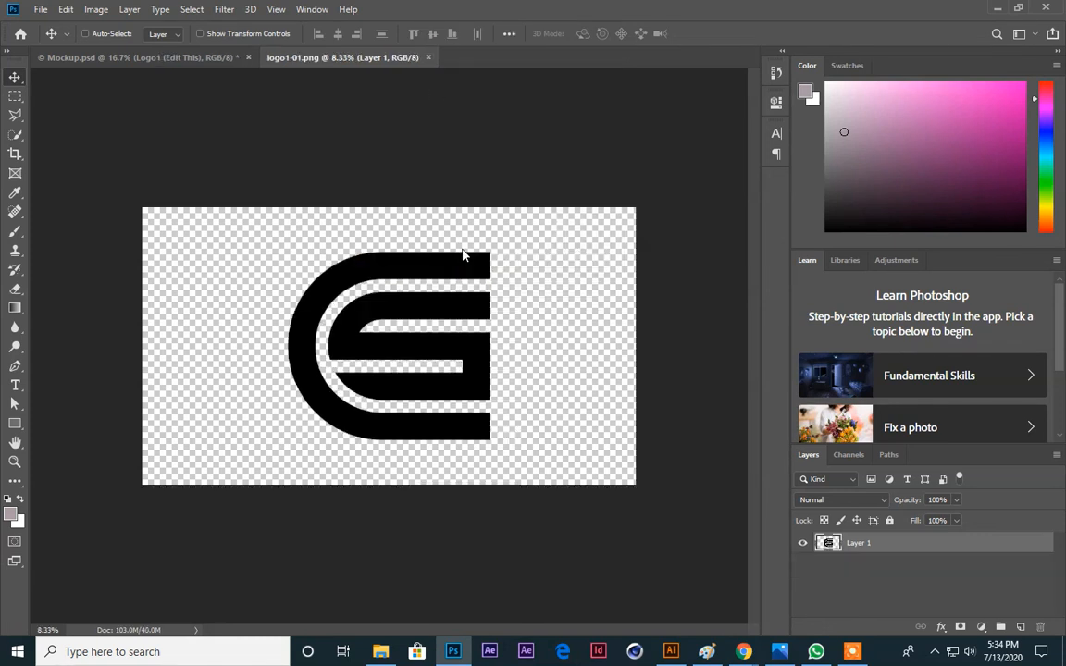
Step: Save a copy of Mockup.psd with the gold CS logo to the Desktop as a JPEG named Mockup
left_click(145, 58)
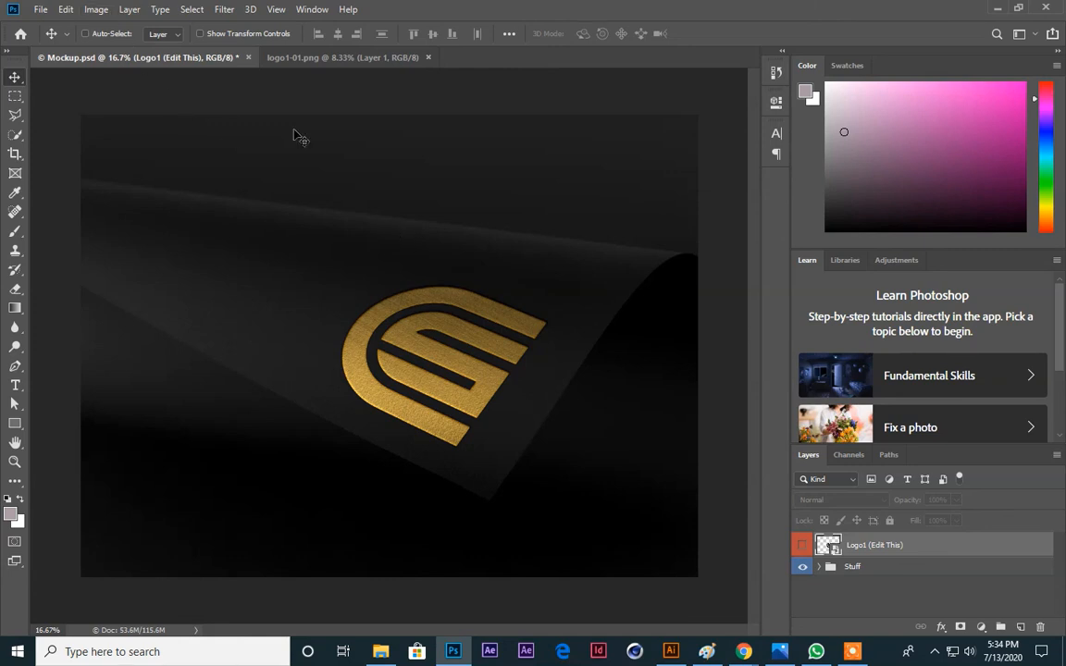
left_click(40, 9)
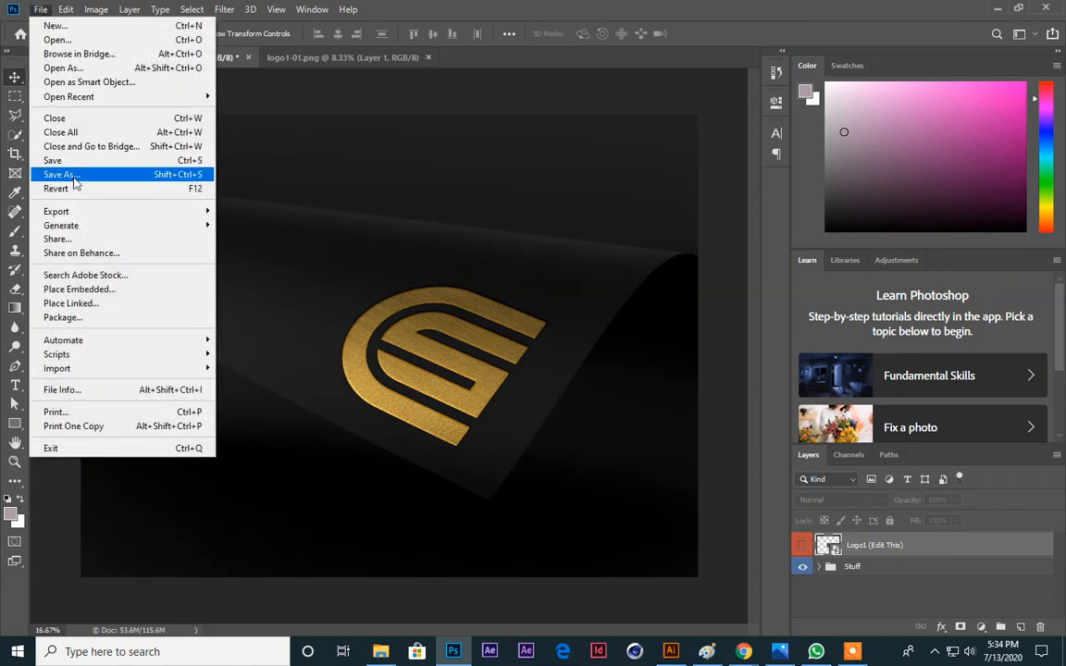
left_click(72, 175)
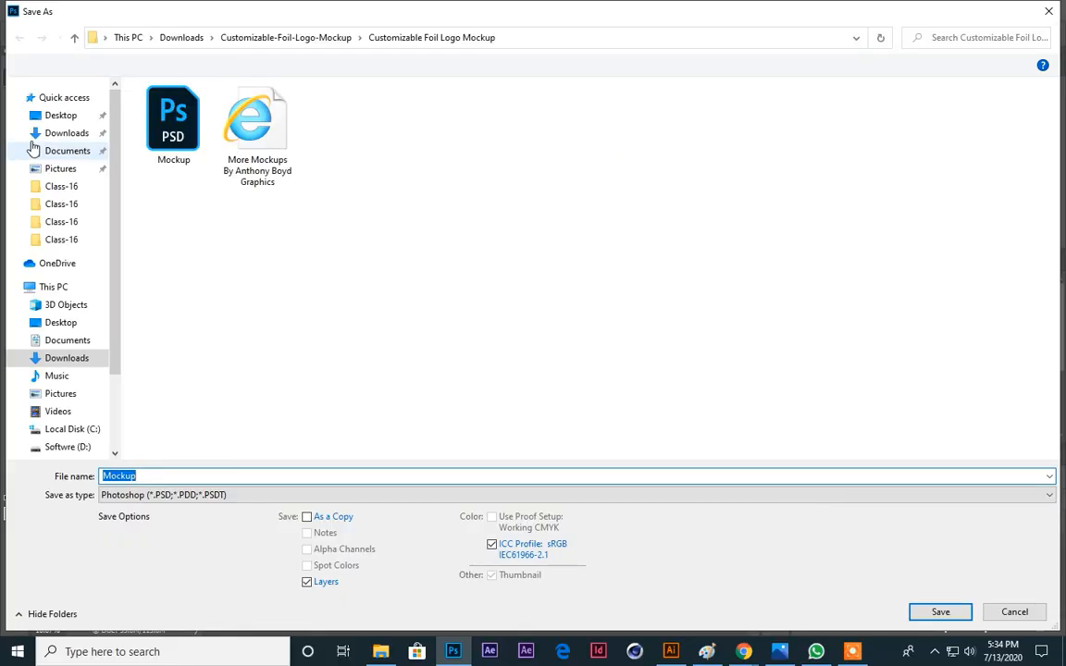
left_click(57, 114)
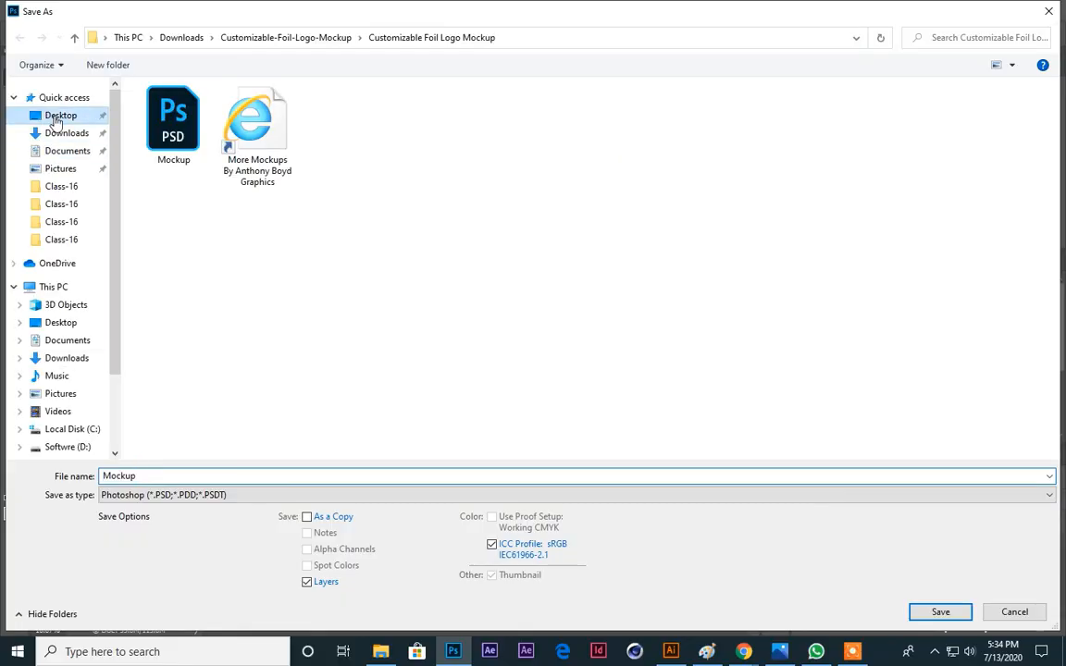
left_click(402, 496)
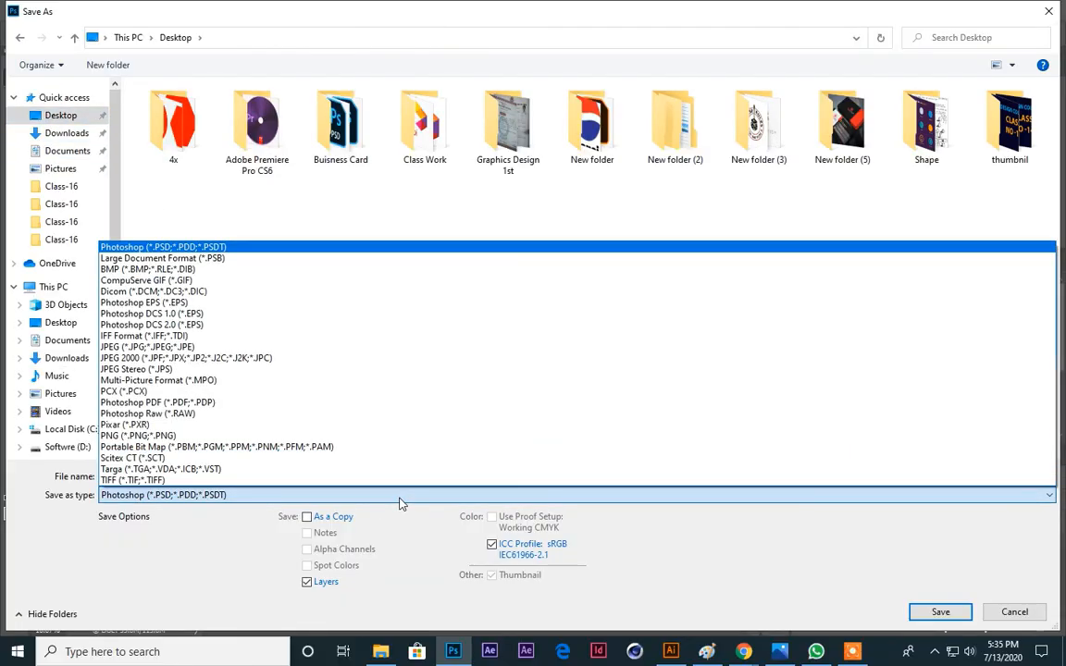
left_click(232, 348)
left_click(940, 611)
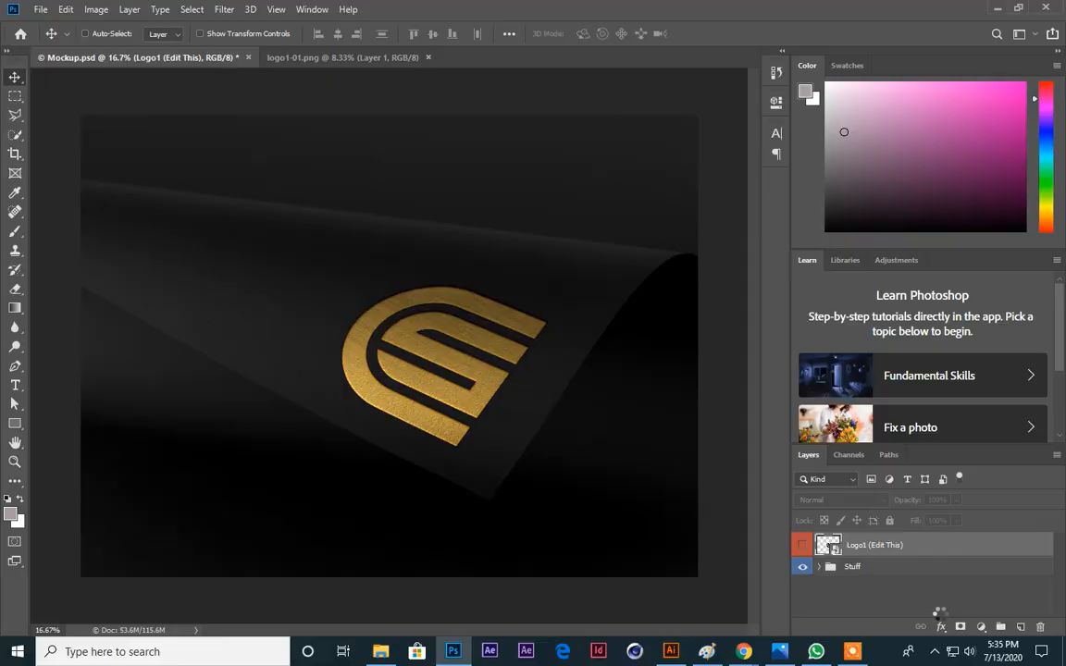
left_click(567, 121)
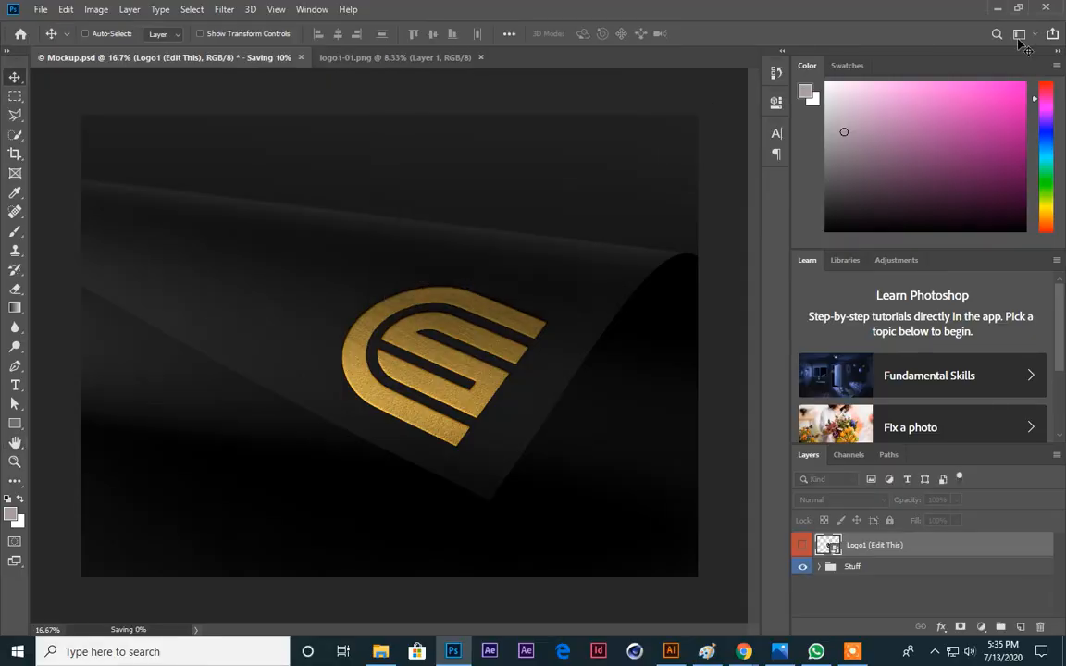
Step: Clear the open windows to reach the desktop, view the exported Mockup image at full size, and close it
key("alt+Tab")
left_click(982, 8)
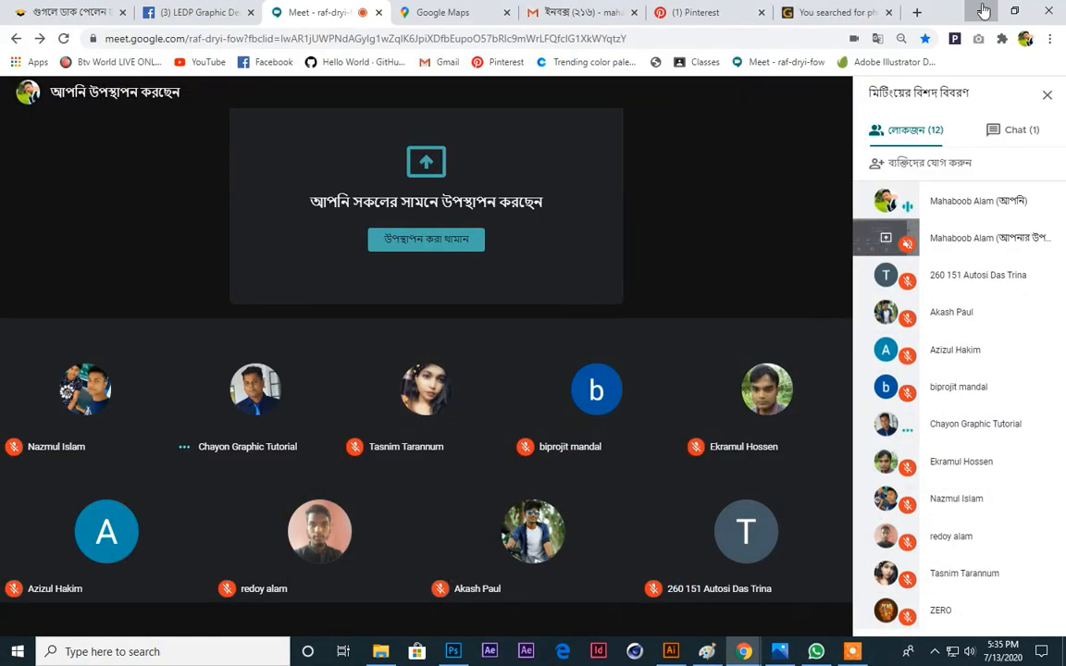
left_click(980, 9)
left_click(1011, 10)
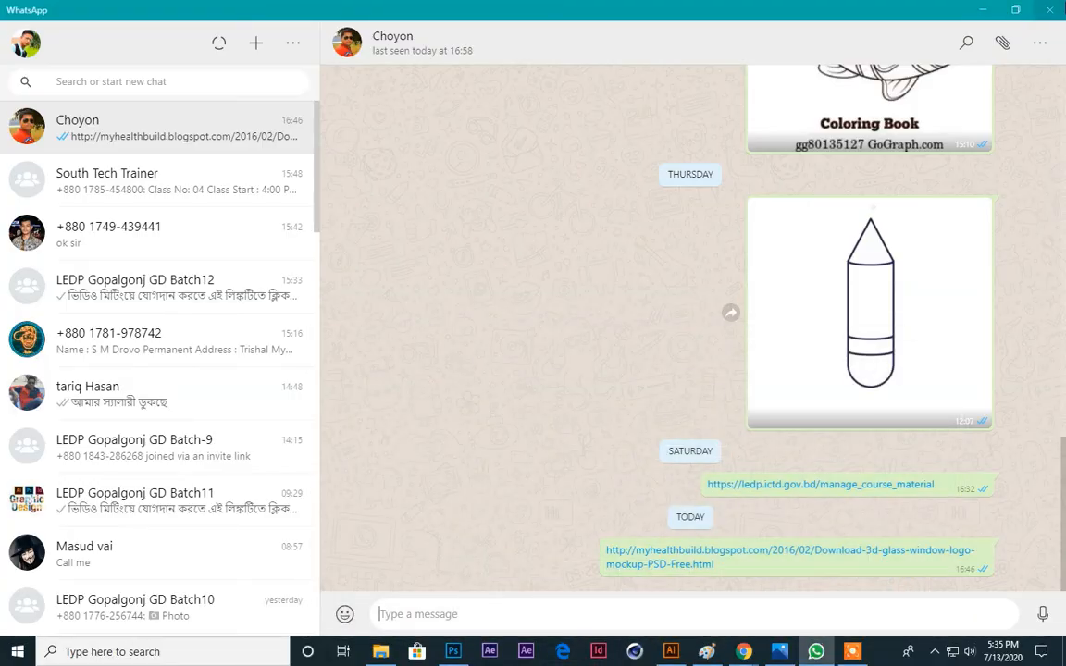
left_click(886, 10)
left_click(981, 11)
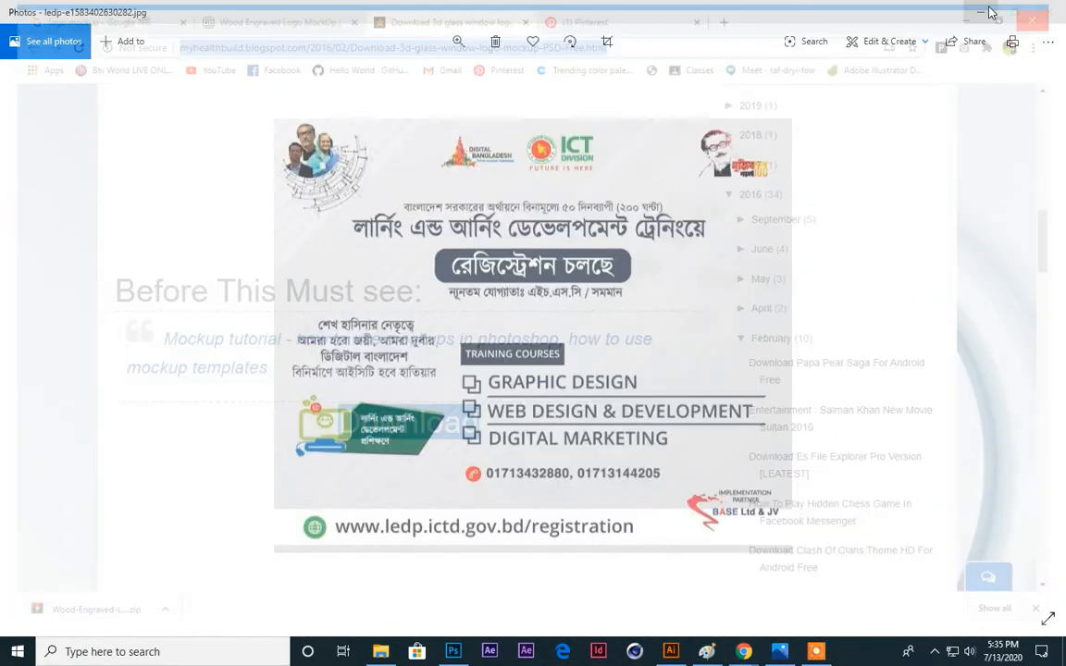
left_click(982, 10)
left_click(1046, 9)
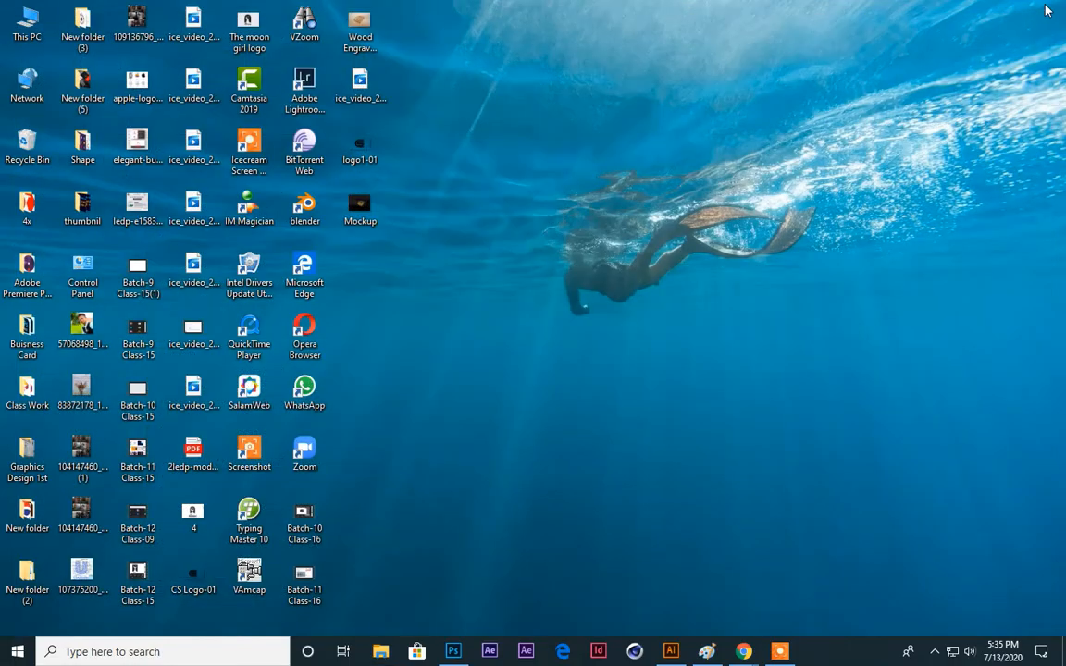
double_click(361, 211)
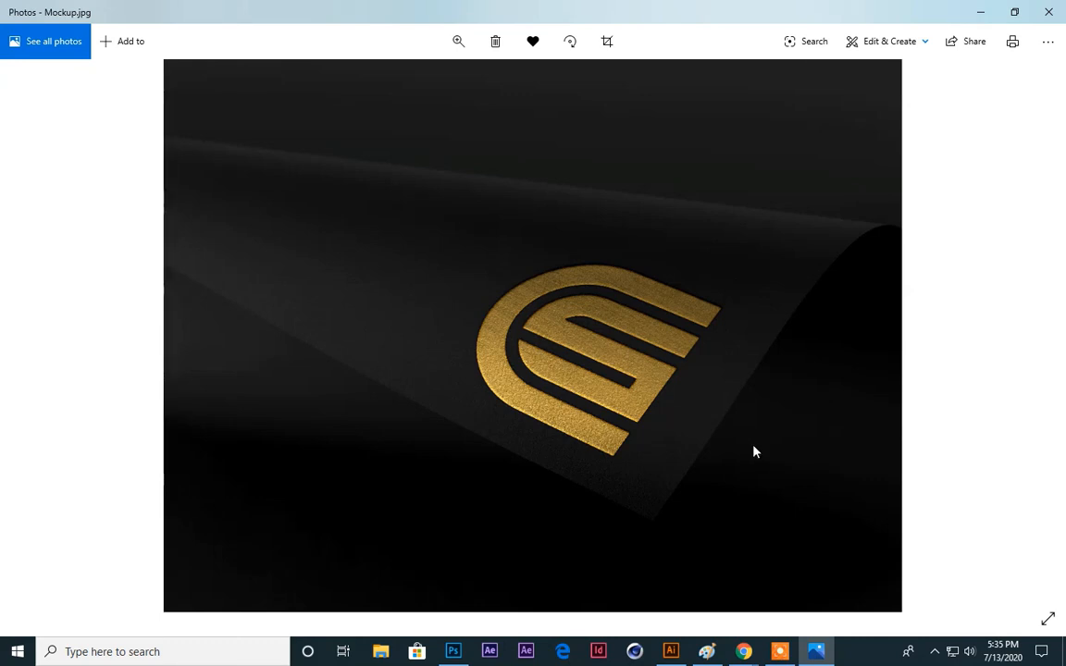
left_click(1045, 12)
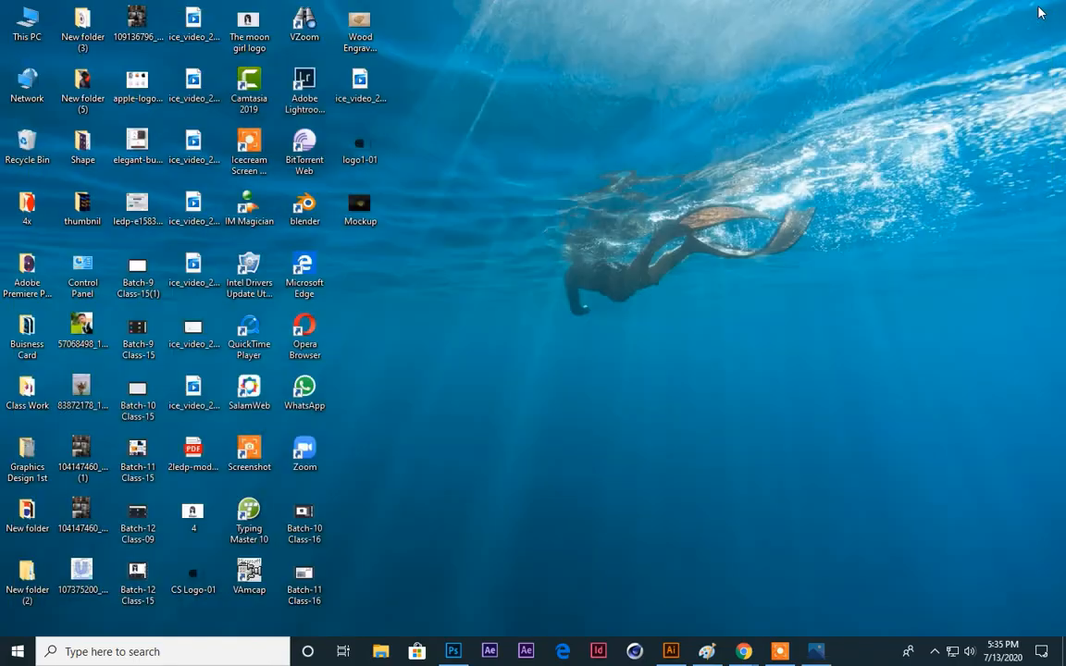
Step: Switch to the Google Meet call in Chrome and stop presenting the current screen share
mouse_move(743, 651)
left_click(633, 583)
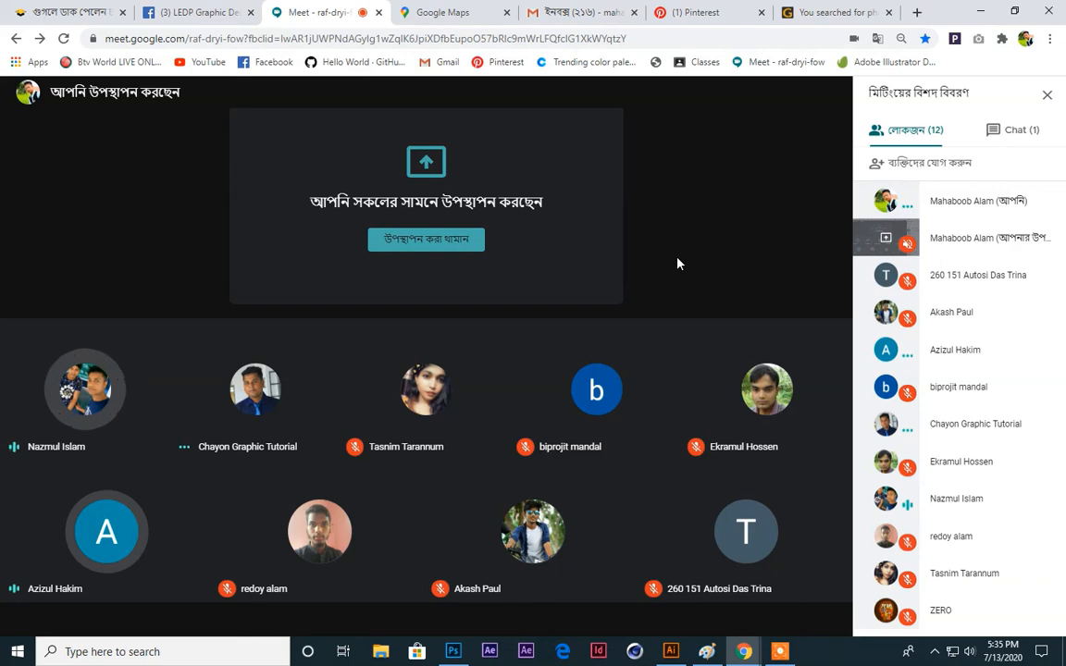
mouse_move(718, 604)
left_click(753, 610)
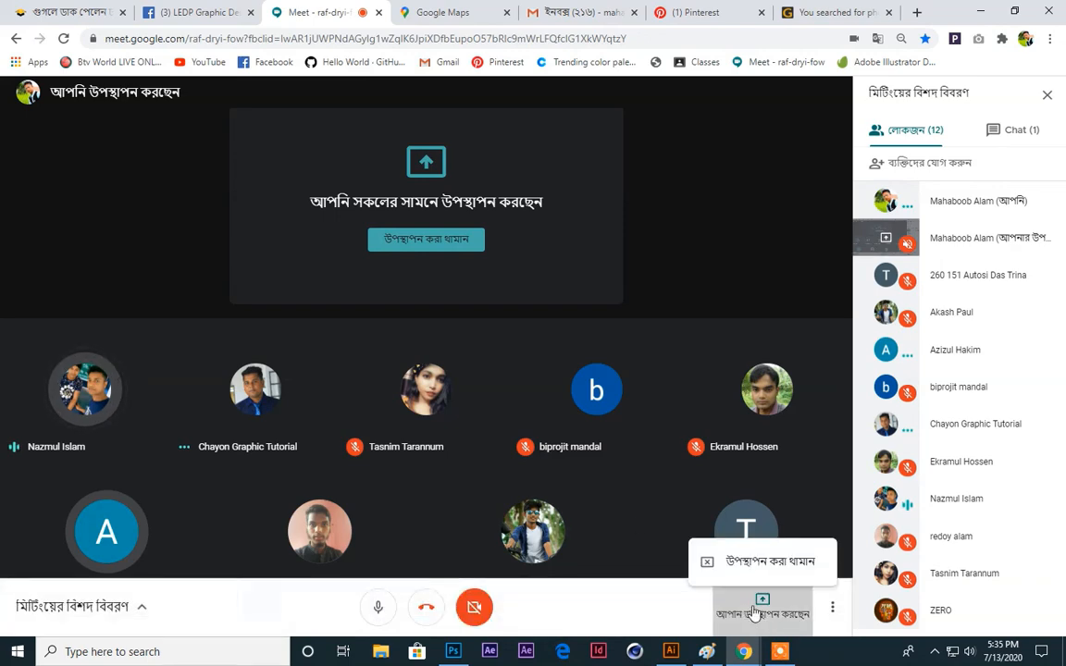
left_click(747, 548)
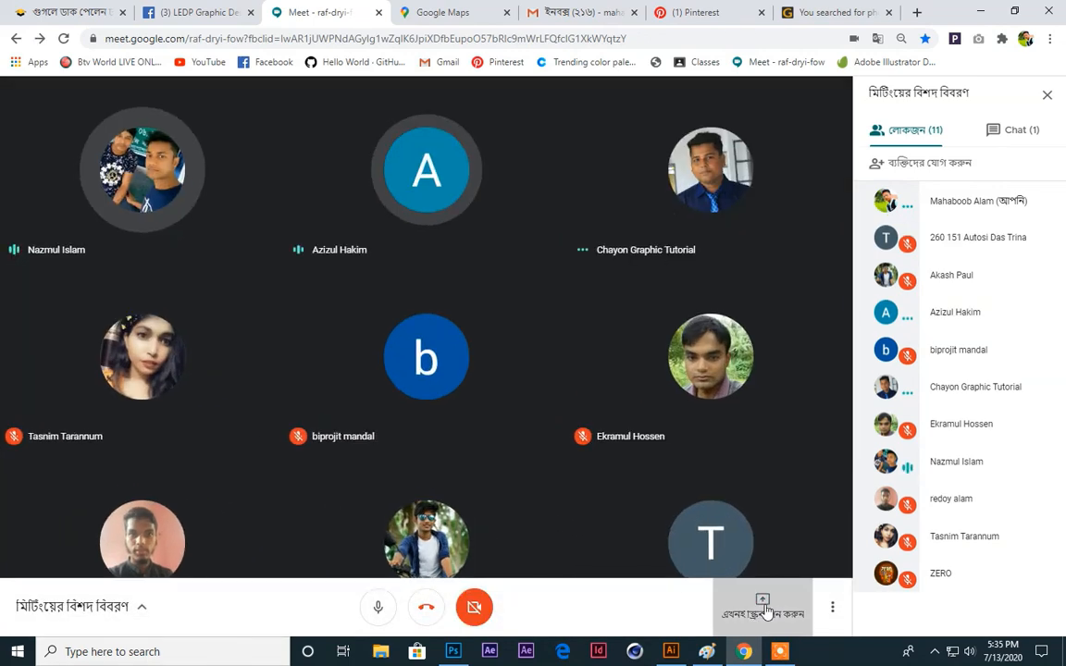
left_click(762, 603)
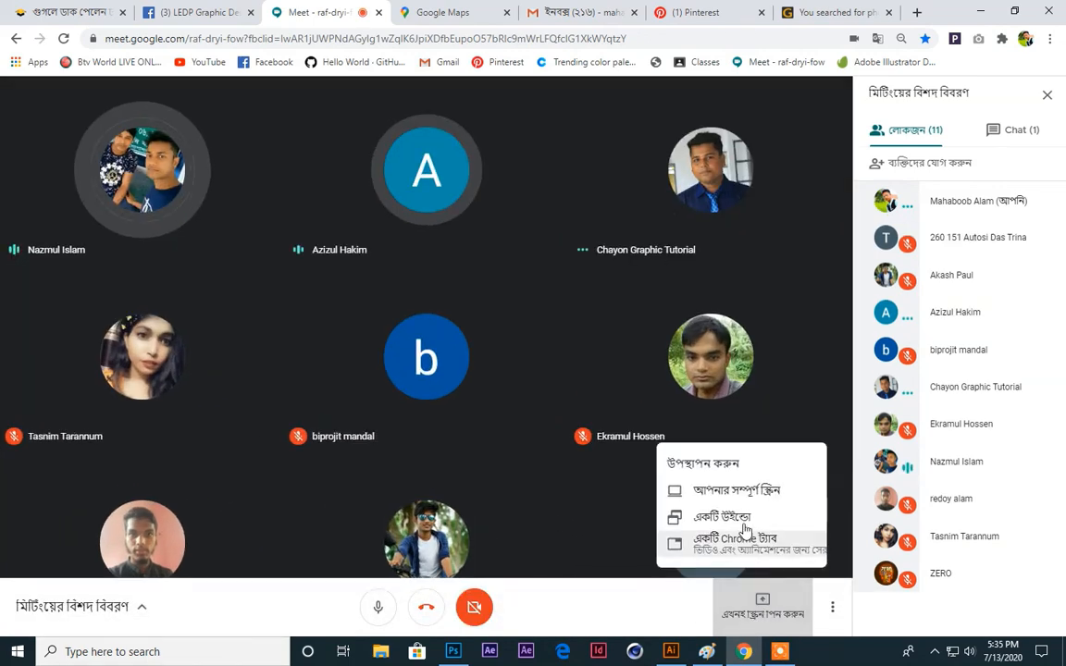
left_click(832, 269)
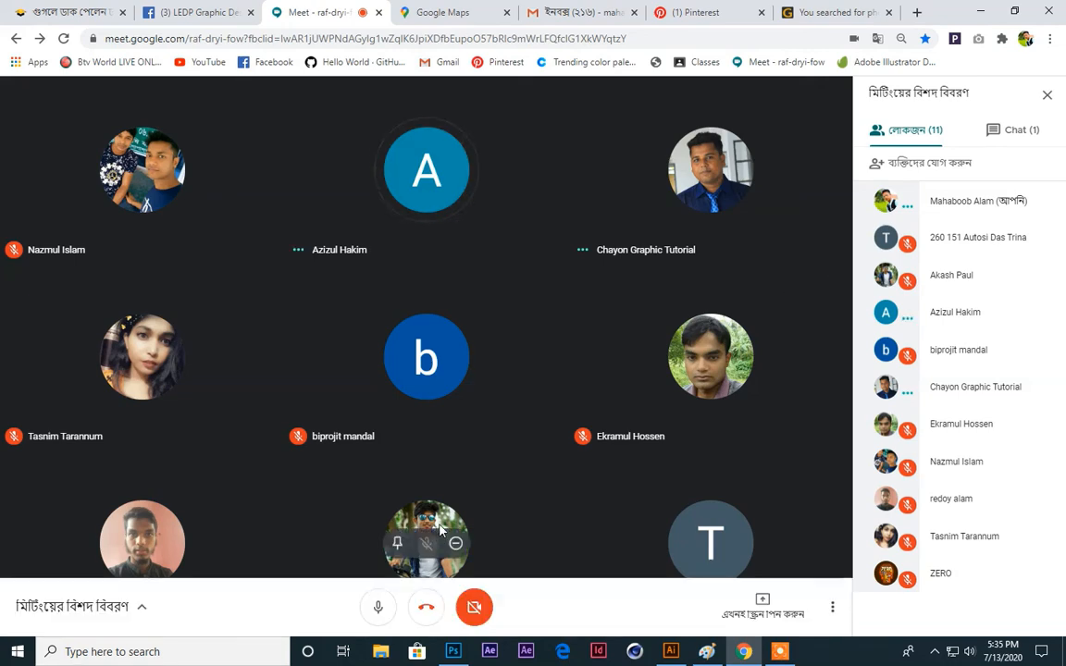
Step: Paste the meeting screenshot into Paint and save it as 20 in the Class-16 folder
left_click(709, 653)
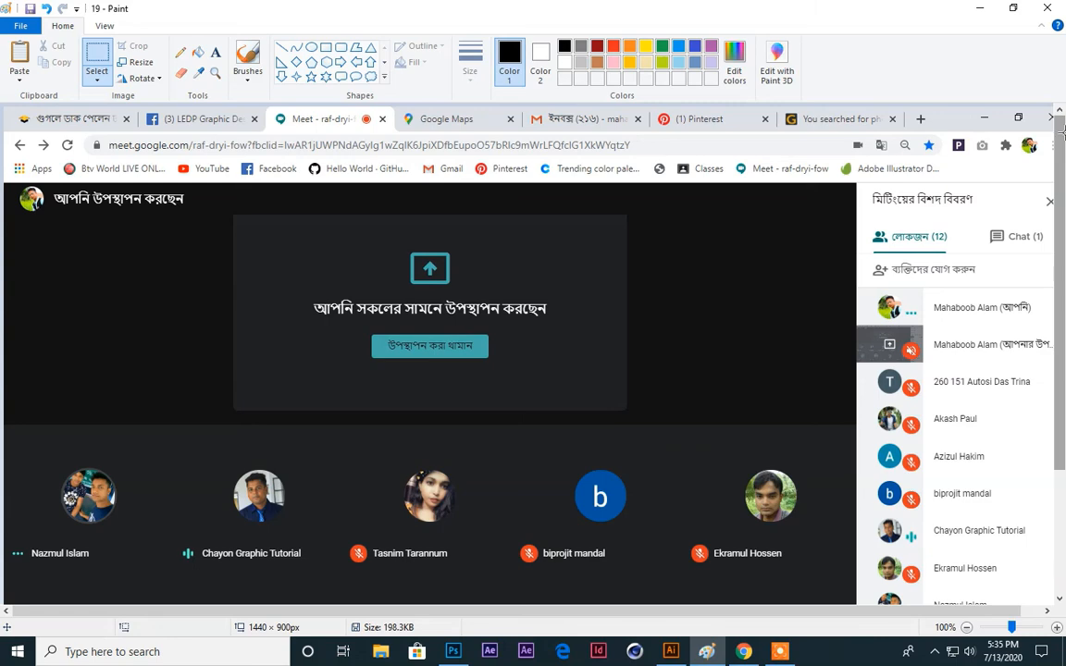
key("ctrl+v")
left_click(20, 25)
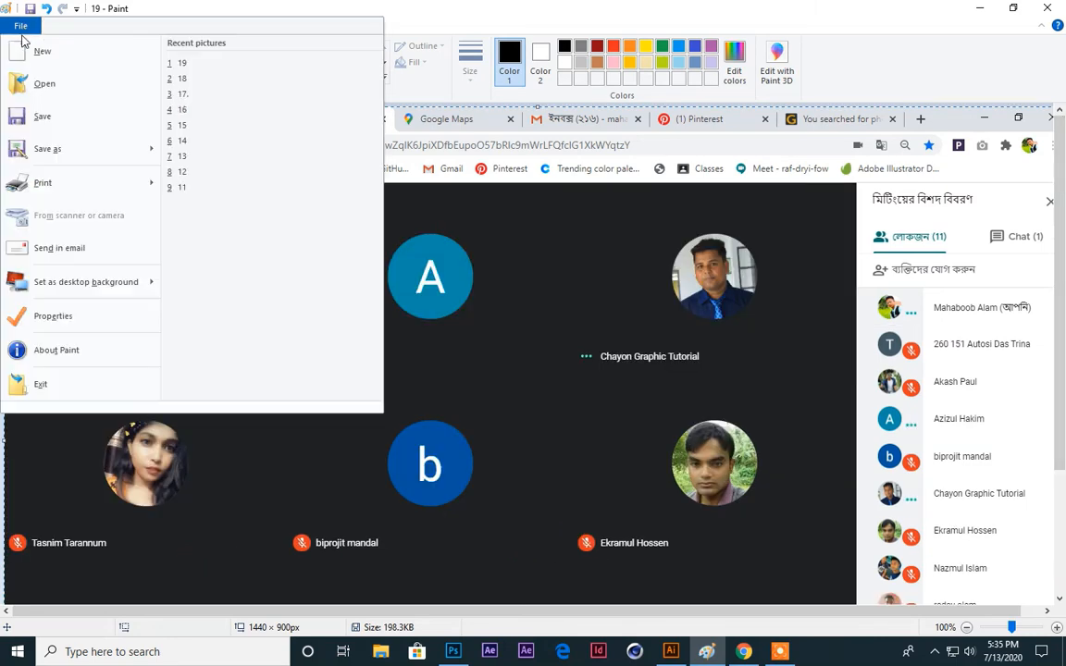
left_click(41, 148)
type("20")
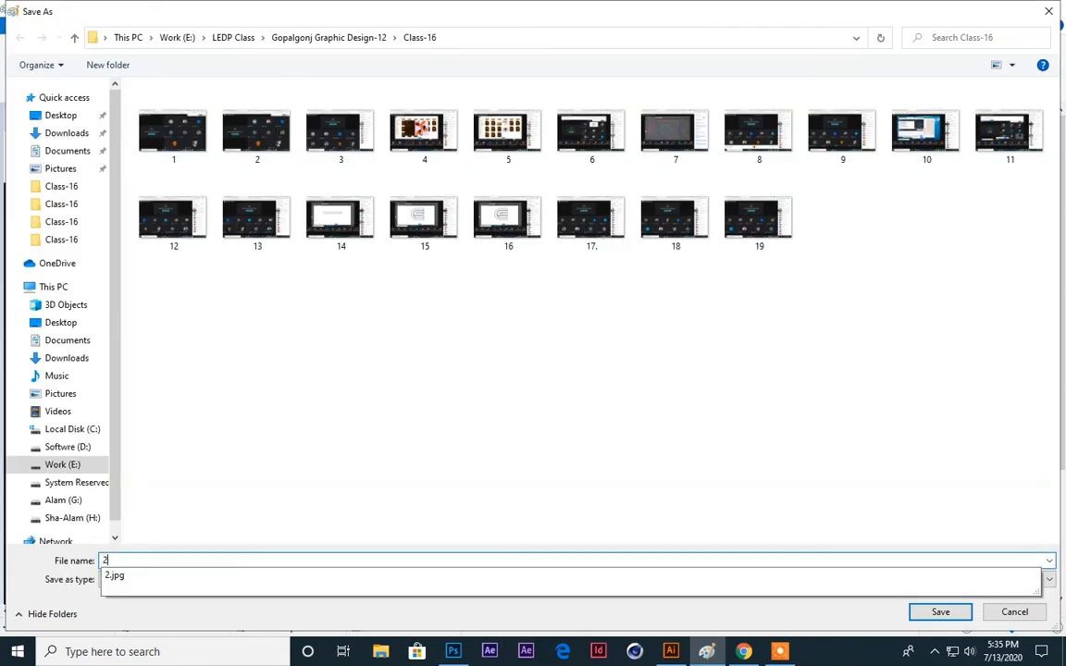
key("Return")
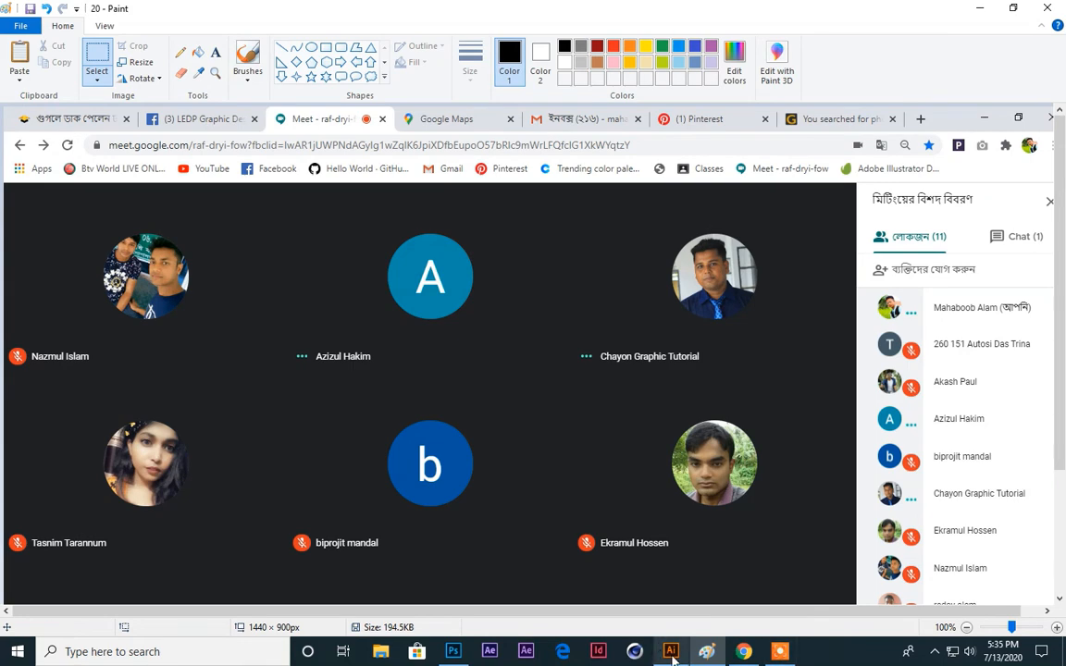
Step: Switch to Illustrator, open the recent file busniss card.ai, collapse the Align panel and show the artwork at 100%
left_click(670, 646)
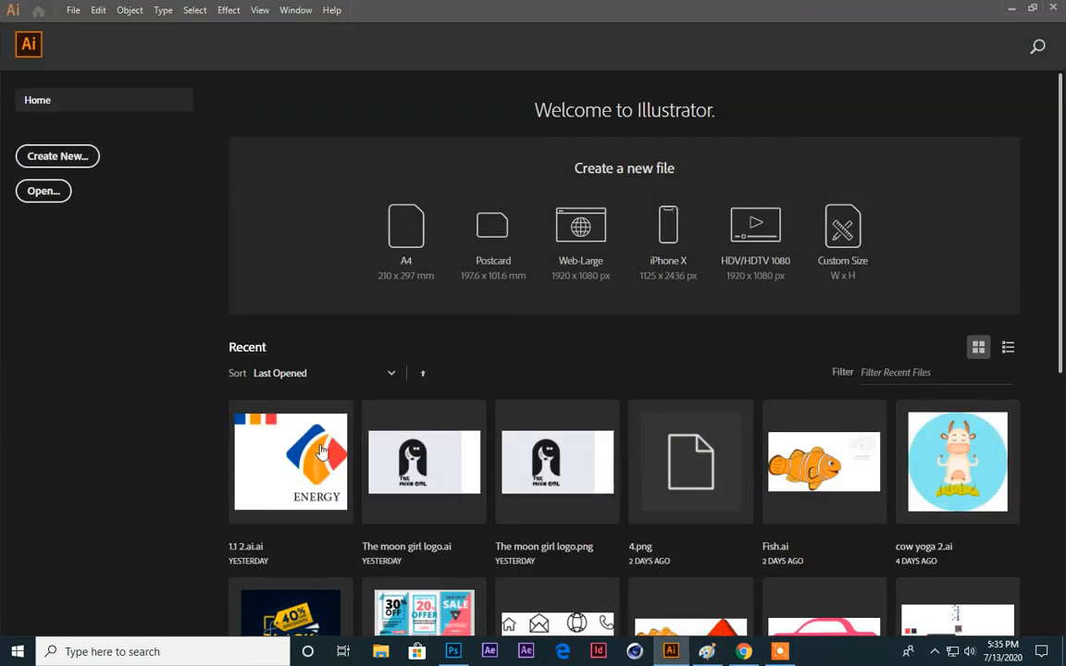
scroll(459, 469, "down", 5)
scroll(459, 469, "down", 1)
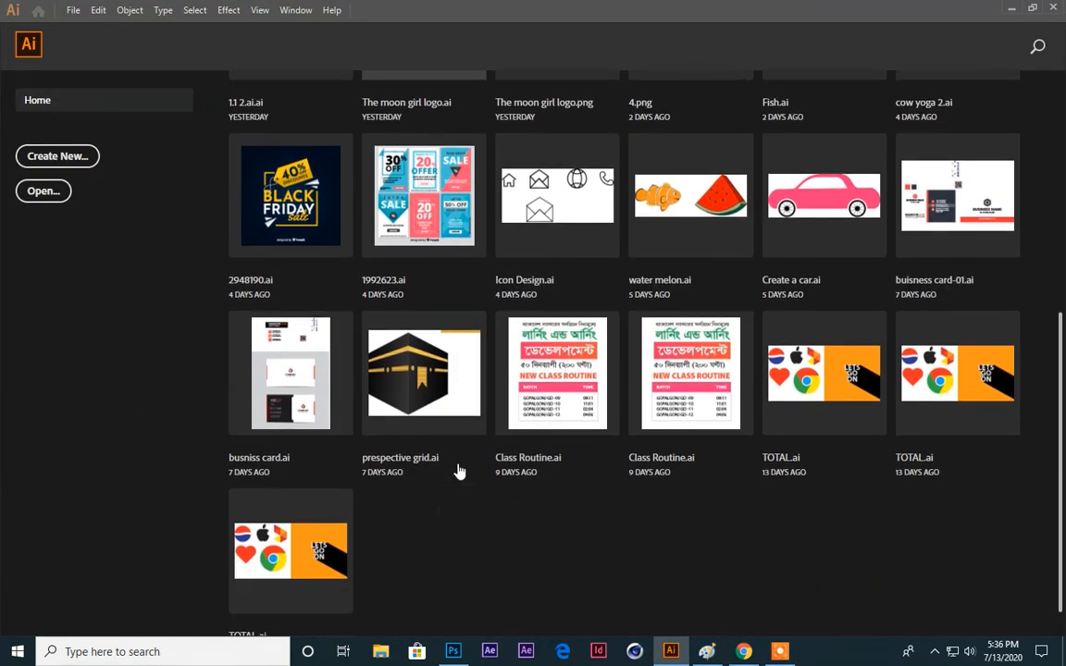
left_click(306, 382)
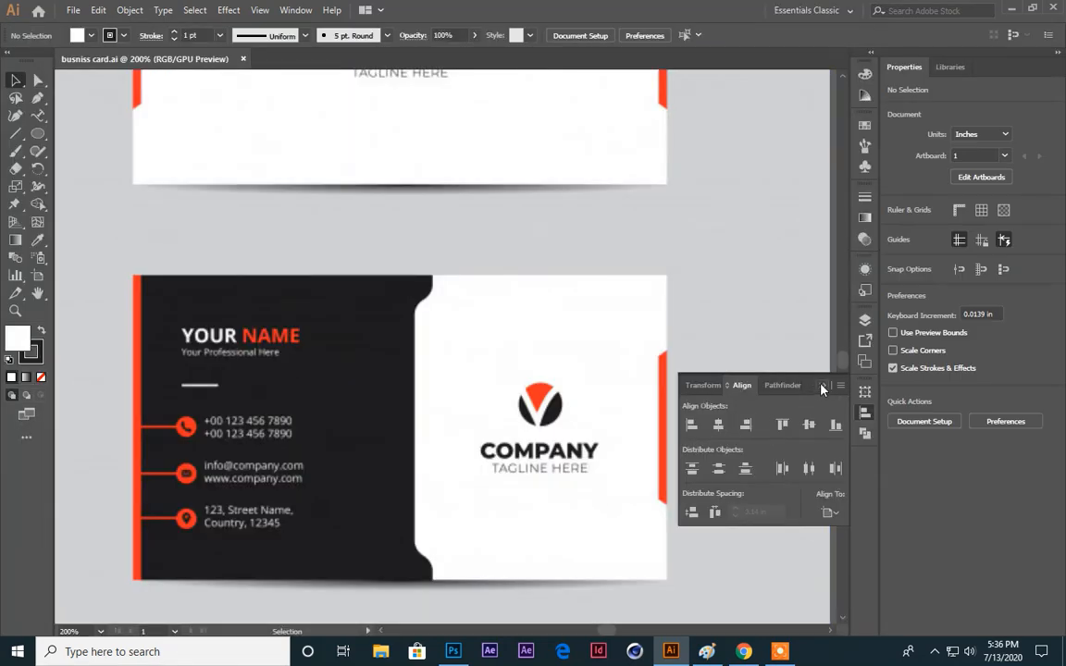
left_click(821, 387)
key("ctrl+minus")
key("ctrl+minus")
key("ctrl+minus")
key("ctrl+minus")
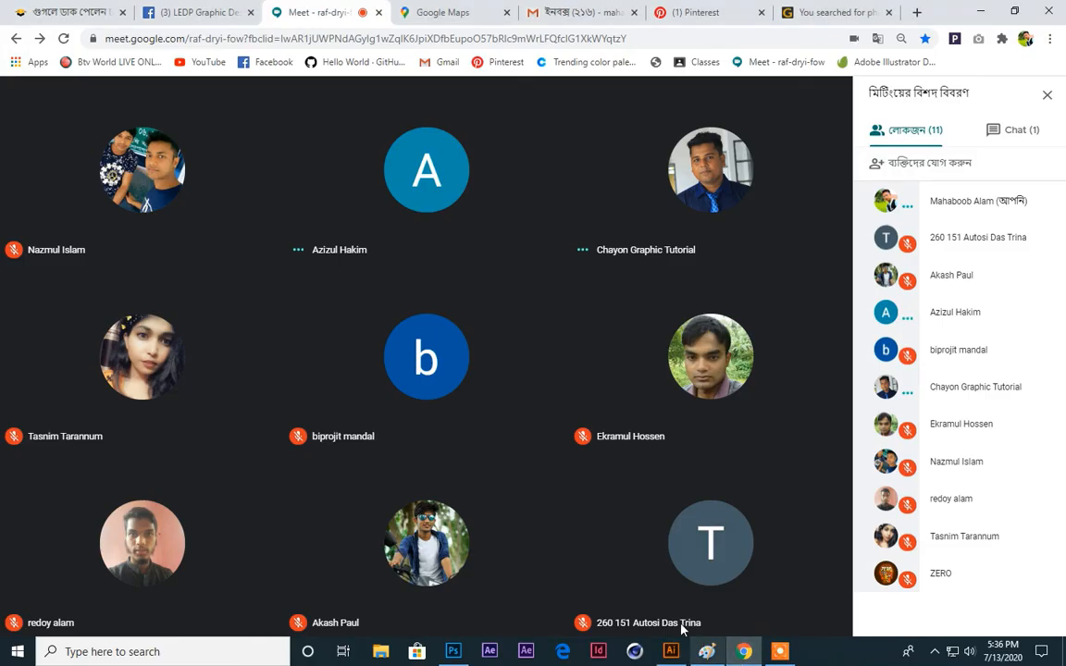
Step: Present the Illustrator busniss card.ai window in the Google Meet call and hide the sharing notice
left_click(761, 603)
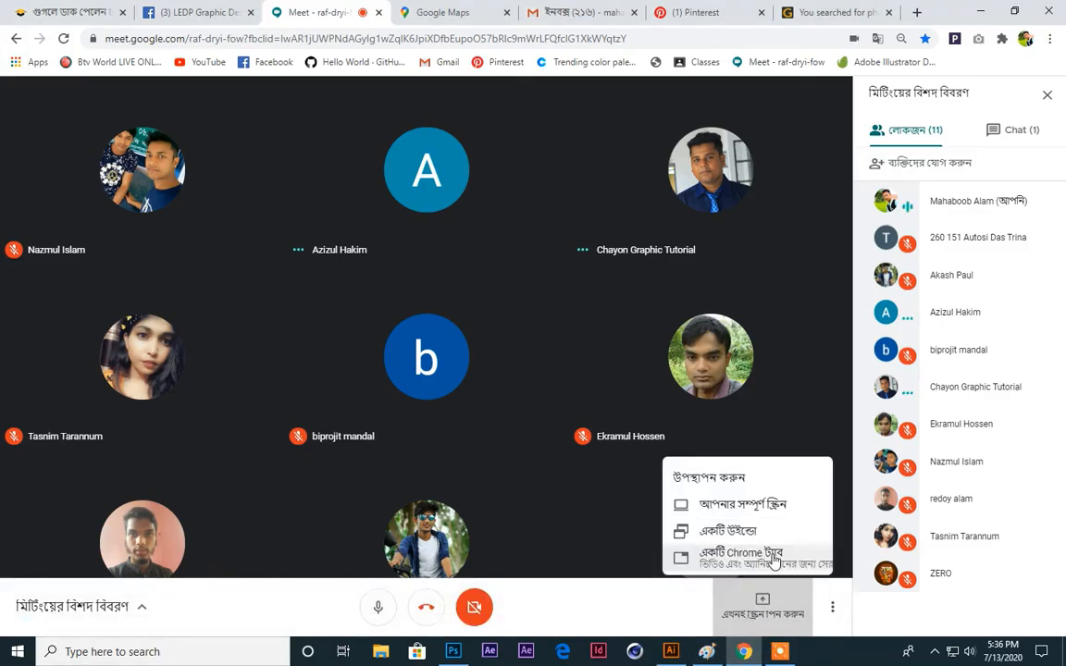
left_click(773, 519)
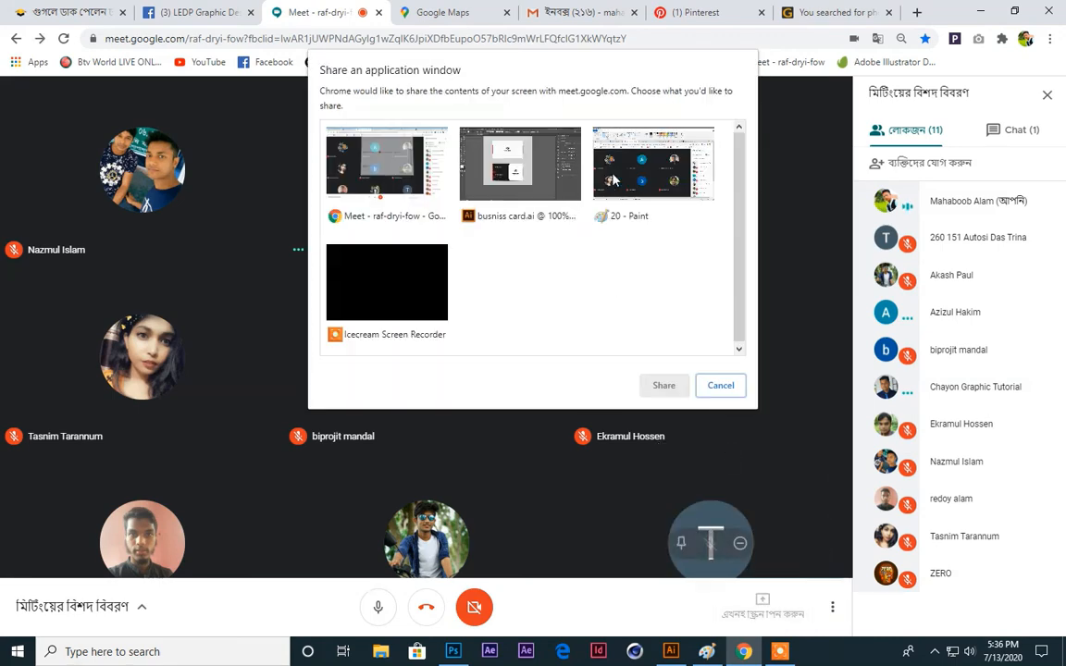
left_click(515, 179)
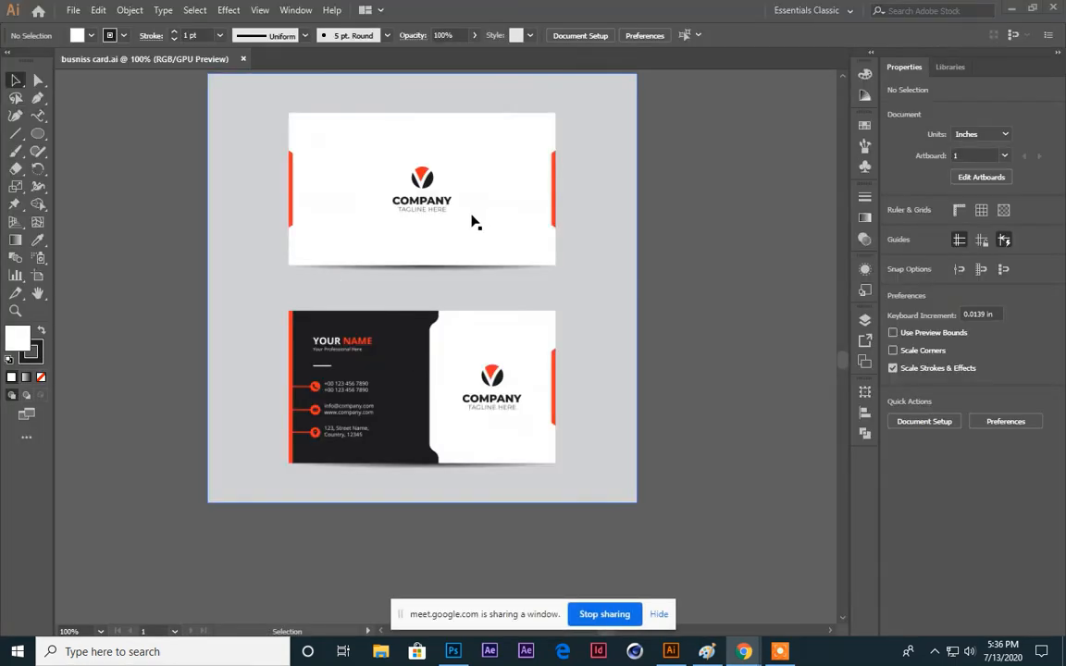
scroll(471, 220, "up", 1)
left_click(657, 614)
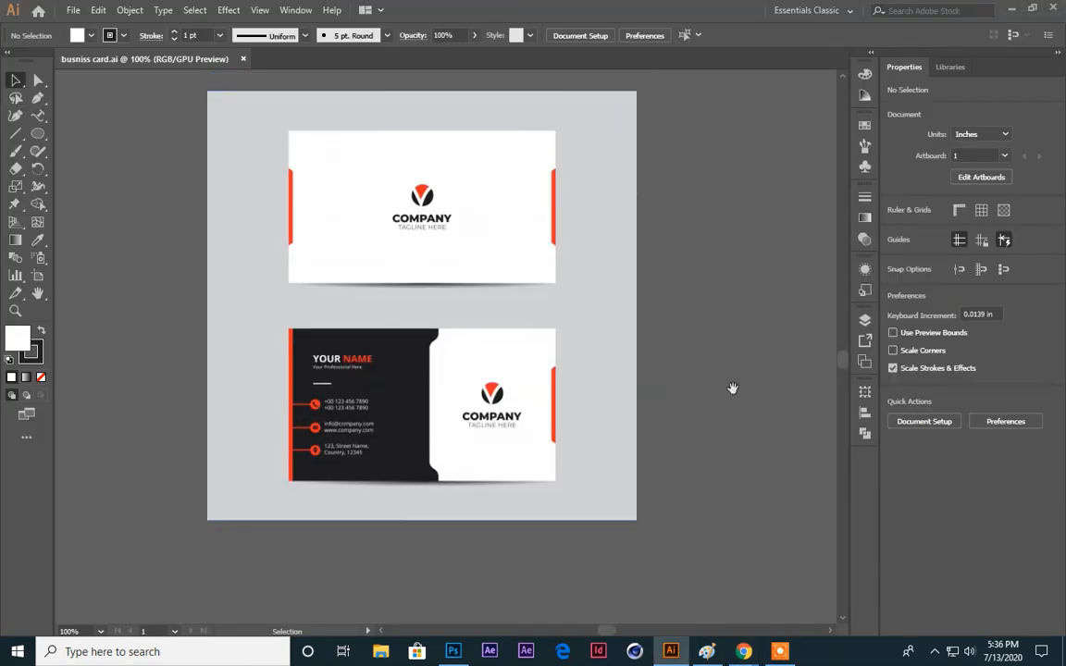
Step: Look over the business card front and back designs in Illustrator, and return to the Google Meet call
scroll(730, 386, "left", 3)
scroll(495, 269, "up", 1)
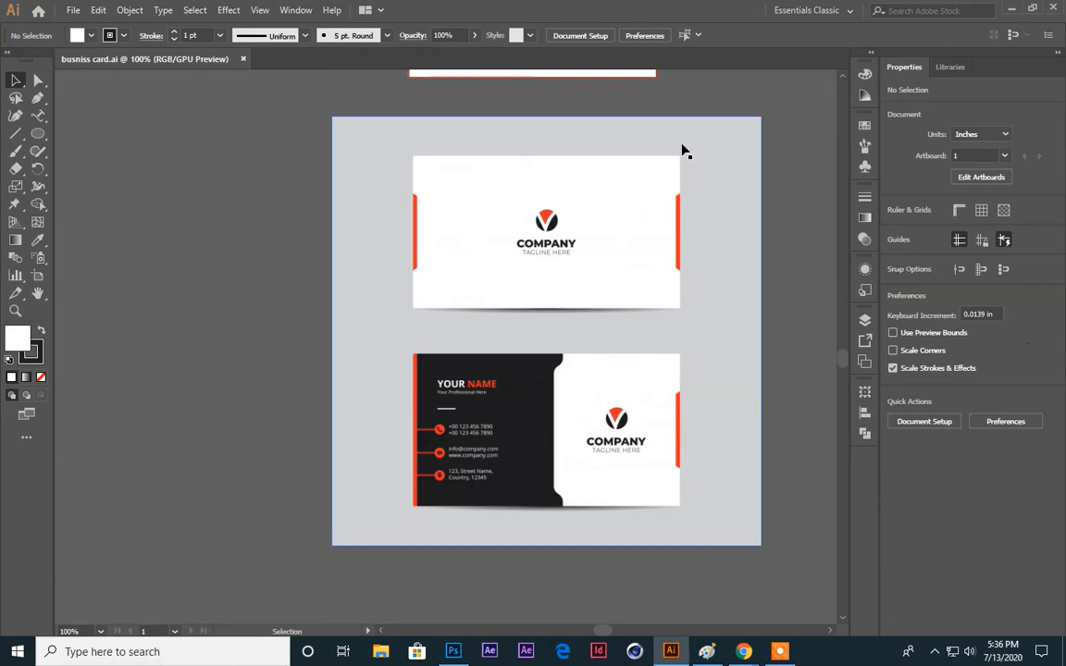
key("alt+Tab")
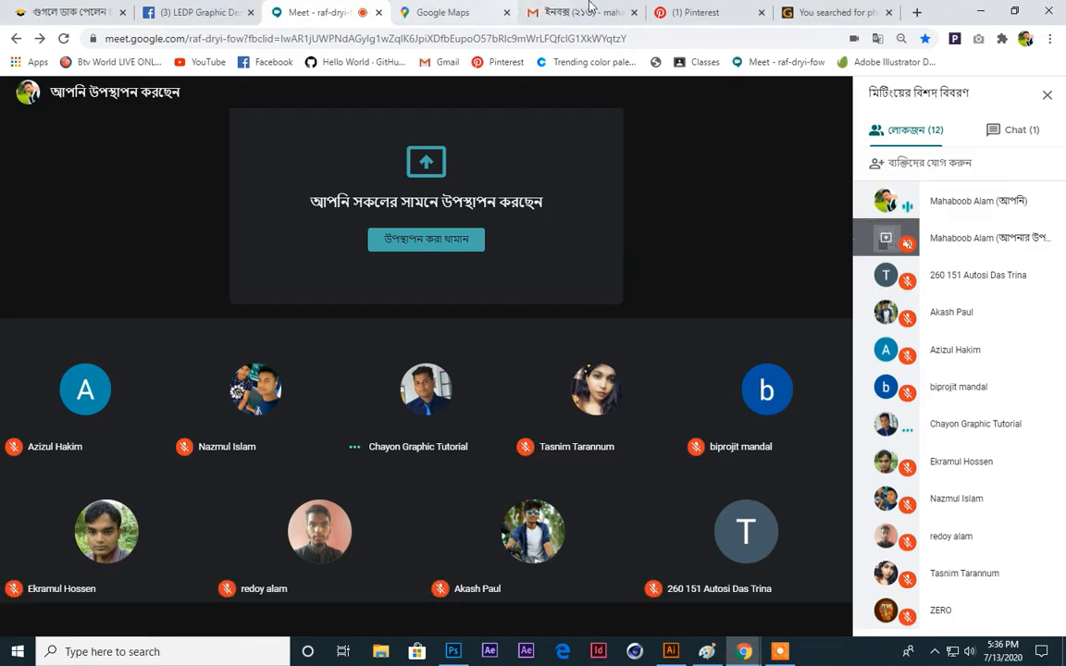